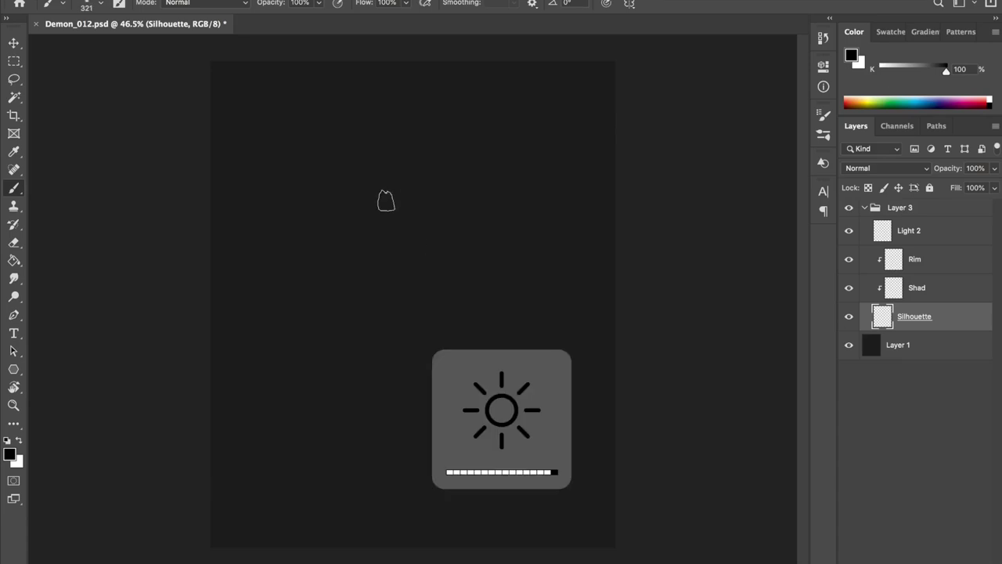
Fill out the upper torso with soft dark strokes, erase parts, and repaint the figure
mouse_move(414, 258)
mouse_down()
mouse_move(421, 167)
mouse_move(444, 352)
mouse_move(476, 200)
mouse_move(378, 201)
mouse_move(438, 157)
mouse_up()
key(e)
mouse_move(325, 182)
mouse_down()
mouse_move(548, 220)
mouse_move(480, 351)
mouse_up()
drag(240, 196, 596, 544)
key(ctrl+d)
key(b)
mouse_move(392, 141)
mouse_down()
mouse_move(439, 235)
mouse_move(340, 180)
mouse_move(470, 481)
mouse_move(339, 63)
mouse_move(328, 311)
mouse_move(425, 112)
mouse_move(393, 407)
mouse_move(522, 353)
mouse_move(503, 540)
mouse_up()
Try extending the left arm and reshaping the upper figure, then revert both changes
mouse_move(365, 279)
mouse_down()
mouse_move(320, 416)
mouse_move(277, 286)
mouse_move(308, 383)
mouse_move(286, 283)
mouse_up()
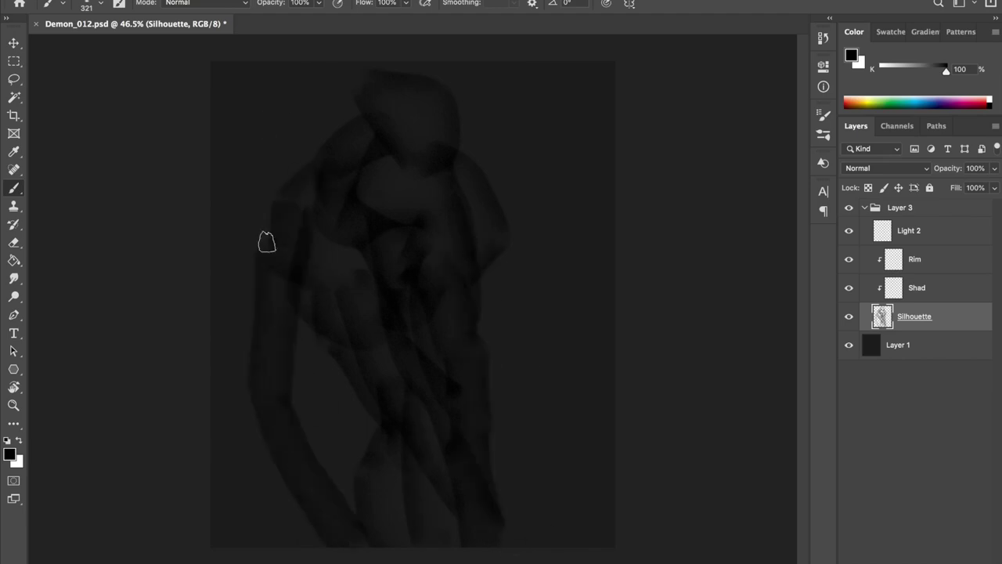
key(ctrl+z)
key(e)
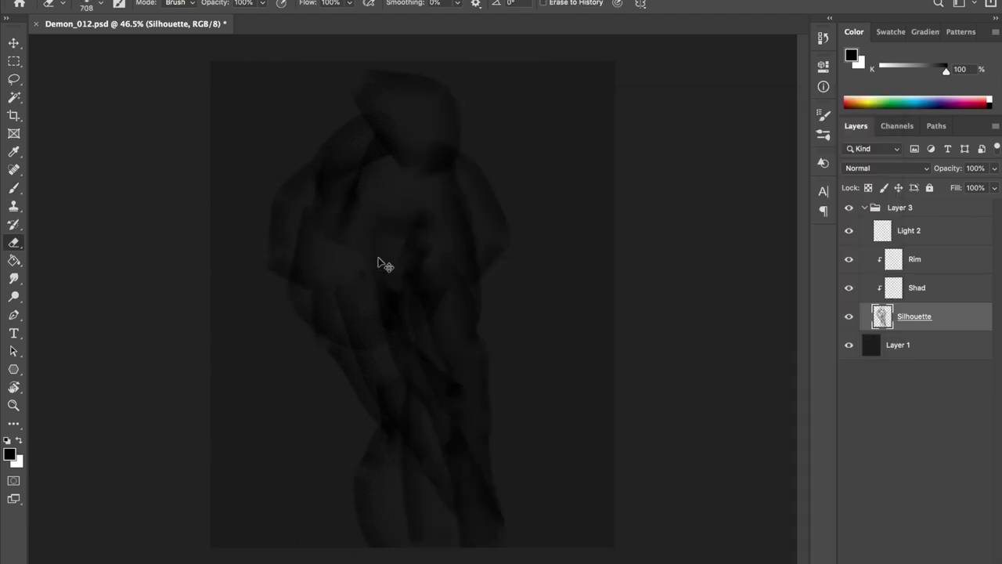
mouse_move(374, 214)
mouse_down()
mouse_move(441, 264)
mouse_move(501, 163)
mouse_move(389, 543)
mouse_move(439, 134)
mouse_move(389, 447)
mouse_move(351, 85)
mouse_move(288, 161)
mouse_up()
key(ctrl+z)
key(b)
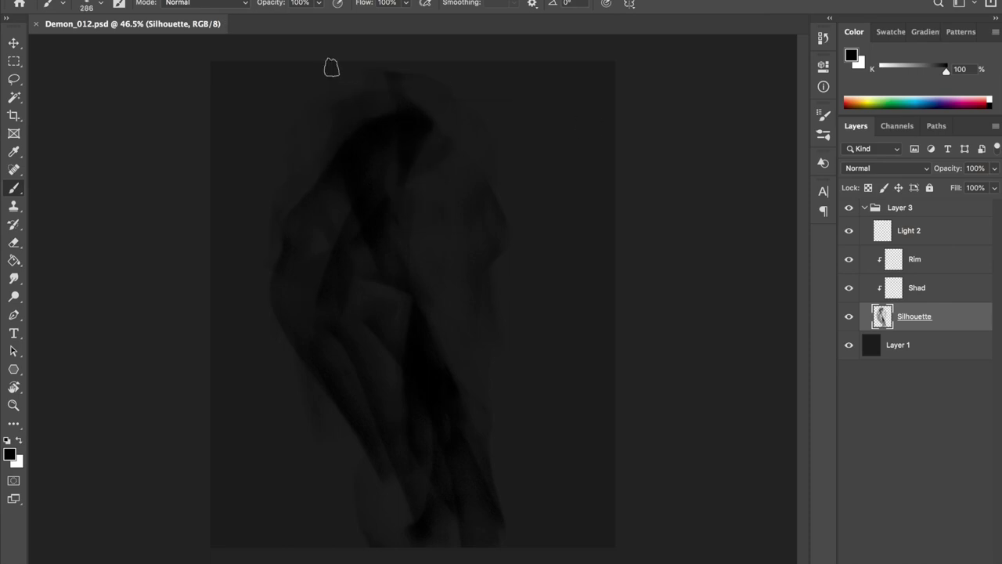
Mirror the view to check the figure and resize the brush larger, then smaller
key(ctrl+shift+h)
key(ctrl+shift+h)
key(e)
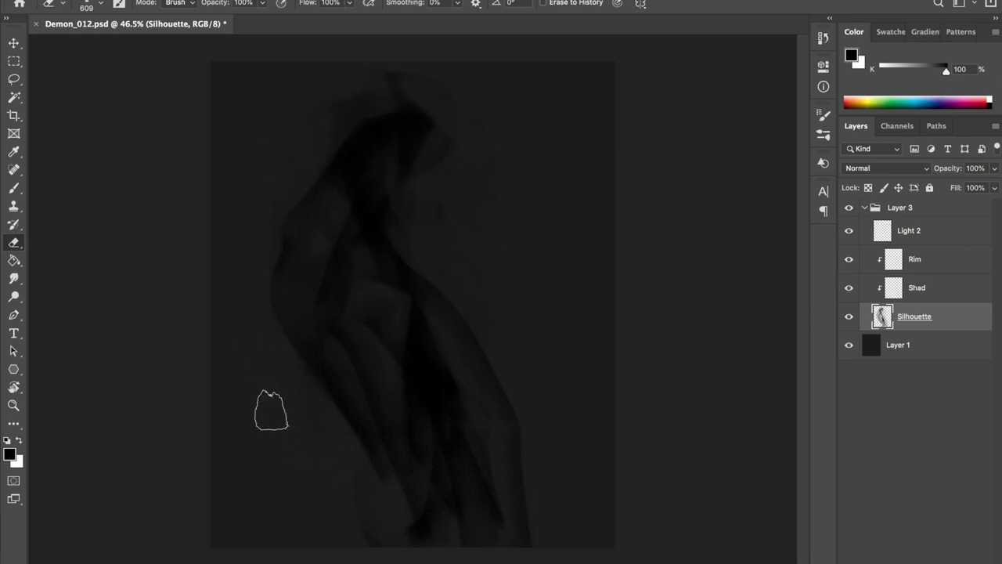
key(b)
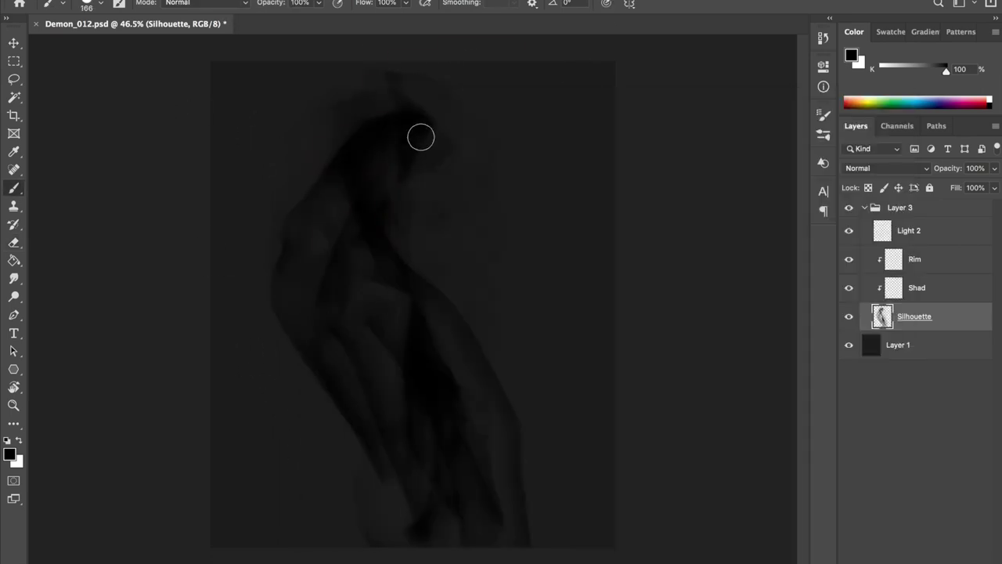
drag(336, 214, 384, 215)
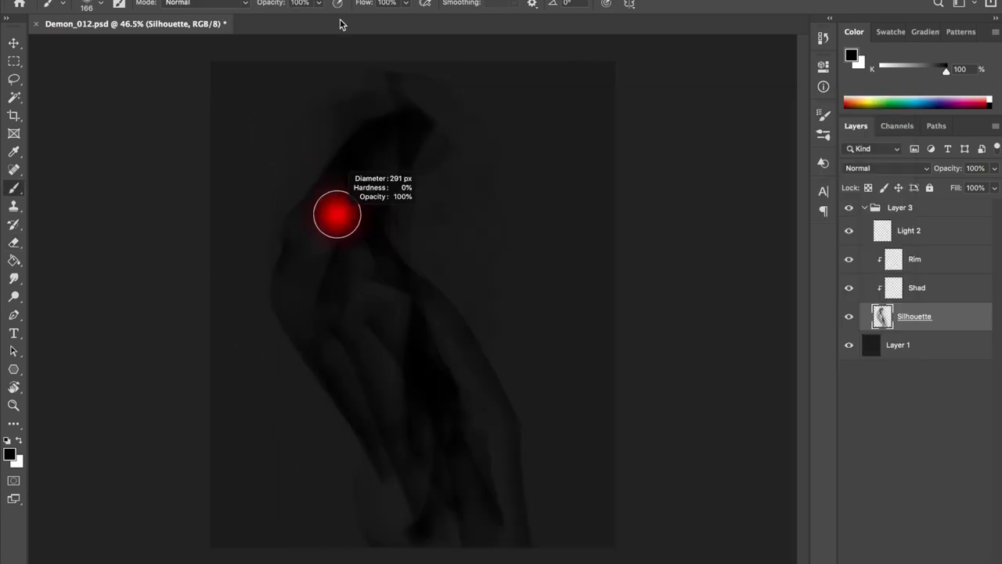
scroll(406, 206, up, 3)
scroll(405, 205, down, 4)
mouse_move(353, 196)
mouse_down()
mouse_move(443, 149)
mouse_move(407, 99)
mouse_move(407, 175)
mouse_move(423, 211)
mouse_up()
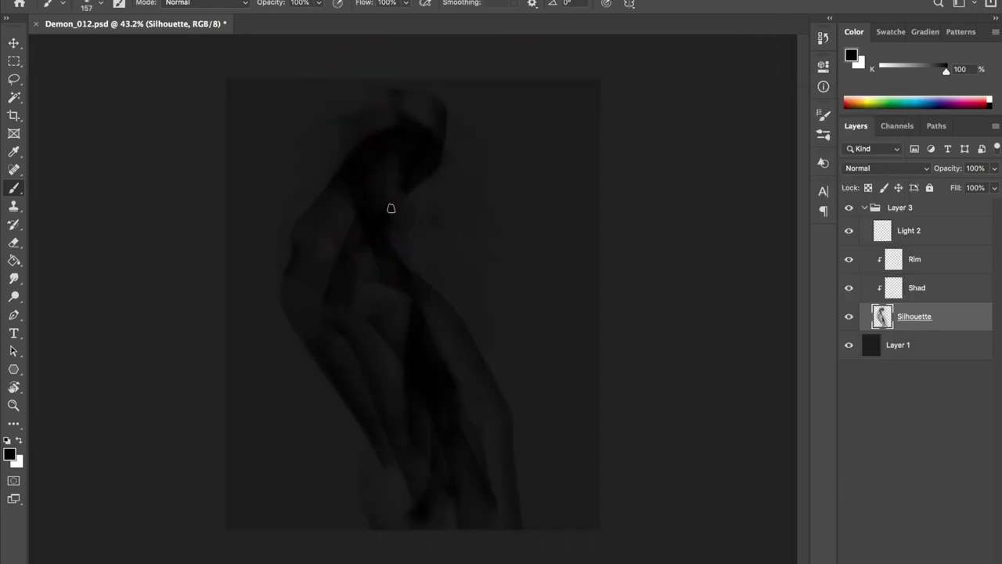
Refine edges with eraser and brush, save Demon_012.psd, and add an empty layer beneath
key(e)
key(b)
key(e)
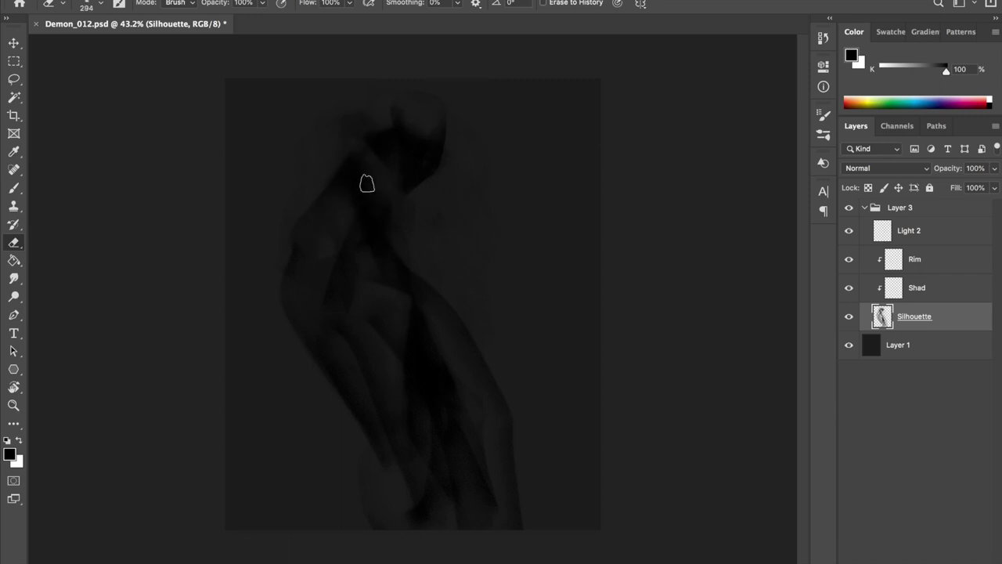
key(b)
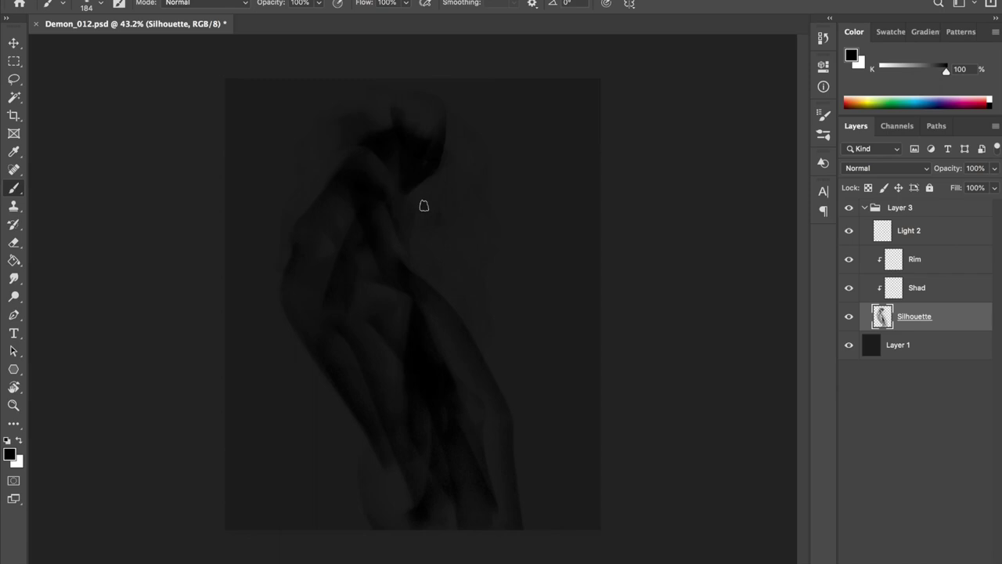
key(ctrl+s)
click(897, 345)
Paint a solid black silhouette of head, neck, torso, arm and fingers on Layer 4
key(ctrl+alt+shift+n)
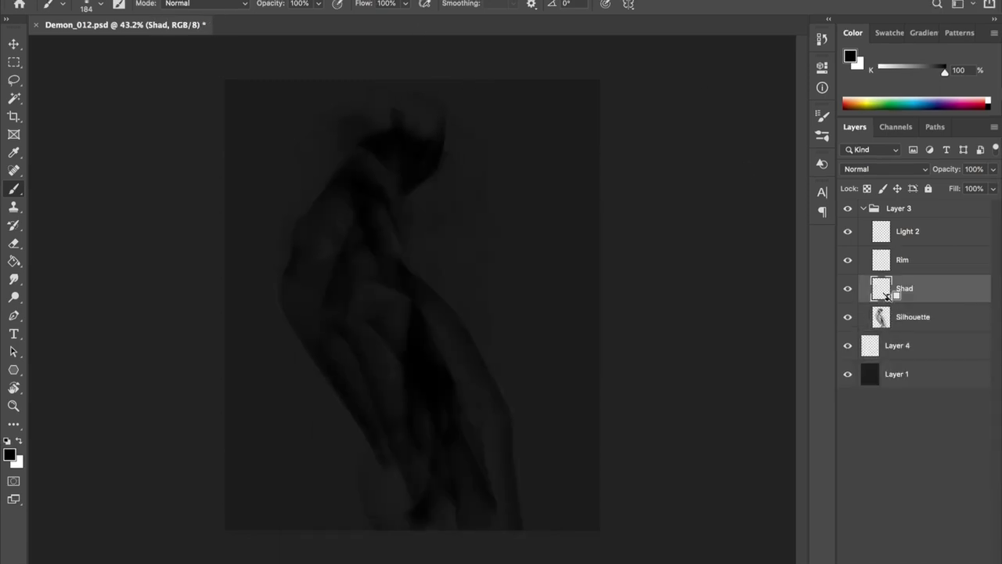
click(891, 323)
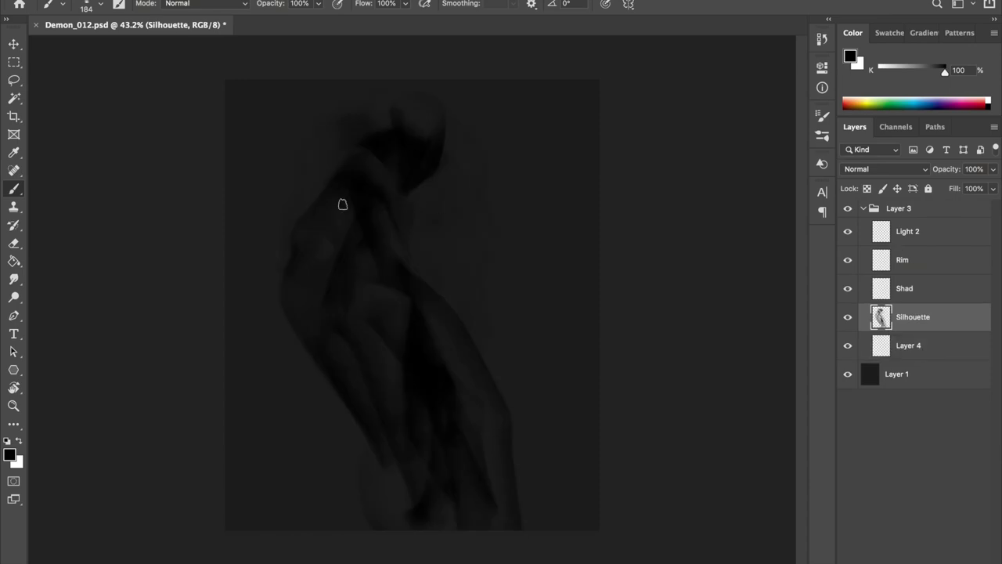
right_click(345, 205)
double_click(709, 303)
scroll(414, 108, up, 1)
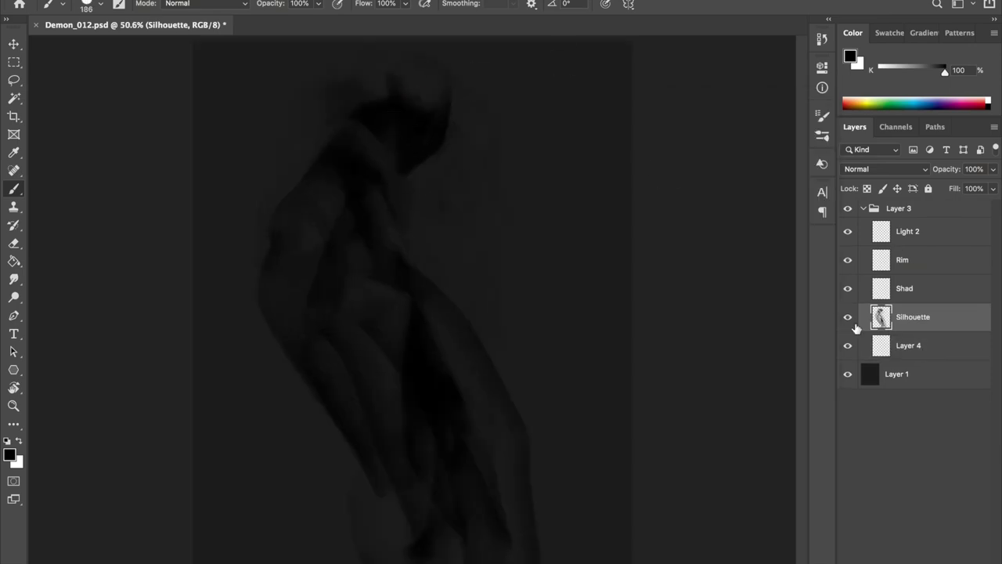
key(alt+bracketleft)
mouse_move(411, 91)
mouse_down()
mouse_move(436, 99)
mouse_move(400, 126)
mouse_move(372, 231)
mouse_up()
mouse_move(369, 126)
mouse_down()
mouse_move(327, 211)
mouse_move(282, 208)
mouse_move(261, 273)
mouse_move(320, 342)
mouse_move(327, 230)
mouse_move(389, 322)
mouse_move(428, 331)
mouse_move(509, 478)
mouse_move(371, 521)
mouse_move(415, 515)
mouse_up()
key(bracketright)
key(bracketright)
key(bracketright)
Clip the shading layers to the figure and raise Lightness +15 in Hue/Saturation
alt+click(881, 303)
alt+click(880, 274)
key(ctrl+u)
drag(752, 465, 777, 469)
click(907, 329)
Choose a brush preset and rename the clipped shading layer to 'Shad'
key(b)
right_click(435, 89)
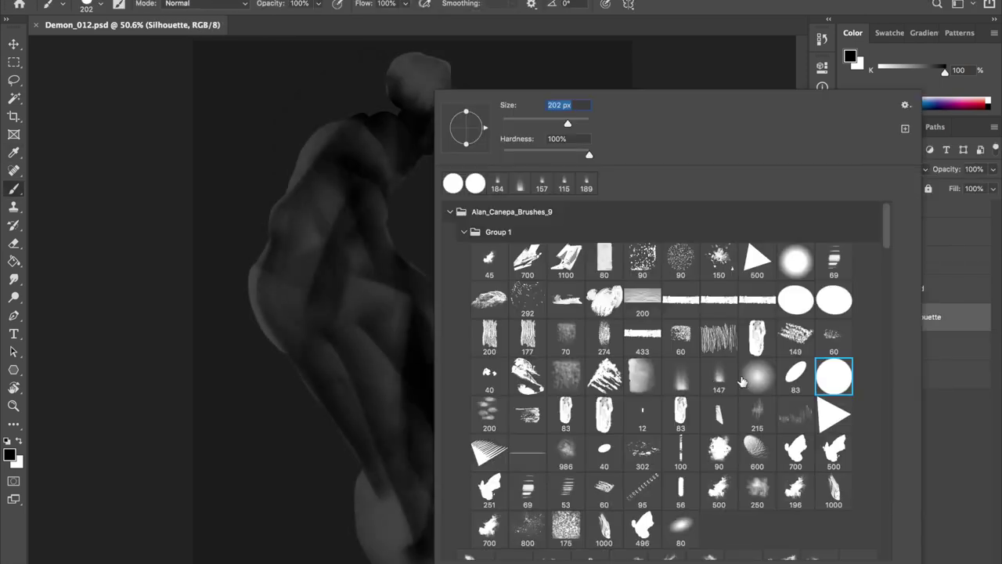
click(913, 345)
double_click(924, 316)
text(Shad)
key(Return)
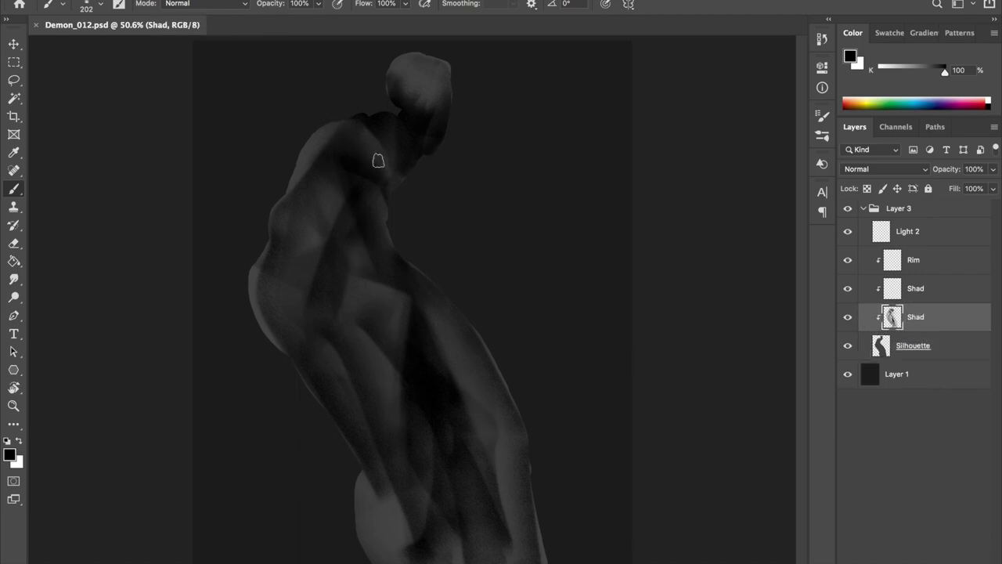
Add a dark stroke on the head, then select the Rim layer with white colour
key(bracketright)
drag(415, 85, 445, 73)
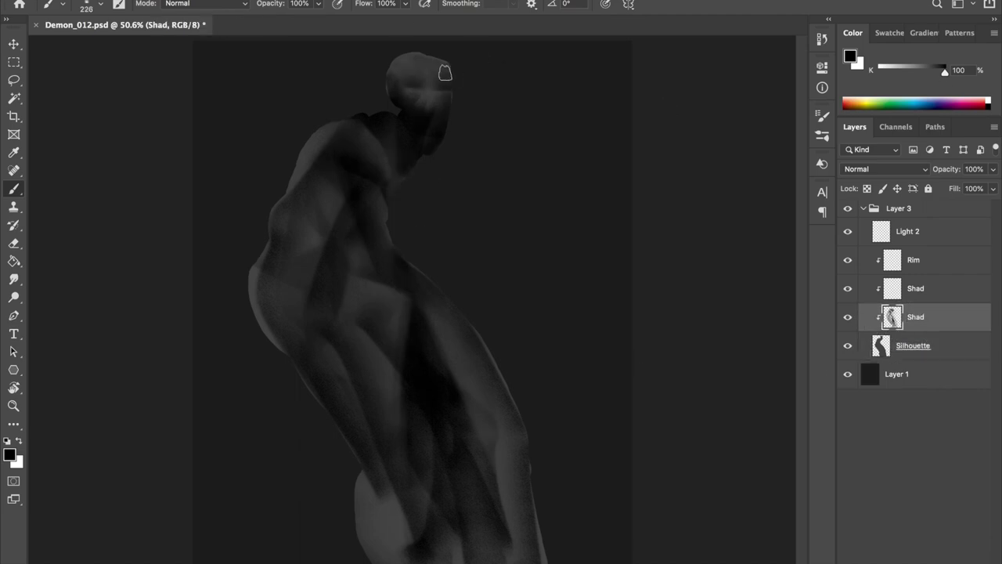
click(878, 259)
key(x)
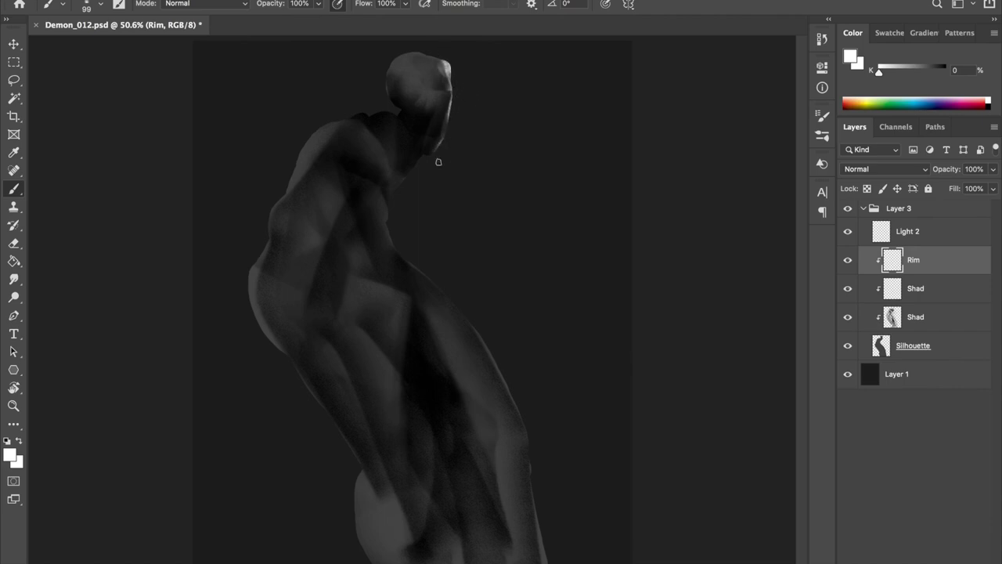
Paint a bright rim light along the neck, checking it mirrored and saving
key(e)
key(b)
drag(397, 187, 419, 165)
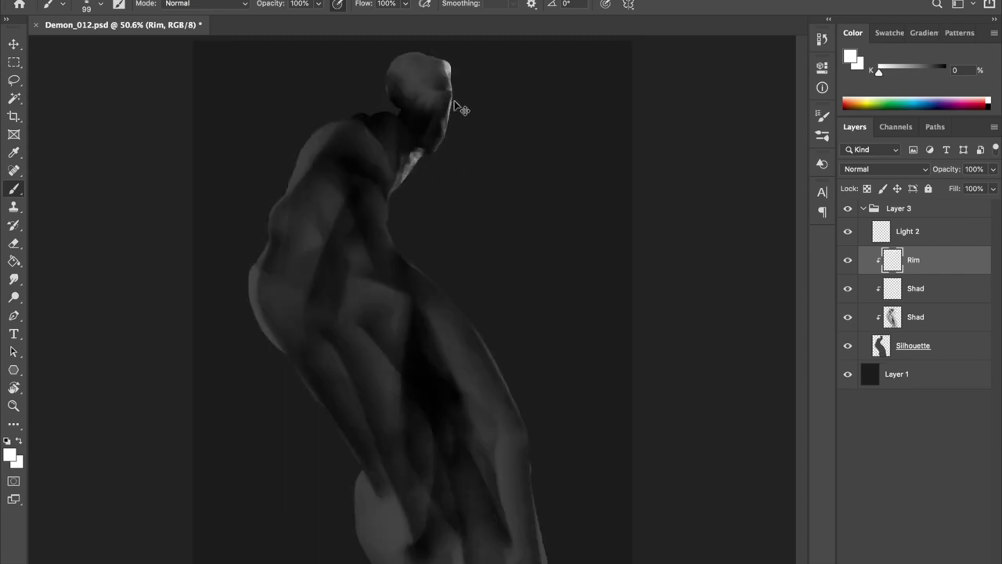
key(e)
key(b)
key(ctrl+shift+h)
key(ctrl+s)
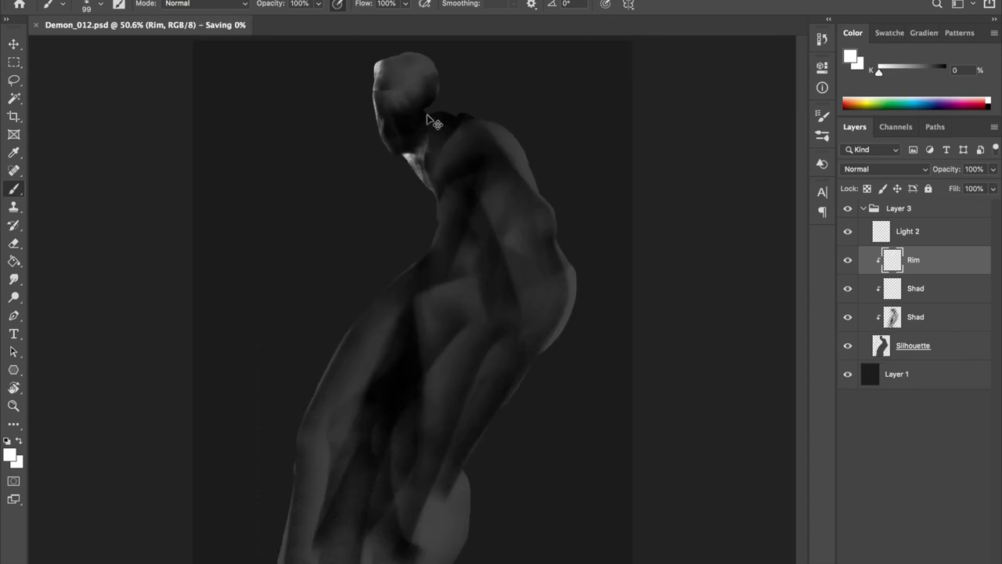
key(ctrl+shift+h)
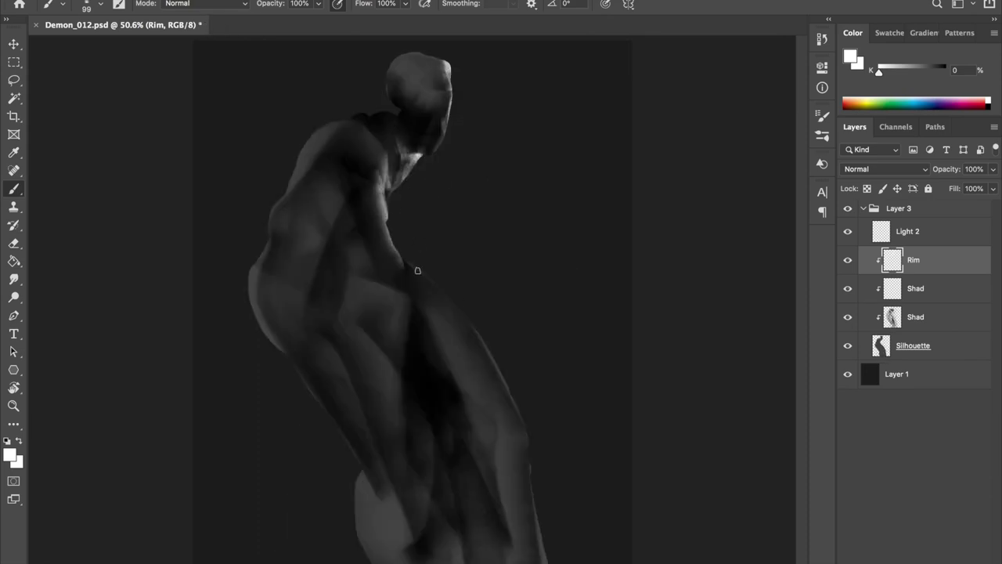
Add rim light along the right thigh and the figure's opposite edge, then save
mouse_move(474, 331)
mouse_down()
mouse_move(520, 413)
mouse_move(532, 483)
mouse_move(519, 422)
mouse_up()
key(ctrl+shift+h)
drag(291, 517, 306, 454)
key(ctrl+s)
key(ctrl+shift+h)
key(ctrl+shift+h)
key(ctrl+shift+h)
On the lower Shad layer, darken the shoulder shading in black and save
key(alt+bracketleft)
key(alt+bracketleft)
key(d)
drag(317, 157, 329, 157)
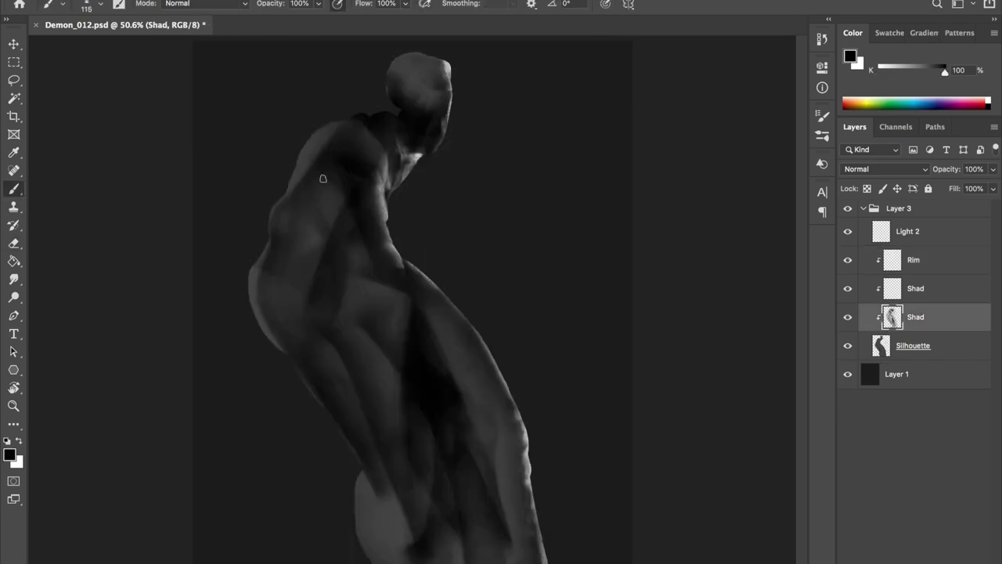
drag(299, 208, 331, 217)
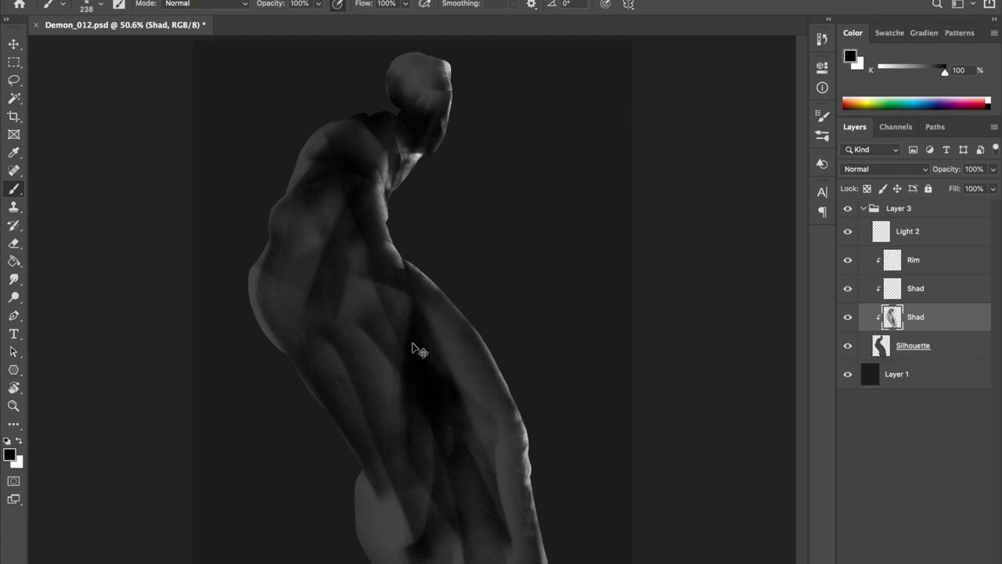
key(ctrl+s)
Erase and lighten the dark shadow along the mid and lower back
key(e)
ctrl+alt+drag(408, 269, 429, 354)
drag(454, 438, 410, 338)
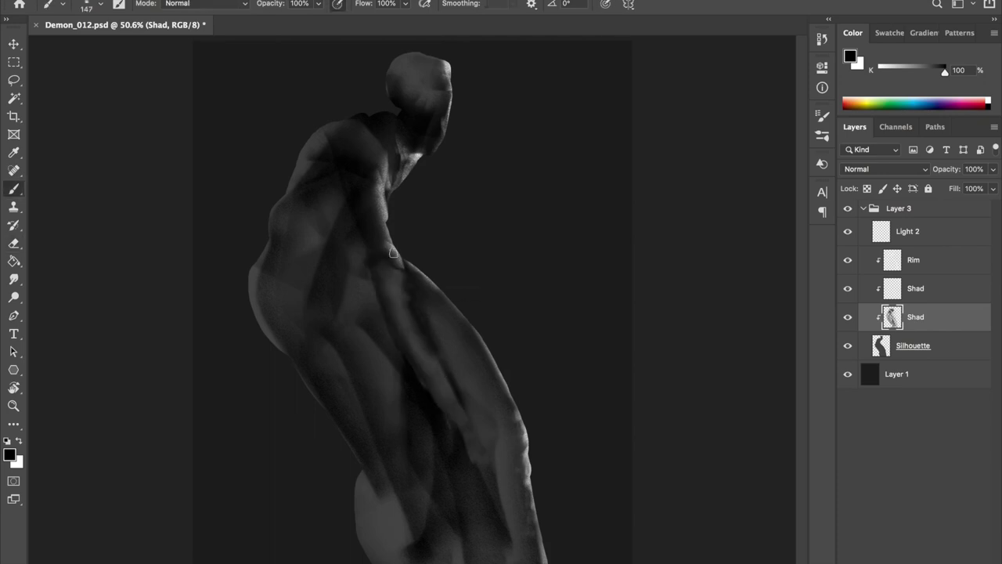
drag(400, 266, 418, 321)
drag(413, 286, 481, 403)
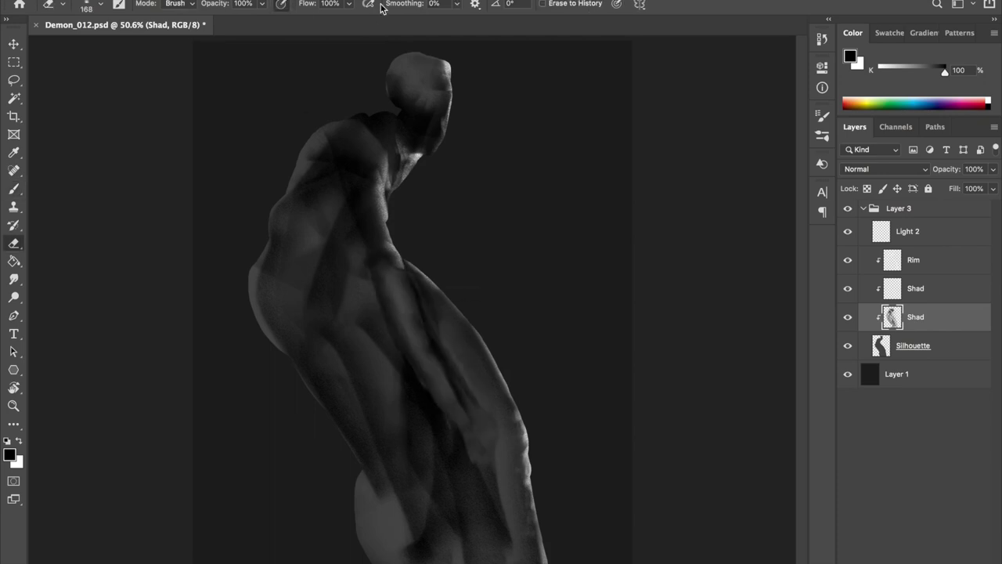
Mirror the view to check the figure and resize the eraser tip
key(h)
key(alt+bracketleft)
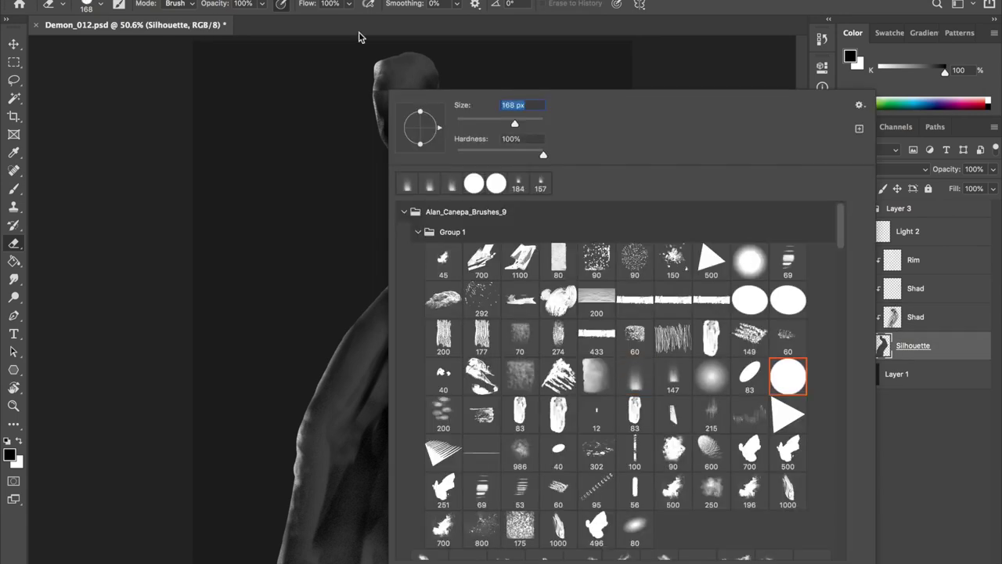
right_click(392, 92)
key(Escape)
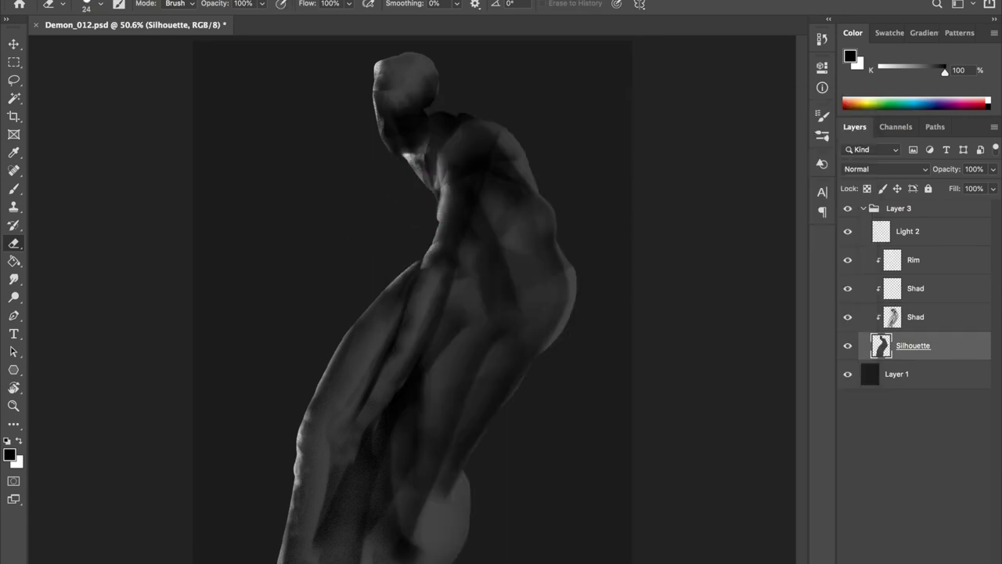
key(h)
drag(402, 186, 420, 191)
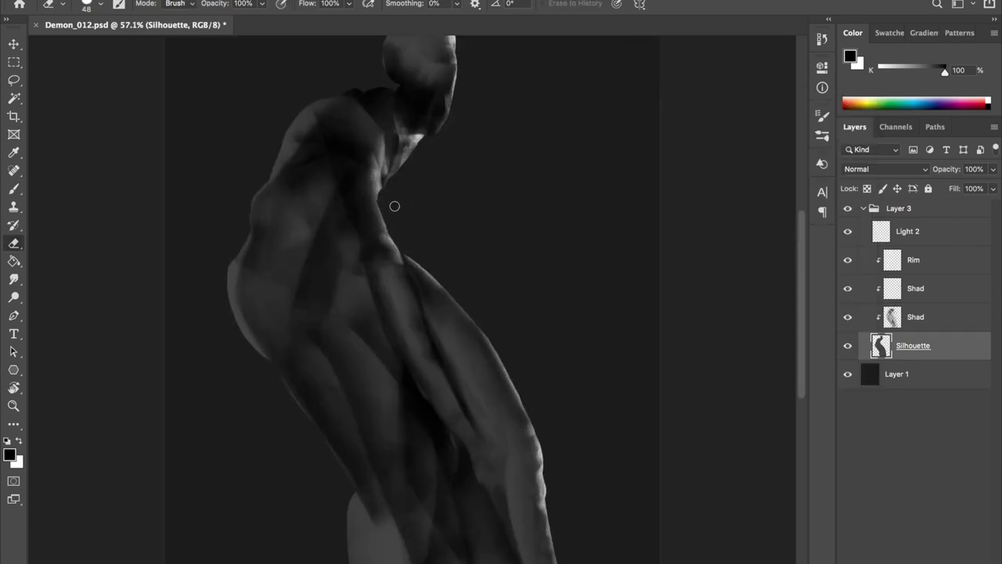
Paint grey onto the silhouette near the arm, checking it in a mirrored view
key(h)
key(b)
alt+click(525, 287)
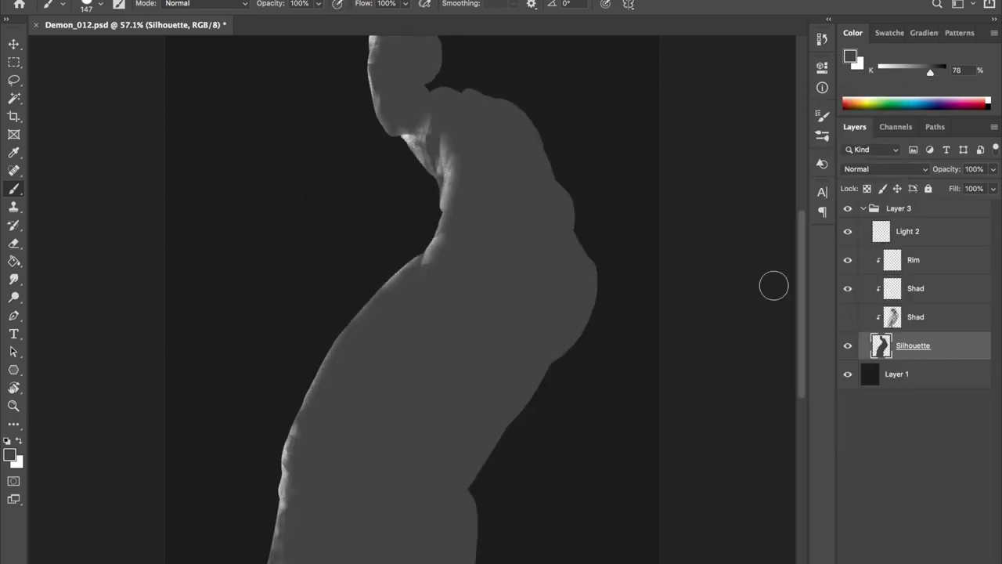
drag(436, 247, 429, 210)
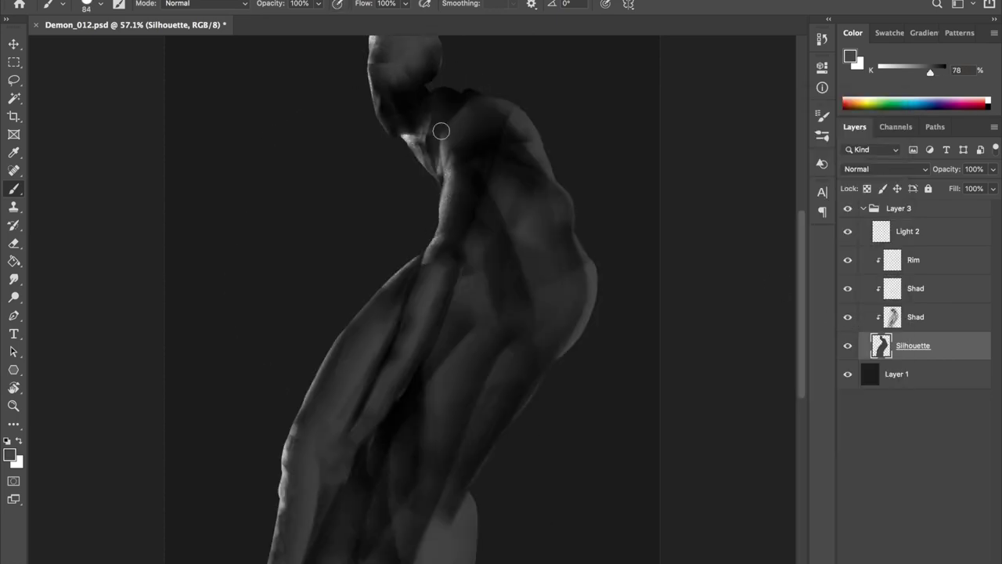
key(h)
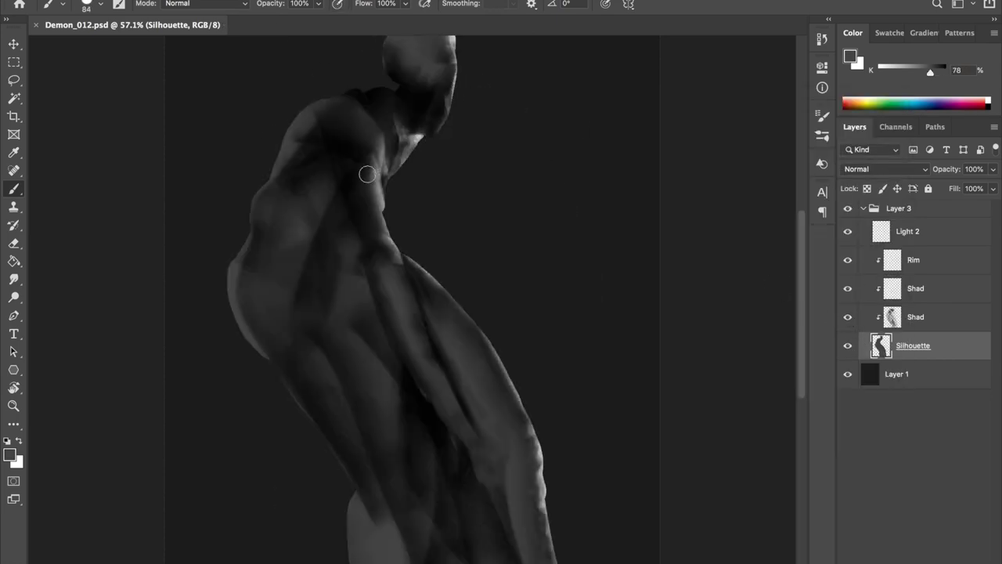
key(h)
Paint dark shading along the thigh with a larger soft black brush
key(h)
key(alt+bracketright)
key(d)
right_click(771, 382)
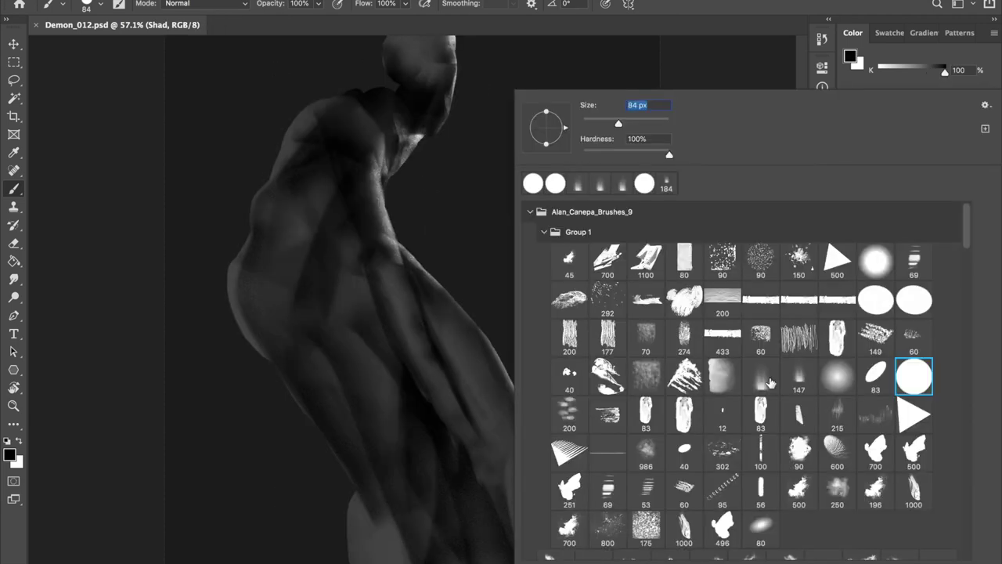
double_click(771, 382)
drag(424, 228, 435, 229)
drag(383, 259, 474, 436)
key(h)
key(h)
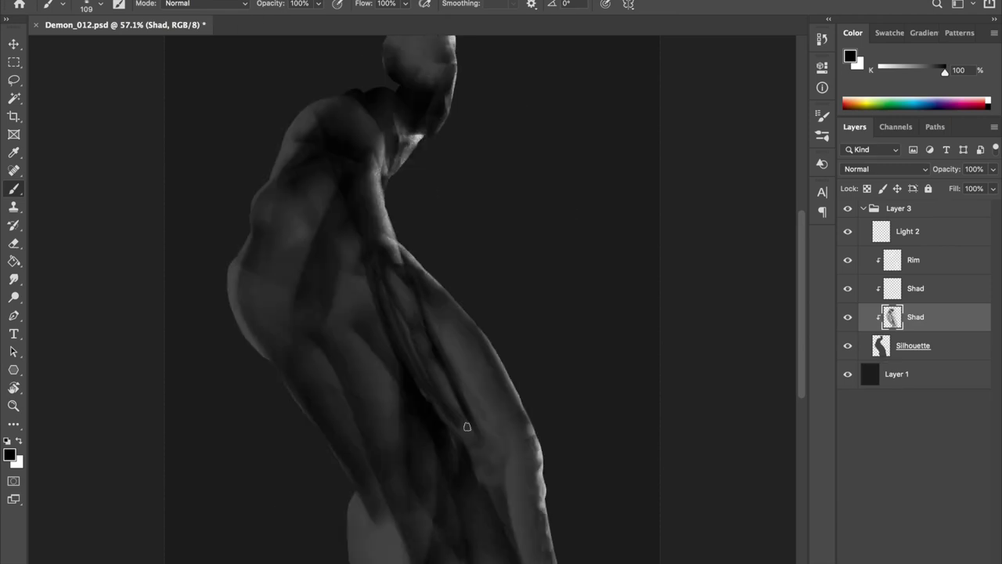
Sample a dark grey, set the brush to about 130 px, and check proportions mirrored
alt+click(323, 140)
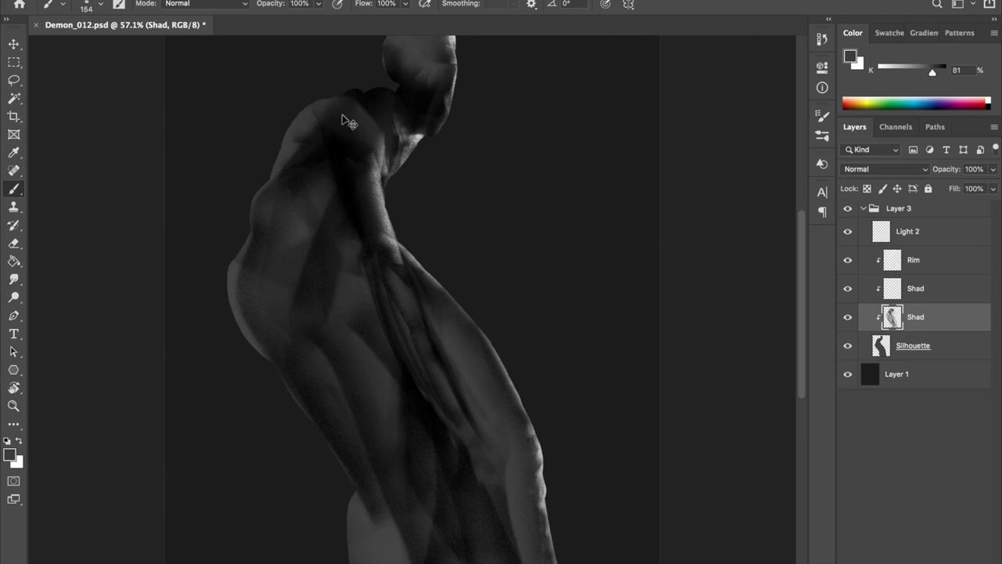
drag(307, 181, 297, 182)
key(h)
drag(533, 159, 526, 159)
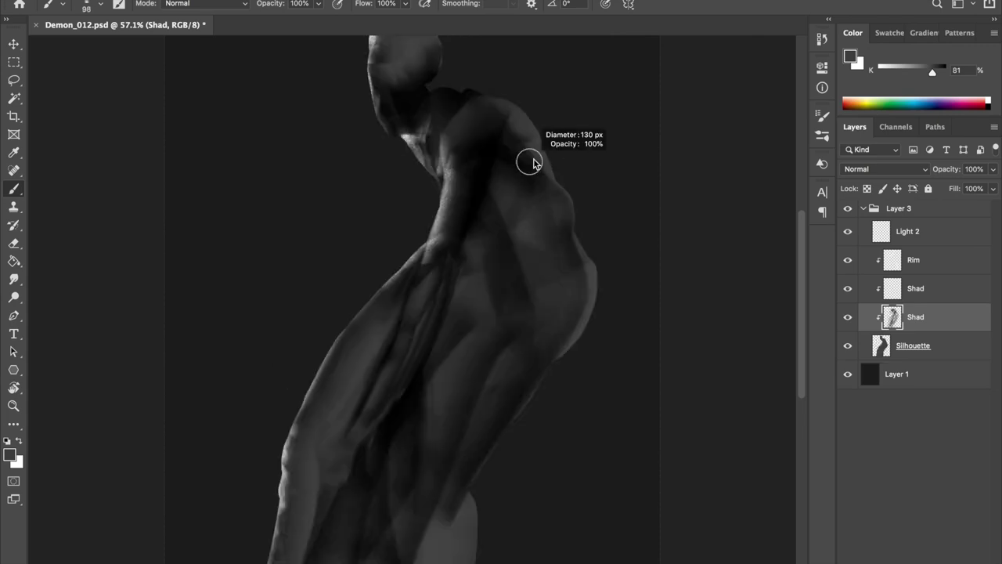
key(h)
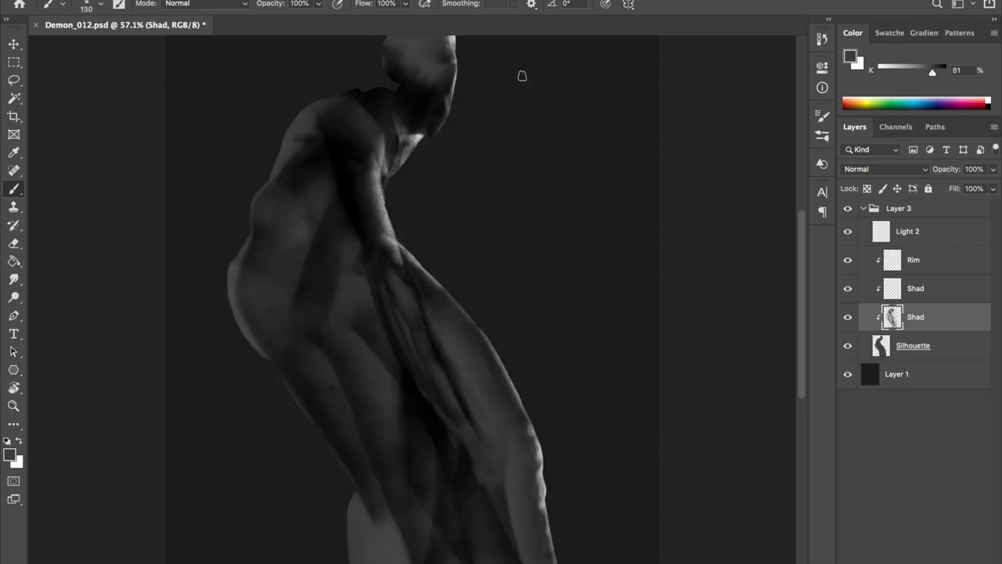
key(h)
key(h)
key(h)
key(h)
drag(780, 109, 512, 226)
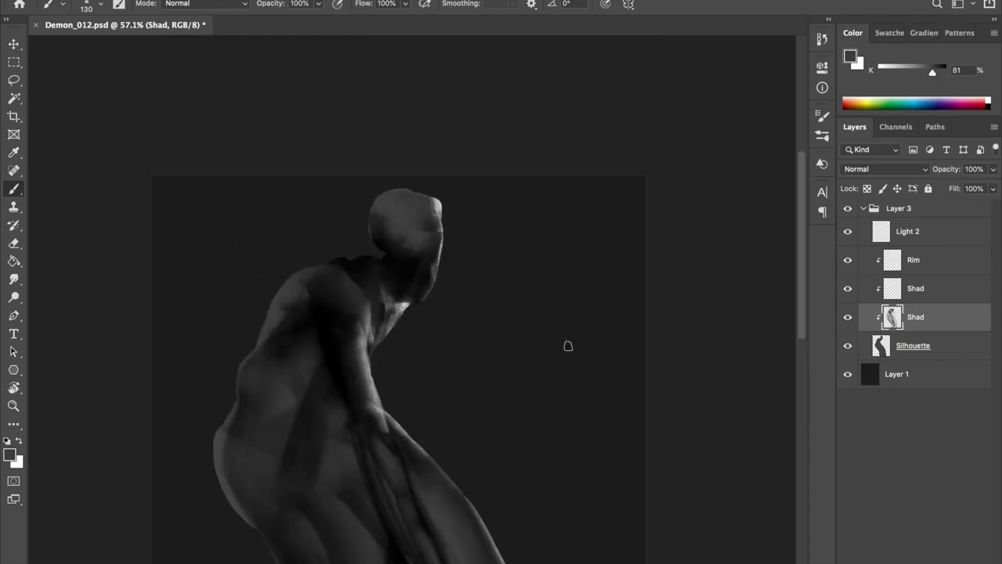
Select the empty layer above Shad and set a black brush at 31 px
scroll(512, 226, up, 5)
key(d)
key(alt+bracketright)
right_click(389, 87)
click(715, 375)
key(Return)
drag(379, 198, 446, 171)
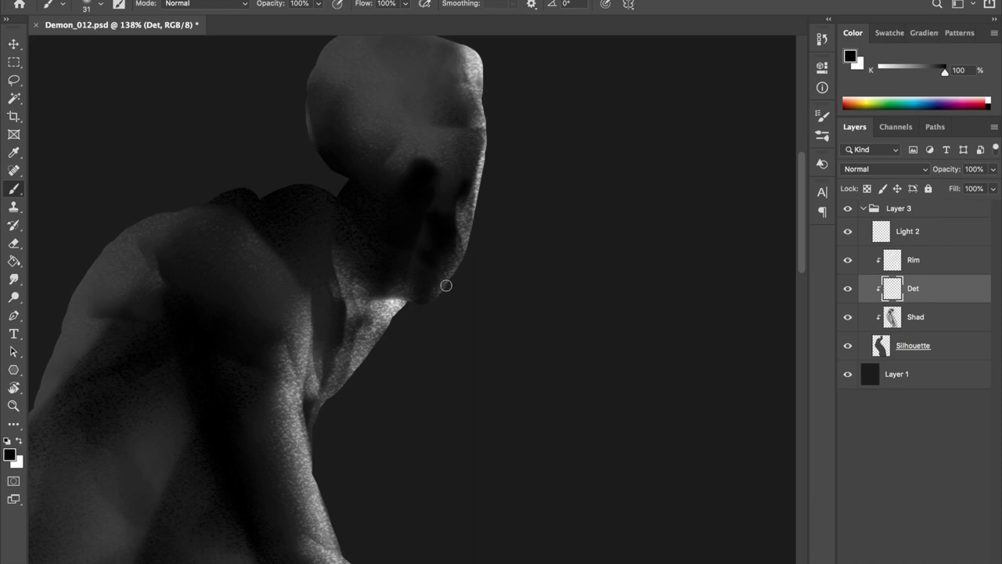
Remove the first face-detail strokes with the eraser and undo
key(e)
right_click(438, 88)
key(Return)
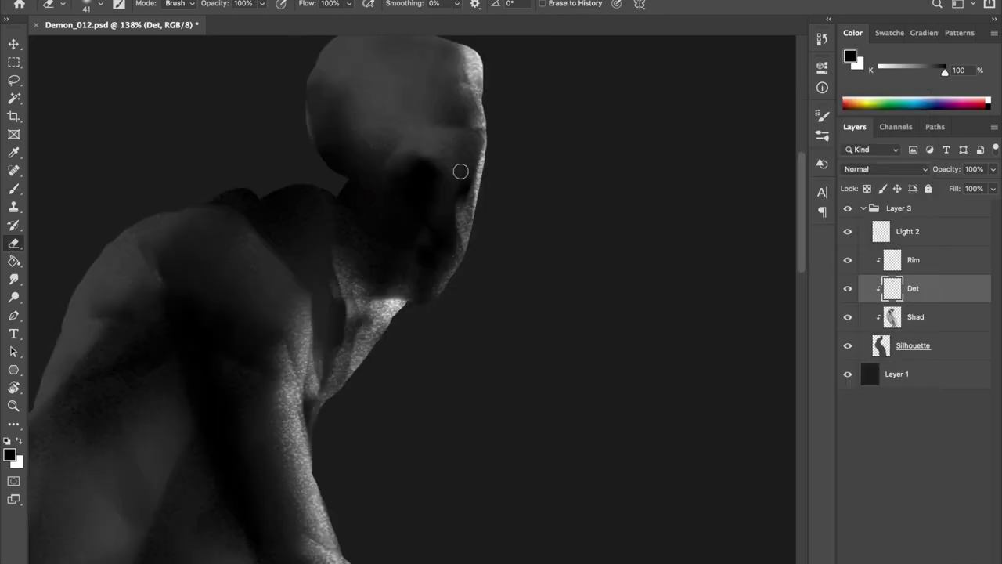
key(ctrl+z)
key(ctrl+z)
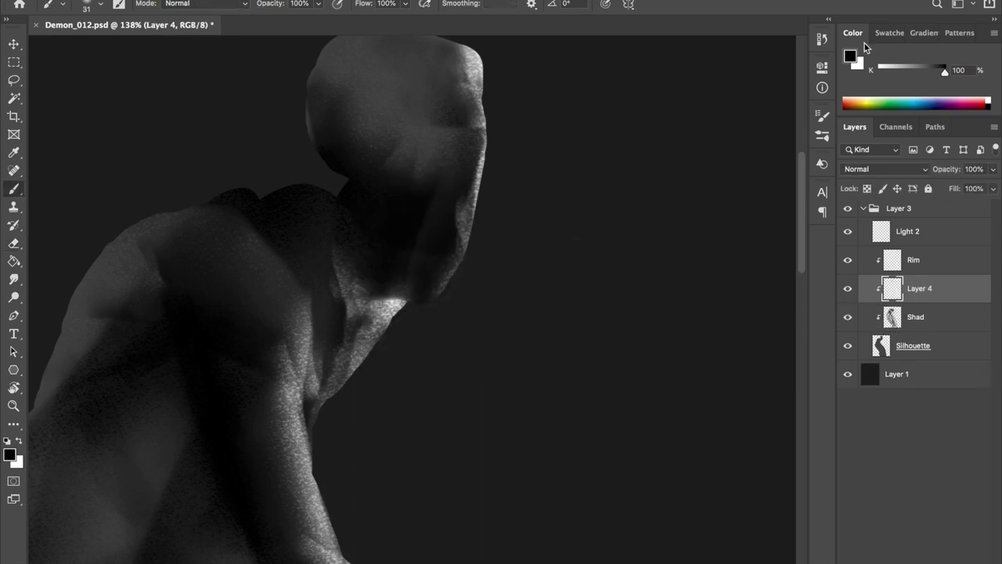
key(b)
Set the brush size to 34 and undo the eye-socket shading
key(F5)
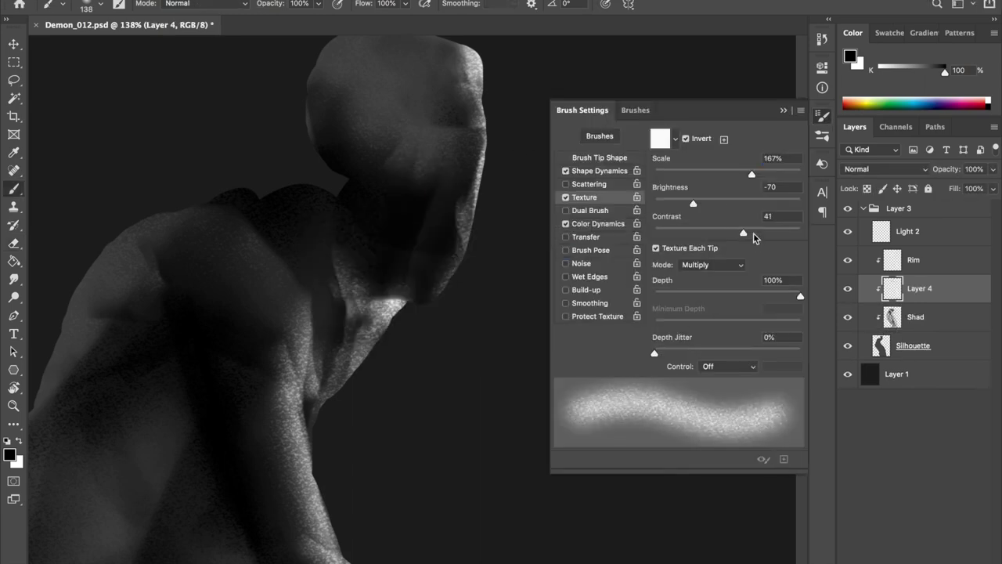
right_click(545, 487)
scroll(744, 352, up, 15)
scroll(744, 352, up, 10)
right_click(838, 376)
key(Escape)
text(34)
key(Return)
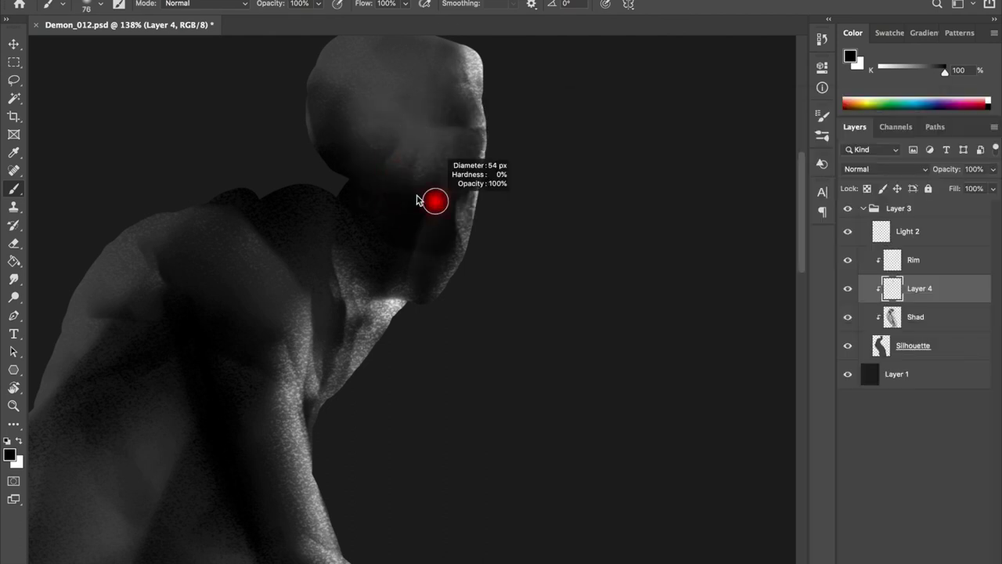
key(ctrl+z)
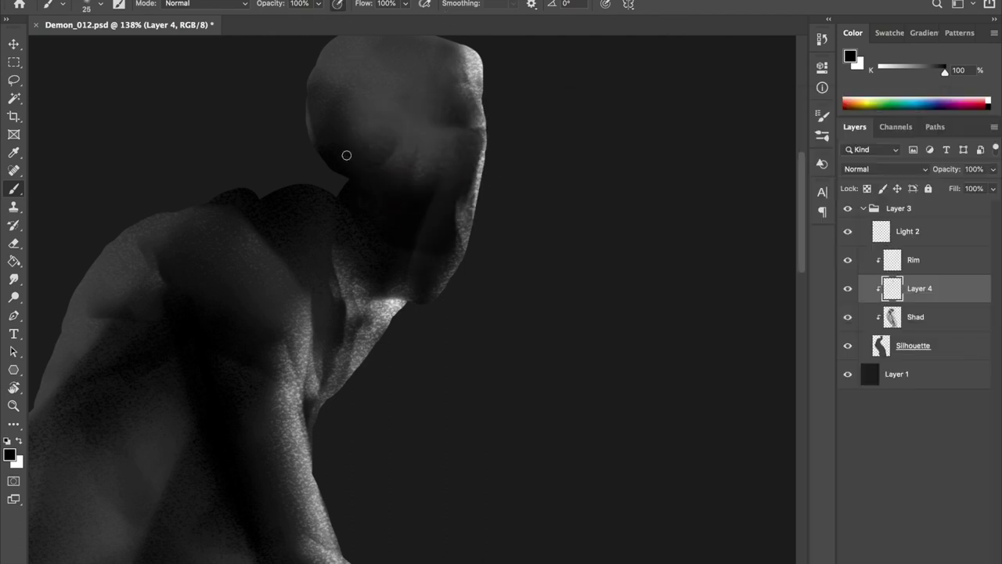
Paint dark grey eye and nose shading, then erase the eye and mouth marks
alt+click(432, 133)
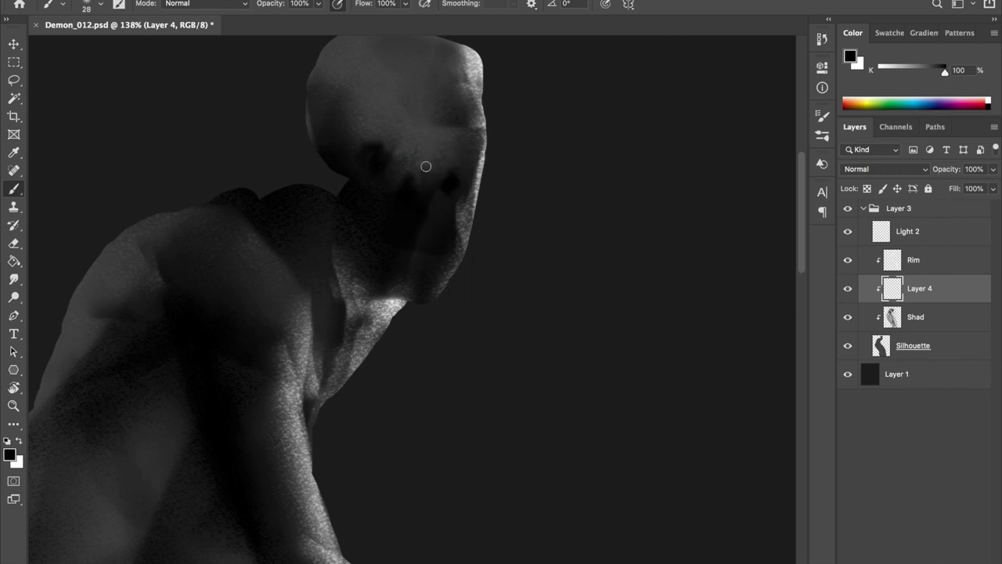
drag(415, 192, 422, 227)
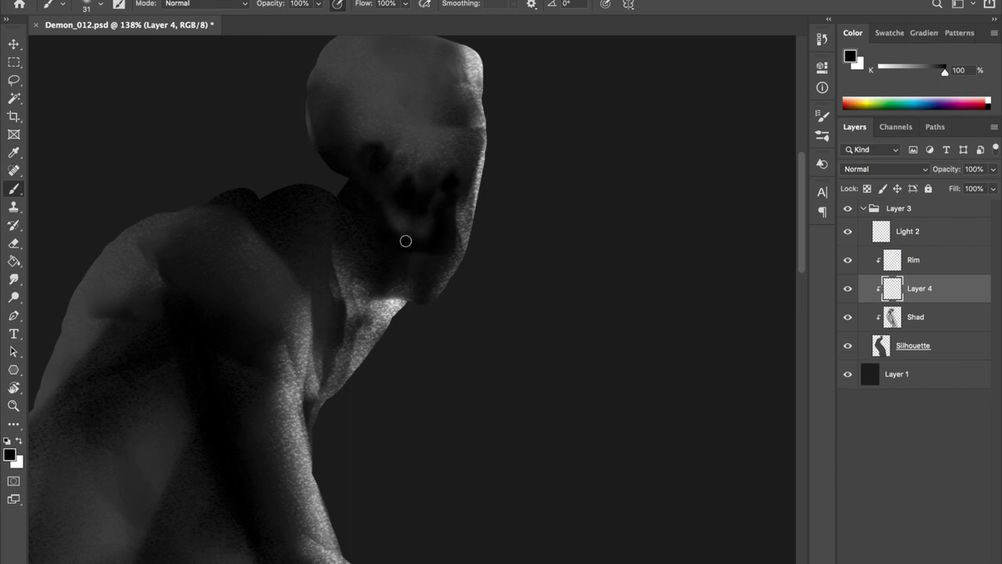
alt+click(409, 206)
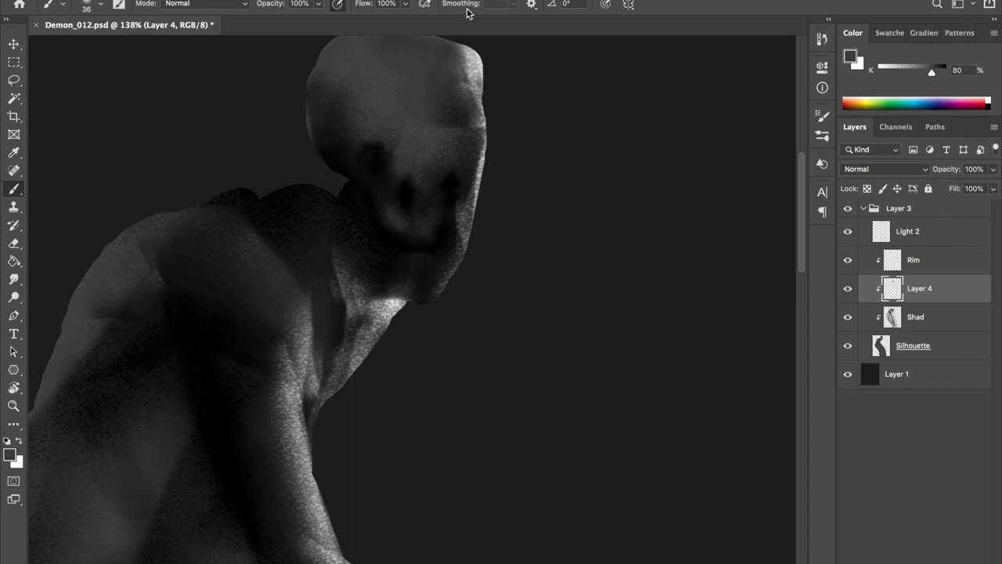
key(e)
drag(430, 228, 410, 264)
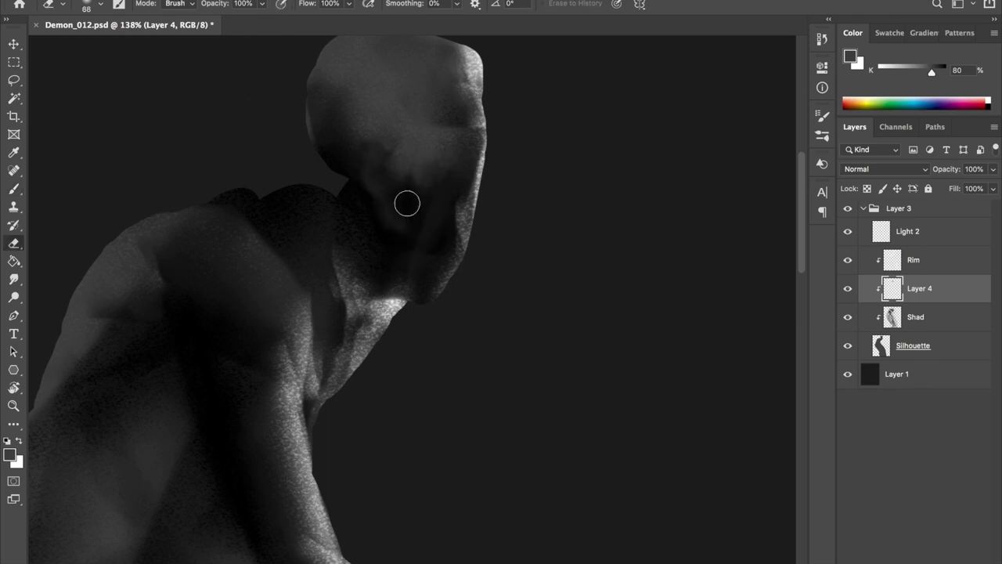
key(b)
Reset to black, undo the eye and mouth marks, and paint dark strokes around the eyes
right_click(415, 195)
key(Escape)
key(d)
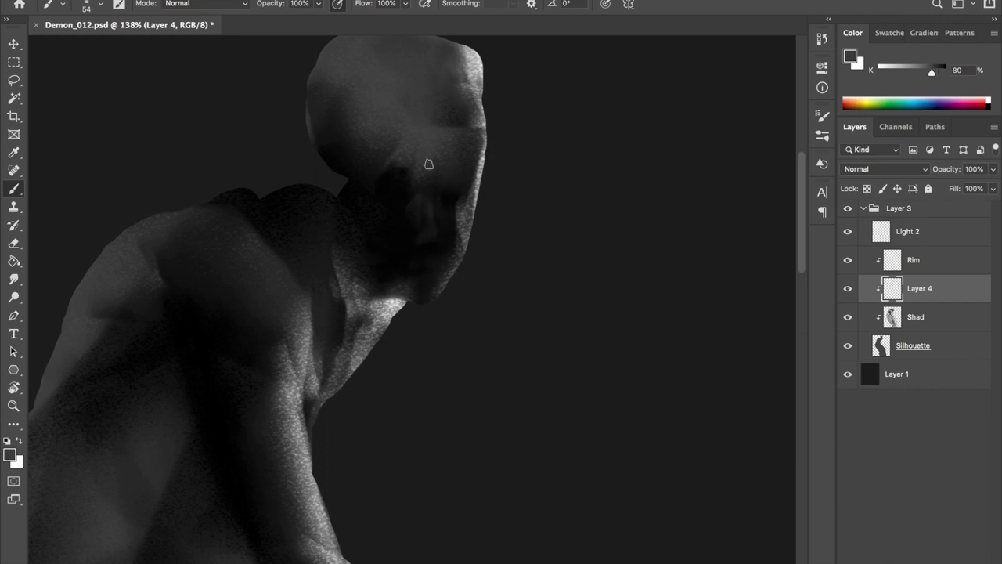
key(ctrl+z)
key(d)
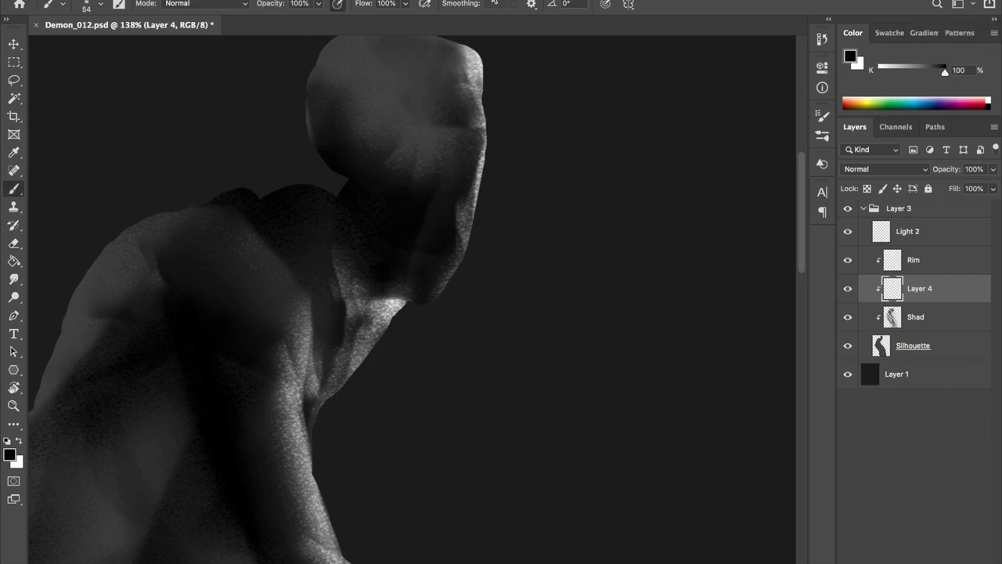
drag(376, 148, 399, 170)
Undo the face patch, delete trial Layer 4, and paint a dark lower-jaw patch on Shad
key(e)
key(b)
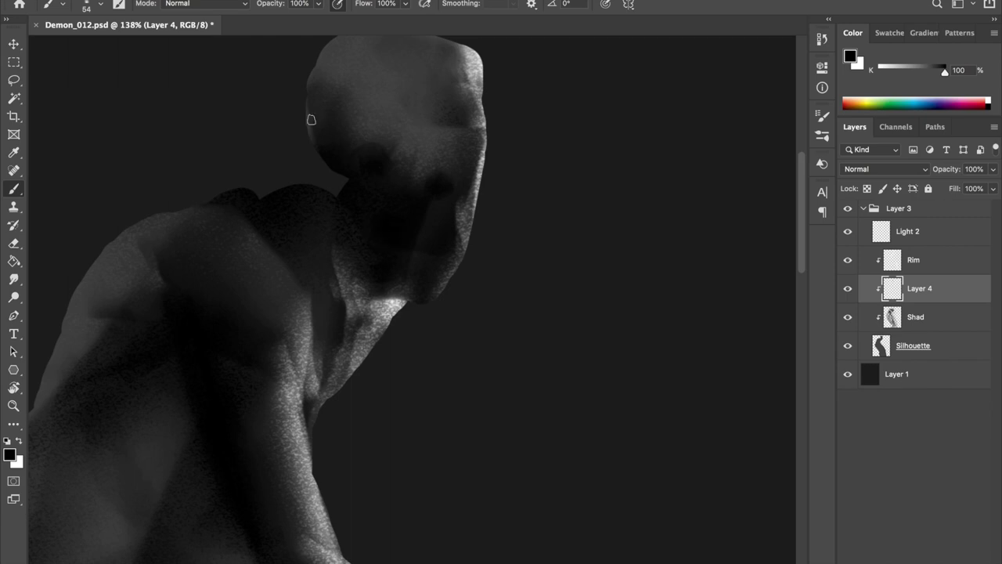
key(ctrl+z)
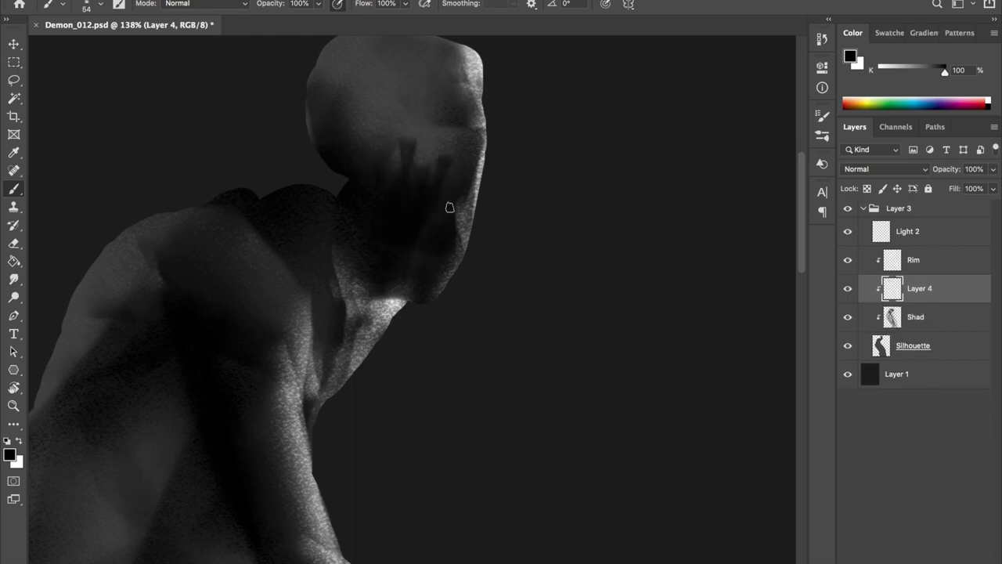
key(bracketright)
key(bracketright)
key(bracketright)
key(Delete)
key(bracketleft)
key(bracketleft)
key(bracketleft)
drag(382, 206, 429, 279)
Darken the right and lower-right face with near-black, then dab lighter grey forms on the lower face
alt+click(397, 84)
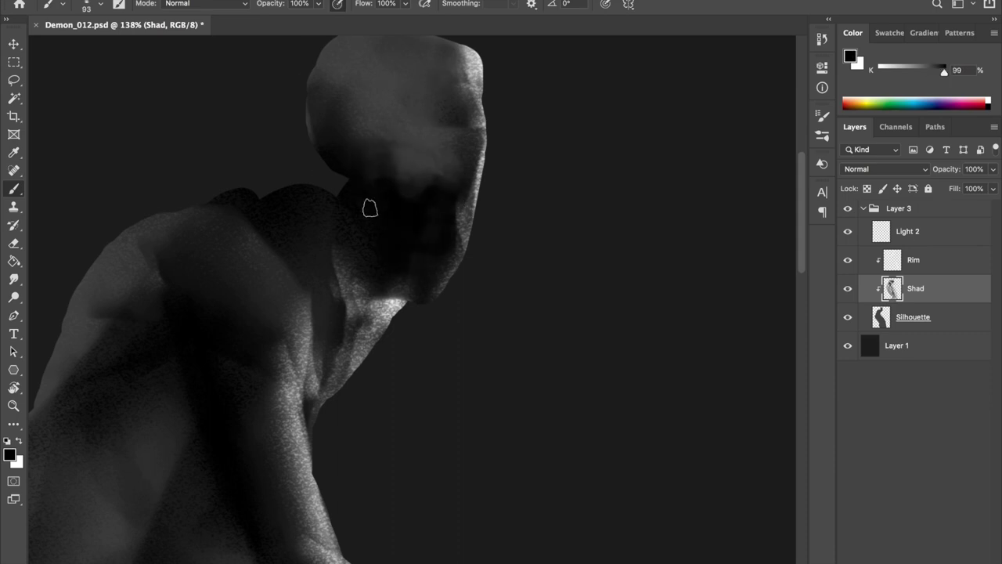
mouse_move(463, 197)
mouse_down()
mouse_move(461, 113)
mouse_move(429, 106)
mouse_move(452, 76)
mouse_up()
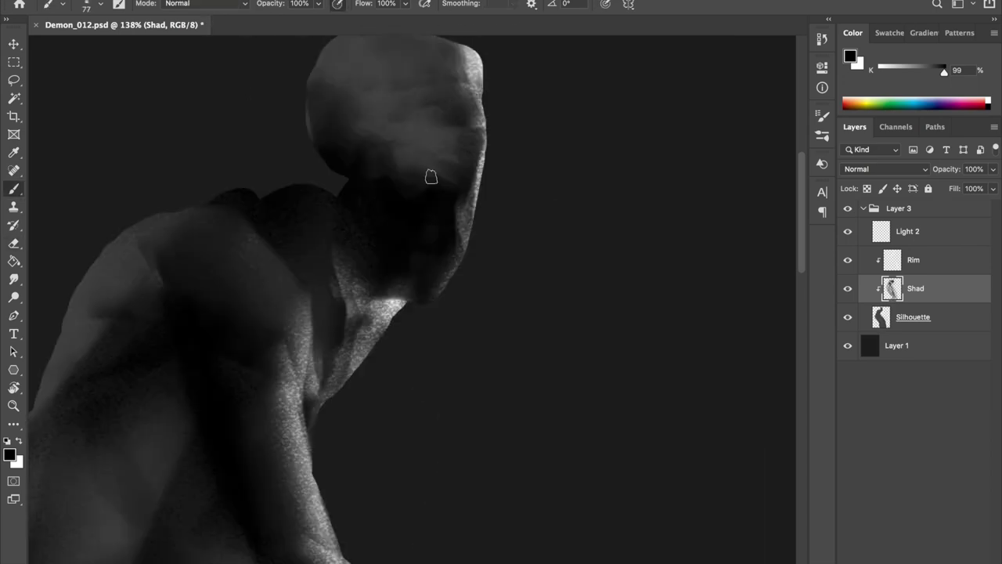
drag(430, 173, 438, 201)
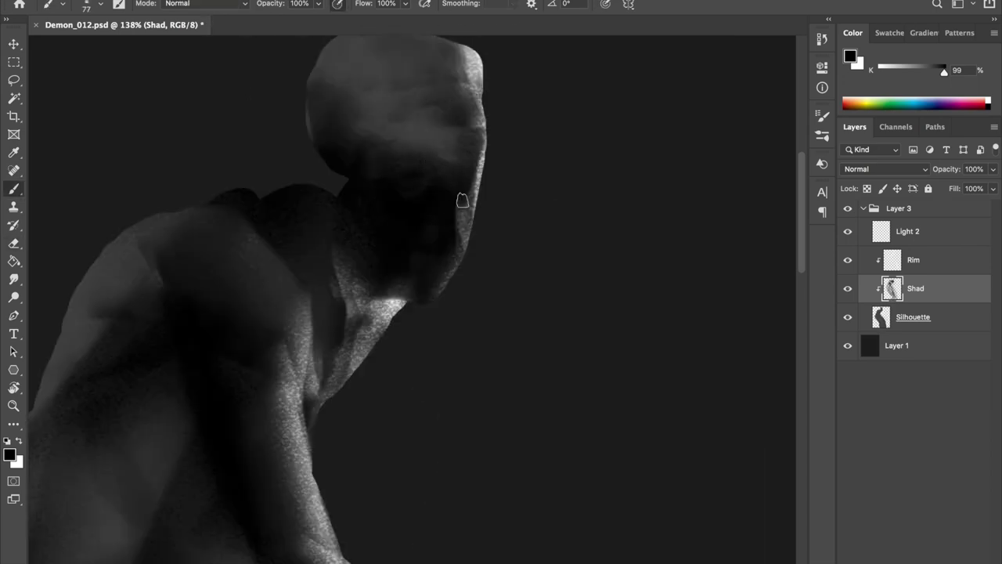
alt+click(424, 150)
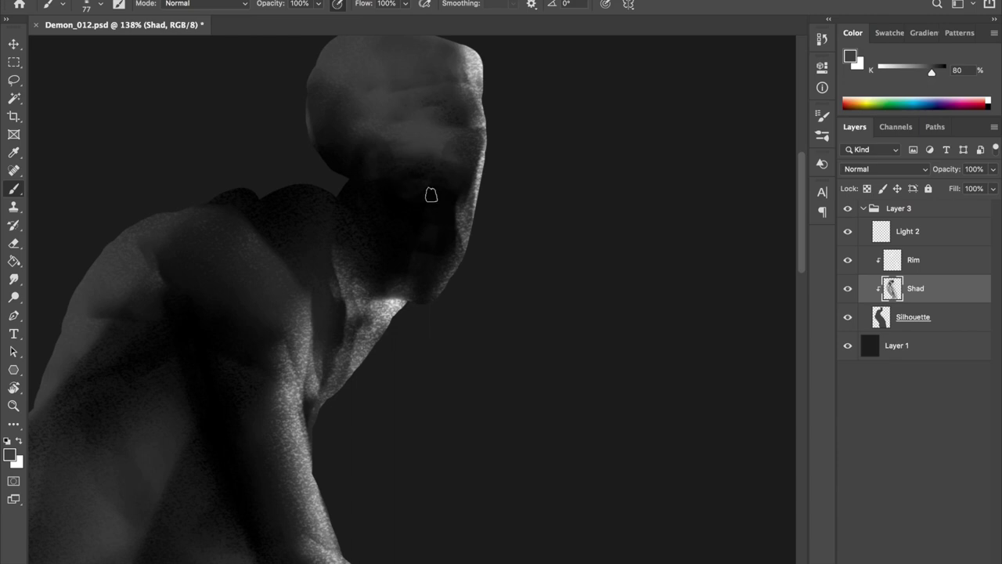
mouse_move(442, 196)
mouse_down()
mouse_move(420, 222)
mouse_move(425, 259)
mouse_move(370, 244)
mouse_up()
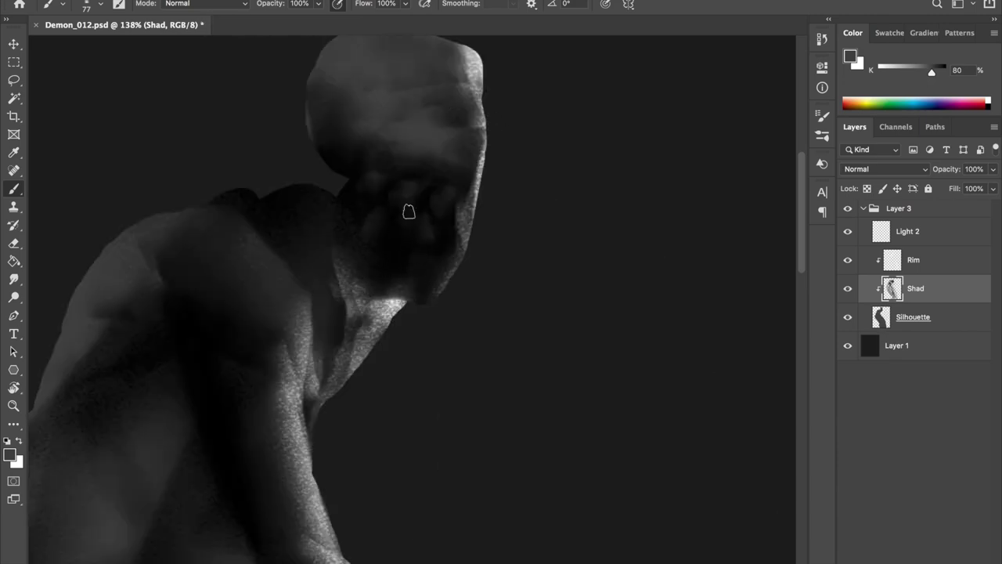
Zoom in, save, and paint dark strokes across the face using greys sampled from it
drag(932, 71, 946, 70)
alt+scroll(400, 289, up, 3)
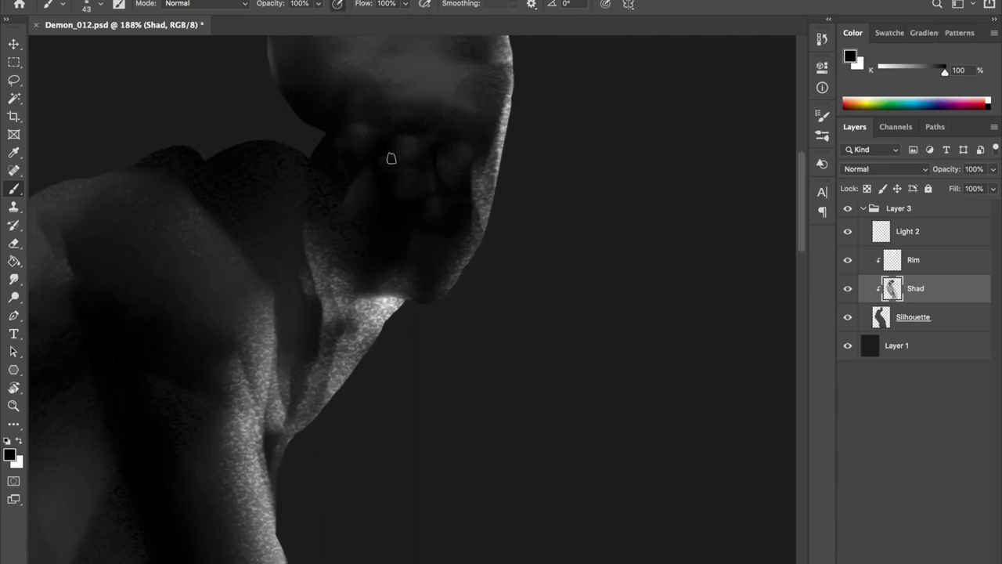
key(ctrl+s)
alt+click(416, 98)
mouse_move(436, 154)
mouse_down()
mouse_move(411, 117)
mouse_move(427, 87)
mouse_up()
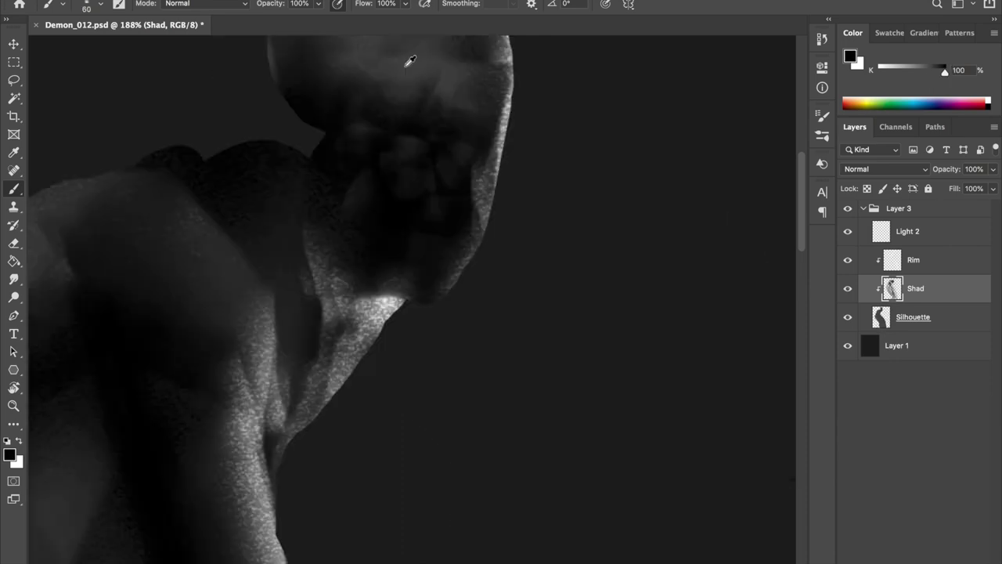
alt+click(403, 119)
scroll(478, 86, down, 2)
alt+click(467, 125)
Mirror the view to check the head, pick a near-black, save, and lower brush opacity to 50%
key(ctrl+shift+h)
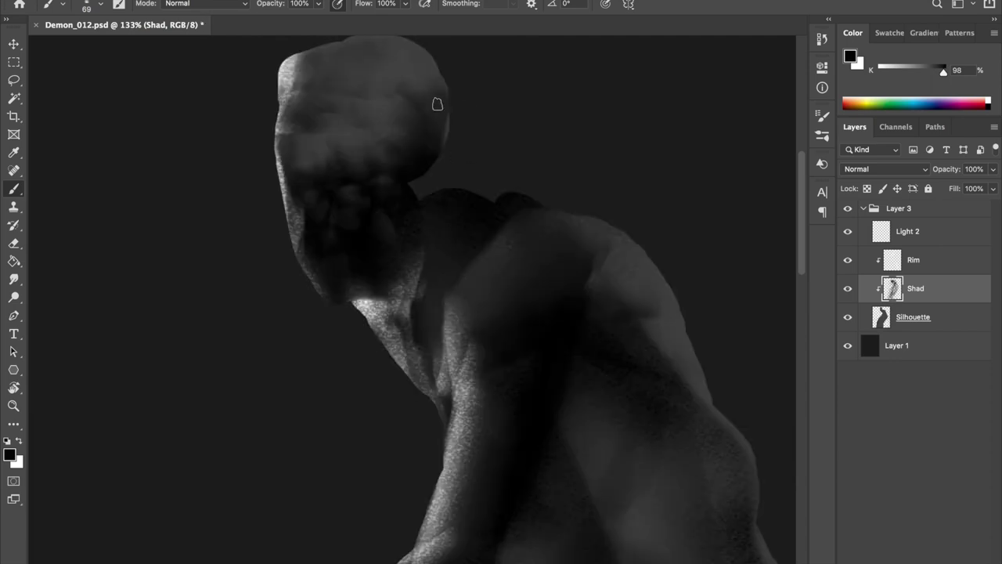
alt+click(475, 37)
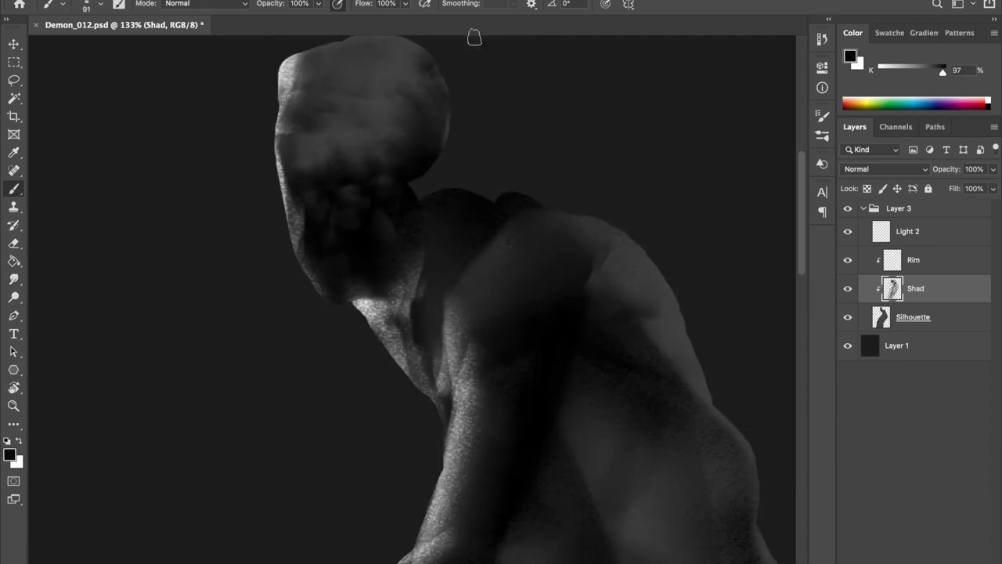
key(ctrl+shift+h)
key(ctrl+s)
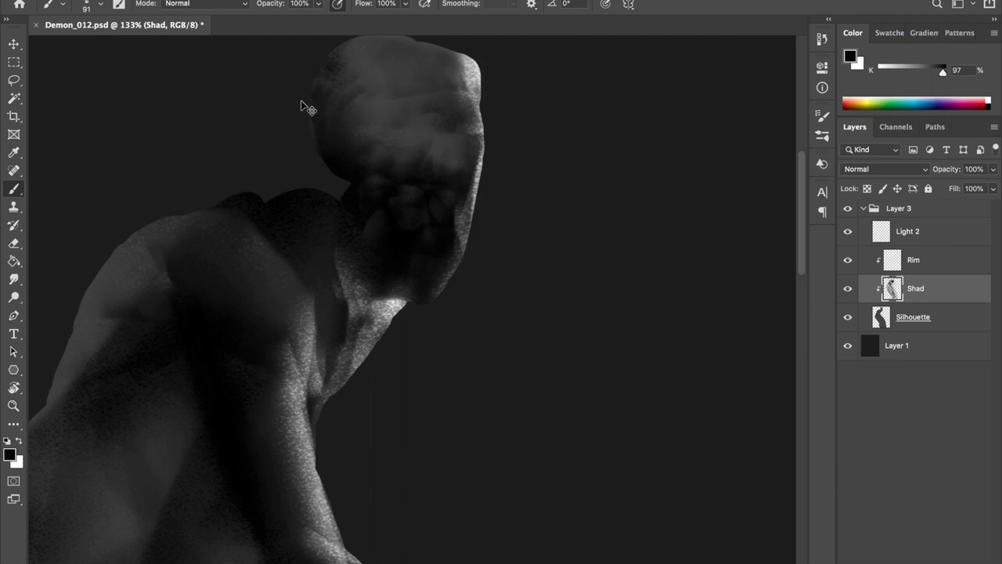
scroll(445, 101, down, 3)
scroll(445, 100, up, 5)
key(5)
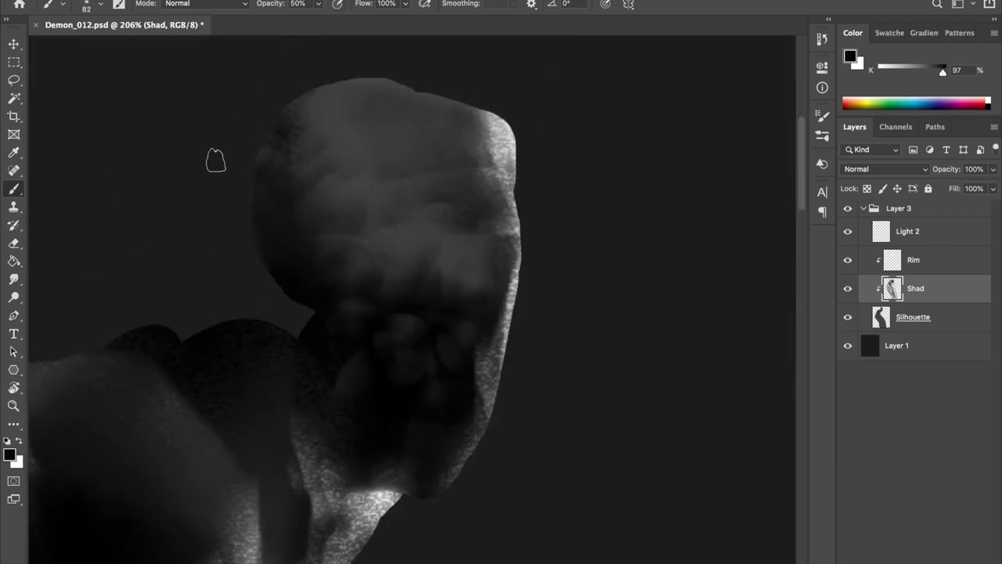
scroll(297, 181, down, 3)
key(ctrl+s)
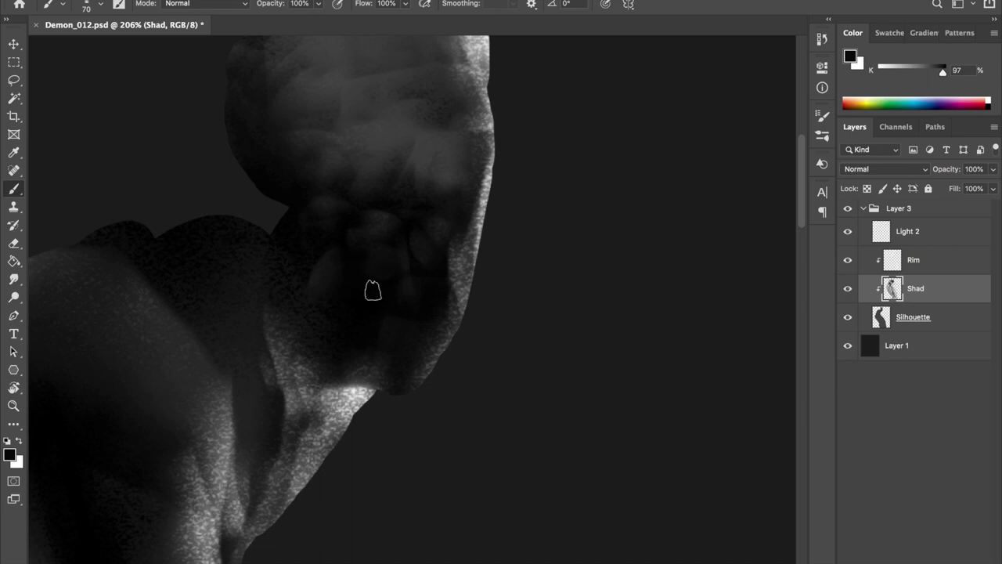
Paint soft near-black strokes on the cheek at 40% brush opacity
alt+click(377, 272)
key(4)
mouse_move(403, 268)
mouse_down()
mouse_move(358, 347)
mouse_move(345, 267)
mouse_up()
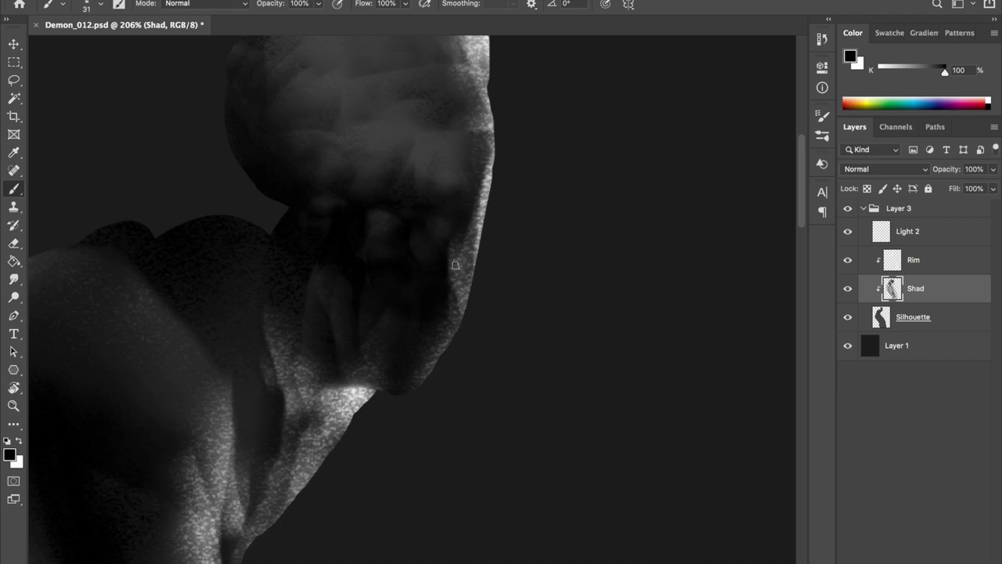
key(alt+bracketright)
key(x)
key(4)
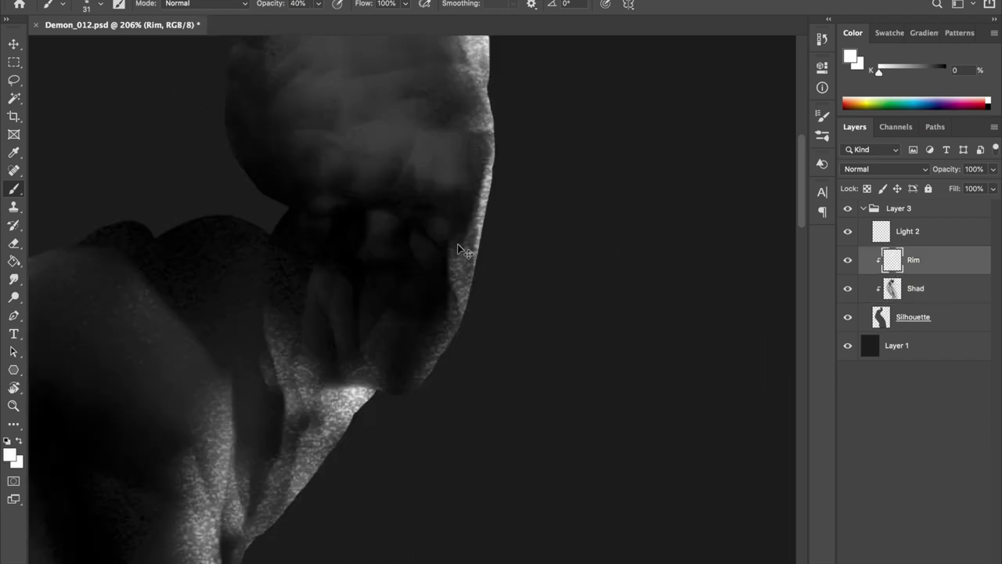
Return to the Shad layer with pure black at 100% opacity and a larger brush
scroll(497, 219, down, 5)
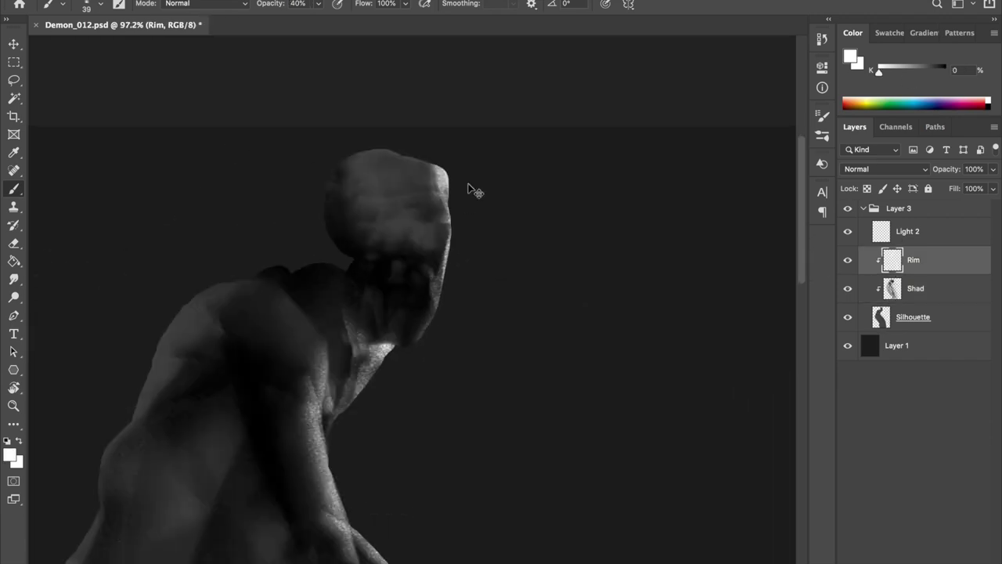
scroll(470, 190, up, 5)
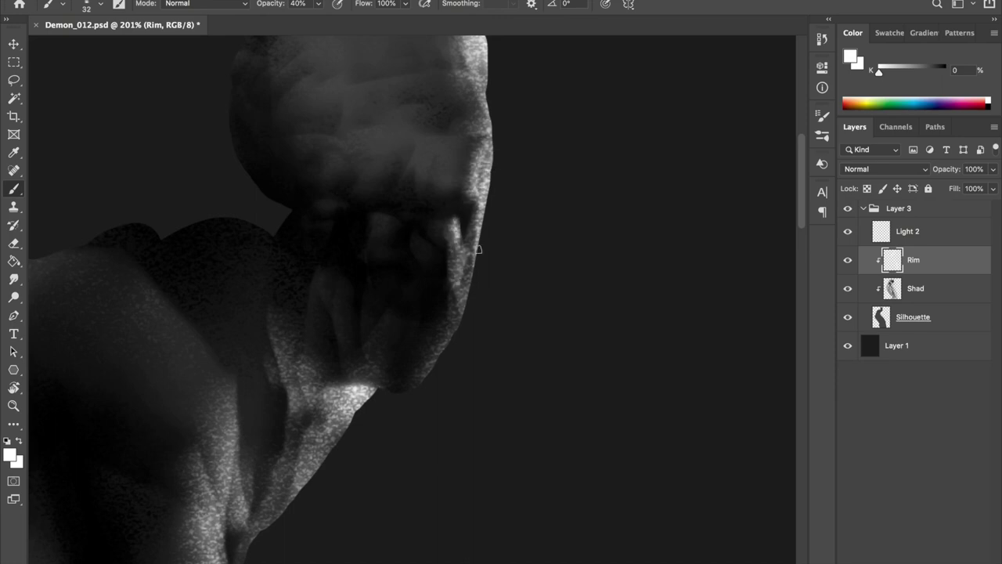
scroll(454, 235, down, 3)
key(ctrl+s)
key(alt+bracketleft)
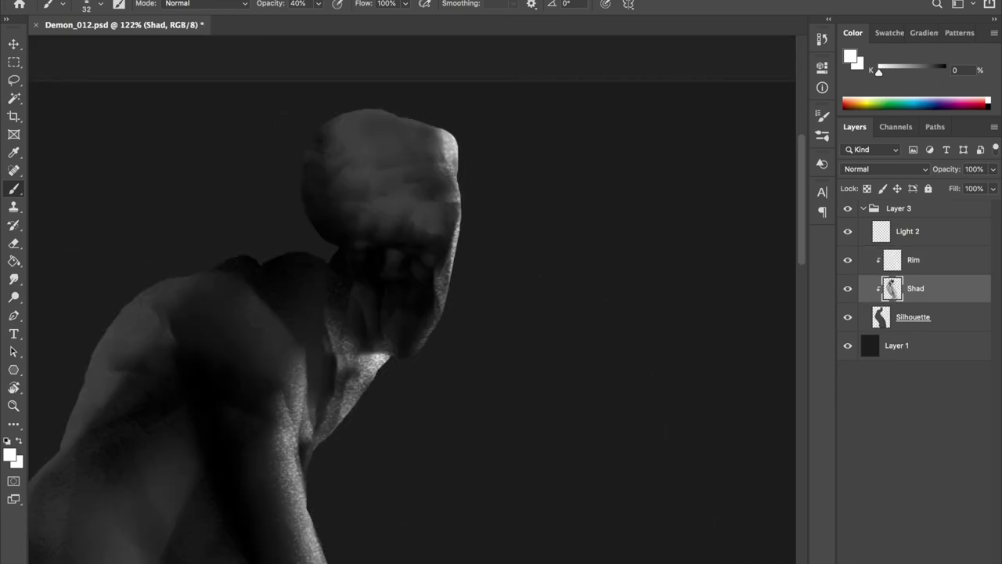
scroll(413, 312, up, 3)
key(x)
key(d)
drag(893, 74, 932, 71)
scroll(324, 190, down, 2)
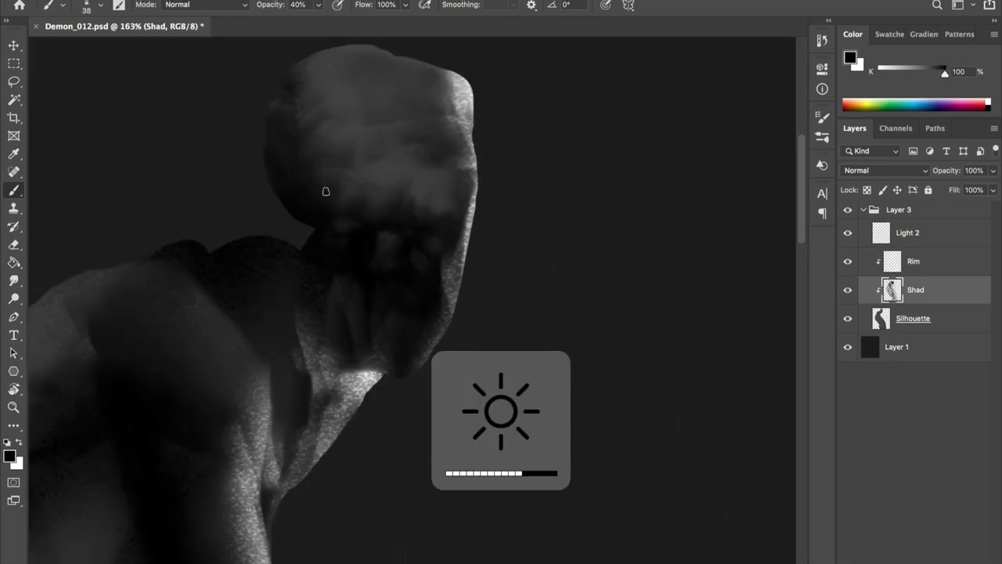
key(0)
drag(381, 325, 391, 324)
Sample greys, then erase part of the neck rim light on the Rim layer
alt+click(337, 225)
alt+click(404, 267)
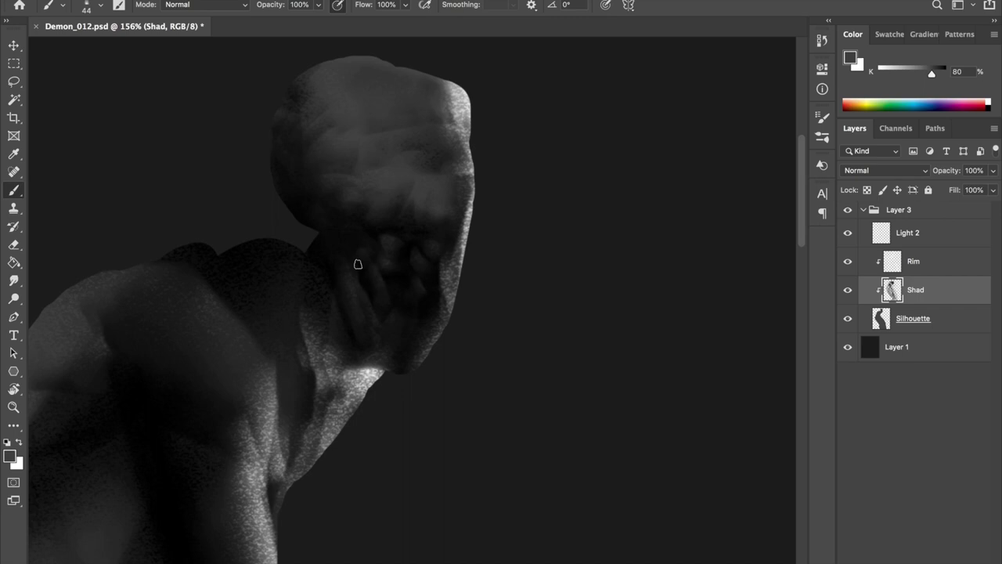
key(d)
key(e)
key(alt+bracketright)
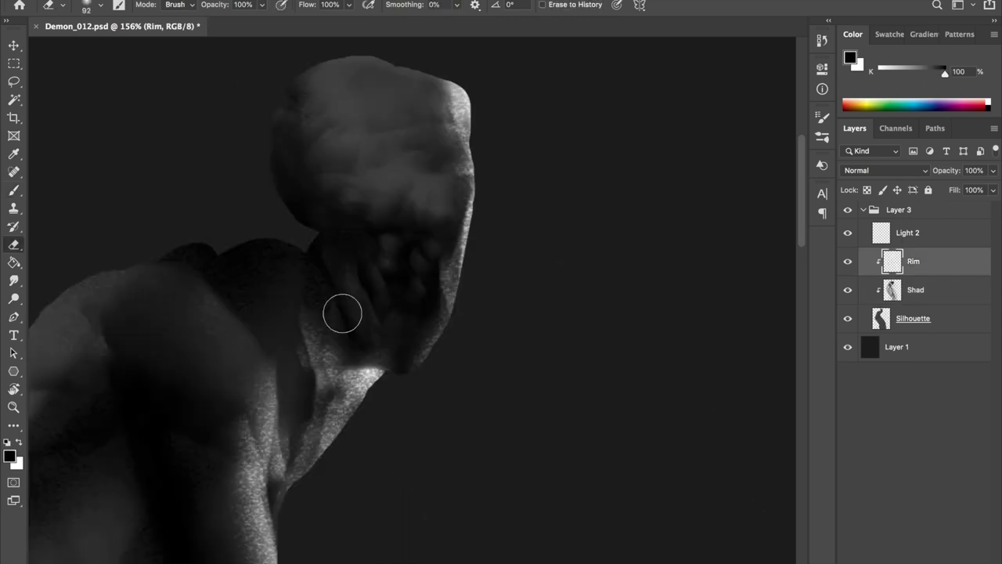
key(ctrl+z)
drag(341, 364, 313, 336)
key(alt+bracketleft)
key(b)
right_click(308, 244)
double_click(616, 382)
alt+click(284, 143)
key(ctrl+shift+n)
text(Eyes)
key(Return)
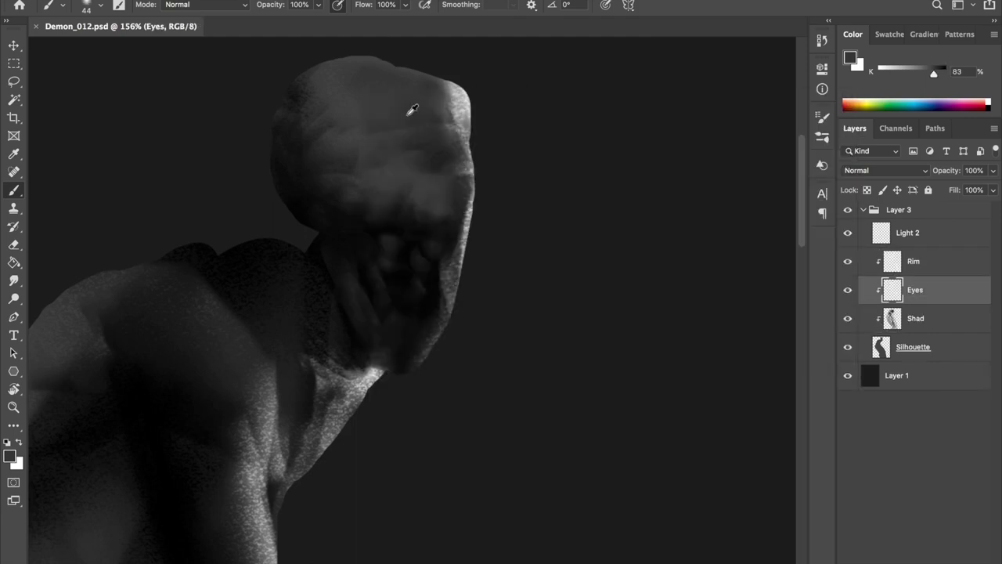
alt+click(415, 101)
key(bracketleft)
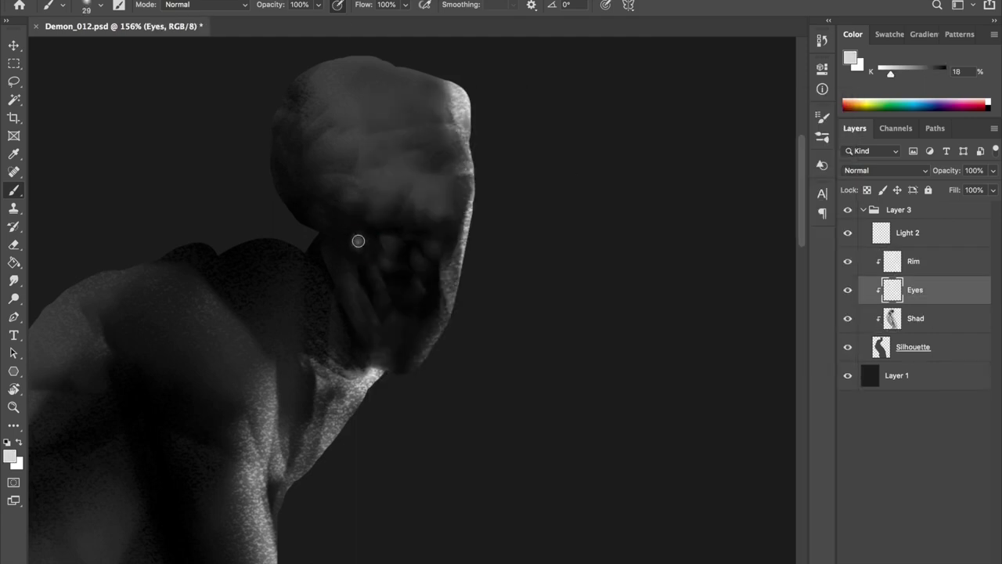
key(bracketleft)
key(bracketleft)
click(431, 246)
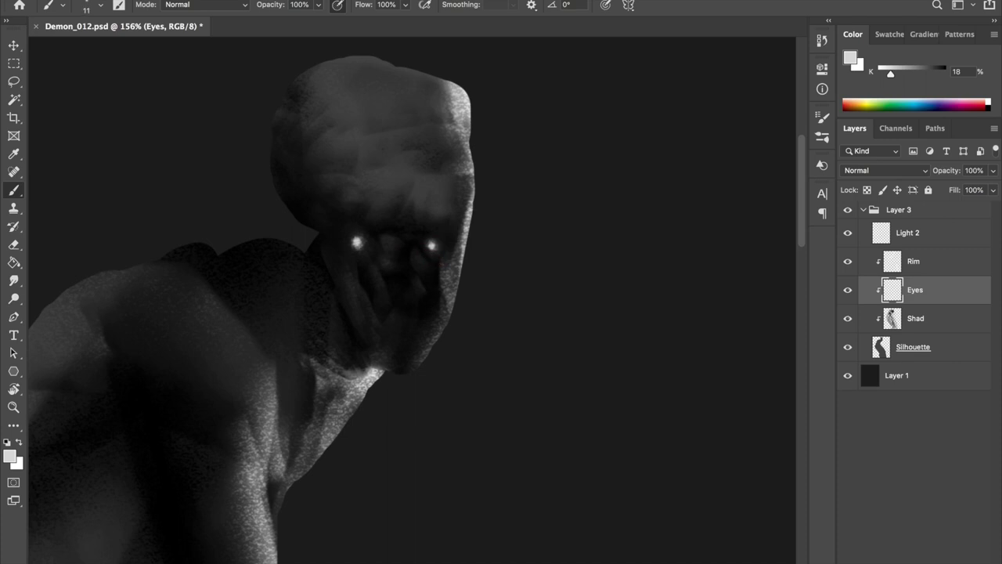
key(bracketleft)
key(bracketleft)
alt+click(436, 301)
key(bracketright)
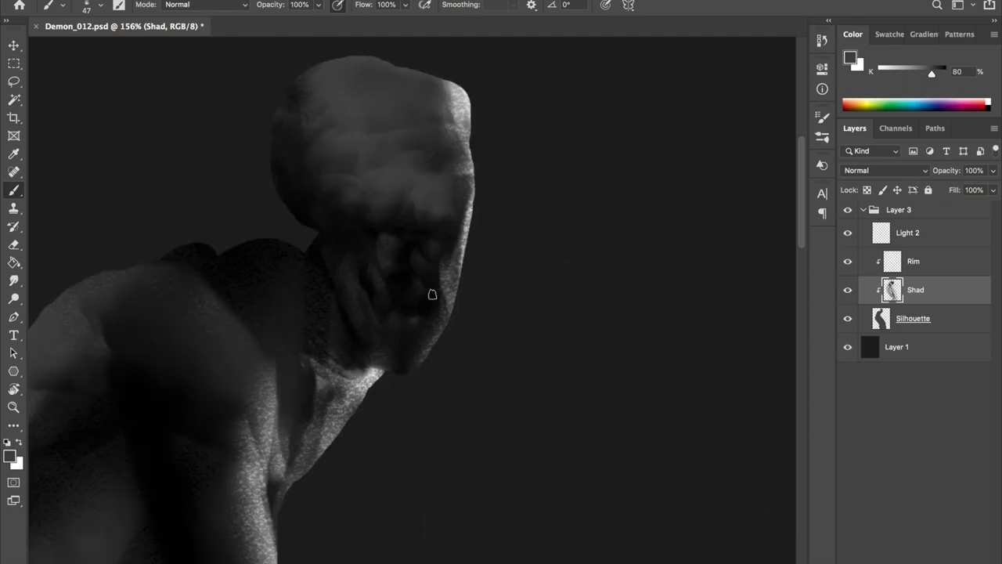
Deepen the mouth with sampled near-black and mid-grey strokes, resizing the brush for finer detail
alt+click(418, 310)
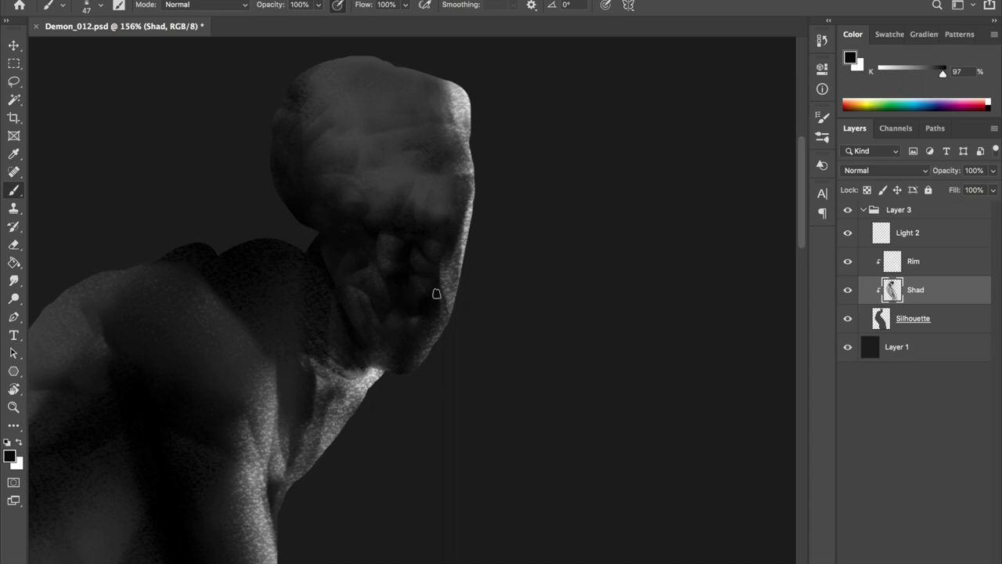
alt+click(394, 310)
mouse_move(381, 305)
mouse_down()
mouse_move(414, 302)
mouse_move(392, 334)
mouse_move(384, 293)
mouse_up()
key([)
key([)
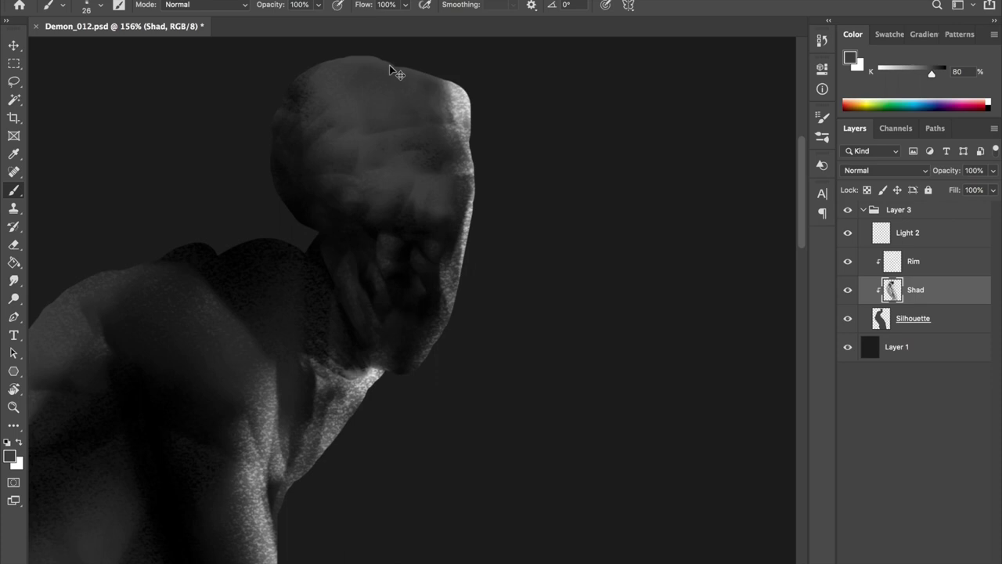
key(])
key(])
key(])
alt+click(384, 235)
key(])
click(595, 180)
key(alt+bracketleft)
right_click(235, 179)
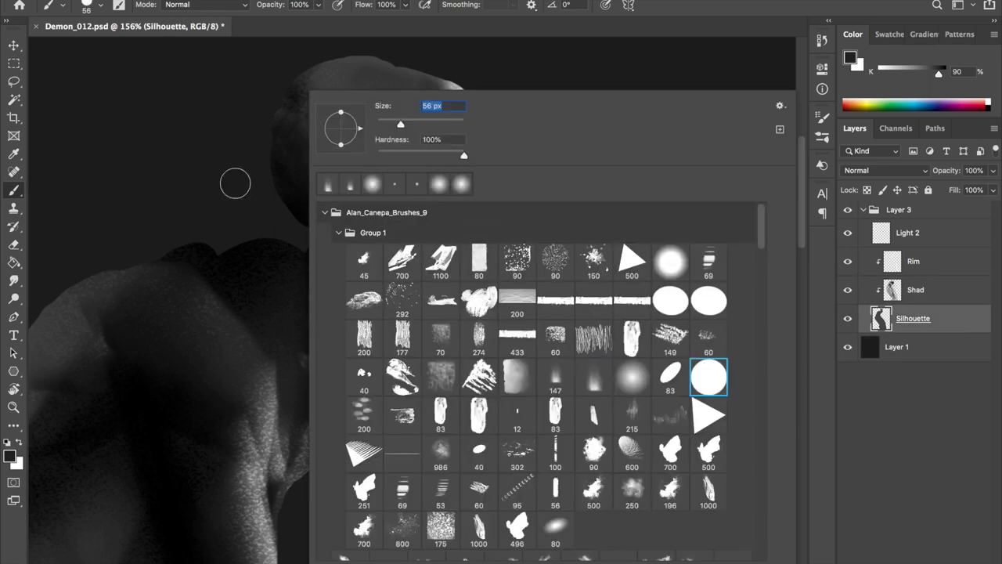
With a 78 px eraser, trim the silhouette where the head meets the neck
text(78)
key(Return)
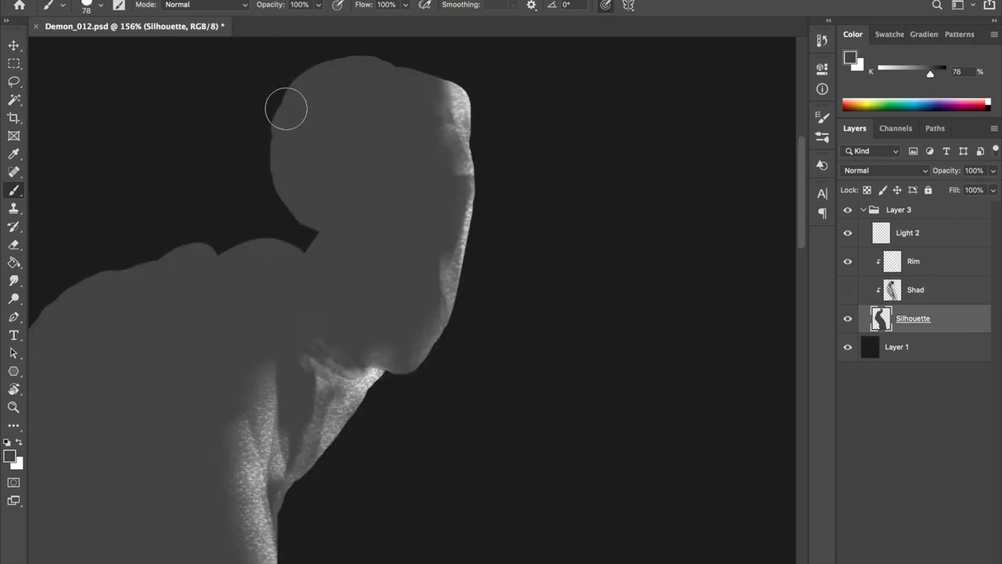
scroll(370, 129, down, 5)
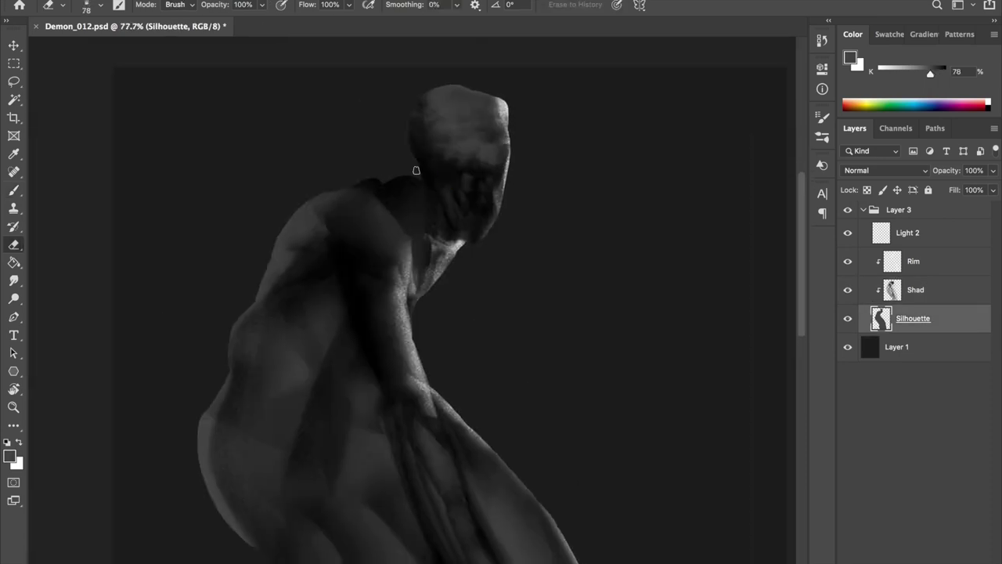
key(e)
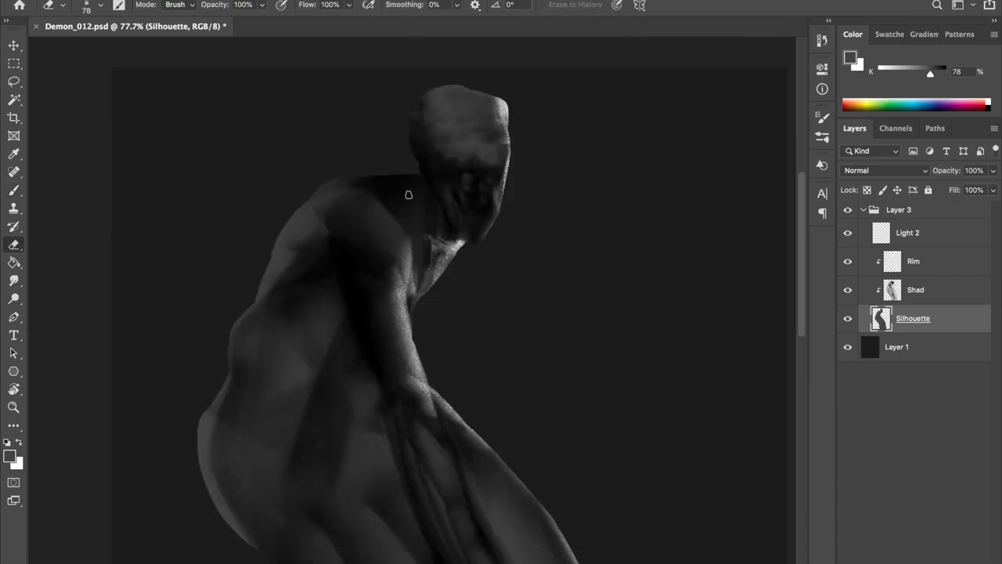
mouse_move(439, 181)
mouse_down()
mouse_move(383, 196)
mouse_move(224, 411)
mouse_up()
Try a shoulder stroke, compare it with undo/redo, discard it, and save
key(b)
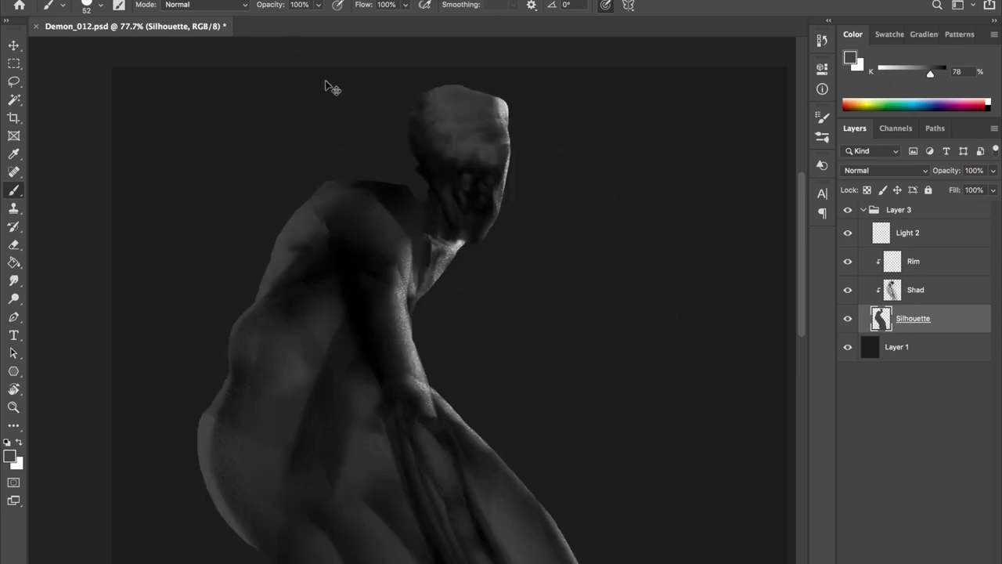
drag(421, 204, 389, 152)
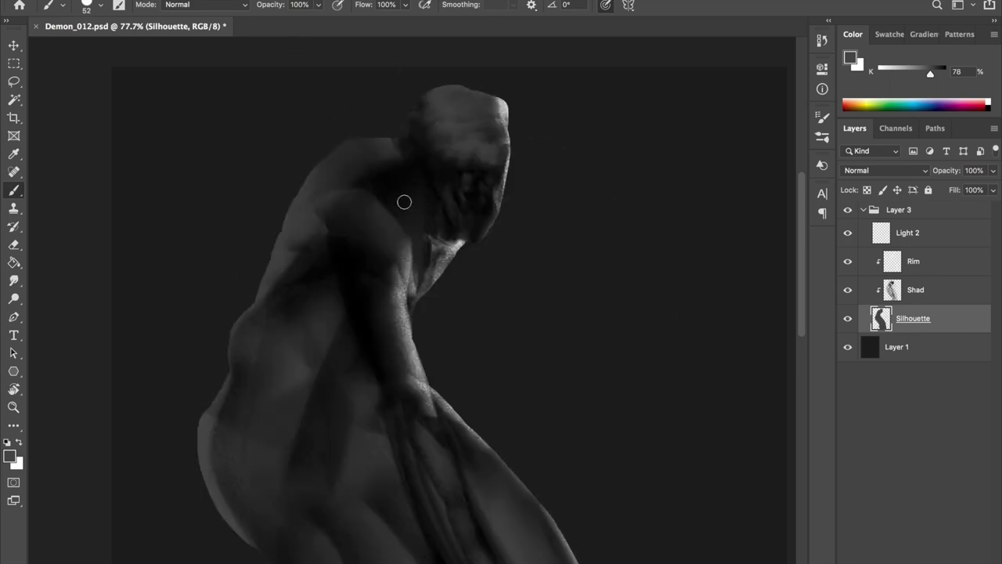
key(ctrl+z)
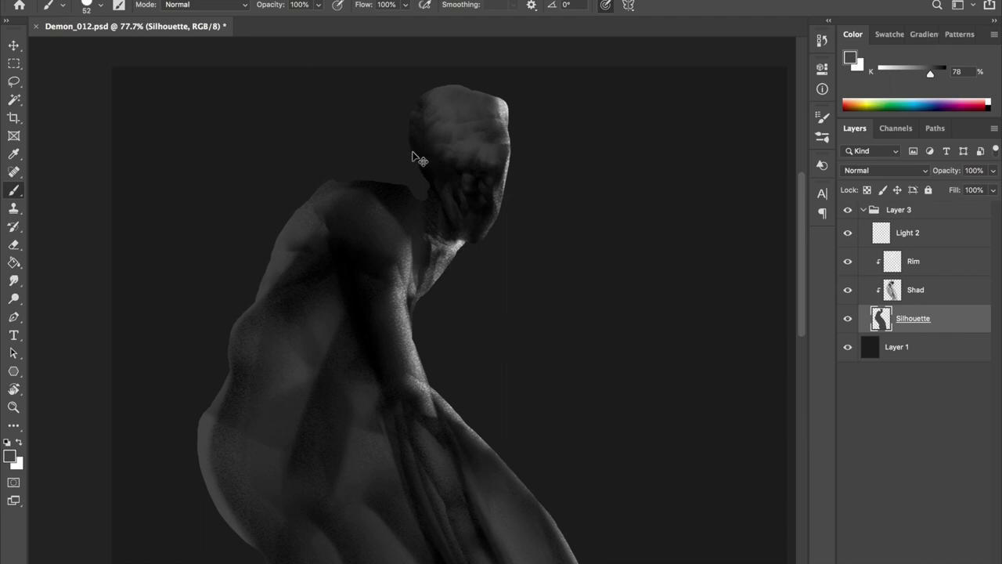
key(ctrl+shift+z)
key(ctrl+z)
key(ctrl+shift+z)
key(ctrl+z)
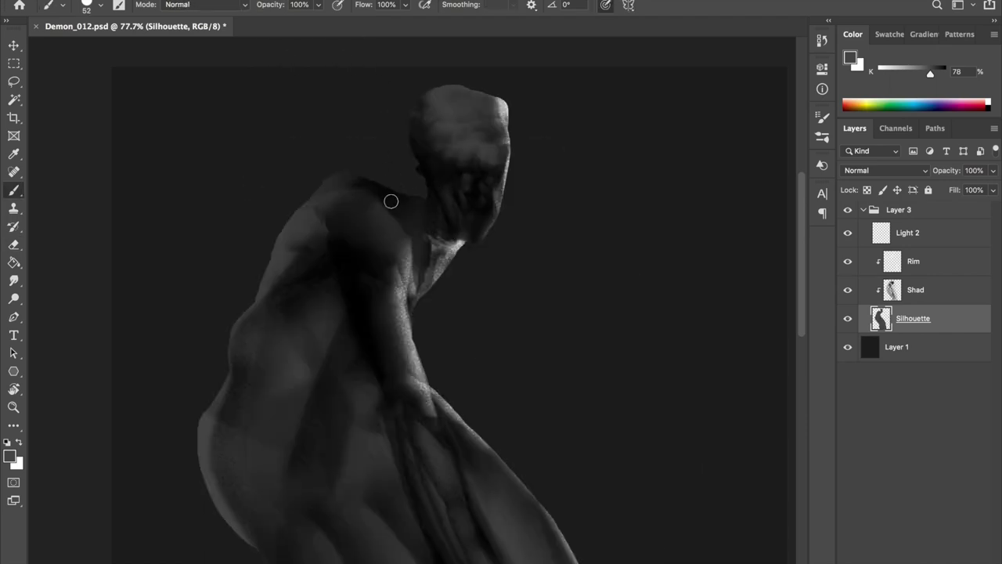
key(ctrl+s)
scroll(352, 226, down, 3)
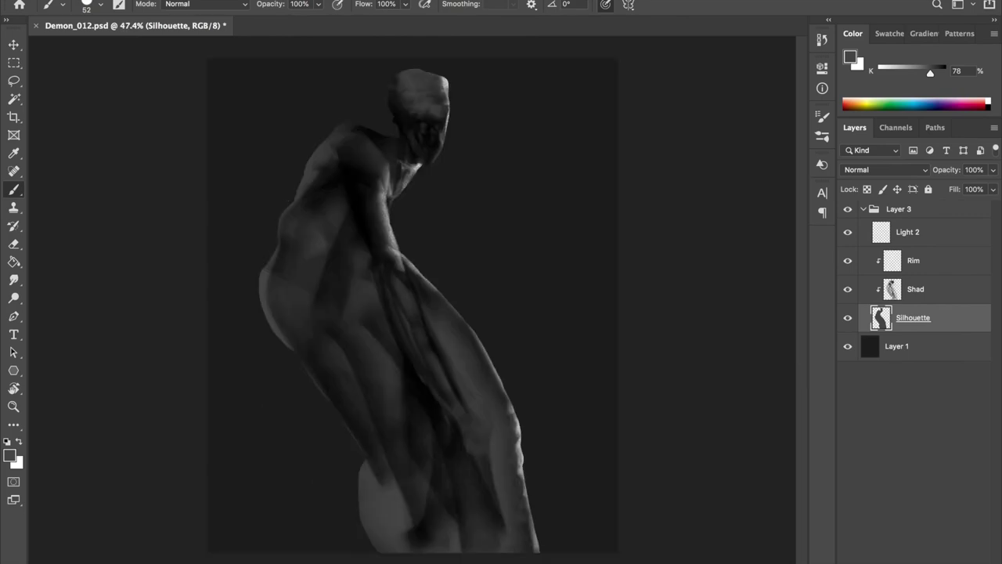
On the Shad layer, paint darker strokes across the head with a smaller brush
scroll(351, 227, up, 2)
scroll(394, 220, up, 2)
scroll(431, 118, up, 1)
key(alt+])
key(ctrl+s)
scroll(431, 118, up, 1)
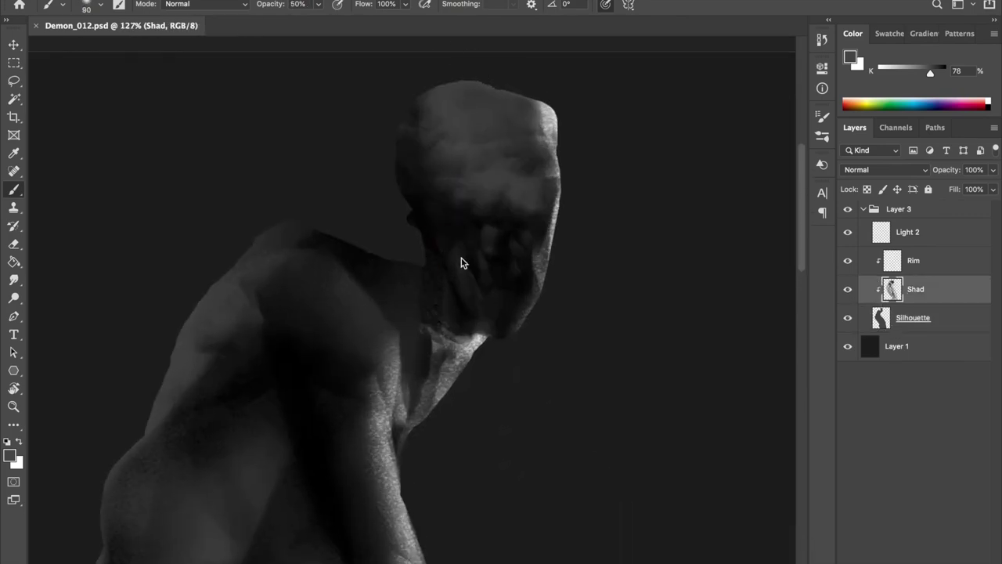
drag(463, 209, 579, 75)
key(ctrl+z)
right_click(481, 89)
key(Return)
drag(444, 137, 540, 207)
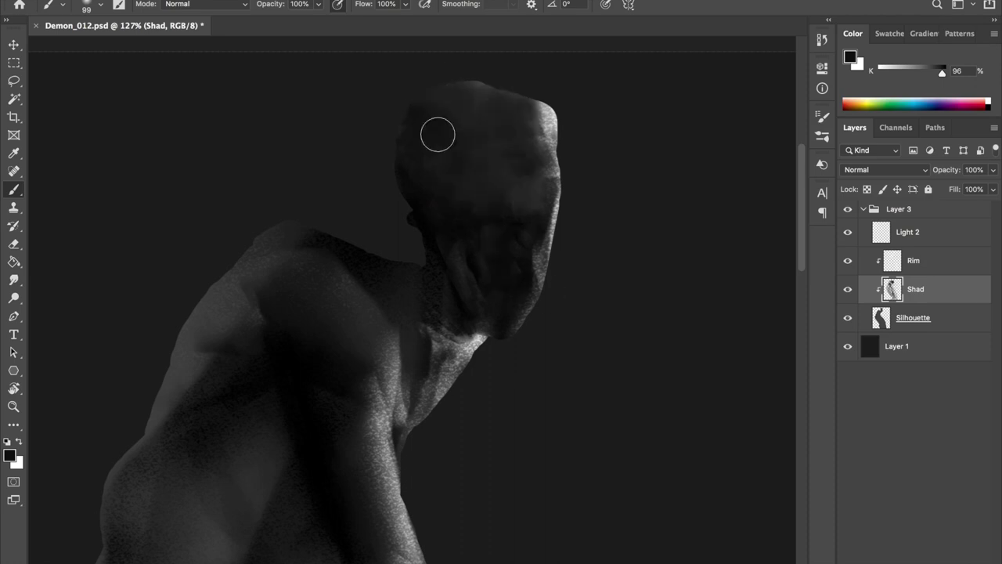
scroll(389, 105, down, 3)
Resize the brush to around 51-62 px and sample a dark grey from the face
drag(443, 214, 446, 194)
scroll(446, 195, up, 2)
scroll(446, 195, up, 1)
drag(470, 228, 451, 231)
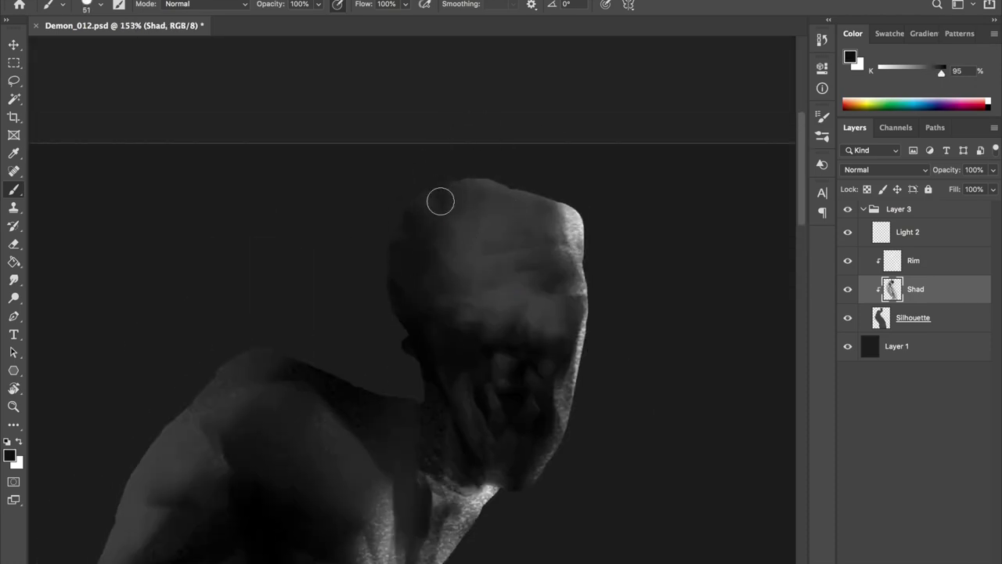
scroll(450, 215, down, 2)
alt+click(445, 313)
scroll(429, 152, up, 1)
scroll(496, 217, up, 2)
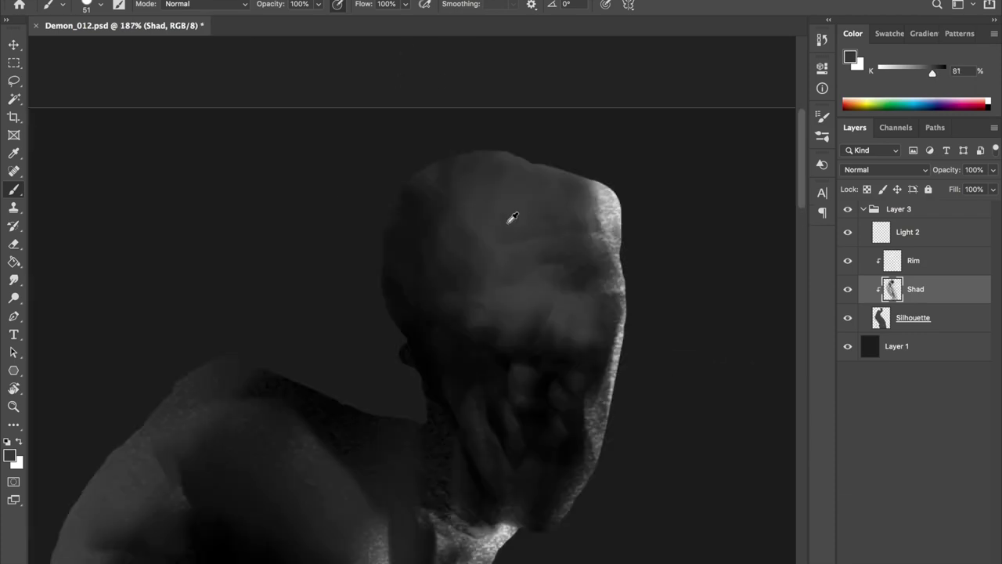
scroll(418, 237, down, 1)
scroll(383, 246, down, 1)
mouse_move(349, 249)
mouse_down()
mouse_move(383, 246)
mouse_move(367, 239)
mouse_up()
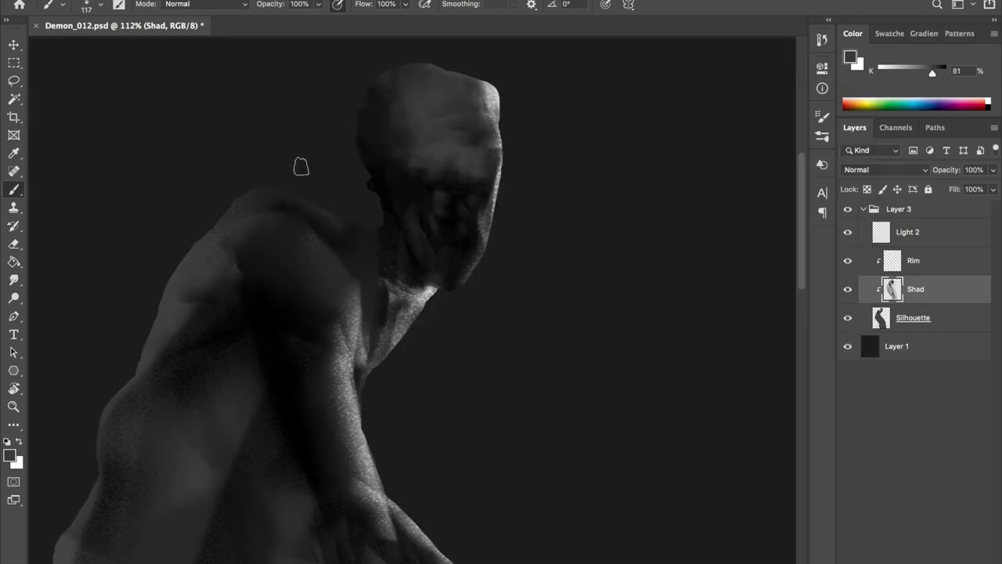
drag(244, 246, 305, 148)
drag(286, 232, 264, 233)
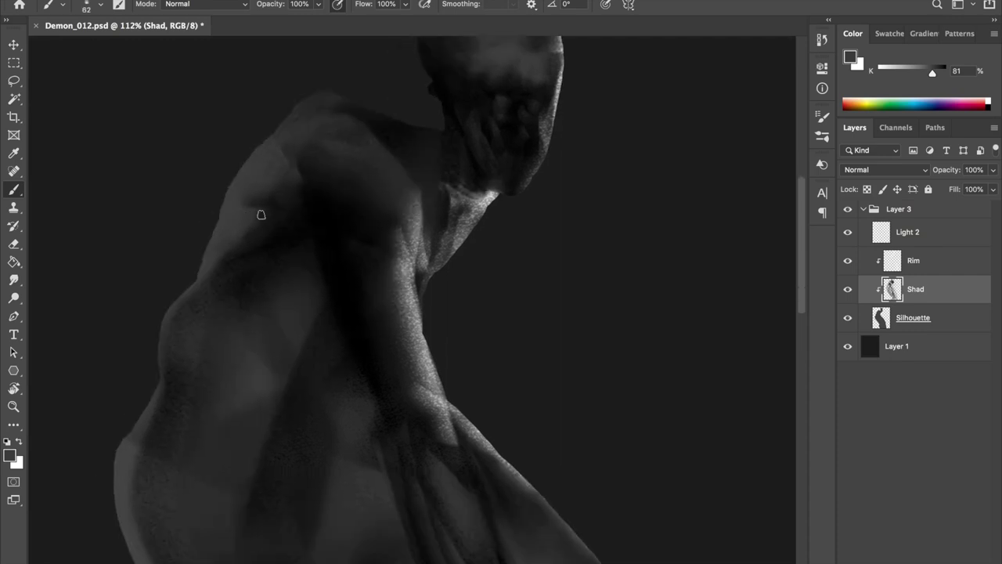
Sample near-black and lighter greys, and darken the eye socket with black
alt+click(374, 212)
scroll(451, 145, up, 2)
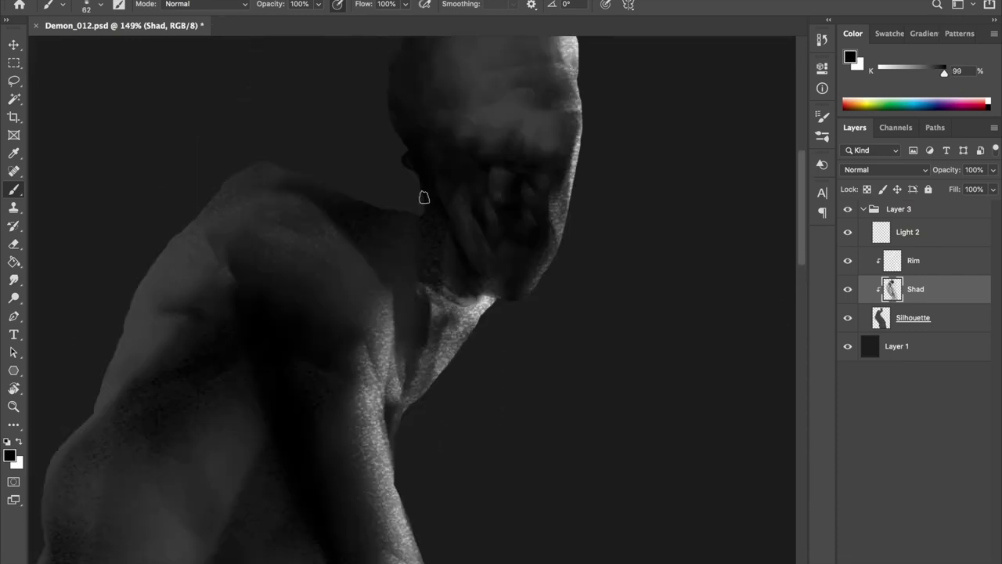
alt+click(453, 149)
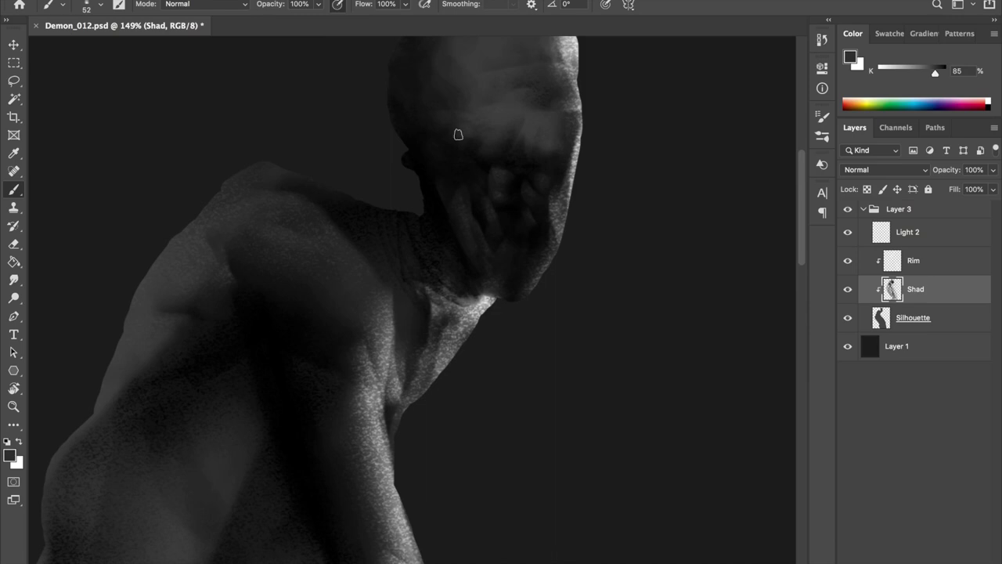
scroll(439, 94, down, 3)
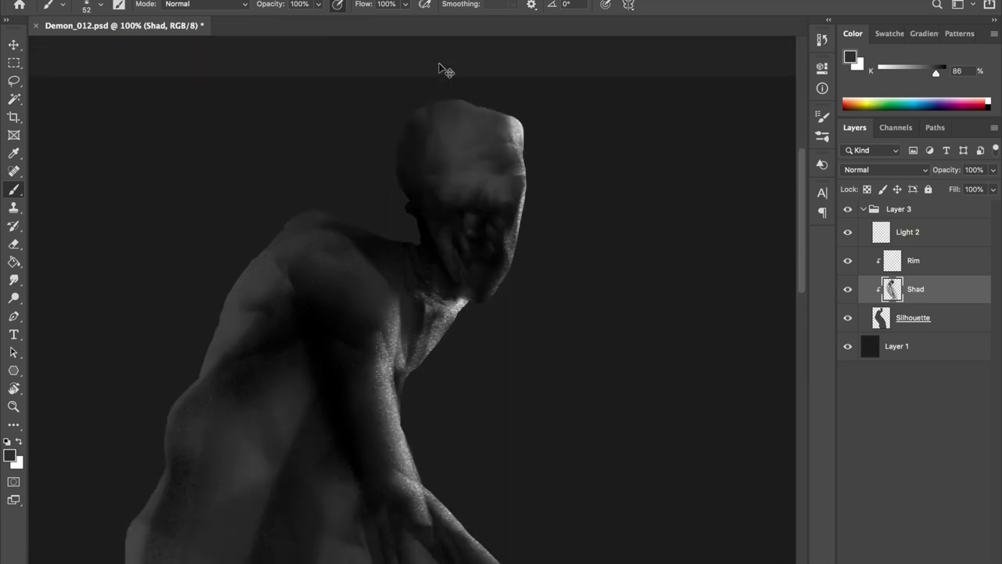
scroll(441, 72, up, 5)
alt+click(439, 118)
scroll(531, 79, down, 2)
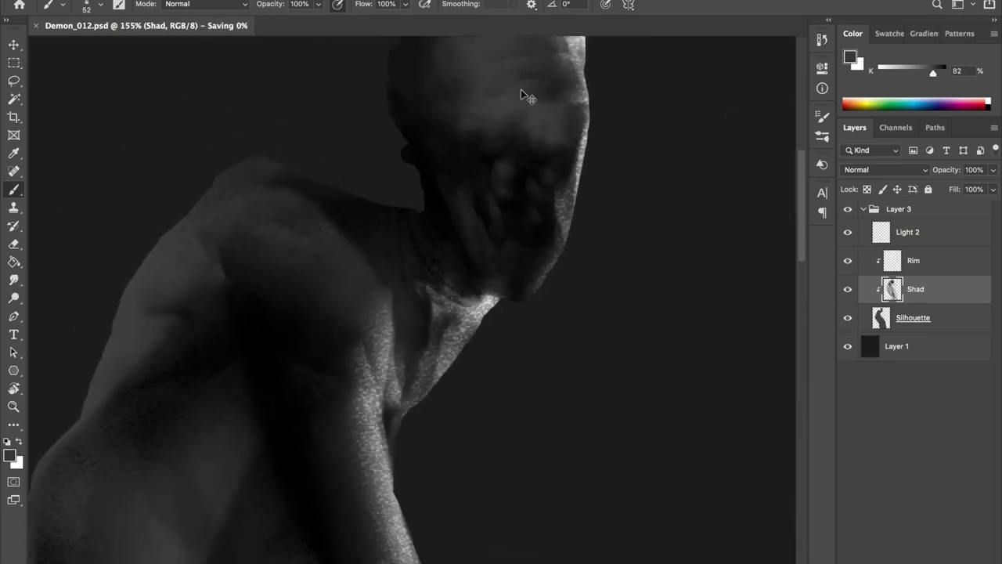
alt+click(440, 192)
scroll(517, 145, up, 2)
drag(567, 200, 553, 188)
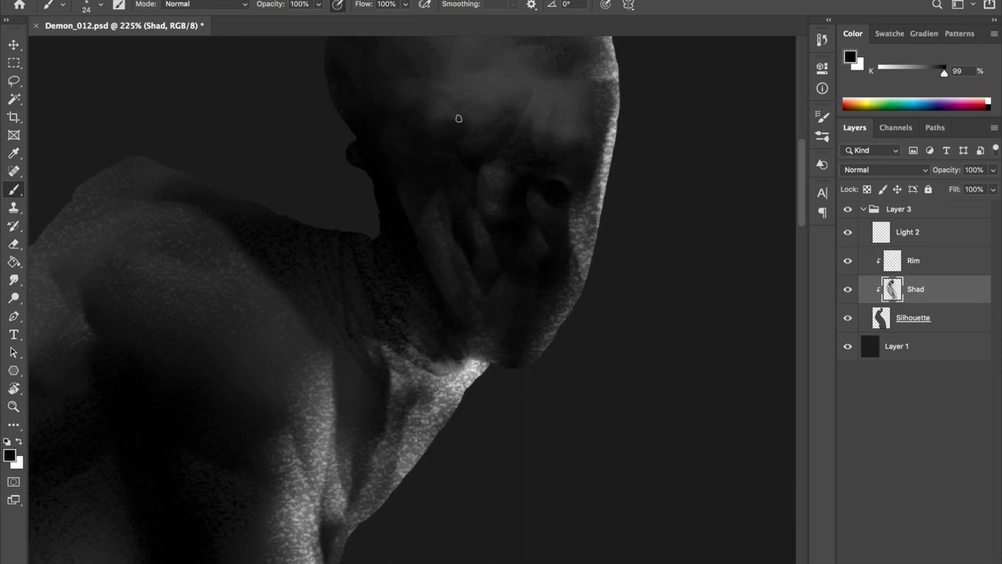
alt+click(472, 190)
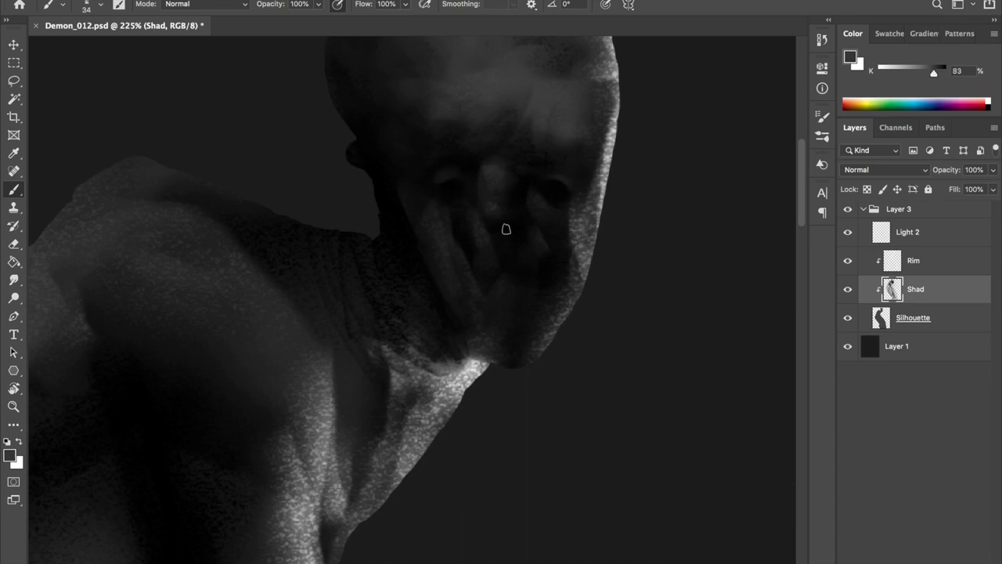
scroll(540, 100, down, 4)
Check the overall shape and select the Silhouette layer with a brush preset
key(h)
key(h)
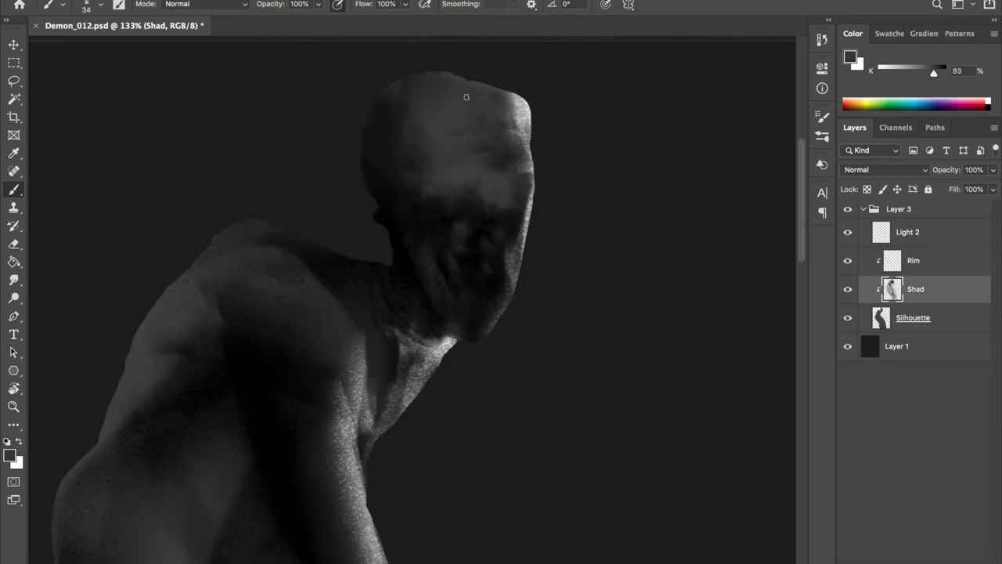
key(alt+bracketleft)
right_click(298, 62)
key(Return)
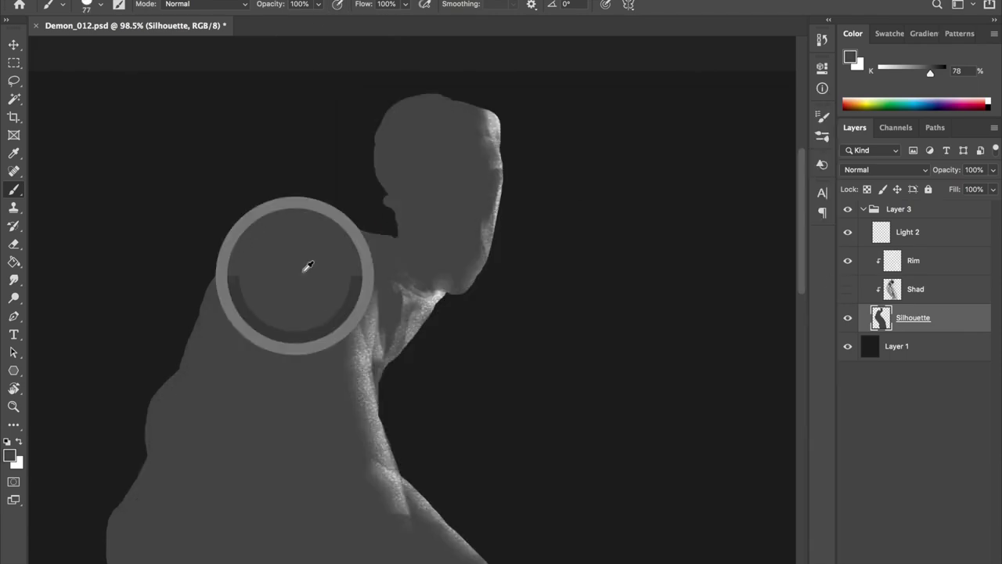
Sample the silhouette grey and add a rounded bulge to the back of the head
alt+click(340, 303)
drag(331, 164, 429, 134)
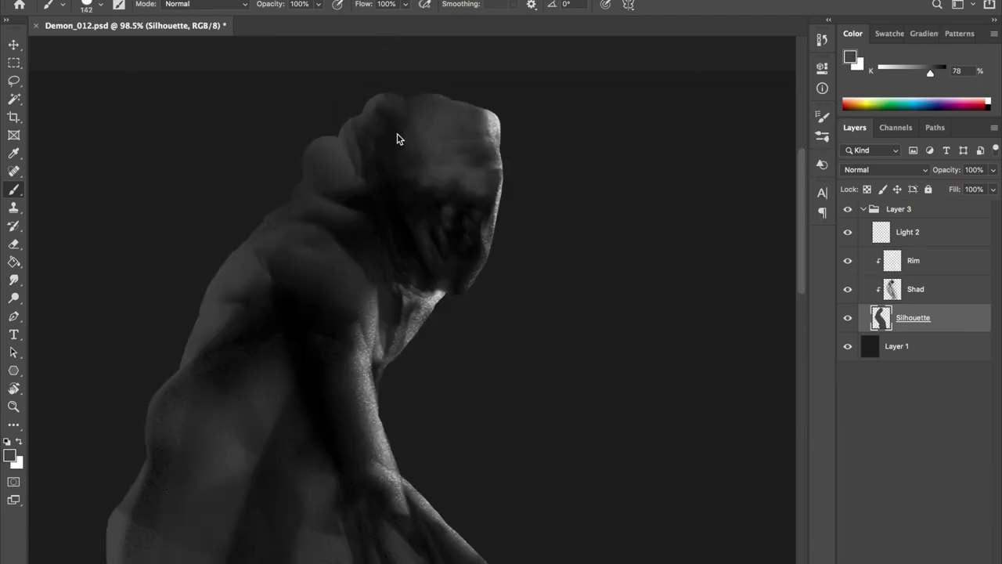
scroll(421, 105, down, 1)
scroll(212, 230, up, 1)
scroll(385, 170, down, 1)
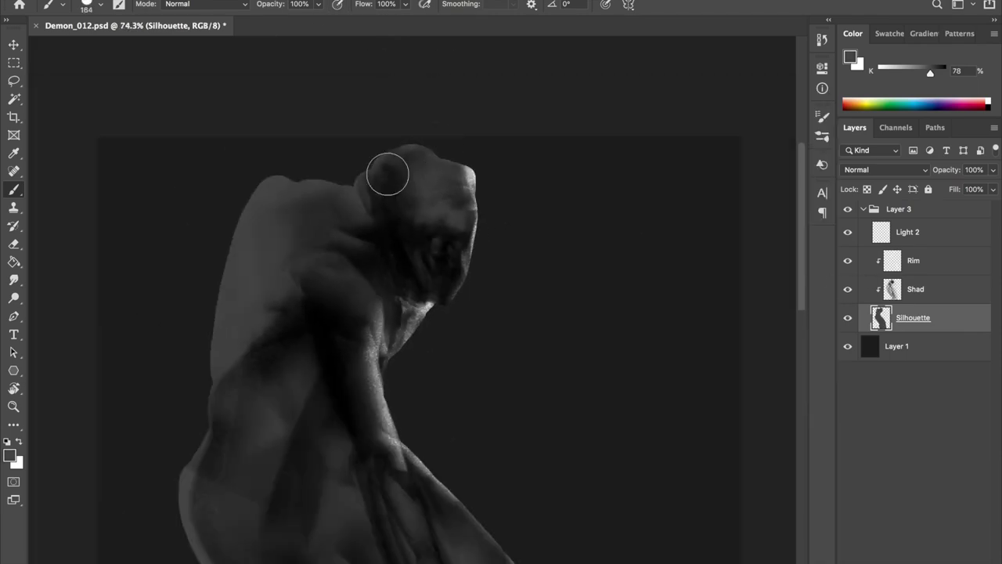
key(h)
scroll(321, 219, down, 2)
scroll(321, 218, down, 1)
key(h)
Fill out the back, darken the grey around head and shoulder, and paint a light rim along the head
drag(340, 139, 381, 183)
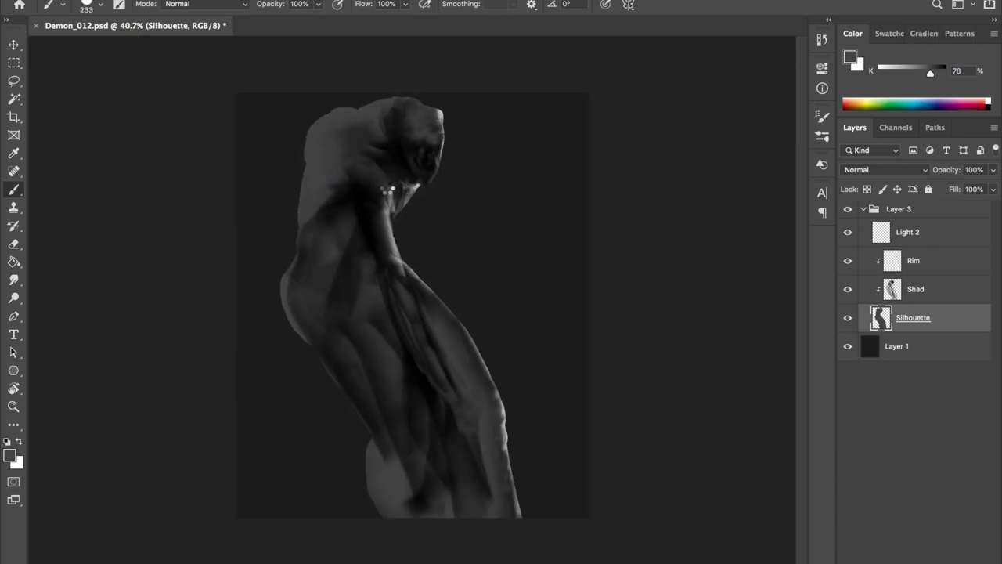
mouse_move(371, 150)
mouse_down()
mouse_move(369, 134)
mouse_move(318, 304)
mouse_move(271, 204)
mouse_up()
key(h)
key(h)
key(ctrl+z)
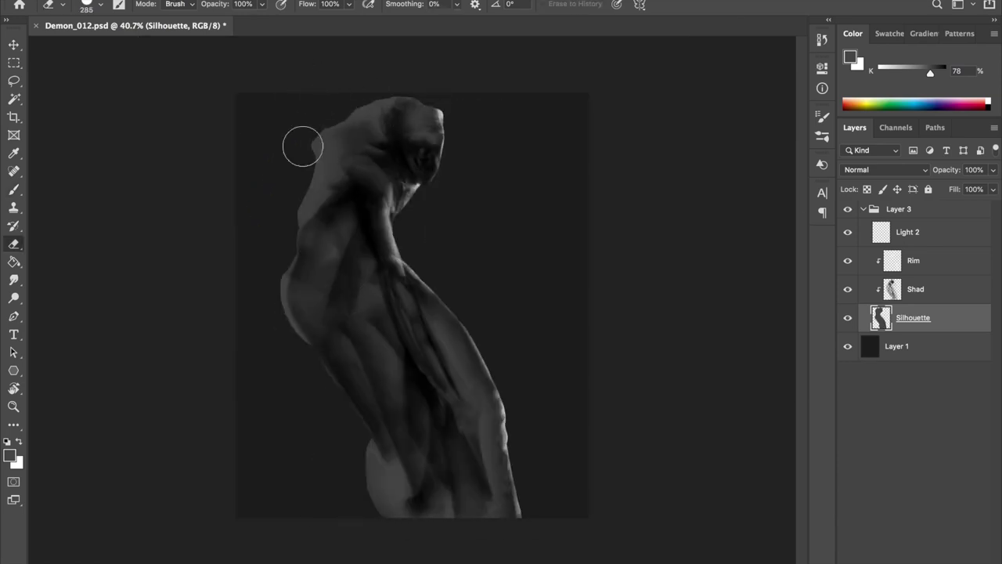
drag(302, 147, 365, 125)
scroll(428, 240, up, 3)
drag(438, 161, 459, 173)
Erase a rounded notch from the head top and set the eraser to about 72 px
key(e)
mouse_move(435, 114)
mouse_down()
mouse_move(461, 102)
mouse_move(423, 153)
mouse_move(478, 168)
mouse_move(462, 157)
mouse_move(482, 203)
mouse_up()
key(b)
right_click(494, 87)
key(Escape)
key(e)
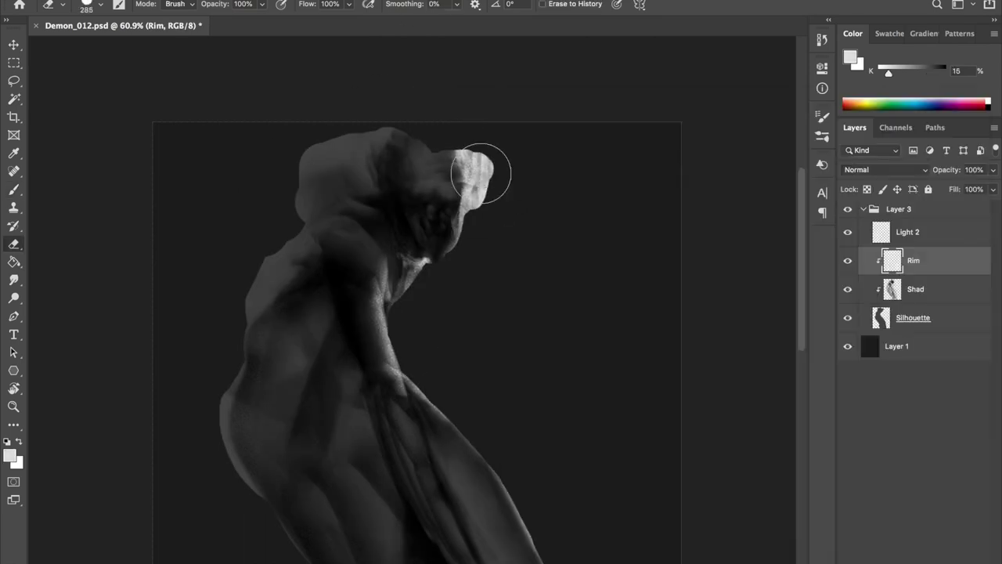
drag(483, 146, 462, 146)
Check the figure mirrored, zoom in on the head, and save the painting
key(h)
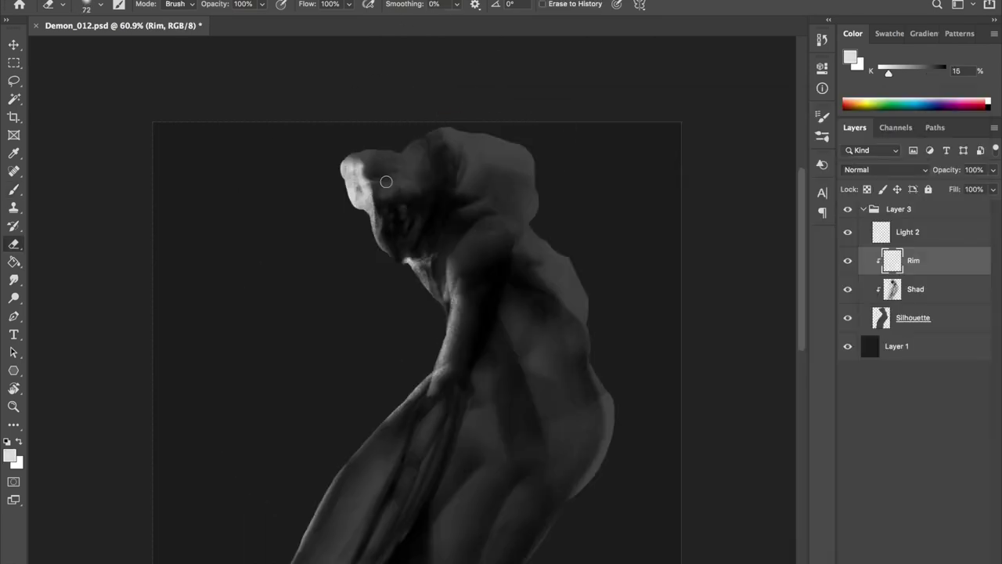
key(h)
drag(392, 200, 526, 336)
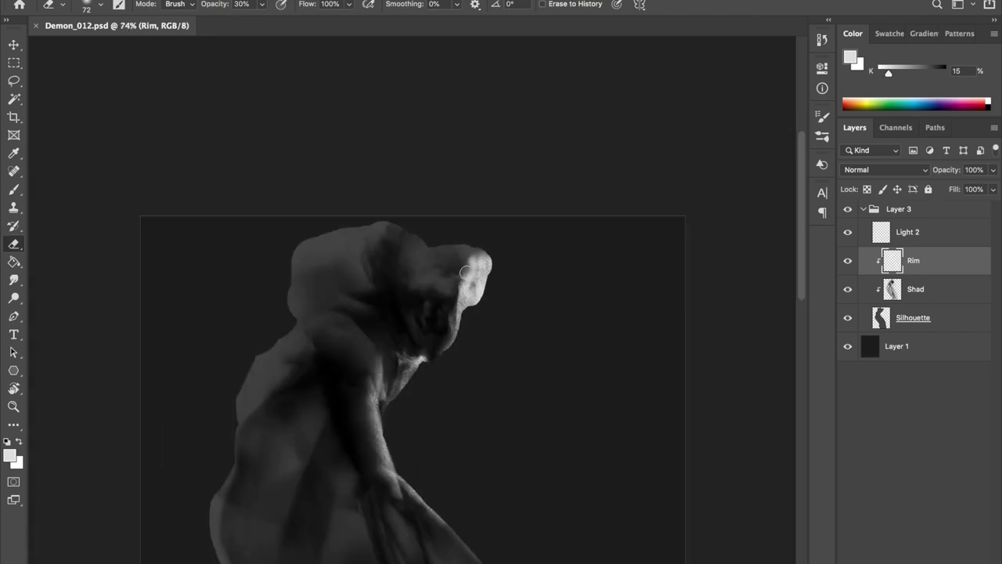
key(b)
key(ctrl+s)
drag(398, 316, 374, 215)
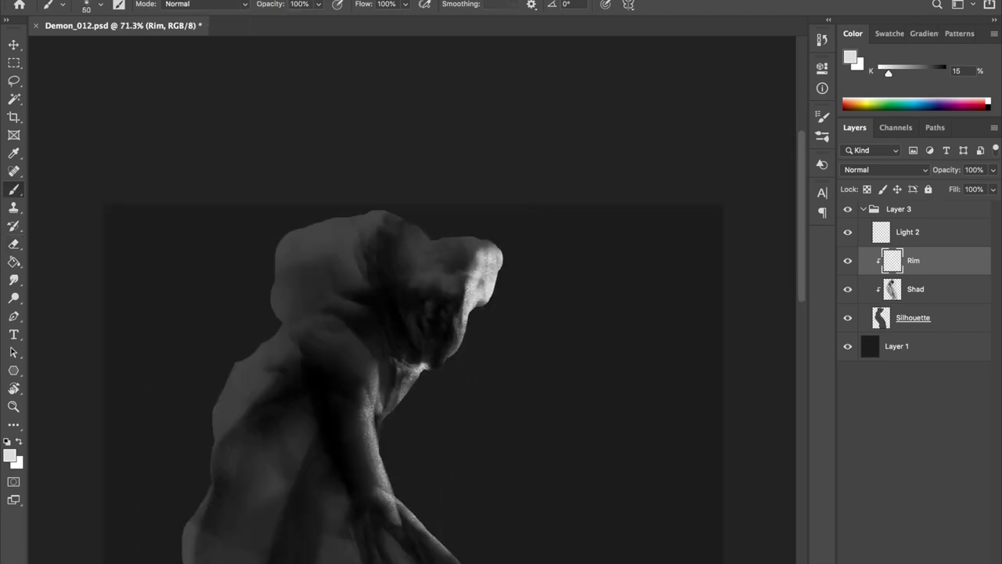
On the Shad layer, shade with sampled near-black tones at 95–151 px brush sizes, then save
key(alt+bracketleft)
alt+click(375, 215)
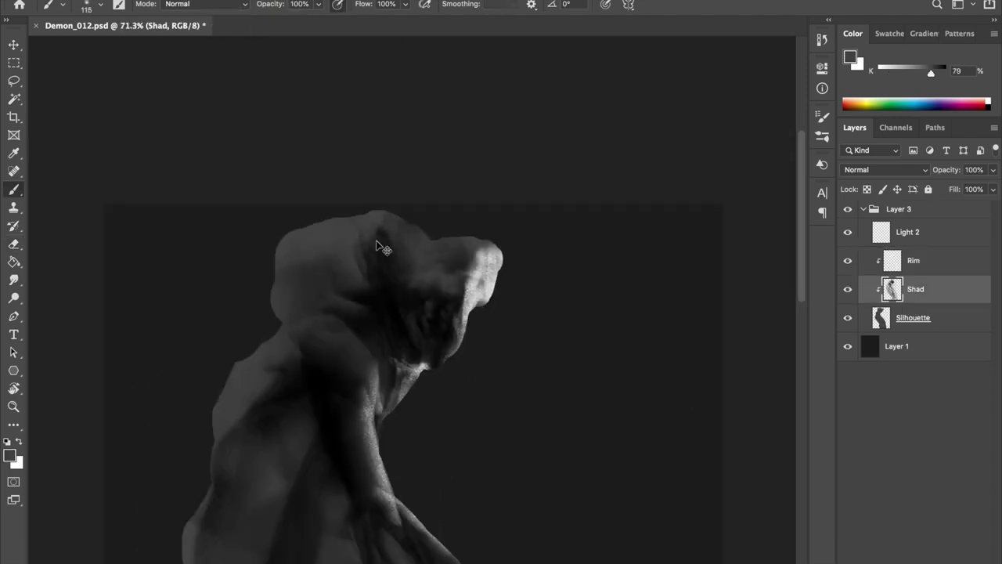
alt+click(390, 245)
drag(343, 288, 273, 272)
drag(385, 282, 360, 281)
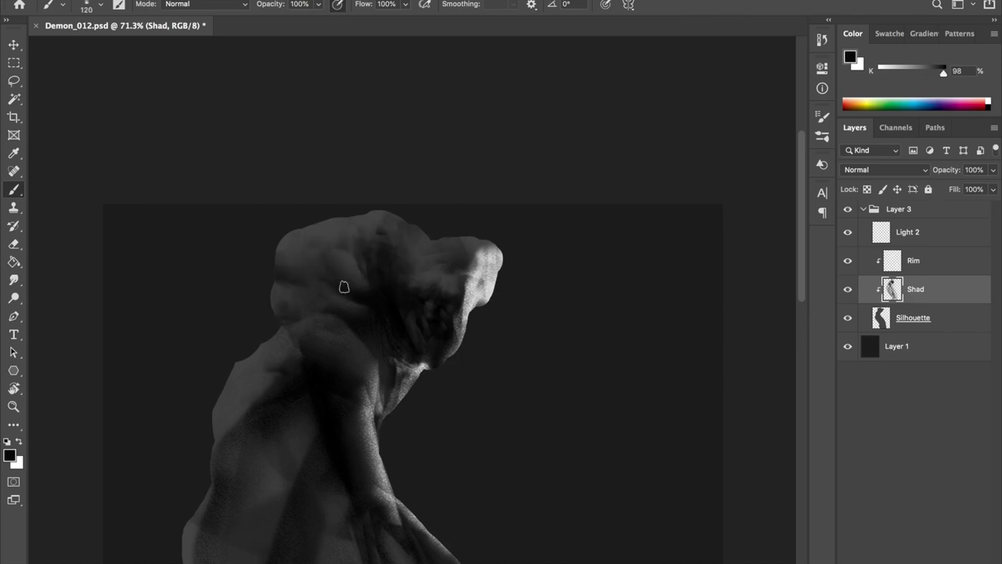
alt+click(376, 220)
drag(462, 252, 443, 252)
key(ctrl+s)
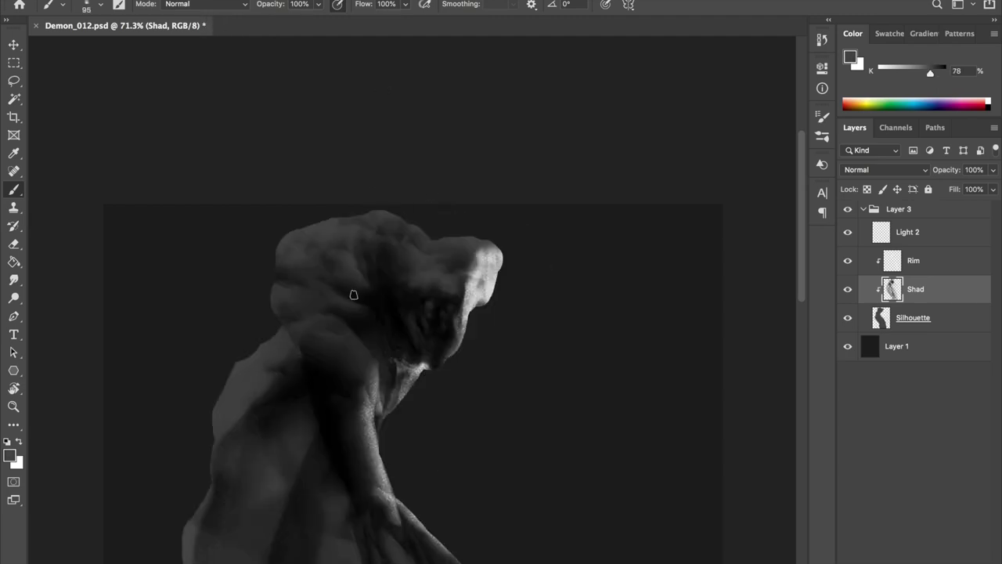
Sample dark and mid greys from the head and shade with a 70–78 px brush
alt+click(380, 308)
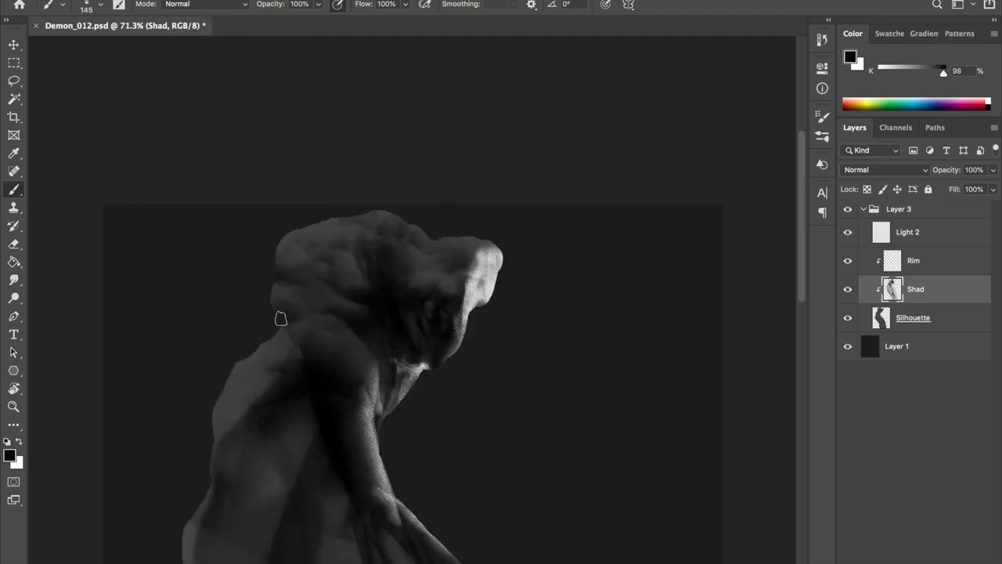
drag(319, 306, 297, 306)
alt+click(352, 272)
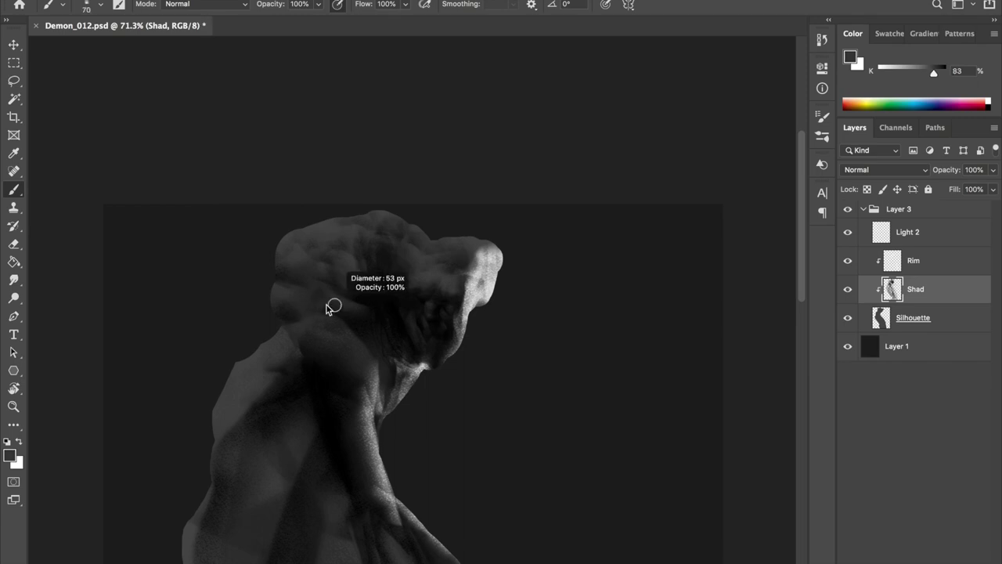
drag(359, 261, 374, 261)
alt+click(359, 261)
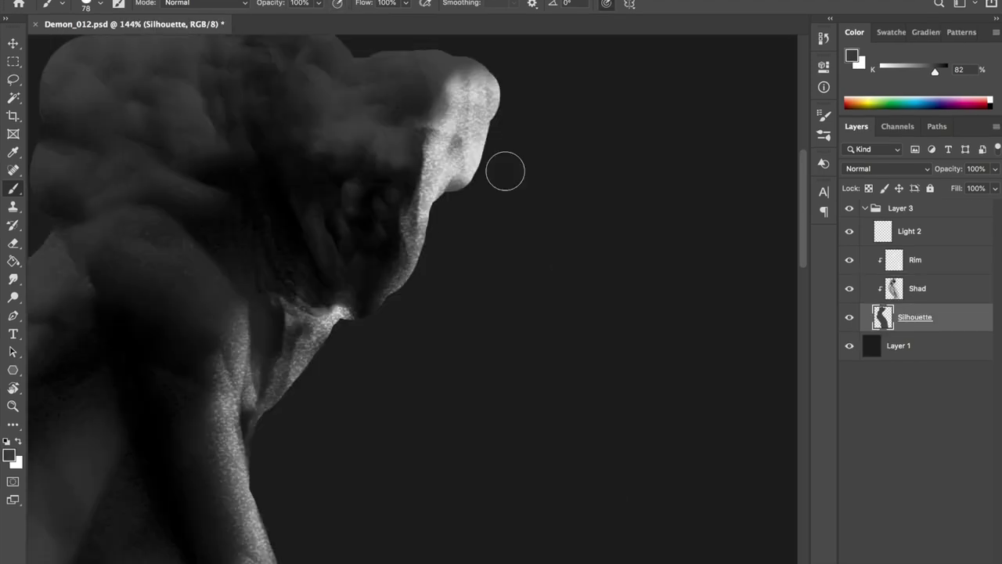
Paint a curved grey horn from the head, erasing its inner edge and hooked tip into shape
mouse_move(507, 213)
mouse_down()
mouse_move(491, 156)
mouse_move(435, 349)
mouse_up()
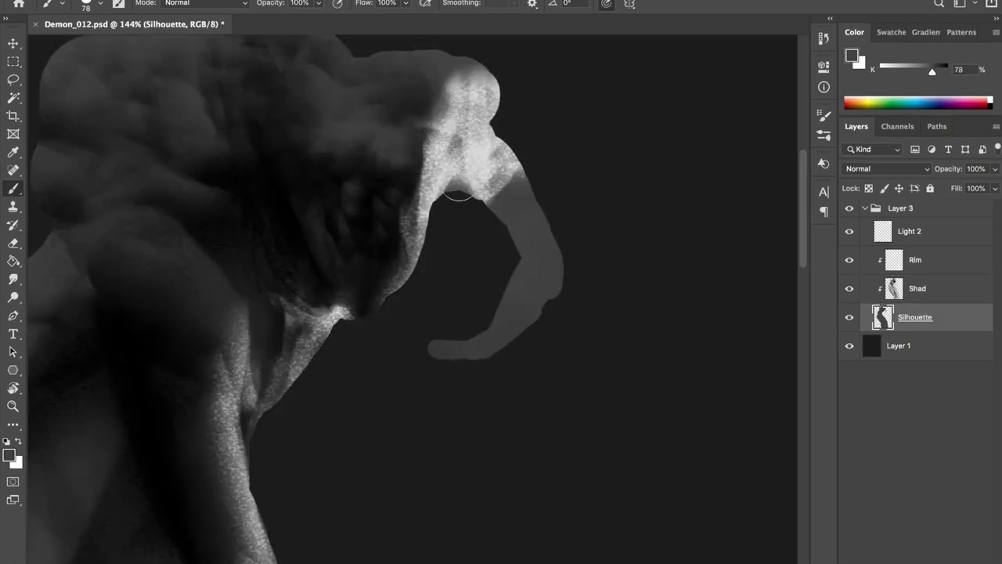
key(e)
drag(501, 238, 519, 274)
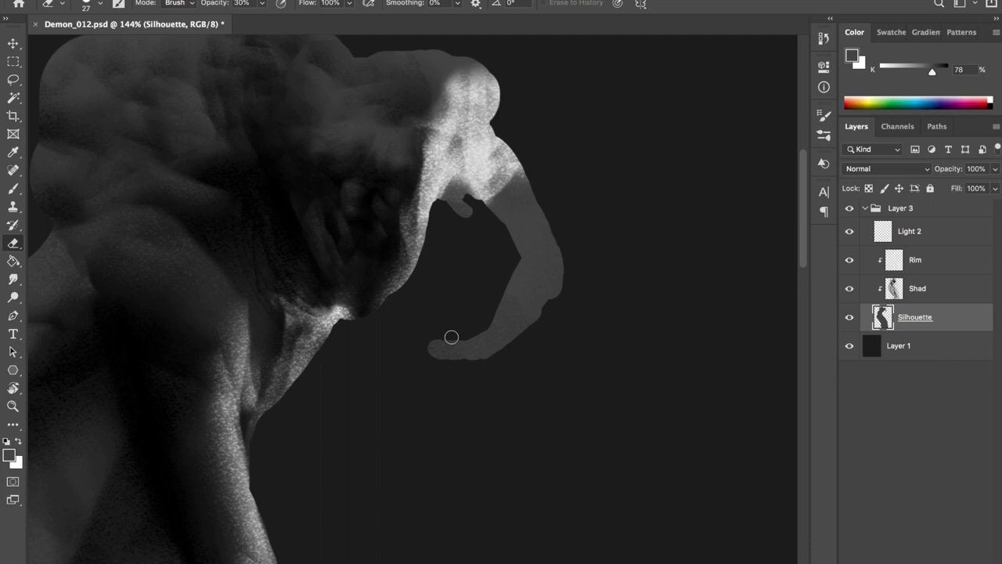
drag(435, 350, 476, 329)
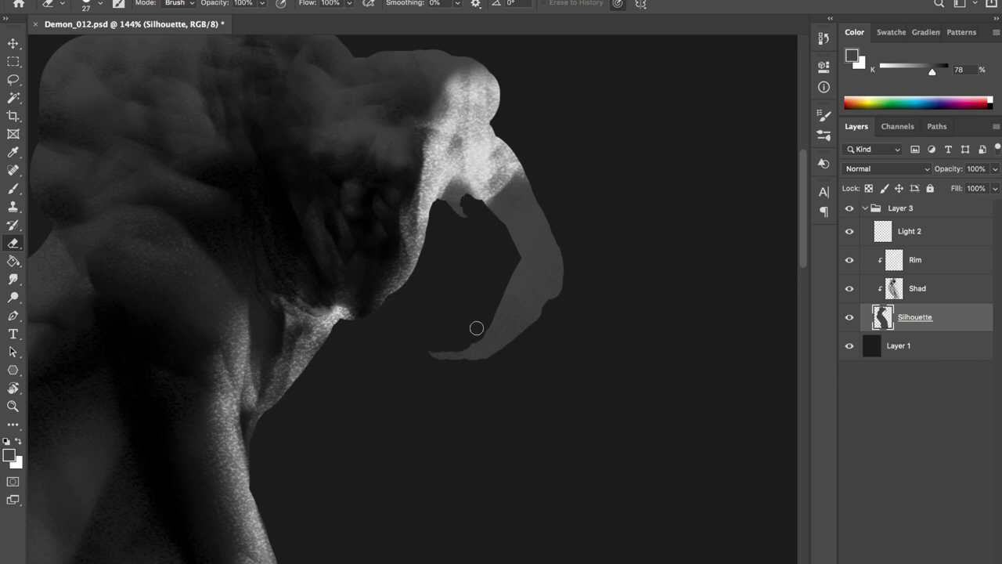
key(b)
drag(553, 264, 512, 75)
key(e)
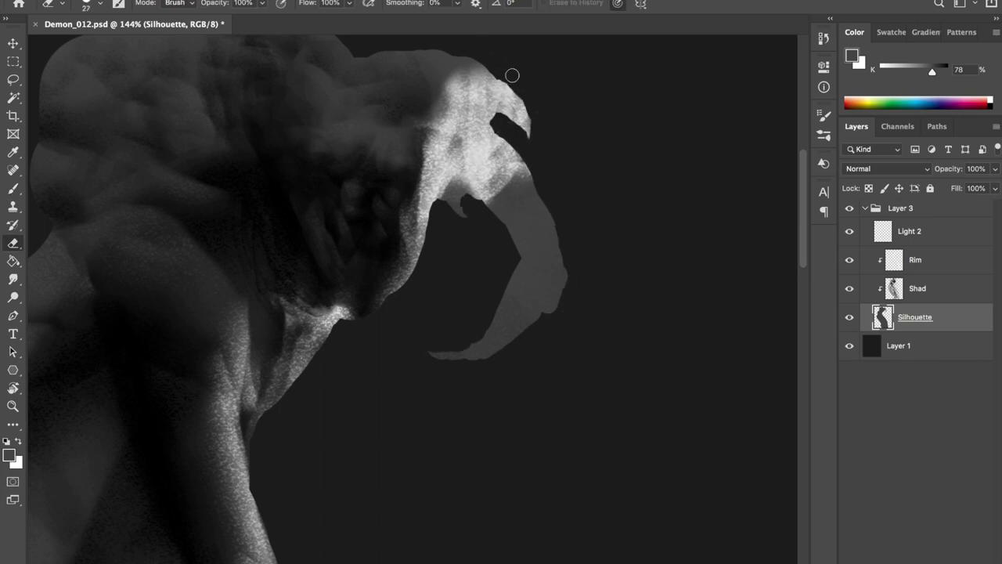
mouse_move(532, 129)
mouse_down()
mouse_move(510, 89)
mouse_move(522, 79)
mouse_move(580, 107)
mouse_up()
key(b)
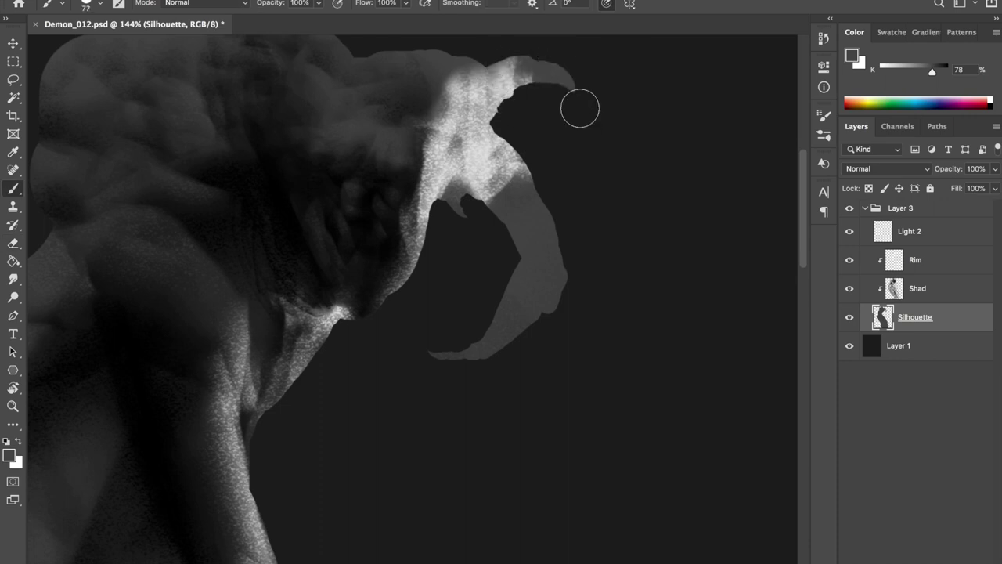
Extend the horn's lower right edge, trim its inner edge, and save
key(e)
key(ctrl+s)
scroll(576, 102, up, 3)
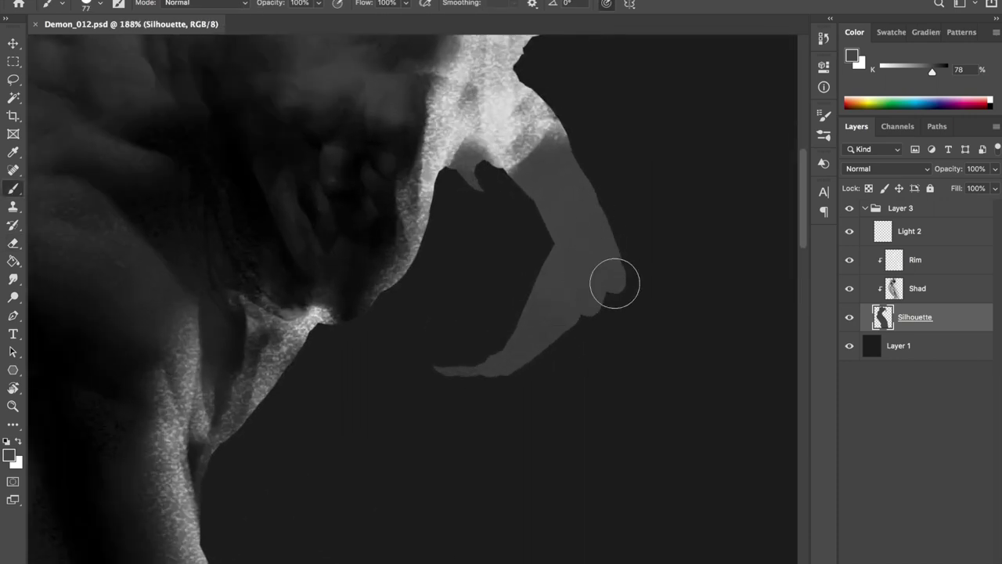
scroll(609, 305, down, 3)
key(b)
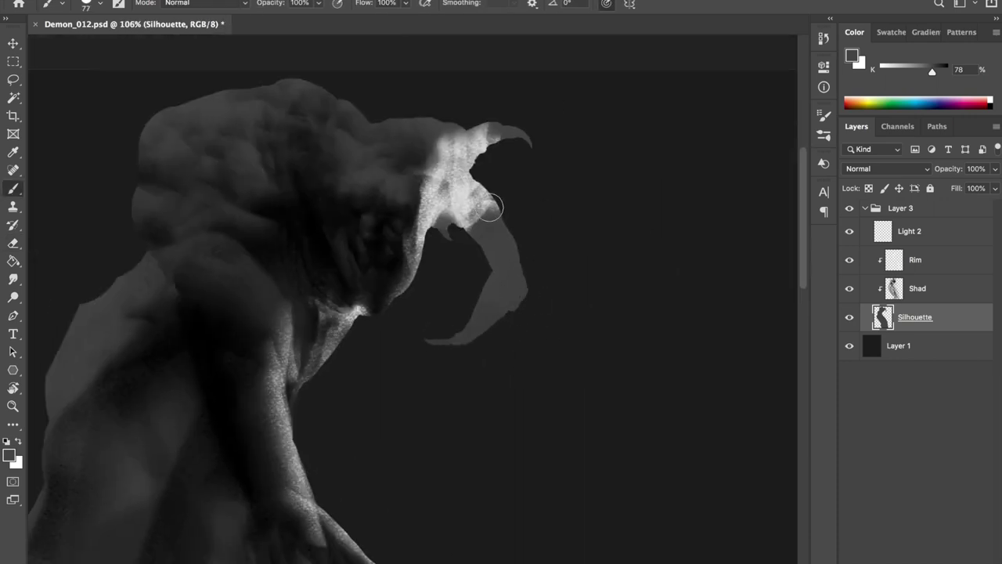
drag(523, 282, 529, 235)
key(e)
drag(484, 278, 510, 295)
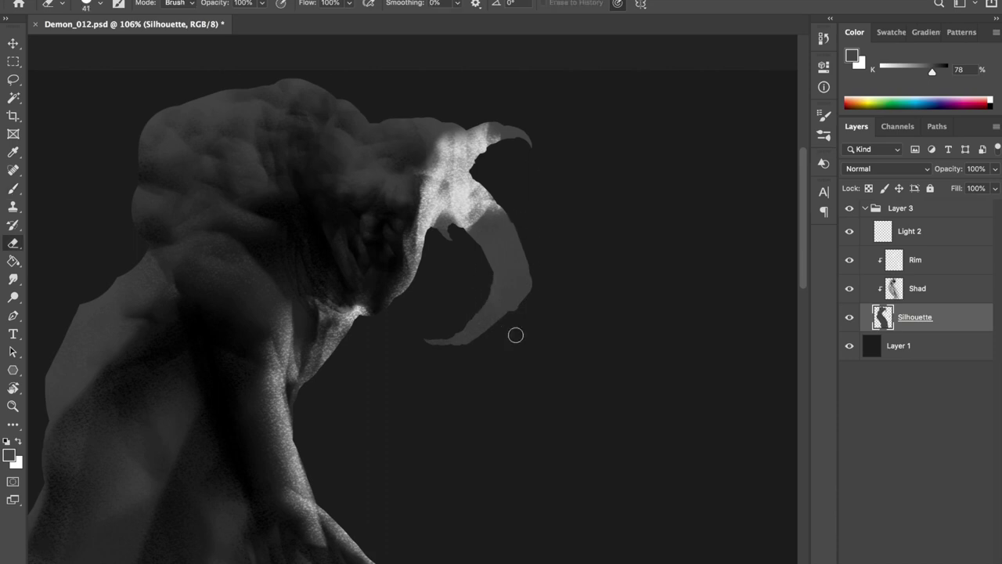
key(b)
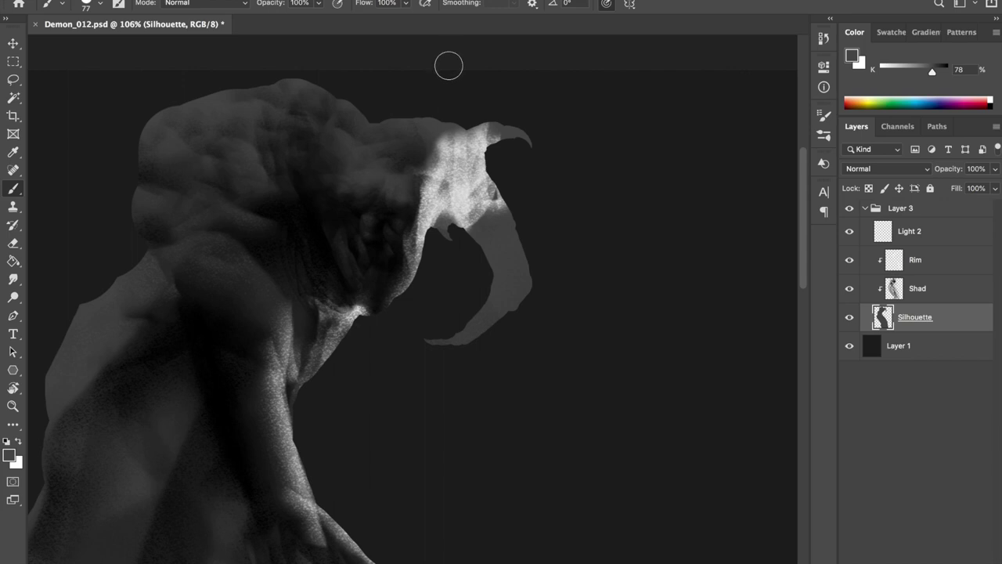
key(ctrl+s)
Refine the horn's lower tip and fill in its right edge and lower end
key(e)
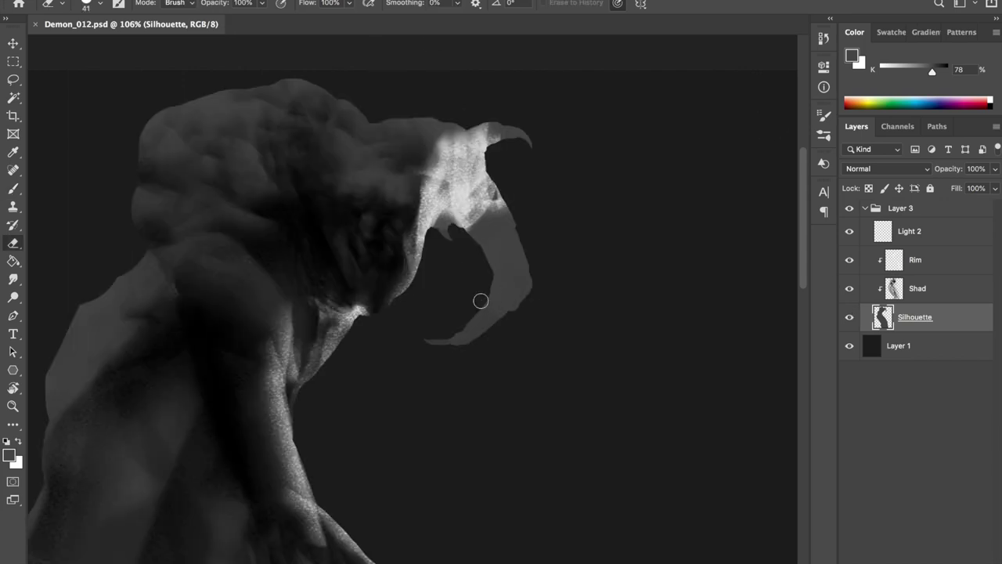
drag(475, 335, 463, 311)
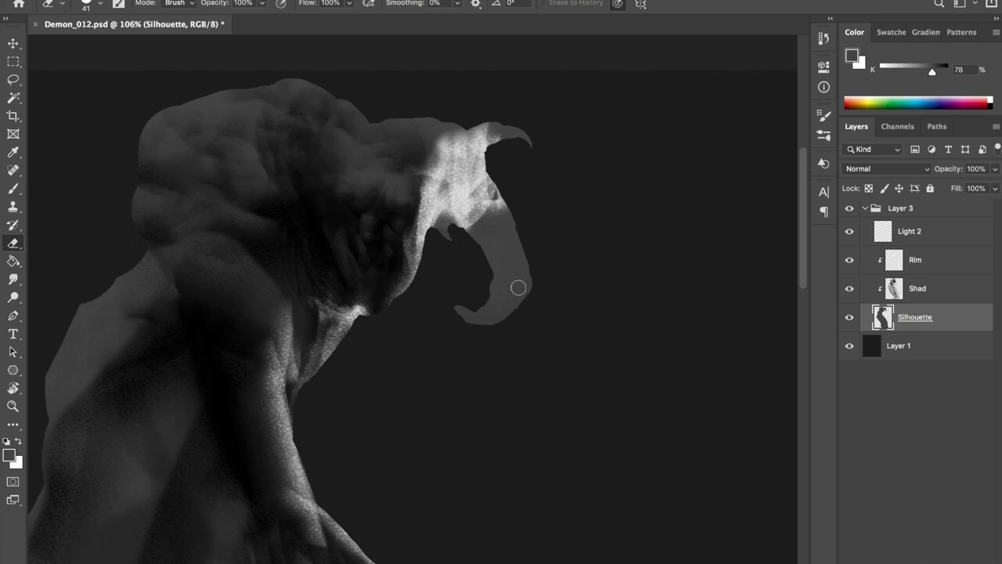
key(b)
drag(527, 230, 529, 261)
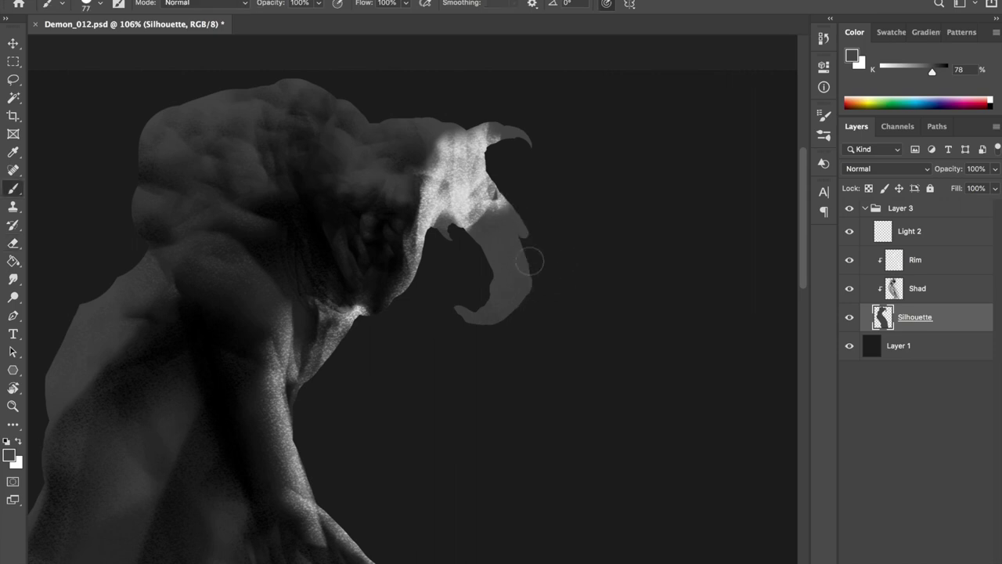
drag(533, 205, 501, 325)
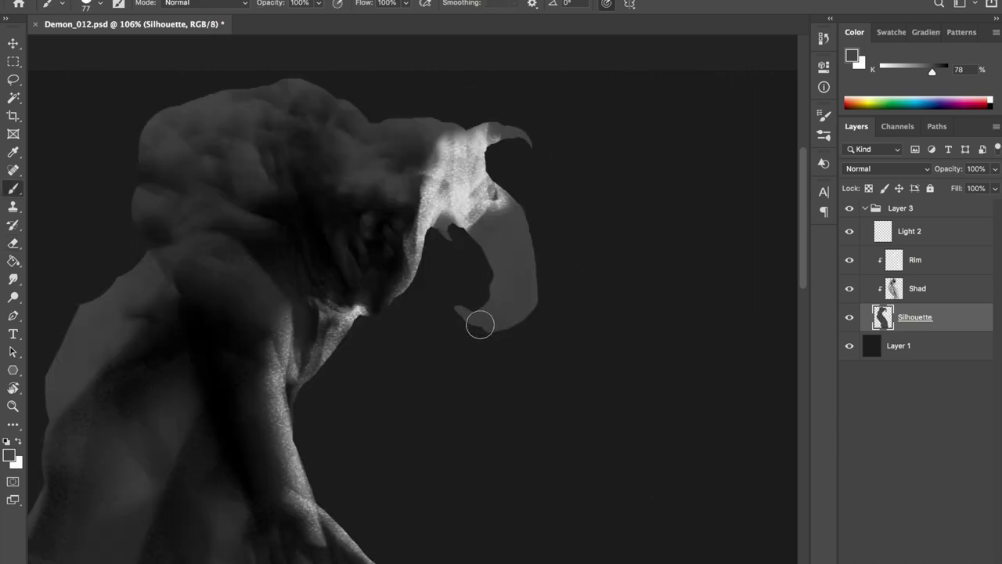
click(908, 259)
right_click(478, 89)
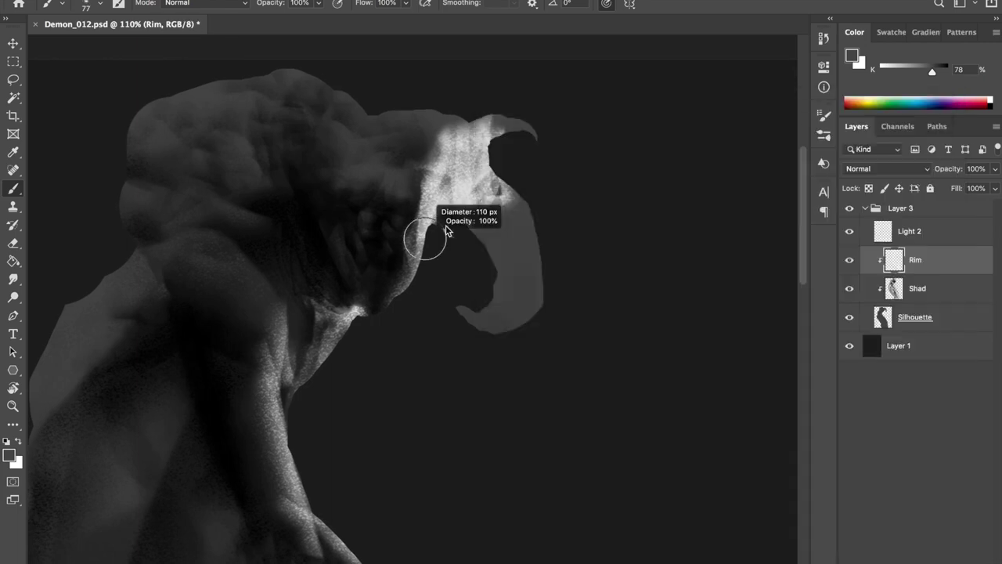
Paint white rim light along the horn's right edge and soften the inner horn with a 40% eraser
key(Escape)
mouse_move(548, 187)
mouse_down()
mouse_move(566, 240)
mouse_move(568, 298)
mouse_move(548, 339)
mouse_move(482, 325)
mouse_up()
key(e)
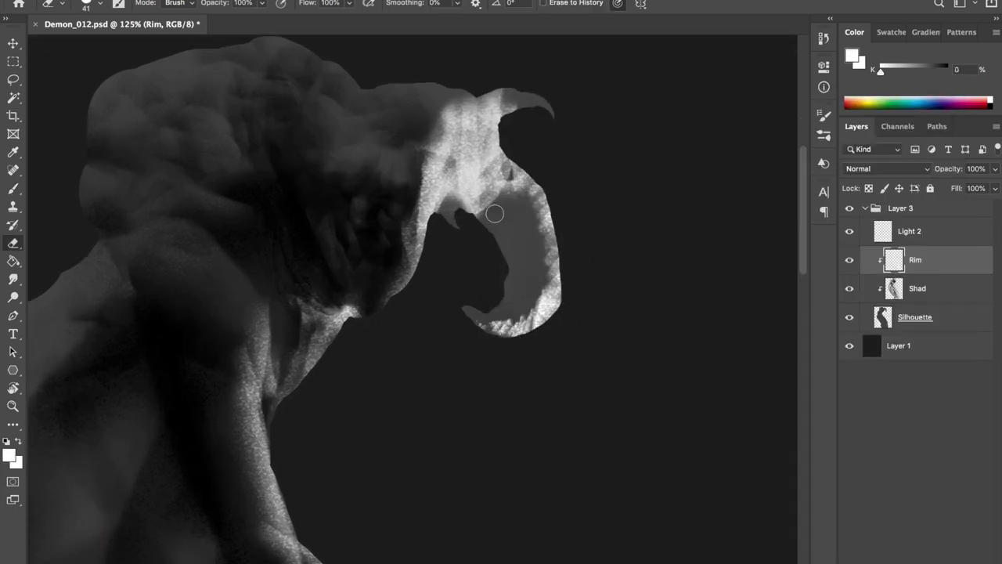
drag(494, 213, 474, 217)
key(4)
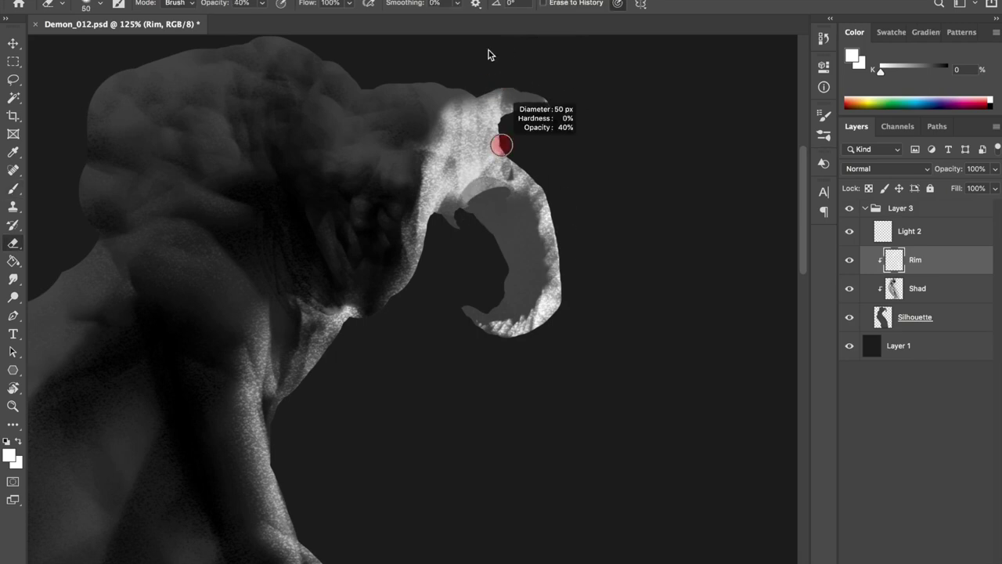
key(b)
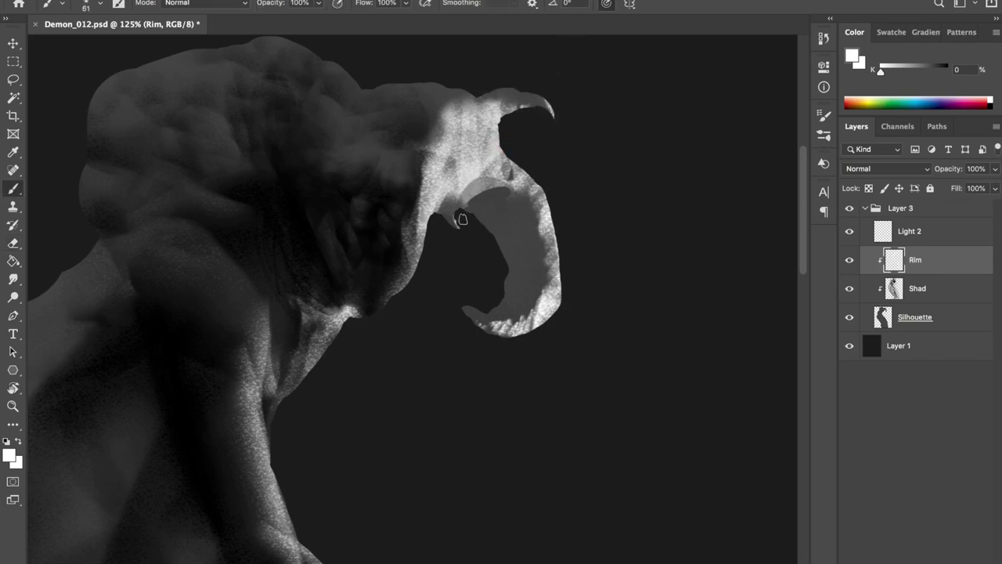
key(e)
key(ctrl+s)
Brighten the horn's inner edge with a 45 px brush, checking it mirrored, and save
key(ctrl+shift+h)
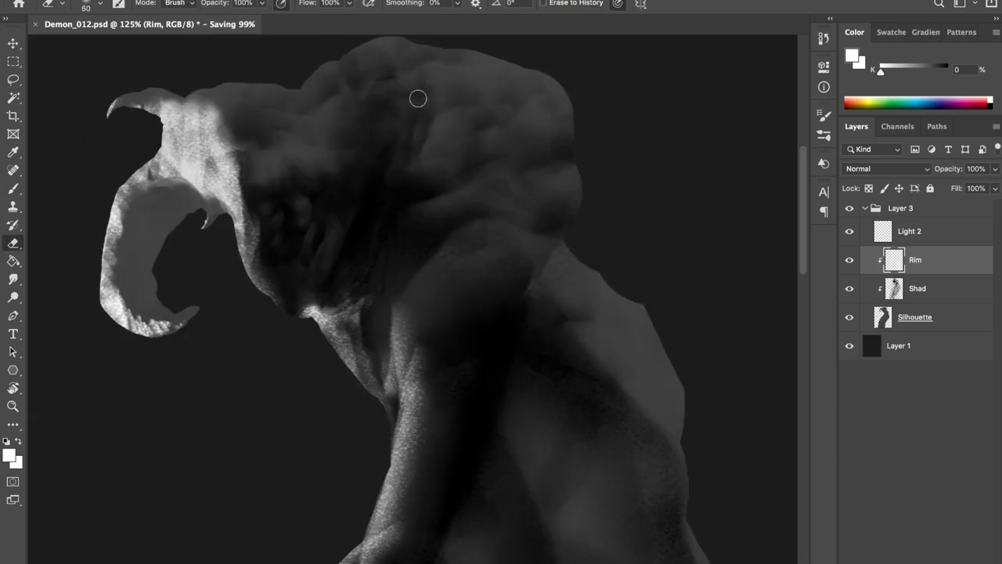
key(b)
drag(153, 160, 134, 157)
key(ctrl+shift+h)
key(ctrl+shift+h)
drag(141, 204, 195, 191)
key(e)
key(b)
key(ctrl+s)
Compare the figure in mirrored and normal views and save the painting
scroll(410, 94, down, 5)
scroll(440, 147, up, 3)
scroll(440, 147, down, 2)
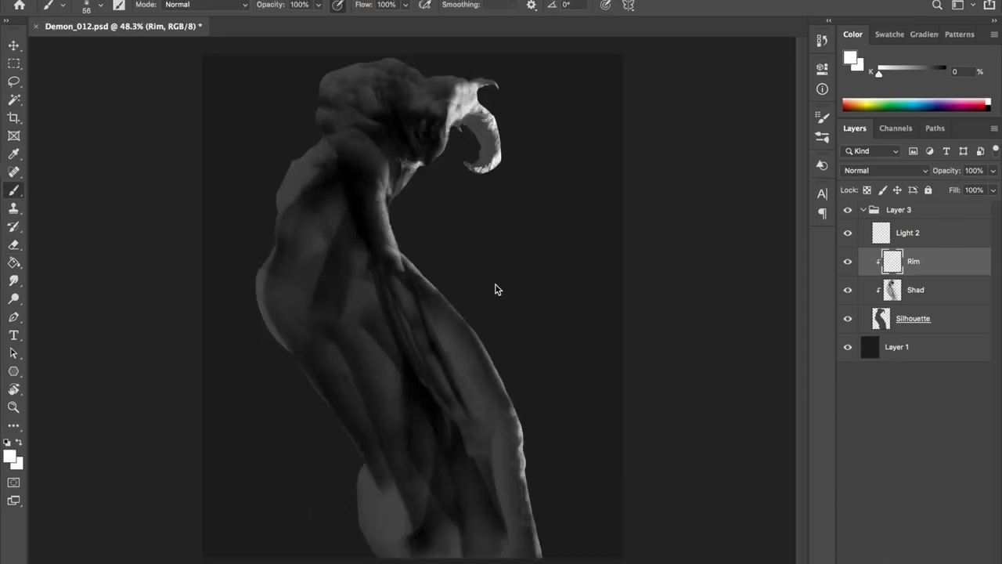
key(e)
right_click(457, 65)
key(Return)
key(h)
key(h)
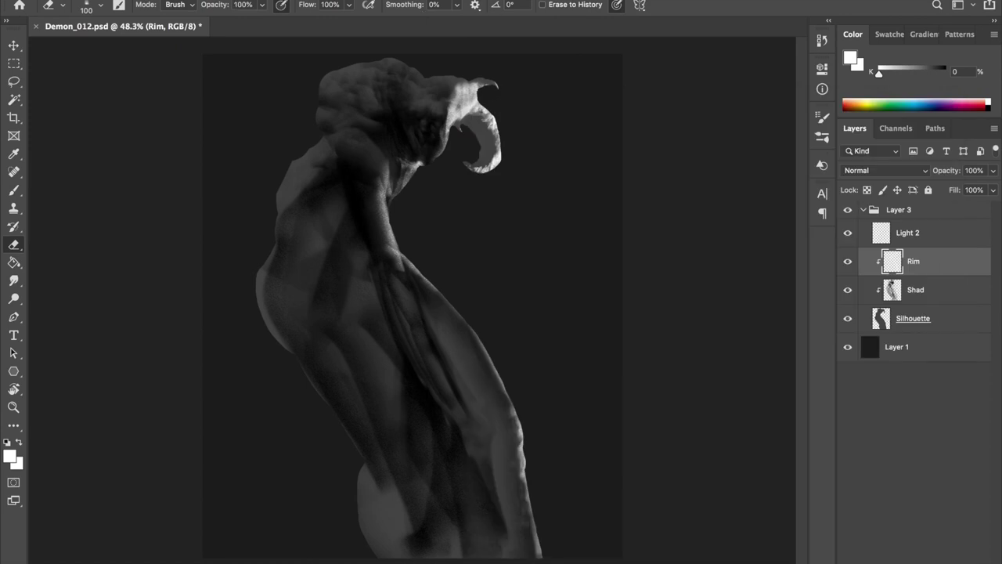
key(b)
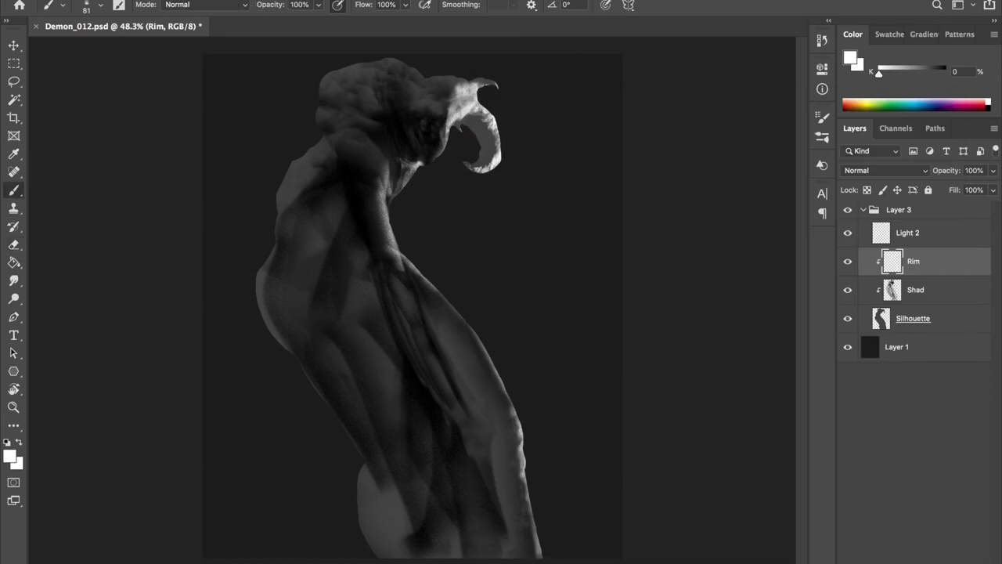
key(h)
key(ctrl+s)
key(h)
key(e)
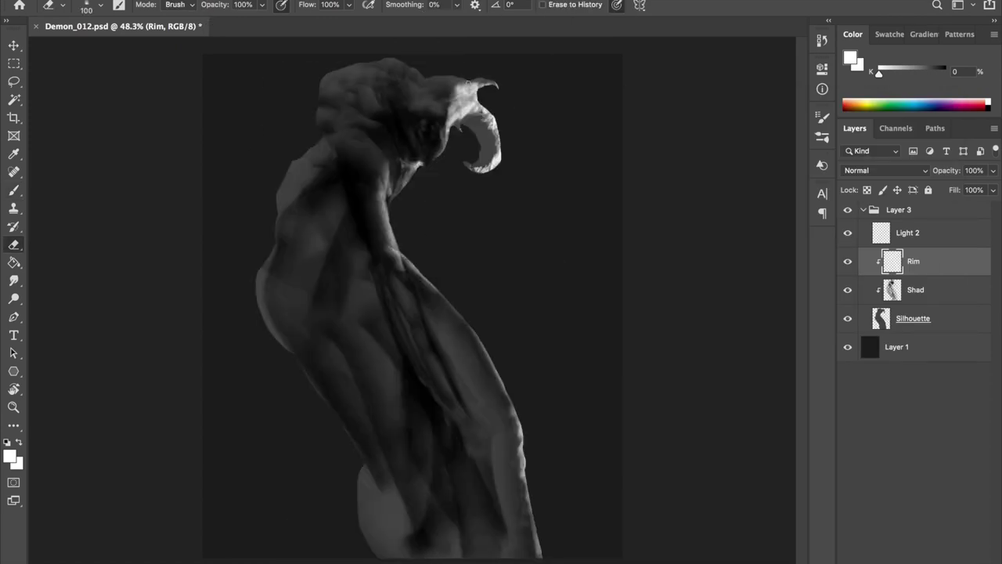
On the Shad layer, rework the body shadows with sampled near-black to mid greys, and save
key(alt+bracketleft)
key(b)
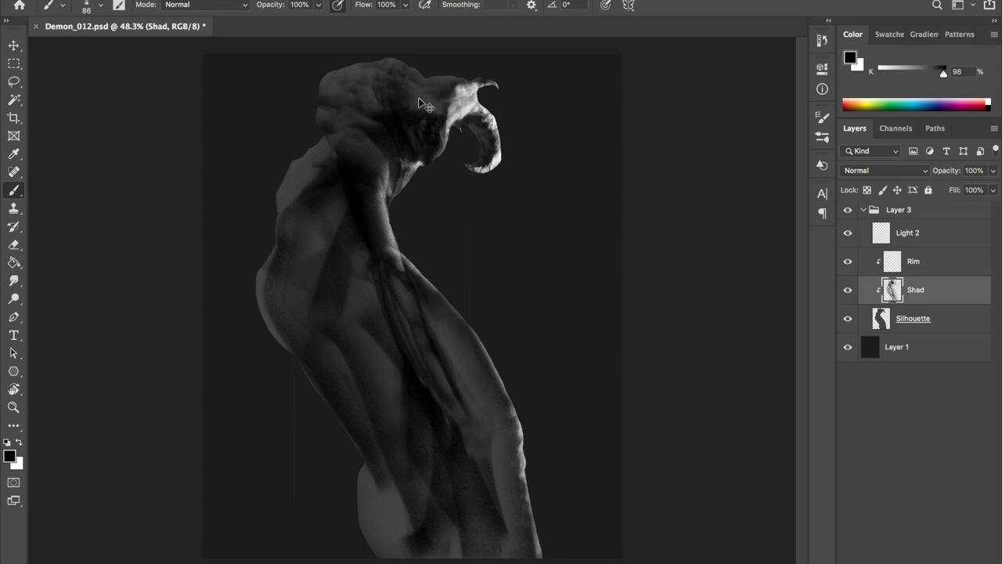
alt+click(410, 113)
alt+click(427, 92)
key(ctrl+shift+h)
alt+click(428, 118)
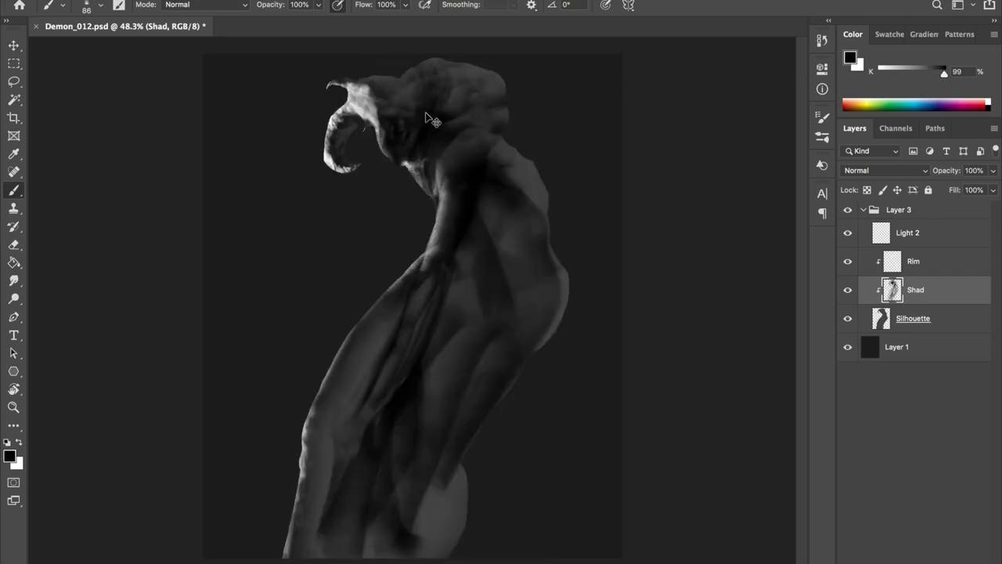
key(ctrl+s)
key(ctrl+shift+h)
alt+click(441, 92)
key(ctrl+s)
key(ctrl+shift+h)
Set white on the Rim layer and flip the canvas to compare the figure
key(ctrl+shift+h)
key(alt+bracketright)
key(ctrl+shift+h)
key(e)
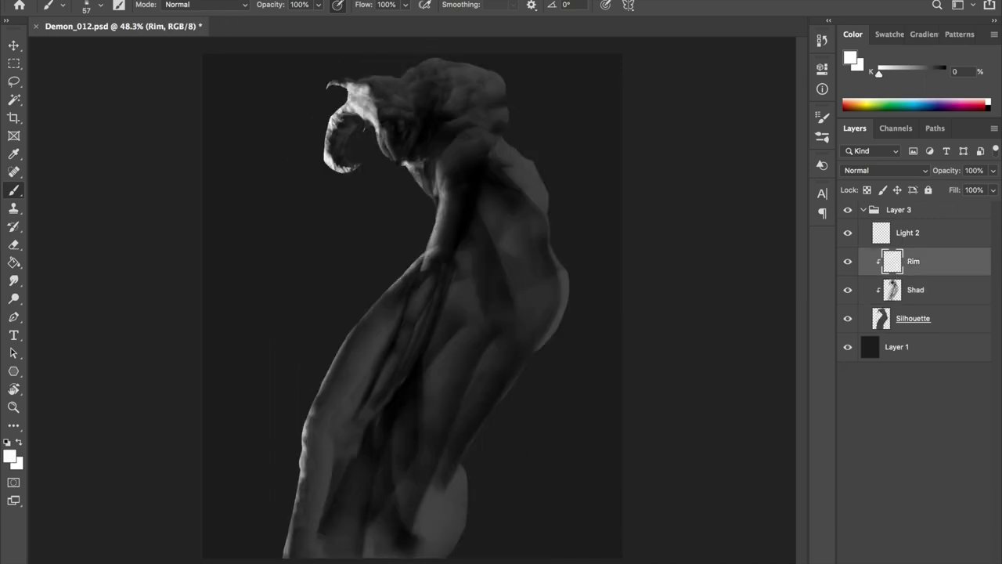
key(b)
key(ctrl+shift+h)
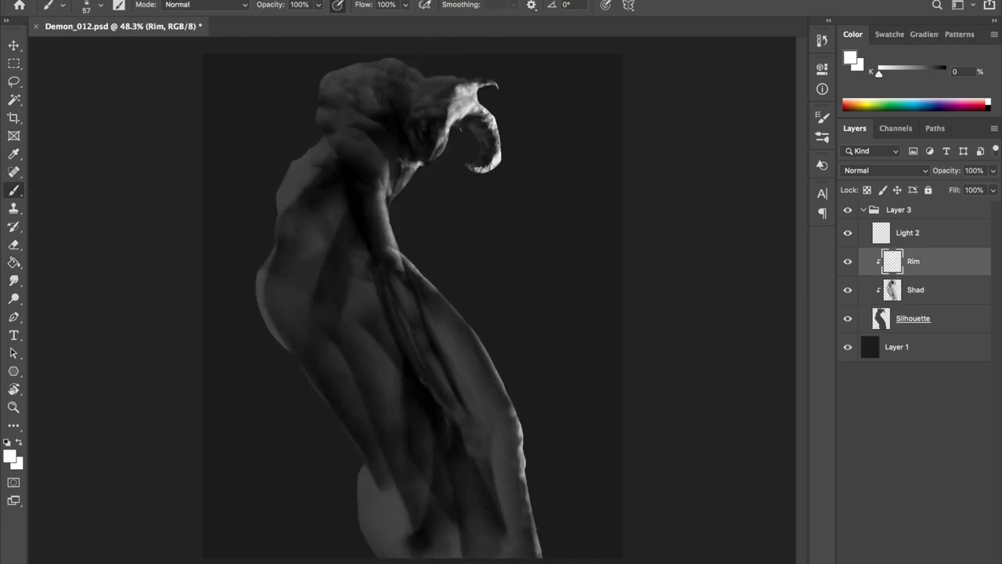
key(ctrl+shift+h)
key(ctrl+shift+h)
Back on the Shad layer, shade the skull with sampled near-black and lighter greys, then reset colours
key(alt+bracketleft)
alt+click(347, 108)
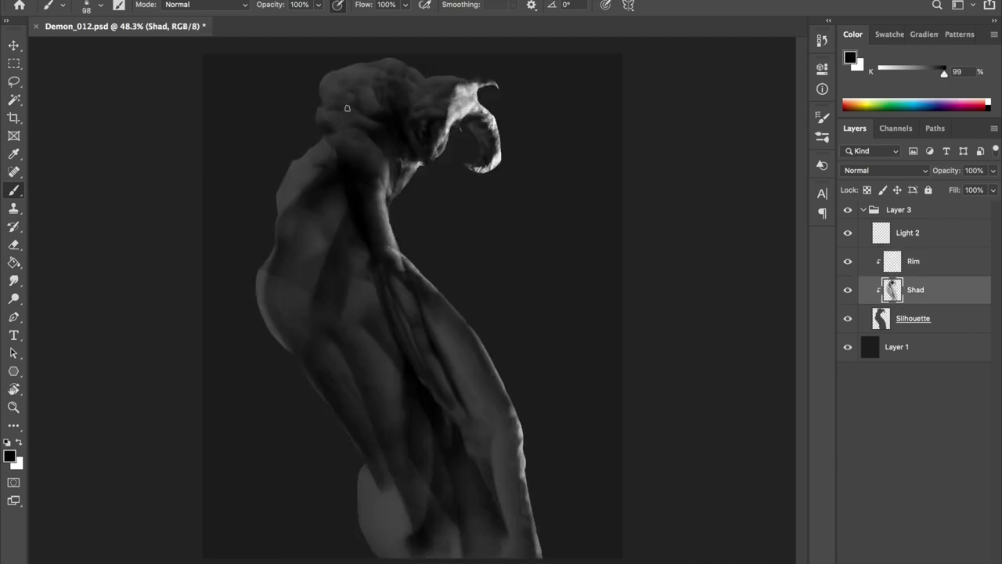
alt+click(390, 113)
alt+click(363, 96)
key(ctrl+shift+h)
key(ctrl+shift+h)
key(ctrl+shift+h)
alt+click(450, 117)
key(ctrl+shift+h)
key(d)
key(alt+bracketleft)
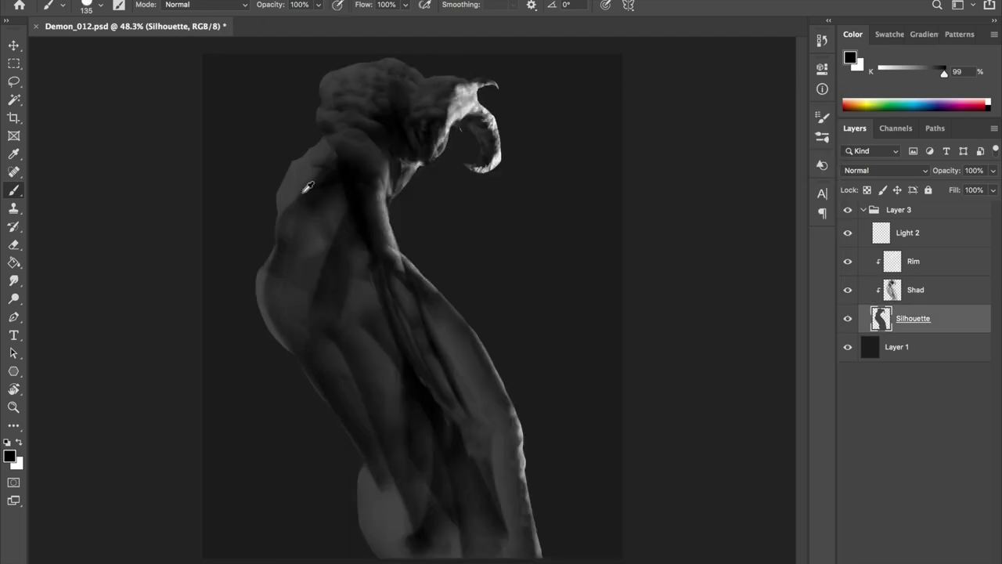
Sample the silhouette grey and fill out the top-left of the head and neck
alt+click(306, 186)
key(h)
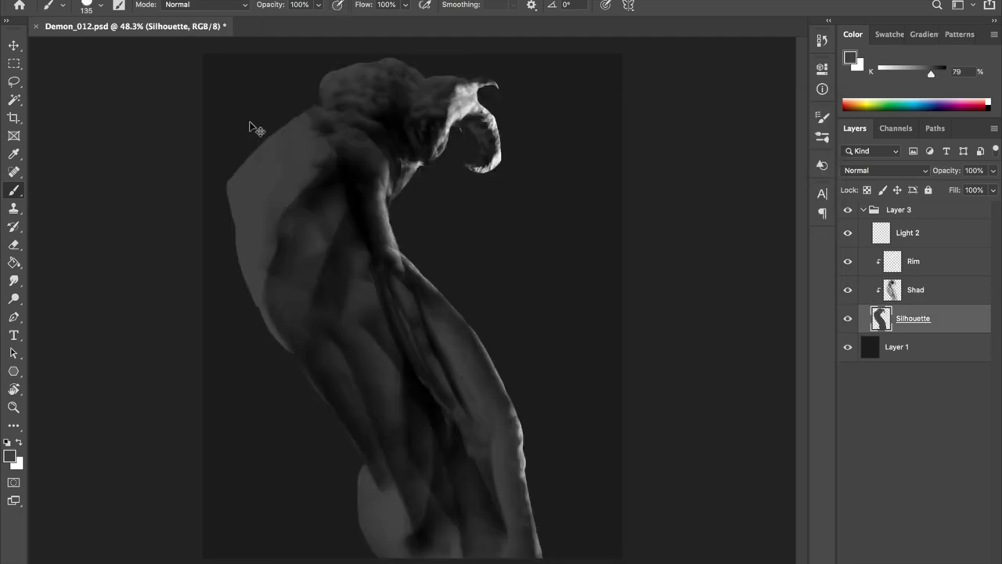
key(ctrl+z)
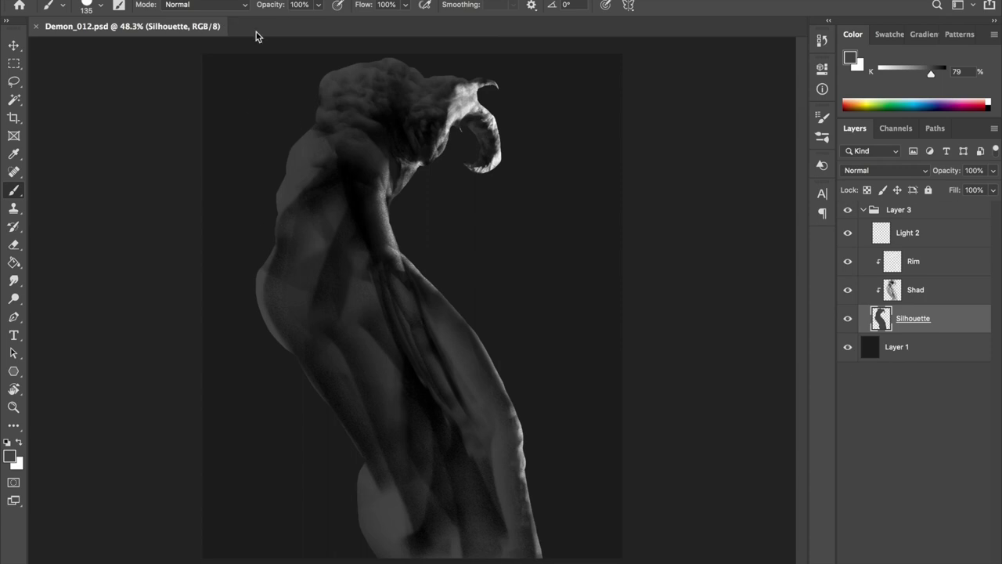
drag(368, 61, 313, 118)
key(h)
key(ctrl+z)
Extend the silhouette along the top of the head and shift the figure down-right
drag(420, 81, 394, 74)
key(h)
key(ctrl+z)
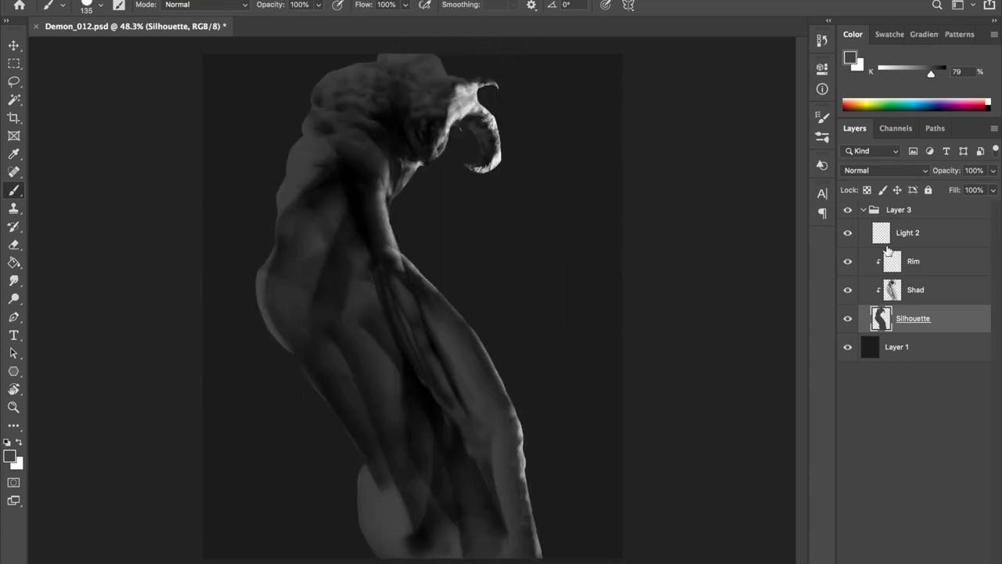
mouse_move(439, 102)
mouse_down()
mouse_move(458, 118)
mouse_move(394, 94)
mouse_move(360, 102)
mouse_up()
key(h)
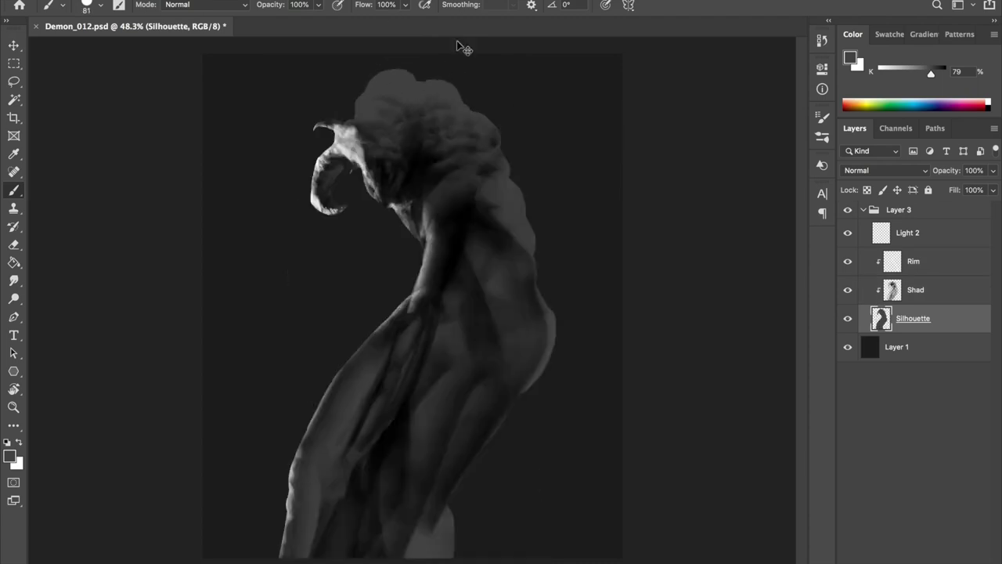
key(h)
Thicken the horn's silhouette and paint a small second horn atop the head
drag(375, 70, 381, 96)
right_click(377, 67)
key(Escape)
key(h)
key(h)
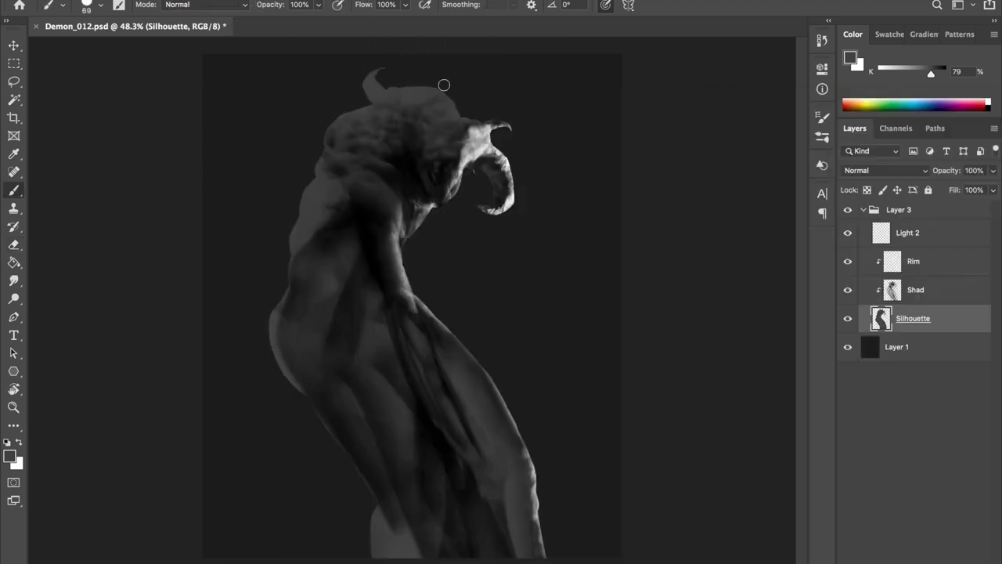
drag(429, 91, 462, 86)
key(e)
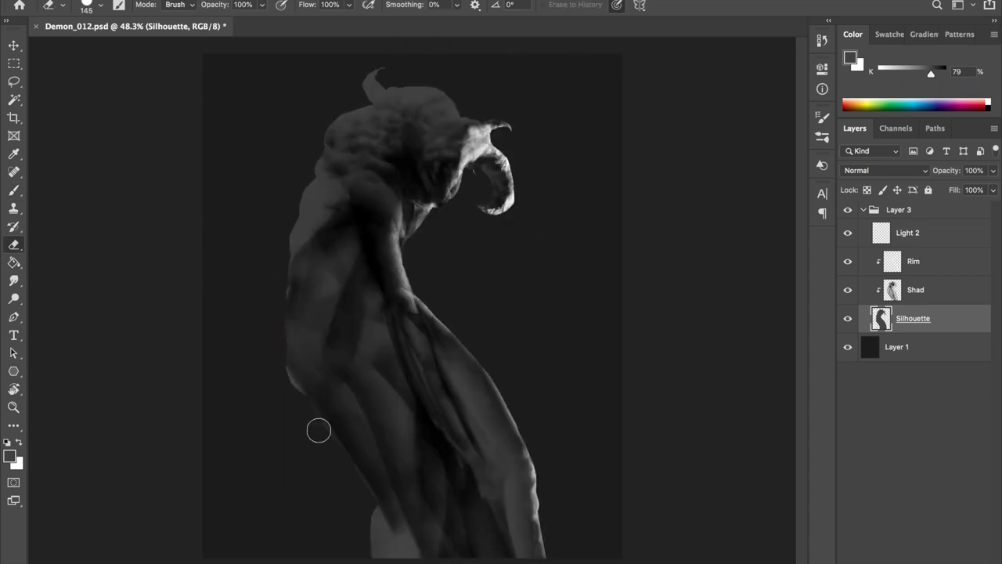
key(alt+bracketright)
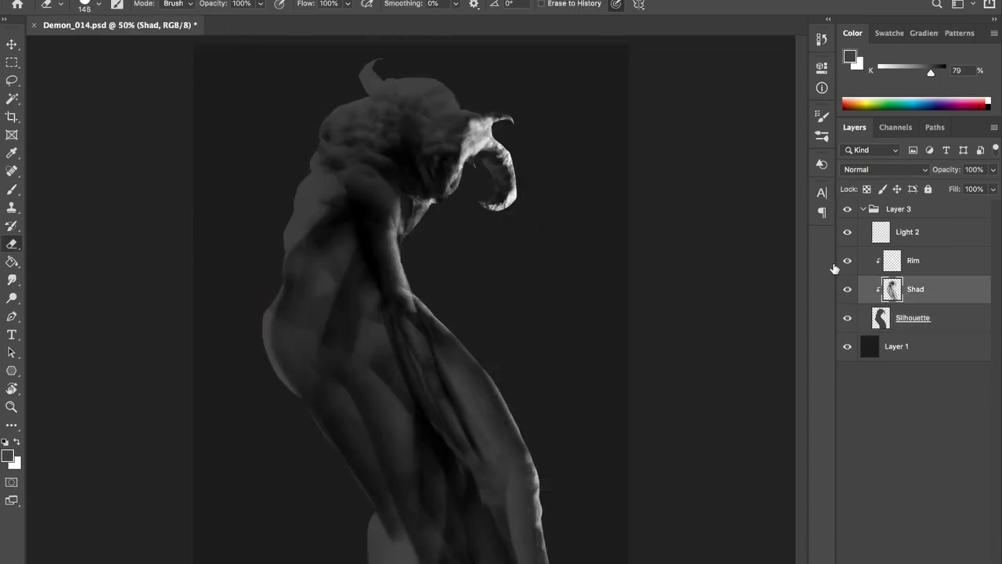
Paint pure white rim light onto the new horn on the Rim layer
click(887, 256)
key(x)
key(b)
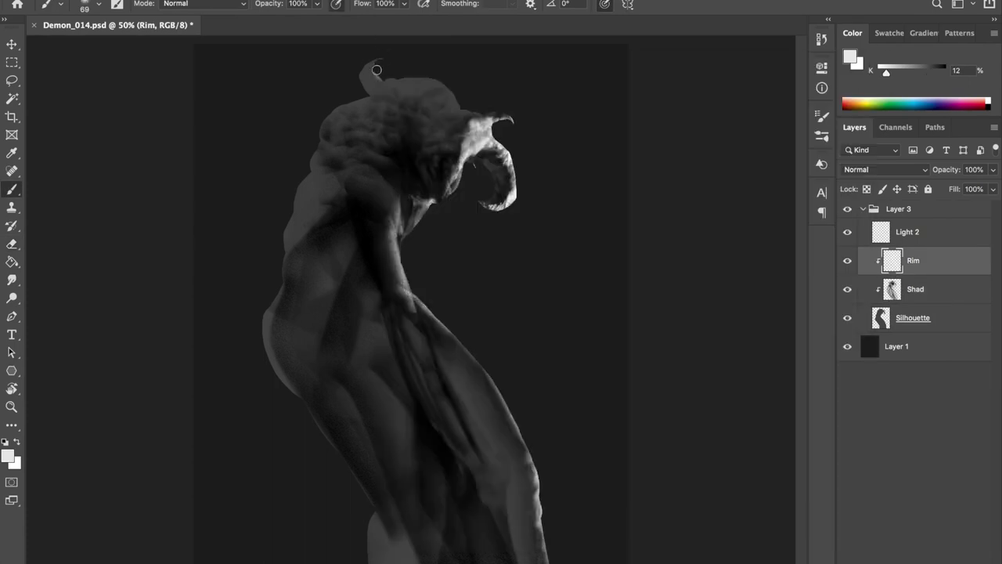
alt+click(379, 84)
right_click(378, 67)
key(Escape)
key(h)
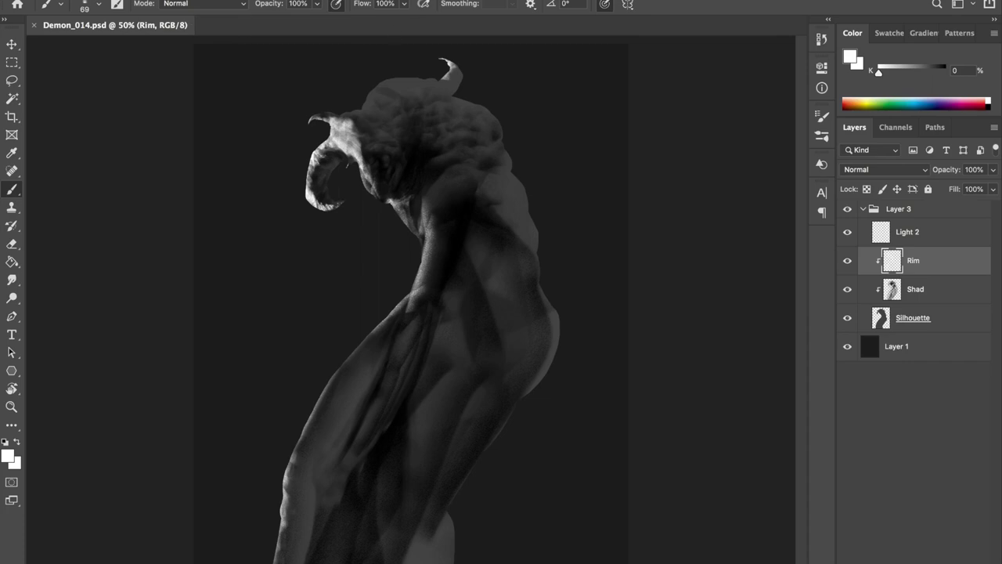
On the Shad layer, darken the head with sampled dark greys using a 273 px brush
key(alt+bracketleft)
key(d)
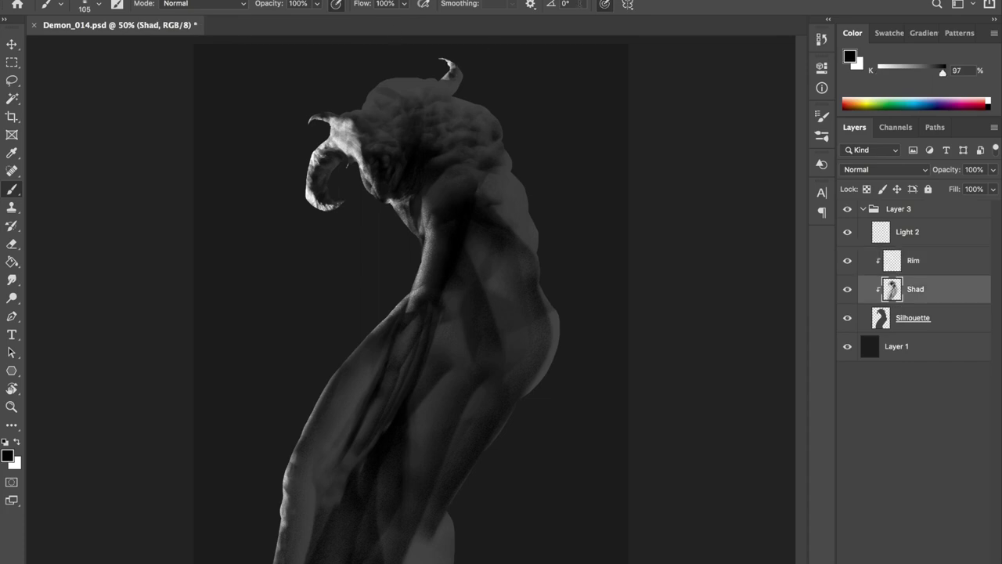
alt+click(406, 89)
key(h)
key(alt+bracketright)
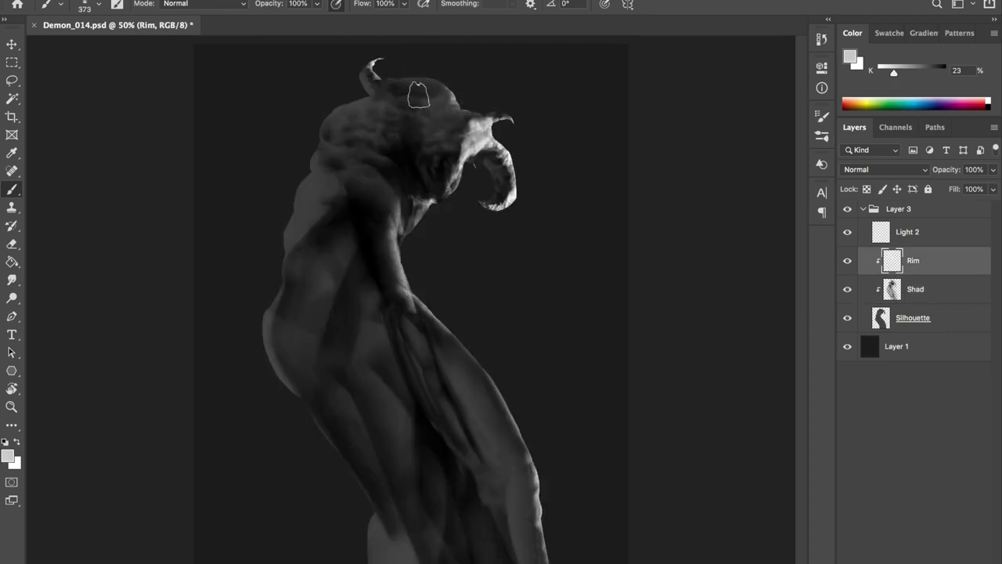
right_click(388, 91)
text(273)
key(Return)
key(alt+bracketleft)
alt+click(328, 166)
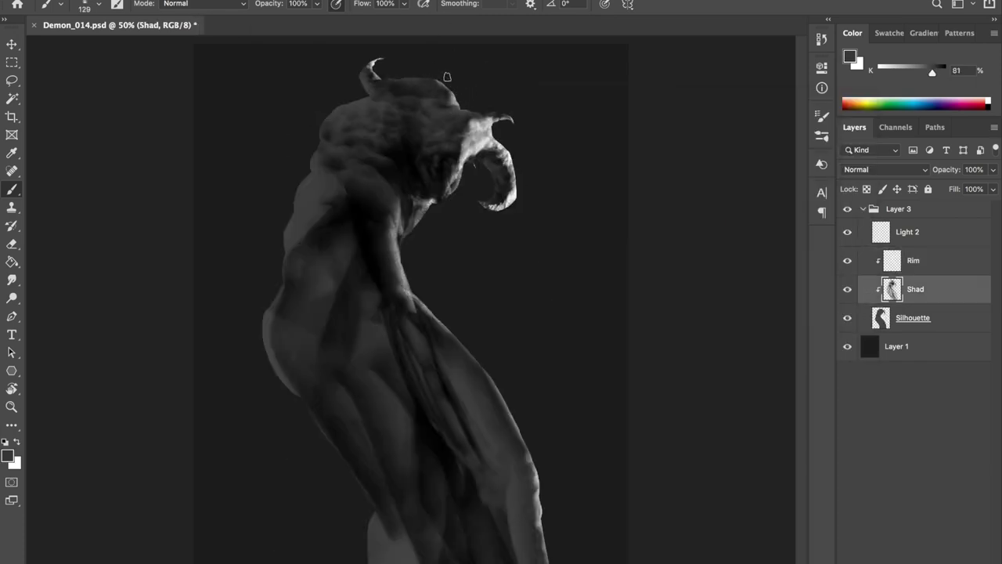
alt+click(407, 93)
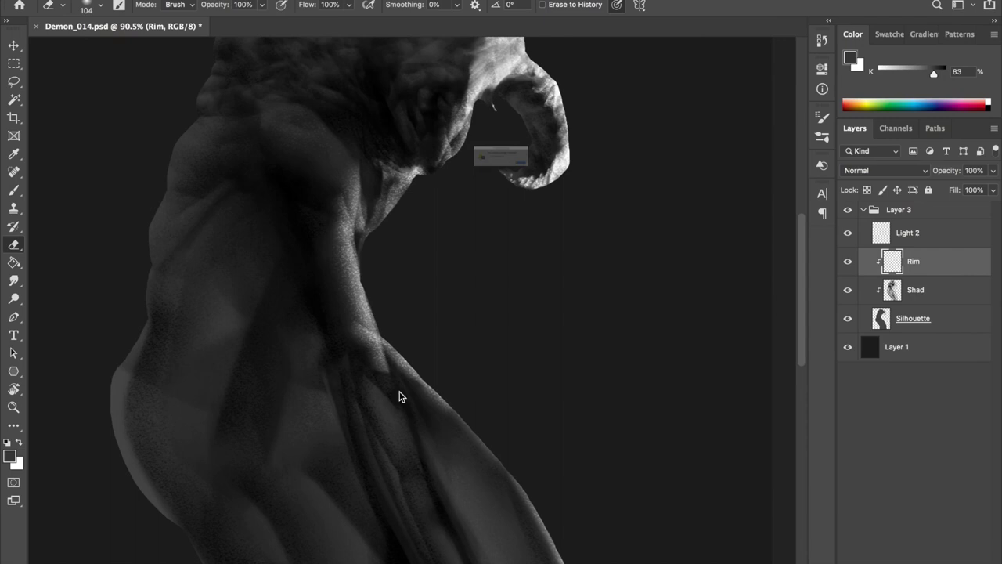
Resize the eraser to about 79 px and brush to a fine size, sampling near-black face tones
mouse_move(331, 265)
mouse_down()
mouse_move(357, 294)
mouse_move(340, 190)
mouse_up()
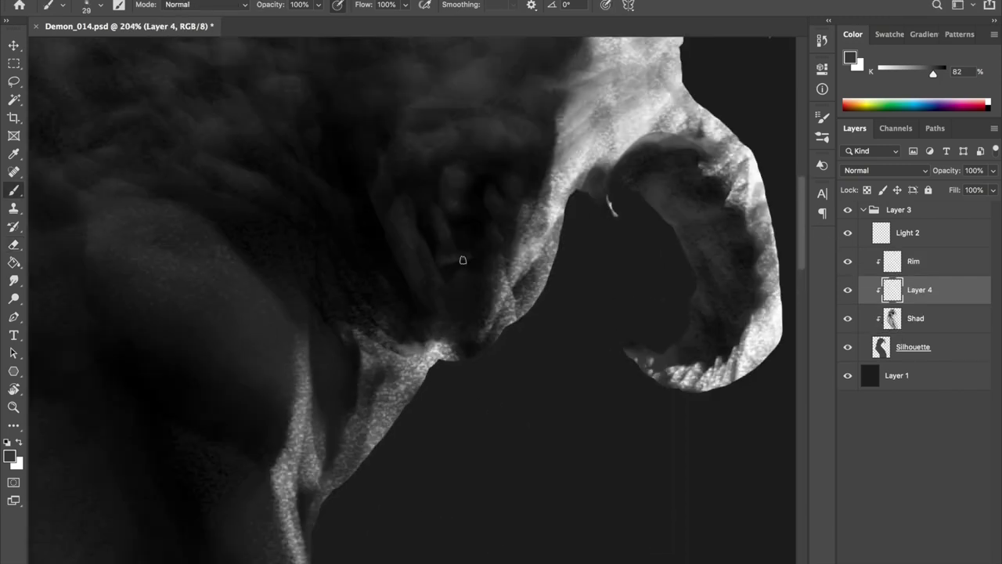
mouse_move(477, 247)
mouse_down()
mouse_move(461, 247)
mouse_move(472, 259)
mouse_up()
alt+click(472, 269)
alt+click(457, 267)
scroll(406, 294, down, 2)
alt+click(541, 235)
key(bracketleft)
key(bracketleft)
scroll(403, 312, up, 1)
key(ctrl+shift+h)
key(ctrl+shift+h)
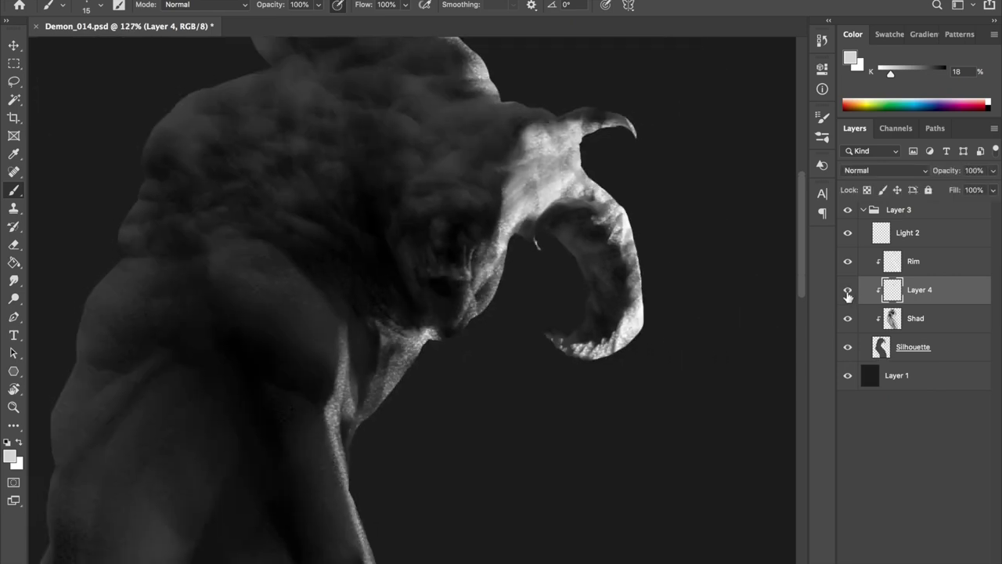
scroll(470, 261, up, 1)
alt+click(470, 262)
key(bracketleft)
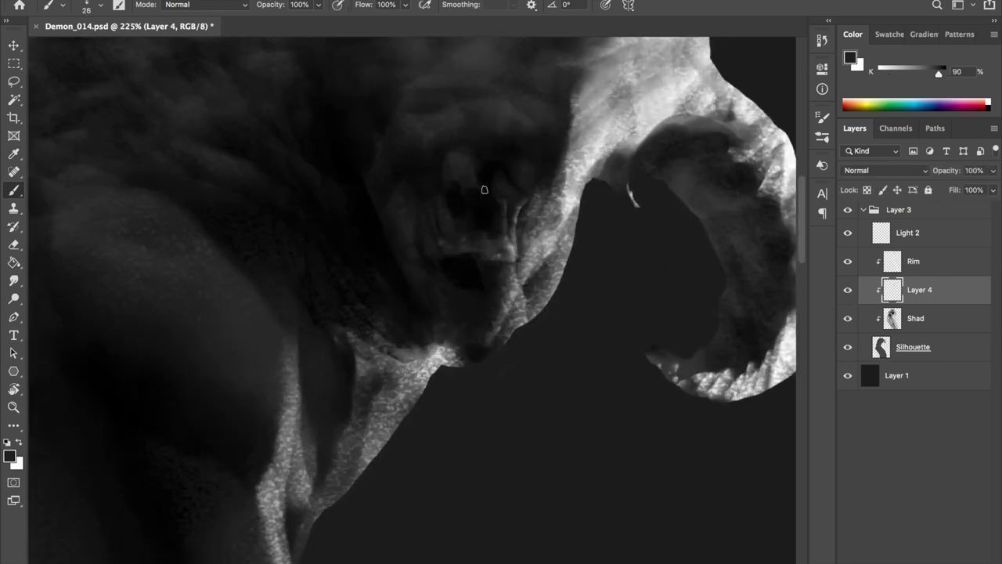
Darken the left and right eye sockets with pure black, then enlarge the brush to 20 px
alt+click(447, 151)
alt+click(474, 269)
right_click(475, 268)
key(Escape)
drag(419, 171, 429, 166)
drag(517, 160, 524, 141)
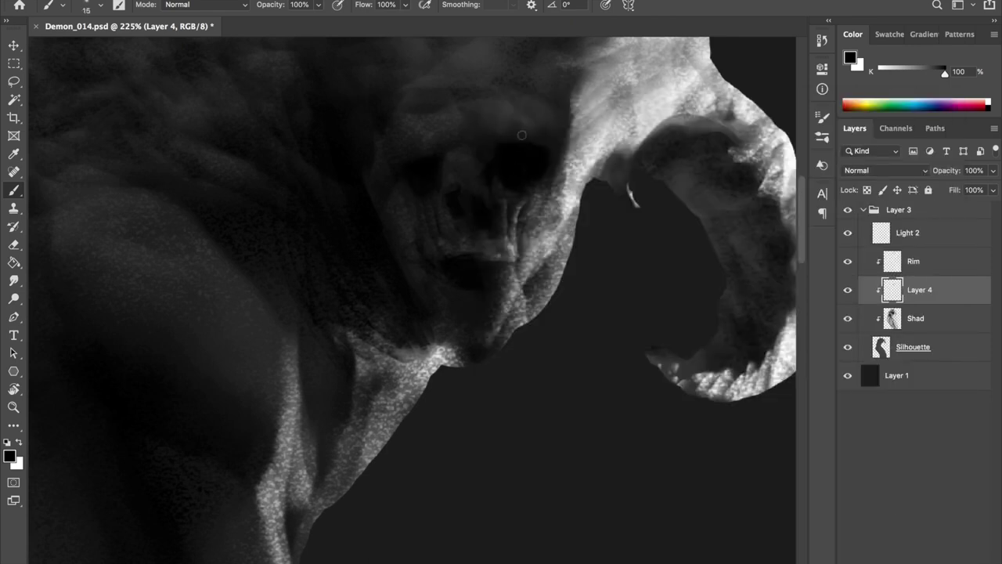
alt+click(465, 256)
drag(454, 267, 472, 262)
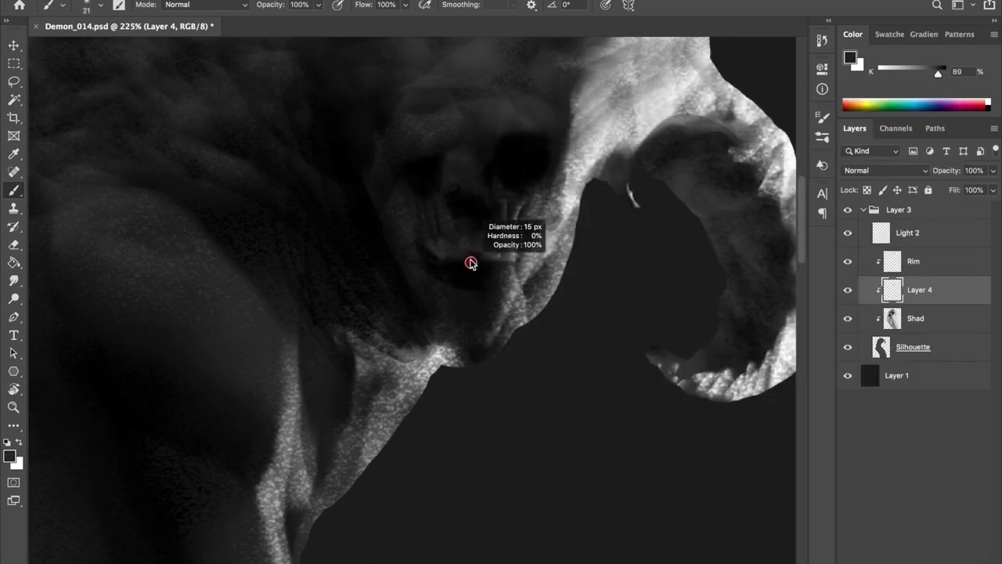
Merge Layer 4's eye-socket shading down into the Shad layer
scroll(466, 266, down, 3)
scroll(469, 160, down, 3)
scroll(422, 133, up, 4)
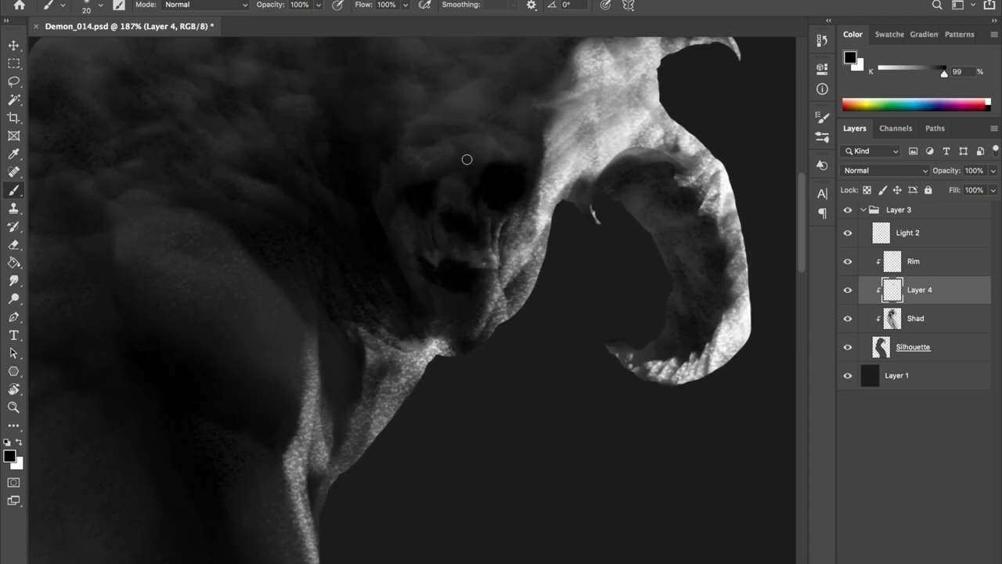
key(ctrl+e)
scroll(431, 110, down, 2)
scroll(439, 121, up, 2)
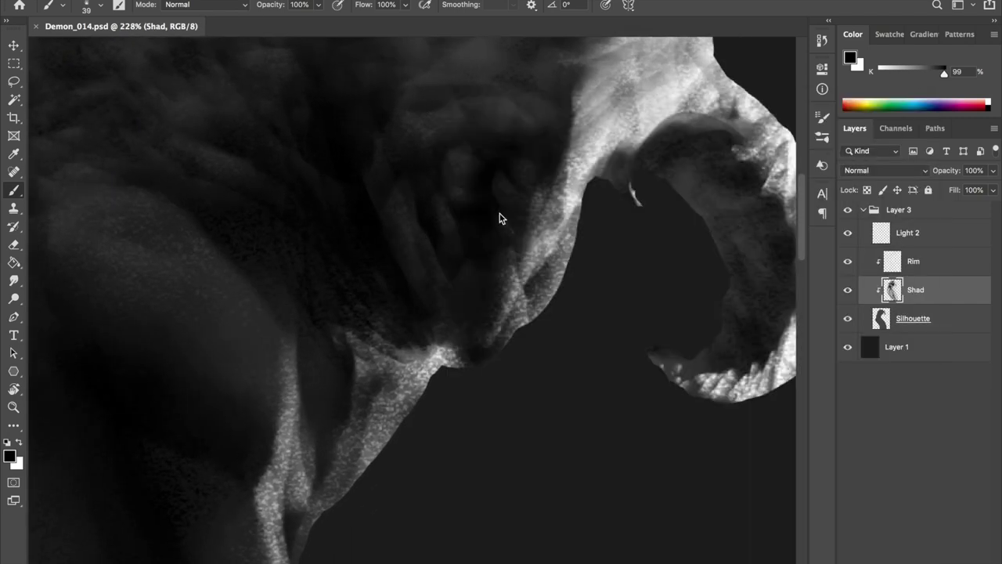
Sample a lighter skin grey and a near-black face tone with a slightly larger brush
scroll(496, 243, down, 3)
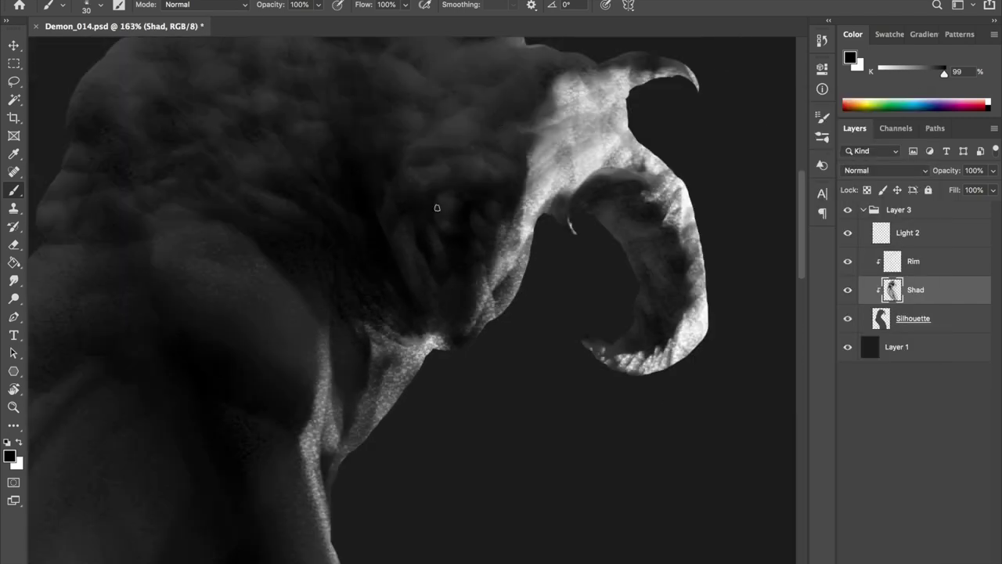
alt+click(466, 165)
drag(429, 242, 435, 249)
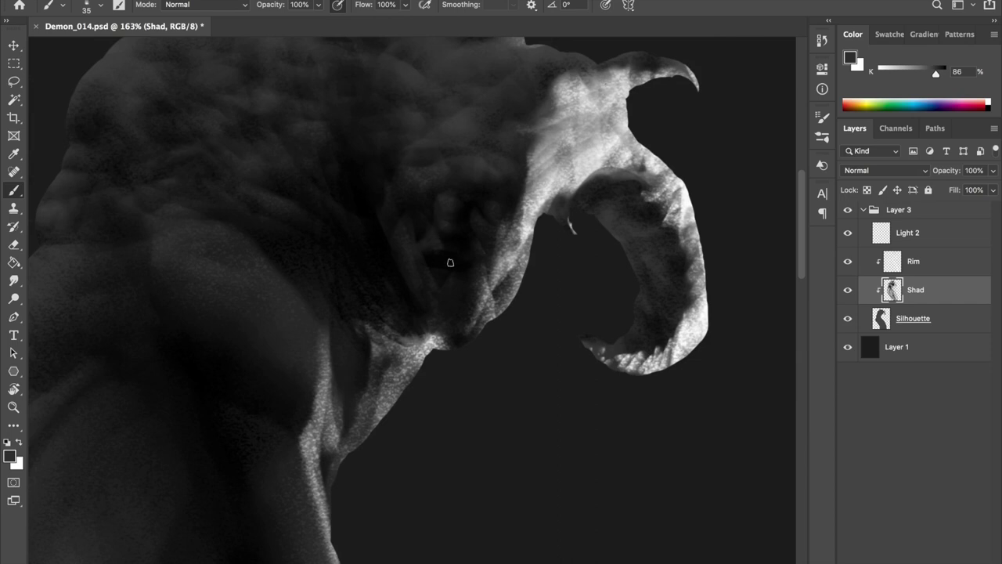
scroll(470, 278, up, 1)
scroll(485, 267, up, 2)
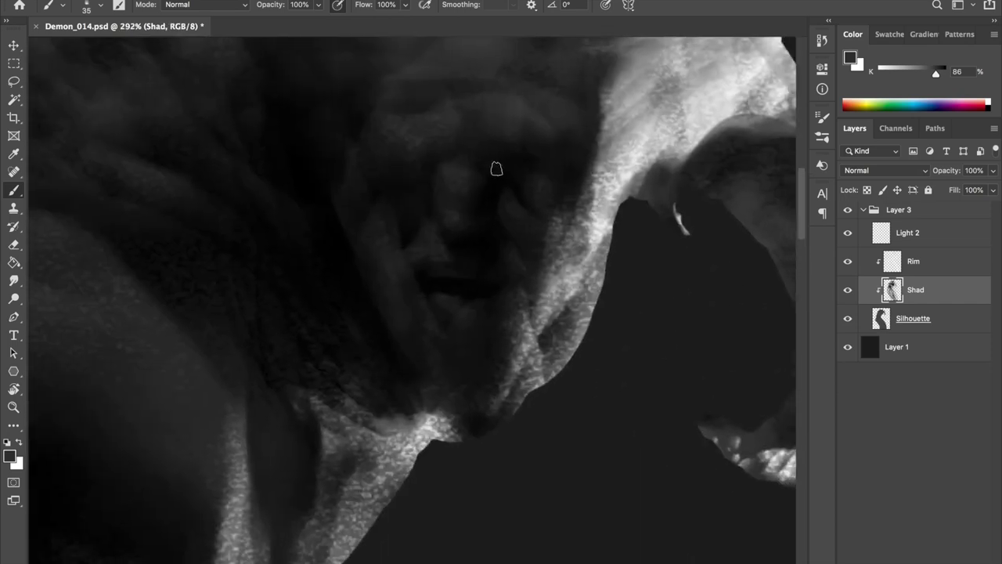
scroll(506, 251, down, 3)
scroll(447, 291, down, 1)
scroll(407, 305, up, 2)
alt+click(396, 320)
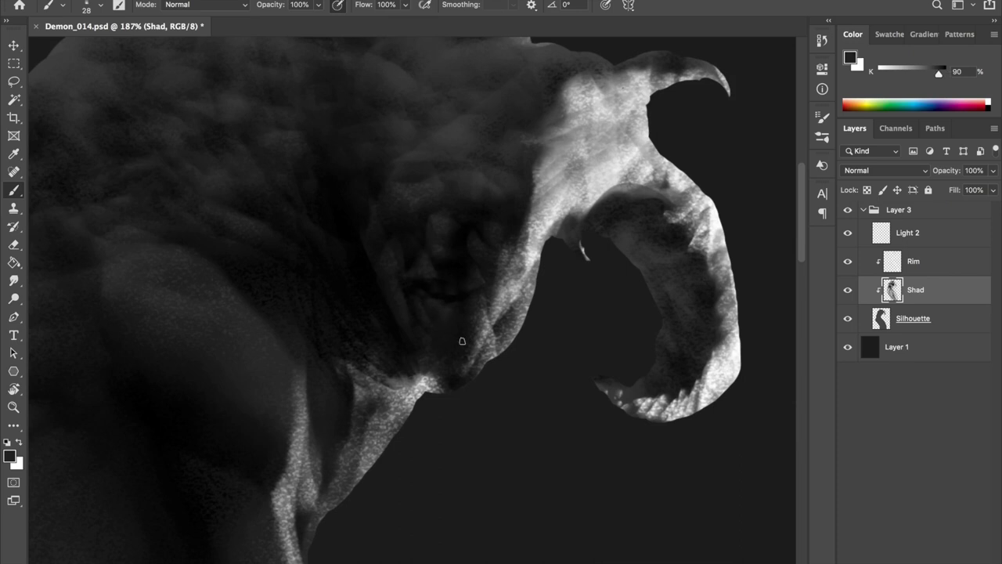
scroll(463, 258, up, 1)
scroll(470, 274, down, 1)
scroll(509, 313, down, 2)
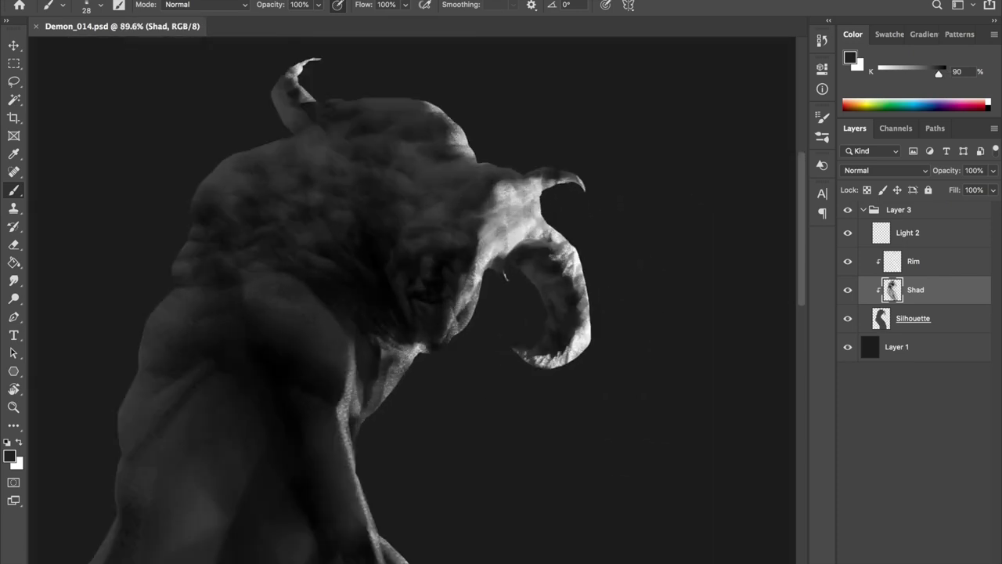
scroll(575, 381, up, 4)
Paint the darkest shadow tones into the face and save
alt+click(415, 41)
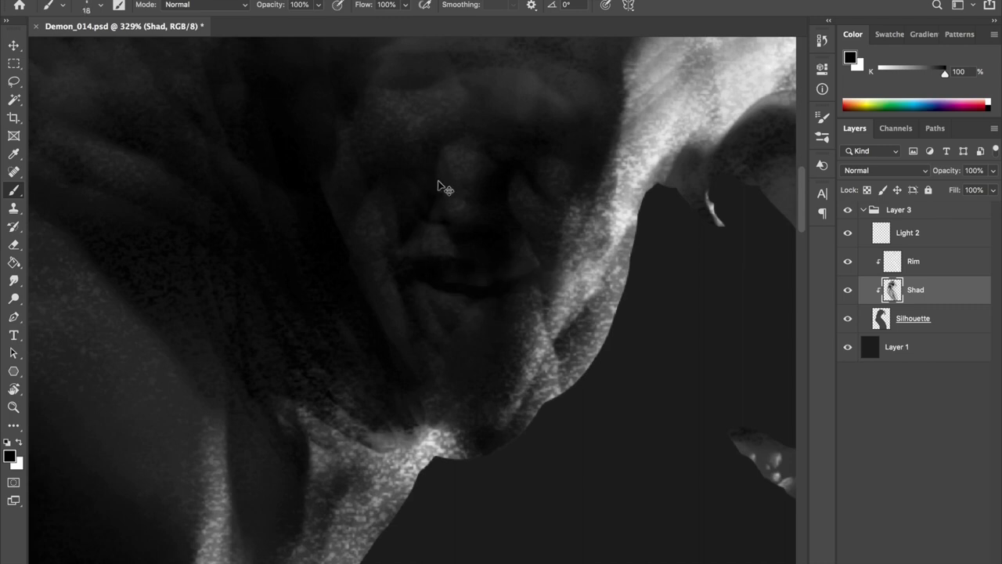
alt+click(506, 86)
scroll(458, 196, down, 2)
scroll(463, 141, up, 1)
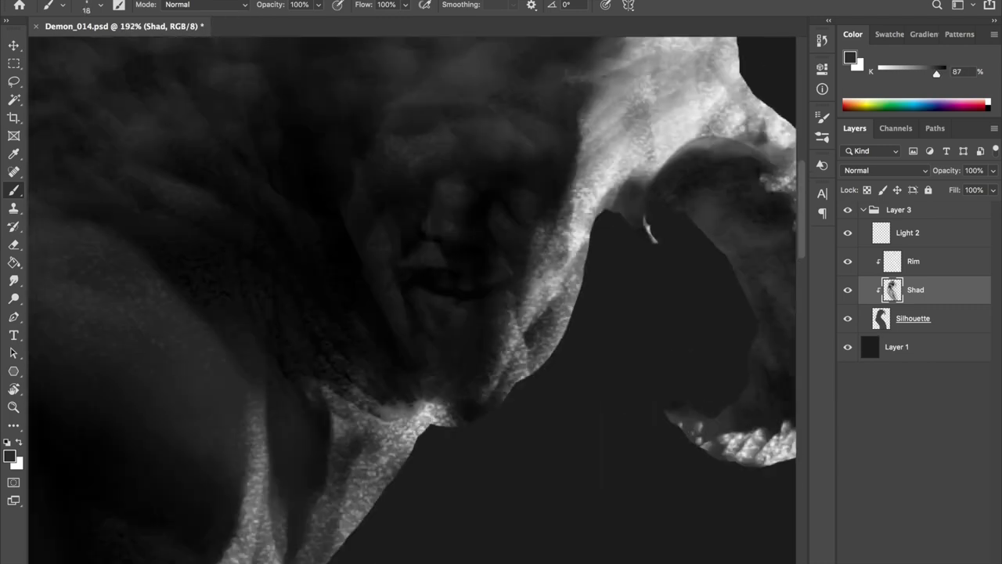
scroll(443, 203, up, 1)
key(ctrl+s)
key(bracketright)
key(bracketright)
Add textured face shadows in mid-dark and near-black greys with a bigger brush, then save
alt+click(404, 227)
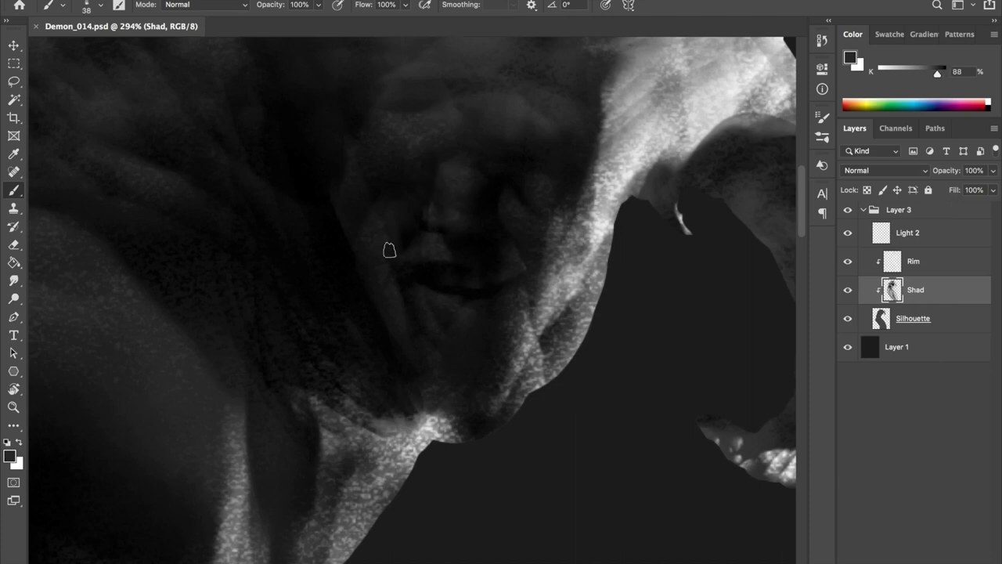
scroll(423, 157, down, 2)
scroll(441, 209, up, 1)
scroll(444, 209, up, 1)
alt+click(445, 209)
drag(463, 337, 480, 324)
alt+click(454, 344)
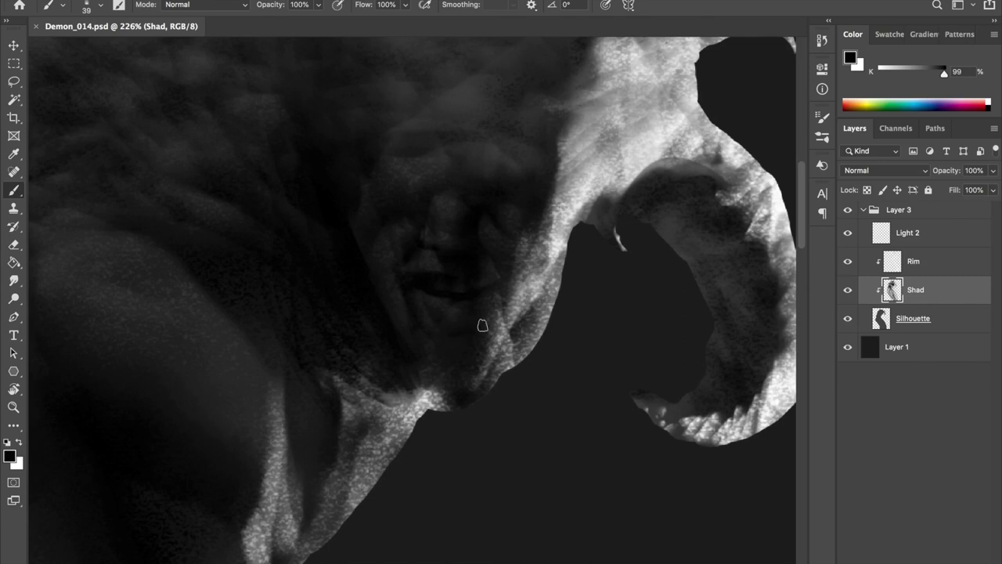
alt+click(430, 364)
key(ctrl+s)
scroll(435, 373, down, 5)
scroll(497, 270, up, 5)
Erase some rim light beneath the jaw and save
key(alt+bracketright)
key(e)
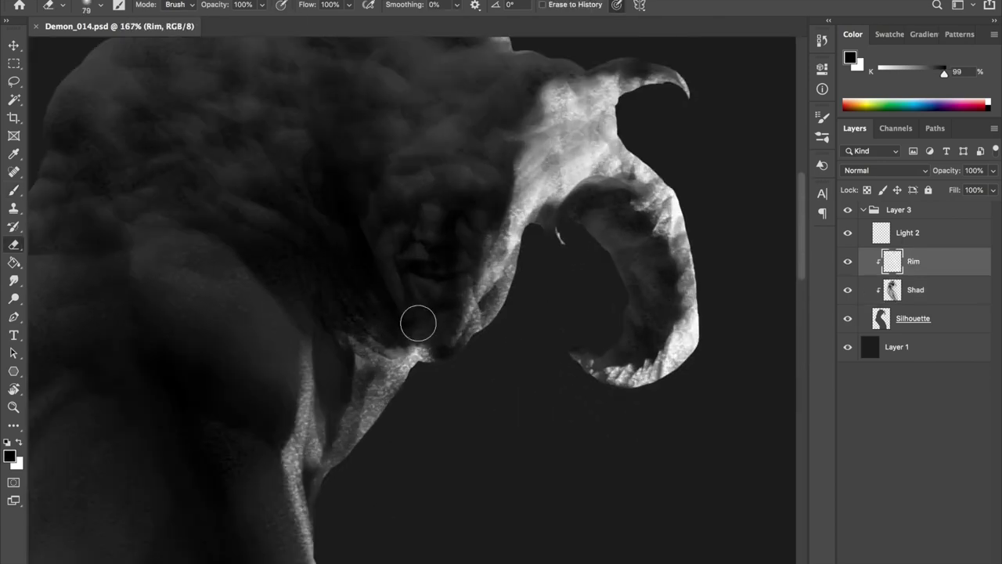
drag(441, 338, 420, 334)
key(ctrl+s)
click(913, 317)
key(b)
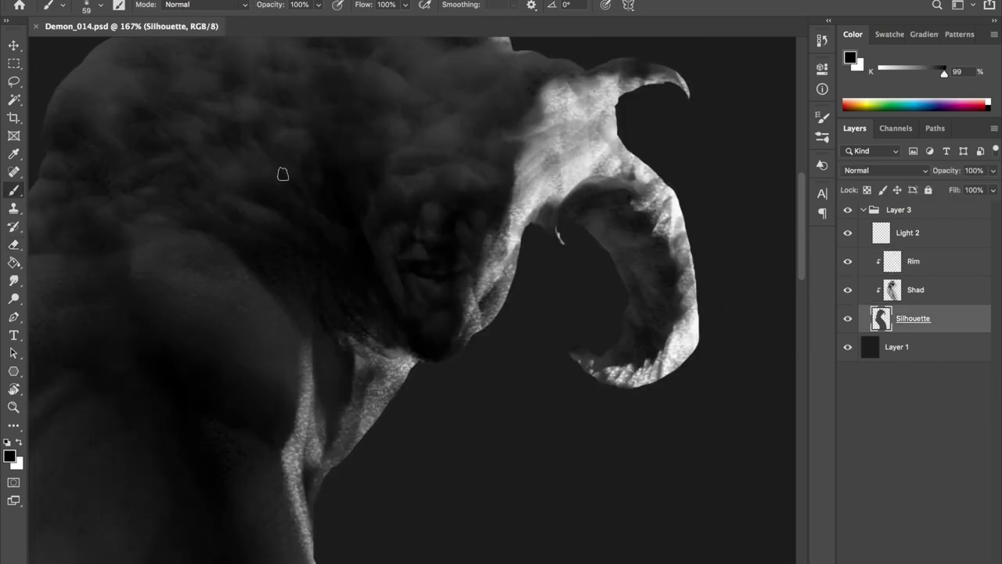
Paint textured light onto body and face, save, hide the Rim layer and reset black on Shad
scroll(391, 269, down, 5)
scroll(306, 297, up, 2)
key(alt+bracketright)
key(alt+bracketright)
alt+click(416, 137)
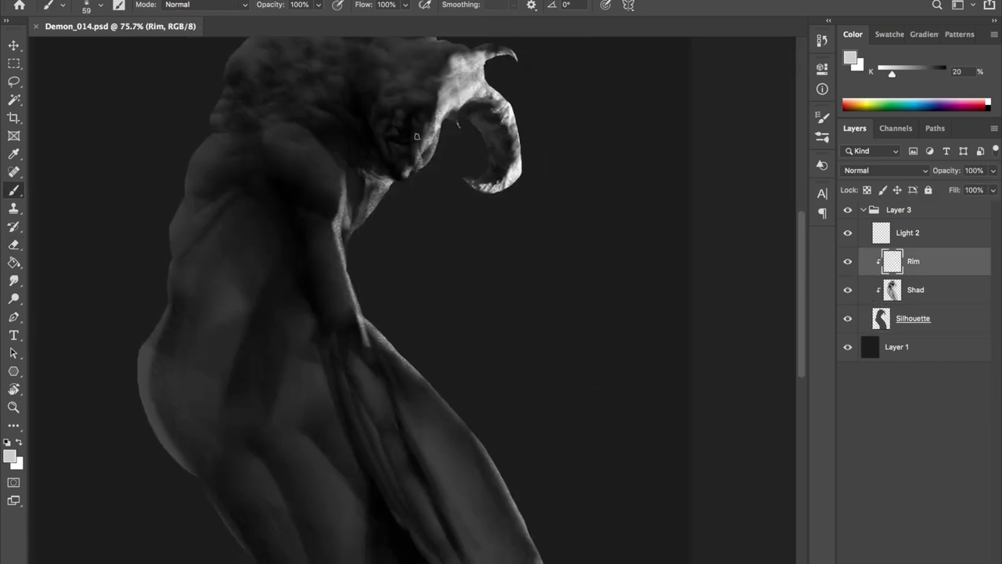
drag(412, 185, 462, 157)
key(ctrl+s)
scroll(693, 50, down, 2)
key(ctrl+comma)
key(alt+bracketleft)
key(d)
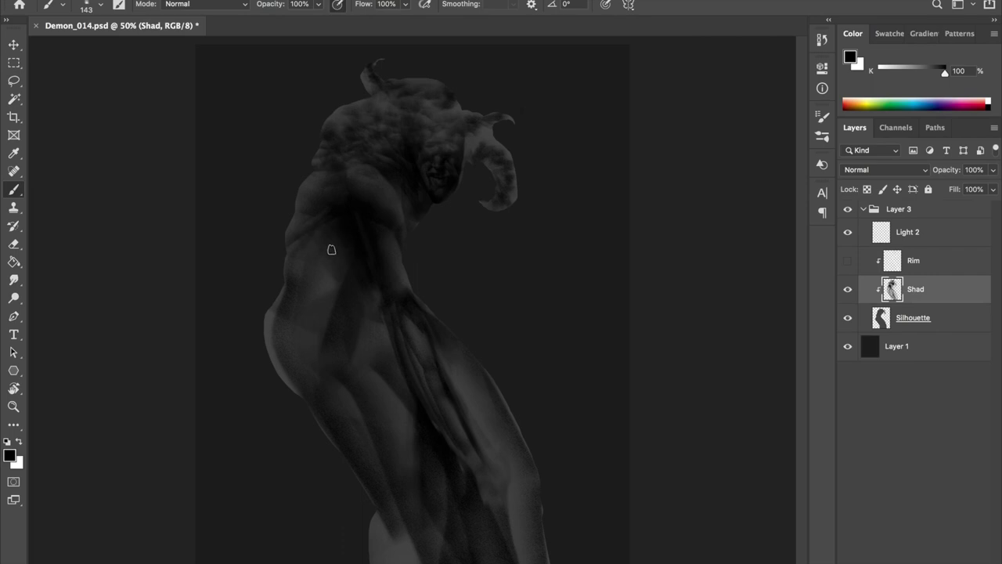
Sample dark greys from the demon's head and body, mirroring the canvas to check
alt+click(318, 238)
key(h)
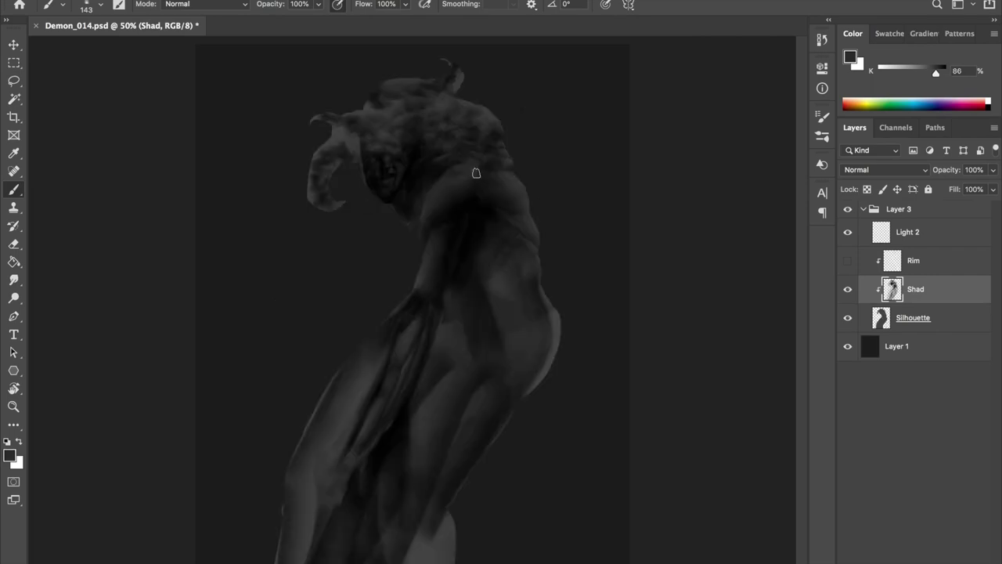
key(h)
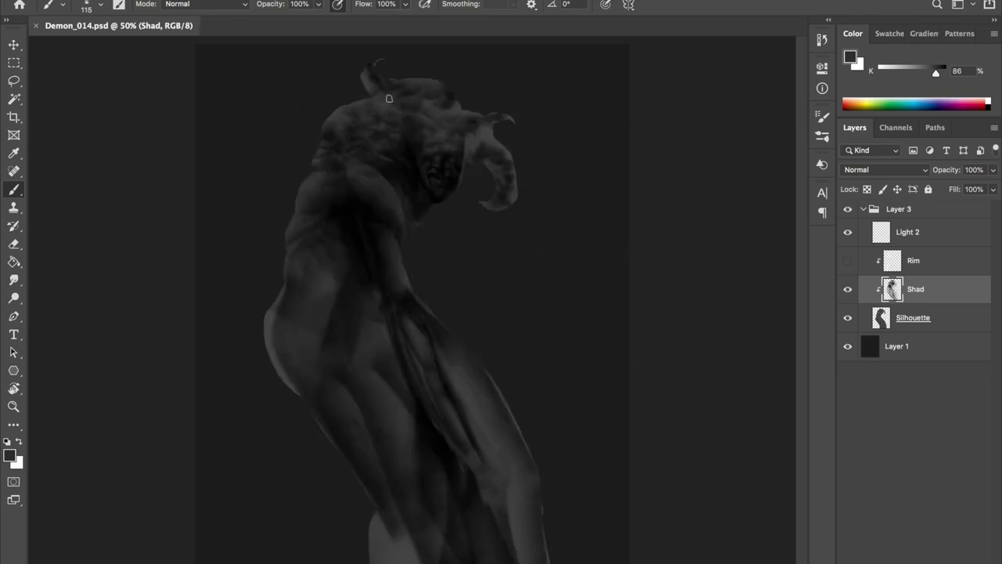
alt+click(384, 106)
alt+click(347, 127)
key(h)
key(h)
key(h)
key(h)
Pick a near-black shadow tone with a brush of about 72 px, mirroring to check proportions
alt+click(441, 197)
scroll(517, 109, up, 3)
mouse_move(519, 122)
mouse_down()
mouse_move(467, 127)
mouse_move(462, 71)
mouse_up()
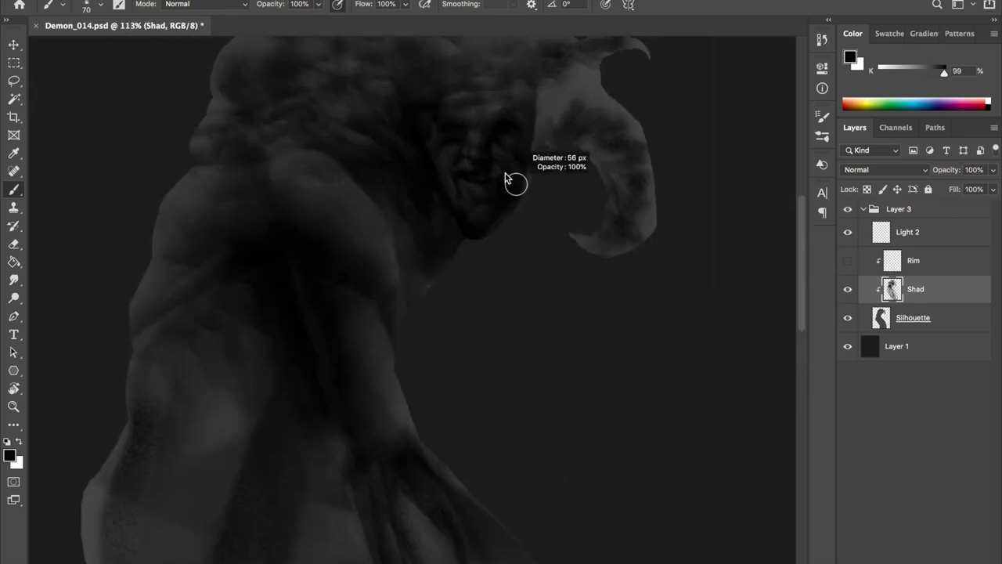
scroll(492, 136, down, 1)
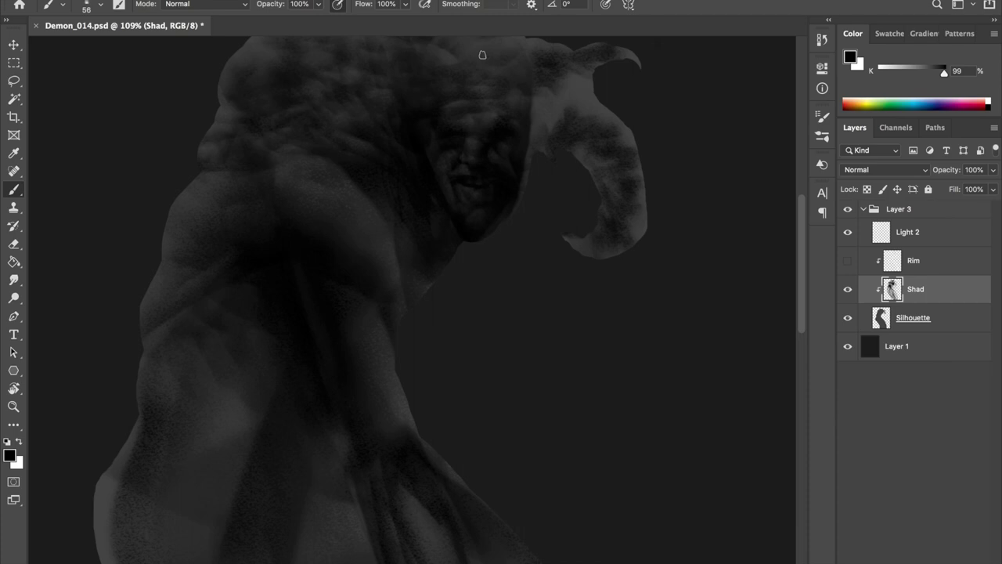
scroll(565, 307, down, 4)
key(h)
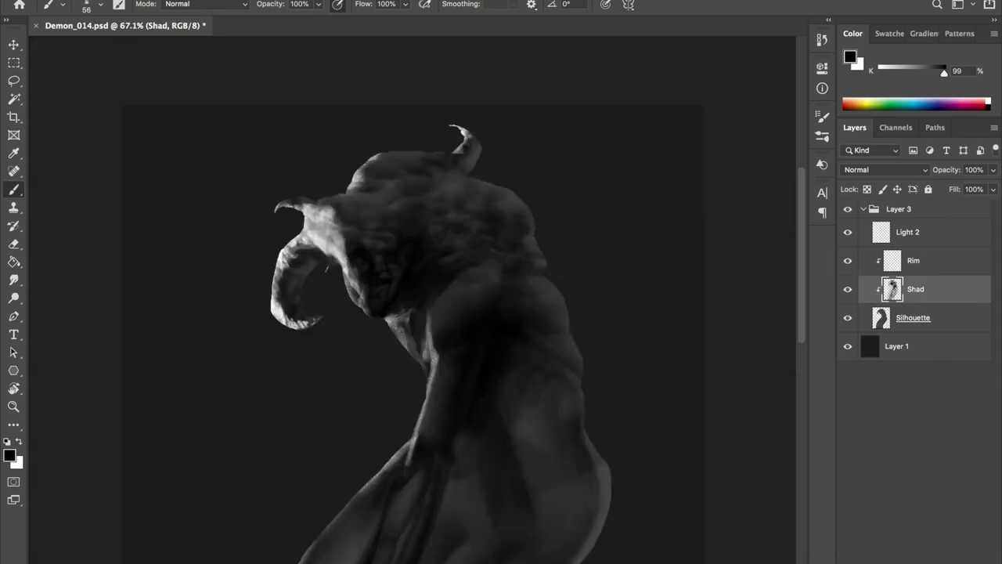
key(h)
key(h)
key(h)
Show the Rim layer again, make it active, and set its opacity to 34%
click(847, 260)
click(865, 251)
key(3)
key(4)
scroll(626, 206, down, 4)
scroll(537, 212, up, 5)
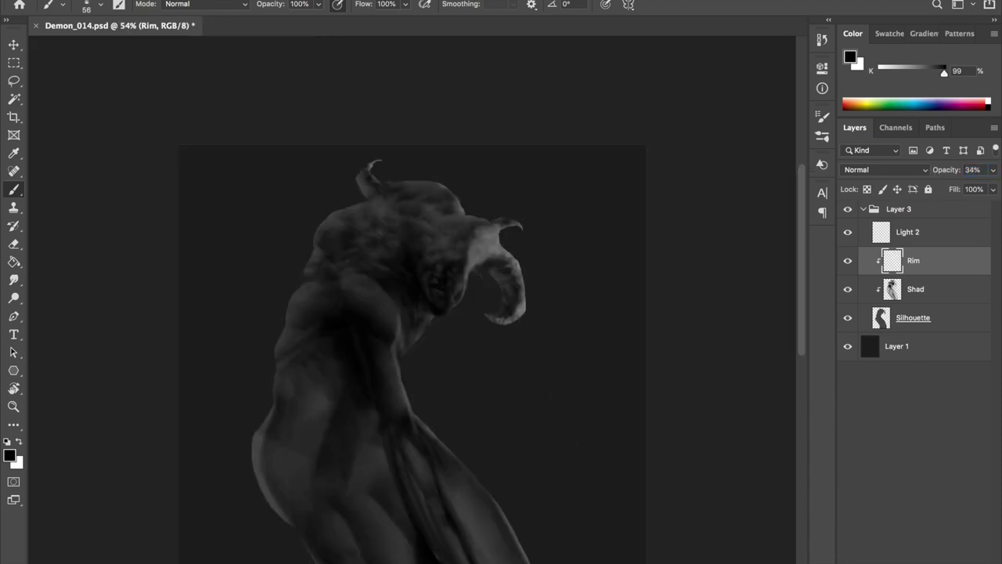
scroll(537, 212, down, 1)
scroll(573, 211, up, 2)
scroll(510, 123, down, 5)
scroll(376, 212, up, 2)
Return to the Shad layer and darken the edge of the demon's neck
key(alt+bracketleft)
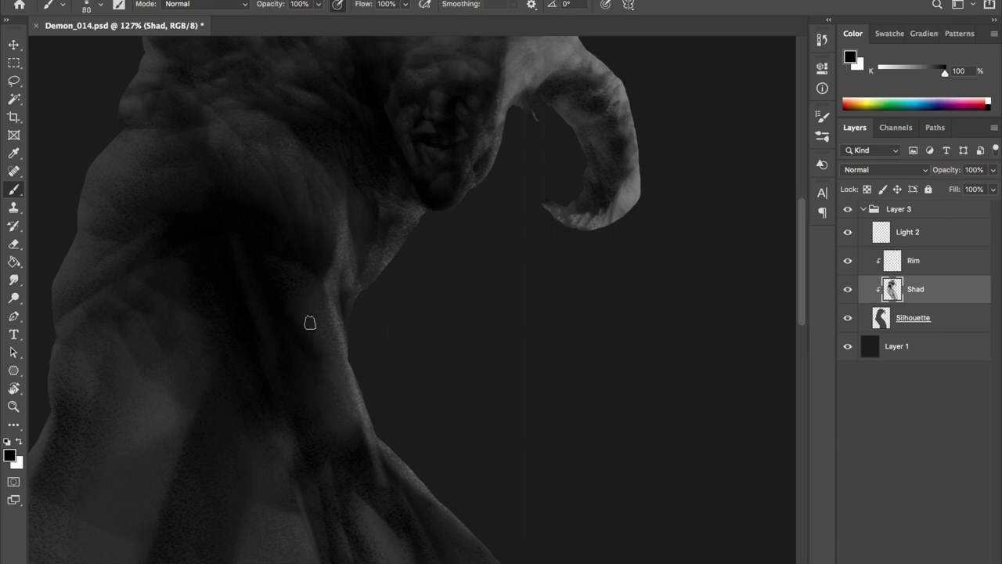
drag(340, 358, 344, 430)
alt+click(257, 294)
scroll(309, 143, up, 3)
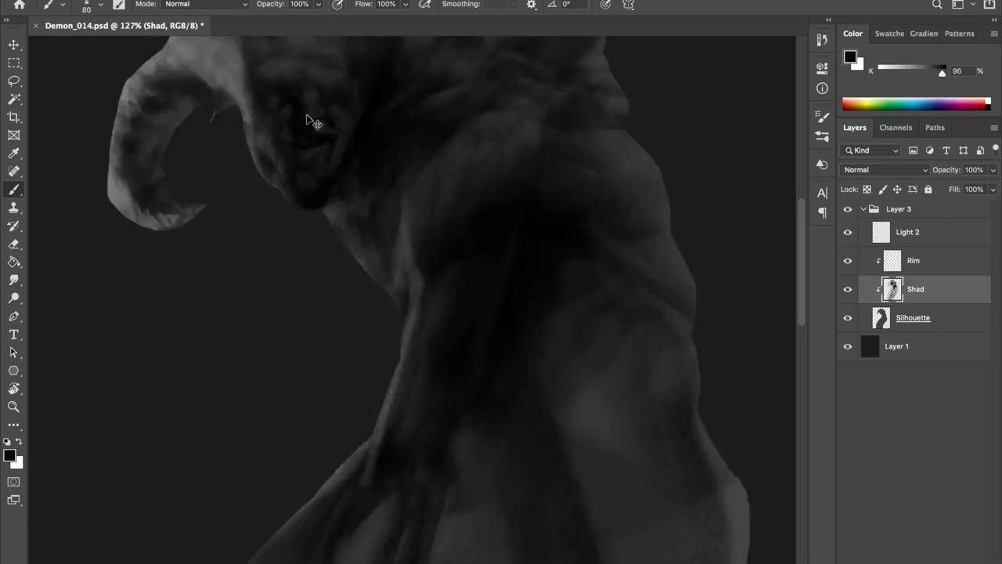
scroll(454, 148, down, 5)
scroll(295, 177, up, 3)
scroll(401, 188, down, 2)
Sample a mid grey from the shoulder, save, and enlarge the brush to about 115 px
alt+click(401, 188)
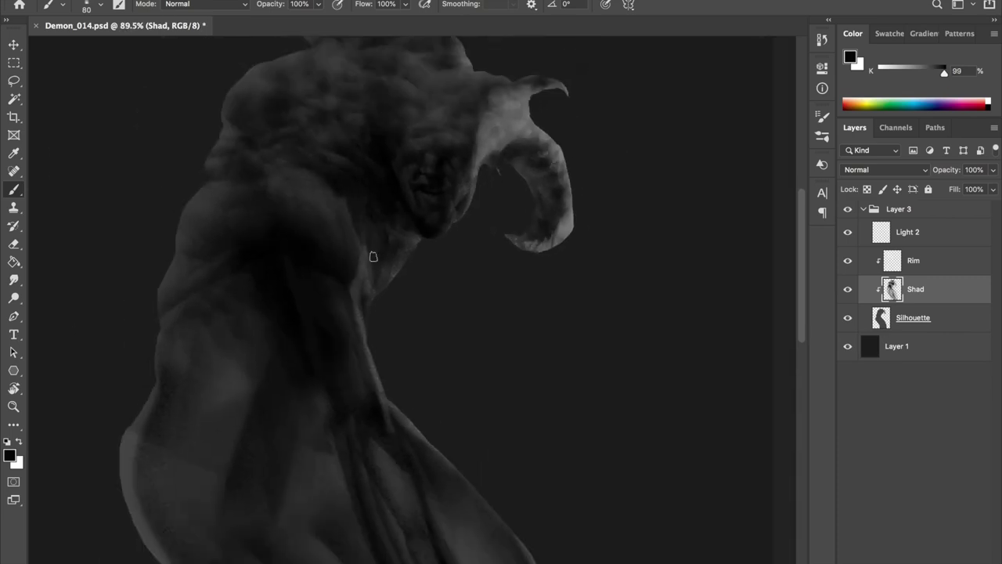
key(h)
key(h)
key(h)
key(h)
key(h)
key(h)
key(h)
key(ctrl+s)
key(h)
drag(362, 186, 368, 188)
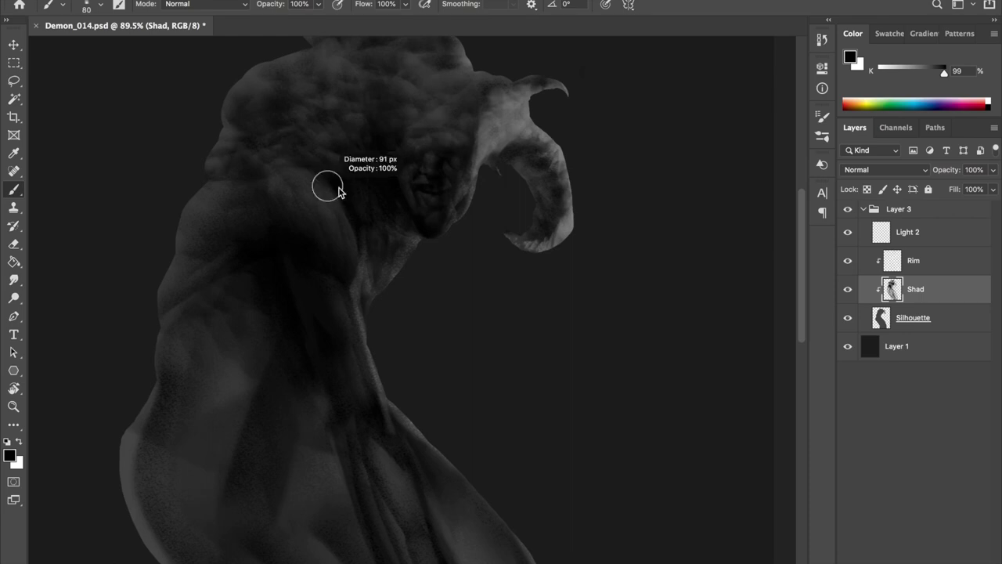
key(h)
click(869, 263)
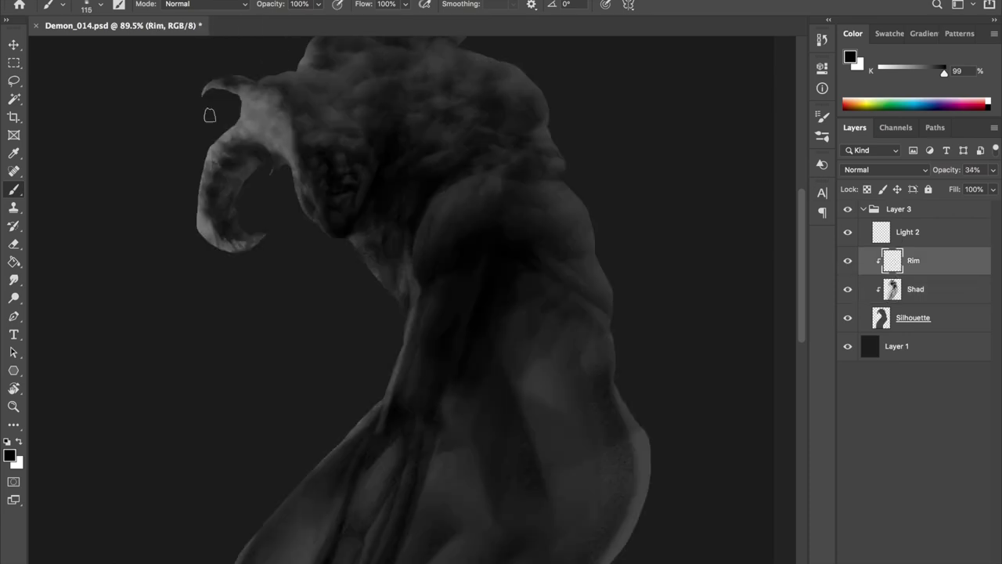
Brighten the rim light down the demon's neck, mirroring the view to check lighting
drag(429, 249, 415, 301)
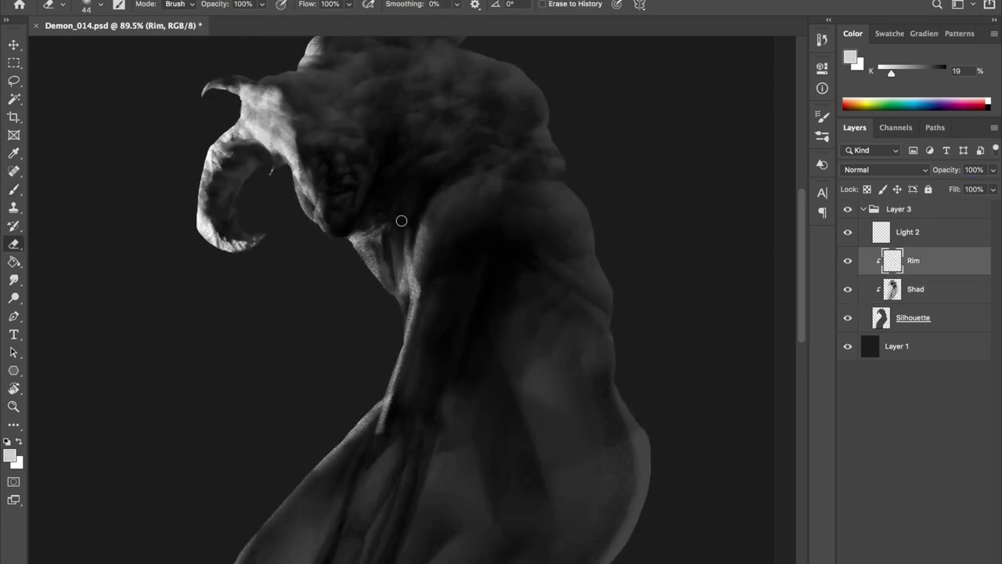
mouse_move(413, 231)
mouse_down()
mouse_move(423, 321)
mouse_move(404, 393)
mouse_up()
key(h)
key(h)
key(h)
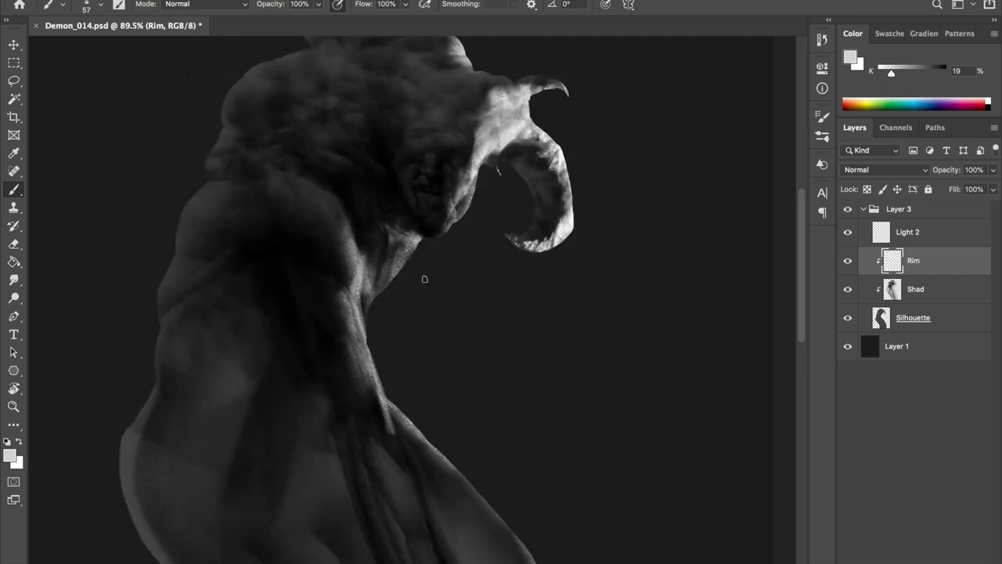
key(h)
scroll(434, 276, down, 2)
scroll(433, 276, up, 4)
Paint bright rim-light strokes along the neck, alternating eraser and brush
key(e)
scroll(434, 276, down, 2)
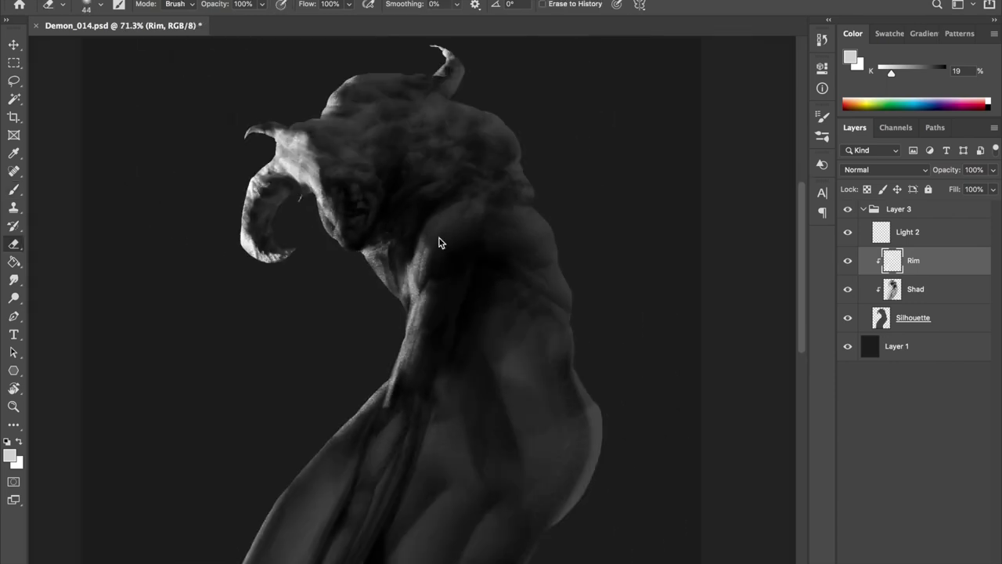
key(h)
scroll(418, 195, up, 3)
key(b)
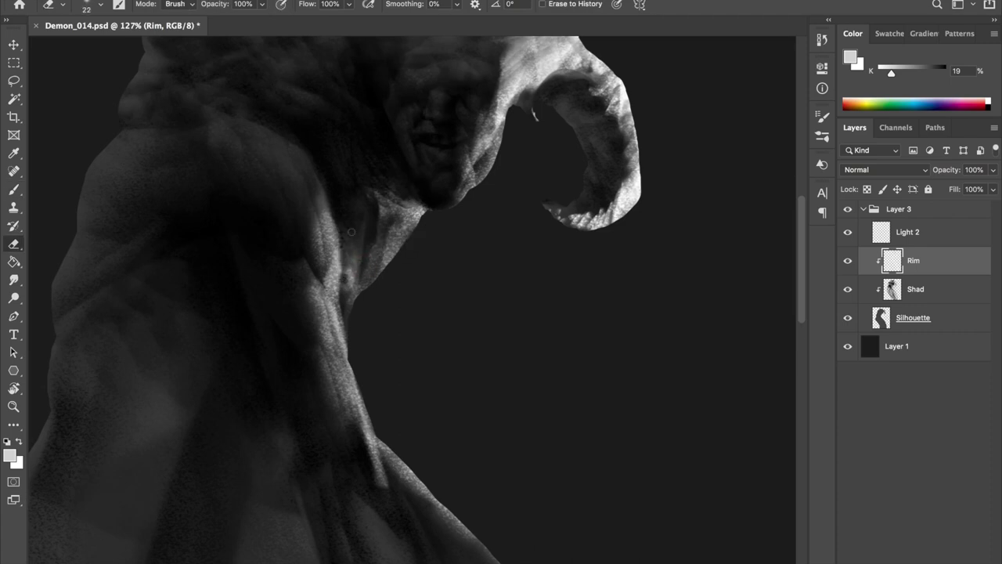
drag(349, 293, 378, 237)
scroll(379, 237, down, 3)
key(h)
key(h)
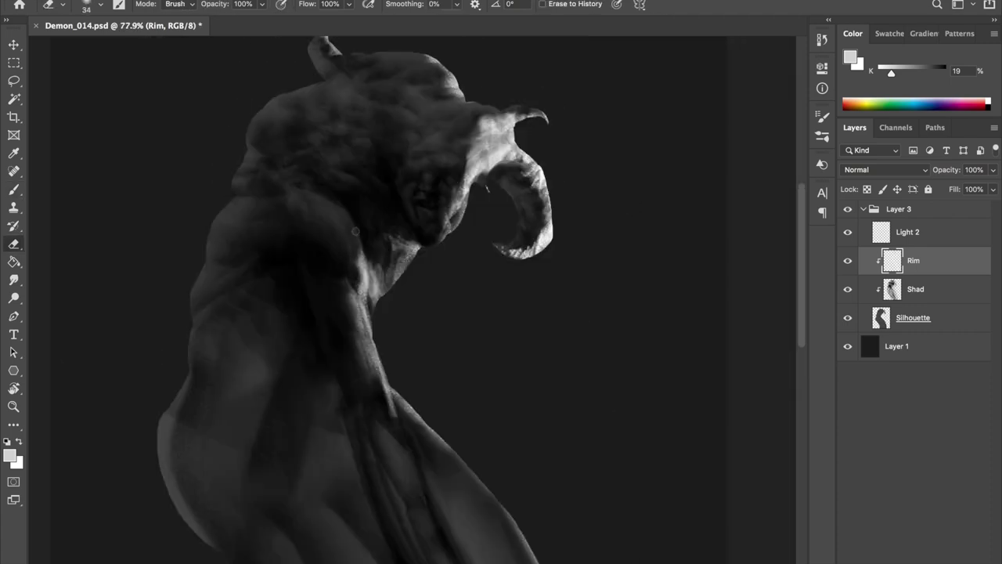
drag(364, 295, 349, 239)
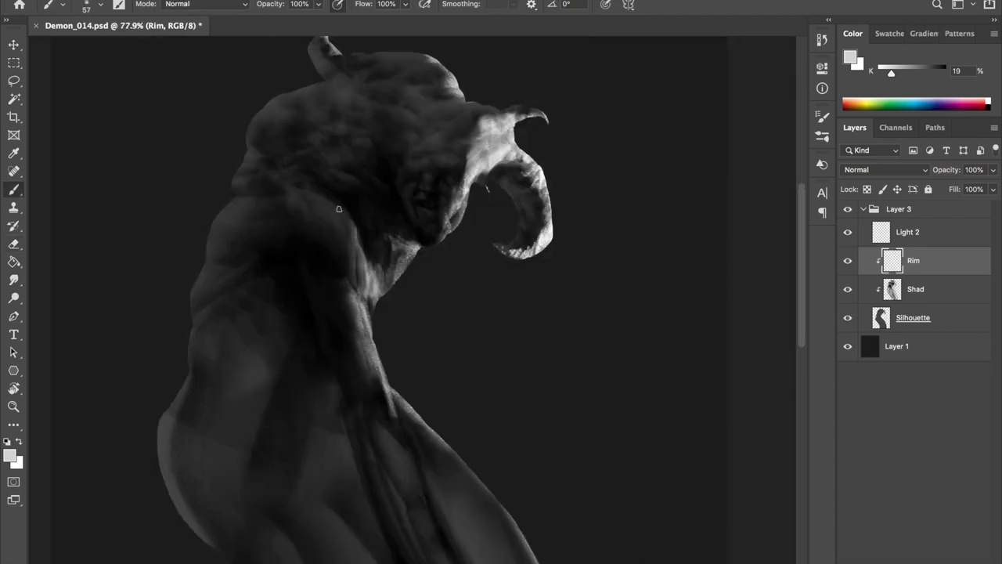
Refine the neck rim light by toggling eraser and brush, mirroring to check proportions
key(e)
key(h)
key(b)
key(e)
key(b)
key(h)
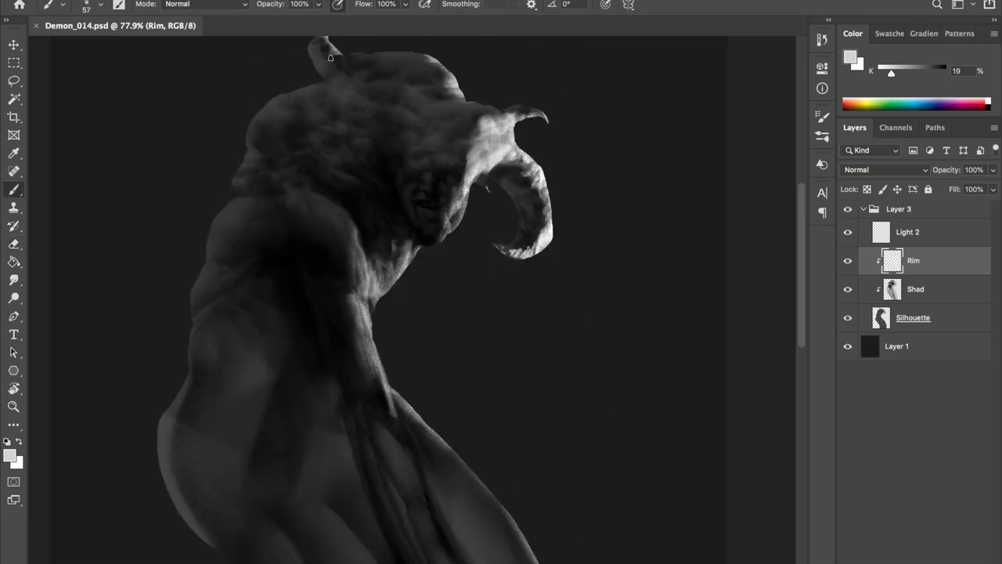
key(e)
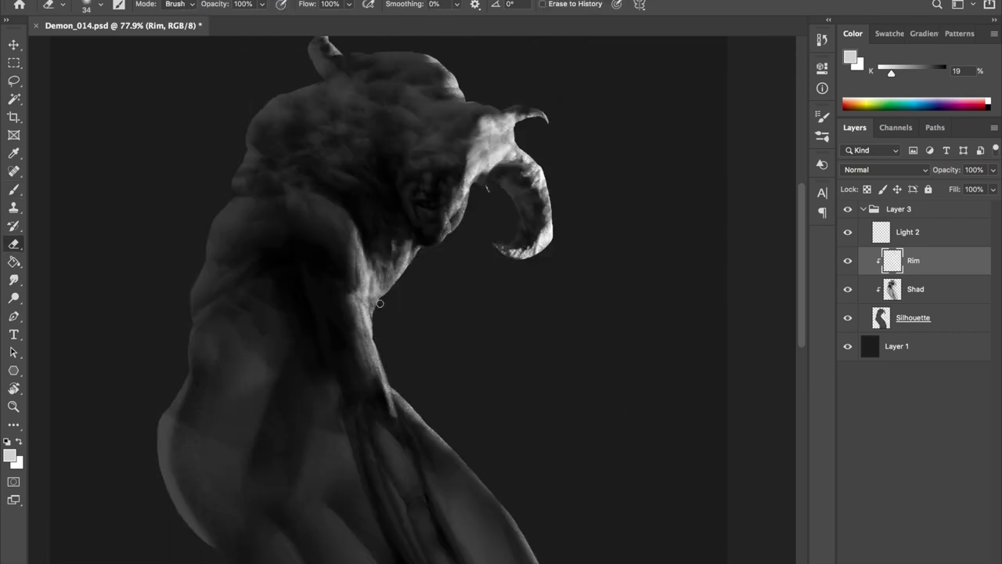
key(h)
scroll(392, 157, down, 3)
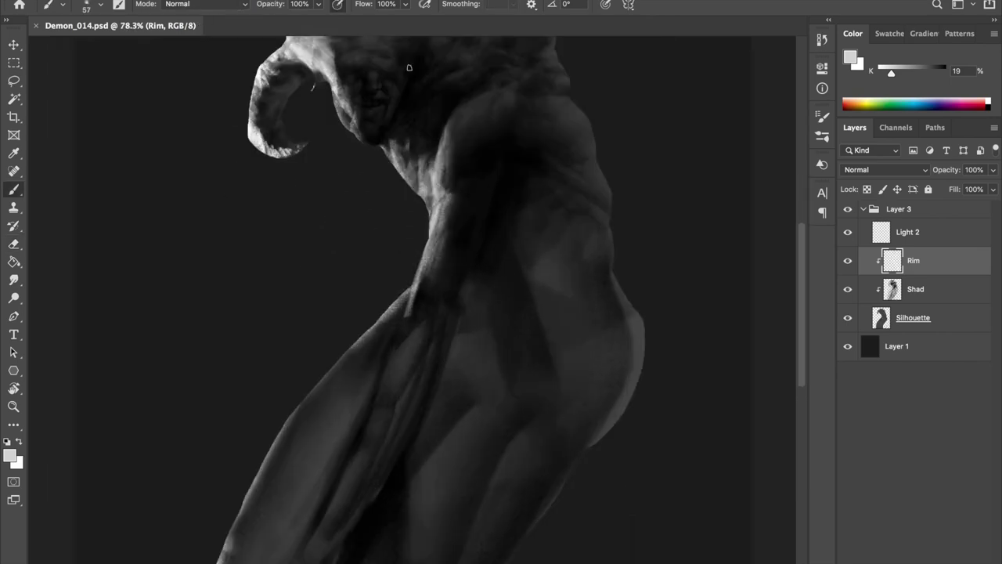
Switch back to the brush and save the painting as Demon_014.psd
key(h)
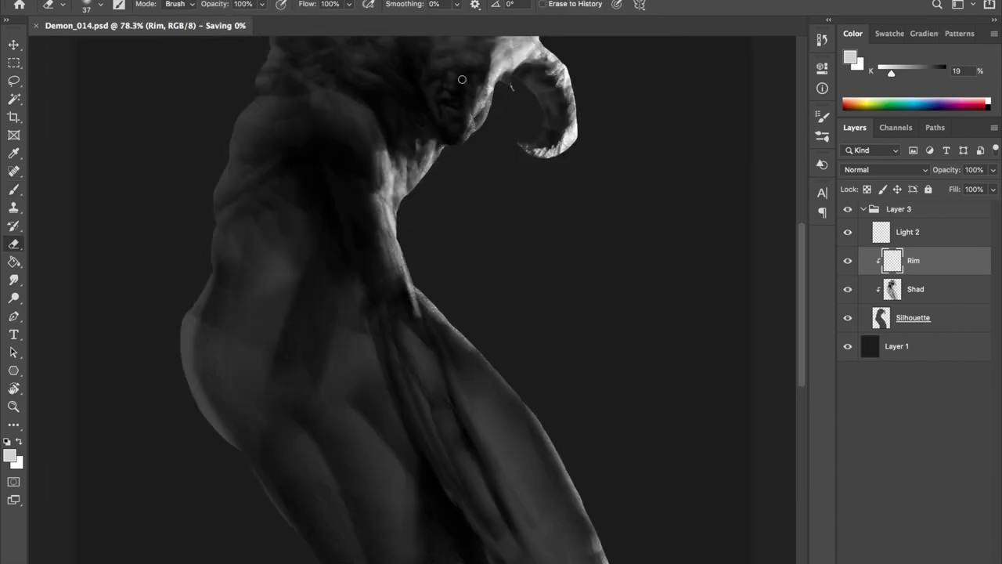
scroll(459, 81, down, 2)
key(b)
key(ctrl+s)
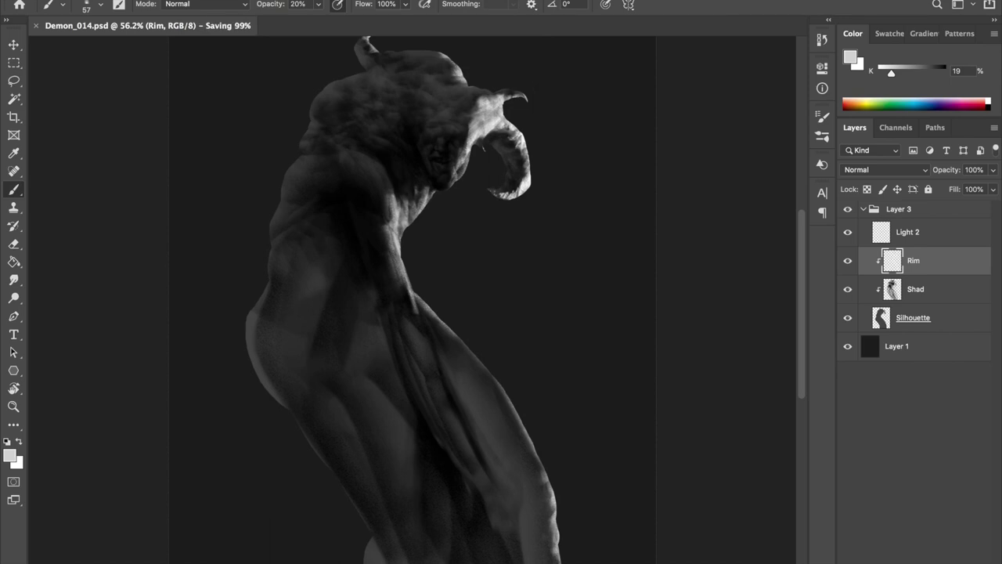
scroll(421, 256, down, 2)
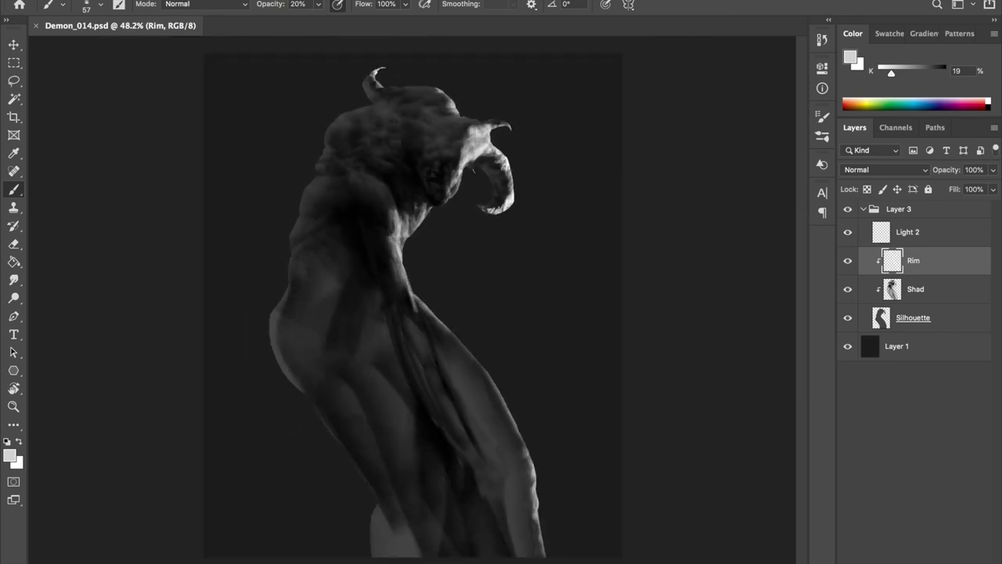
Select the Shad layer and set the paint colour to black
click(892, 289)
scroll(358, 99, up, 3)
key(d)
scroll(411, 171, up, 1)
Set the brush to 100% opacity, enlarge it, and add a new layer clipped above Shad
key(0)
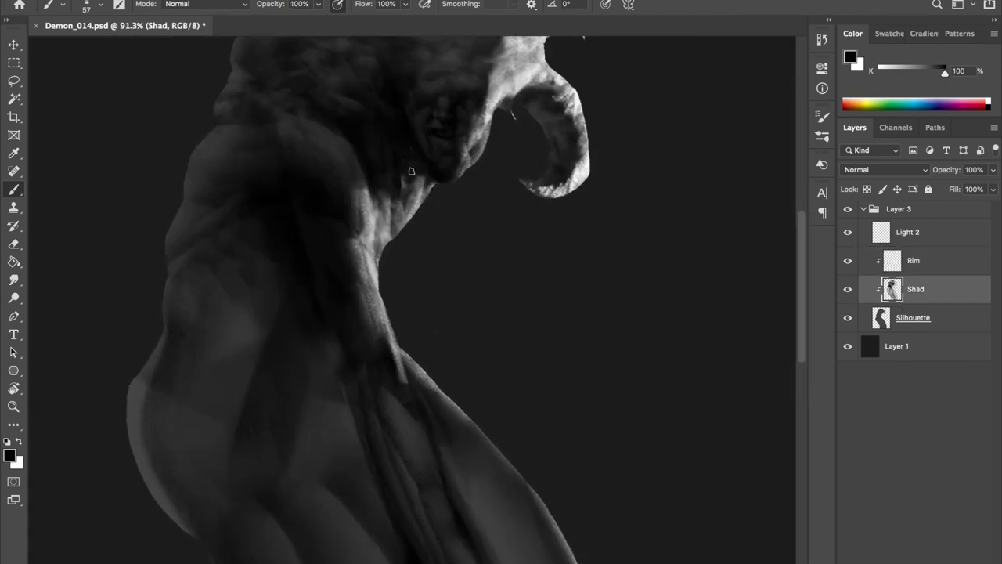
scroll(411, 171, up, 3)
key(bracketright)
key(bracketright)
key(bracketright)
key(ctrl+shift+n)
text($)
key(Return)
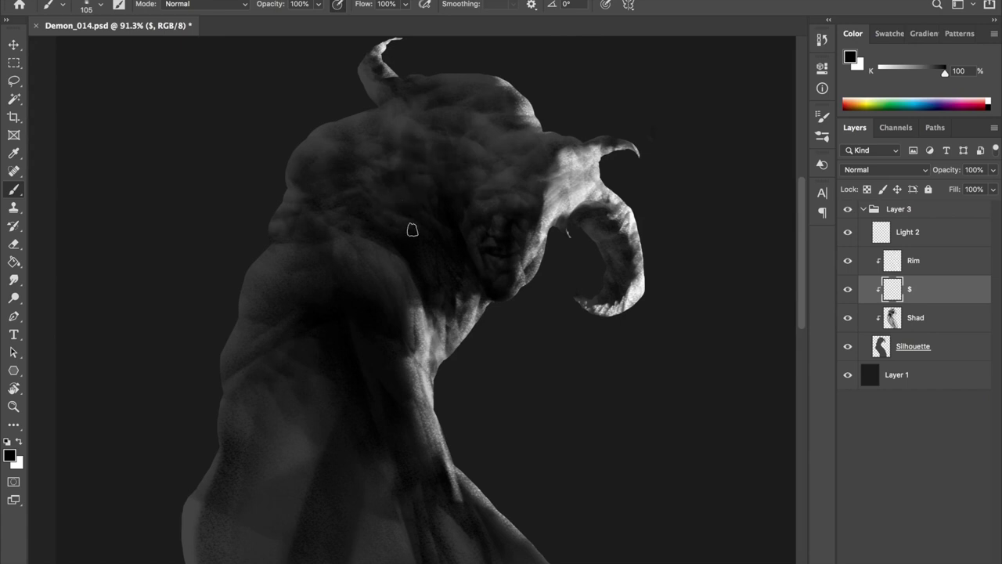
Paint soft dark shadow over the top of the demon's head and save
drag(433, 157, 399, 180)
drag(406, 114, 447, 133)
key(h)
scroll(494, 197, down, 2)
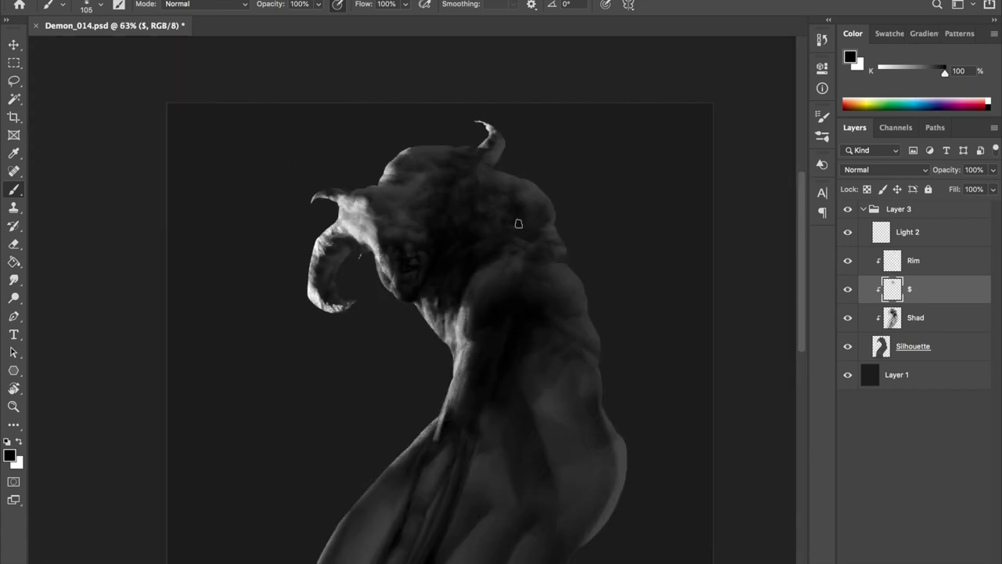
key(h)
alt+click(394, 163)
key(ctrl+s)
Lower the new shadow layer's opacity and merge it down into Shad
drag(926, 169, 650, 267)
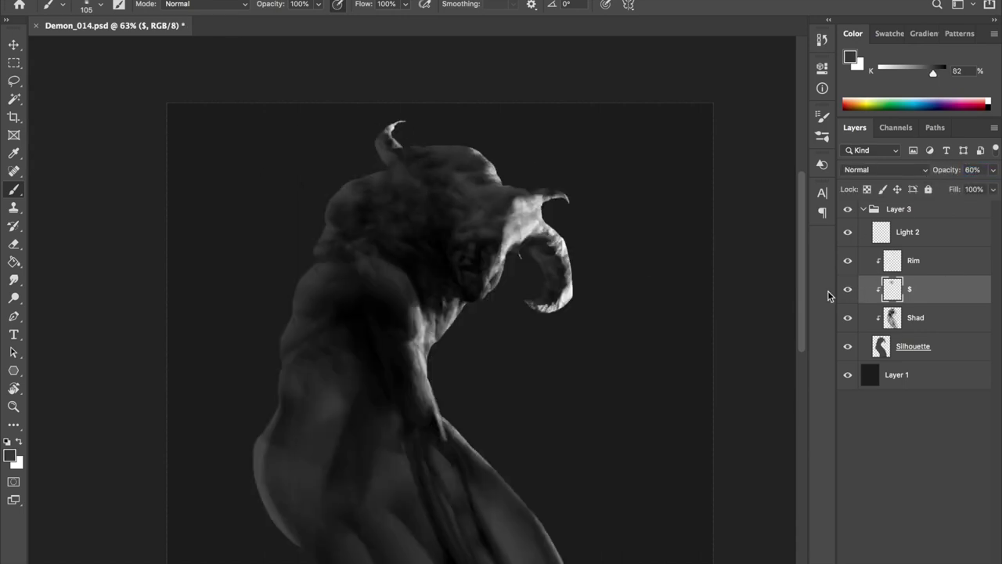
scroll(539, 335, up, 2)
key(ctrl+e)
scroll(618, 300, up, 3)
scroll(390, 191, up, 2)
Paint dark shadow across the neck and shoulder, checking it mirrored and full screen
alt+click(287, 243)
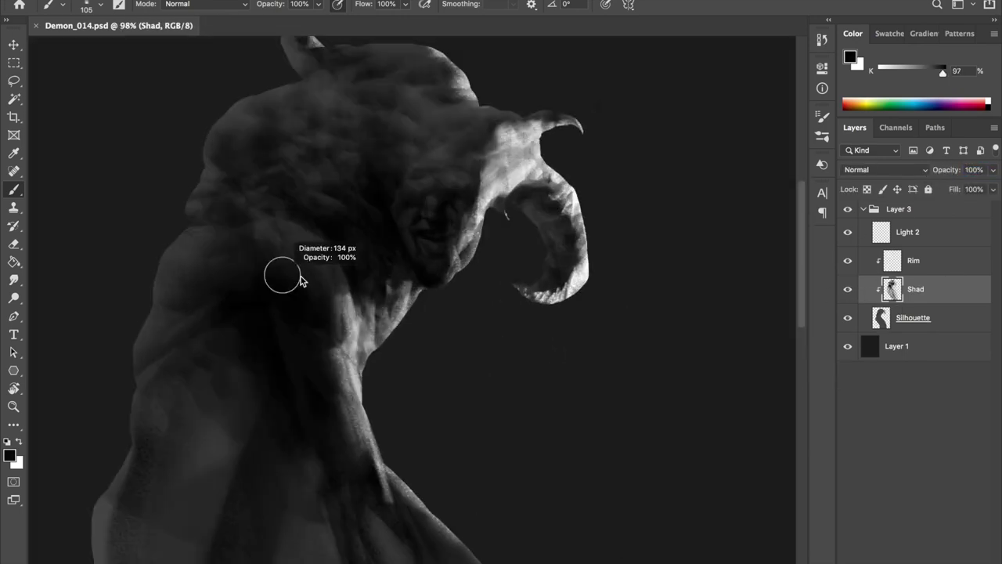
drag(268, 248, 310, 259)
alt+click(320, 237)
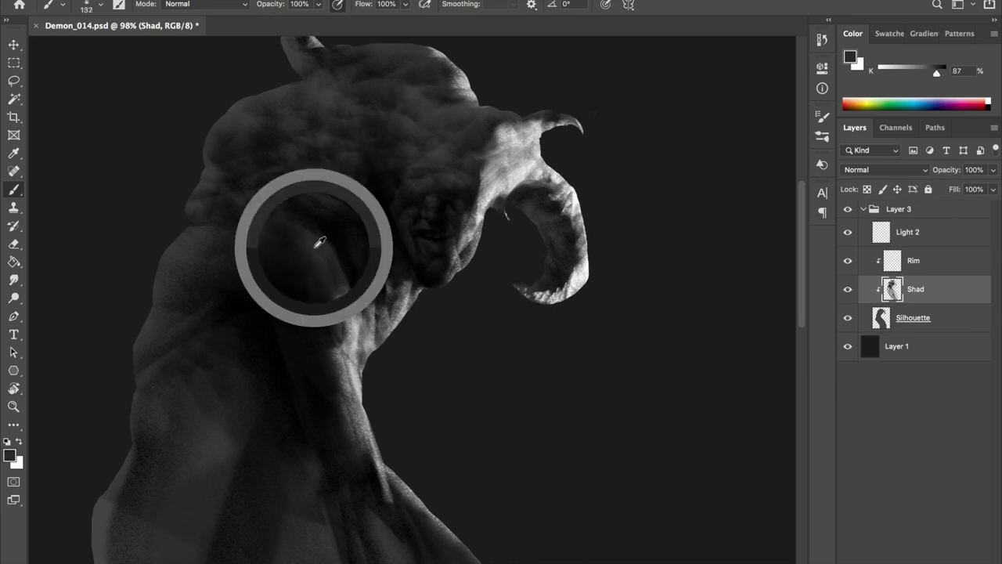
key(h)
key(h)
scroll(308, 140, down, 1)
scroll(308, 140, down, 2)
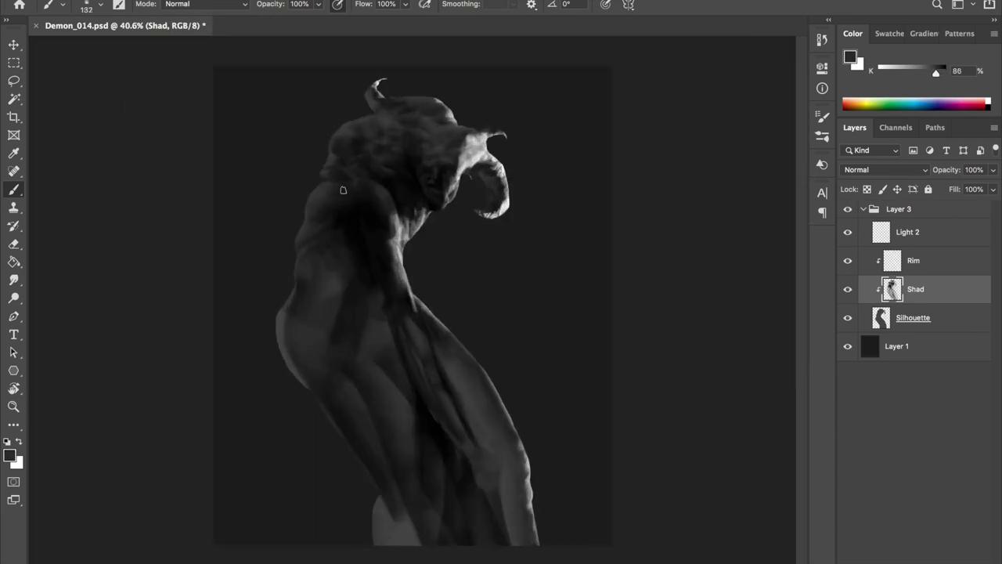
key(f)
key(f)
key(h)
key(h)
key(f)
scroll(417, 111, up, 1)
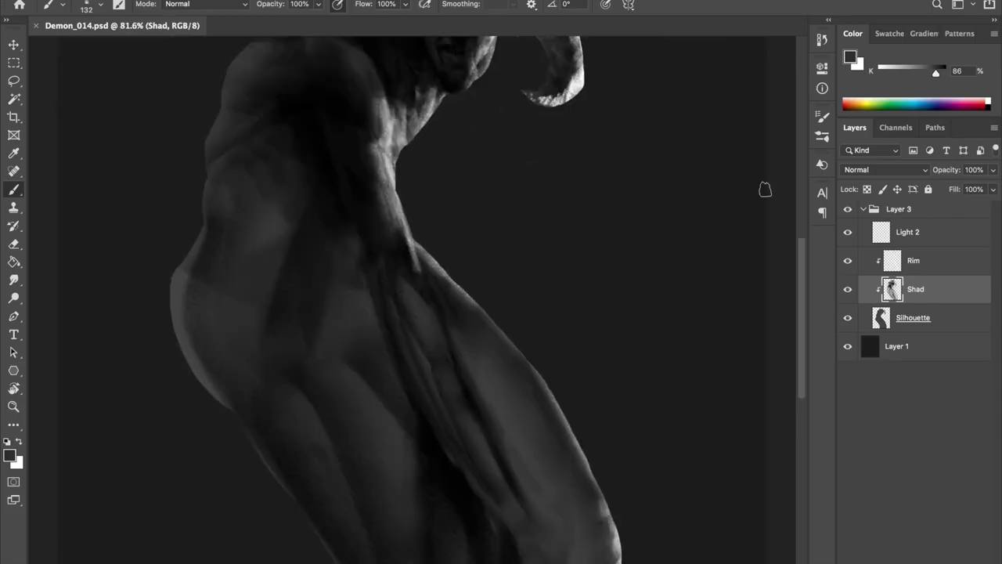
scroll(399, 157, up, 1)
scroll(324, 168, down, 2)
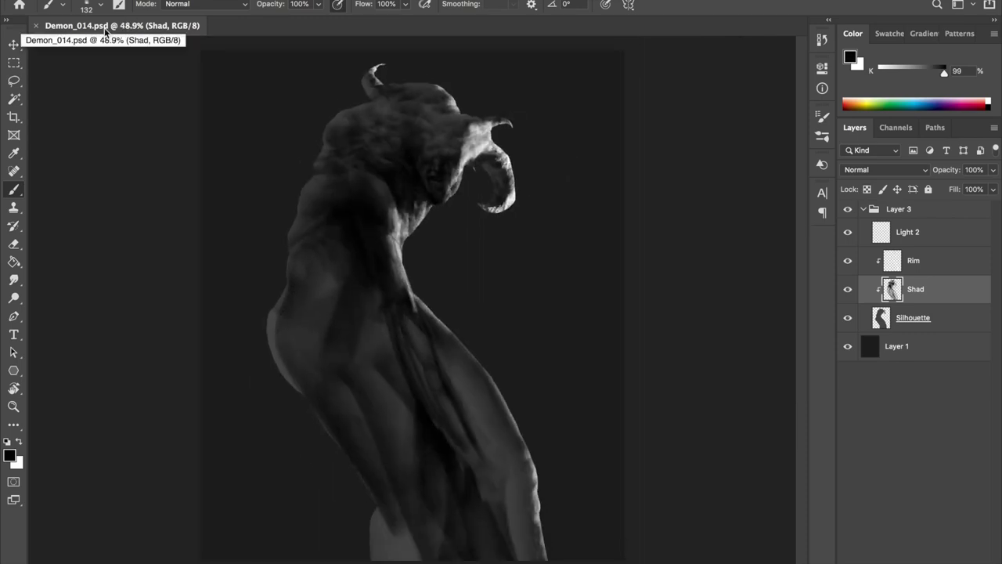
Hide the Rim layer to darken the abdomen shadows, then show and select Rim again
click(848, 260)
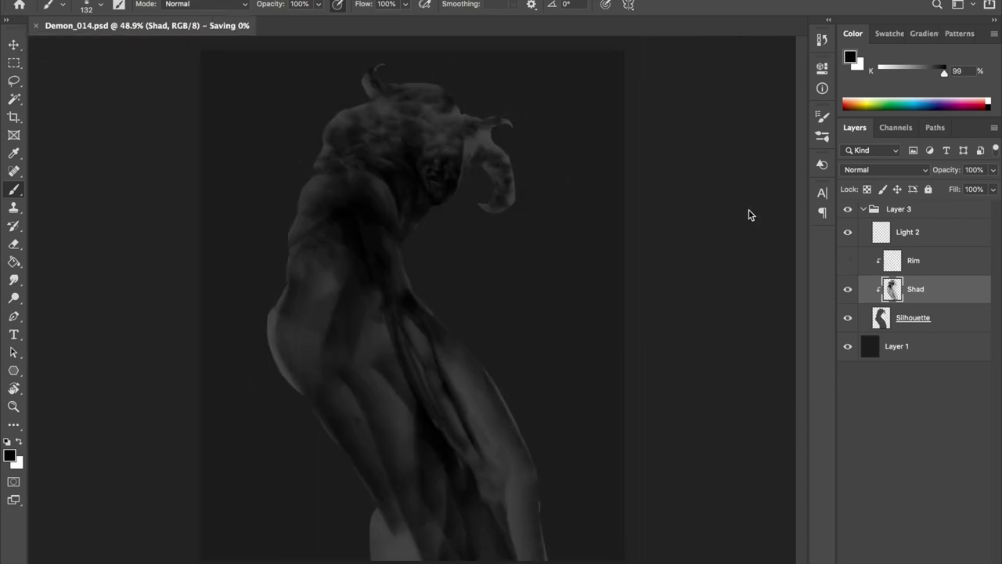
key(bracketright)
key(bracketright)
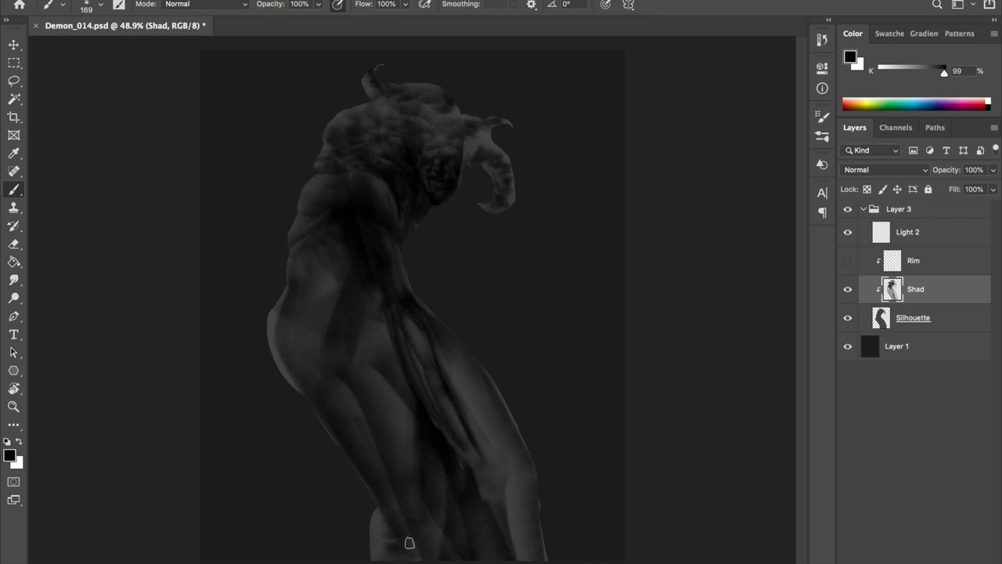
drag(407, 369, 366, 403)
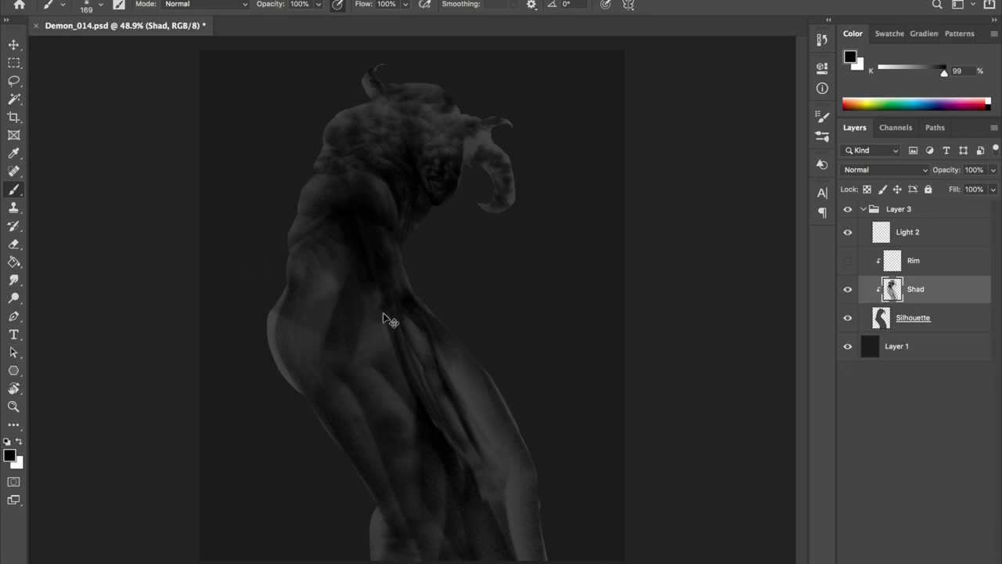
click(848, 260)
click(920, 260)
key(e)
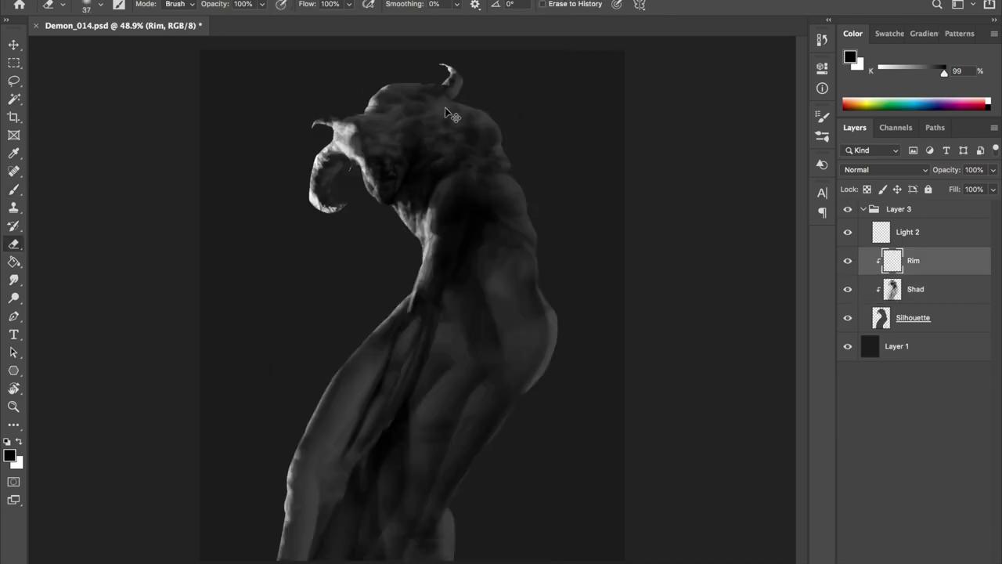
Save the file, then darken the lit area at the horn base with black on the Shad layer
key(b)
key(ctrl+s)
alt+click(474, 144)
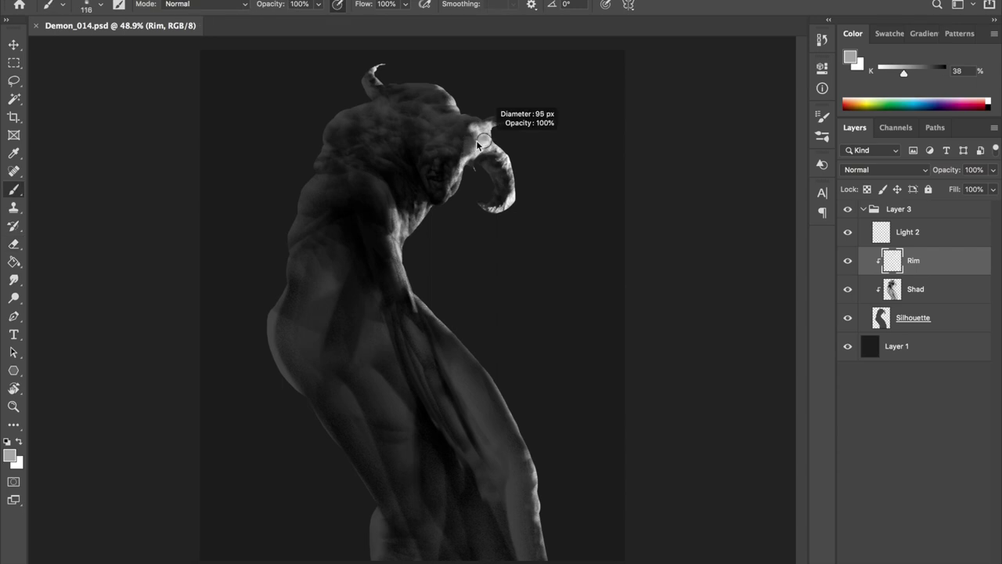
key(ctrl+s)
key(alt+[)
scroll(418, 257, up, 5)
key(d)
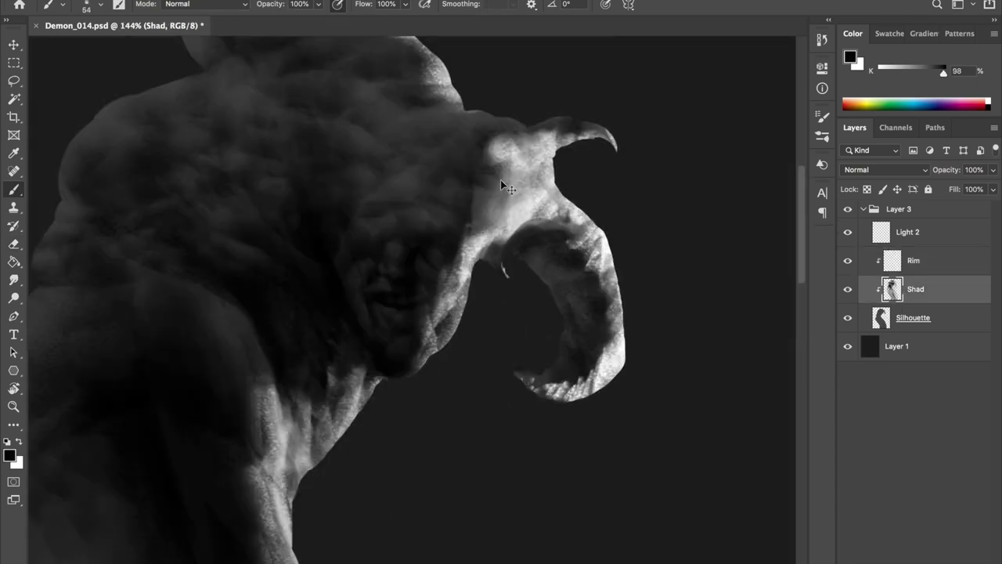
mouse_move(498, 209)
mouse_down()
mouse_move(501, 168)
mouse_move(498, 216)
mouse_up()
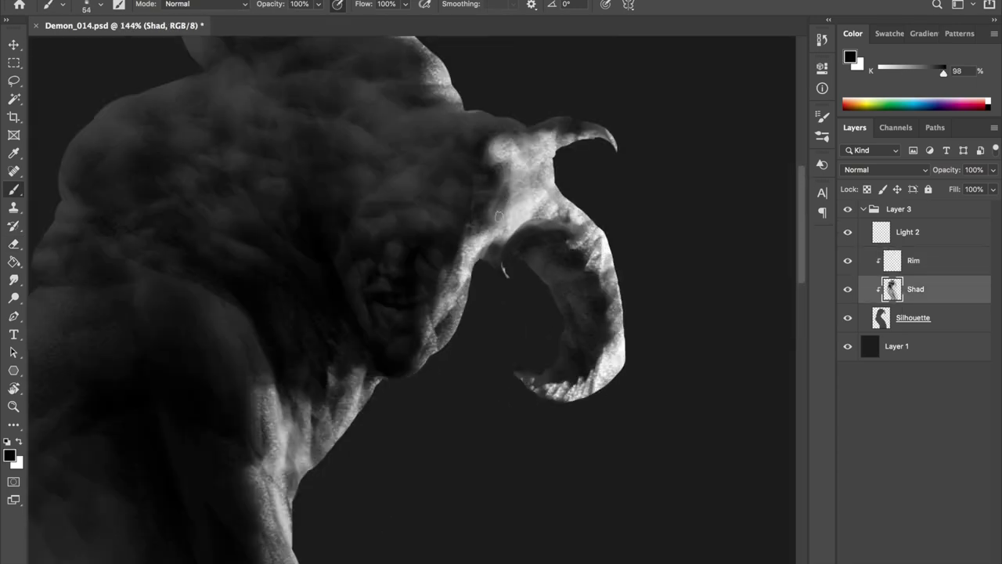
Back on the Rim layer, brighten the horn base with a light grey stroke
key(alt+])
key(e)
key(b)
alt+click(510, 200)
mouse_move(501, 171)
mouse_down()
mouse_move(485, 231)
mouse_move(501, 219)
mouse_up()
key(e)
key(b)
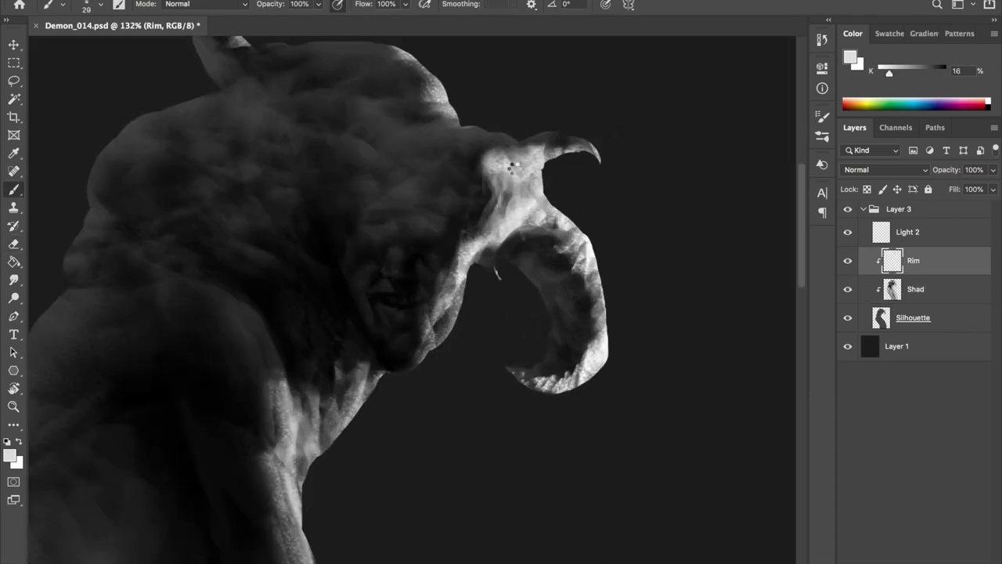
Knock back and soften the rim light near the horn, checking it in a mirrored view
key(e)
key(b)
mouse_move(243, 223)
mouse_down()
mouse_move(247, 254)
mouse_move(260, 205)
mouse_move(250, 233)
mouse_move(262, 243)
mouse_up()
key(e)
key(b)
key(e)
key(b)
key(h)
key(e)
key(ctrl+minus)
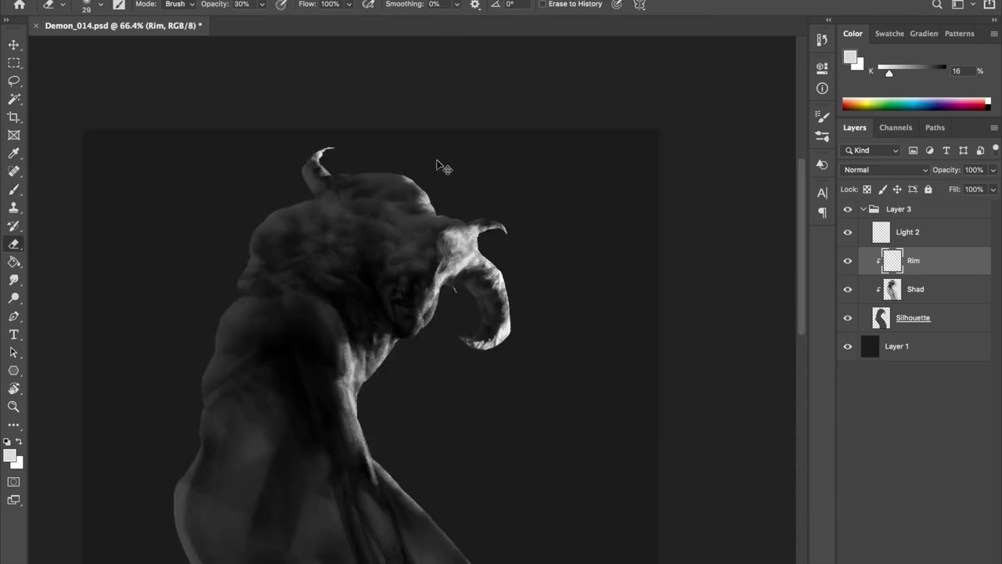
scroll(441, 247, up, 5)
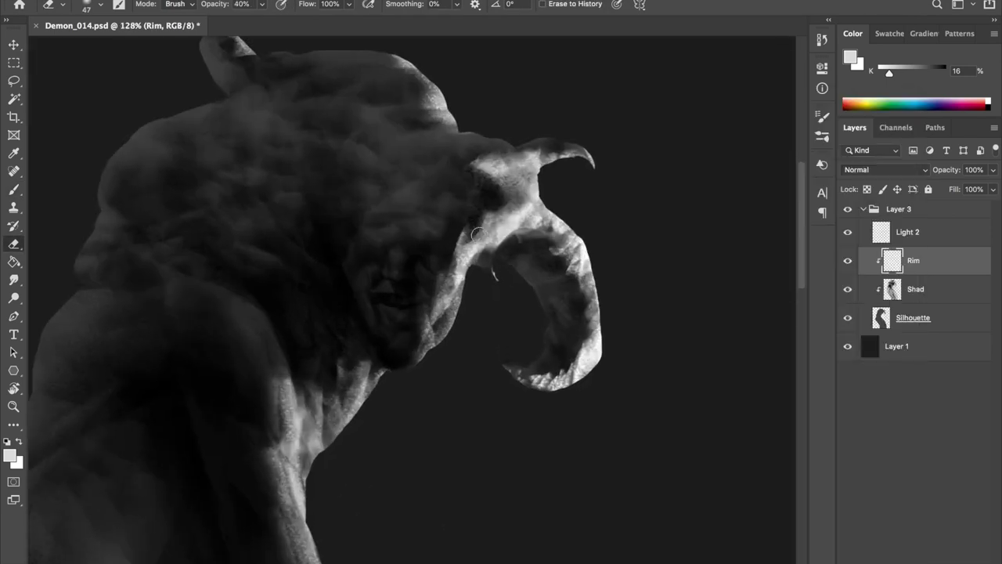
Paint bright rim light along the horn base with an enlarged brush, checking it mirrored
key(b)
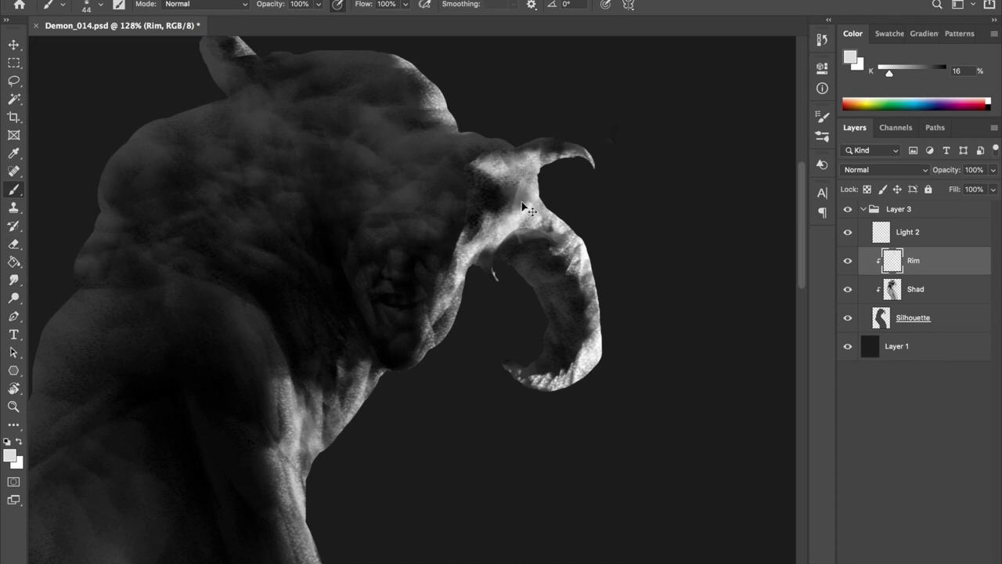
drag(501, 196, 466, 235)
drag(482, 180, 442, 266)
key(h)
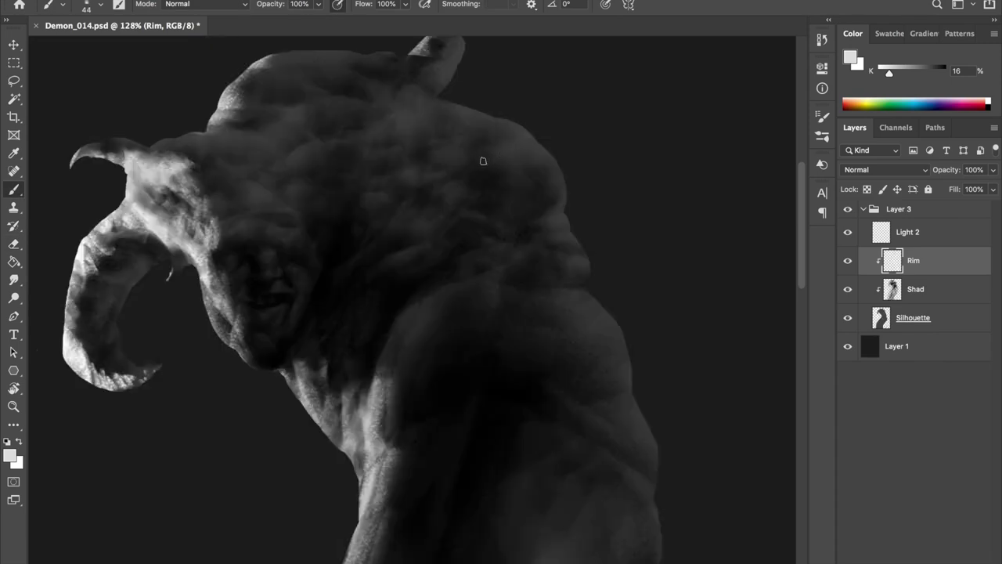
scroll(313, 235, down, 1)
right_click(200, 90)
key(Escape)
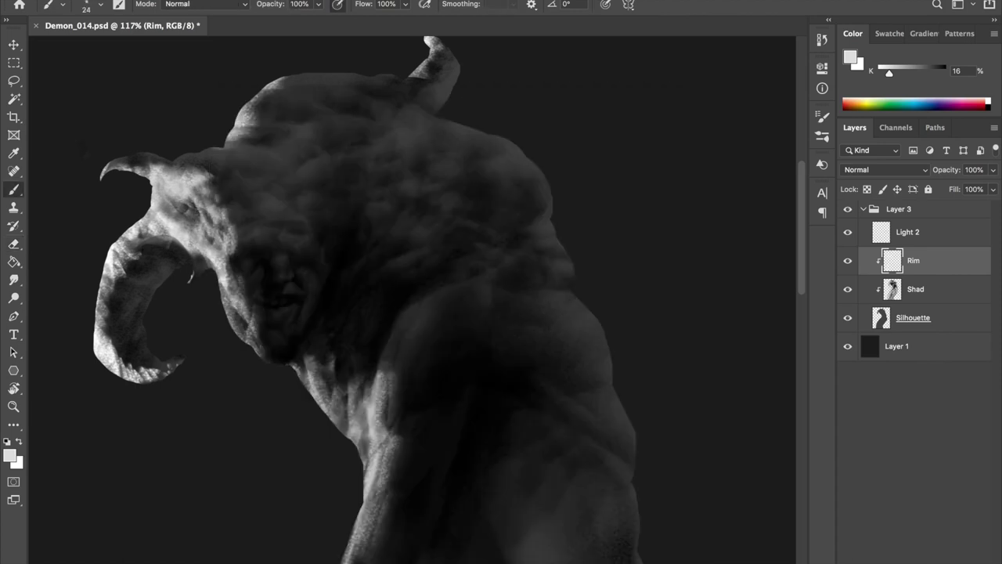
key(h)
key(e)
key(b)
Brighten the horn base and head edge with light grey, shrinking the brush to 32 px
key(e)
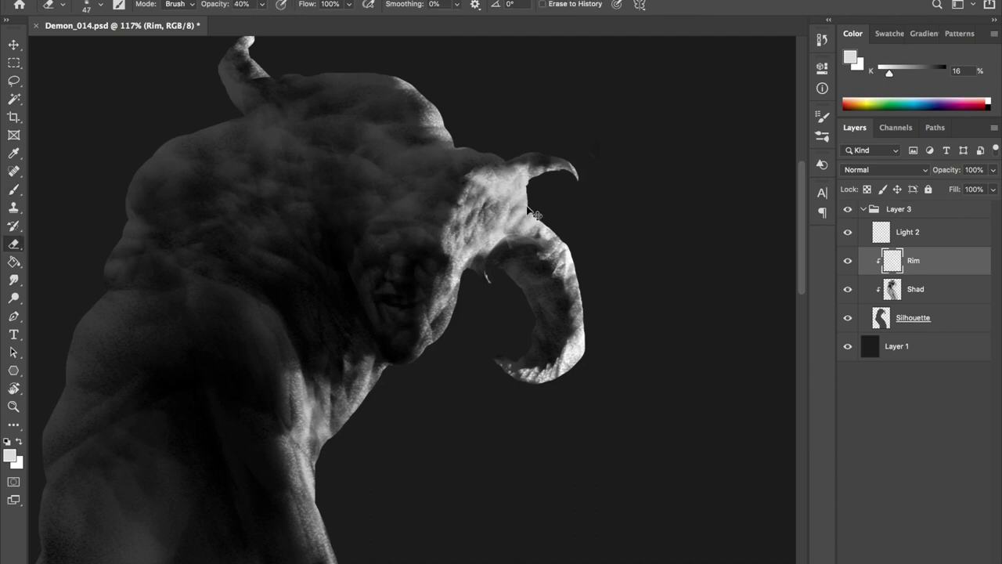
key(b)
key(h)
mouse_move(144, 243)
mouse_down()
mouse_move(199, 195)
mouse_move(231, 207)
mouse_up()
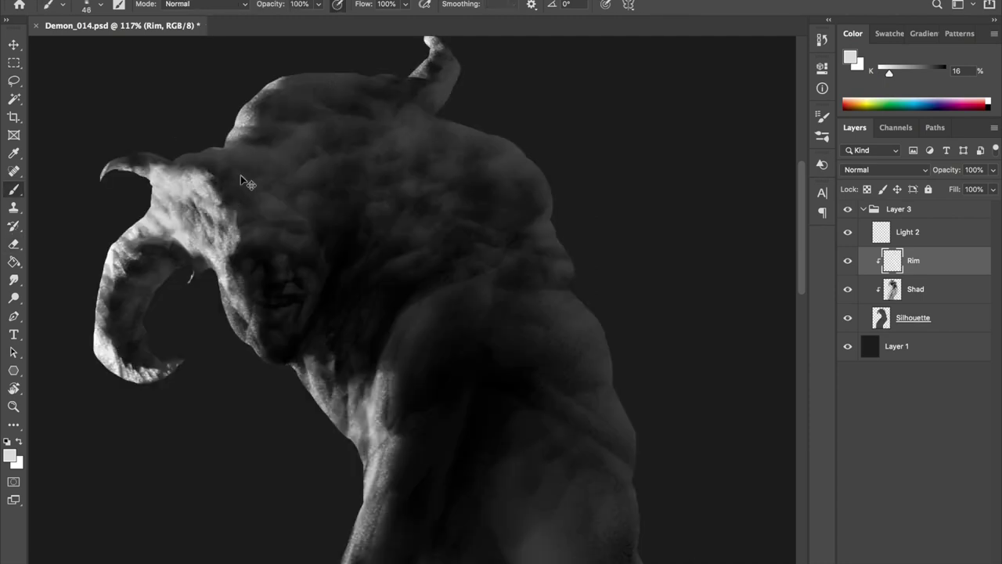
drag(253, 242, 242, 232)
key(h)
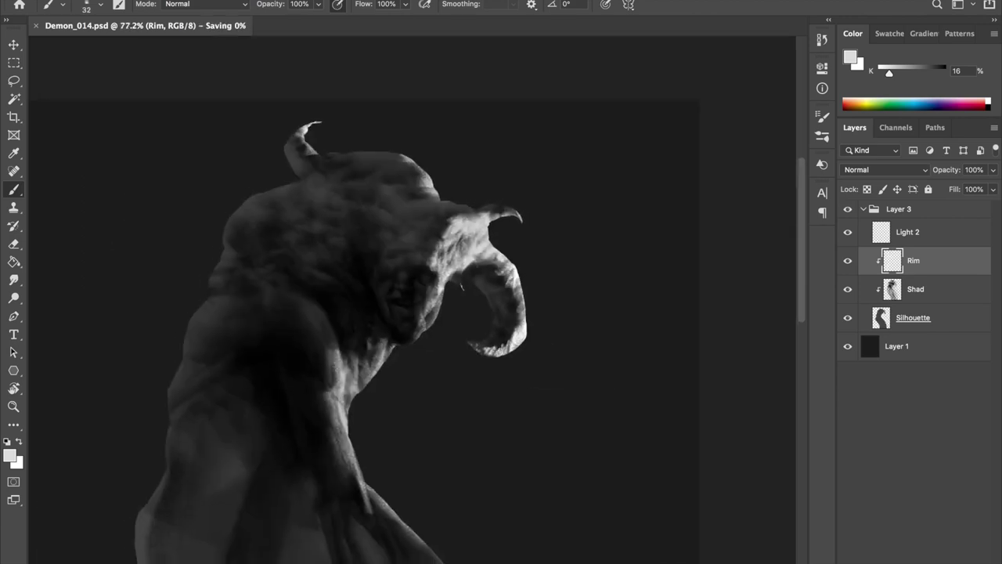
Flip the view back and forth to compare the rim-lit horn and head
scroll(454, 314, up, 3)
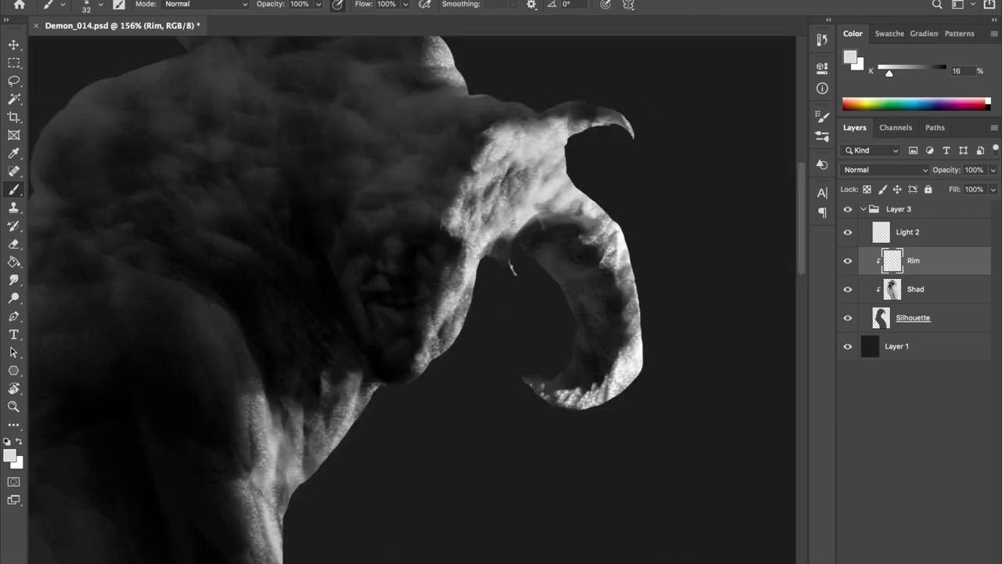
key(h)
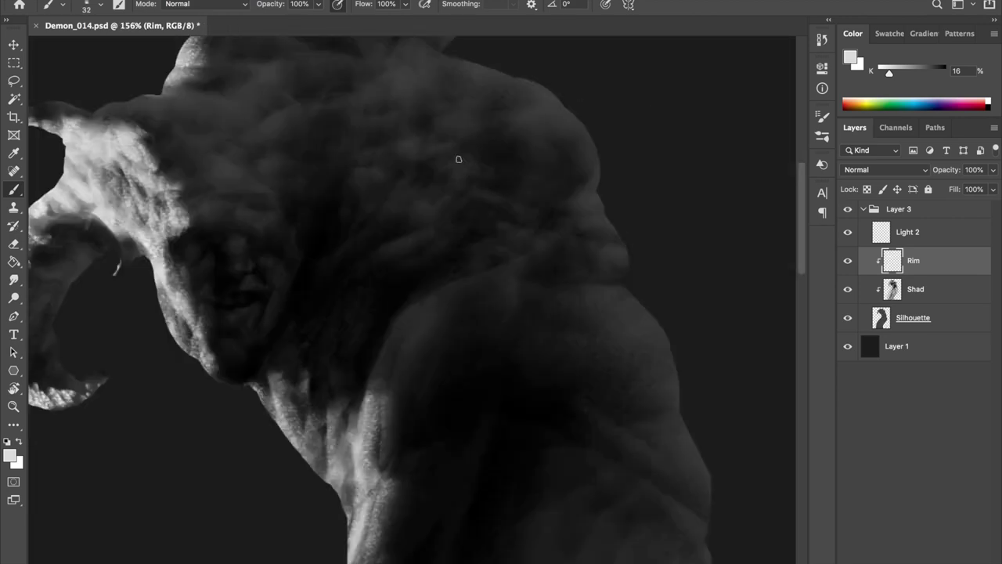
scroll(450, 173, down, 3)
key(h)
key(h)
scroll(357, 111, down, 1)
key(h)
scroll(357, 111, up, 3)
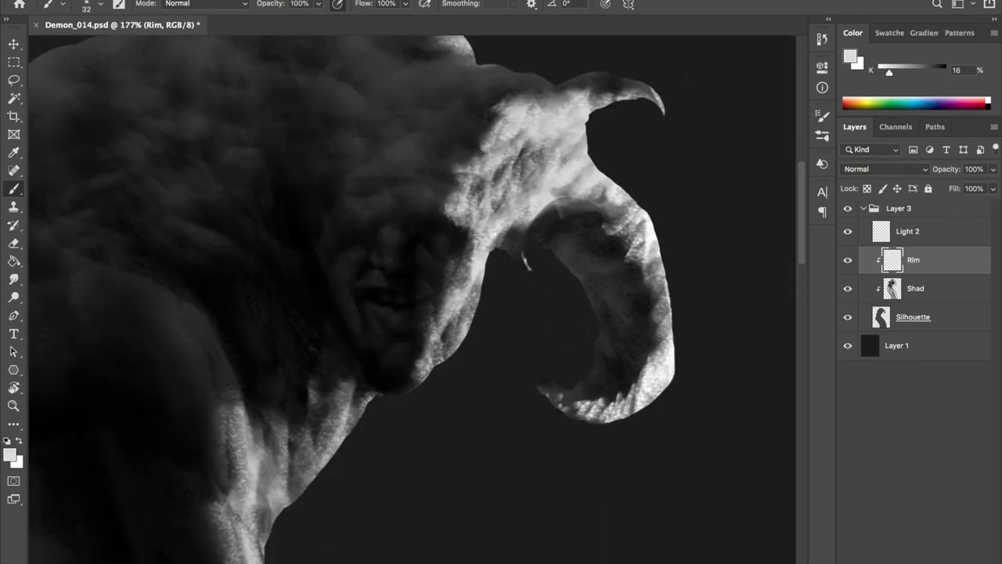
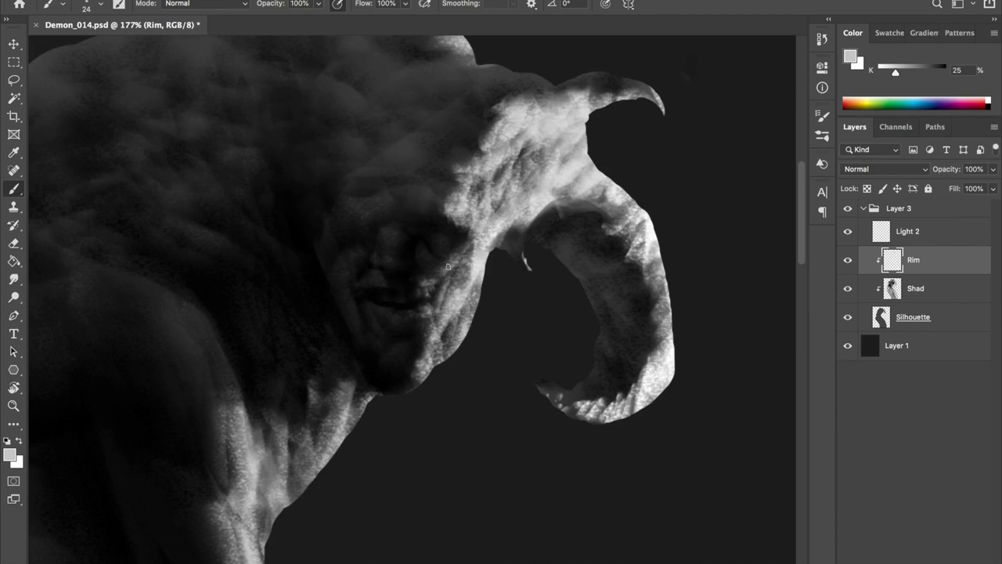
Zoom around and mirror the view to review the demon's face
scroll(440, 296, down, 3)
scroll(454, 229, up, 4)
scroll(454, 229, down, 1)
key(h)
scroll(455, 229, down, 2)
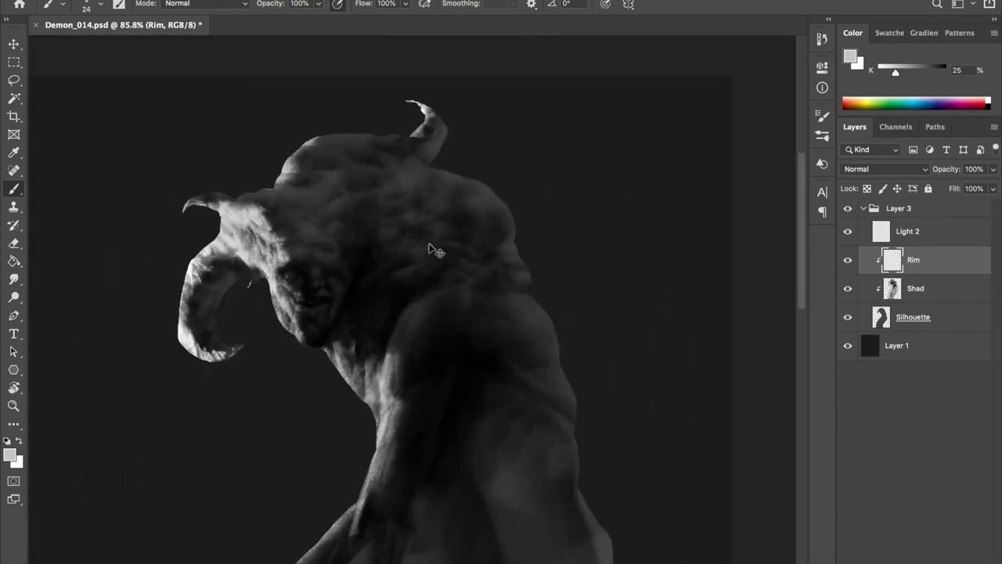
key(h)
scroll(454, 229, up, 2)
scroll(455, 228, up, 2)
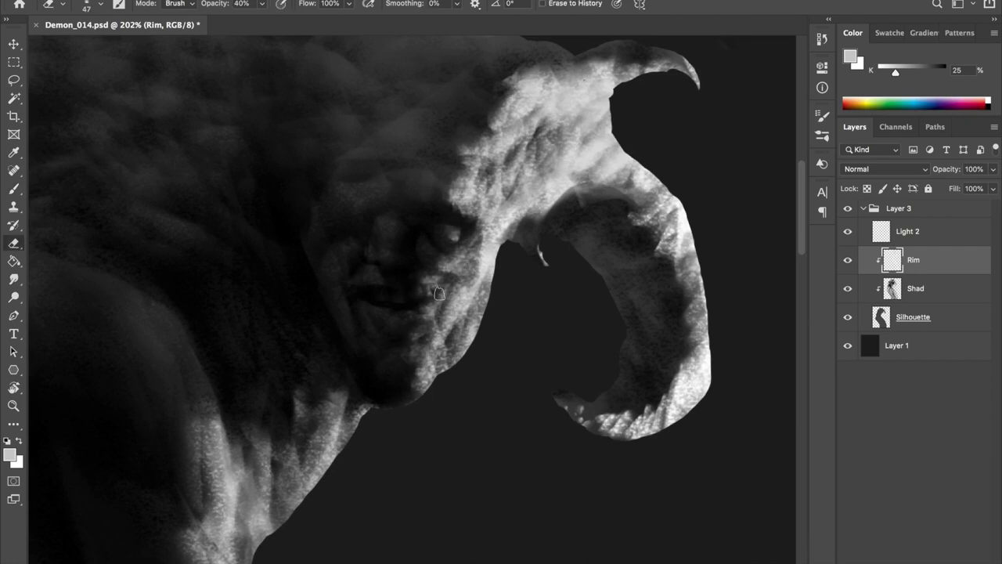
Soften the cheek rim highlight with a 20 px eraser and save
drag(439, 302, 420, 265)
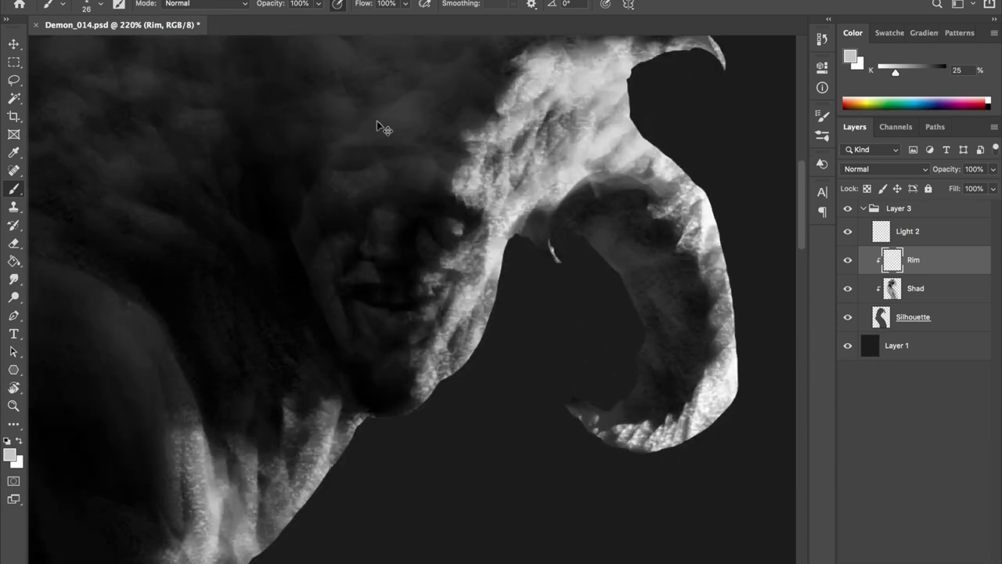
key(e)
right_click(412, 282)
mouse_move(416, 309)
mouse_down()
mouse_move(440, 320)
mouse_move(423, 337)
mouse_up()
scroll(415, 309, down, 3)
key(ctrl+s)
Paint small bright eyes, mirroring the canvas to compare the face, and save
key(ctrl+shift+h)
key(ctrl+shift+h)
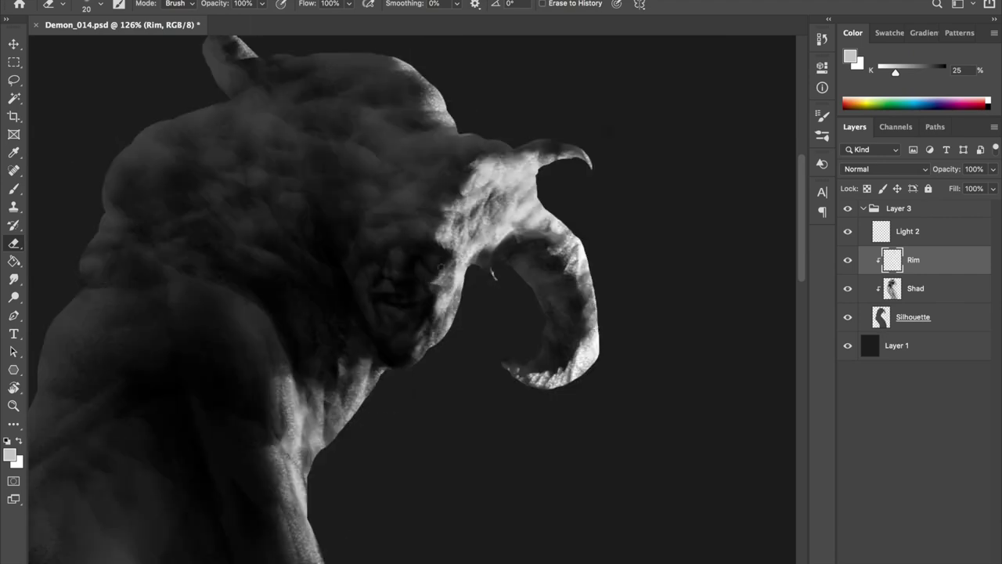
key(ctrl+shift+h)
key(ctrl+shift+h)
key(ctrl+shift+h)
key(ctrl+shift+h)
key(b)
key(ctrl+shift+h)
key(ctrl+shift+h)
key(e)
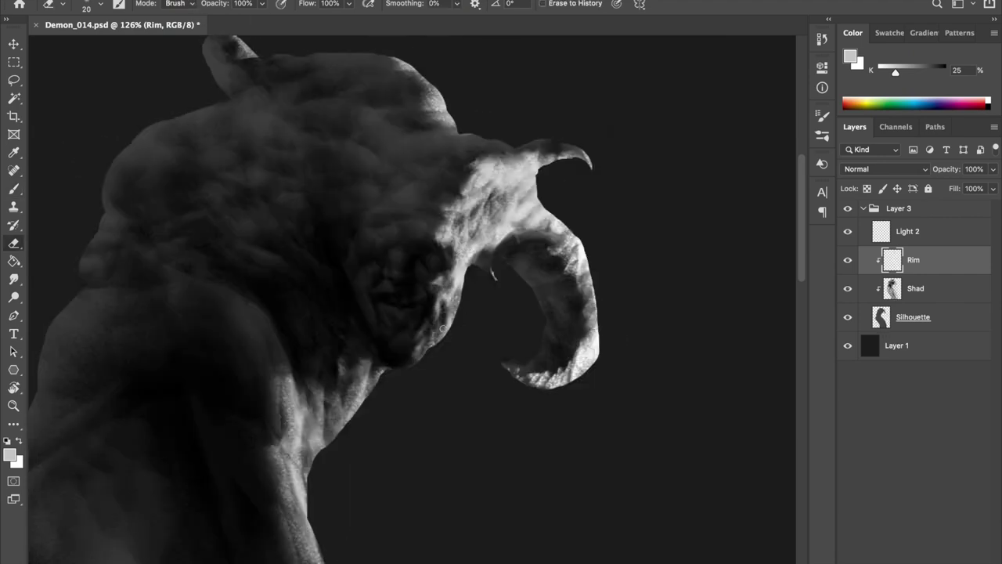
key(b)
key(ctrl+shift+h)
key(ctrl+shift+h)
key(ctrl+shift+h)
key(ctrl+shift+h)
key(ctrl+s)
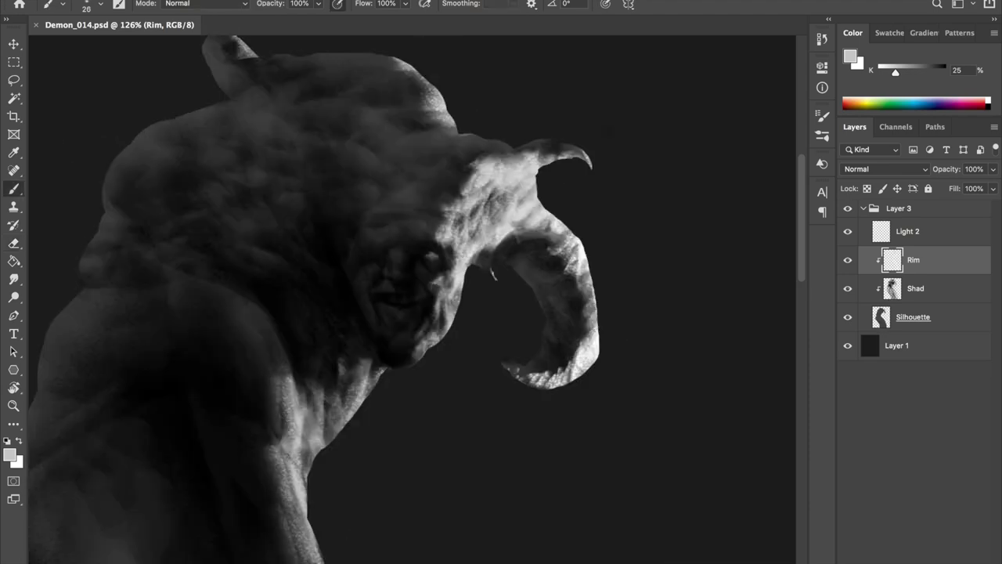
Select the Shad layer and set a near-black paint colour
scroll(438, 260, up, 1)
scroll(408, 232, down, 2)
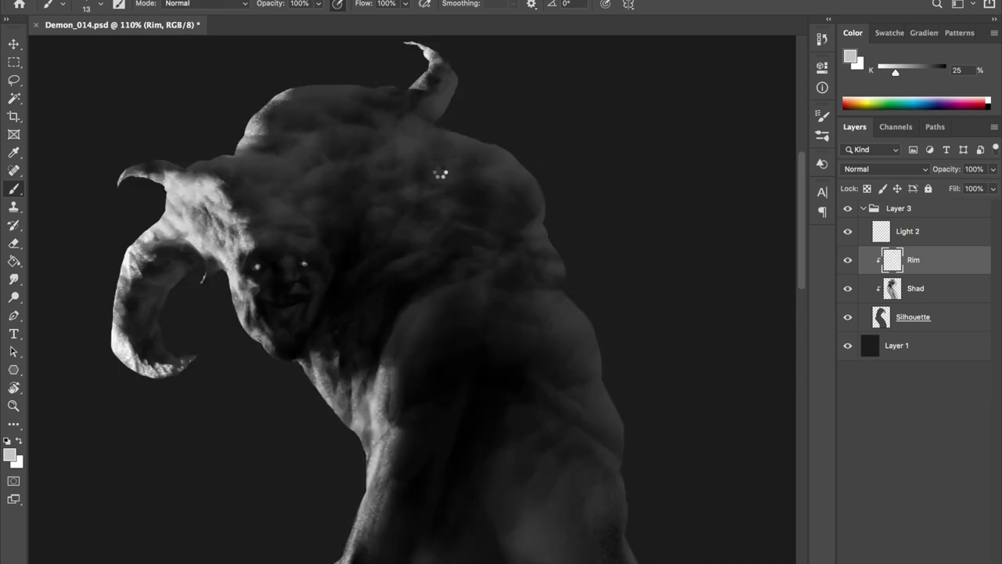
scroll(415, 262, down, 1)
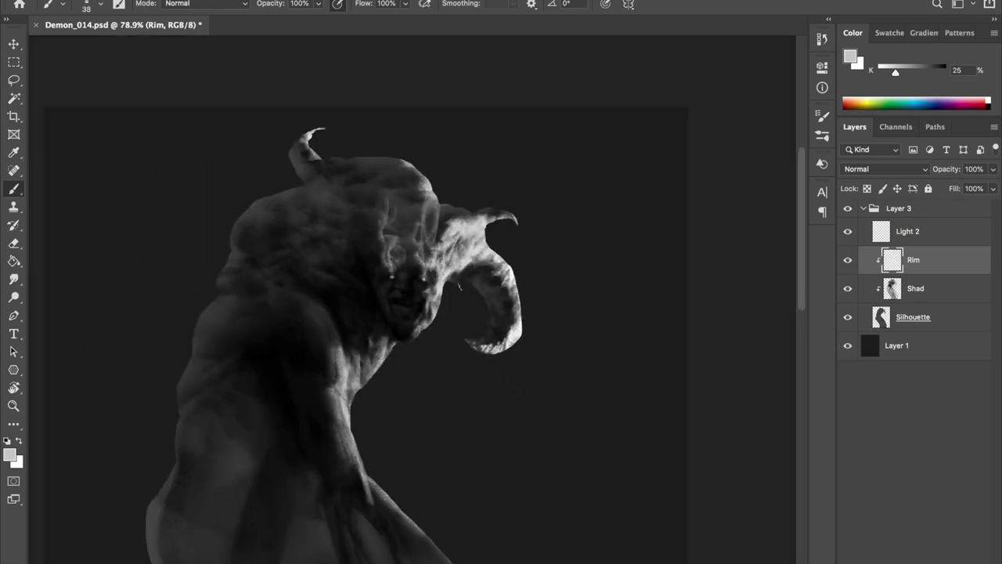
scroll(419, 275, up, 2)
scroll(411, 386, down, 2)
alt+click(733, 293)
key(alt+bracketleft)
scroll(275, 56, down, 2)
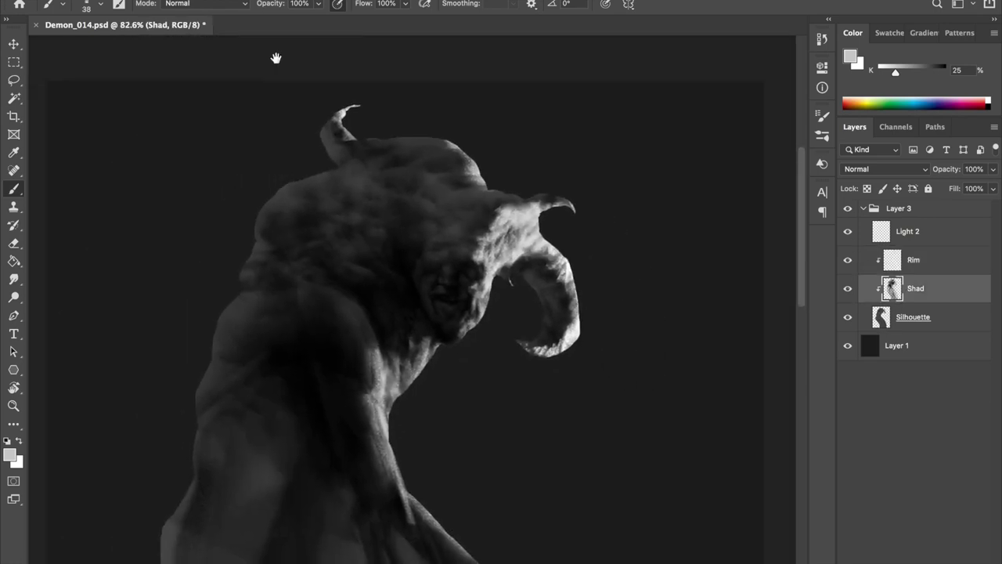
scroll(382, 197, up, 2)
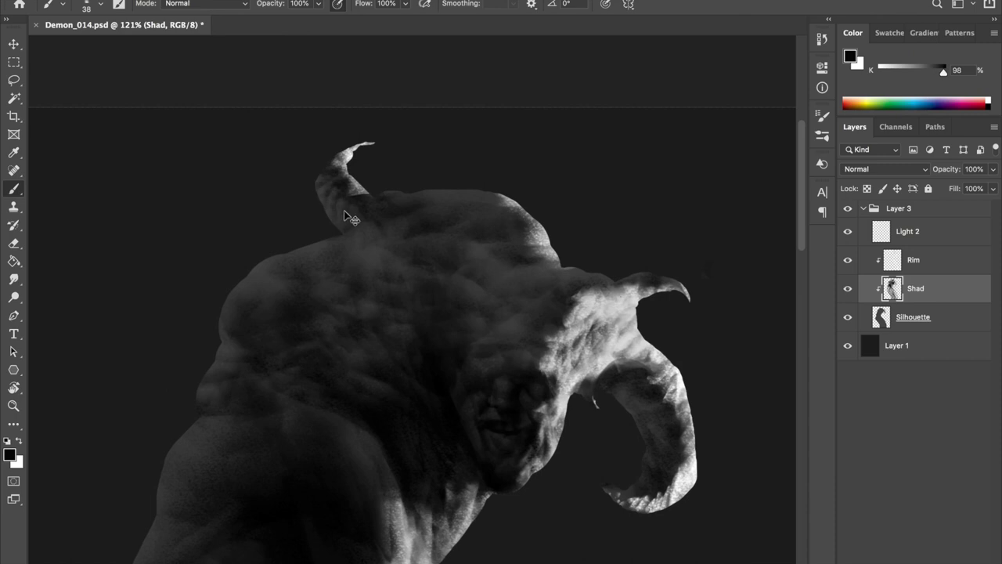
scroll(335, 112, down, 2)
scroll(310, 185, up, 3)
Sample a lighter grey and erase on the Rim layer, save, then return to Shad
alt+click(311, 186)
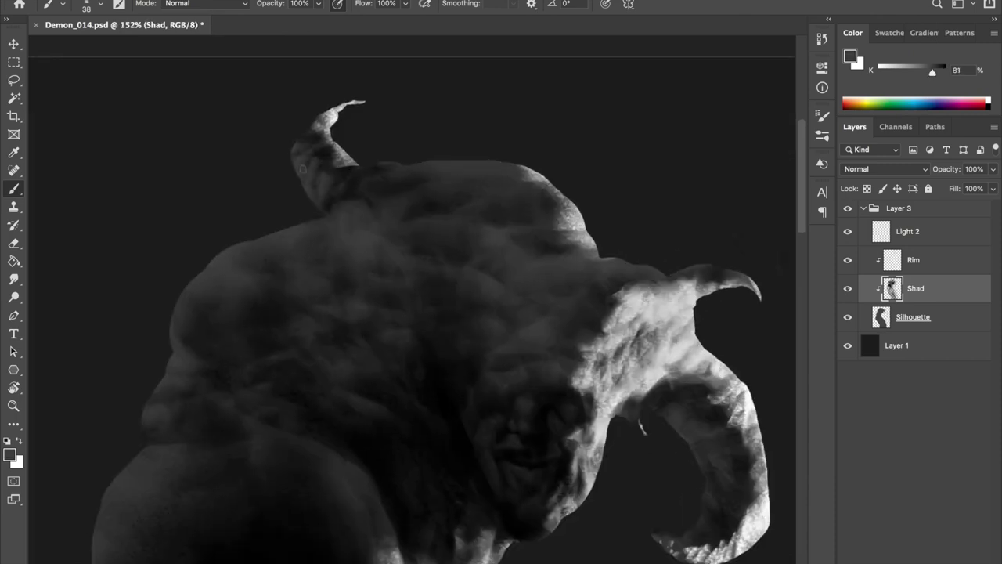
scroll(293, 84, down, 3)
scroll(358, 99, up, 2)
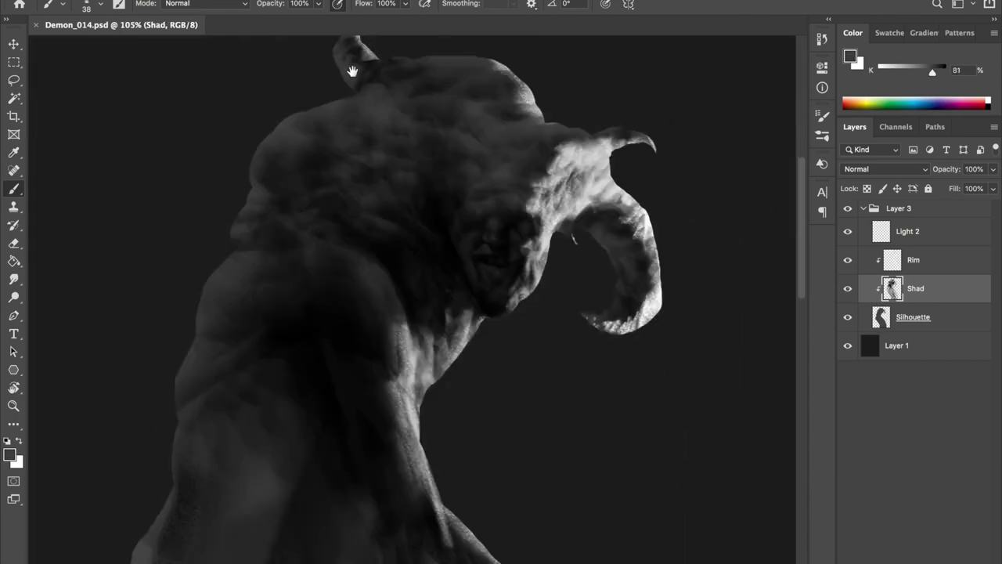
key(e)
key(alt+bracketright)
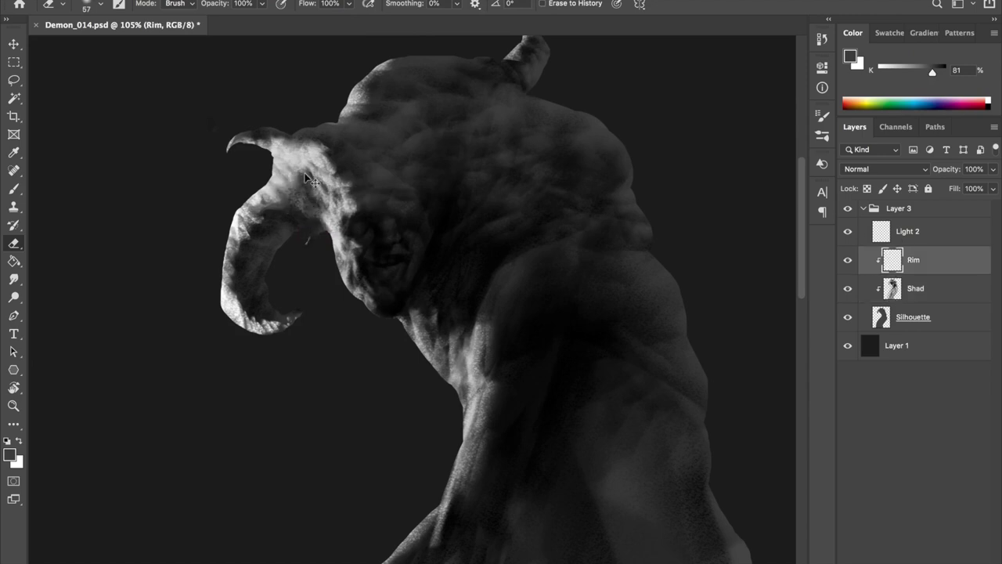
scroll(387, 115, up, 1)
scroll(386, 114, down, 3)
key(ctrl+s)
scroll(353, 94, up, 2)
scroll(337, 70, down, 2)
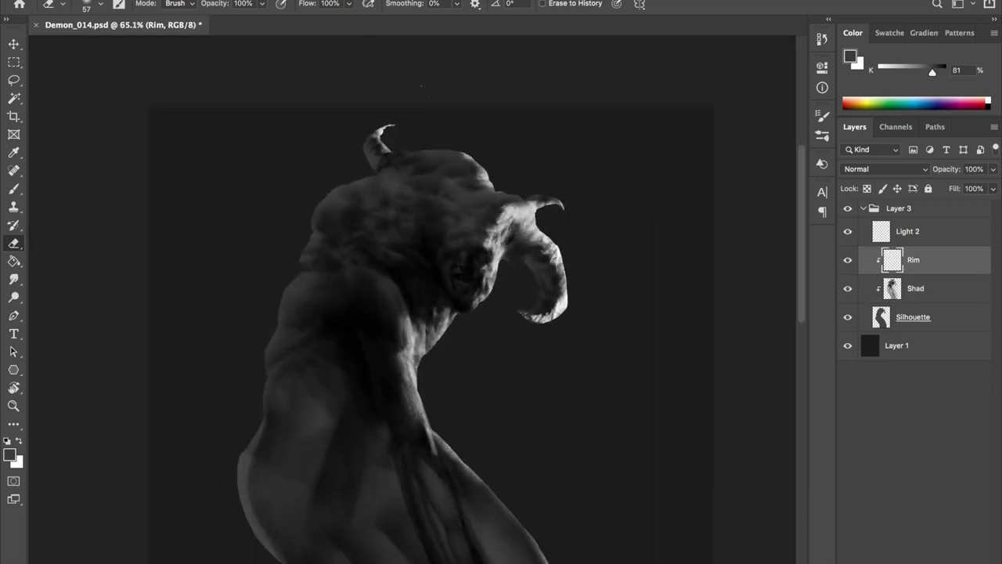
scroll(423, 225, up, 5)
key(alt+bracketleft)
Lasso the jaw and mouth area on Shad and copy it to a new layer
key(l)
mouse_move(352, 257)
mouse_down()
mouse_move(484, 210)
mouse_move(413, 206)
mouse_up()
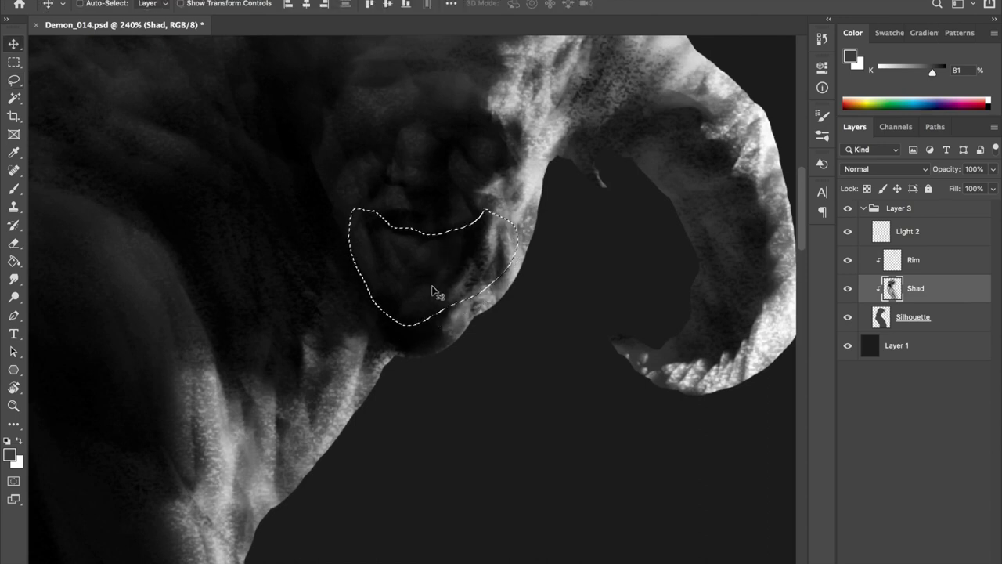
key(ctrl+j)
ctrl+drag(444, 270, 436, 261)
Paint darker mouth shading, checking it against the whole painting, and save
key(b)
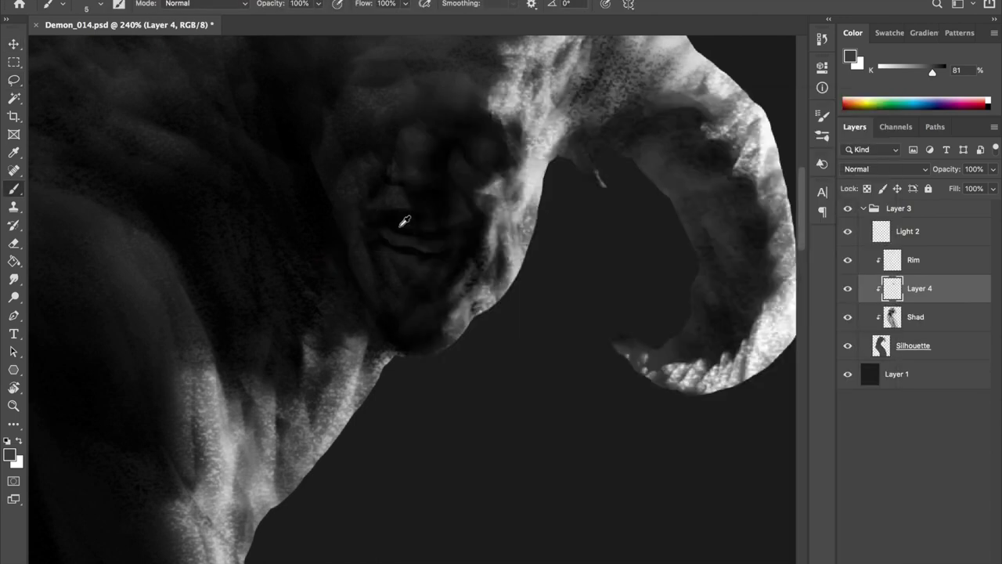
scroll(407, 170, up, 1)
key(bracketright)
key(bracketright)
key(bracketright)
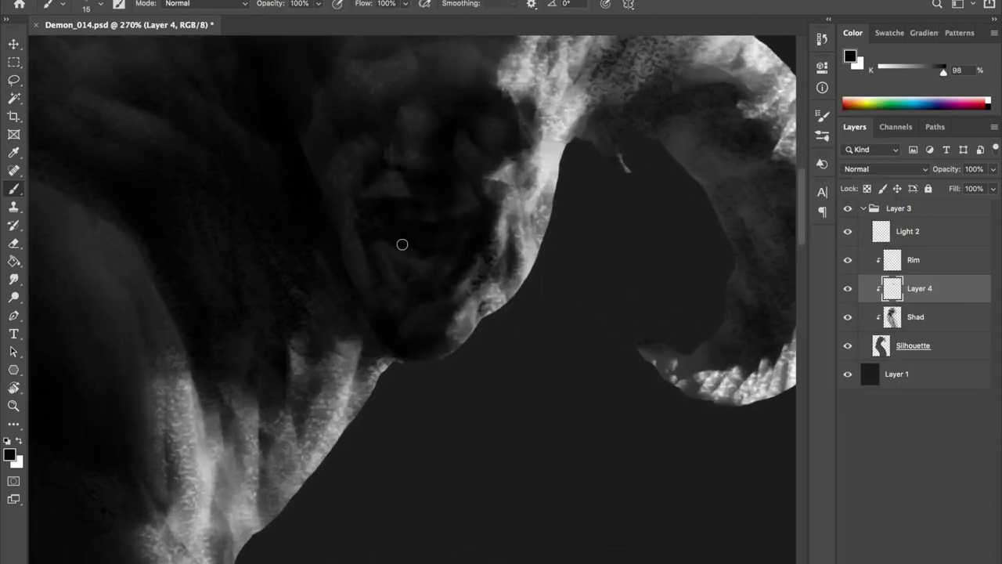
key(ctrl+0)
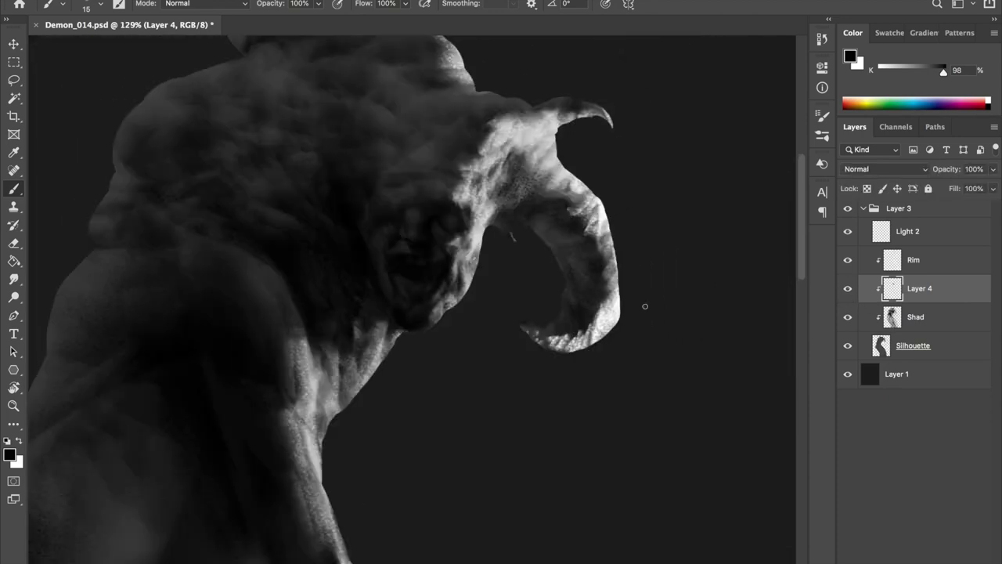
scroll(375, 223, up, 5)
scroll(357, 179, down, 3)
key(ctrl+s)
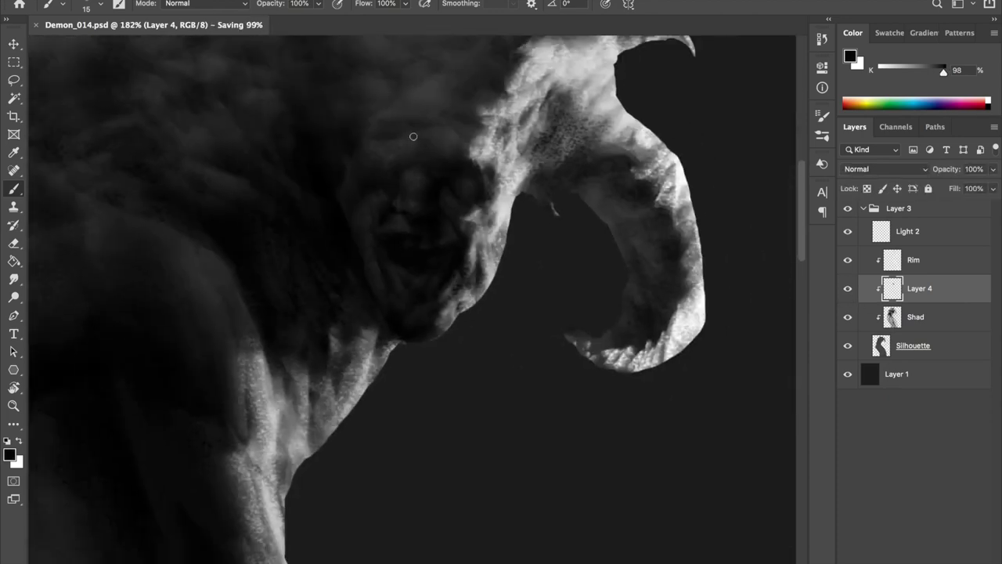
Refine the mouth detail with a smaller brush
scroll(412, 138, up, 3)
key(bracketleft)
key(bracketleft)
key(bracketleft)
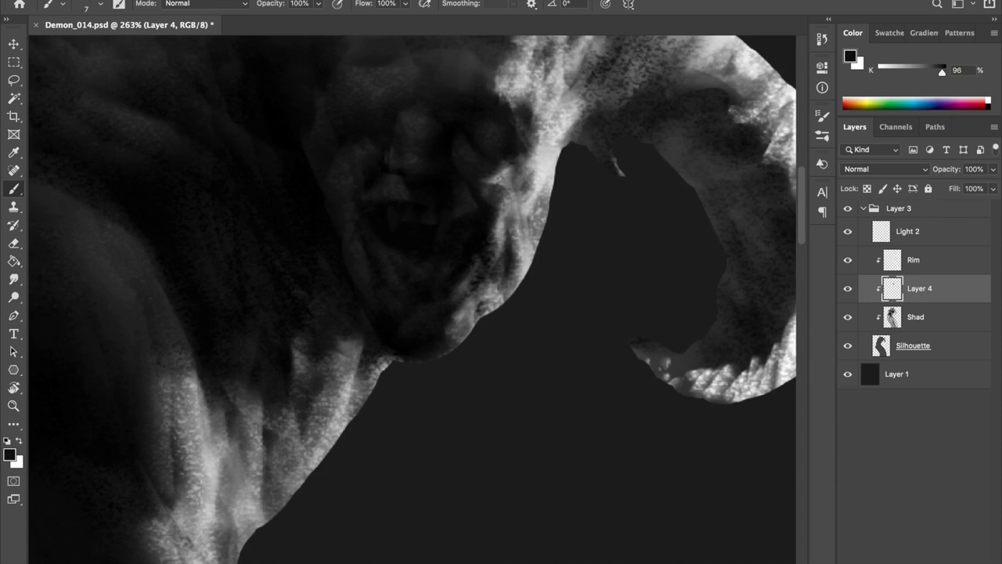
scroll(437, 244, down, 2)
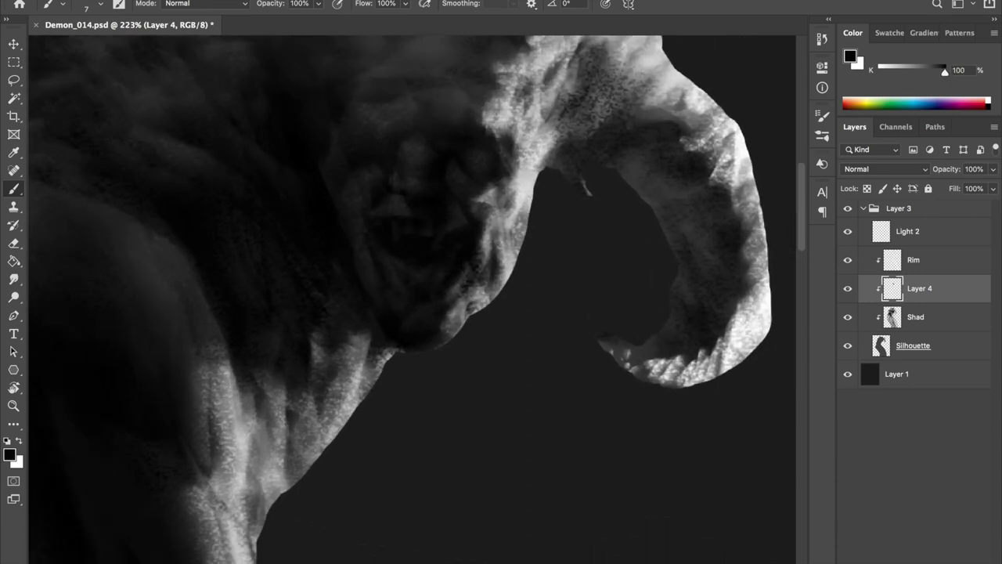
scroll(411, 296, up, 7)
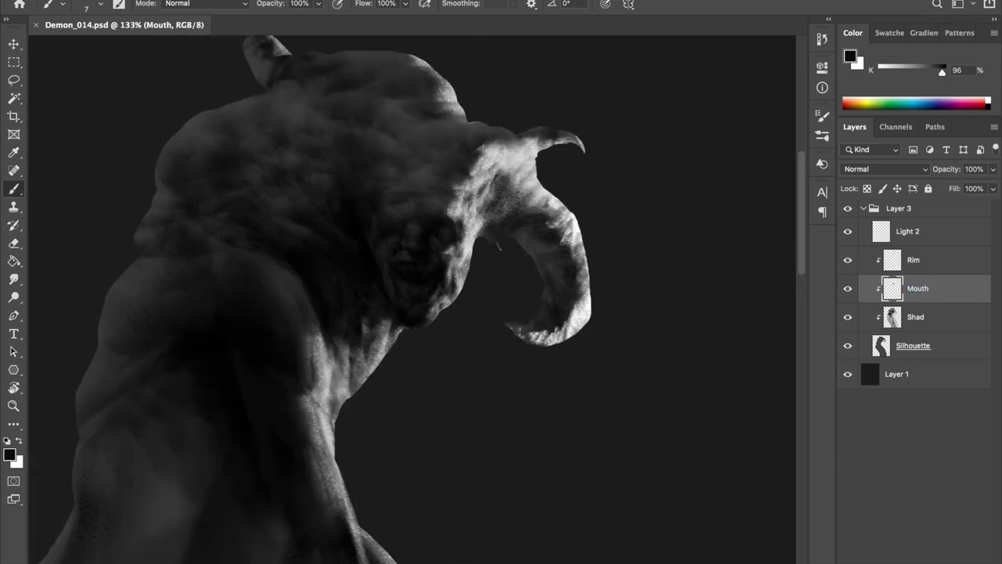
scroll(483, 285, down, 2)
scroll(408, 345, down, 4)
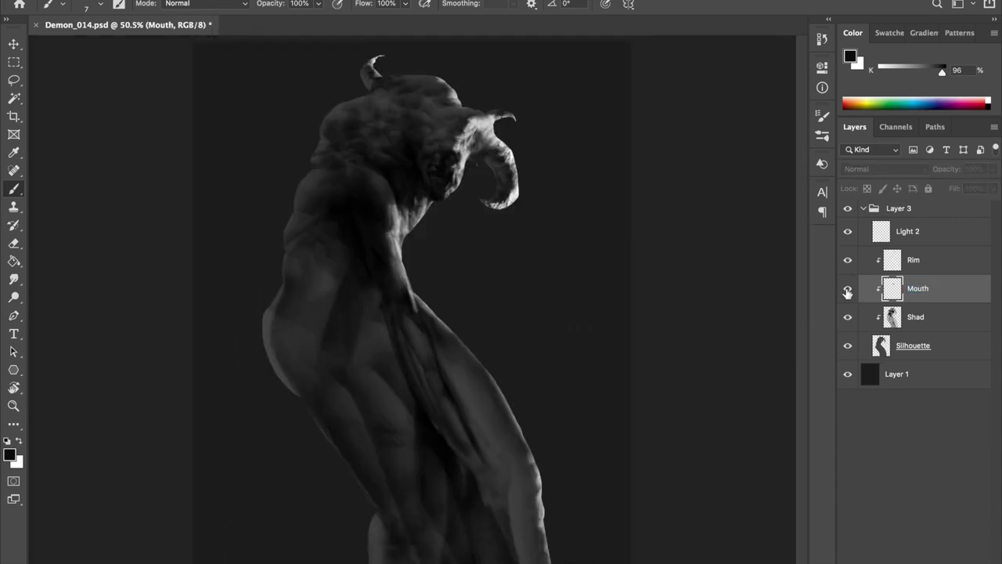
Select the Shad layer, shrink the brush, and save
click(854, 318)
scroll(407, 235, up, 5)
scroll(329, 235, down, 3)
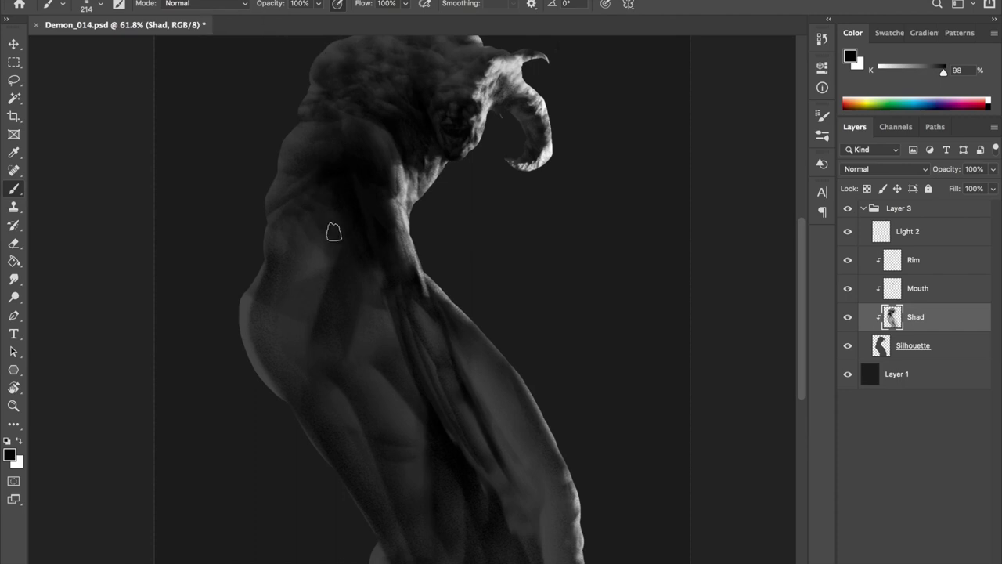
mouse_move(321, 308)
mouse_down()
mouse_move(301, 289)
mouse_move(301, 387)
mouse_up()
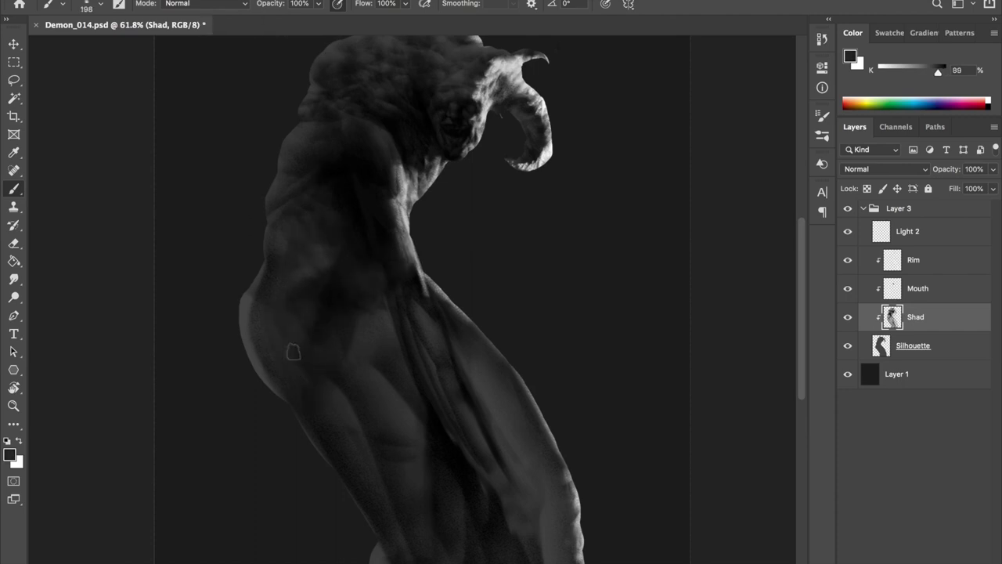
drag(337, 264, 353, 271)
key(ctrl+s)
Paint near-black shadows over the torso and hip, mirroring the view to check
alt+click(345, 270)
drag(358, 226, 365, 262)
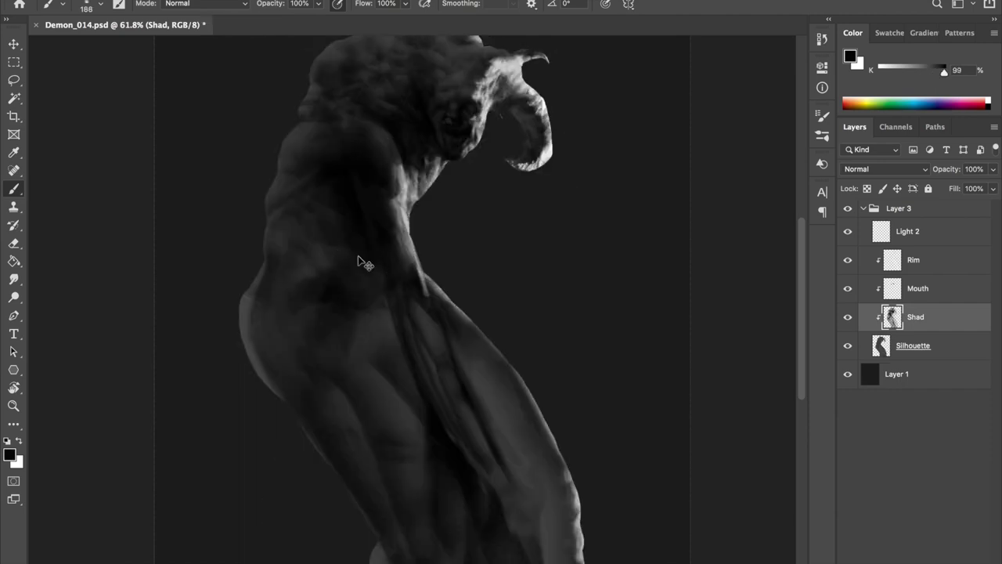
key(h)
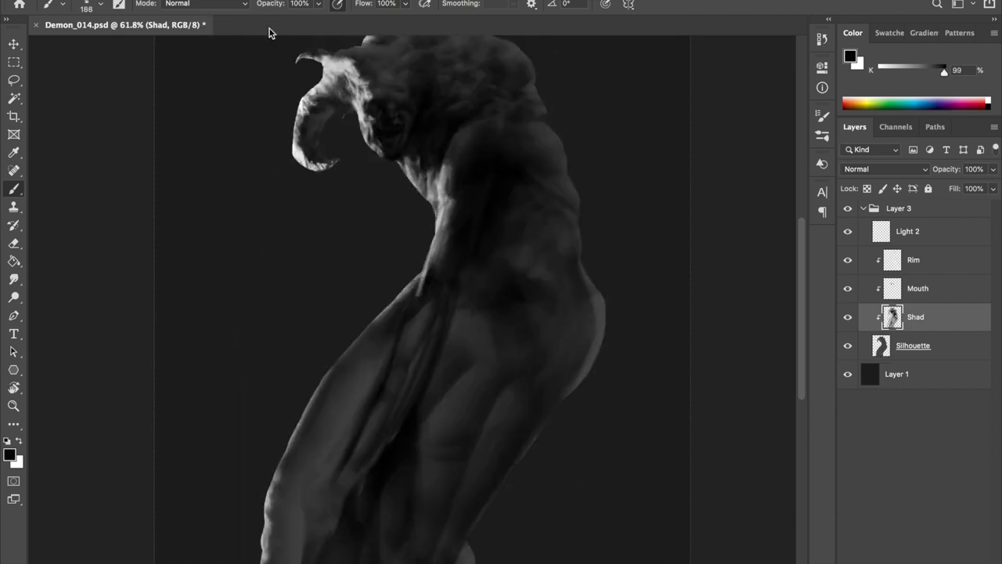
key(h)
scroll(341, 200, down, 2)
Erase the bright right edge of the thigh on the Silhouette layer
key(alt+bracketleft)
key(e)
drag(414, 389, 357, 384)
drag(496, 528, 431, 300)
Undo the thigh trimming and add a new empty layer for sketching
key(h)
key(h)
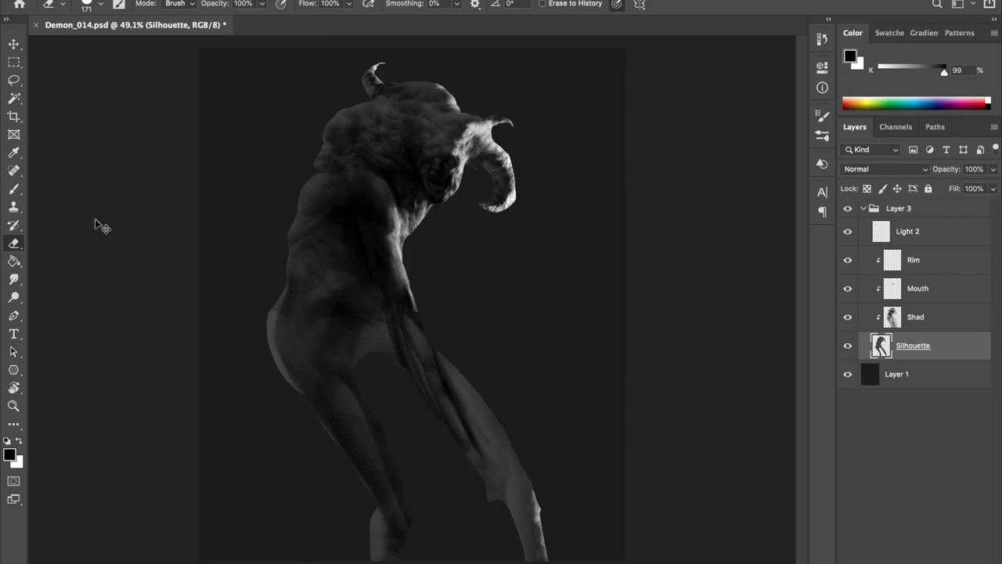
key(ctrl+z)
key(ctrl+z)
click(870, 379)
key(ctrl+shift+alt+n)
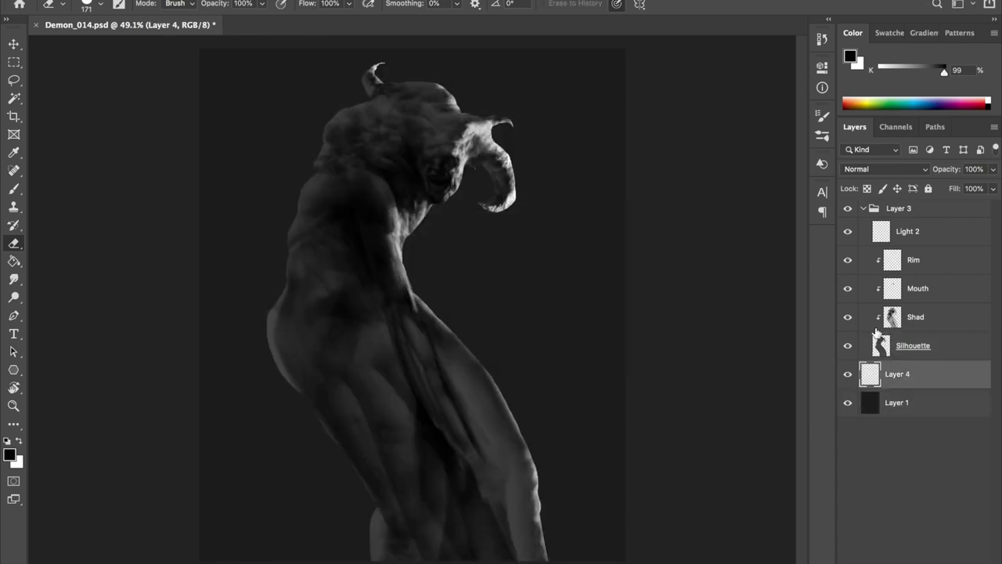
key(b)
right_click(410, 90)
key(Escape)
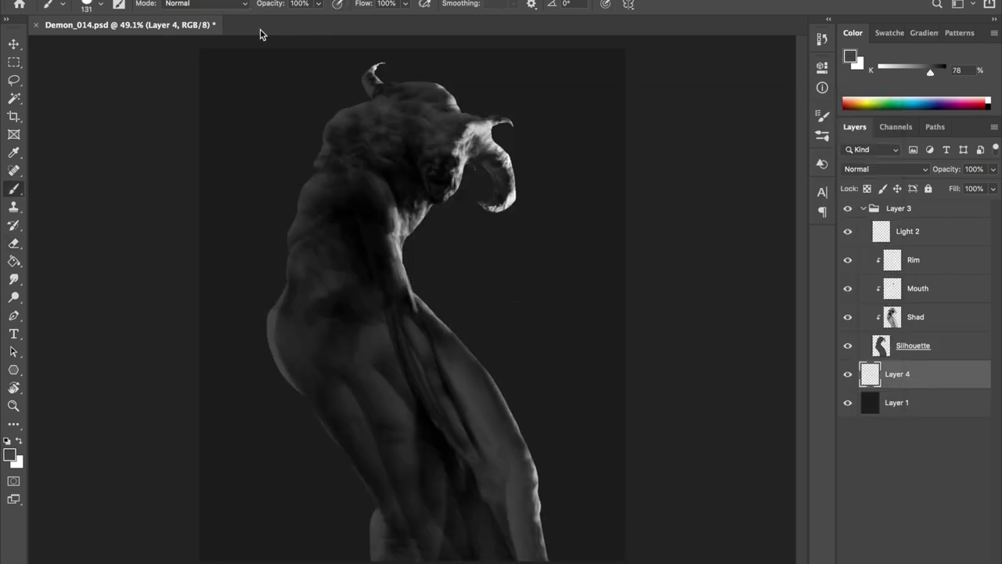
Sketch grey wing shapes beside the figure, then delete them and save
mouse_move(293, 212)
mouse_down()
mouse_move(266, 50)
mouse_move(246, 195)
mouse_move(228, 213)
mouse_up()
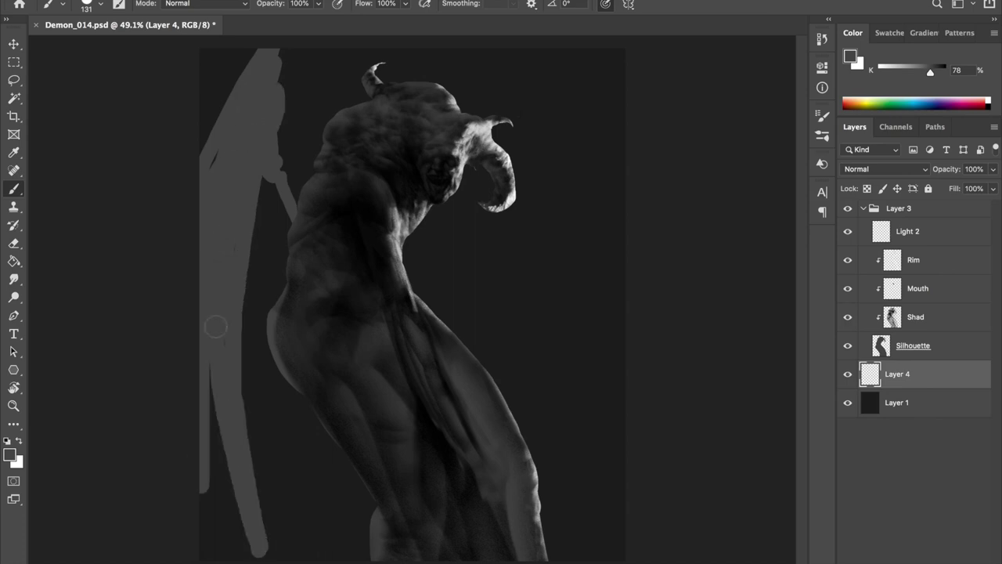
mouse_move(436, 57)
mouse_down()
mouse_move(604, 49)
mouse_move(548, 89)
mouse_move(425, 324)
mouse_up()
key(Delete)
key(ctrl+s)
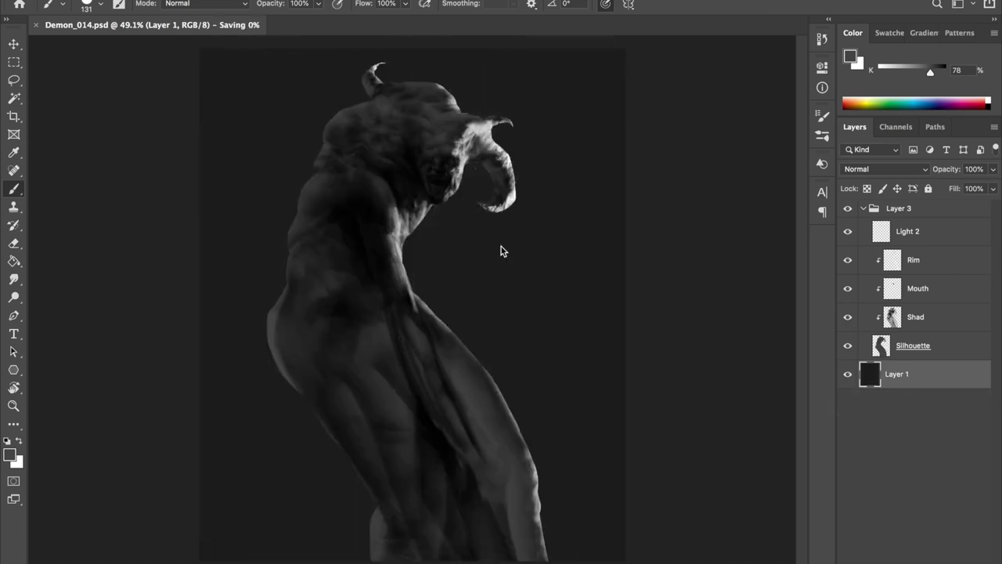
key(alt+bracketright)
scroll(415, 196, up, 2)
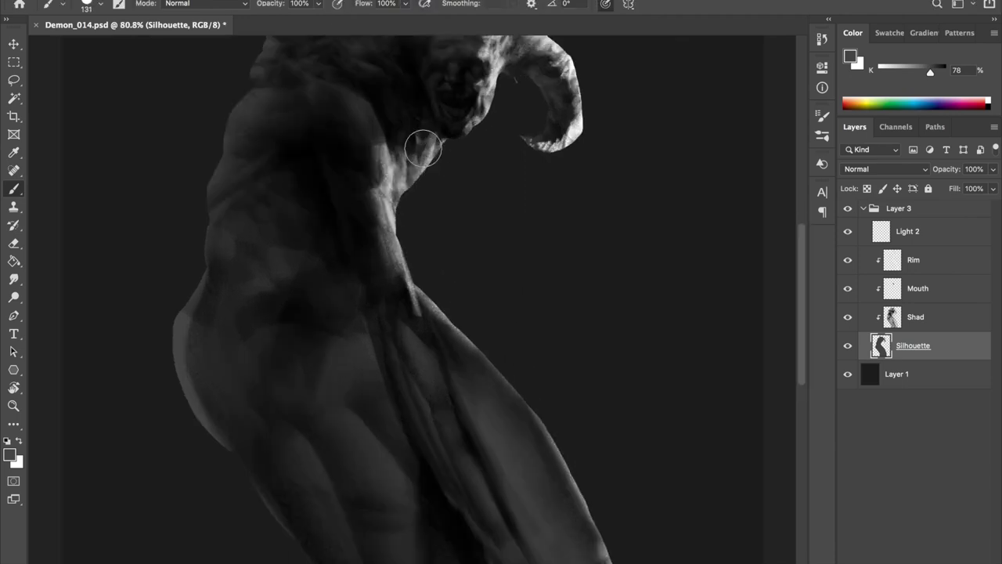
scroll(485, 137, down, 2)
key(ctrl+s)
scroll(485, 137, up, 3)
key(h)
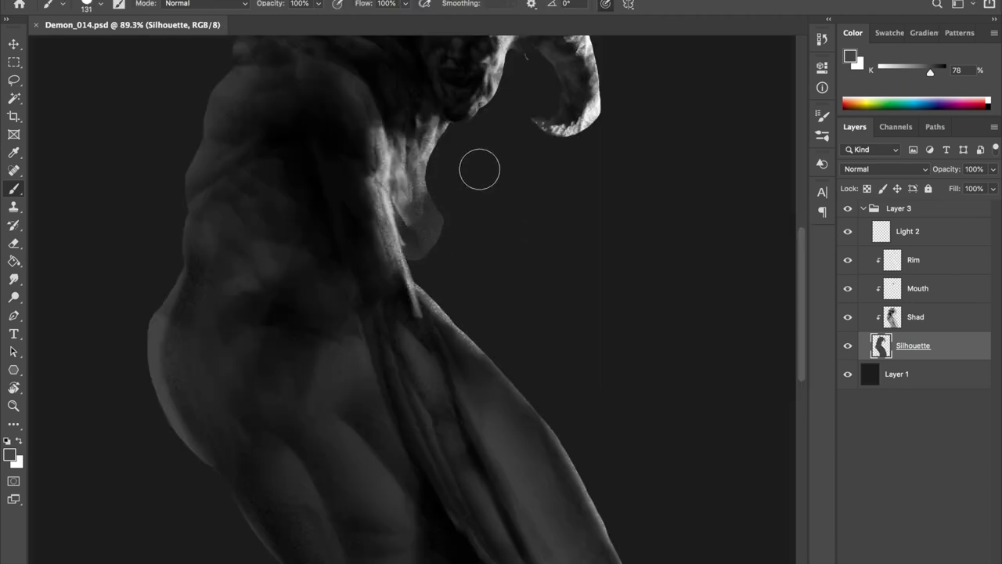
scroll(470, 156, down, 3)
On a new layer above the background, sketch and undo grey arms behind the head
key(alt+bracketleft)
key(ctrl+shift+n)
key(Return)
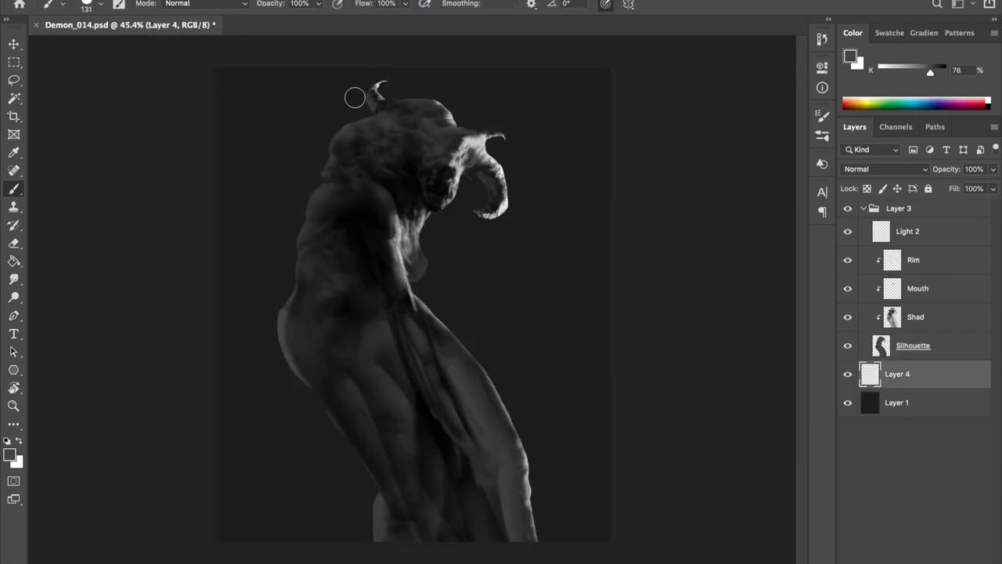
drag(562, 138, 297, 136)
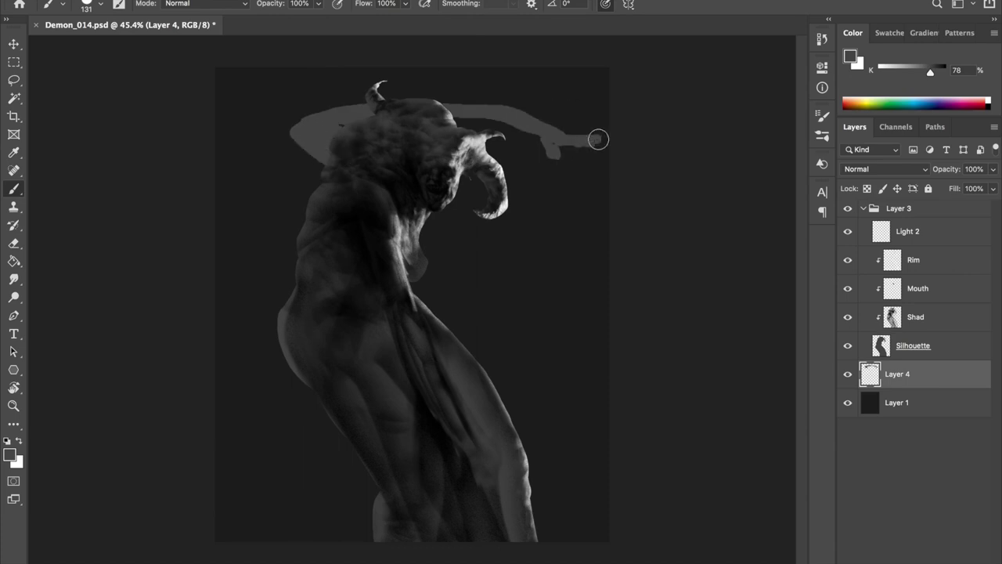
drag(565, 176, 586, 161)
key(h)
key(h)
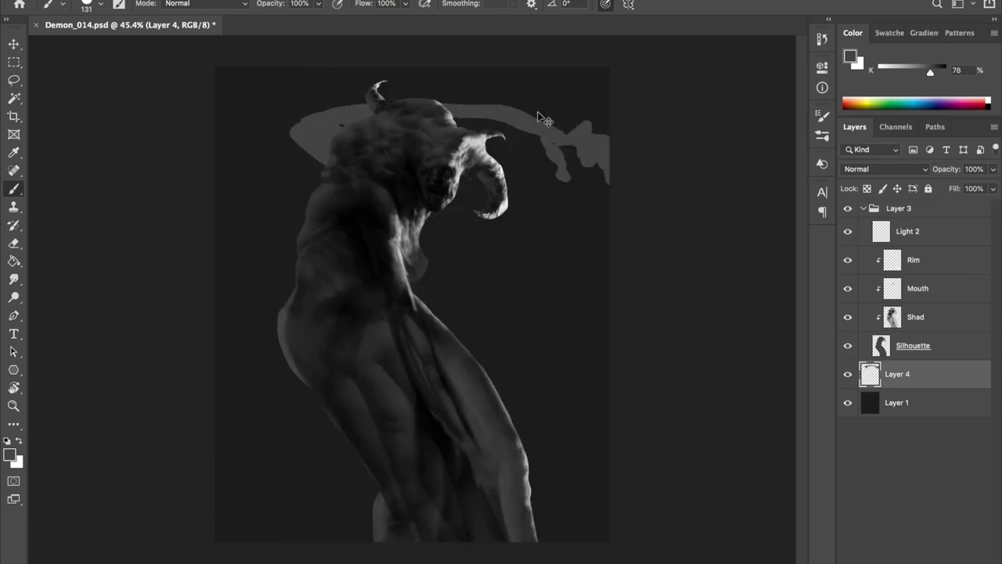
key(ctrl+z)
key(ctrl+z)
mouse_move(489, 157)
mouse_down()
mouse_move(558, 212)
mouse_move(595, 277)
mouse_up()
key(h)
key(h)
key(l)
key(ctrl+z)
key(ctrl+z)
key(ctrl+z)
key(ctrl+d)
key(b)
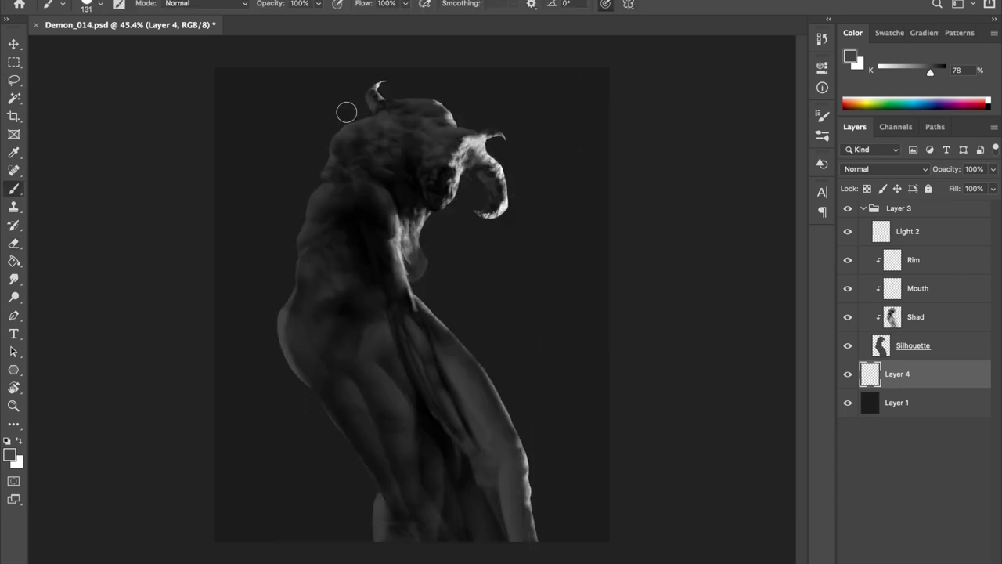
Try arms rising beside the head, hanging, and reaching right, undoing each
mouse_move(431, 217)
mouse_down()
mouse_move(477, 205)
mouse_move(501, 235)
mouse_move(487, 216)
mouse_up()
key(h)
key(h)
key(ctrl+z)
key(ctrl+z)
key(ctrl+z)
drag(432, 290, 552, 458)
key(ctrl+z)
key(ctrl+z)
drag(489, 352, 540, 417)
drag(505, 368, 576, 397)
key(h)
key(h)
key(ctrl+z)
key(ctrl+z)
key(x)
scroll(402, 244, up, 1)
Nudge the paint on the Mouth layer into place
click(893, 314)
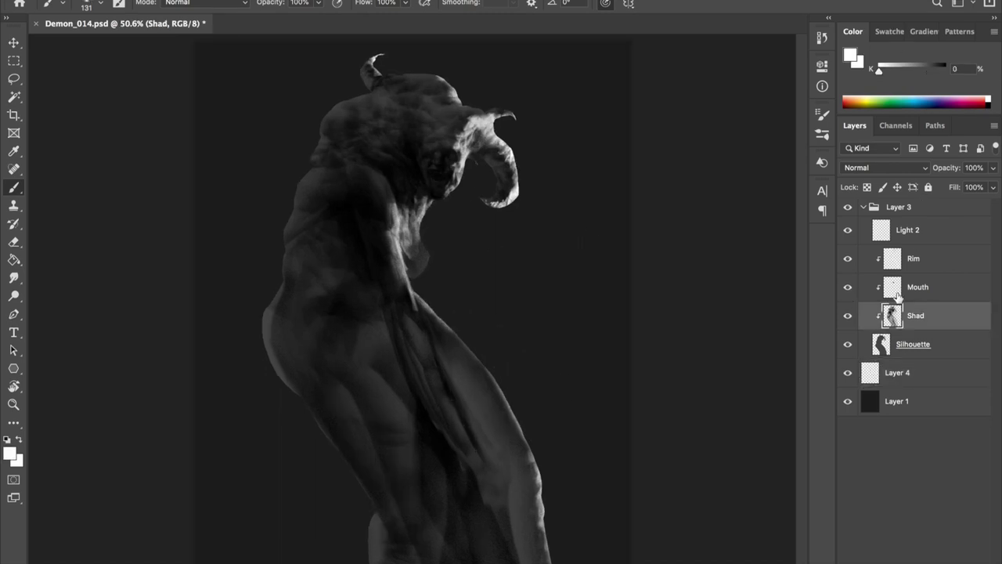
click(900, 288)
scroll(470, 206, up, 1)
scroll(472, 199, up, 6)
drag(434, 325, 448, 309)
scroll(456, 354, down, 1)
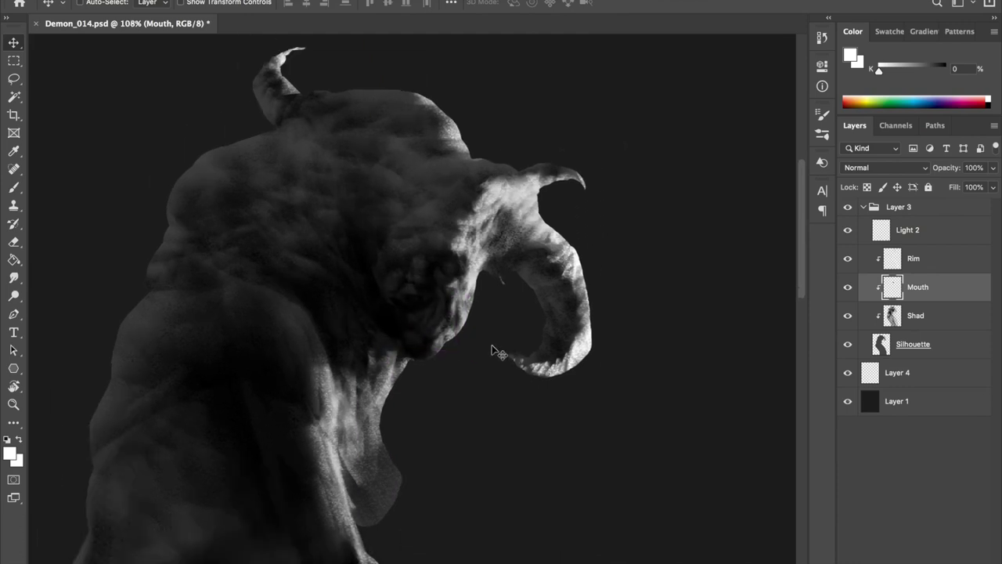
Return to the Shad layer and sample a dark grey for the neck and chest
key(b)
key(alt+bracketleft)
mouse_move(357, 212)
mouse_down()
mouse_move(449, 203)
mouse_move(494, 171)
mouse_up()
alt+click(403, 284)
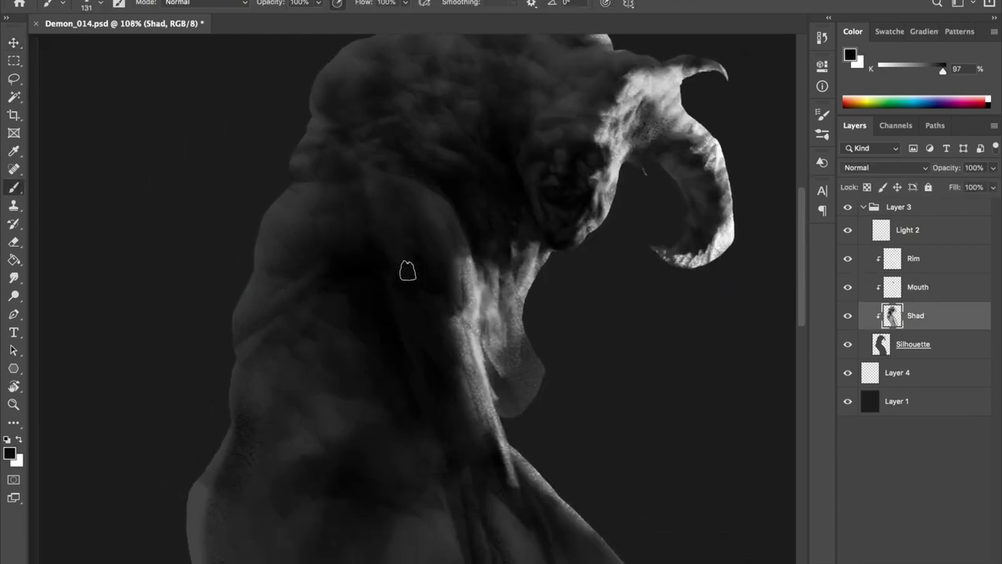
scroll(310, 210, down, 3)
scroll(405, 164, up, 3)
scroll(405, 164, up, 3)
At 50% brush opacity, sample a mid grey and paint narrow shadow strokes across the chest
key(5)
alt+click(391, 307)
drag(391, 308, 368, 308)
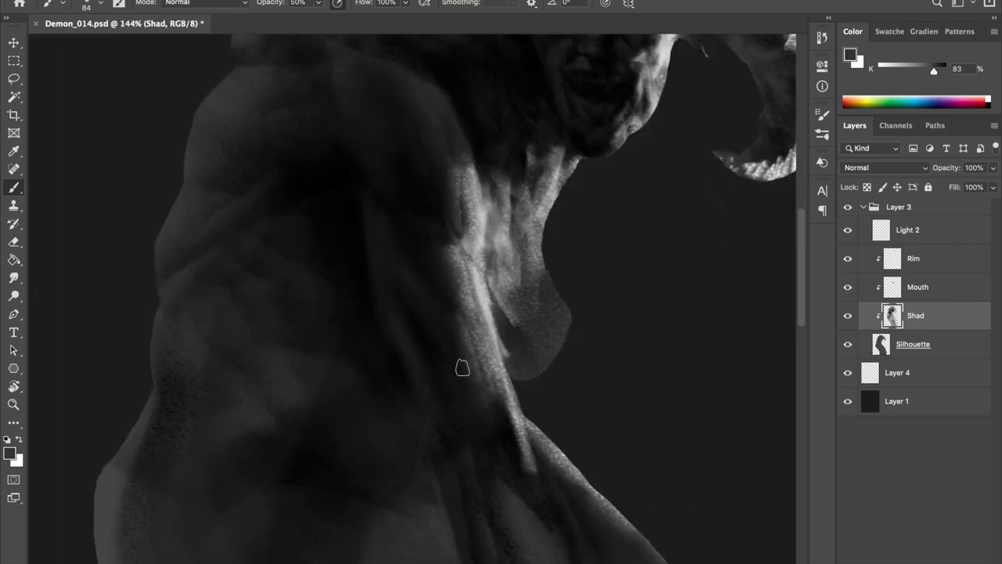
scroll(407, 237, up, 3)
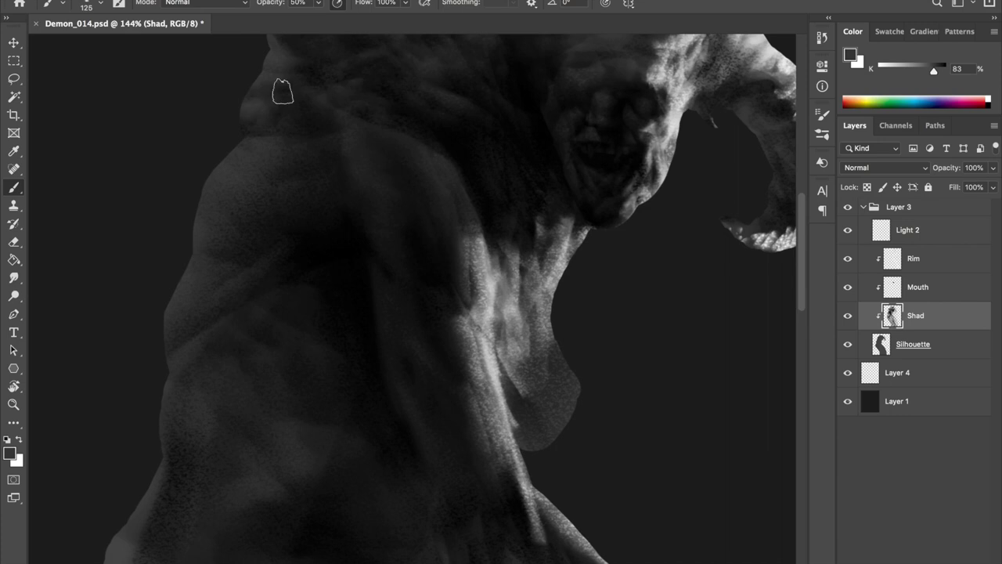
scroll(416, 376, down, 3)
scroll(406, 232, up, 3)
drag(491, 297, 379, 303)
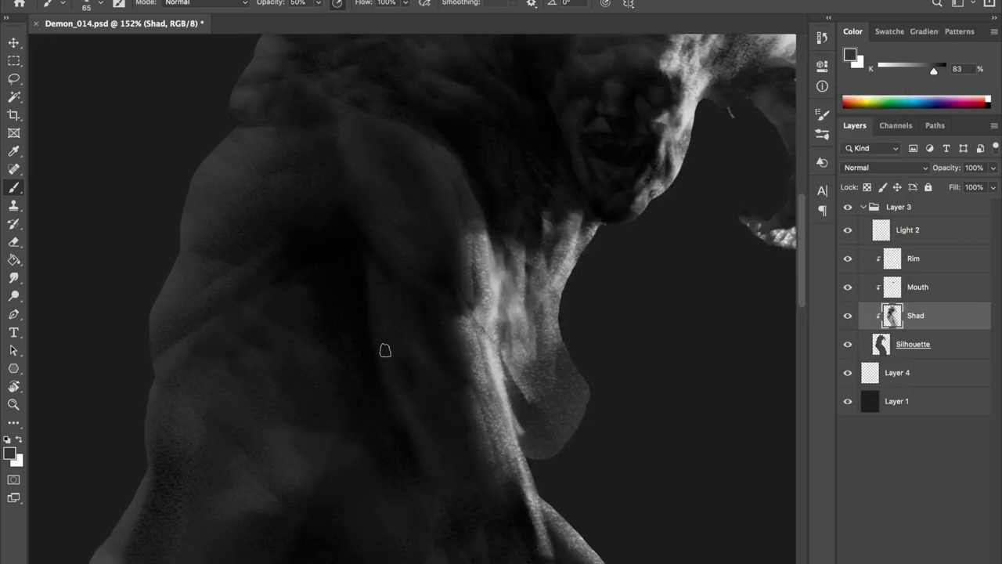
scroll(387, 150, down, 3)
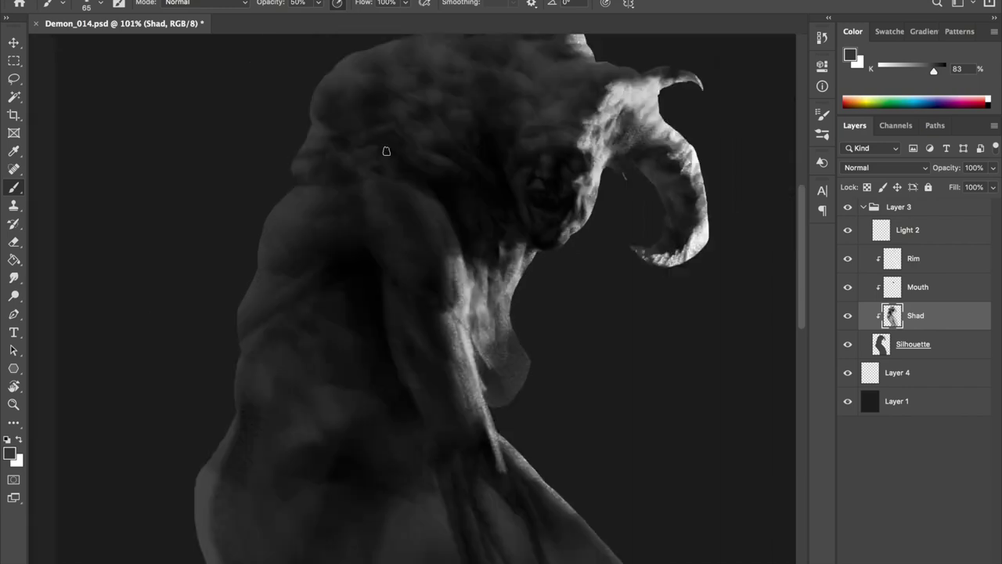
scroll(386, 149, down, 2)
scroll(374, 256, up, 5)
Sample darker shadow greys and deepen the neck shadows, checking the result in a mirrored view
alt+click(374, 256)
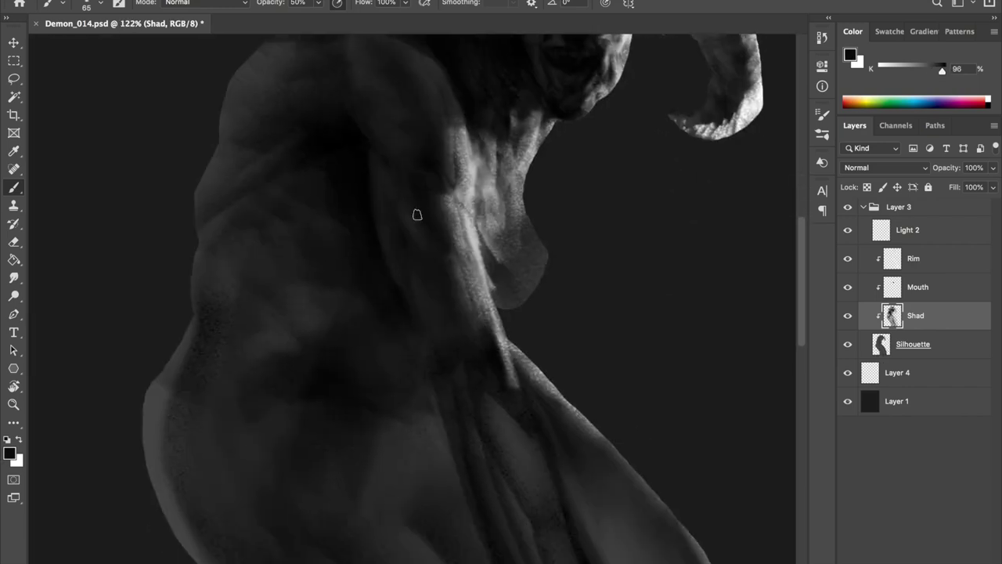
scroll(454, 188, up, 2)
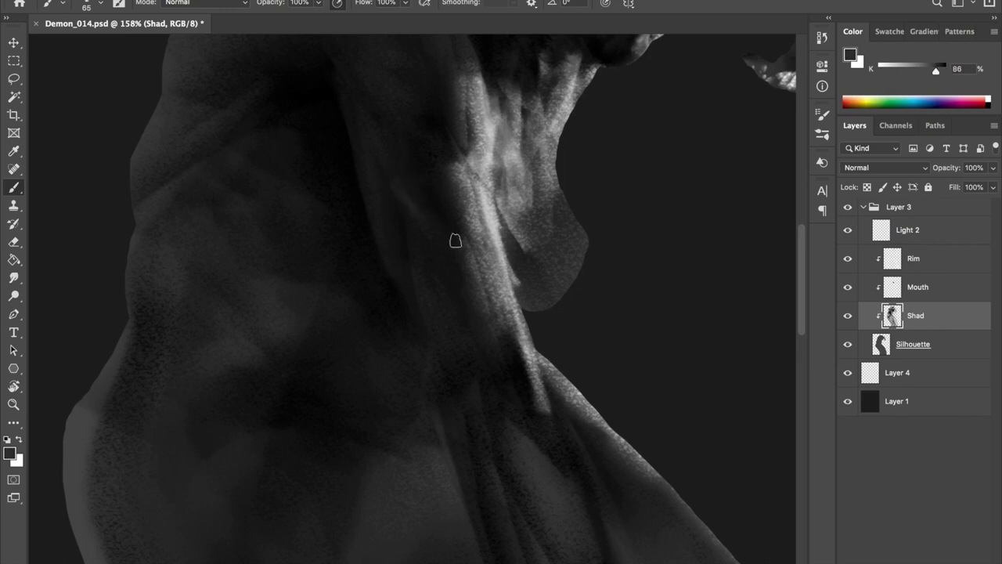
scroll(393, 250, up, 3)
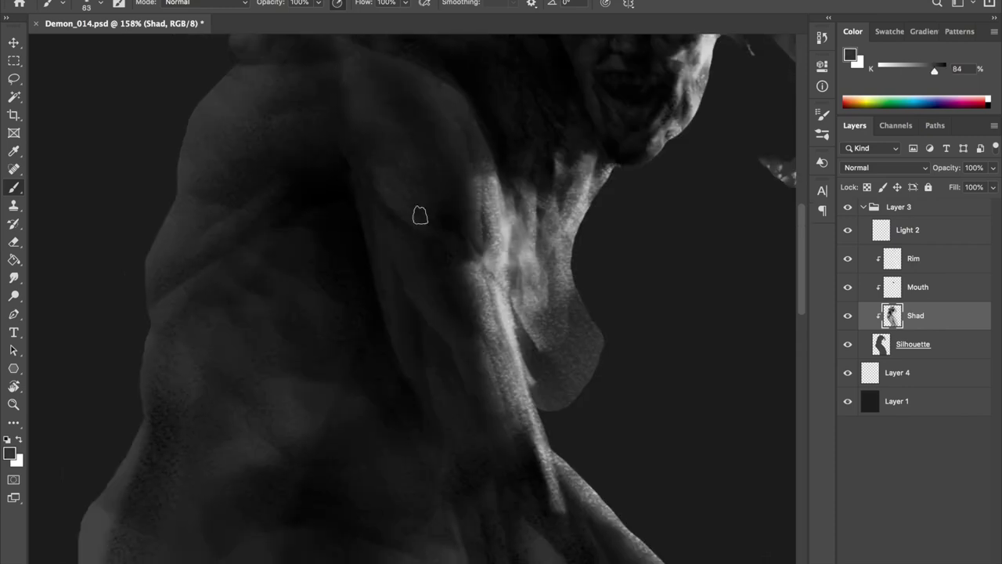
scroll(405, 329, up, 2)
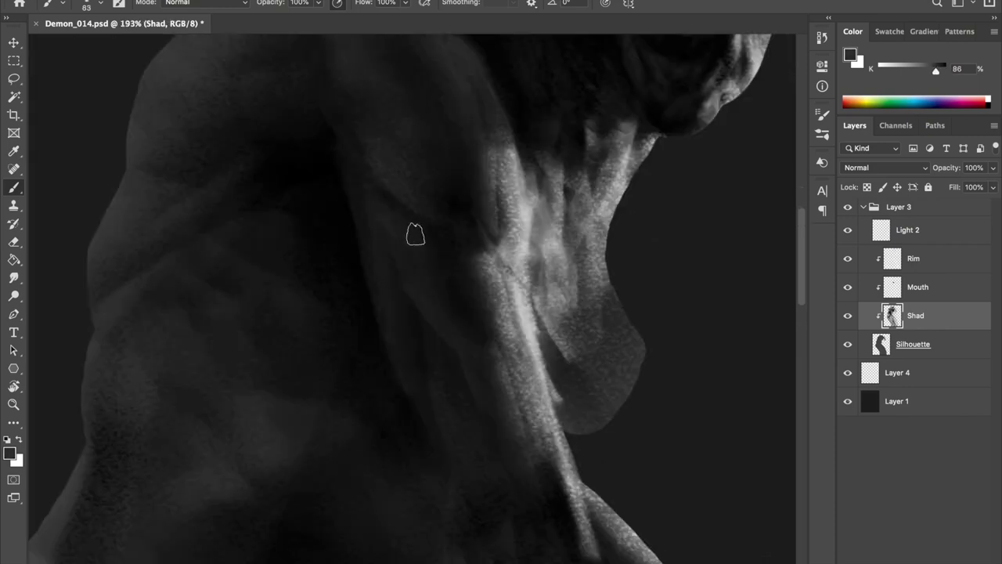
alt+click(391, 218)
scroll(470, 368, down, 1)
scroll(431, 259, down, 3)
scroll(399, 235, up, 2)
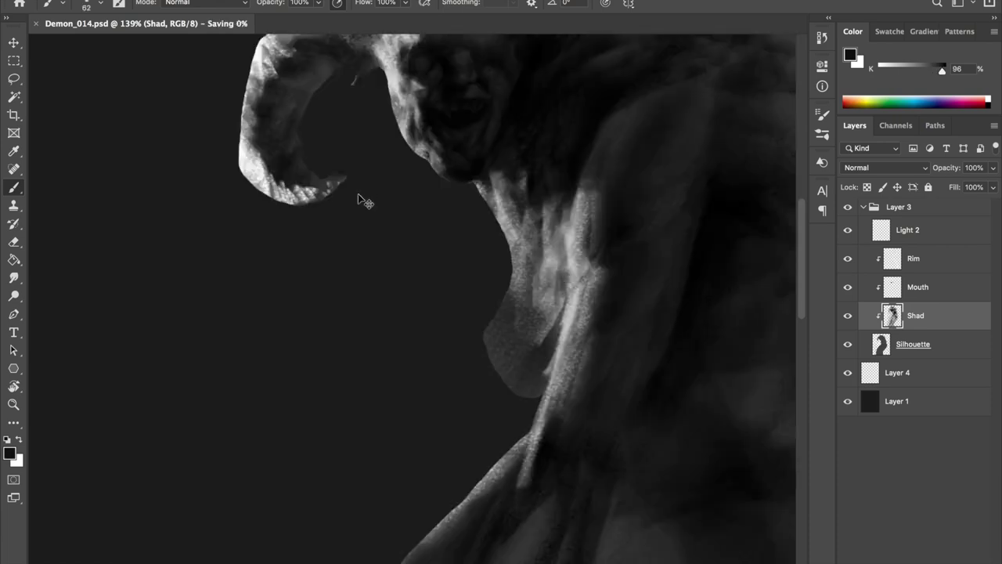
scroll(338, 140, up, 1)
scroll(359, 235, down, 1)
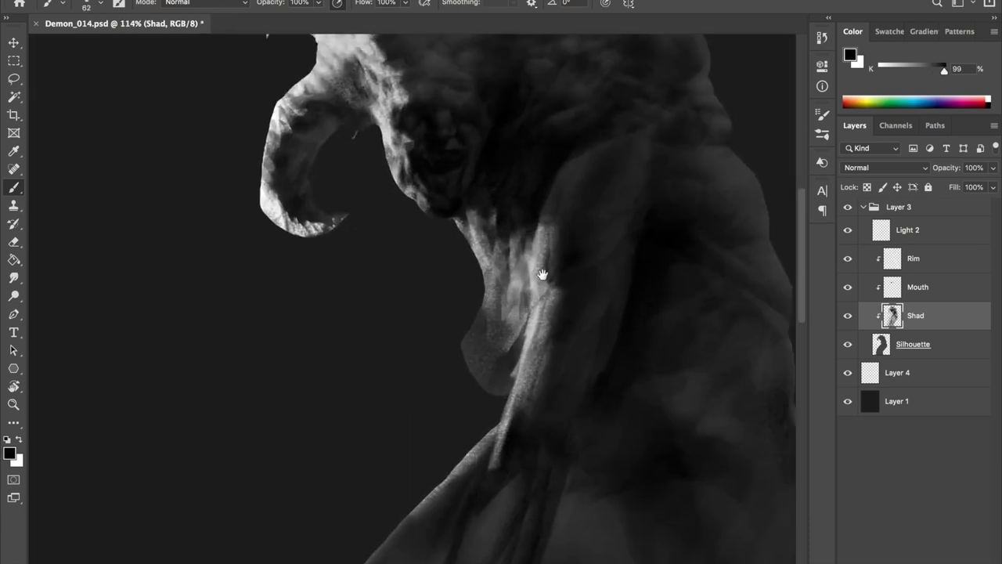
key(h)
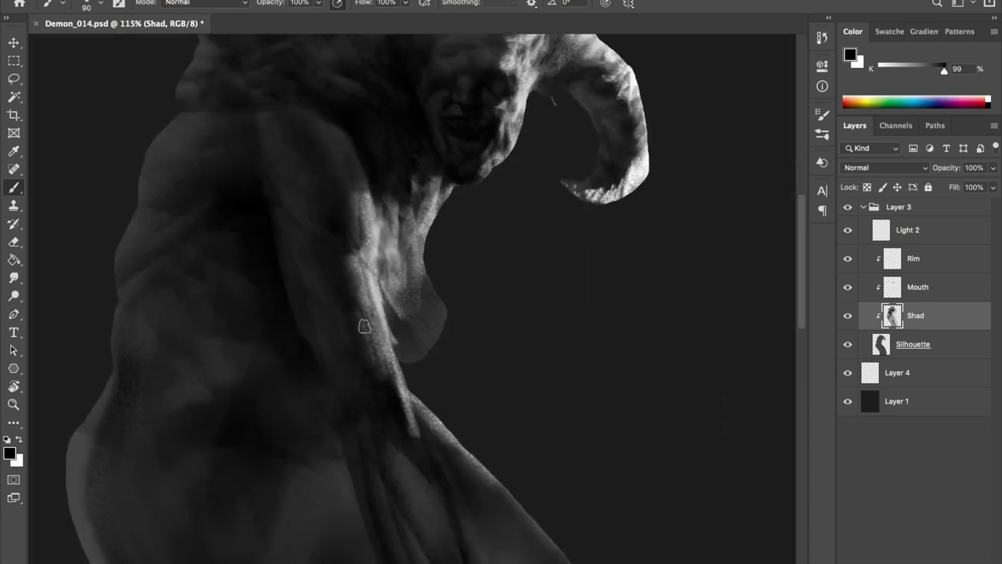
key(alt+bracketright)
key(alt+bracketright)
Erase to tone down the rim light along the neck and chest
key(e)
mouse_move(386, 378)
mouse_down()
mouse_move(374, 368)
mouse_move(419, 450)
mouse_up()
scroll(358, 292, down, 2)
scroll(441, 148, up, 2)
mouse_move(347, 235)
mouse_down()
mouse_move(409, 409)
mouse_move(365, 264)
mouse_move(419, 457)
mouse_up()
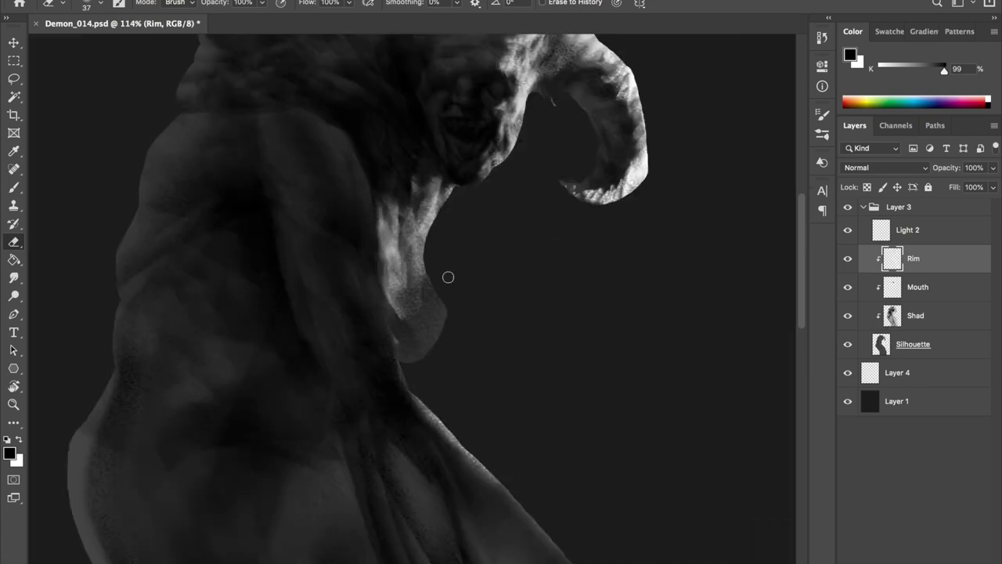
scroll(419, 457, down, 3)
key(h)
scroll(384, 277, up, 3)
Paint a small light-grey highlight on the chest and save the document
key(b)
mouse_move(385, 277)
mouse_down()
mouse_move(398, 294)
mouse_move(394, 342)
mouse_up()
key(e)
key(ctrl+s)
key(h)
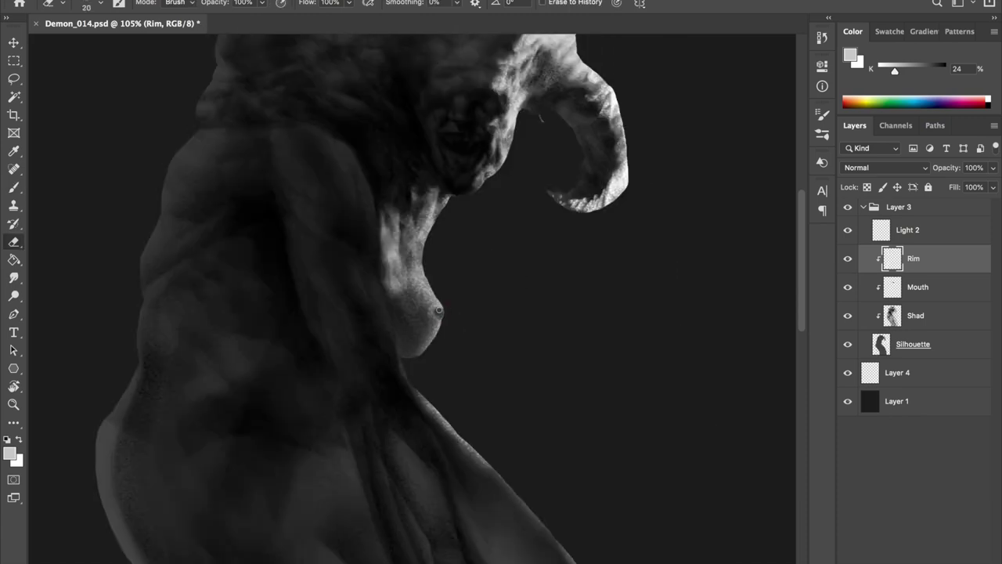
scroll(442, 316, up, 3)
With a larger eraser, remove more rim light along the neck and save
key(b)
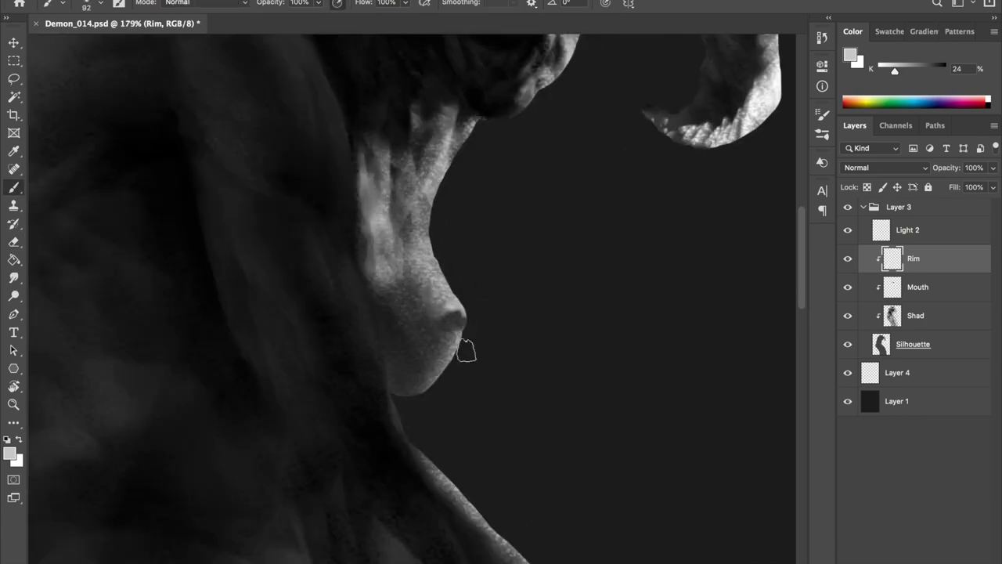
scroll(463, 333, down, 5)
key(h)
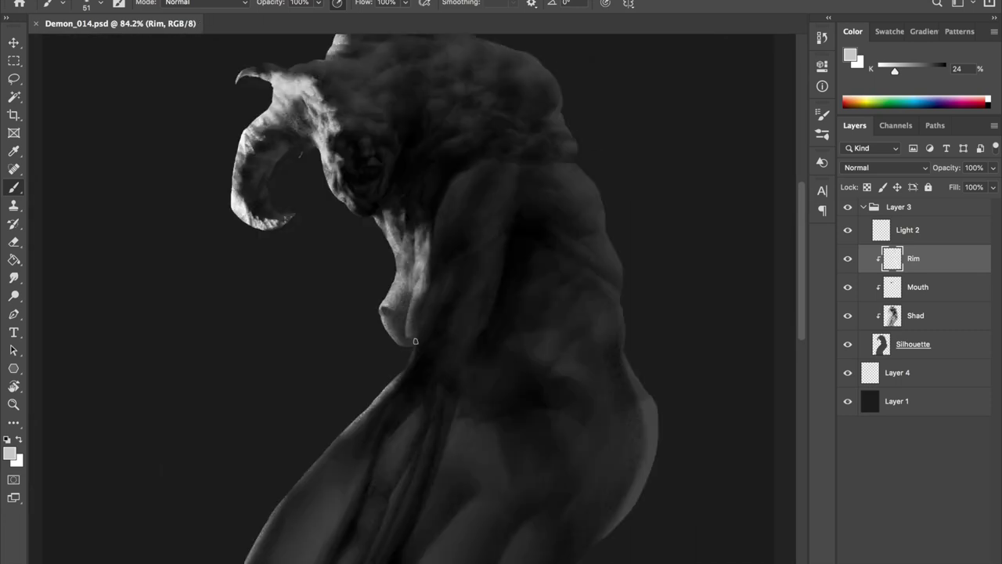
key(e)
key(h)
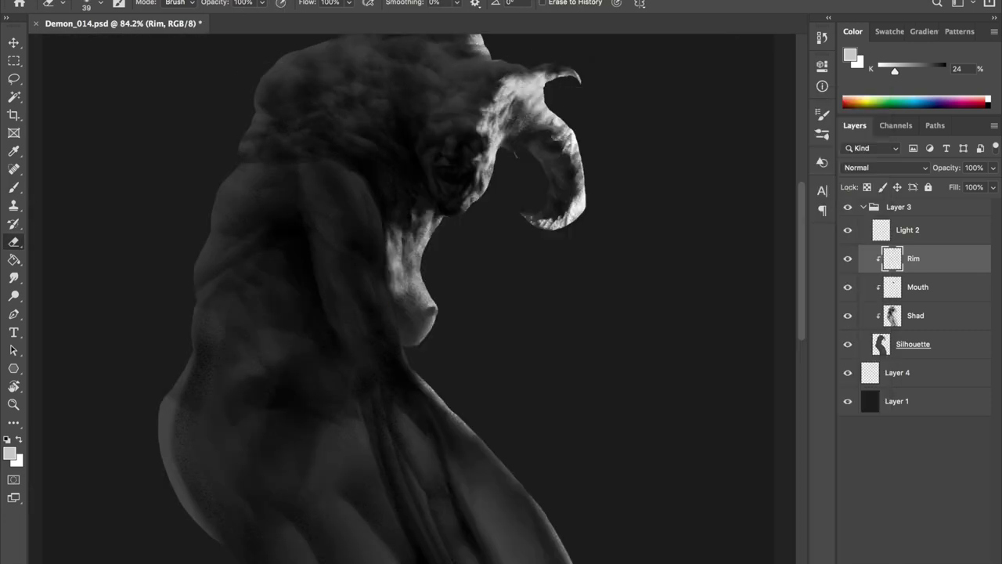
key(bracketright)
key(bracketright)
drag(393, 298, 389, 270)
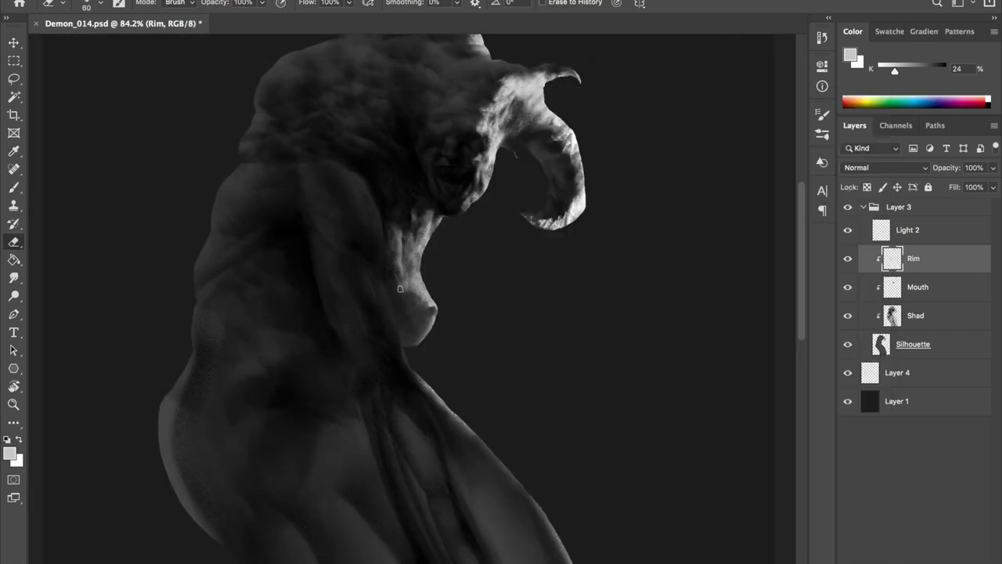
key(ctrl+s)
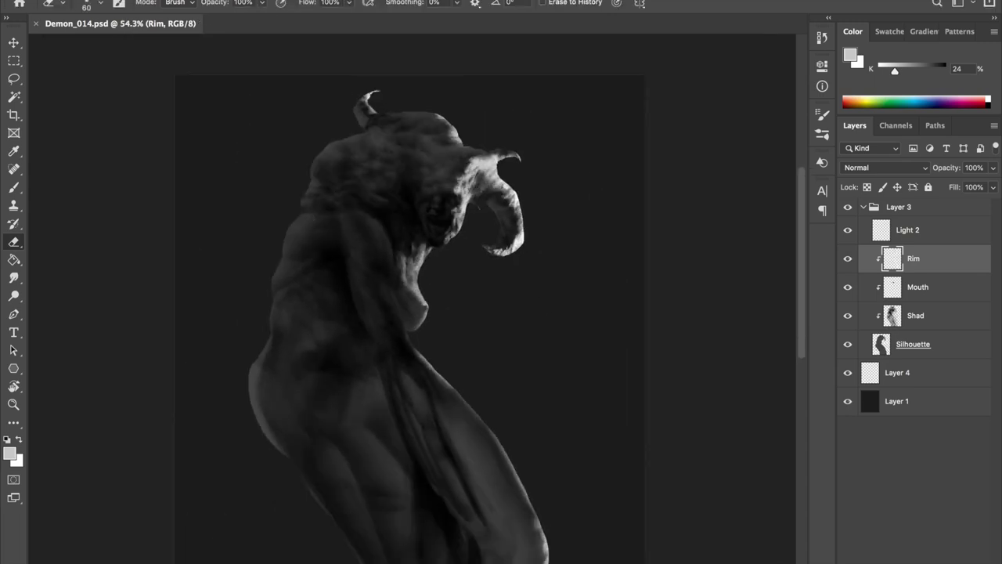
Try a thin white rim stroke along the neck edge, undo it, and zoom out to the whole figure
scroll(218, 161, up, 2)
key(b)
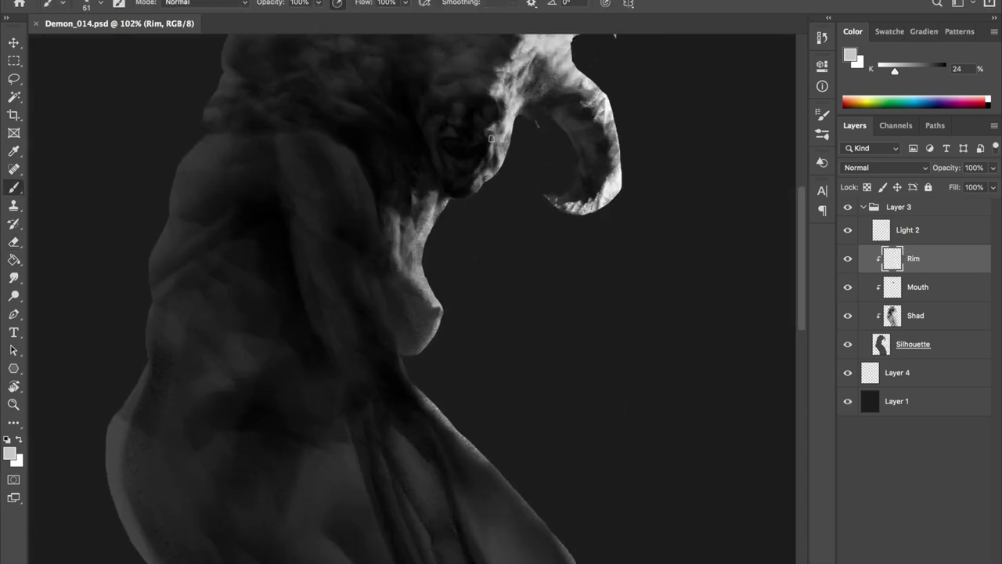
key(x)
key(bracketleft)
drag(369, 253, 375, 208)
key(ctrl+z)
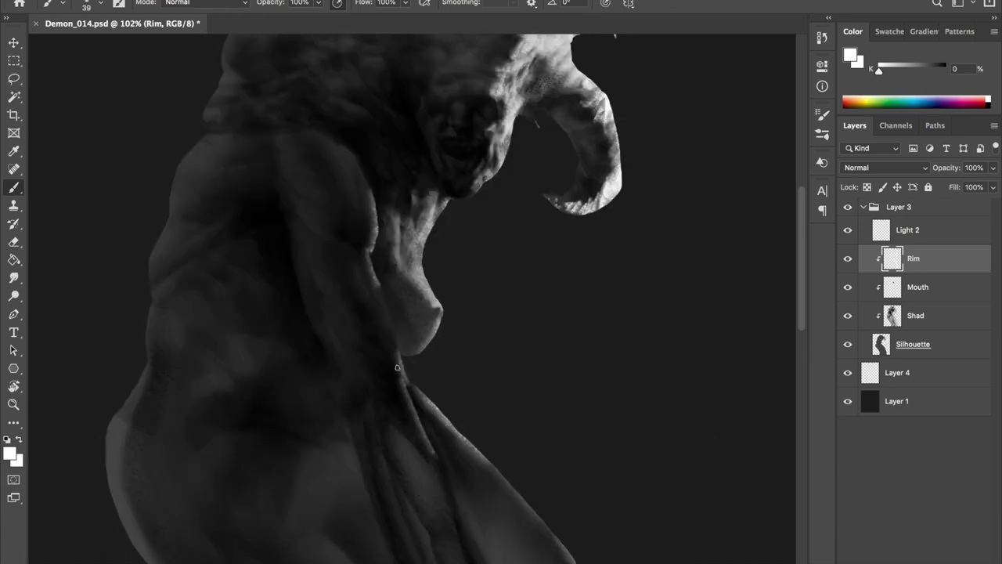
scroll(425, 425, down, 3)
key(ctrl+shift+h)
key(ctrl+shift+h)
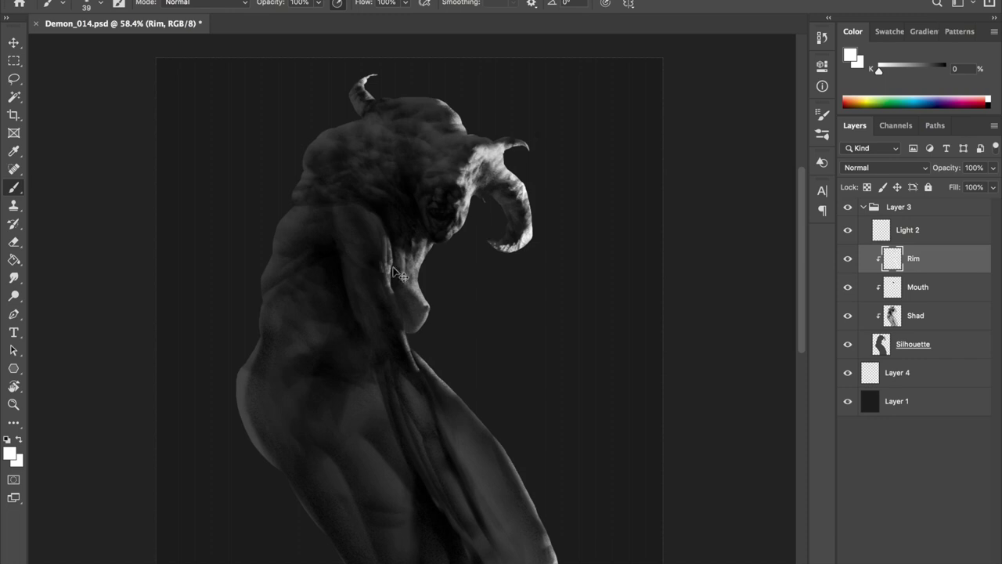
scroll(541, 212, down, 2)
scroll(501, 243, up, 3)
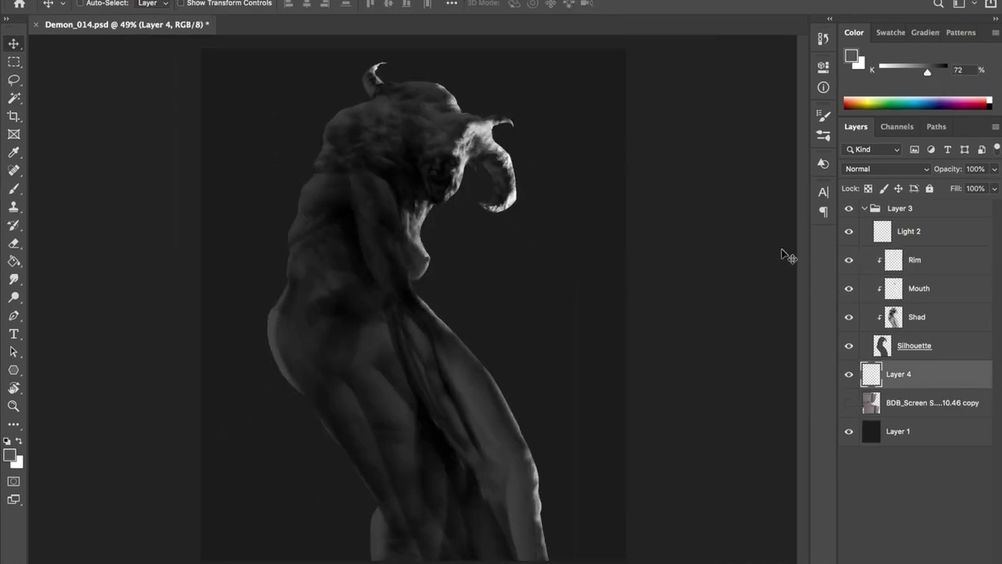
Paint a darker grey stroke out from below the demon's jaw, undoing stray strokes
key(b)
right_click(783, 253)
key(Return)
drag(435, 205, 464, 230)
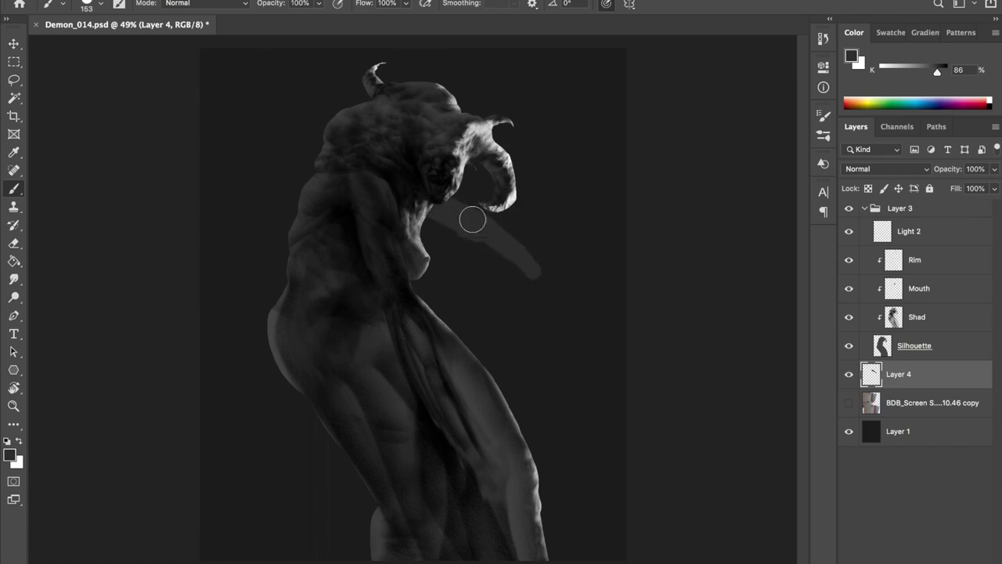
key(h)
drag(502, 178, 513, 137)
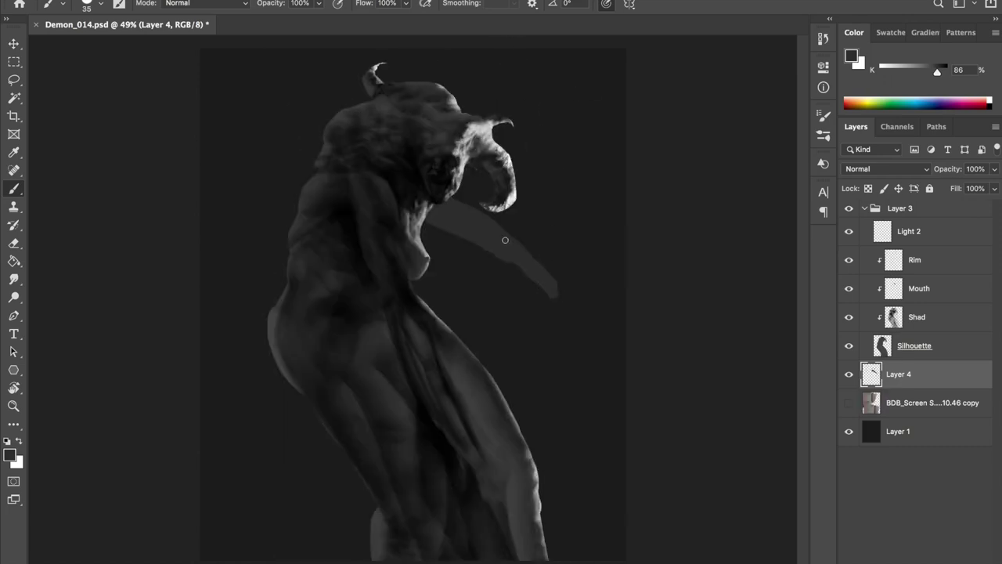
right_click(505, 239)
key(Escape)
key(ctrl+z)
mouse_move(449, 219)
mouse_down()
mouse_move(443, 191)
mouse_move(523, 213)
mouse_move(501, 250)
mouse_move(483, 251)
mouse_move(482, 286)
mouse_up()
key(ctrl+z)
Rotate the grey band clockwise, extend it into a fingered hand, and save
key(ctrl+t)
drag(572, 212, 593, 245)
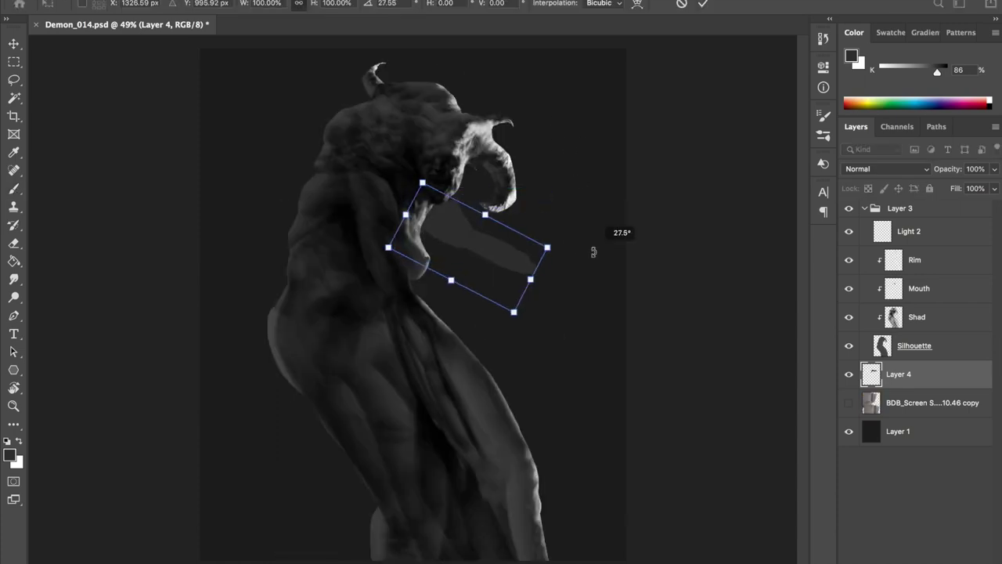
key(Return)
mouse_move(529, 266)
mouse_down()
mouse_move(540, 262)
mouse_move(530, 280)
mouse_move(488, 293)
mouse_move(506, 298)
mouse_up()
key(h)
key(h)
key(ctrl+s)
click(884, 346)
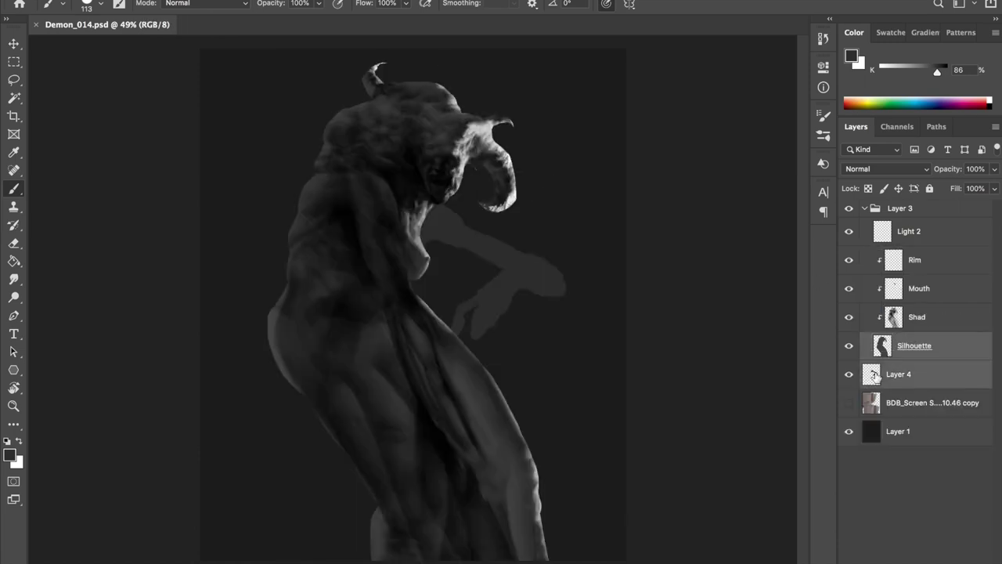
Trial merging Silhouette into Layer 4 and duplicating Rim, then revert the layer changes
alt+click(883, 331)
key(ctrl+e)
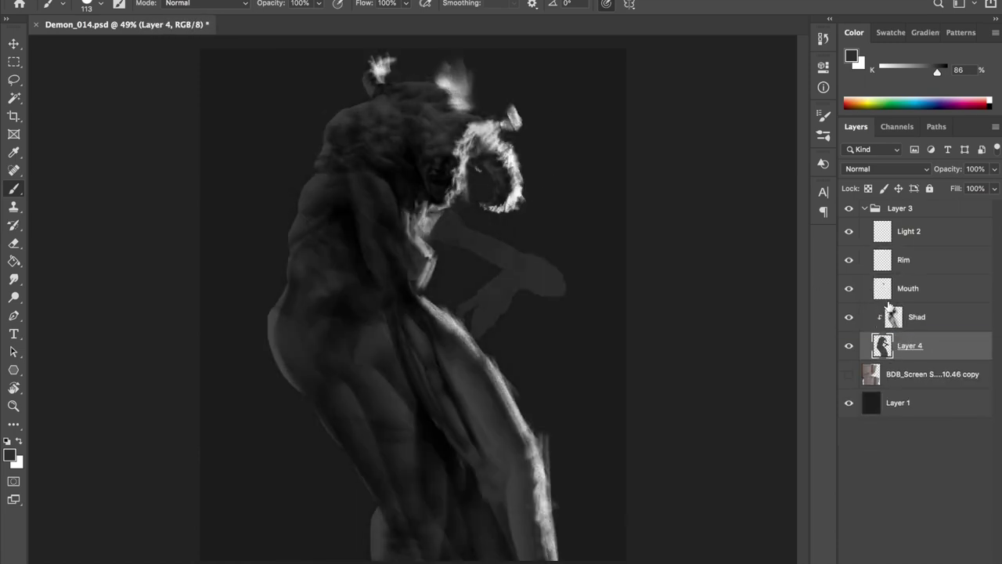
scroll(593, 302, up, 5)
scroll(593, 303, down, 3)
drag(883, 259, 887, 273)
key(Delete)
scroll(470, 313, down, 2)
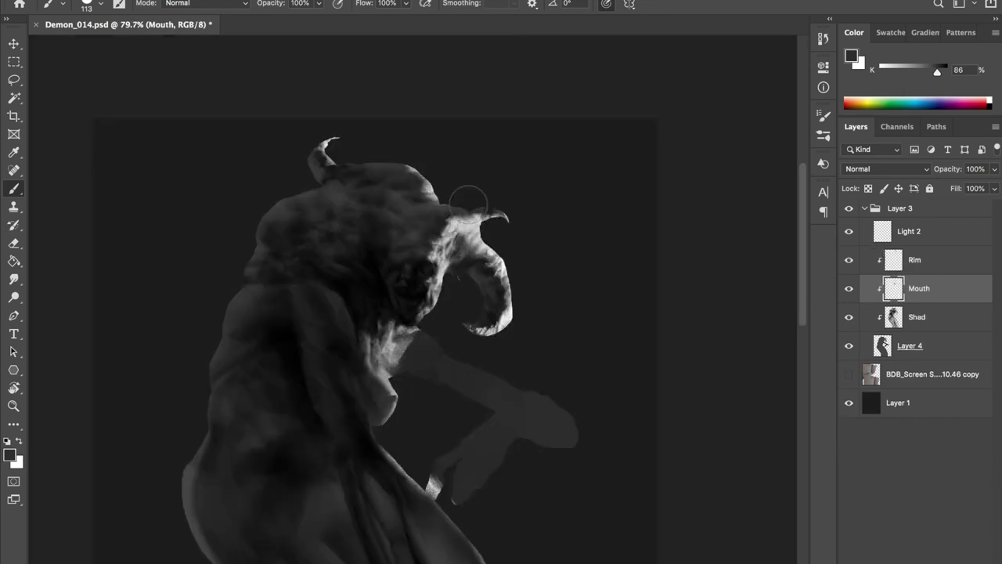
scroll(447, 250, up, 3)
scroll(481, 313, down, 2)
scroll(471, 358, down, 2)
key(ctrl+z)
key(ctrl+z)
key(ctrl+z)
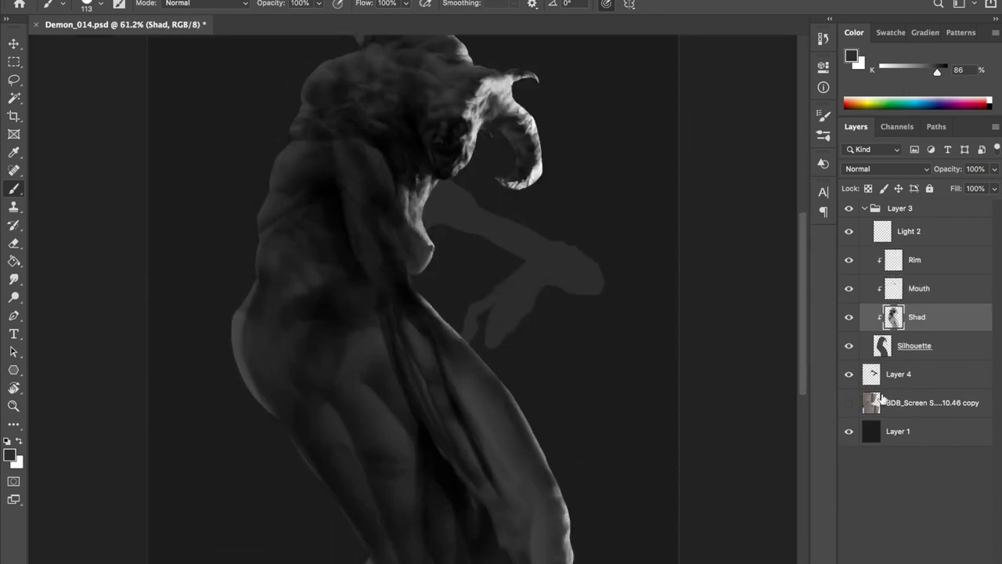
scroll(582, 341, down, 2)
Undo the fingered hand, save, rotate the arm more steeply clockwise, and trim the left contour
key(ctrl+z)
key(ctrl+z)
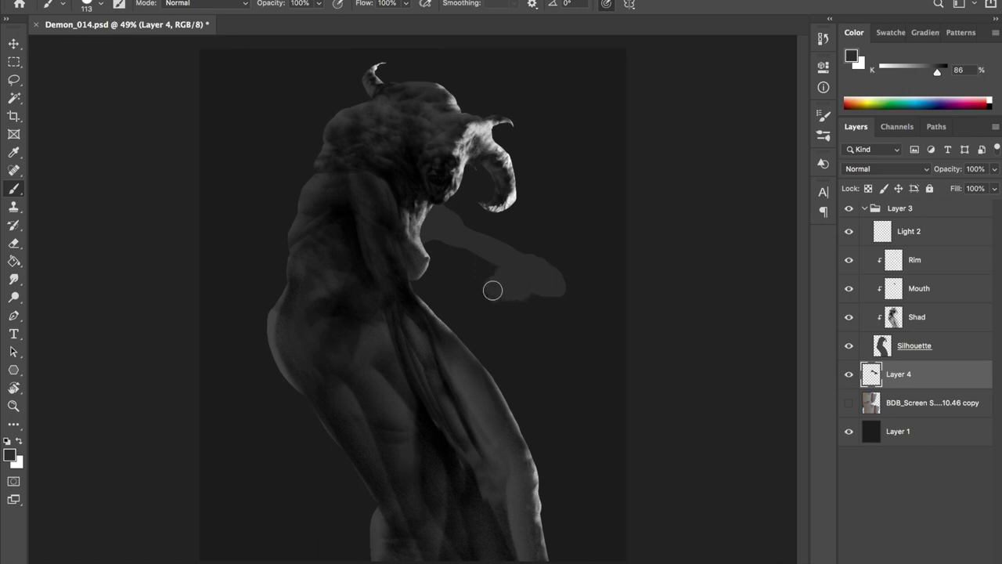
key(ctrl+z)
key(ctrl+z)
key(ctrl+shift+z)
key(ctrl+s)
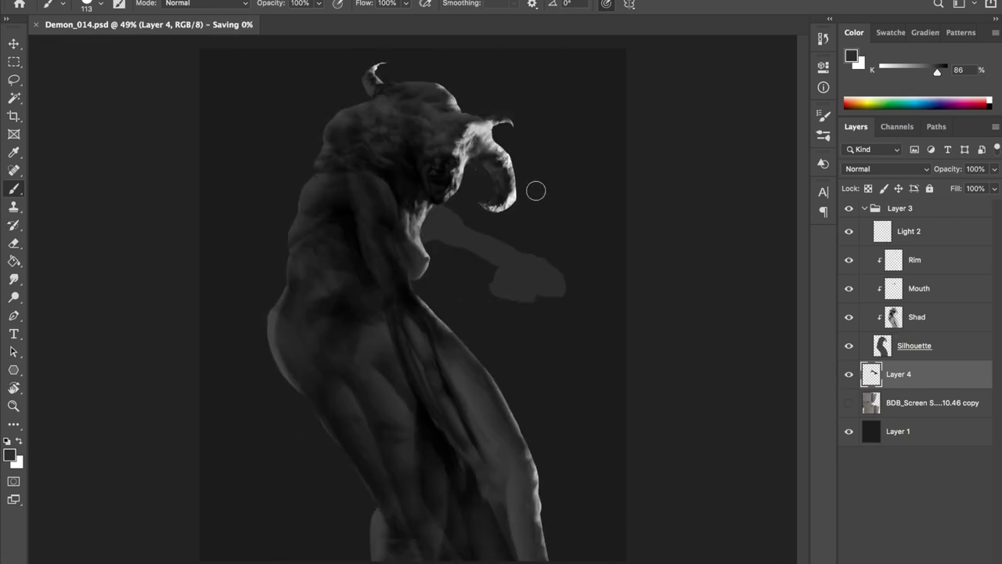
key(ctrl+t)
drag(565, 192, 588, 217)
key(Return)
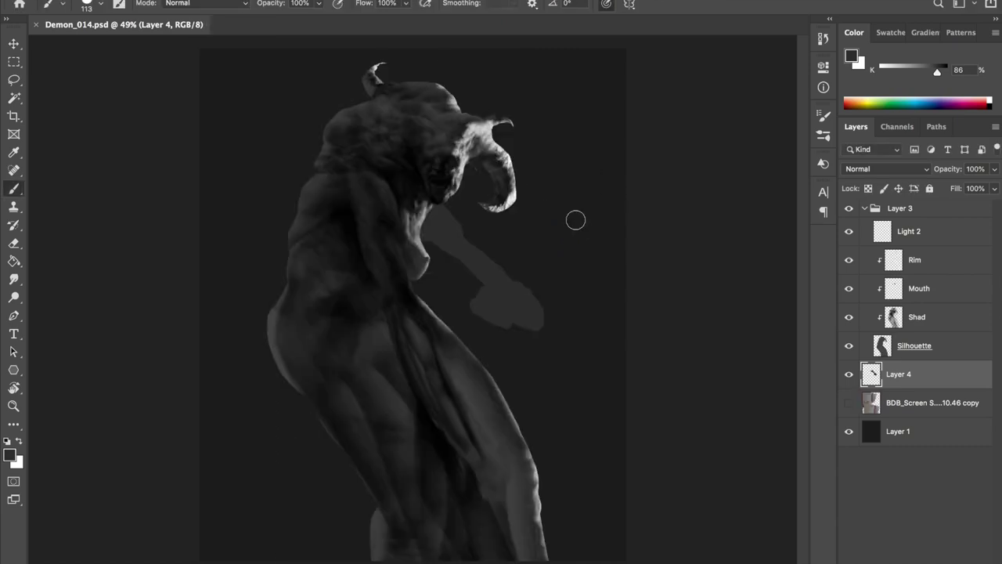
key(alt+bracketright)
key(e)
mouse_move(246, 282)
mouse_down()
mouse_move(272, 267)
mouse_move(275, 340)
mouse_up()
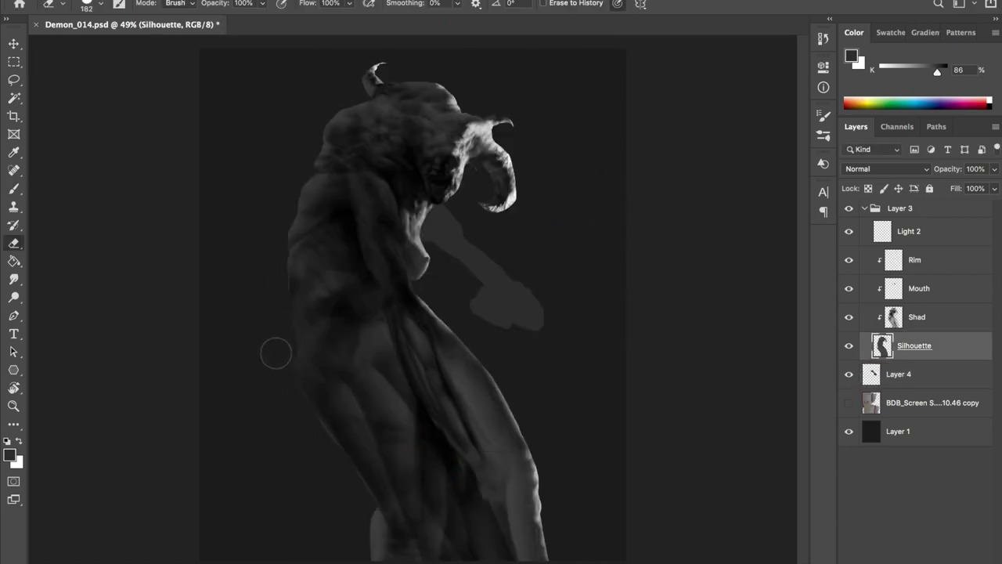
Sample a figure grey and trial a light stroke along the lower-left leg edge, then undo it
key(h)
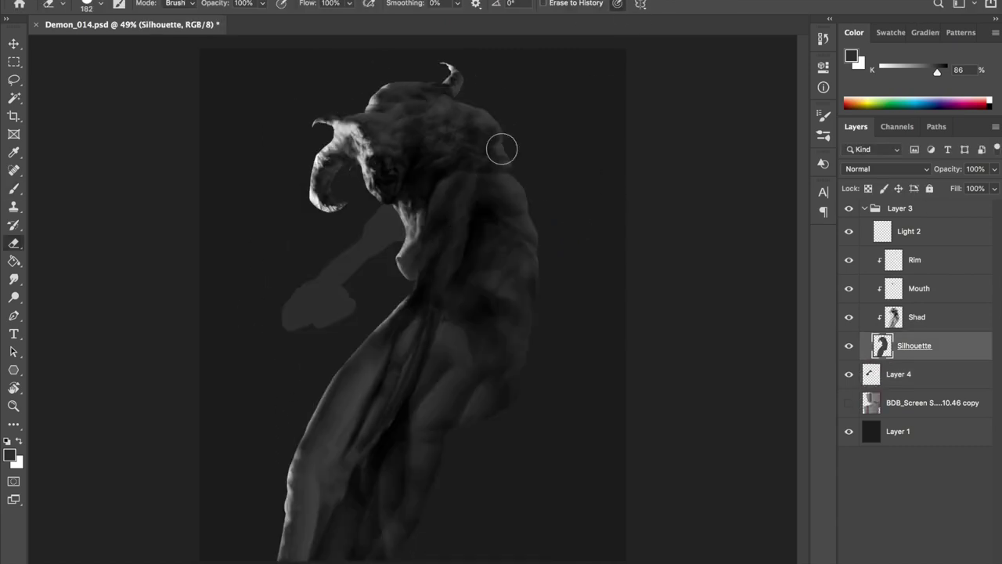
key(h)
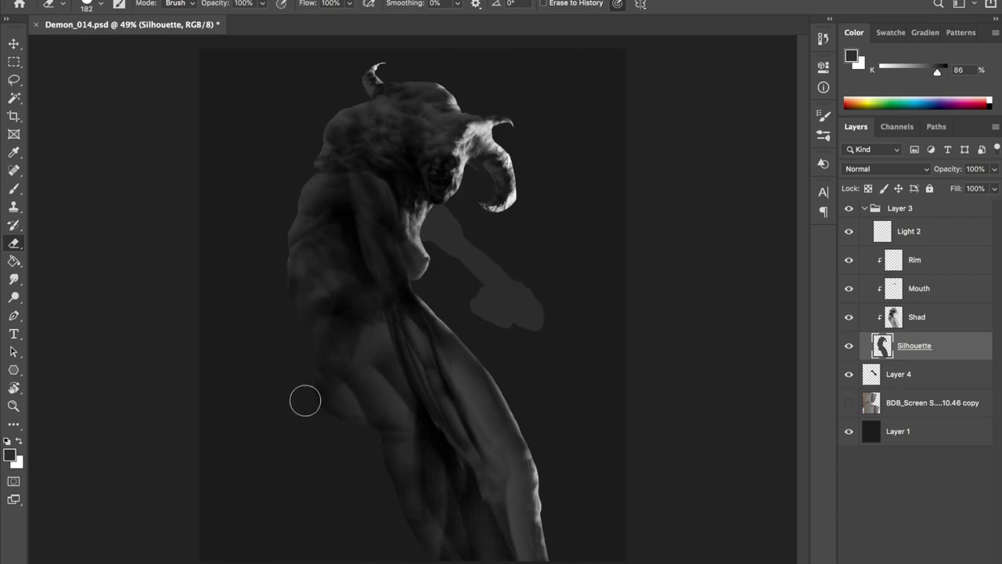
key(b)
click(849, 317)
click(849, 317)
alt+click(333, 354)
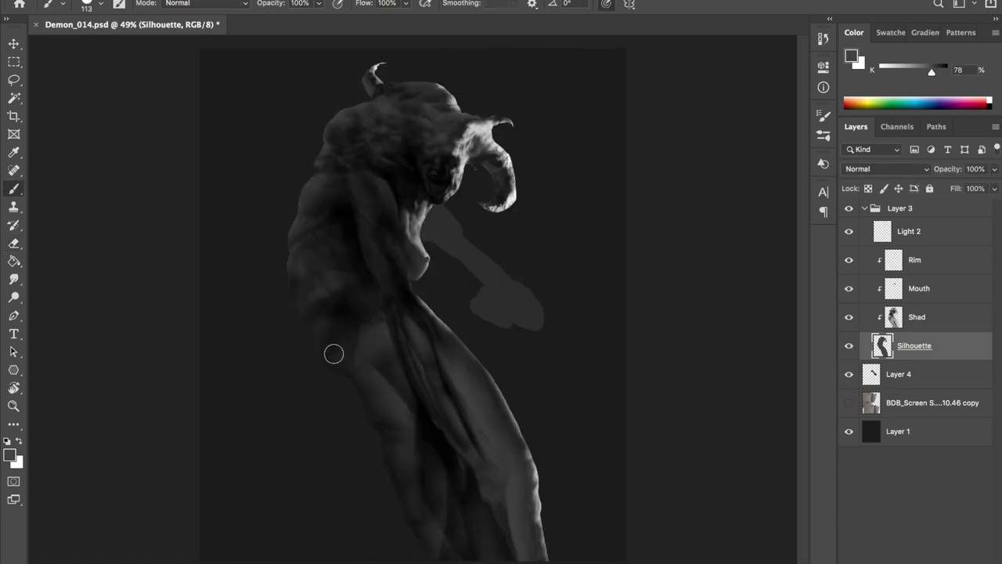
key(h)
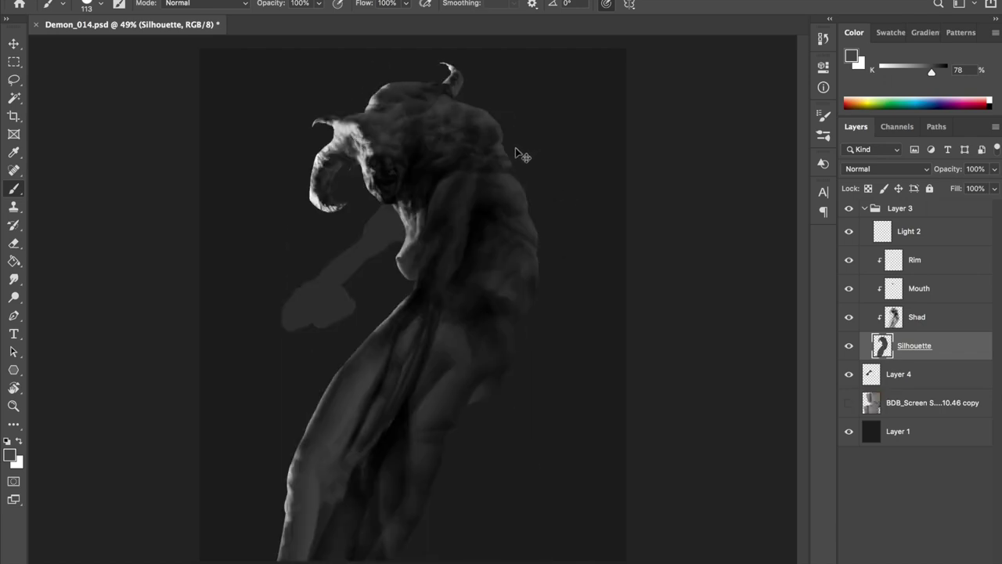
key(h)
mouse_move(367, 436)
mouse_down()
mouse_move(304, 362)
mouse_move(391, 545)
mouse_up()
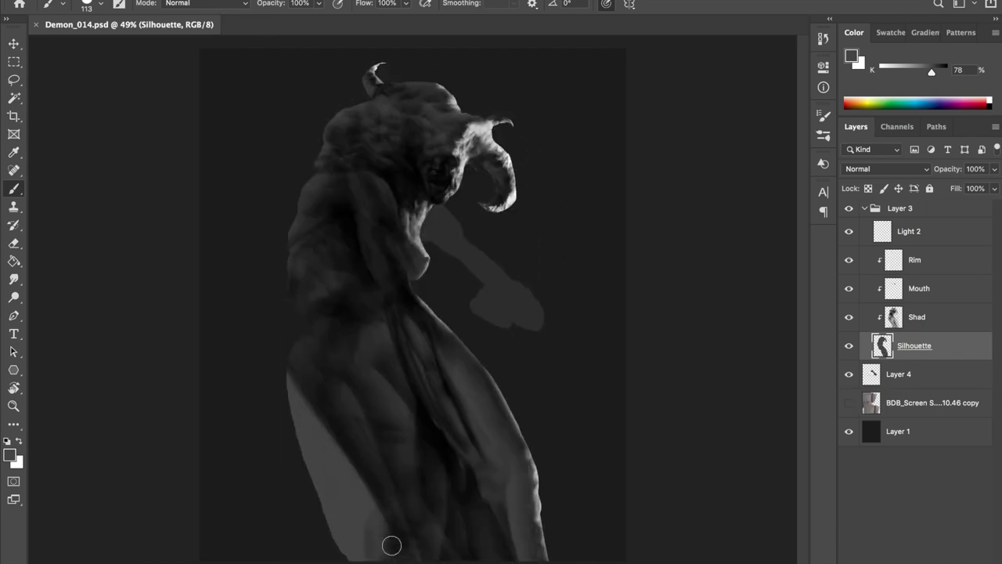
key(ctrl+z)
Erase along the lower legs to darken them and brush a light grey patch near the left hip
key(e)
drag(289, 384, 368, 548)
key(h)
key(h)
mouse_move(445, 539)
mouse_down()
mouse_move(381, 410)
mouse_move(425, 447)
mouse_move(342, 353)
mouse_up()
key(b)
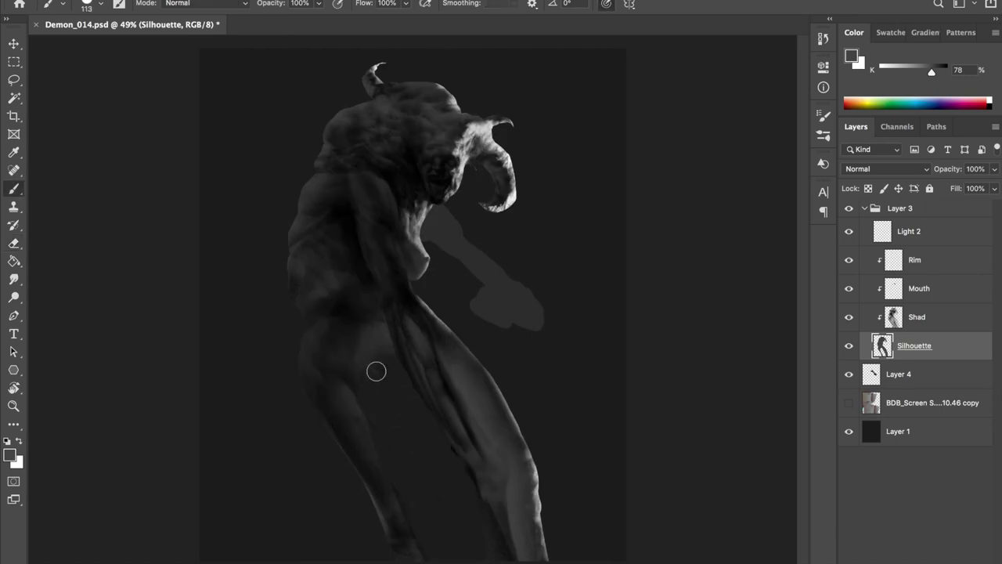
key(h)
drag(539, 352, 521, 318)
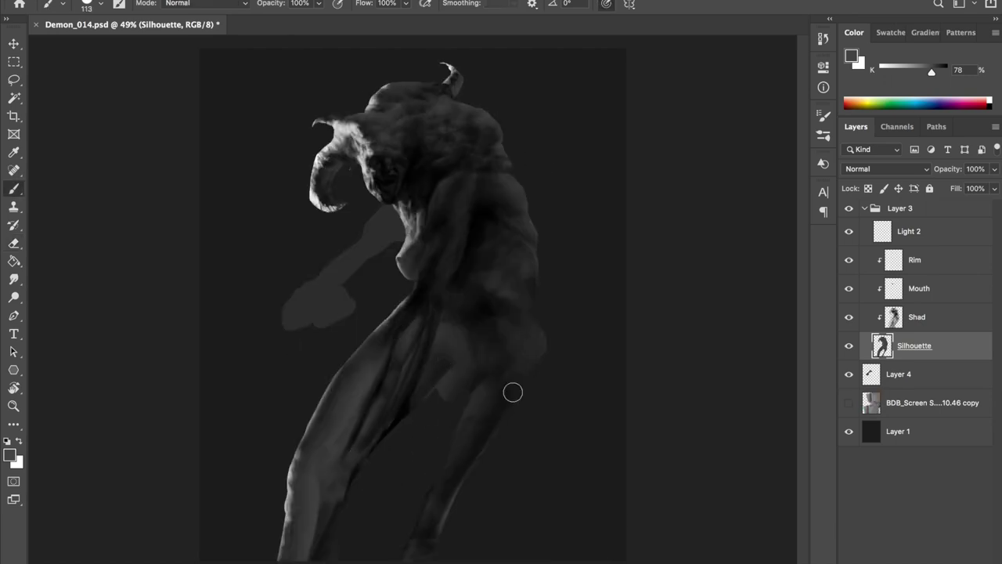
key(h)
Erase the lower leg darker, then undo that erasing after comparing in mirrored view
key(e)
mouse_move(466, 352)
mouse_down()
mouse_move(474, 357)
mouse_move(456, 339)
mouse_up()
key(h)
key(h)
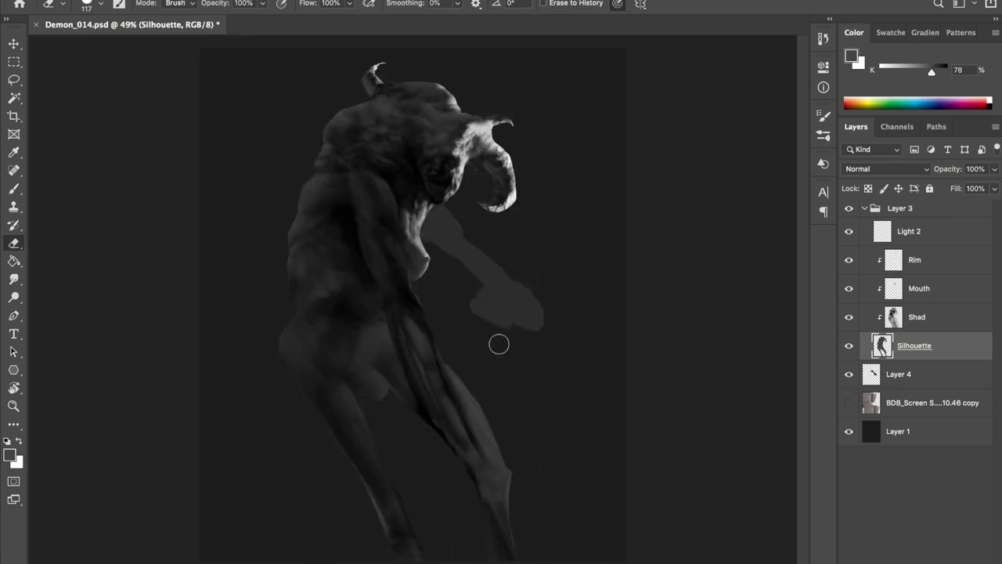
key(ctrl+z)
key(ctrl+z)
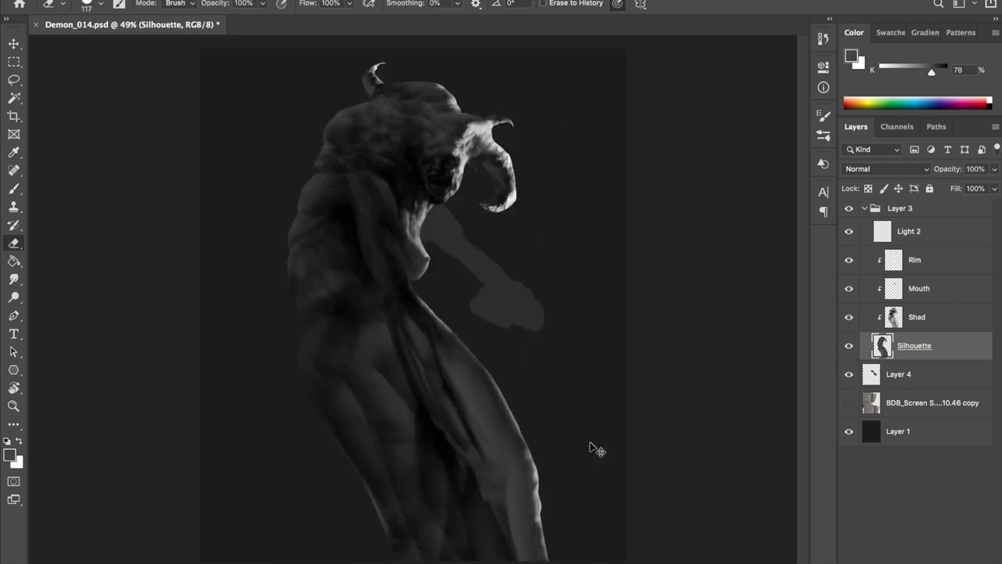
key(ctrl+z)
key(h)
Erase the lower body's outer edge darker so it blends into the background
key(h)
key(h)
key(b)
key(h)
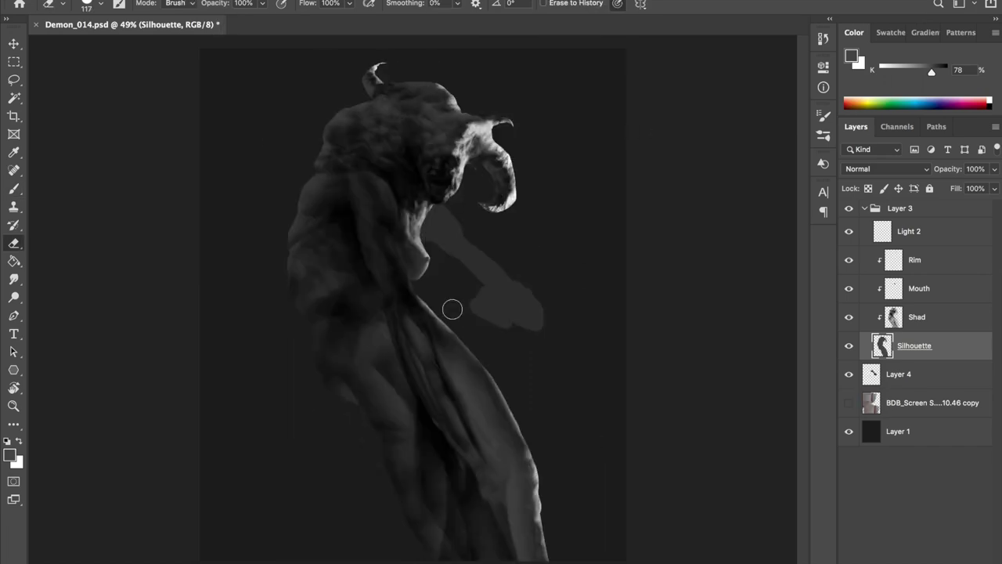
key(e)
key(h)
key(h)
mouse_move(444, 441)
mouse_down()
mouse_move(429, 480)
mouse_move(492, 550)
mouse_up()
key(h)
Erase the chest bulge, then undo it to keep the original chest contour
key(h)
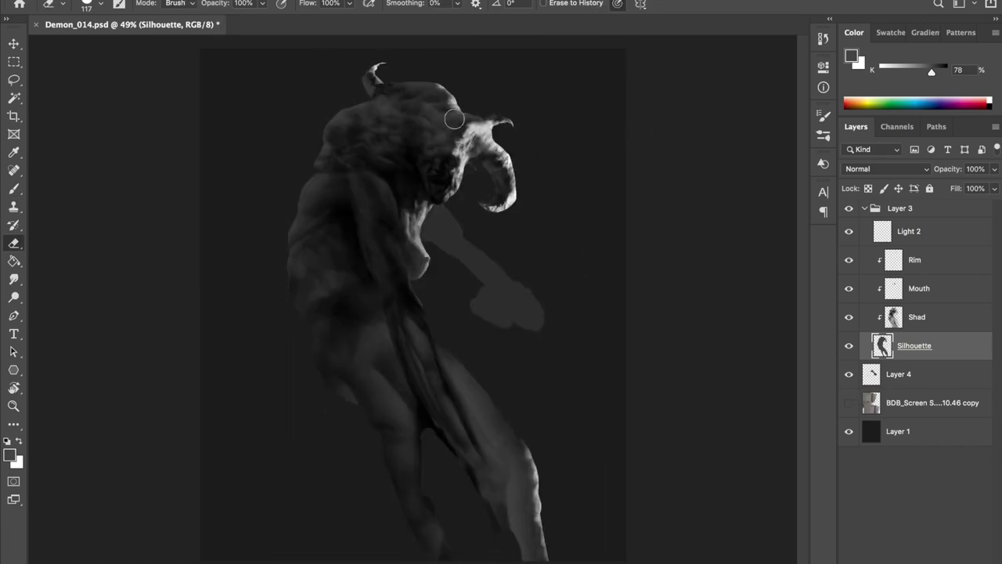
drag(431, 289, 415, 271)
key(h)
key(h)
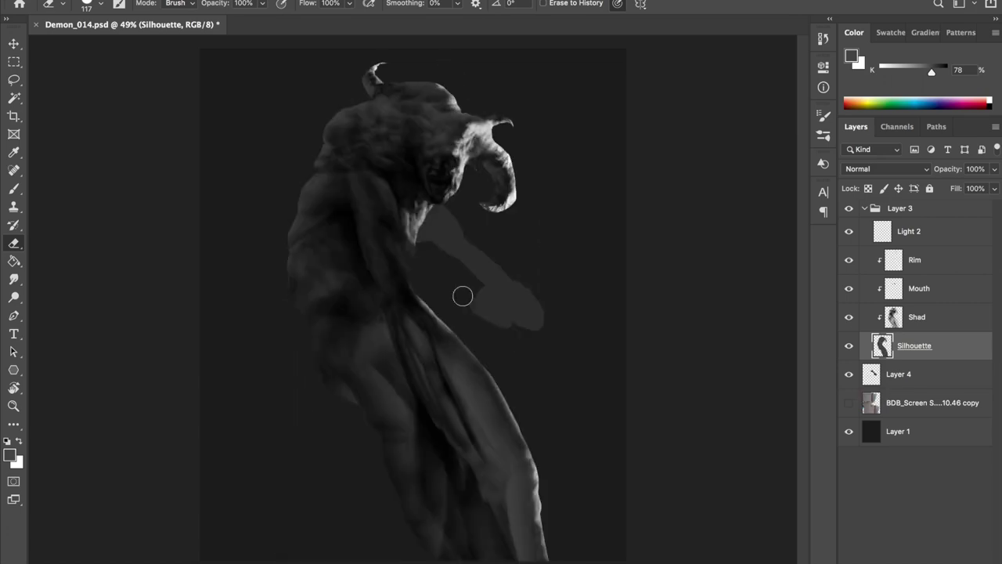
key(h)
key(h)
key(ctrl+z)
key(ctrl+z)
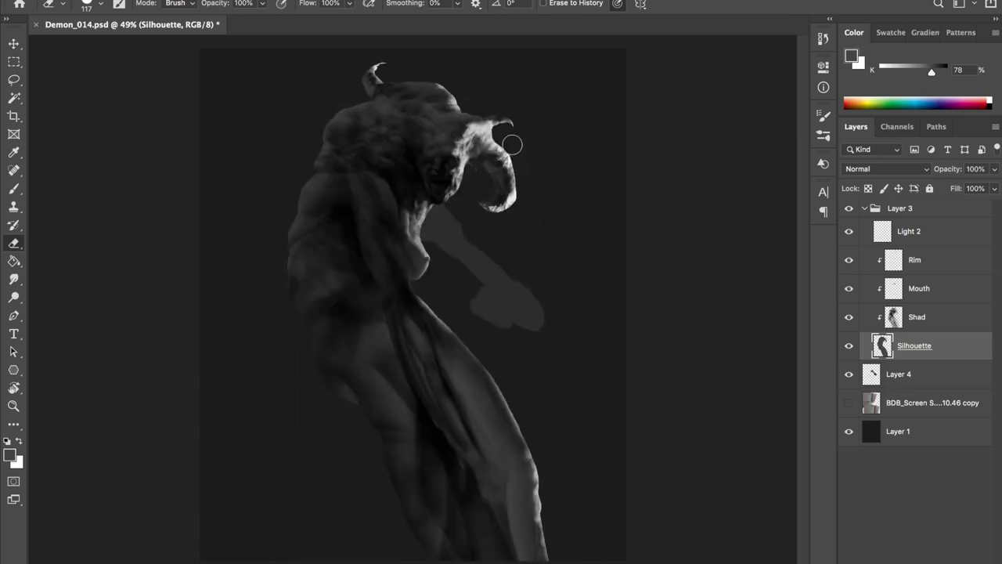
key(alt+bracketright)
key(b)
scroll(378, 261, up, 1)
scroll(387, 227, up, 1)
scroll(356, 293, up, 1)
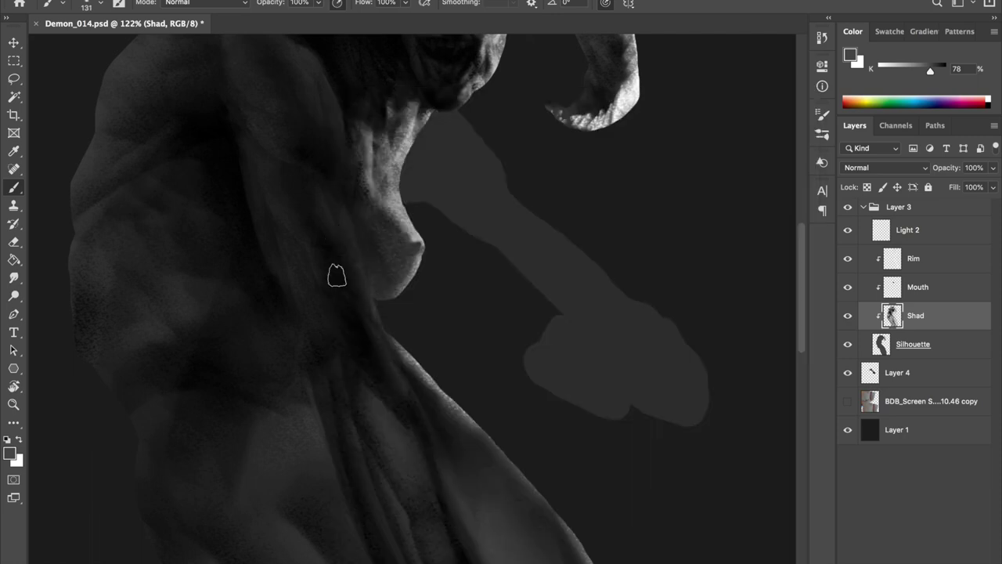
Check the torso in a mirrored view and set the brush opacity to 60%
key(h)
scroll(346, 157, down, 1)
key(h)
scroll(308, 211, up, 1)
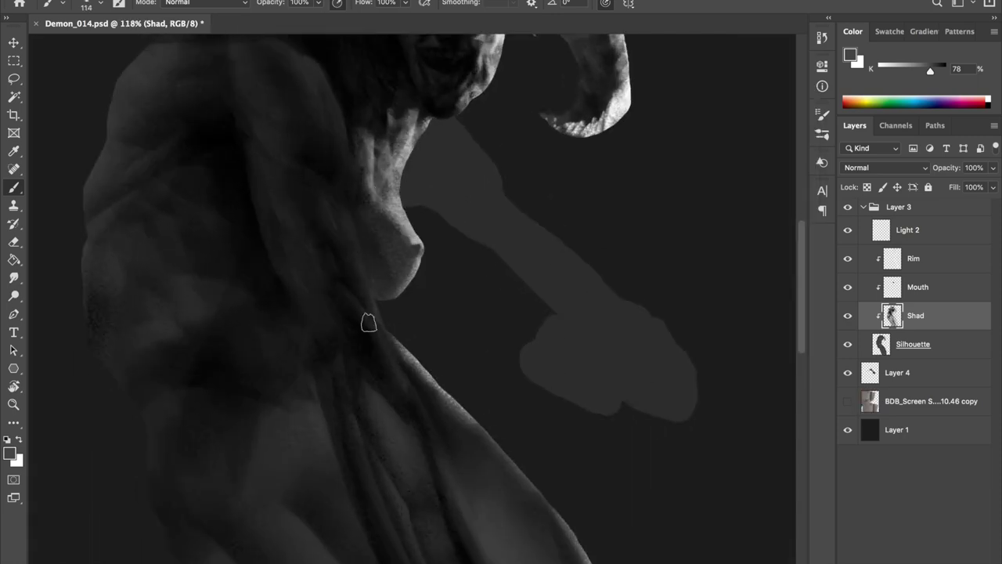
scroll(313, 171, down, 2)
key(h)
key(h)
scroll(353, 180, up, 2)
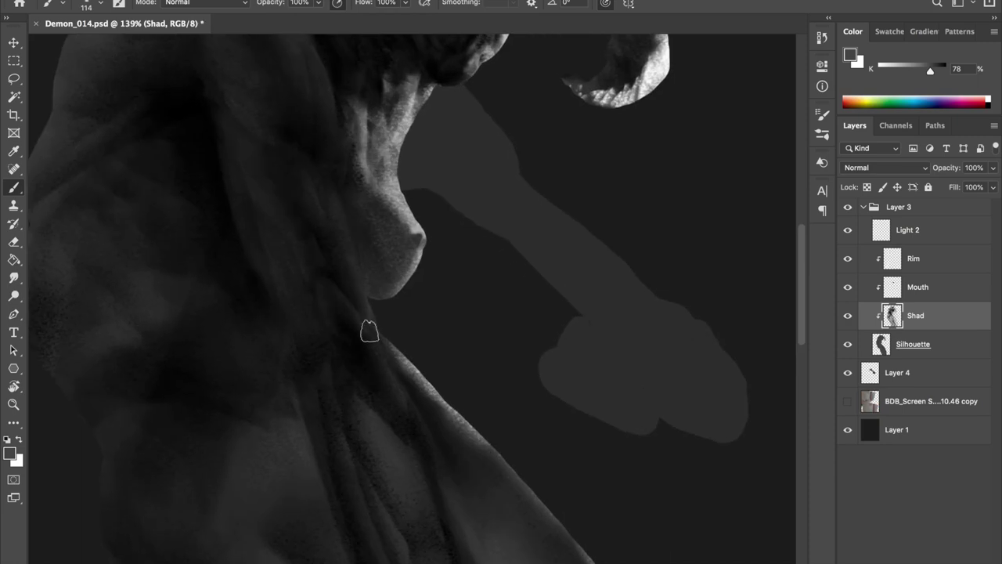
key(6)
scroll(336, 322, down, 5)
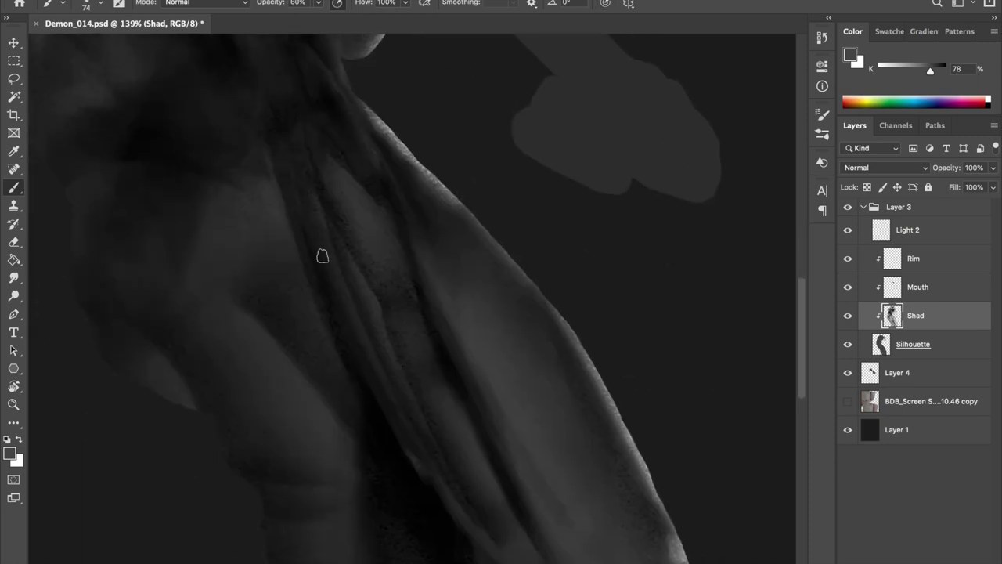
scroll(421, 336, up, 5)
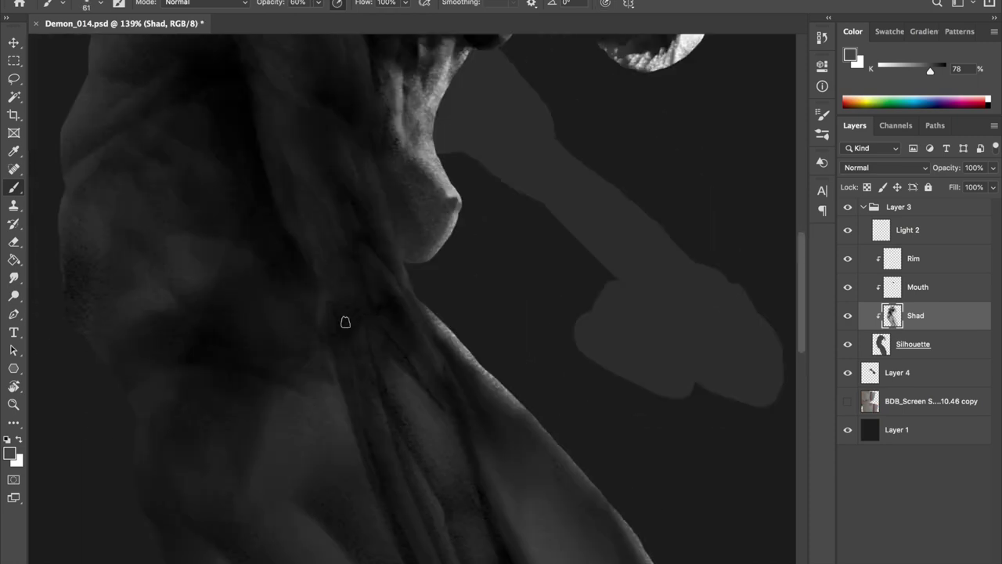
scroll(346, 321, down, 3)
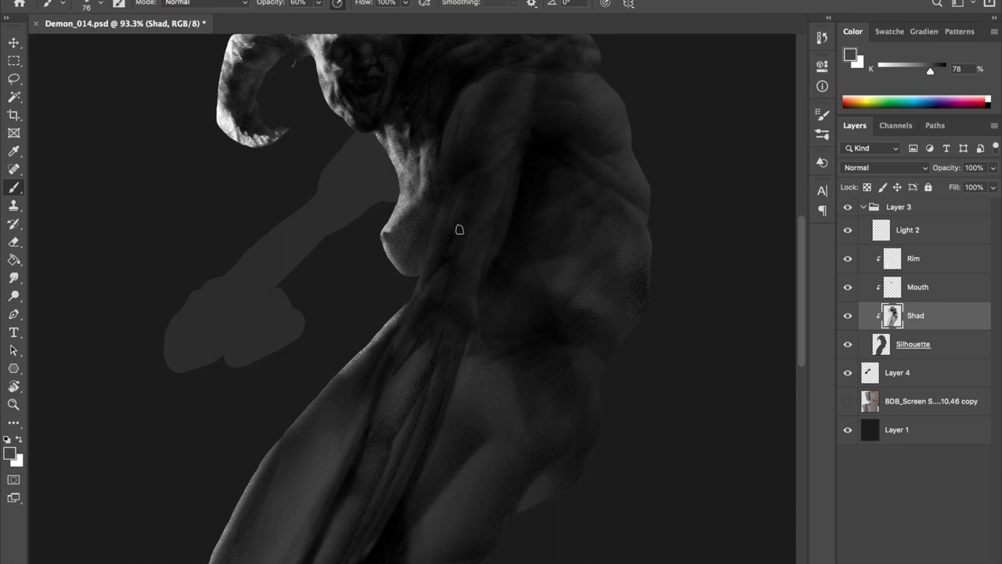
scroll(473, 205, down, 1)
key(ctrl+shift+h)
scroll(373, 331, up, 2)
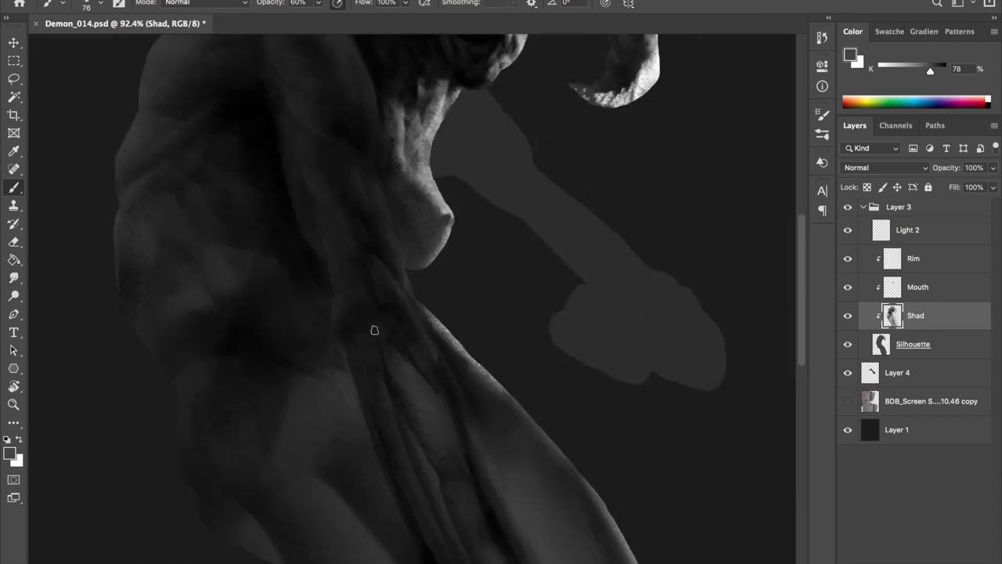
scroll(342, 320, up, 2)
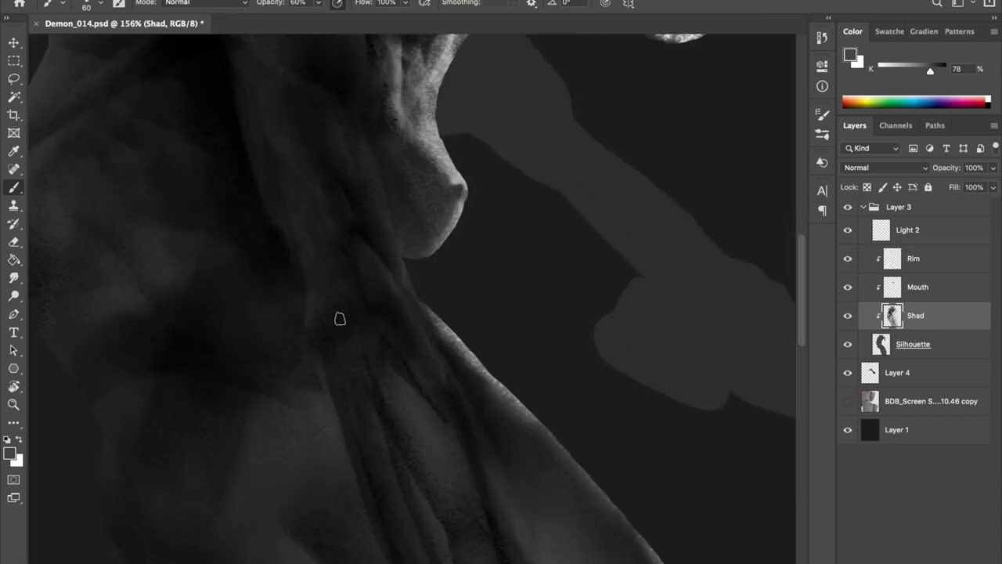
scroll(357, 366, down, 1)
scroll(371, 297, down, 1)
key(ctrl+shift+h)
Sample dark, near-black and mid-dark greys from the figure for the chest shadows
key(ctrl+shift+h)
alt+click(422, 360)
scroll(427, 359, up, 2)
key(ctrl+shift+h)
key(ctrl+shift+h)
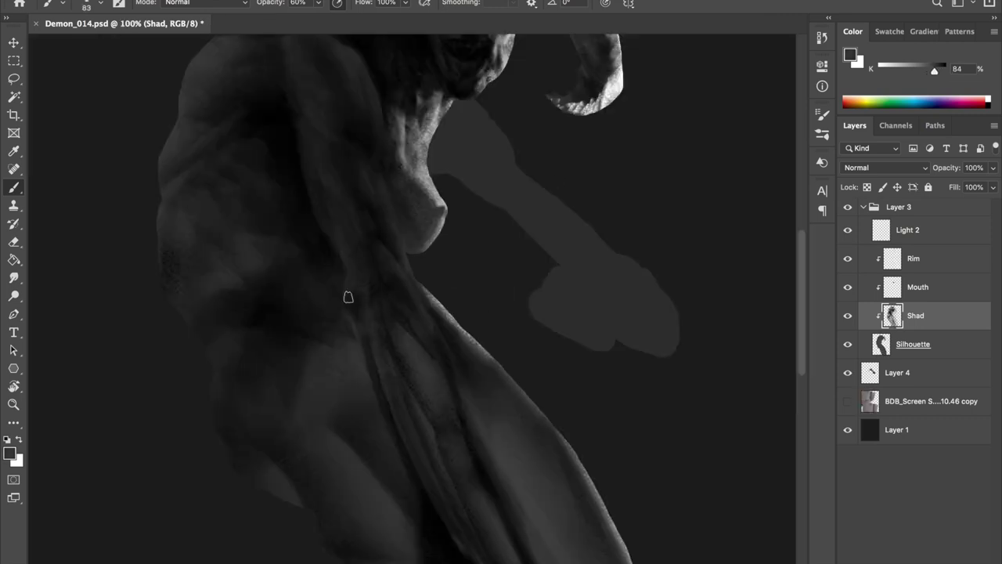
key(d)
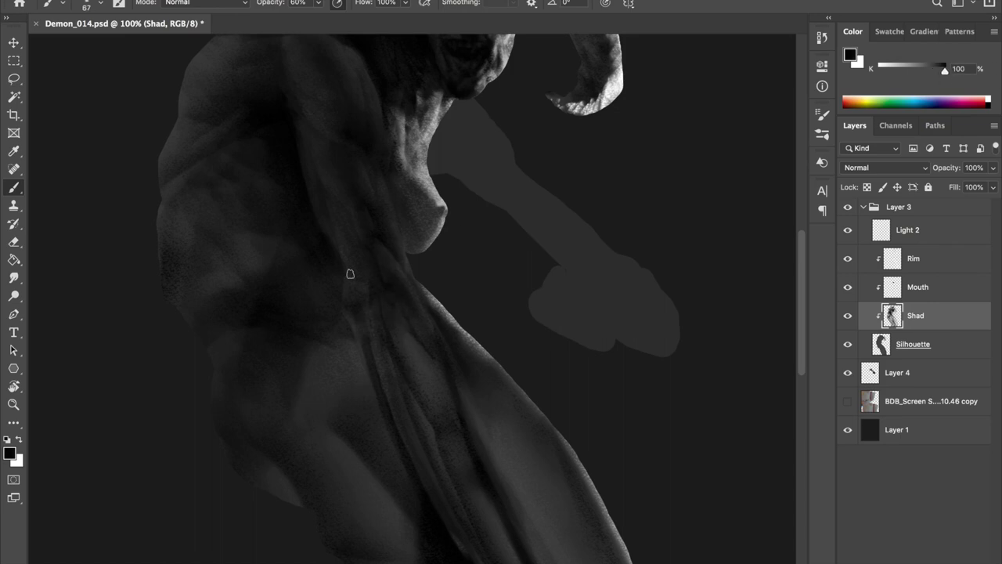
alt+click(387, 186)
scroll(375, 230, down, 3)
scroll(384, 239, up, 4)
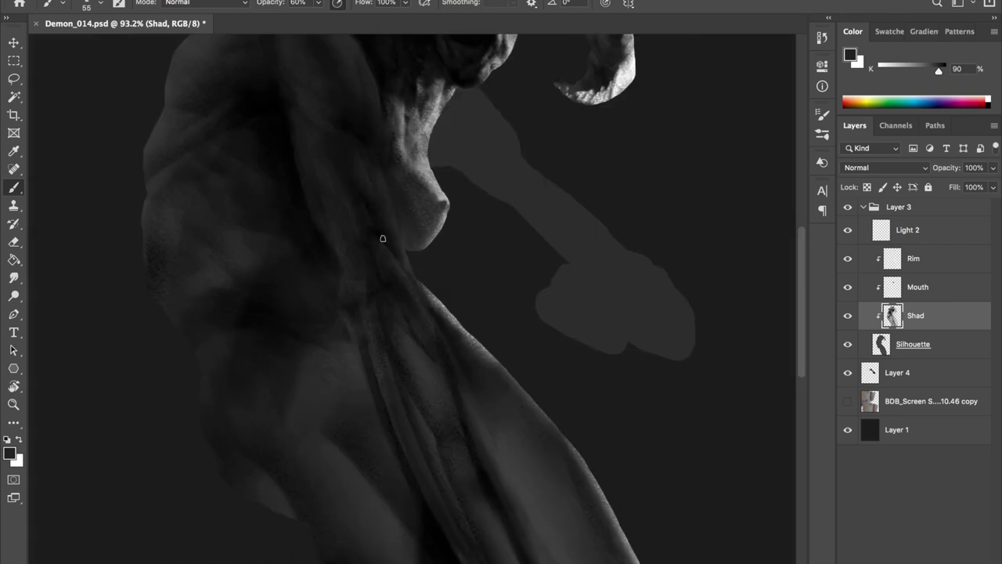
scroll(376, 251, up, 1)
alt+click(366, 267)
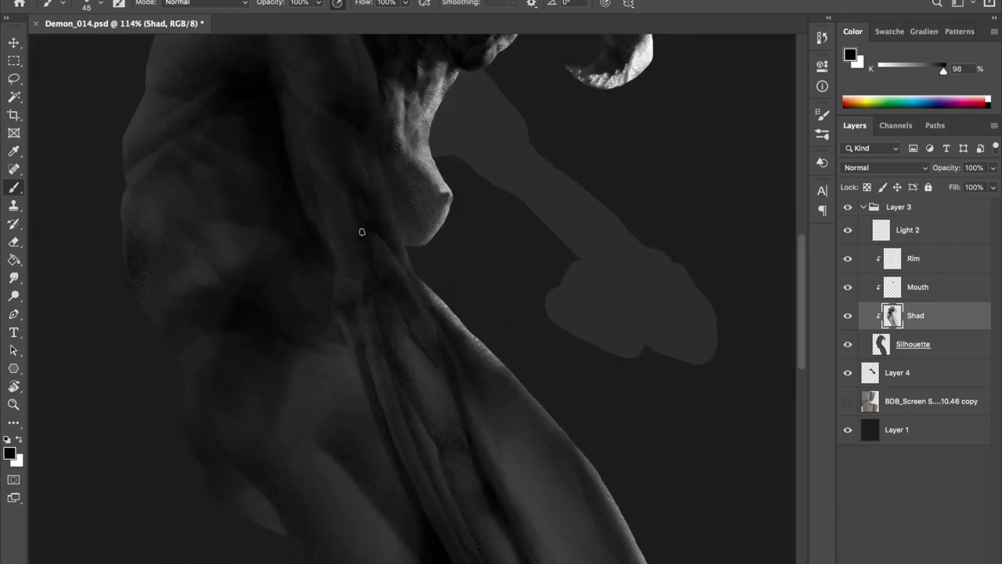
scroll(353, 239, down, 3)
key(h)
scroll(519, 173, up, 4)
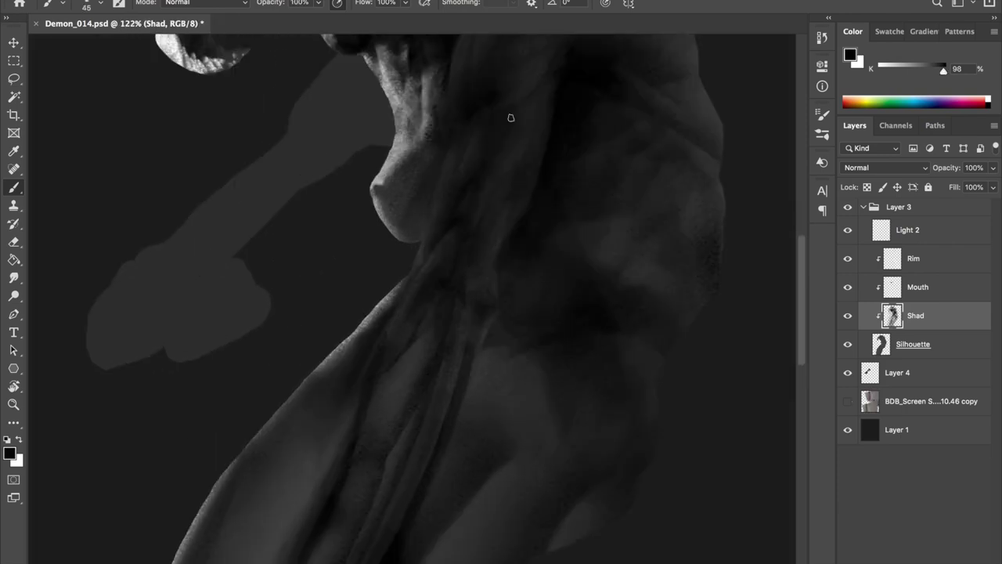
scroll(517, 180, down, 3)
key(h)
scroll(313, 250, up, 4)
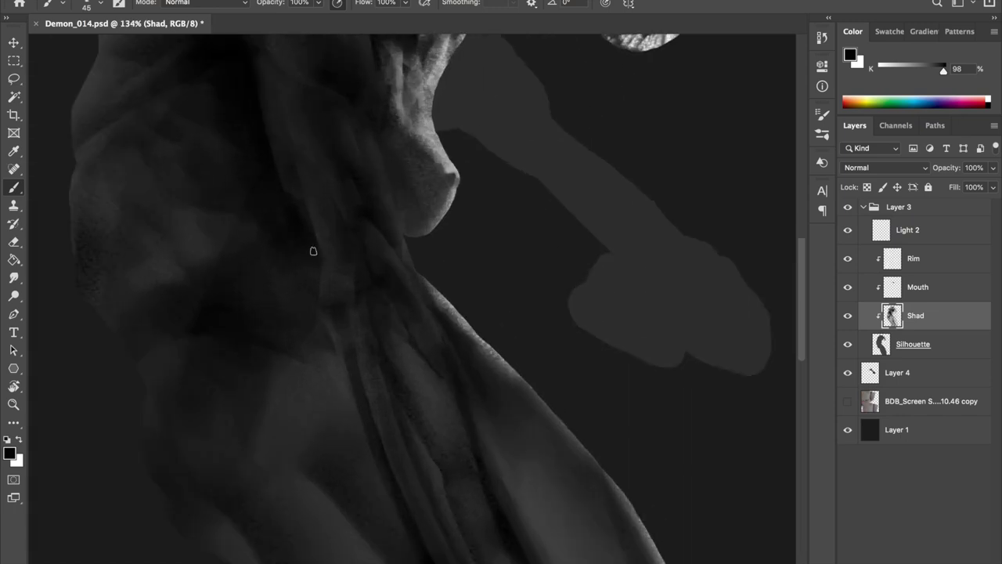
scroll(313, 164, down, 1)
scroll(327, 196, down, 1)
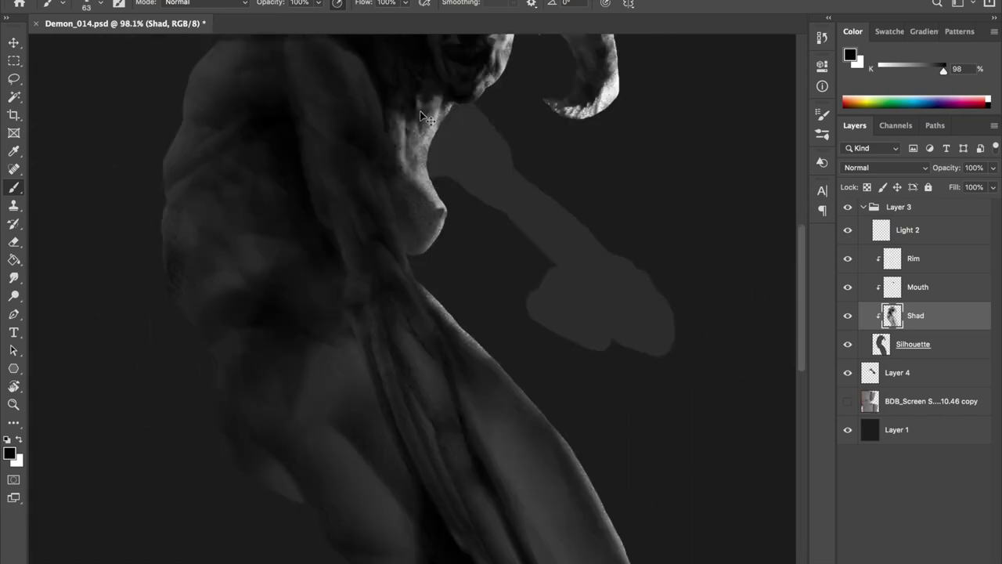
scroll(391, 157, down, 1)
scroll(443, 179, up, 4)
alt+click(444, 180)
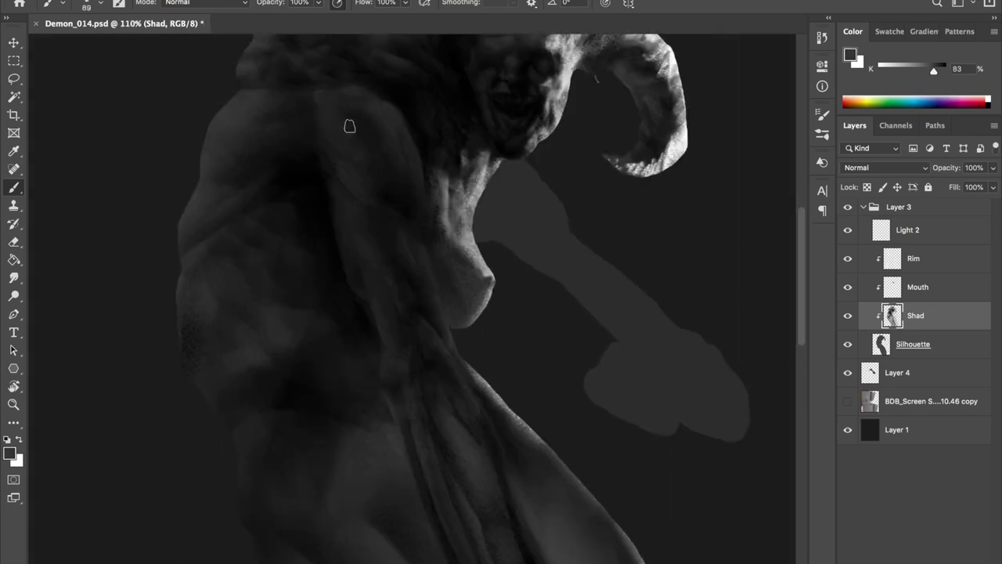
Darken the chest and shoulder shading on the Shad layer and save Demon_014.psd
scroll(376, 180, down, 2)
drag(378, 180, 399, 233)
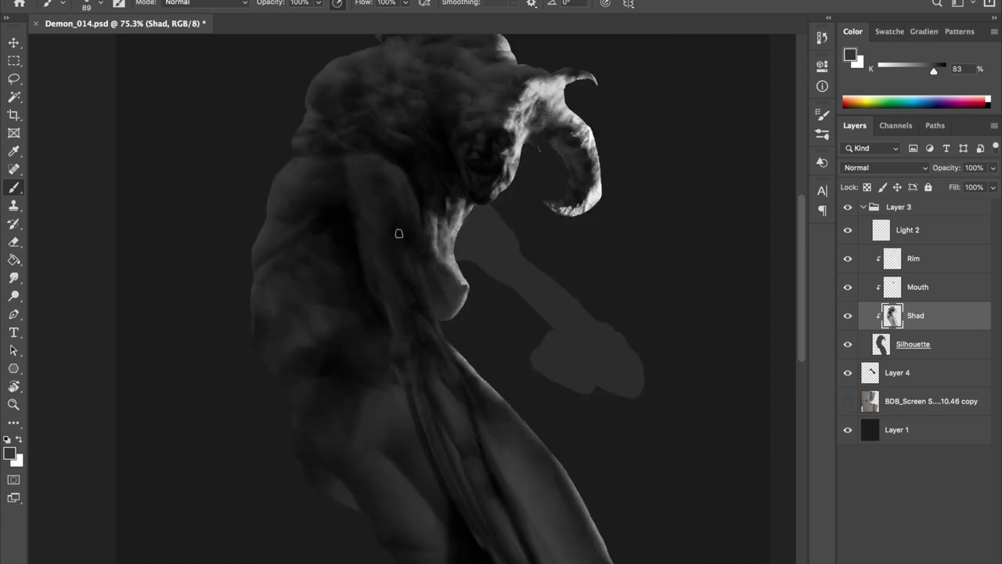
scroll(405, 258, up, 3)
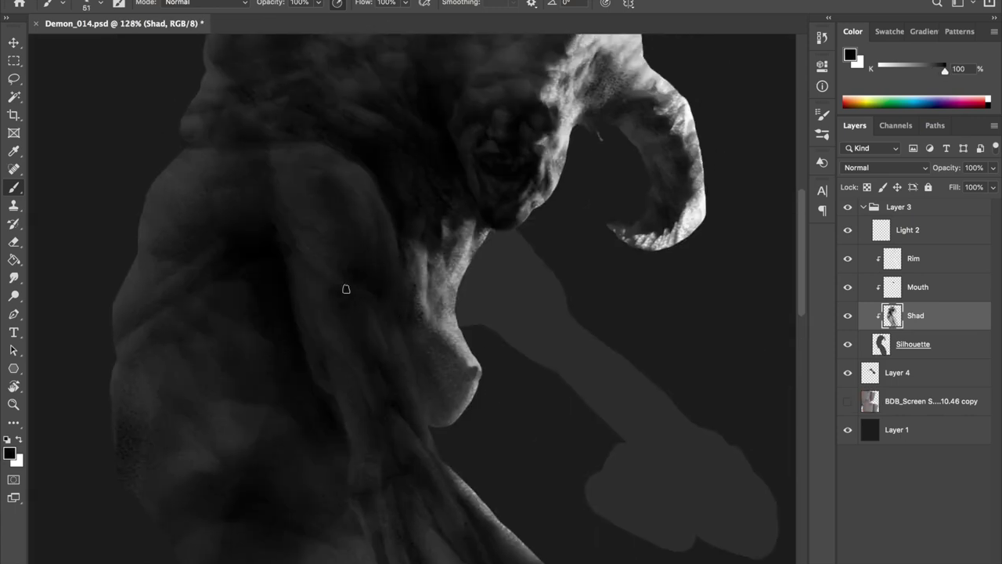
scroll(348, 314, down, 3)
key(ctrl+s)
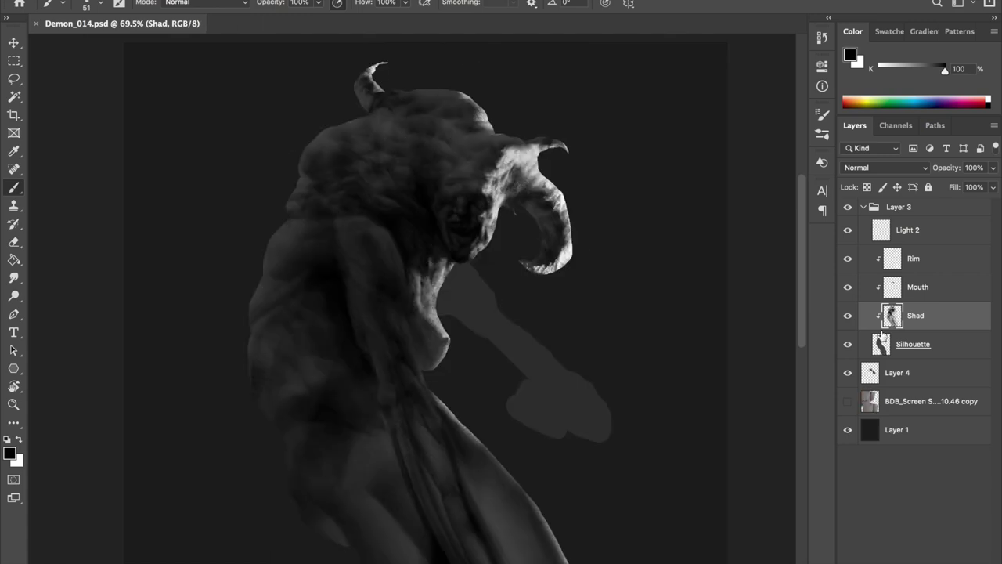
Add two layers clipped to Layer 4 and name them Shad and Rim
click(869, 374)
key(ctrl+shift+n)
key(Return)
scroll(332, 127, up, 2)
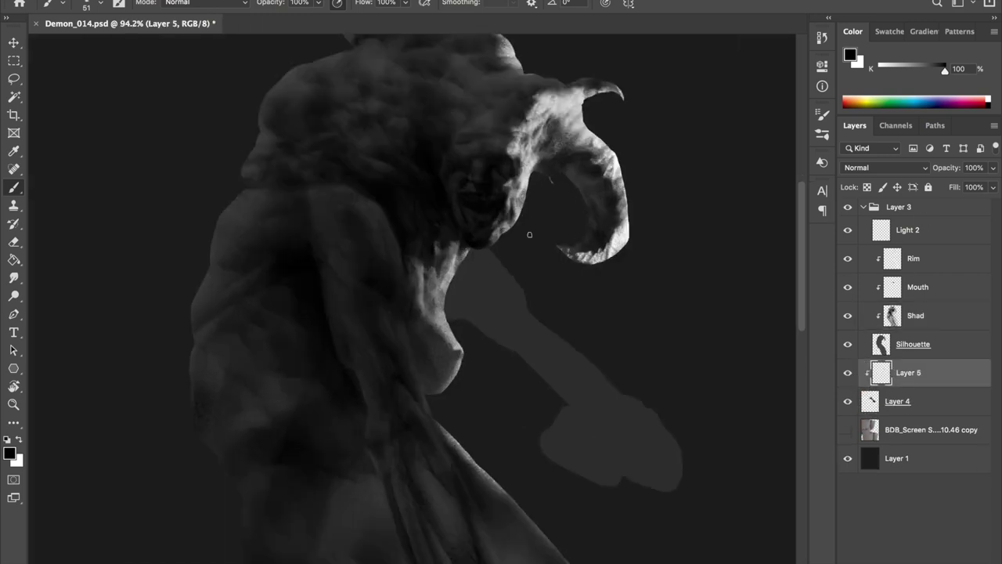
double_click(909, 373)
text(Shad)
key(ctrl+shift+alt+n)
double_click(904, 373)
text(Rim)
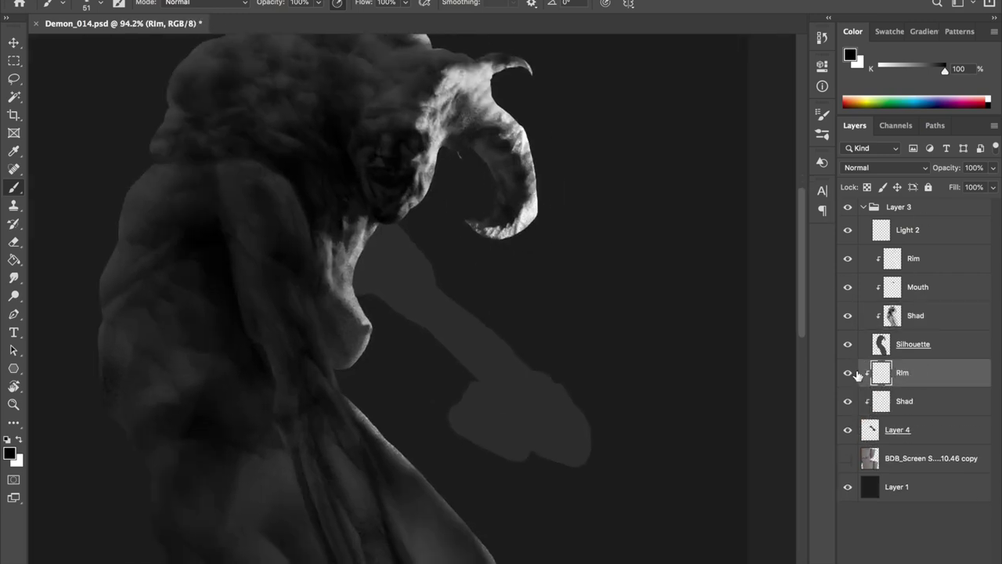
Paint dark shading along the arm, lower arm, shoulder and hand on the Shad layer
click(924, 401)
drag(459, 306, 502, 379)
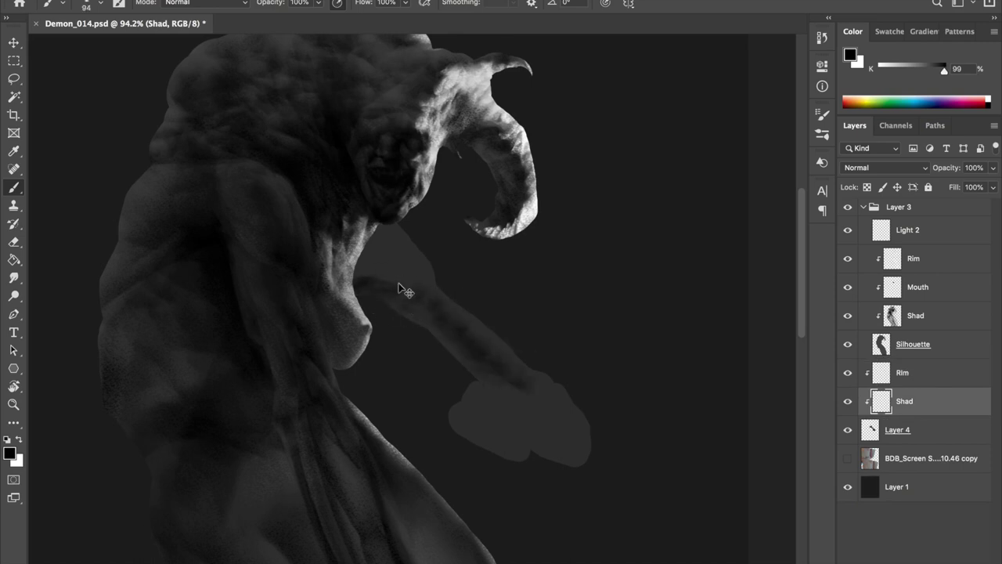
drag(431, 296, 450, 332)
mouse_move(398, 257)
mouse_down()
mouse_move(381, 242)
mouse_move(410, 246)
mouse_up()
drag(552, 411, 533, 388)
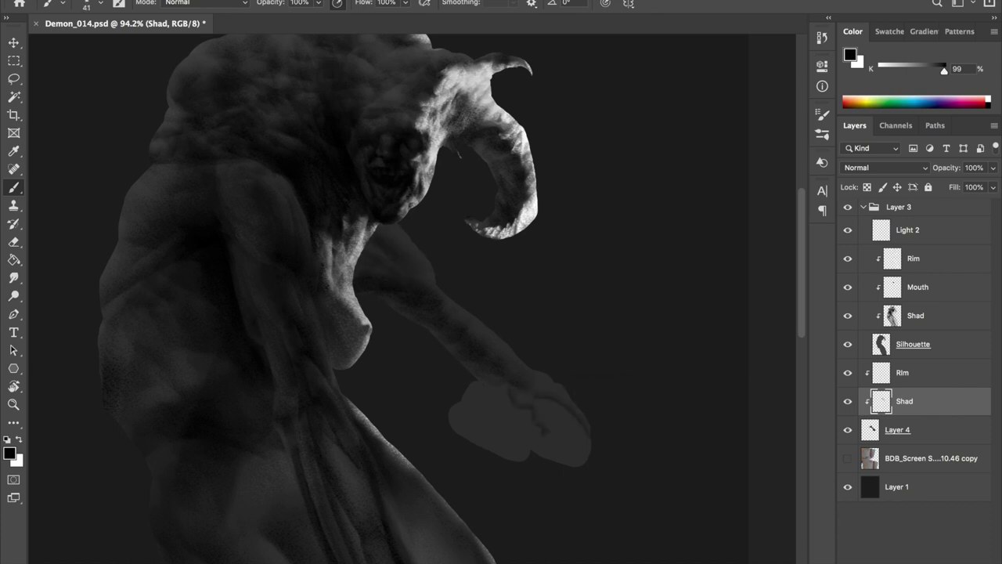
click(912, 372)
Paint bright rim light over the hand in light grey on a mirrored view, then save
key(x)
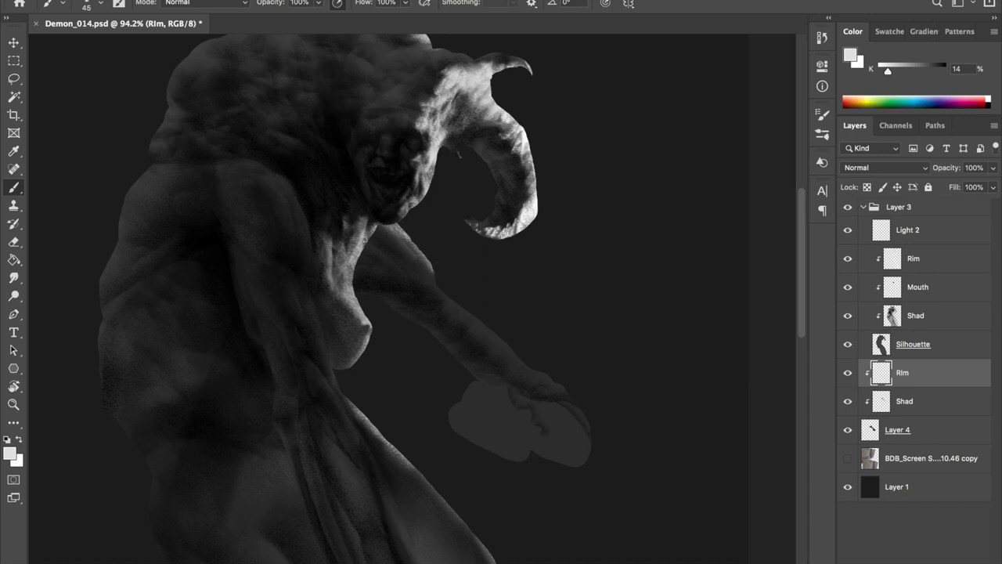
key(ctrl+shift+h)
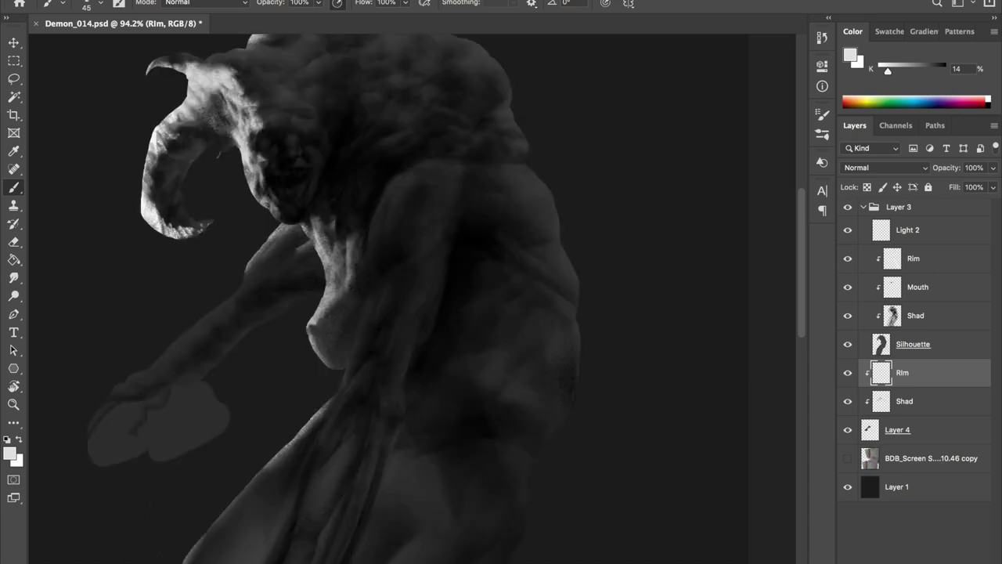
key(ctrl+shift+h)
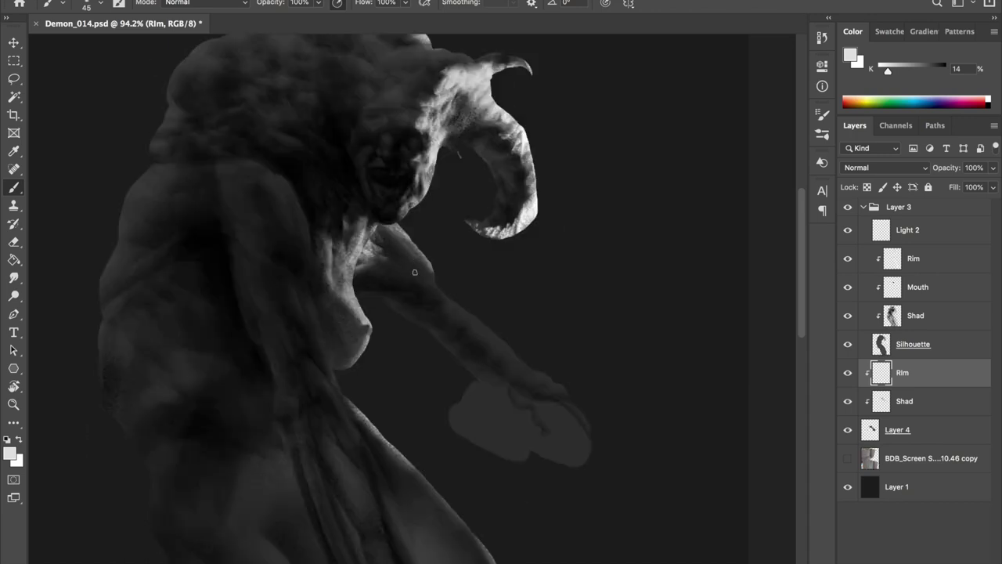
key(ctrl+shift+h)
mouse_move(119, 420)
mouse_down()
mouse_move(157, 431)
mouse_move(203, 388)
mouse_up()
drag(149, 434, 199, 383)
key(ctrl+s)
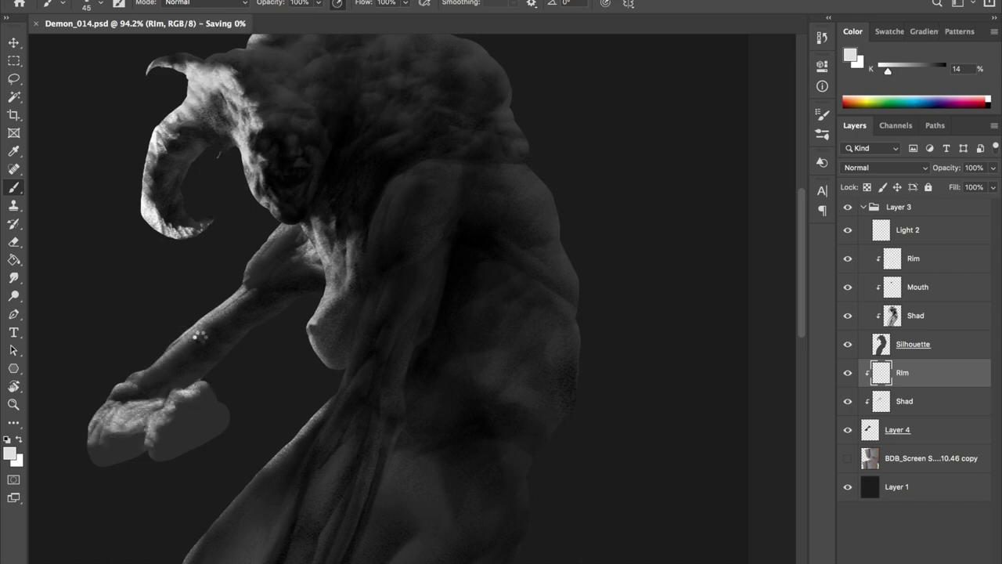
key(ctrl+shift+h)
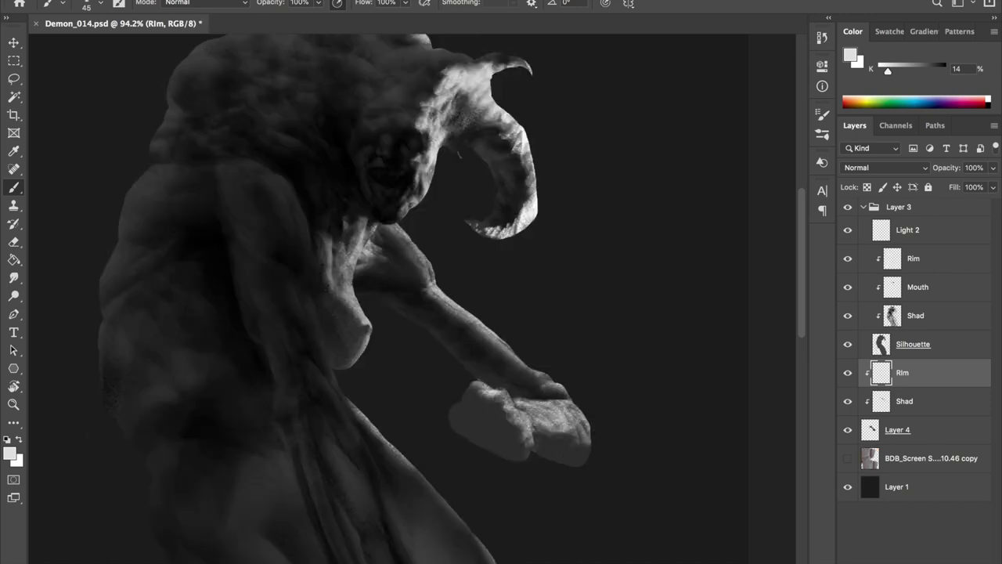
Save again, bring the fist into view, and return to the Shad layer with black
key(ctrl+shift+h)
key(ctrl+s)
key(ctrl+shift+h)
drag(258, 49, 257, 49)
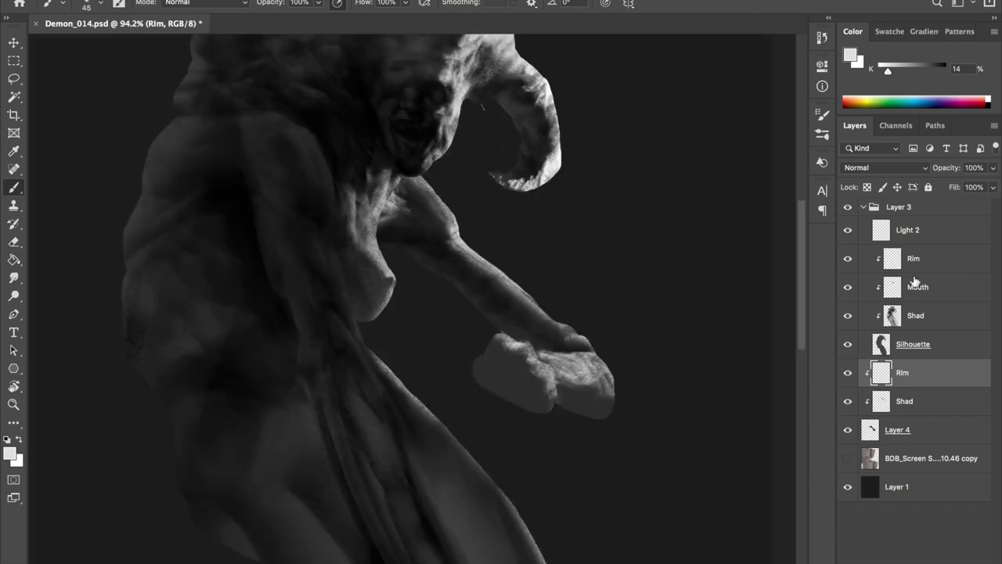
key(alt+bracketleft)
key(x)
drag(620, 266, 585, 220)
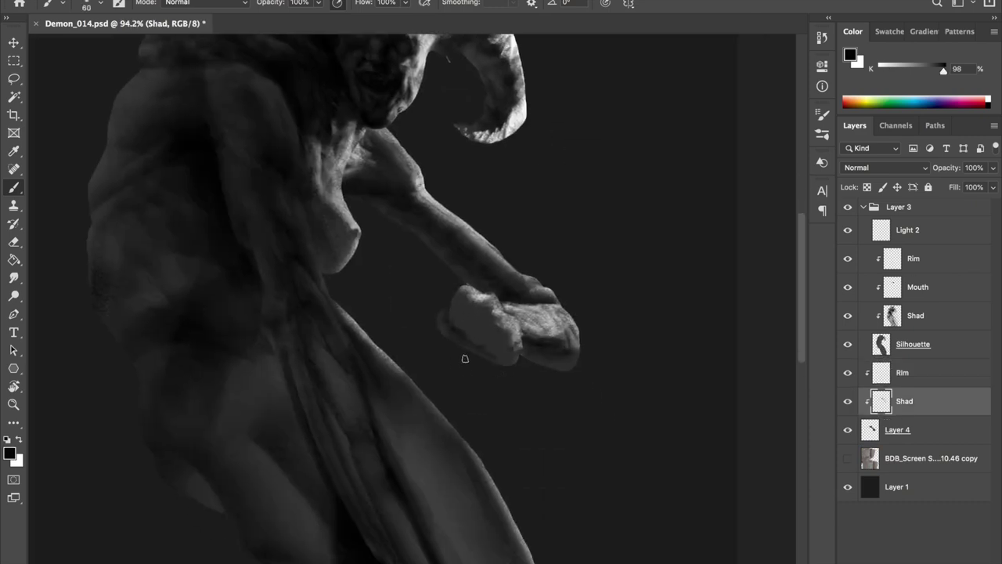
Paint dark lines between the fist's fingers, sampling darker tones and shrinking the brush to 47
drag(454, 296, 457, 326)
drag(462, 294, 465, 330)
alt+click(495, 329)
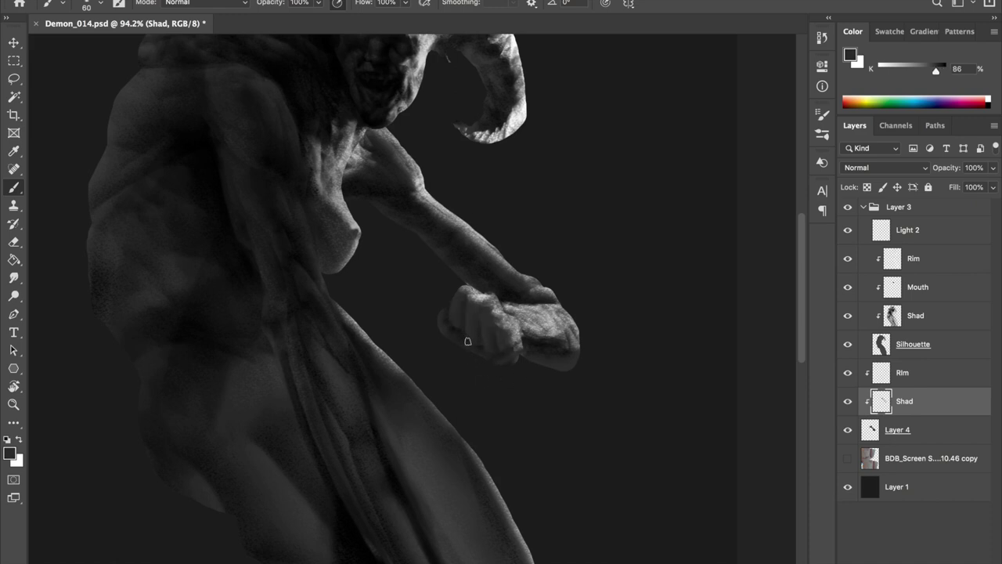
alt+click(464, 336)
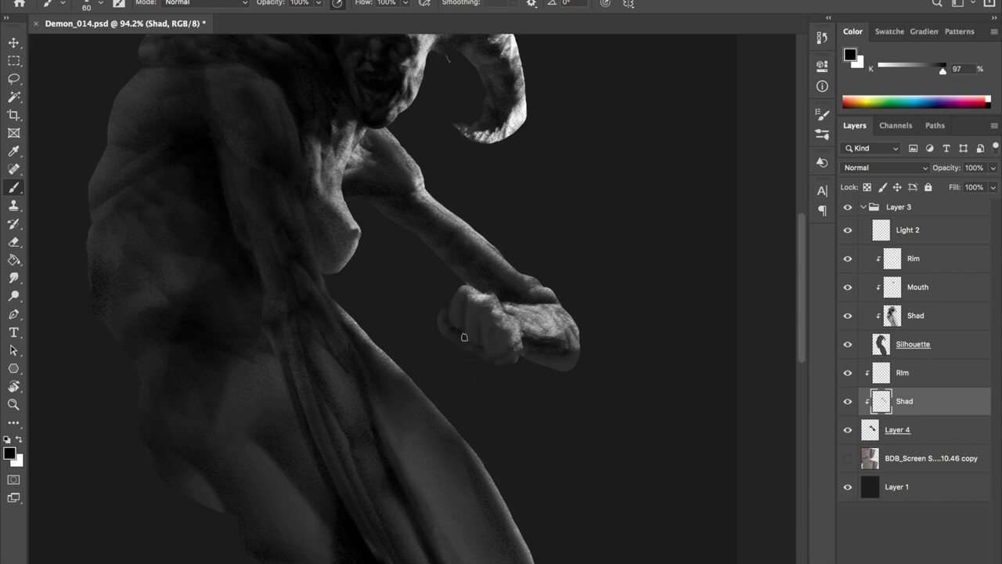
alt+click(478, 331)
alt+click(513, 343)
drag(481, 335, 472, 333)
scroll(501, 356, up, 2)
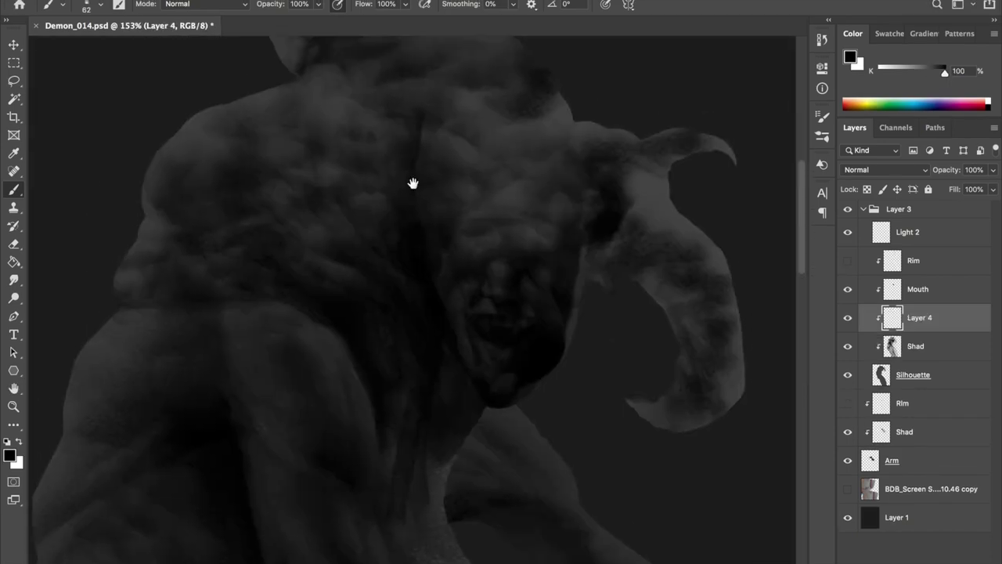
Resize the brush to about 31 pixels and sample dark greys, checking a mirrored view
key(bracketleft)
key(bracketleft)
key(bracketleft)
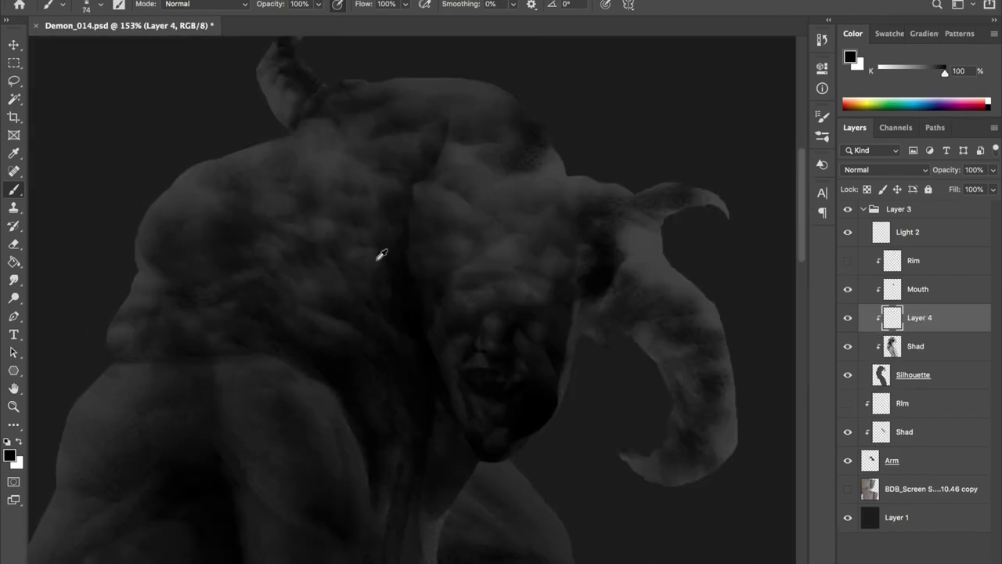
drag(419, 249, 426, 257)
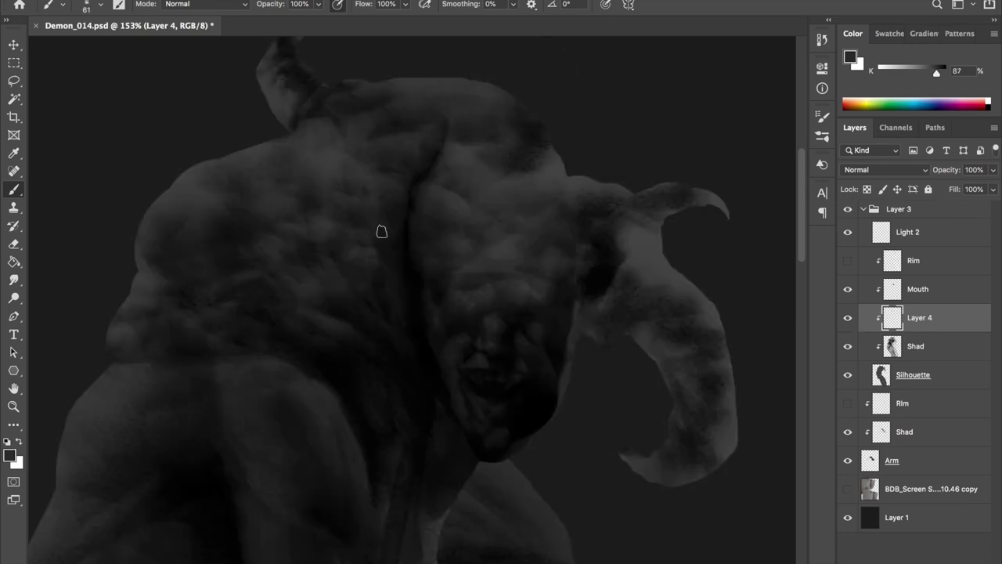
key(d)
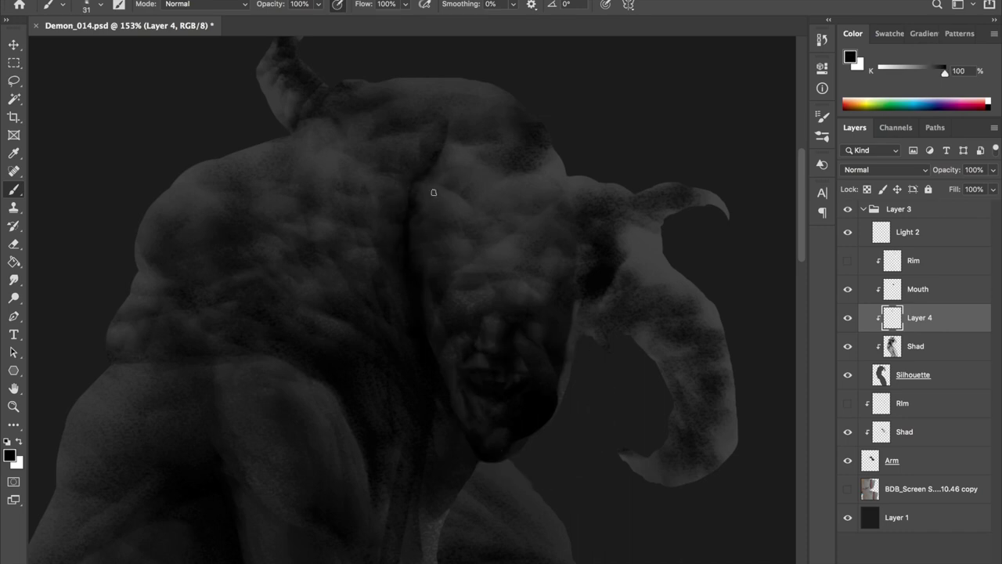
key(bracketright)
key(bracketright)
key(bracketright)
alt+click(392, 184)
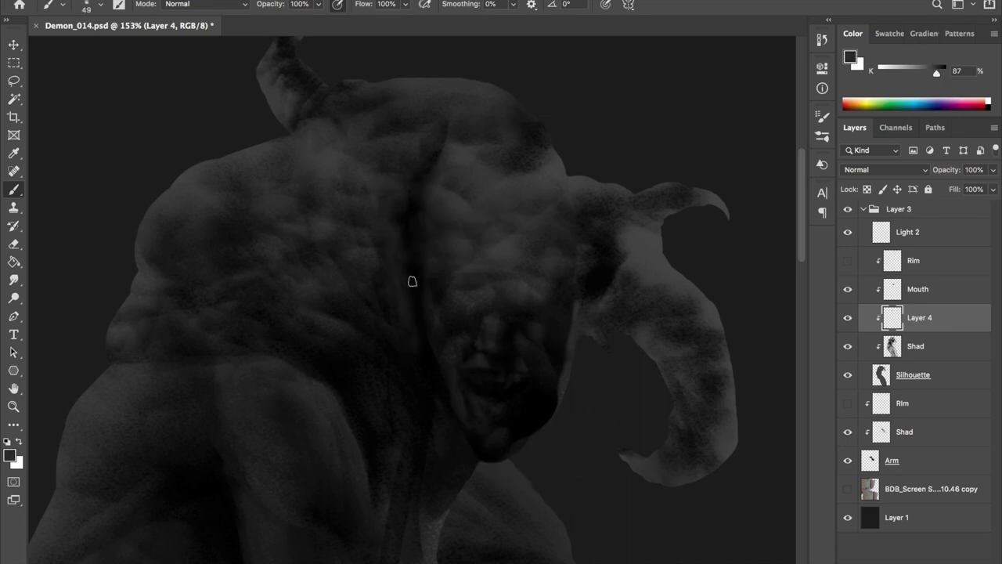
key(d)
drag(425, 269, 412, 252)
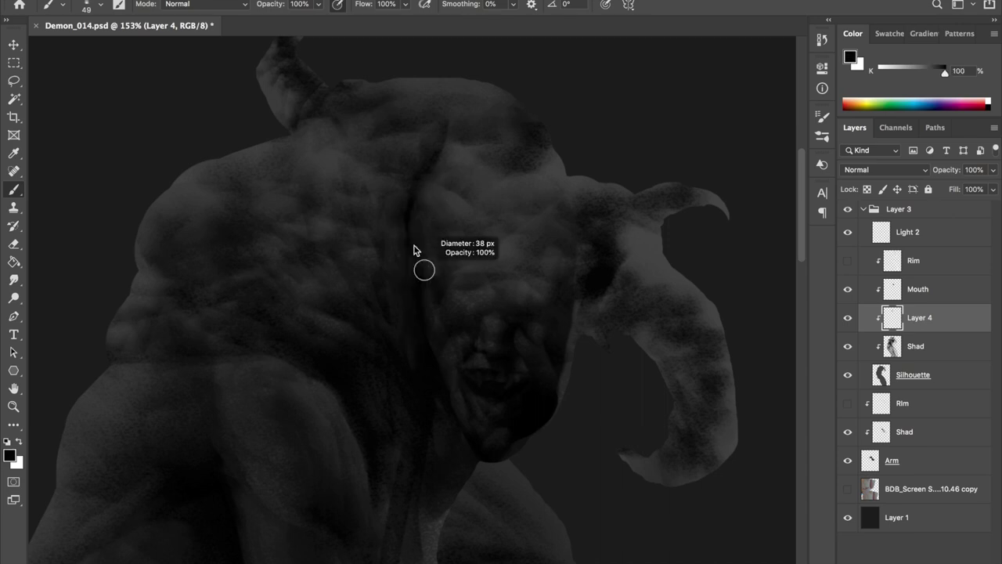
key(ctrl+shift+h)
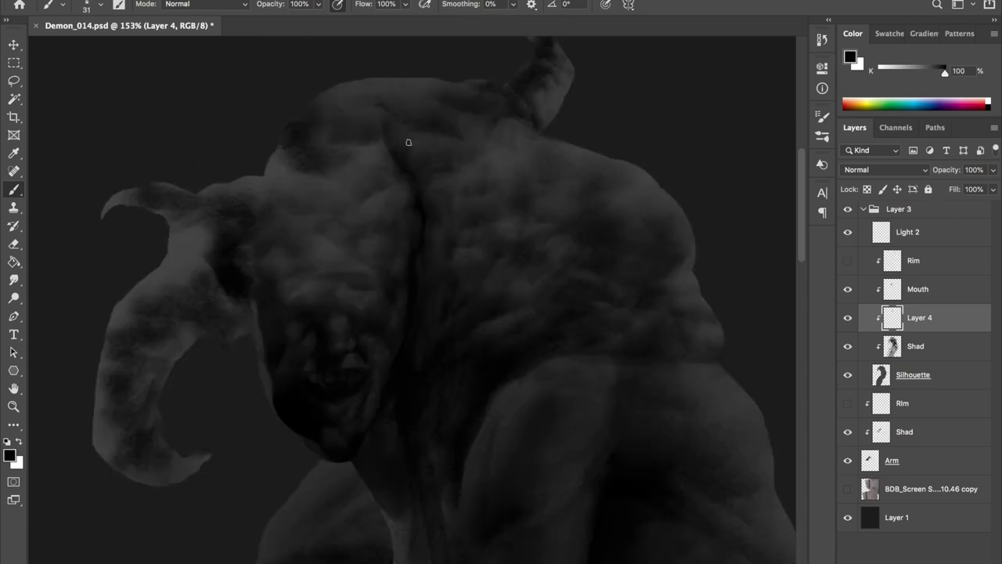
key(ctrl+shift+h)
key(ctrl+shift+h)
key(ctrl+shift+h)
drag(347, 235, 374, 294)
mouse_move(358, 224)
mouse_down()
mouse_move(349, 224)
mouse_move(353, 262)
mouse_up()
alt+click(421, 353)
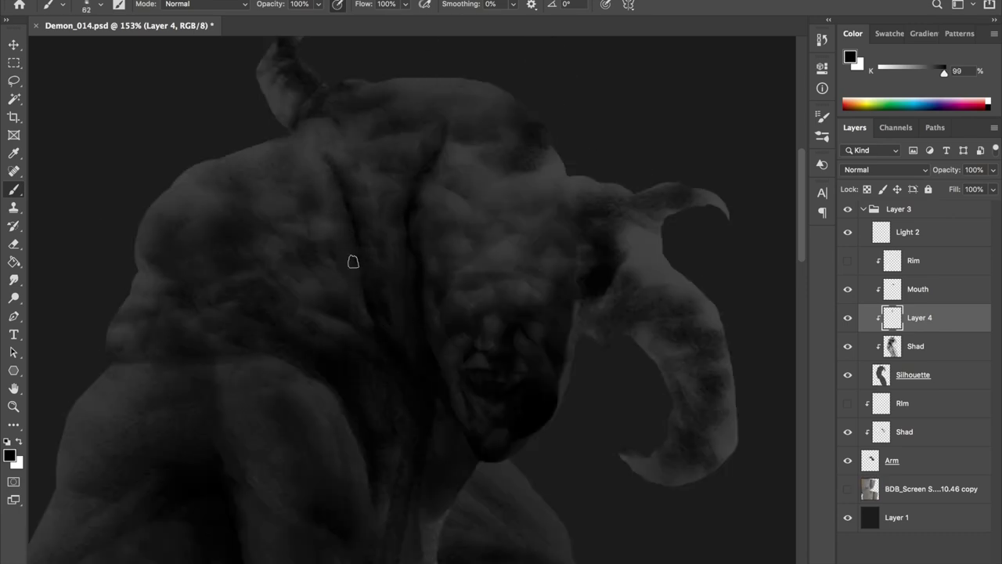
Paint a dark shadow down the neck, picking further dark grey tones
drag(335, 133, 356, 196)
alt+click(344, 224)
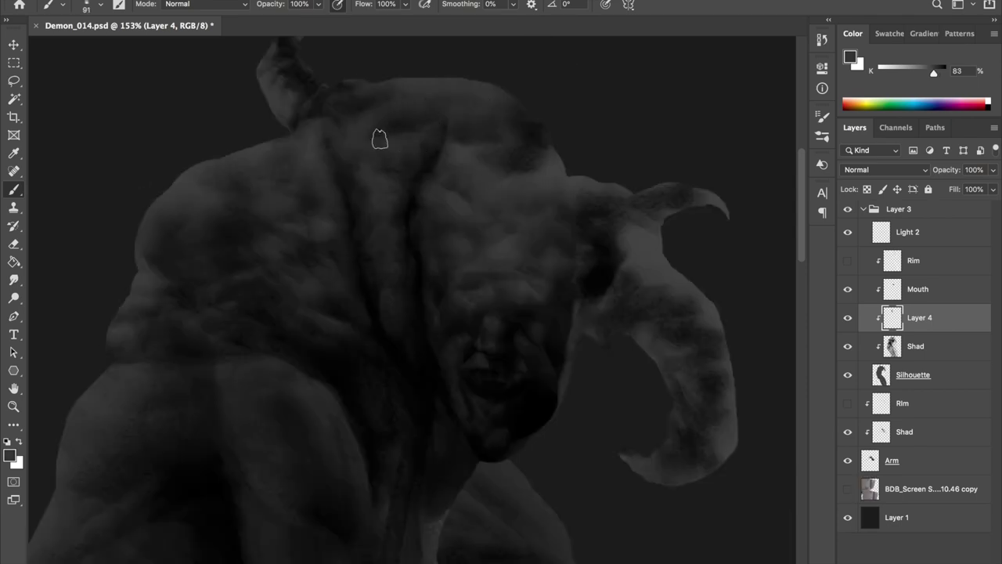
alt+click(392, 327)
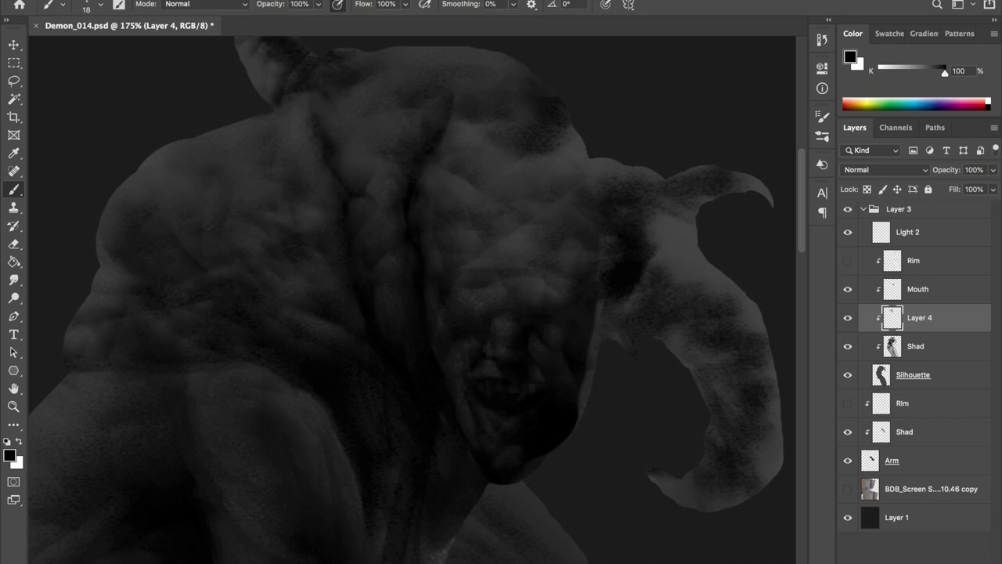
alt+click(348, 150)
key(bracketright)
Save the painting, mirroring the view to check the form and silhouette
key(ctrl+s)
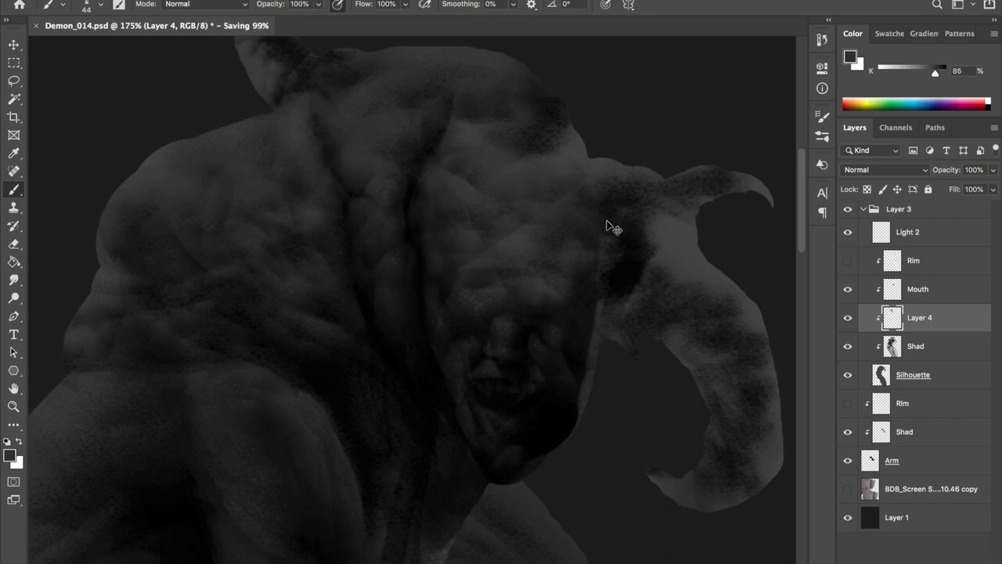
scroll(485, 298, down, 3)
scroll(486, 298, up, 2)
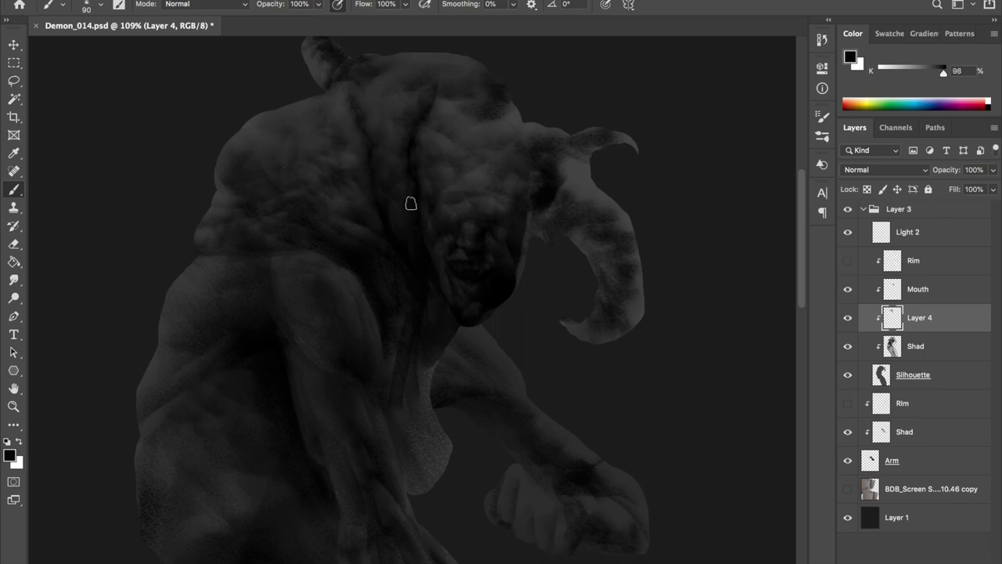
key(shift+h)
key(shift+h)
key(ctrl+s)
key(d)
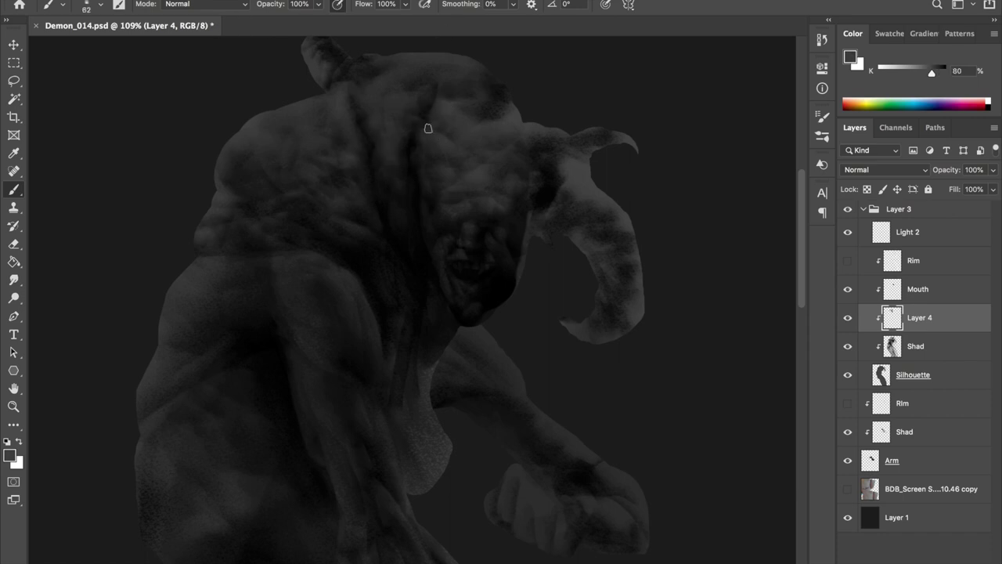
key(ctrl+s)
scroll(585, 253, down, 3)
key(shift+h)
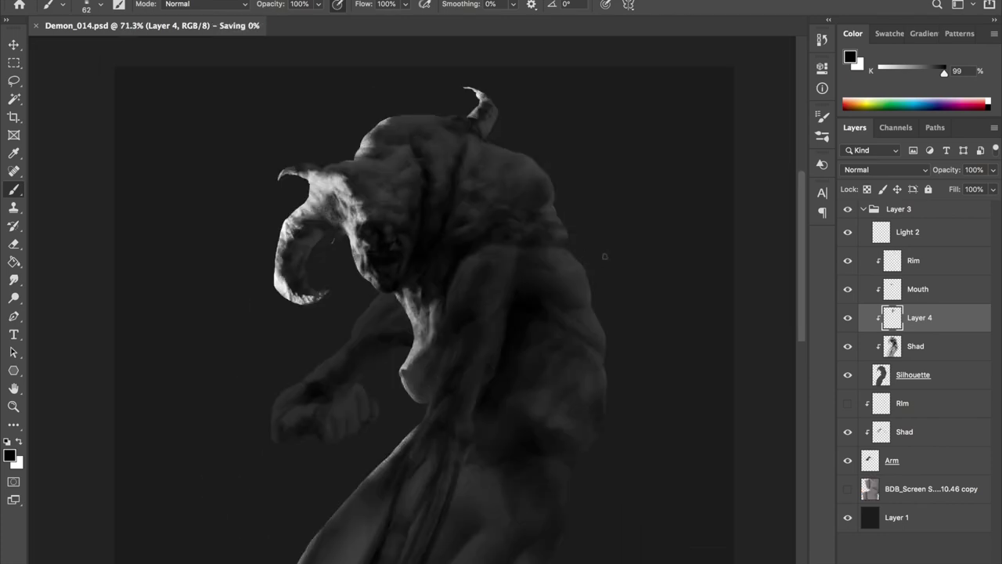
Shift the Layer 4 shading to a new position with the Move tool and Free Transform
key(shift+h)
key(ctrl+1)
key(v)
drag(350, 144, 404, 160)
key(ctrl+t)
key(Return)
scroll(408, 172, down, 2)
key(shift+h)
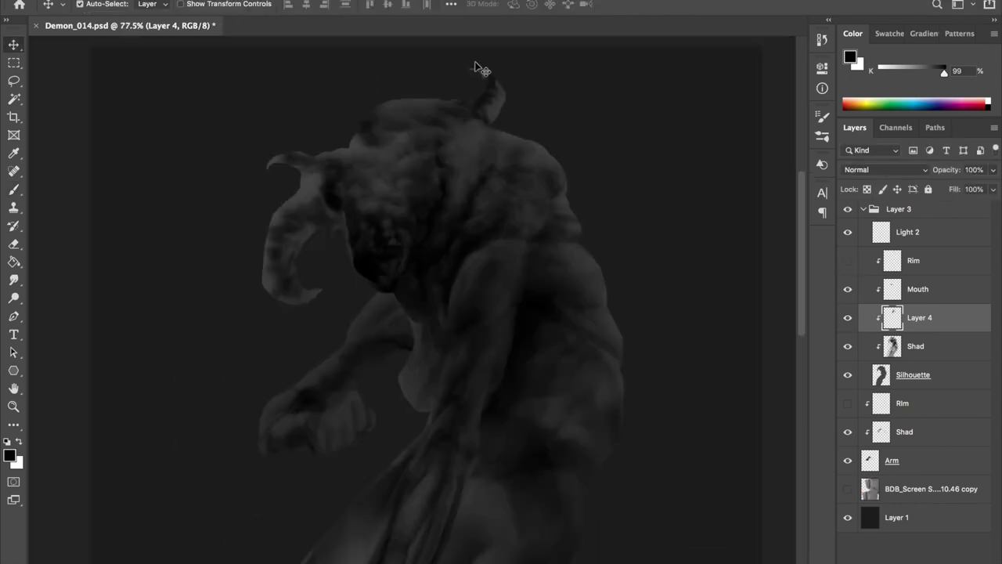
key(shift+h)
Reposition the Layer 4 shading near the demon's head, checking it in the mirrored view
drag(429, 203, 423, 225)
key(shift+h)
key(shift+h)
key(ctrl+t)
key(Return)
drag(375, 102, 418, 179)
Erase the shading's edges, sample a dark grey from the back, and save
key(shift+h)
key(shift+h)
key(e)
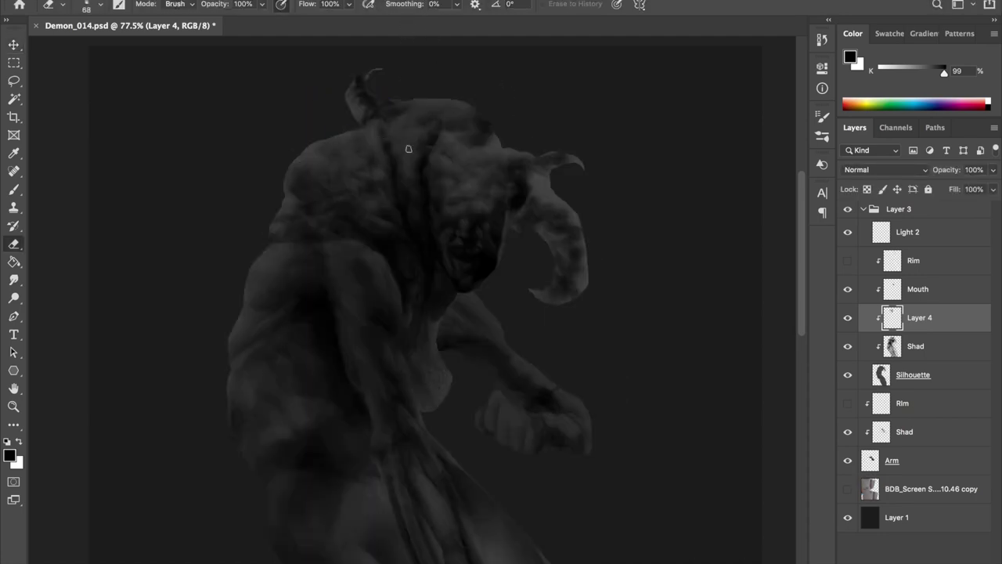
key(shift+h)
key(shift+h)
key(b)
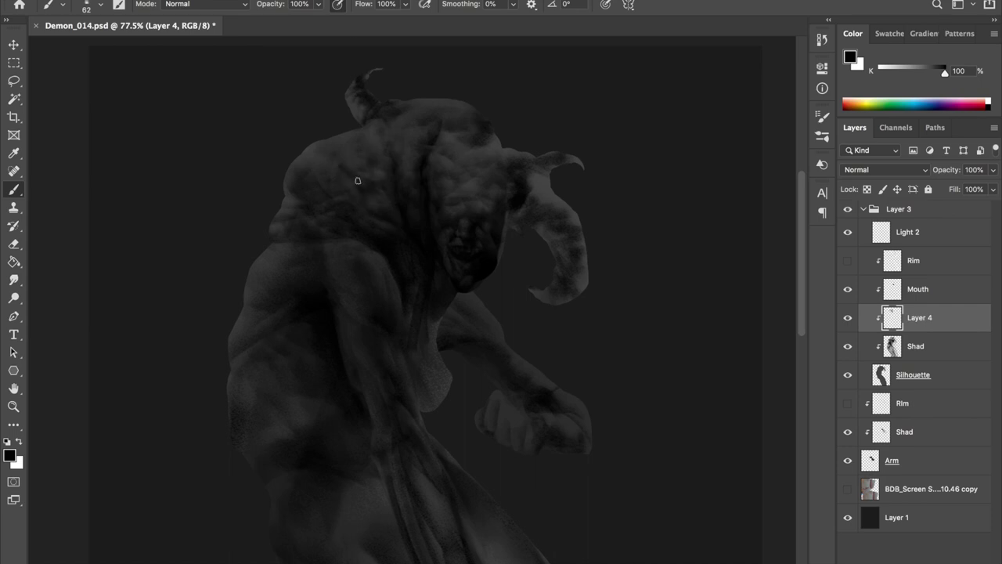
key(shift+h)
key(shift+h)
key(shift+h)
key(shift+h)
key(shift+h)
key(shift+h)
alt+click(366, 138)
key(ctrl+s)
key(shift+h)
key(shift+h)
key(d)
Repaint the shoulder shadows with a much smaller brush and dark greys sampled from the canvas
alt+click(310, 188)
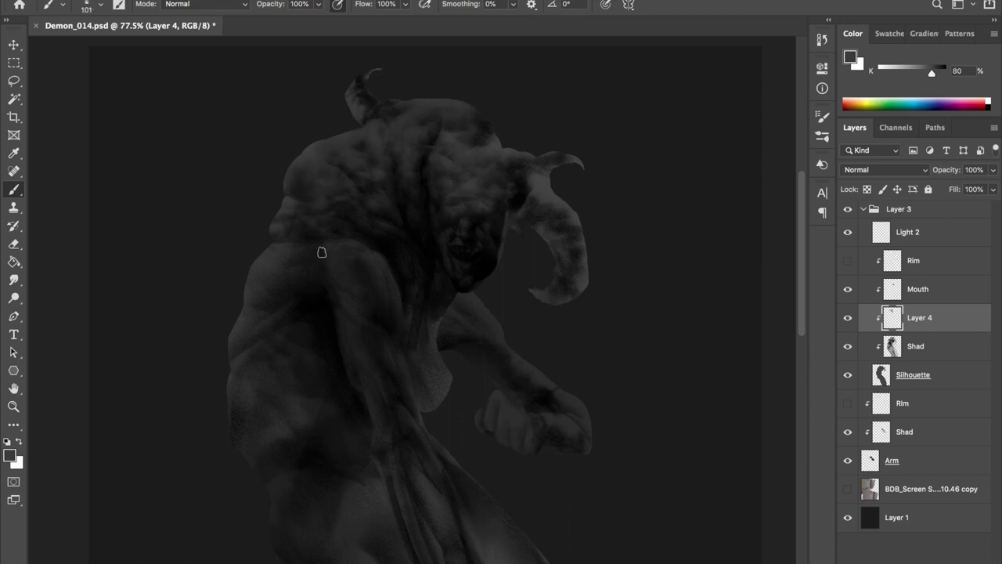
drag(347, 197, 394, 208)
key(ctrl+s)
key(shift+h)
key(shift+h)
alt+click(306, 152)
key(ctrl+s)
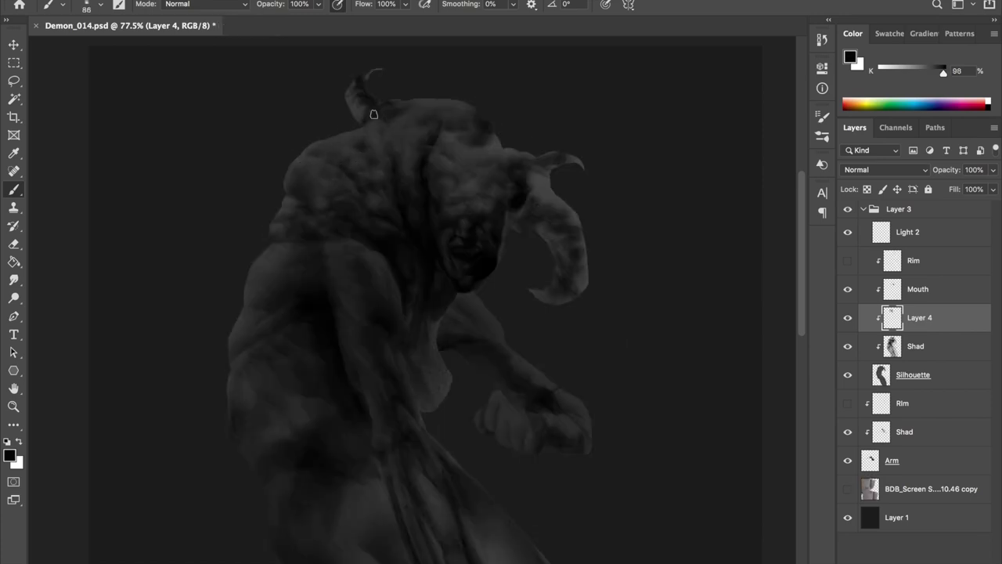
key(ctrl+s)
key(shift+h)
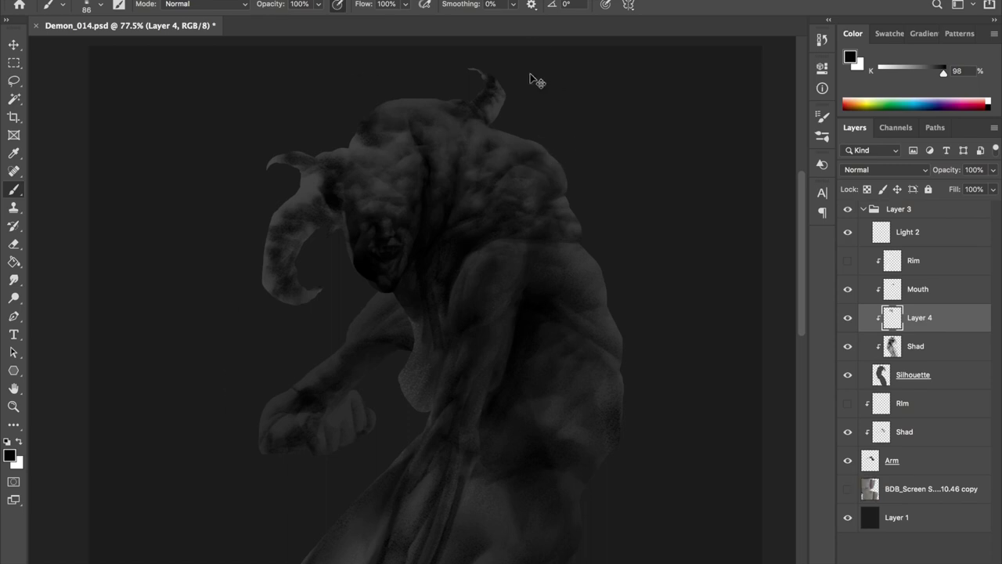
key(shift+h)
key(ctrl+s)
key(shift+h)
key(shift+h)
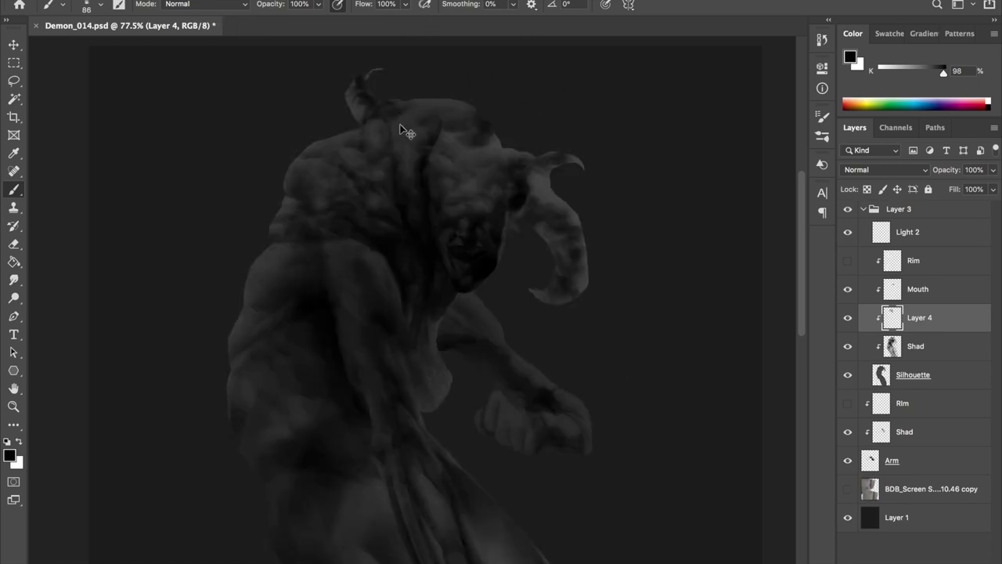
alt+click(400, 104)
alt+click(453, 109)
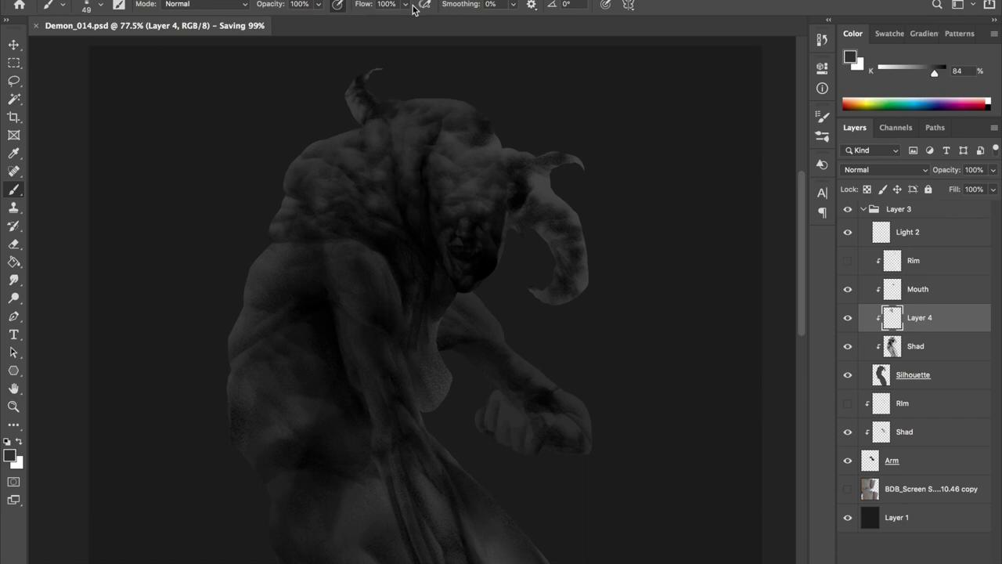
Turn on both Rim layers to rim-light the horns and fist
drag(847, 260, 847, 404)
key(shift+h)
key(shift+h)
scroll(525, 282, down, 3)
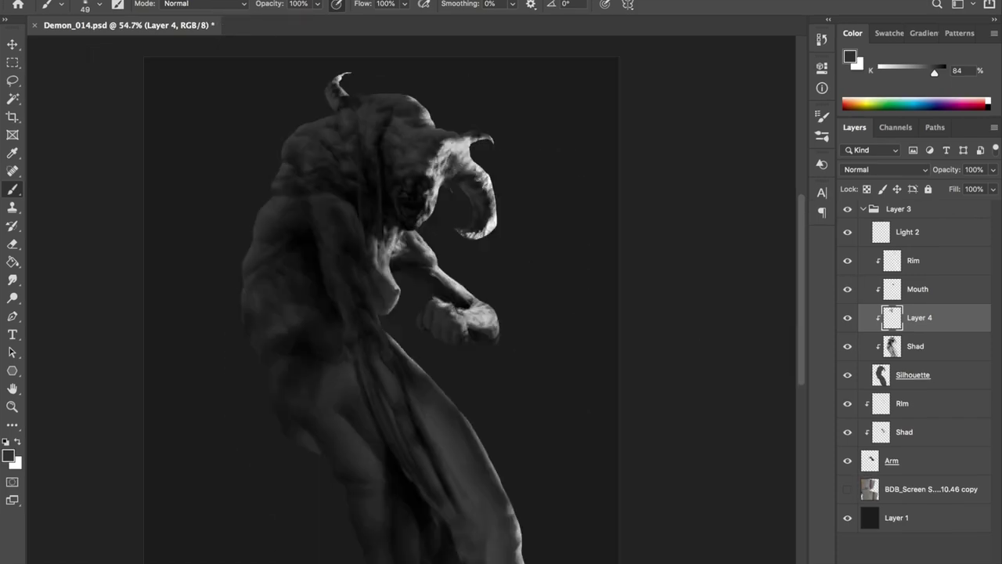
Zoom in and mirror the view to inspect the horn and head
scroll(356, 74, up, 1)
scroll(394, 212, up, 3)
alt+click(393, 212)
scroll(394, 212, up, 2)
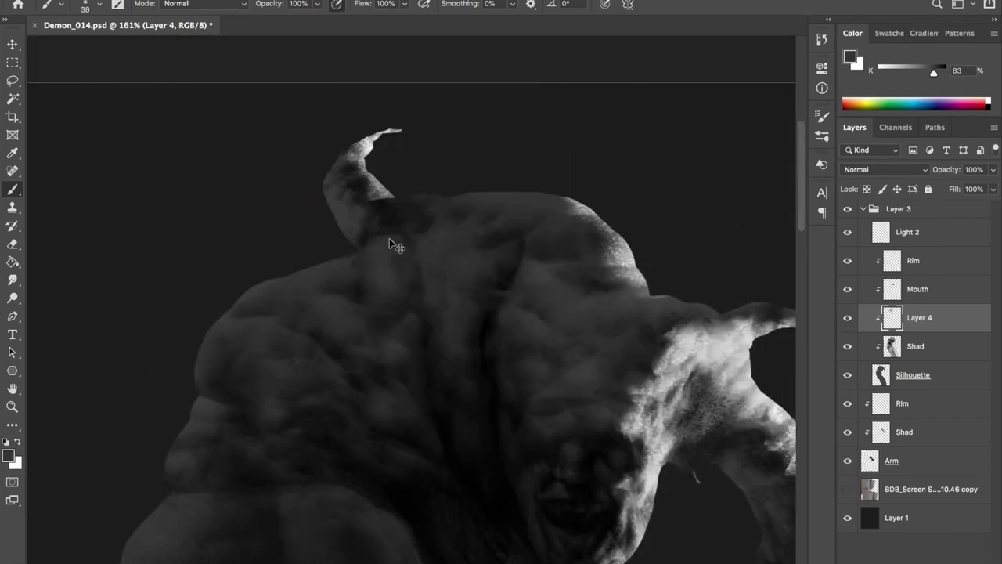
scroll(374, 246, down, 1)
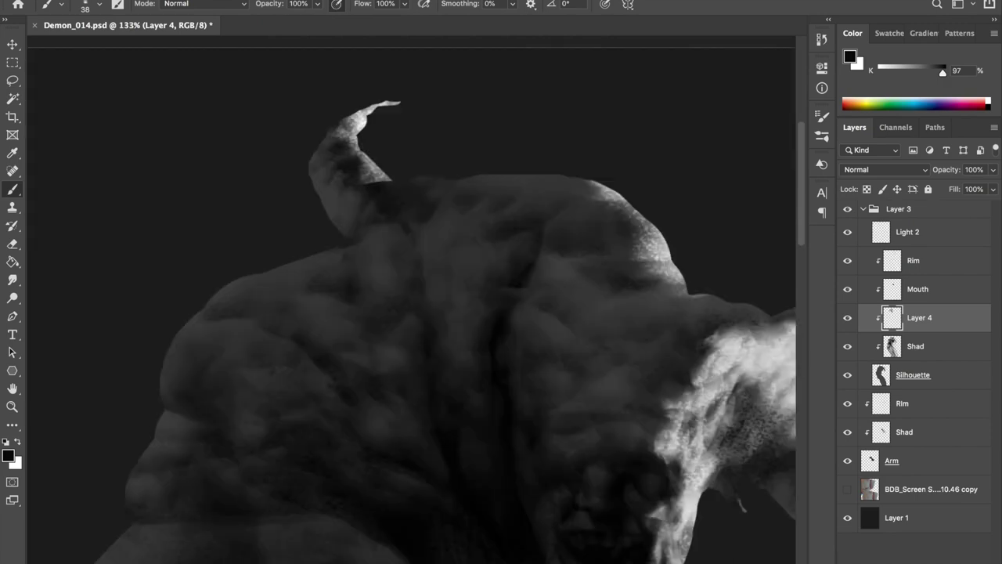
scroll(386, 245, down, 2)
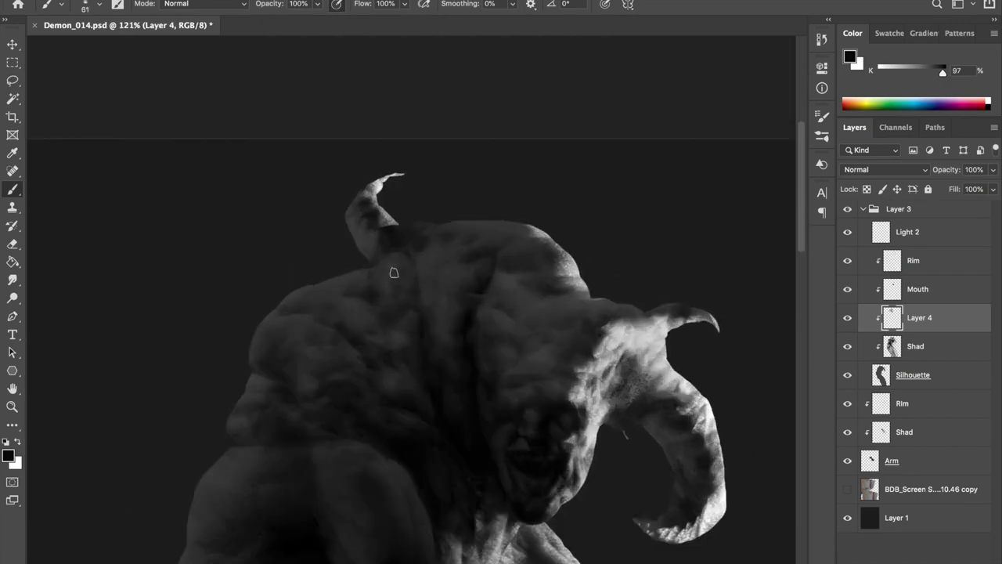
scroll(398, 248, down, 1)
scroll(384, 215, up, 3)
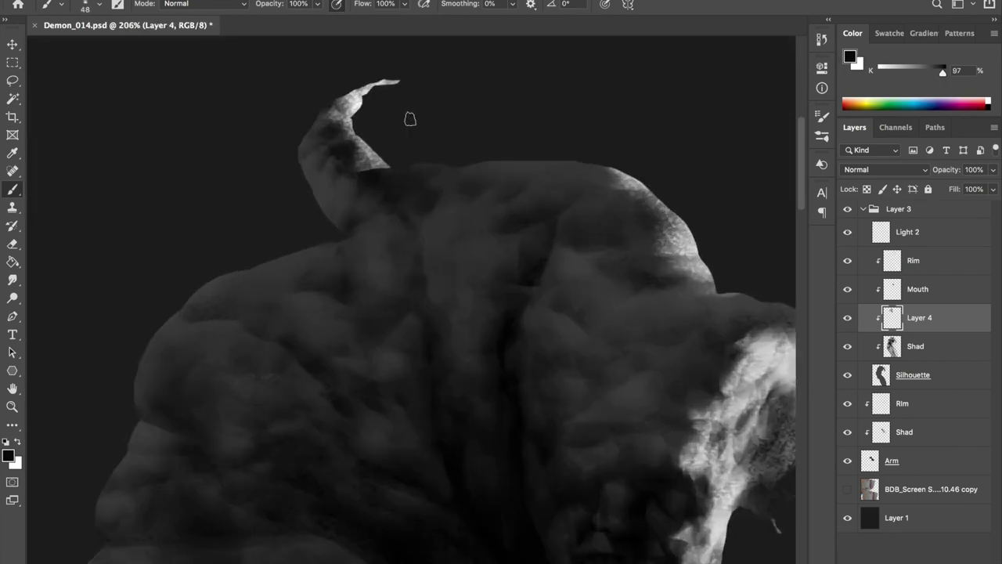
scroll(423, 224, down, 2)
scroll(470, 313, down, 1)
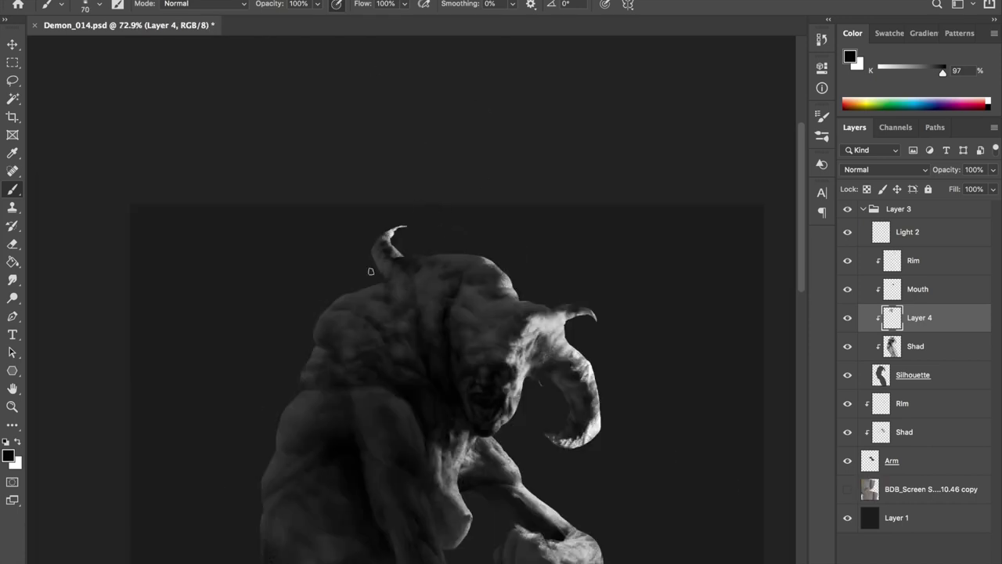
key(ctrl+shift+h)
key(ctrl+shift+h)
key(ctrl+shift+h)
scroll(470, 314, down, 5)
Hide both Rim layers and merge Layer 4 down into the Shad layer
click(847, 260)
click(847, 403)
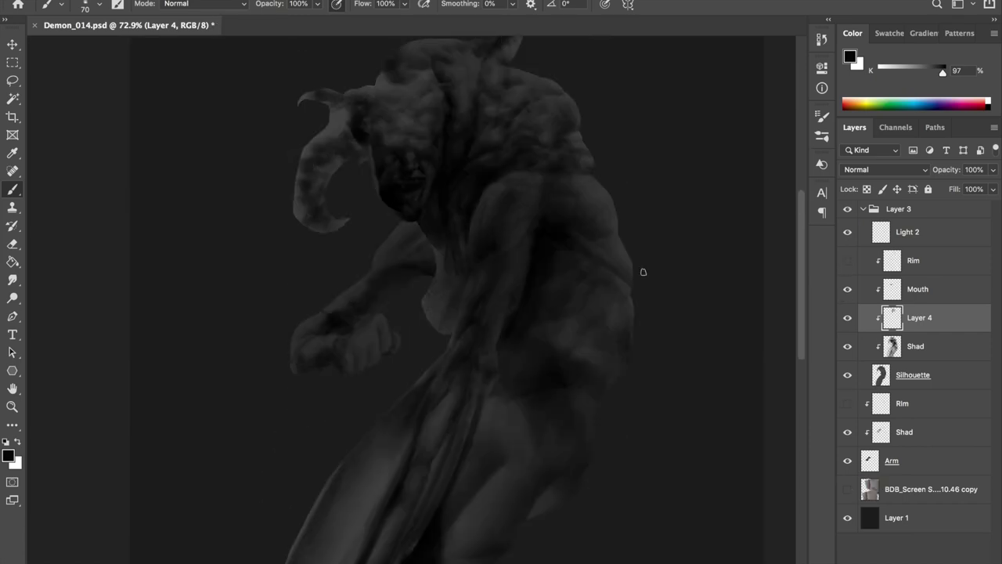
key(ctrl+s)
key(ctrl+e)
scroll(506, 259, up, 2)
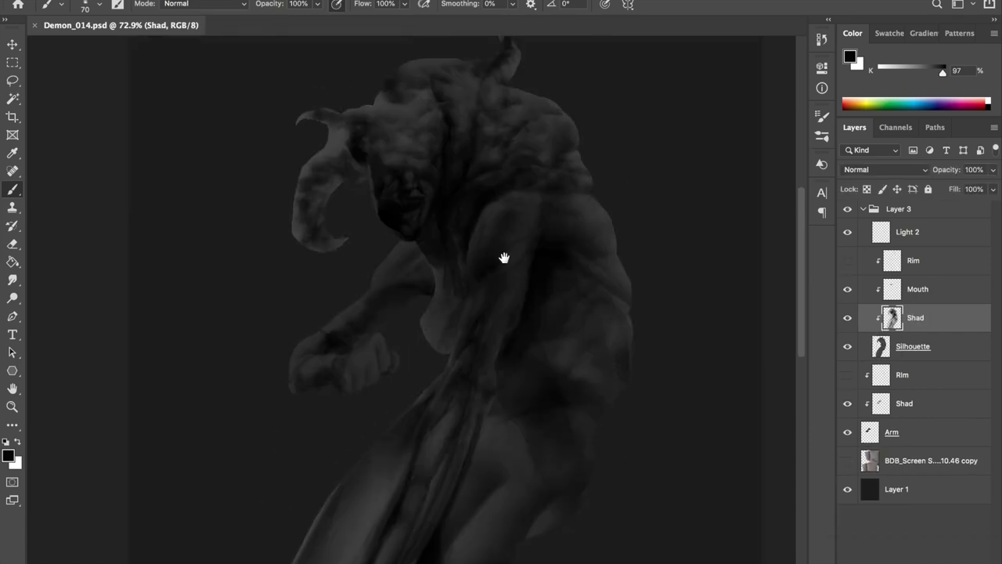
Restore the rim light and a layer above Rim, then clip Layer 4 to the figure
scroll(506, 259, up, 3)
click(847, 260)
scroll(555, 179, up, 2)
scroll(517, 313, down, 3)
key(ctrl+z)
key(ctrl+z)
key(ctrl+z)
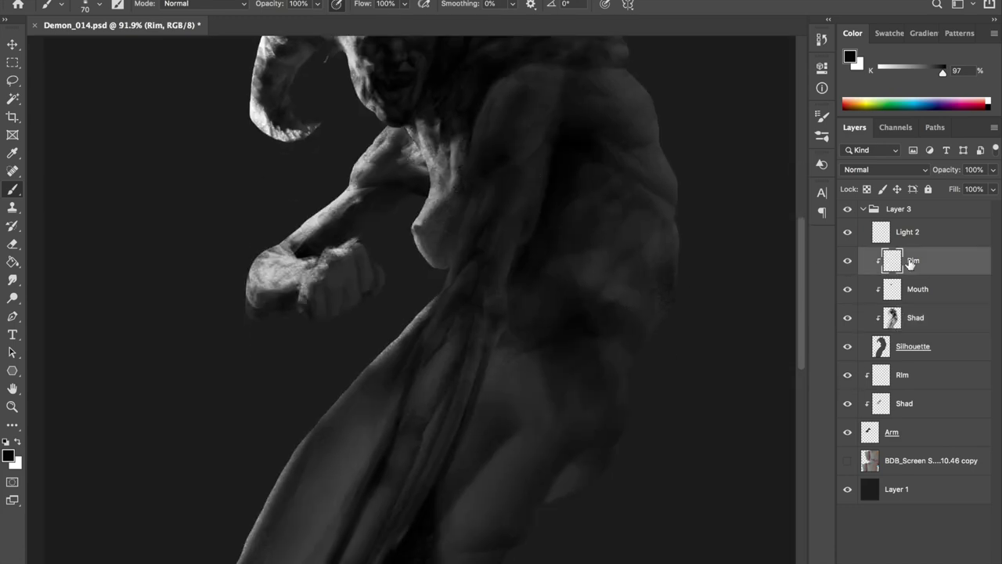
scroll(517, 313, up, 3)
key(ctrl+alt+g)
Paint a light-grey highlight along the shoulder and down the chest edge
alt+click(491, 261)
drag(477, 235, 468, 286)
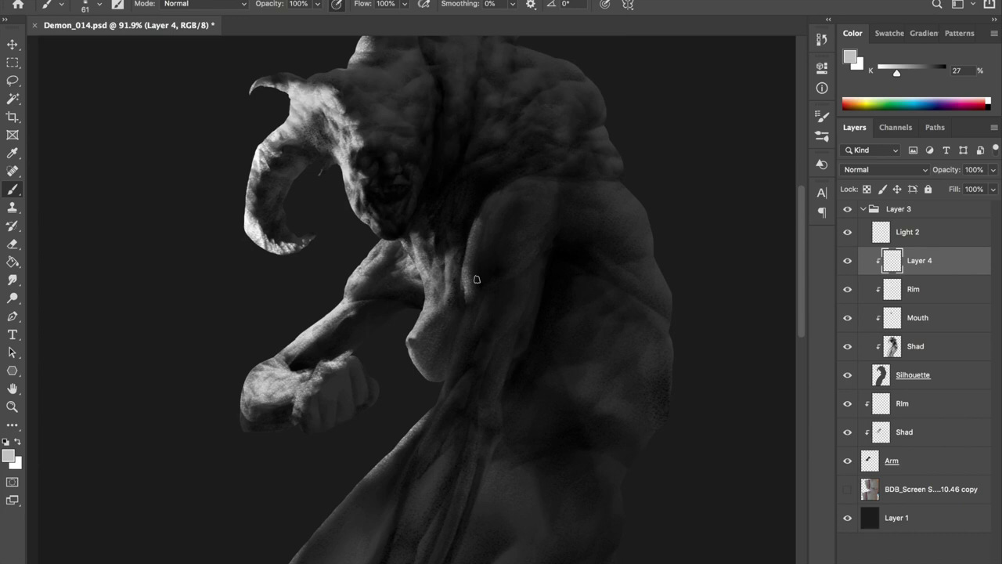
key(e)
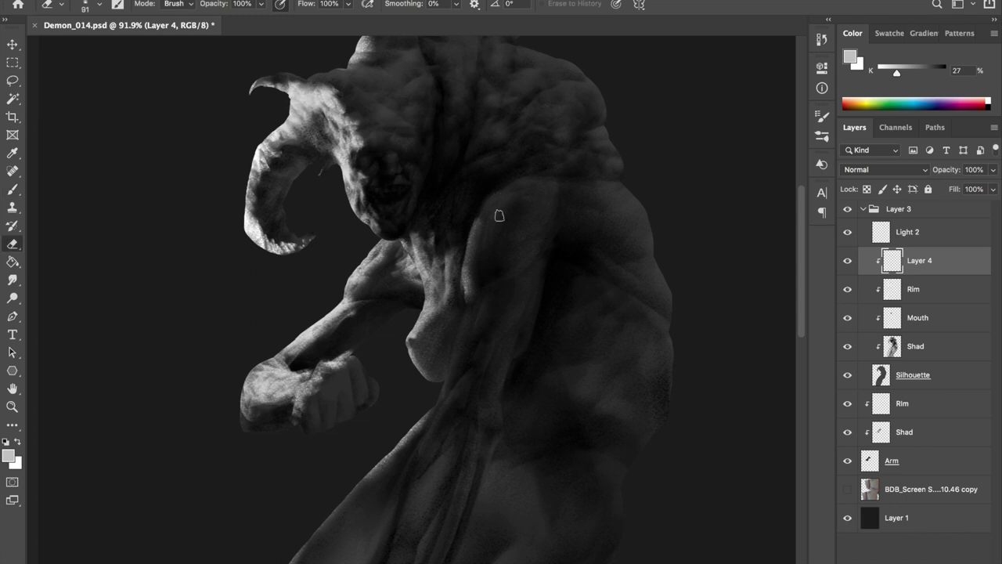
key(b)
drag(467, 304, 448, 378)
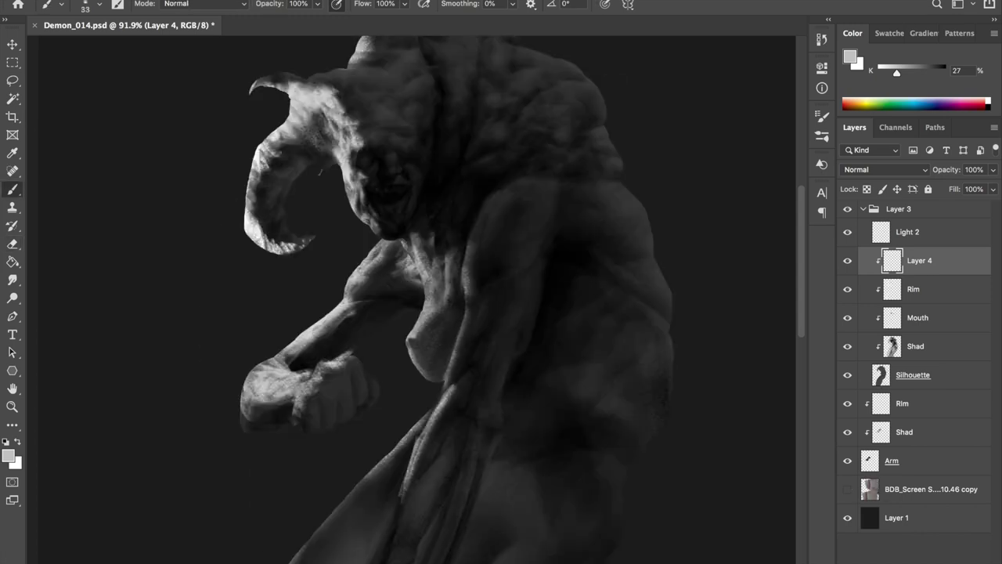
key(ctrl+shift+h)
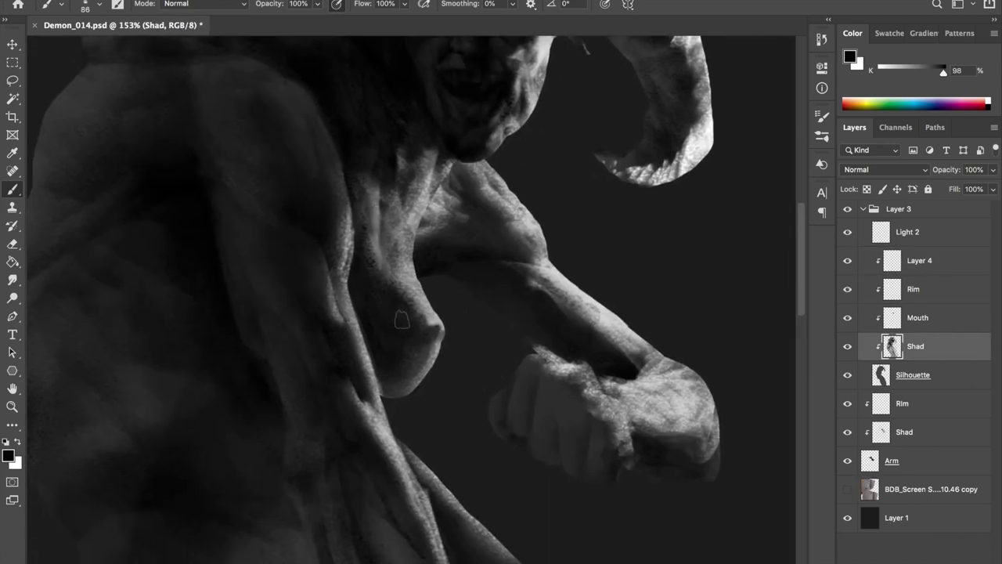
Refine the chest edge on the Rim layer using mid and near-black greys sampled from the torso
alt+click(395, 328)
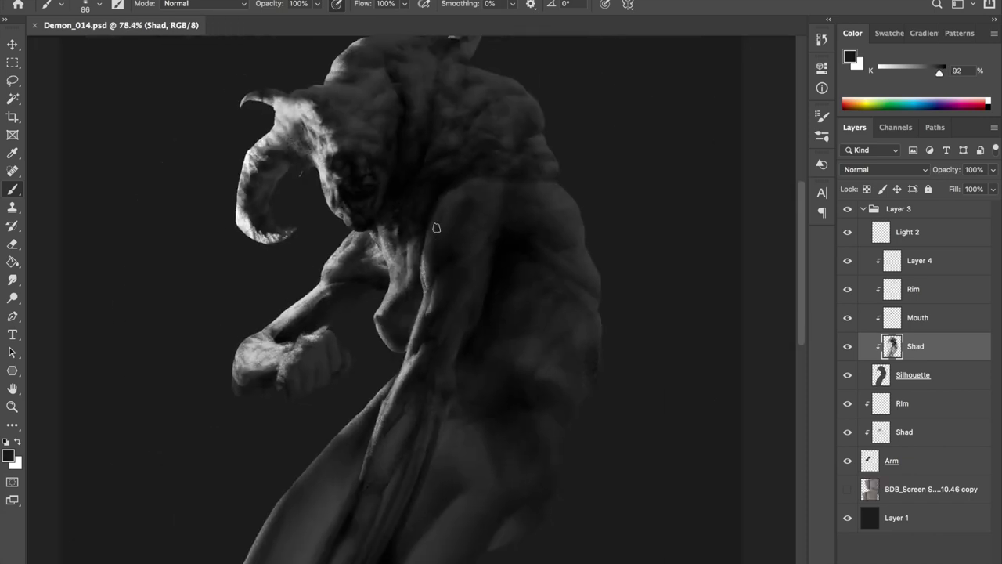
click(893, 289)
alt+click(413, 263)
scroll(414, 278, down, 3)
key(shift+h)
key(shift+h)
scroll(447, 296, up, 5)
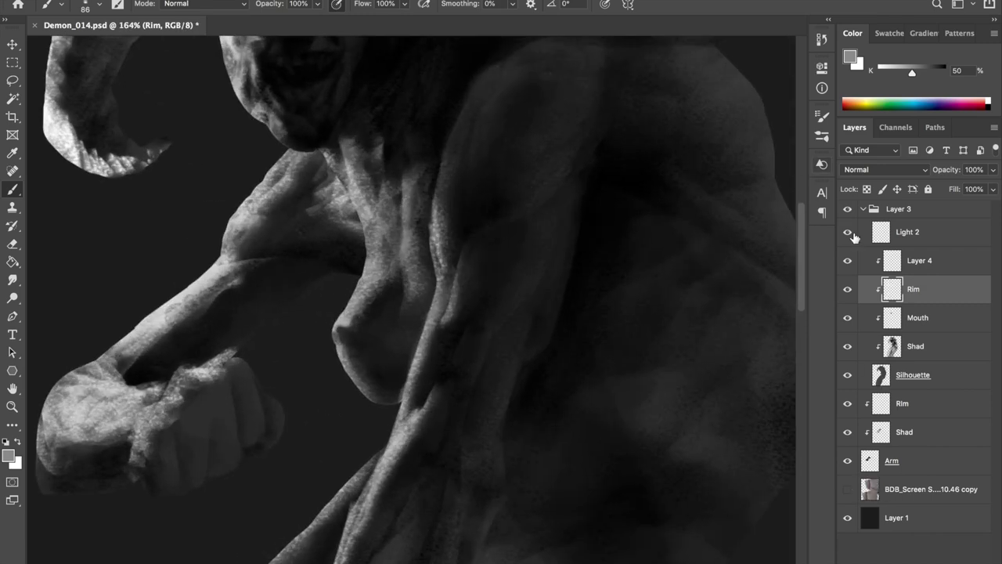
scroll(349, 318, up, 2)
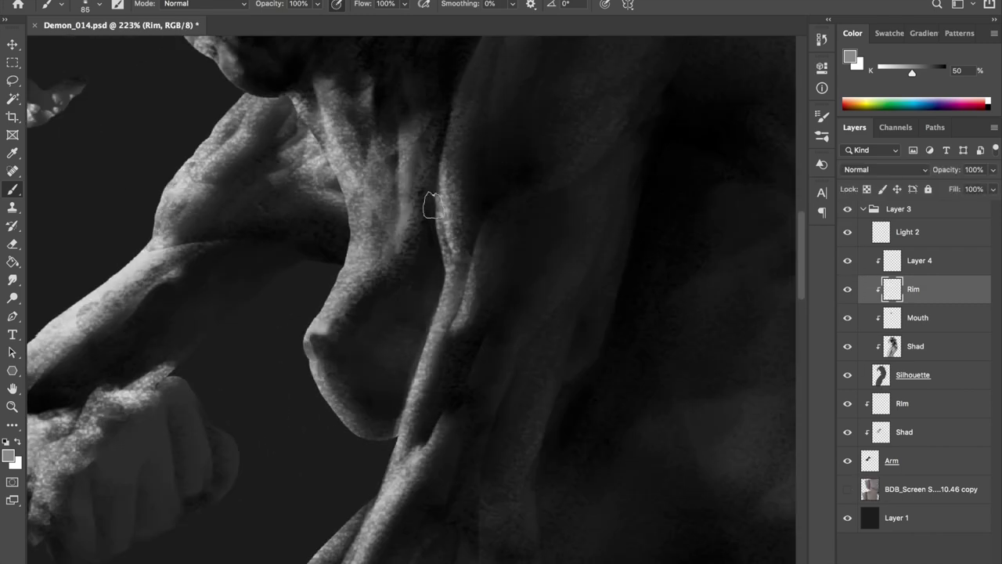
scroll(402, 353, down, 3)
alt+click(418, 297)
scroll(416, 323, up, 3)
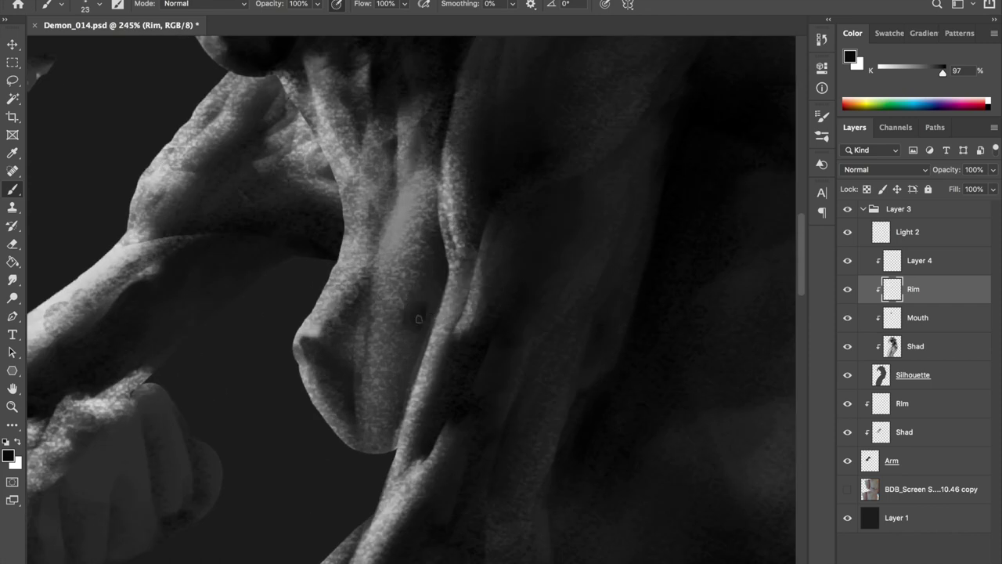
scroll(424, 288, down, 4)
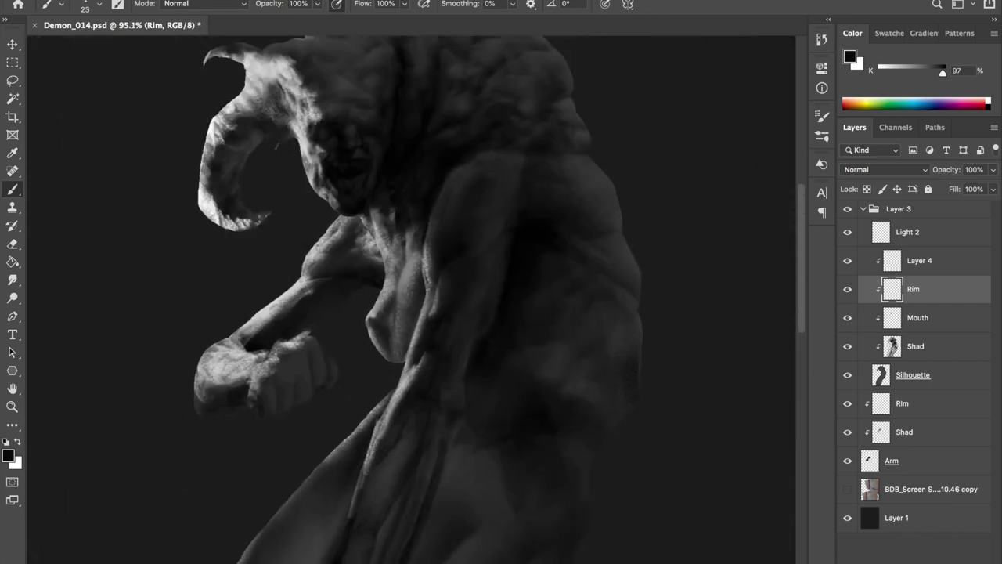
scroll(456, 233, up, 2)
Check the refined chest edge in the mirrored view and save the painting
key(shift+h)
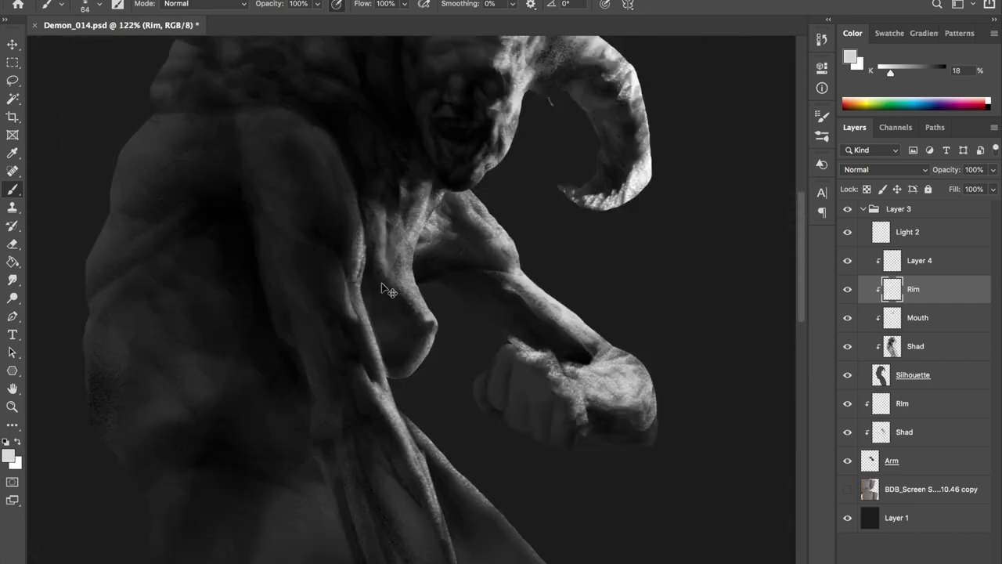
scroll(383, 287, down, 3)
key(shift+h)
key(shift+h)
scroll(380, 324, up, 3)
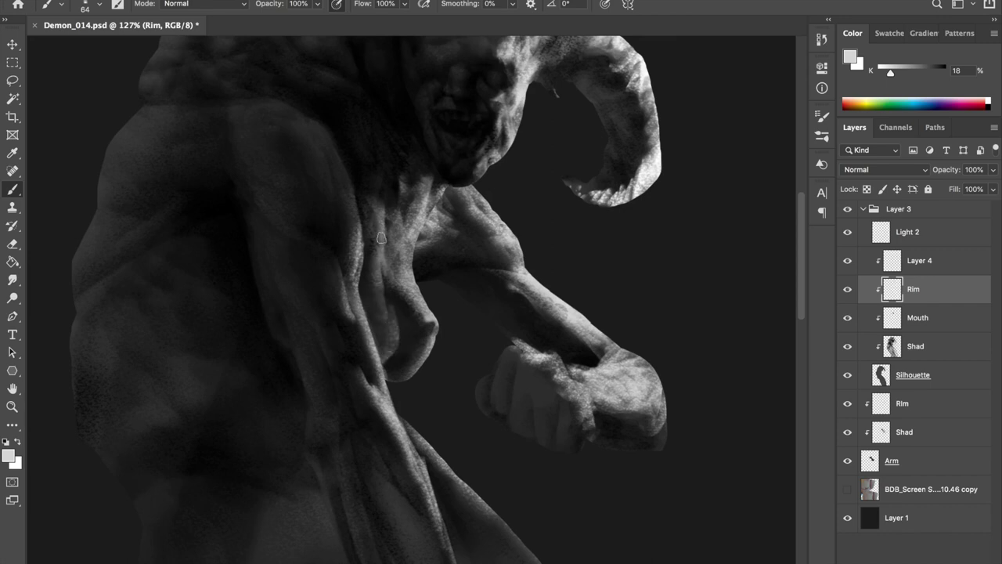
scroll(458, 223, down, 1)
scroll(466, 224, down, 1)
scroll(633, 345, down, 2)
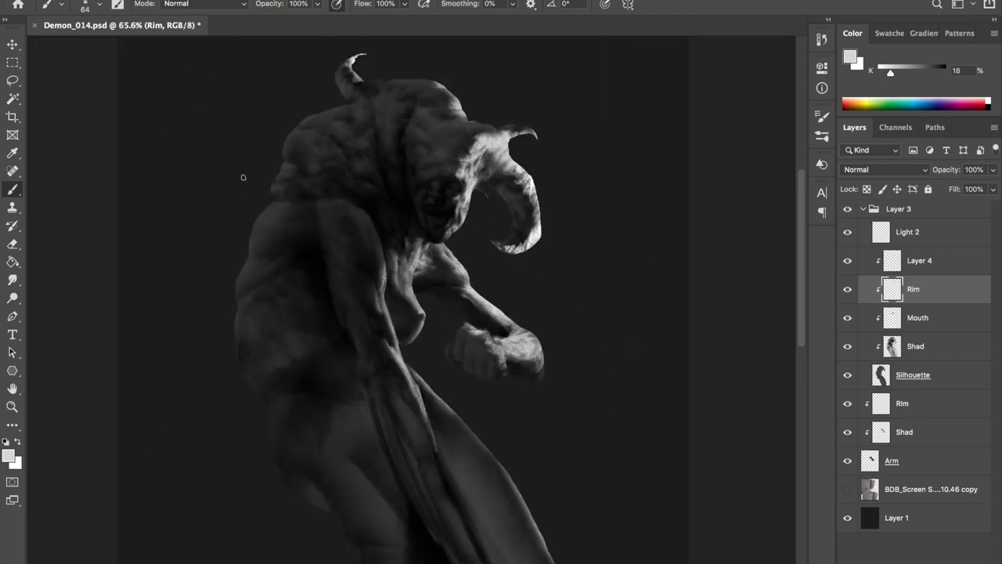
key(shift+h)
scroll(394, 259, up, 2)
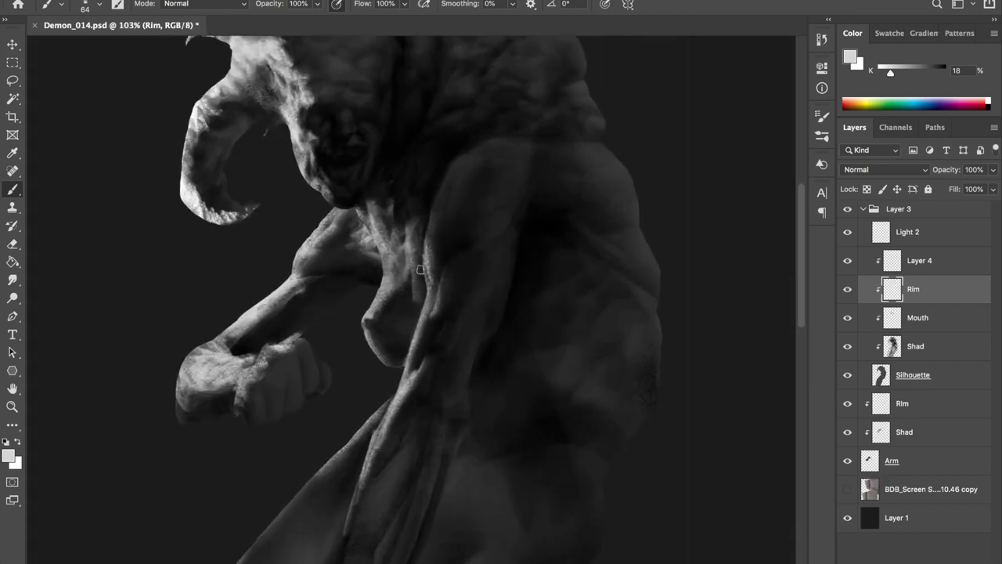
scroll(469, 160, down, 2)
key(ctrl+s)
Flip and zoom the view repeatedly to review the chest and rim lighting
key(shift+h)
scroll(517, 168, down, 1)
scroll(503, 175, up, 2)
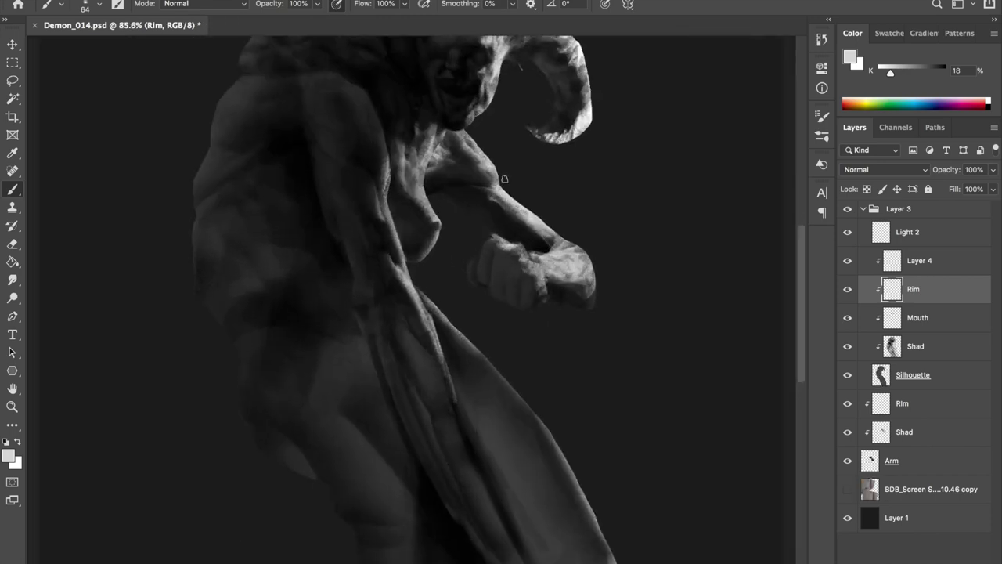
scroll(504, 175, down, 2)
scroll(438, 203, up, 1)
scroll(426, 216, up, 2)
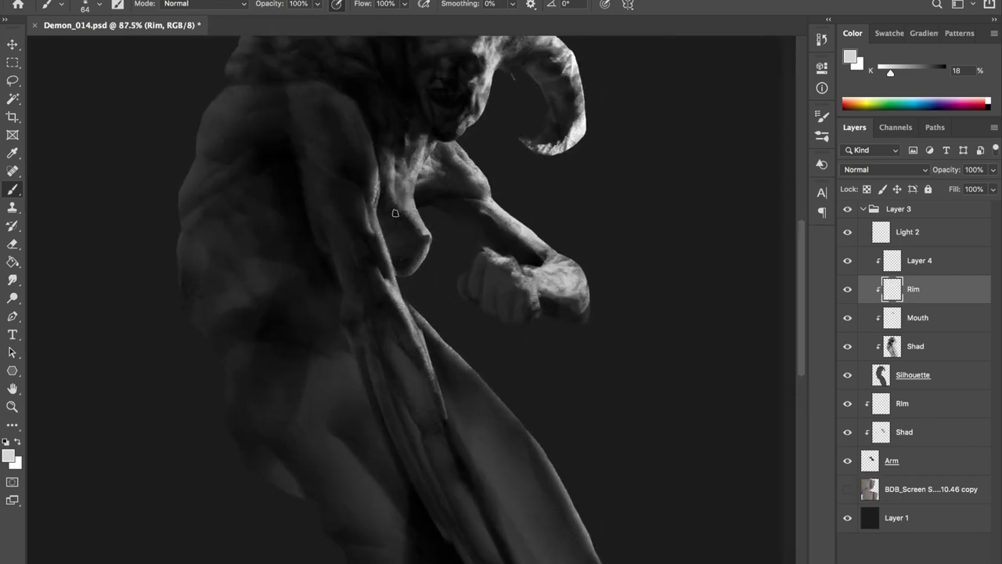
key(shift+h)
scroll(395, 270, down, 2)
scroll(400, 259, up, 3)
key(shift+h)
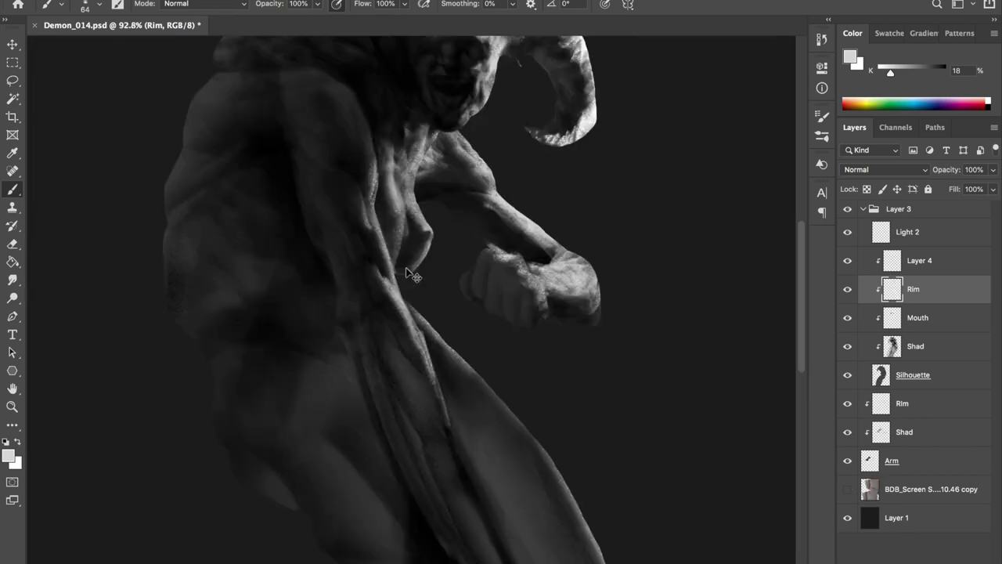
scroll(396, 228, down, 3)
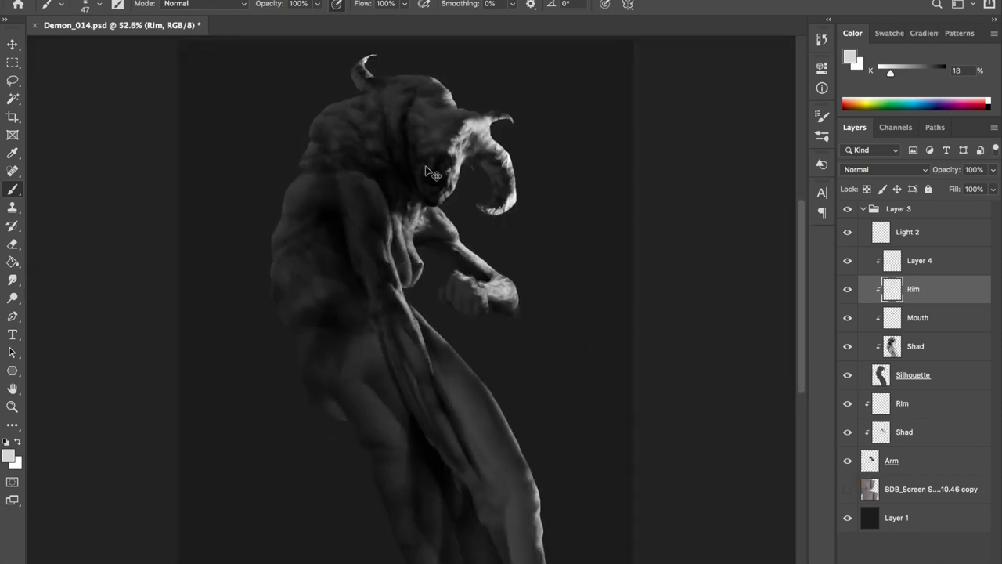
scroll(401, 236, up, 2)
key(shift+h)
scroll(439, 212, down, 2)
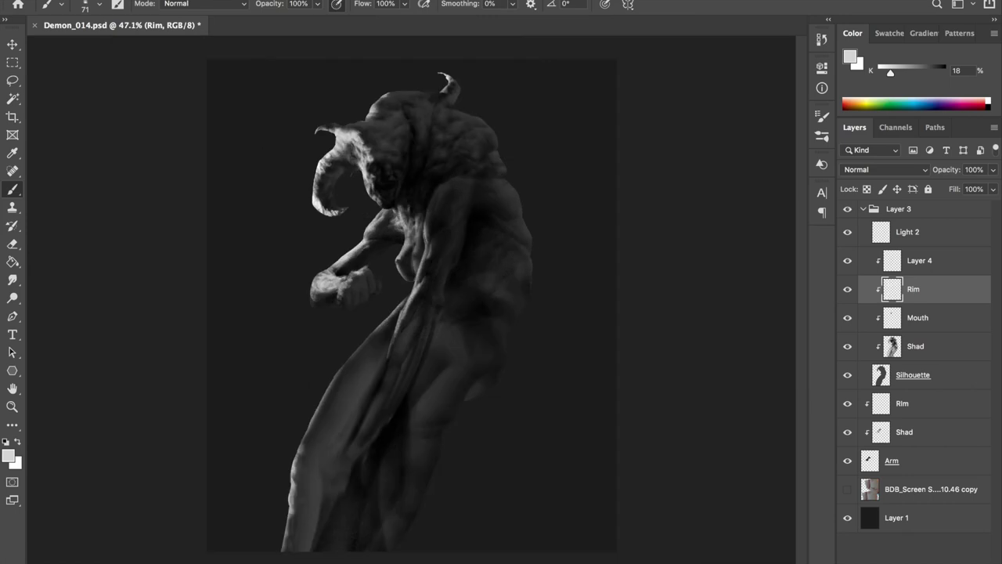
scroll(492, 225, up, 3)
key(shift+h)
scroll(492, 225, down, 2)
scroll(403, 164, up, 2)
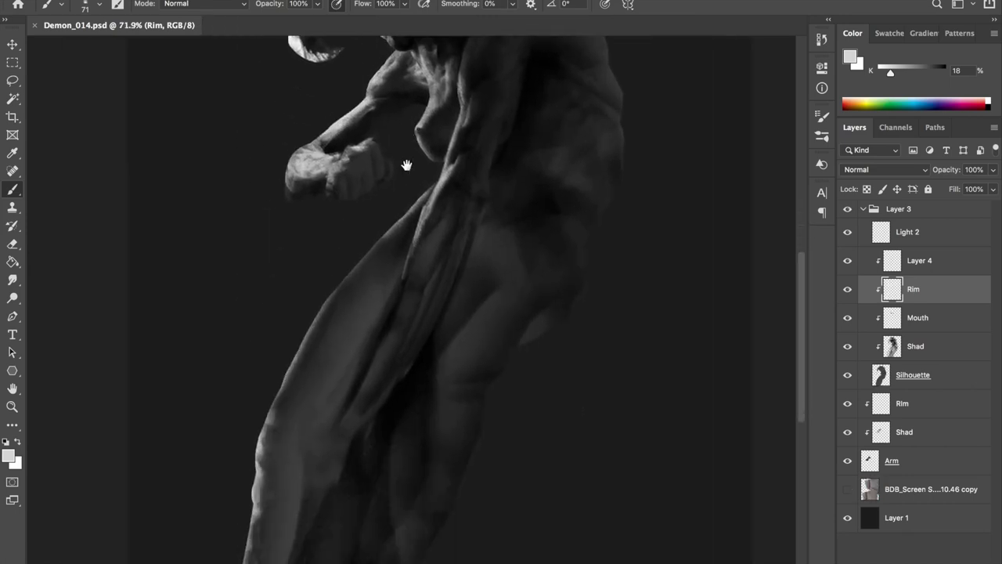
scroll(472, 374, down, 3)
Hide both Rim layers and rename Layer 4 to Rim2
click(848, 404)
click(847, 289)
click(909, 260)
scroll(438, 235, up, 2)
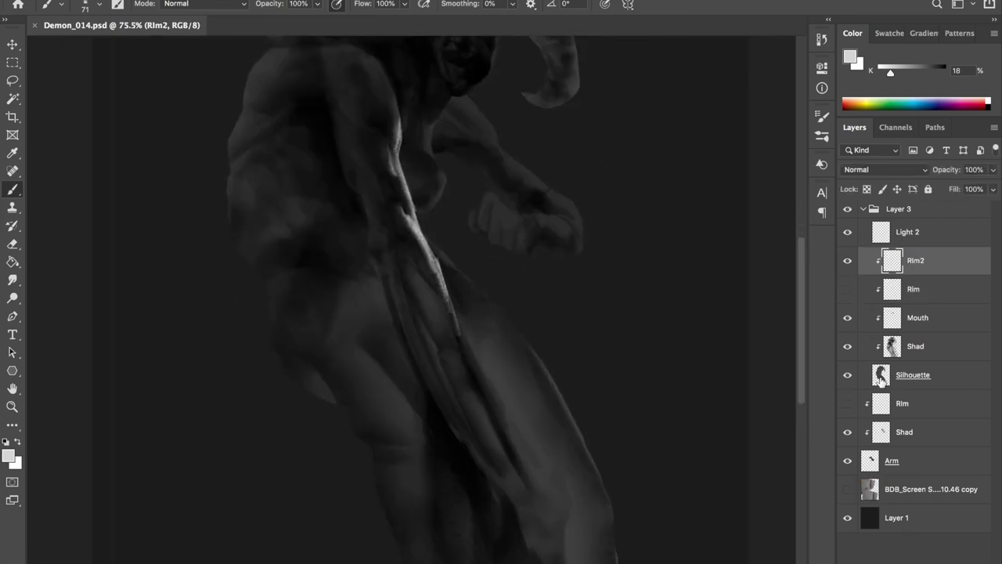
ctrl+click(421, 165)
key(d)
Enlarge the brush to about 224 px and add a new layer above the background
scroll(421, 165, up, 1)
scroll(416, 195, up, 3)
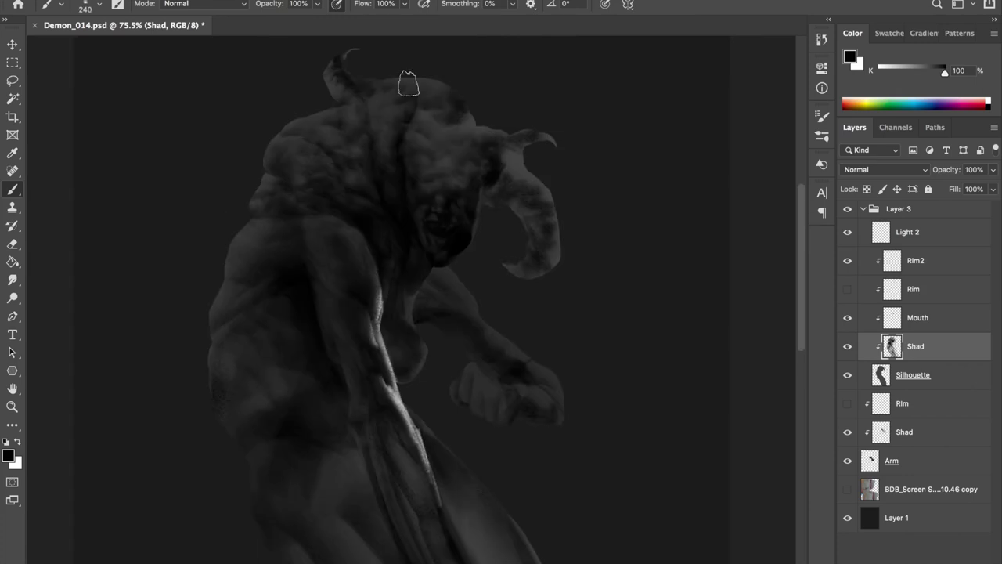
drag(444, 159, 466, 148)
click(848, 289)
click(847, 289)
scroll(446, 285, down, 3)
key(ctrl+shift+alt+n)
right_click(783, 347)
Paint grey smoke across the bottom of the canvas with a huge smoke-textured brush
scroll(523, 232, down, 2)
scroll(559, 324, up, 2)
click(658, 426)
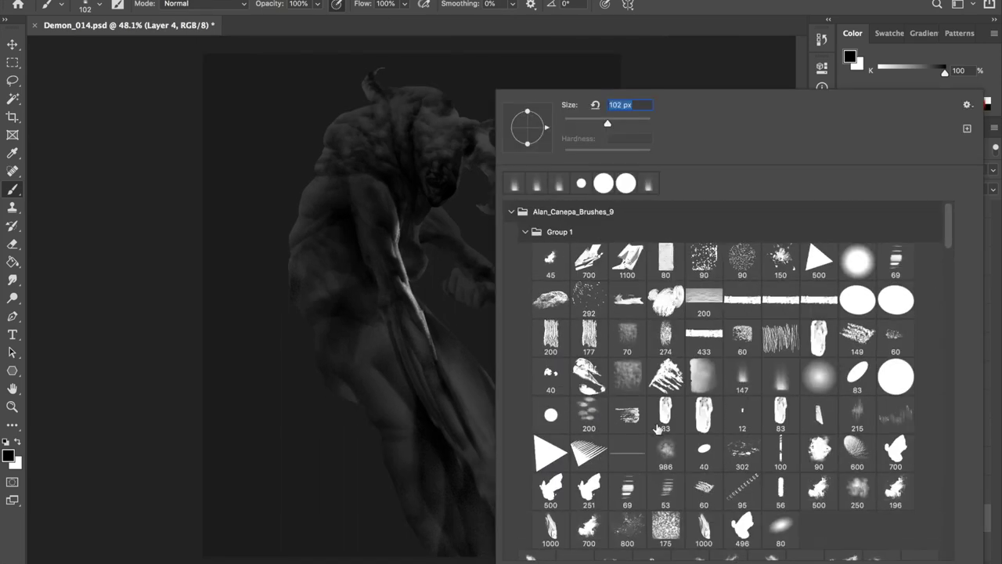
scroll(658, 427, down, 3)
scroll(658, 426, up, 3)
scroll(657, 426, down, 1)
key(Escape)
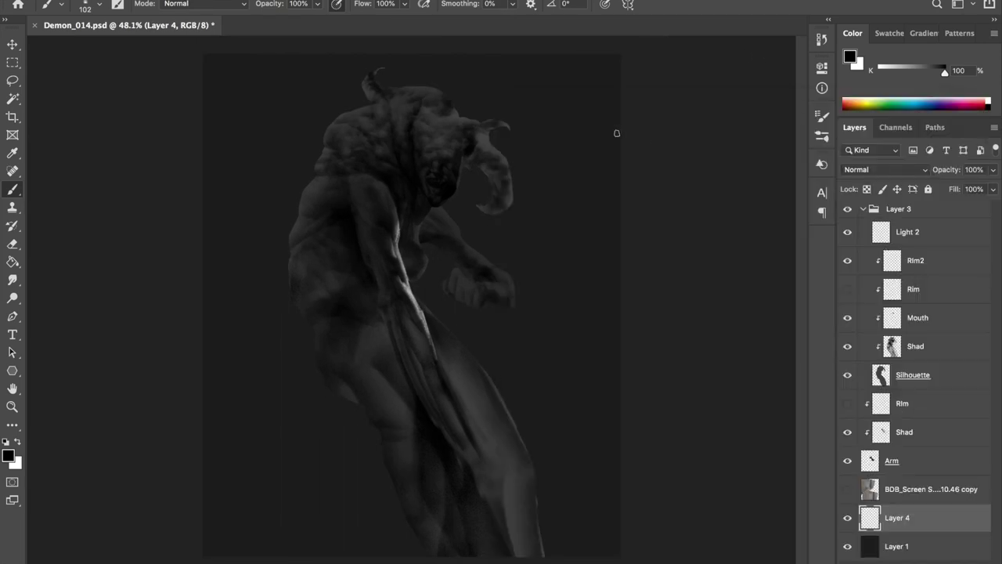
drag(744, 321, 830, 322)
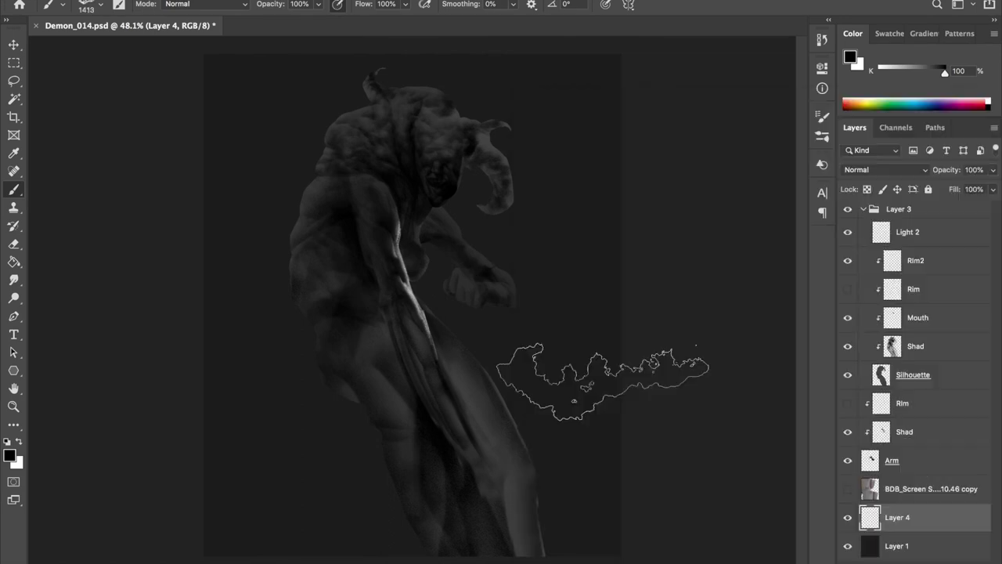
drag(298, 501, 501, 509)
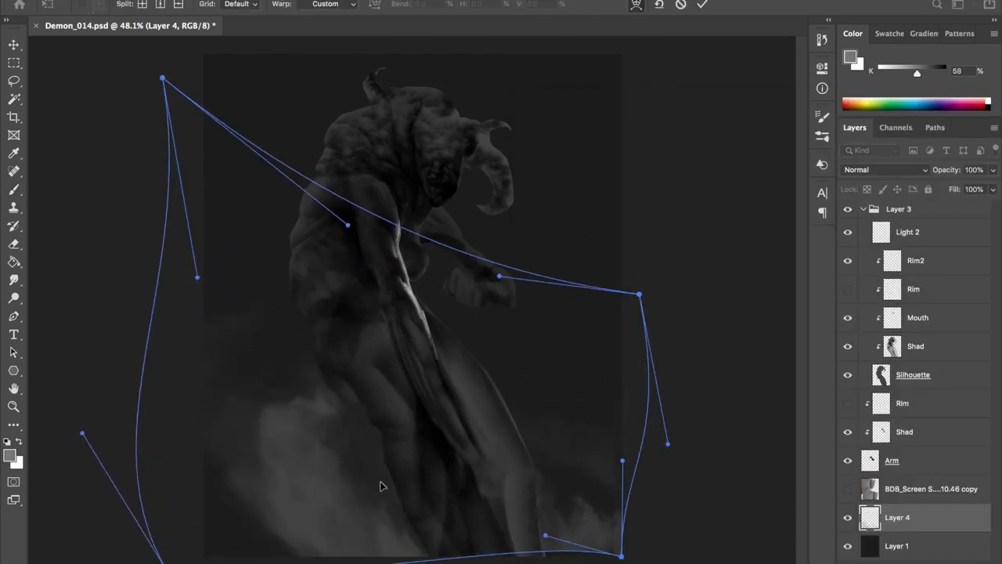
key(Return)
key(b)
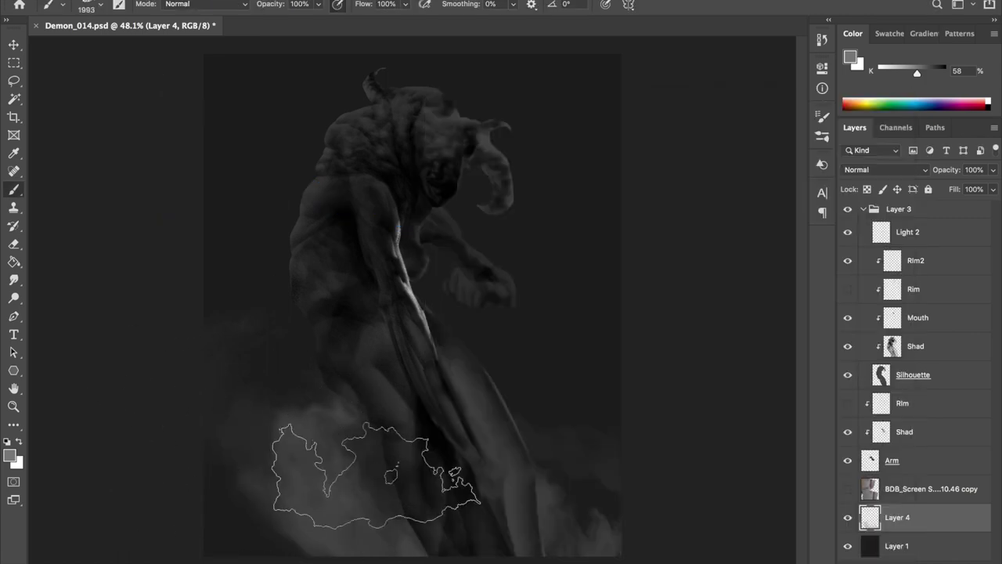
Redo the smoke clouds with a different smoke brush and lower the smoke layer opacity to 55%
drag(407, 383, 448, 298)
key(ctrl+z)
right_click(448, 298)
double_click(548, 351)
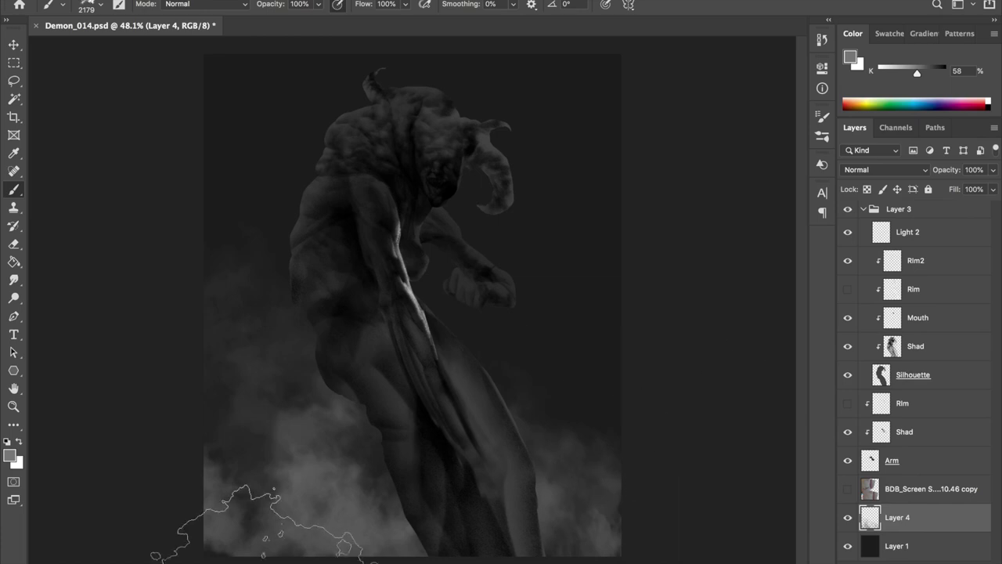
drag(947, 169, 924, 170)
Show both Rim layers again and add a new layer clipped to the smoke, painting in white
click(847, 289)
click(847, 404)
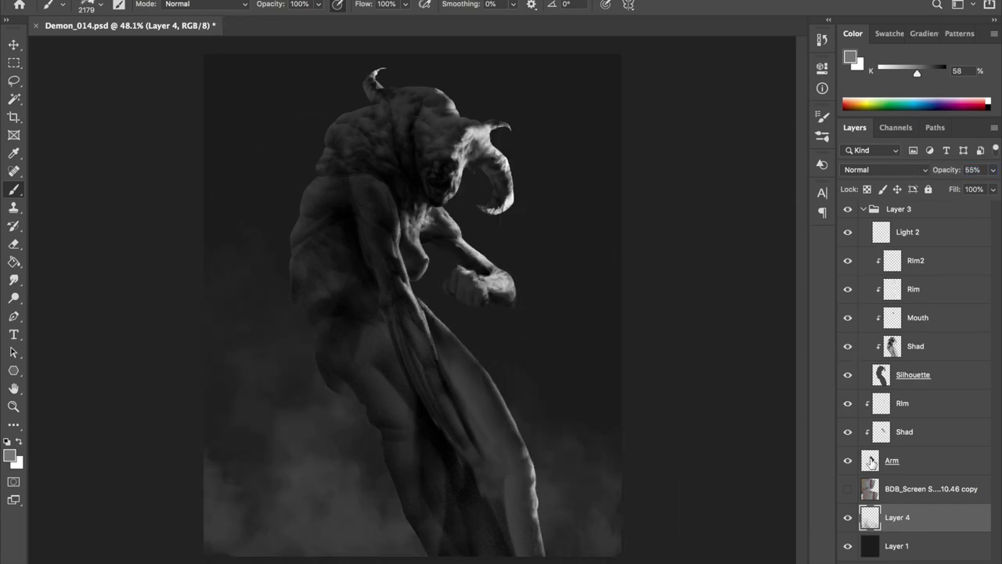
key(ctrl+shift+alt+n)
key(ctrl+alt+g)
key(x)
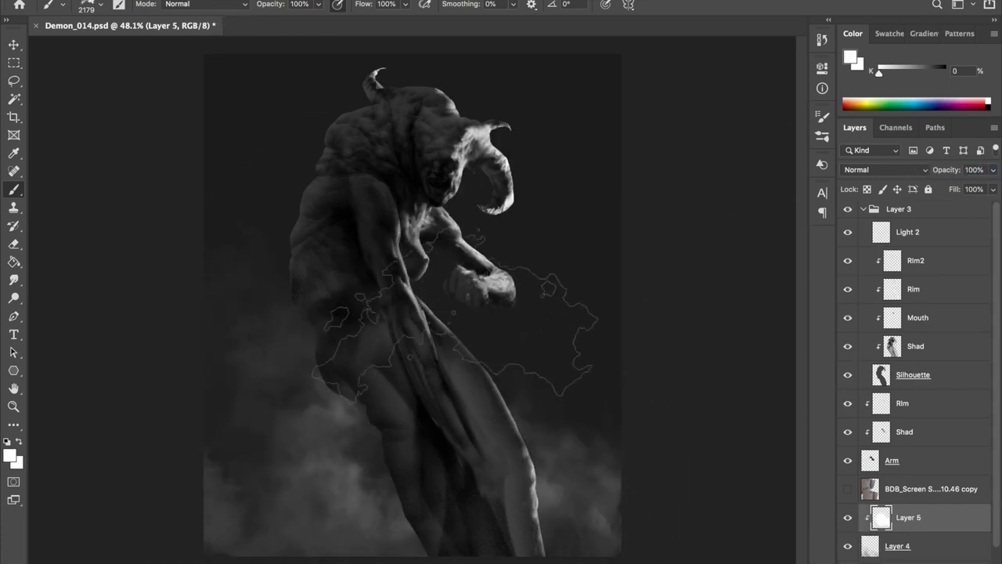
Duplicate the Layer 4 smoke layer and mirror the view to check the composition
click(899, 546)
key(ctrl+j)
key(ctrl+shift+h)
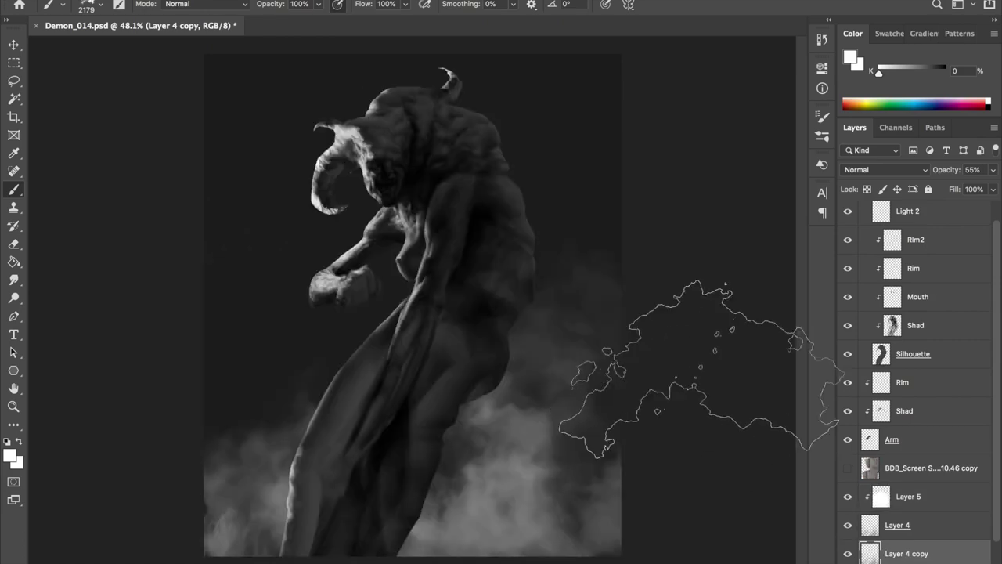
key(ctrl+z)
Mask Layer 4 and paint black to hide its bottom, then select Layer 4 copy
click(877, 499)
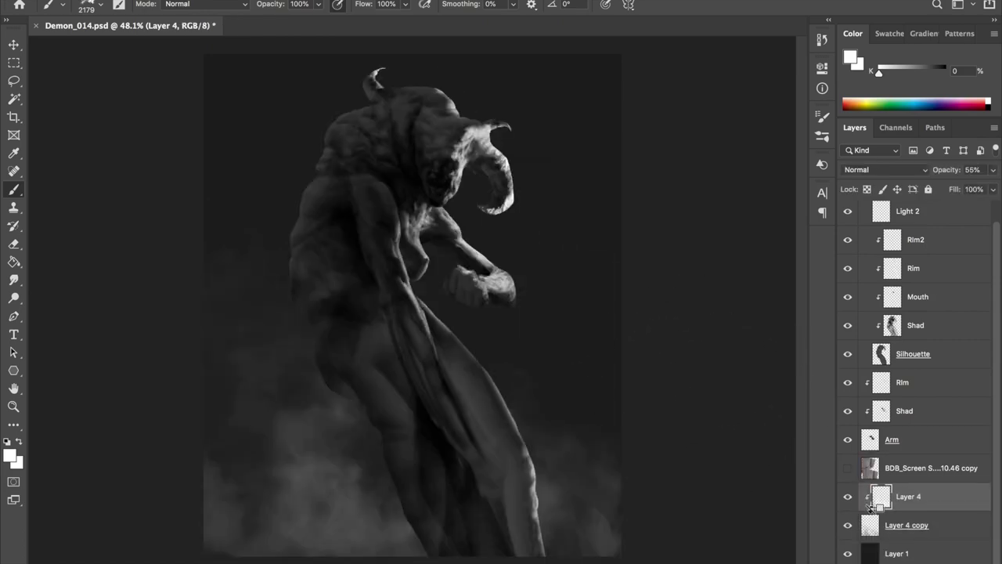
key(ctrl+s)
key(x)
key(bracketleft)
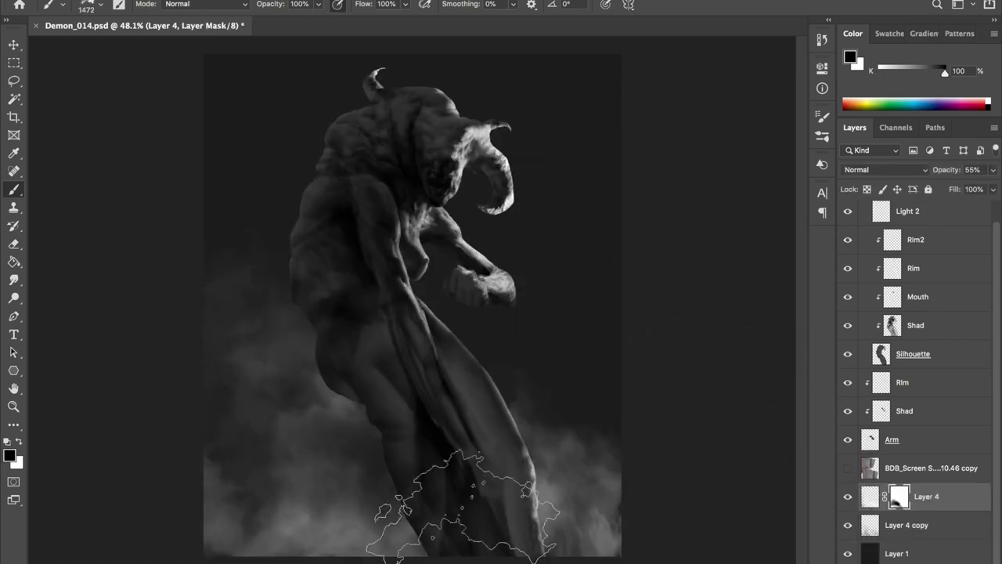
drag(454, 476, 439, 509)
key(x)
click(900, 525)
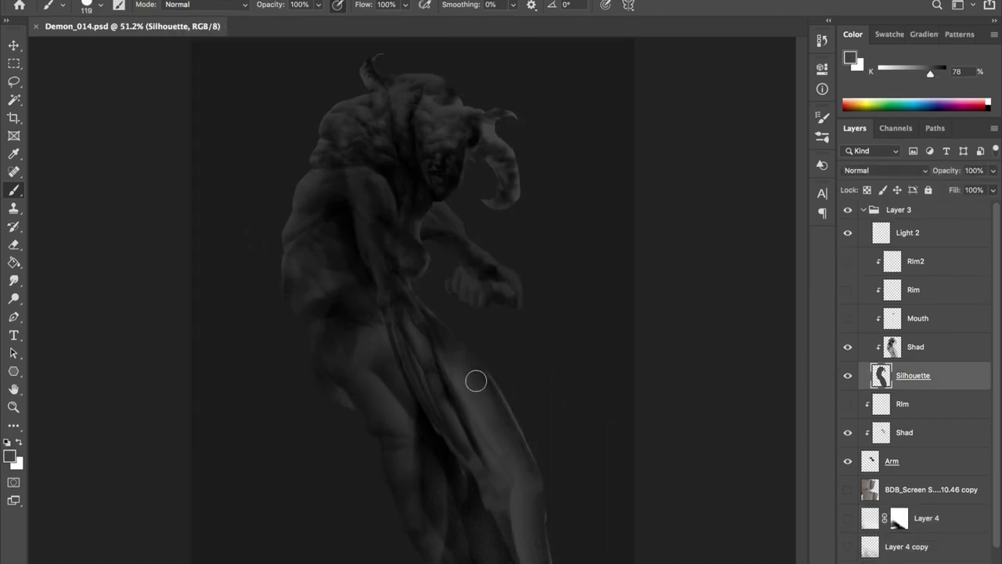
With a 61 px brush, extend the silhouette in grey along the lower-right leg edge
key(e)
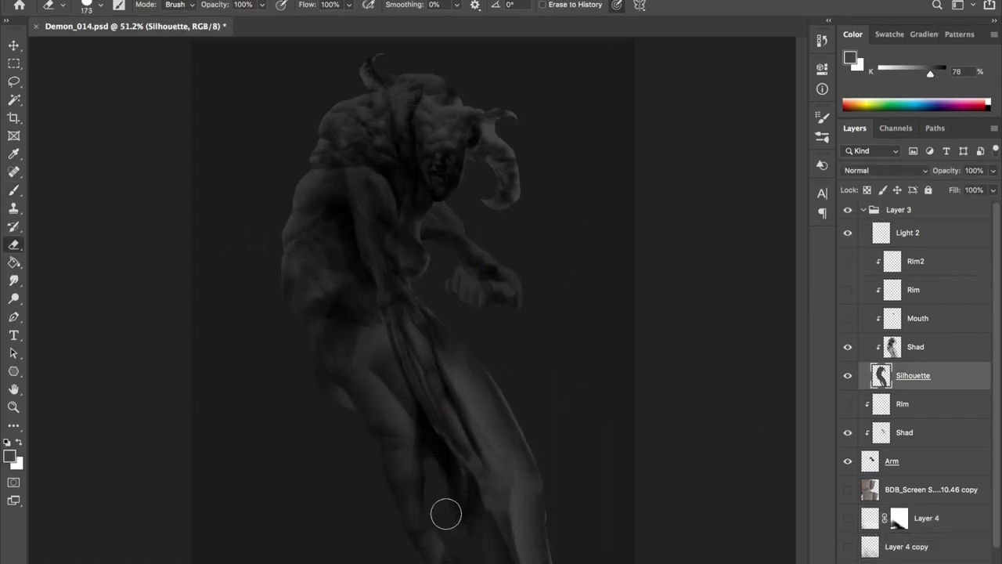
key(b)
drag(431, 448, 420, 426)
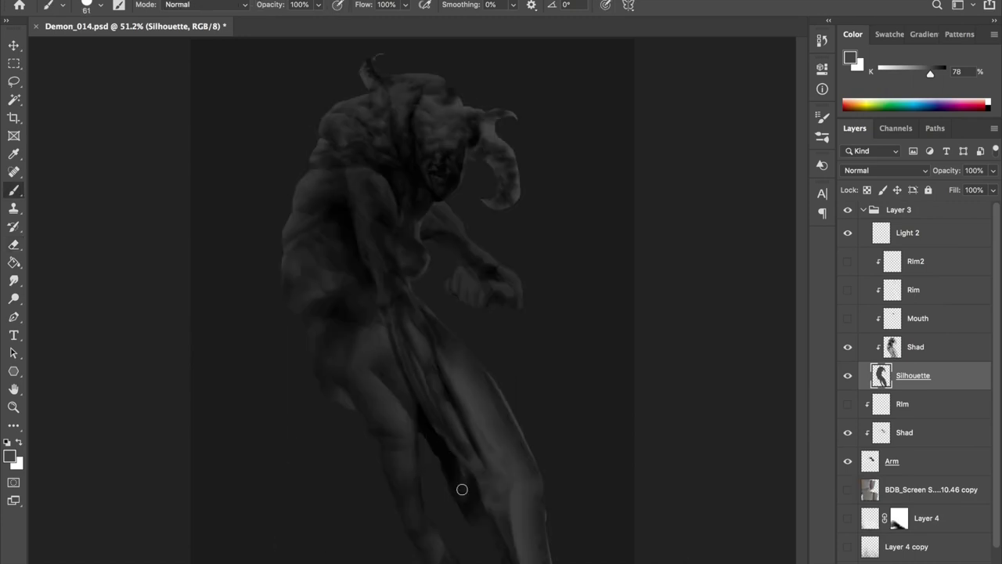
mouse_move(532, 450)
mouse_down()
mouse_move(567, 528)
mouse_move(582, 510)
mouse_up()
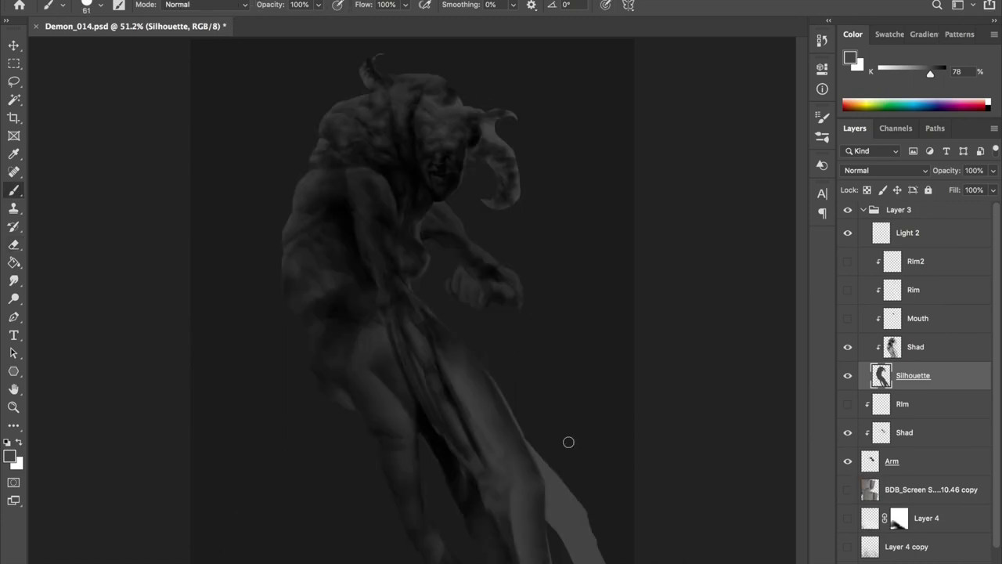
key(e)
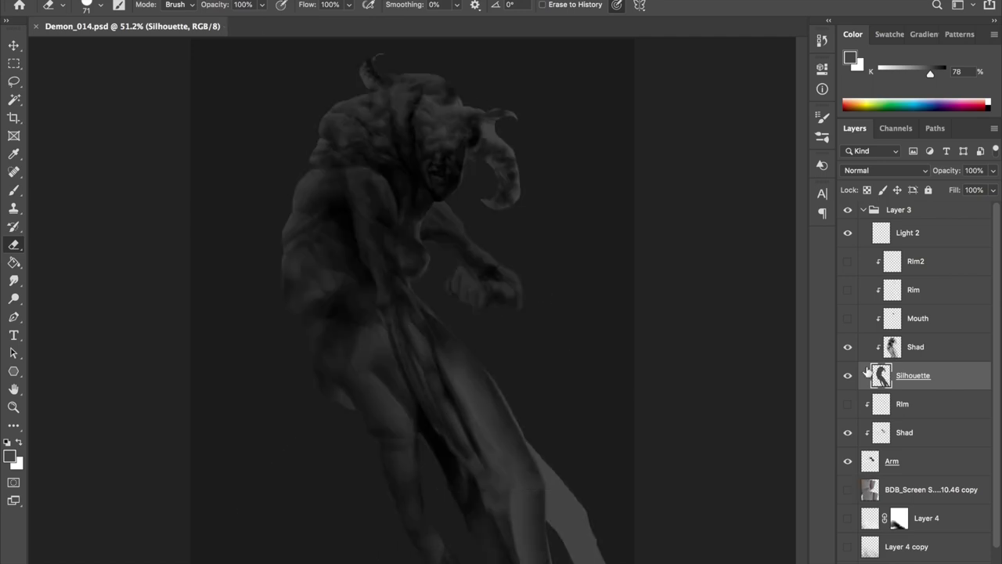
key(b)
Select the Shad layer with a different brush preset and black as the colour
key(alt+bracketright)
right_click(799, 395)
click(797, 383)
key(Return)
Set the brush to about 147 px, sample a lighter grey from the figure, and save
key(d)
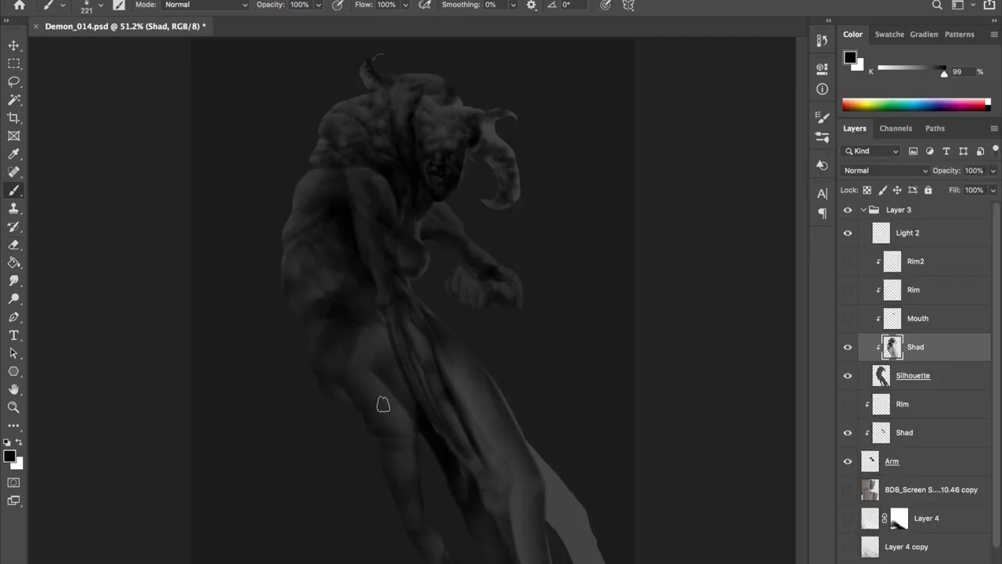
drag(331, 401, 371, 416)
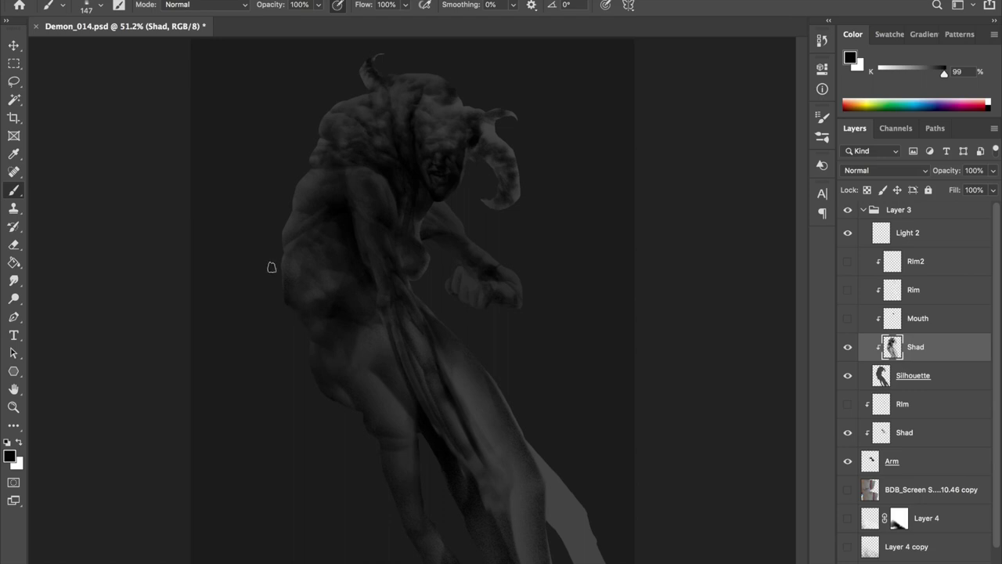
drag(305, 220, 361, 295)
alt+click(349, 272)
key(ctrl+s)
key(bracketleft)
key(bracketleft)
key(bracketleft)
key(ctrl+s)
Mirror-check the figure, then sample mid and darker greys with a brush around 143 px
key(h)
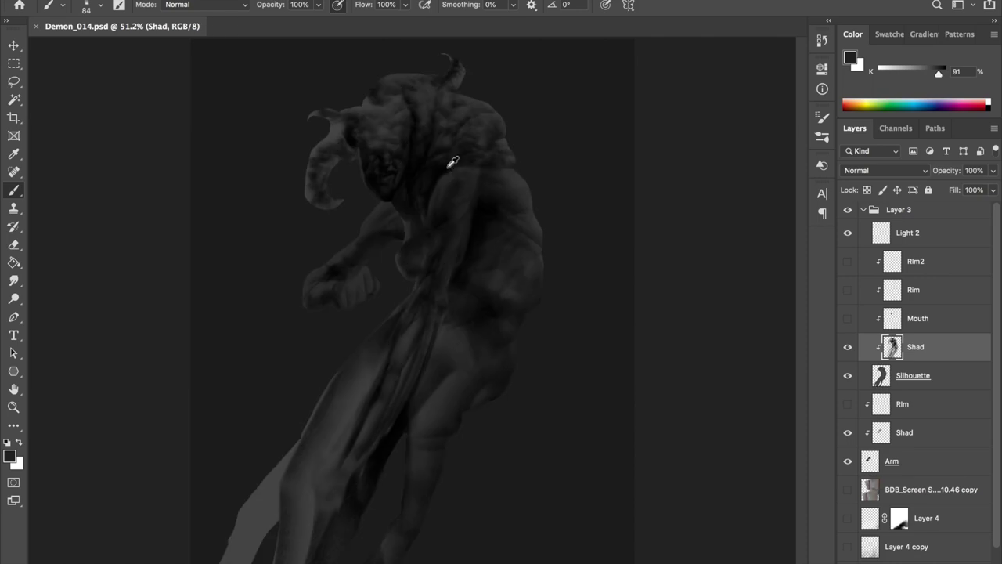
key(d)
key(h)
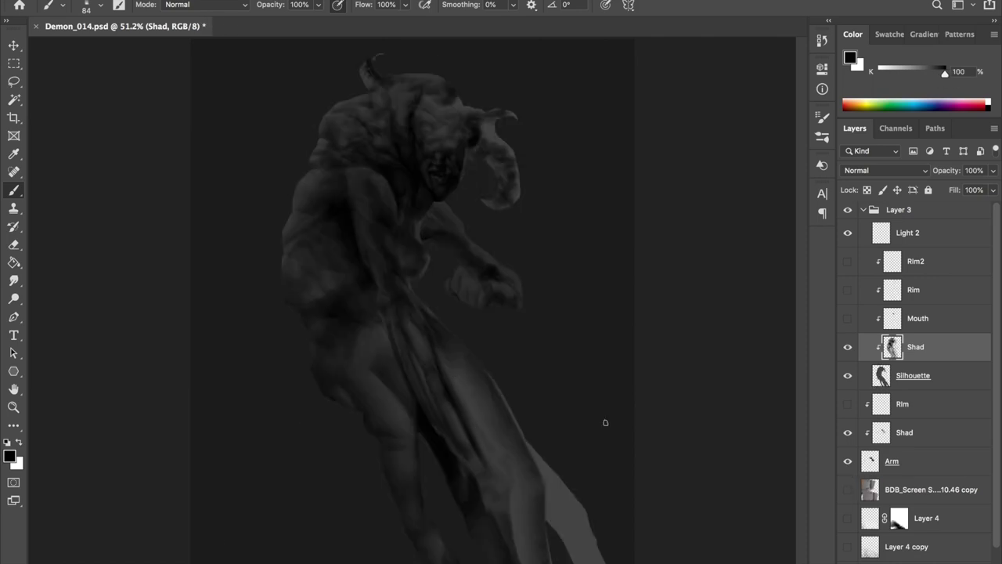
alt+click(397, 399)
key(bracketright)
key(bracketright)
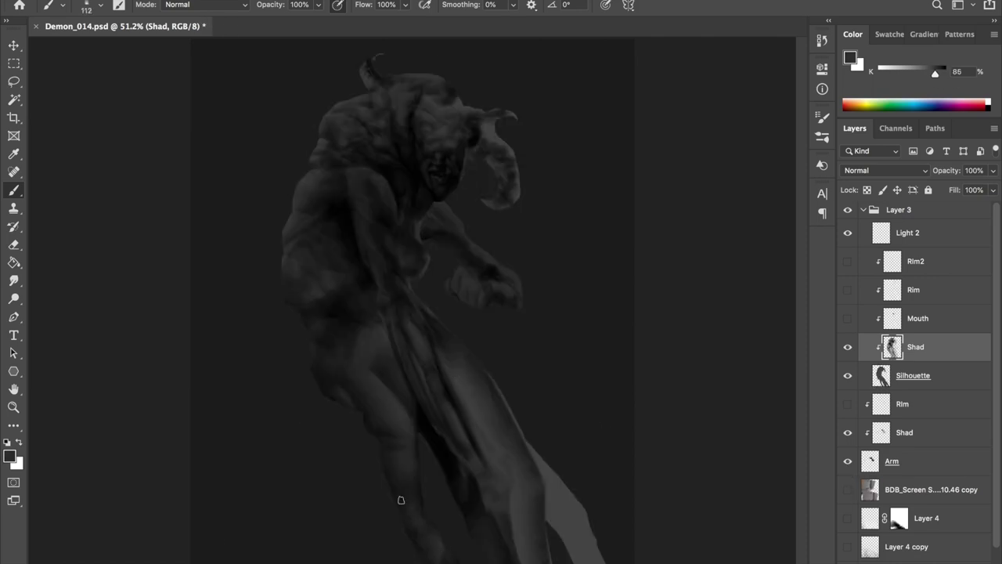
alt+click(393, 264)
drag(438, 536, 444, 541)
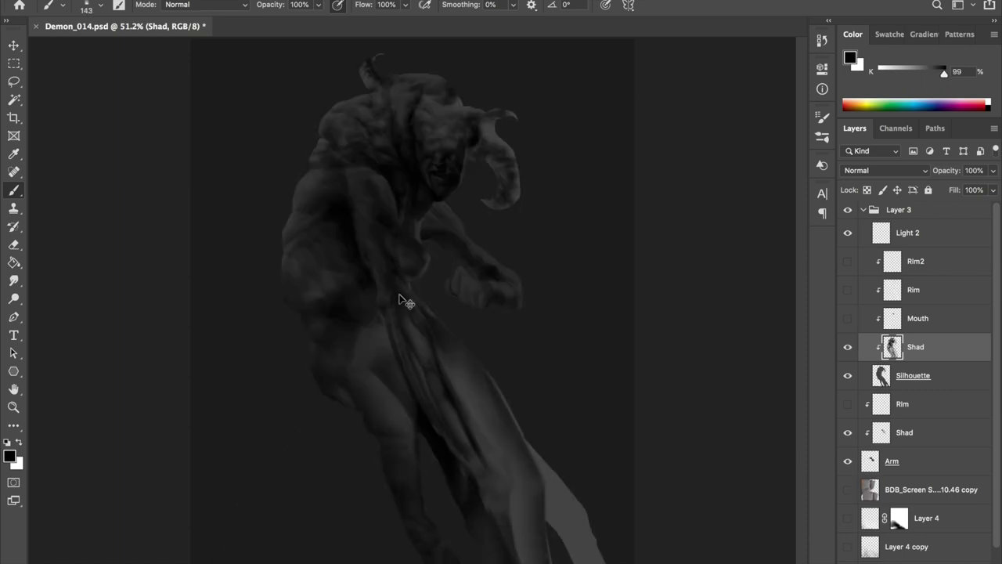
Erase excess shading from the lower torso and legs, then darken the thigh and knee
key(e)
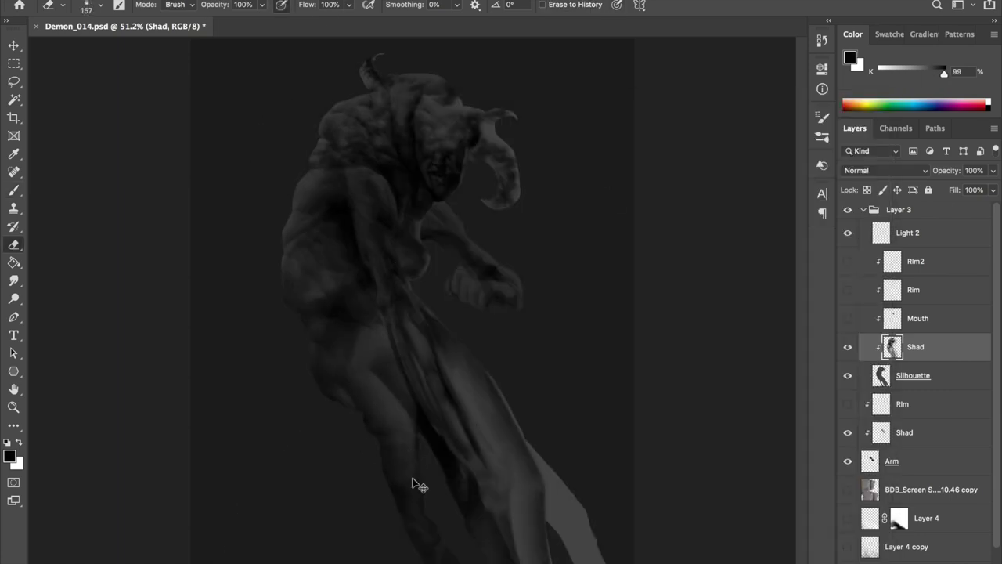
drag(398, 487, 314, 408)
key(h)
key(h)
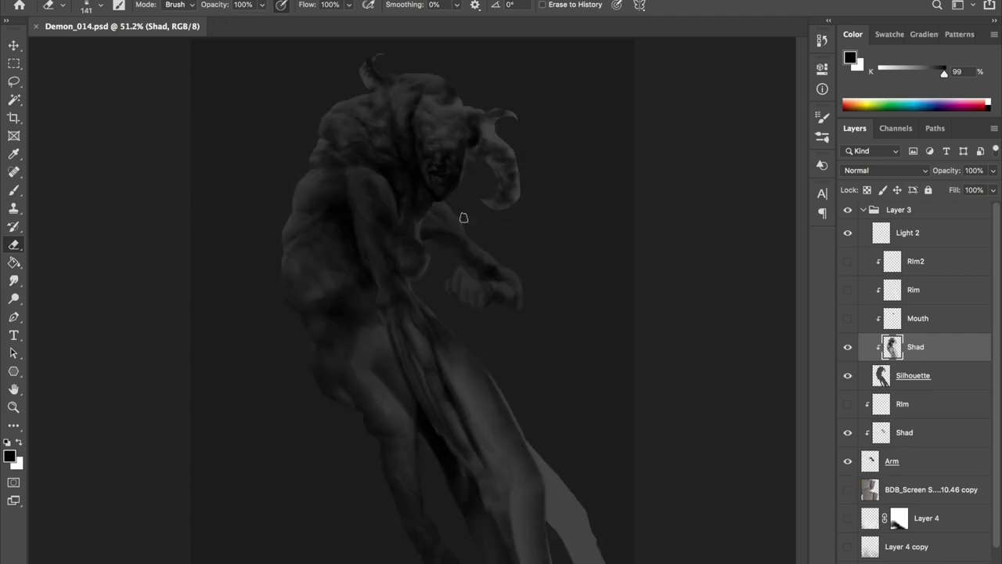
key(b)
drag(406, 459, 405, 401)
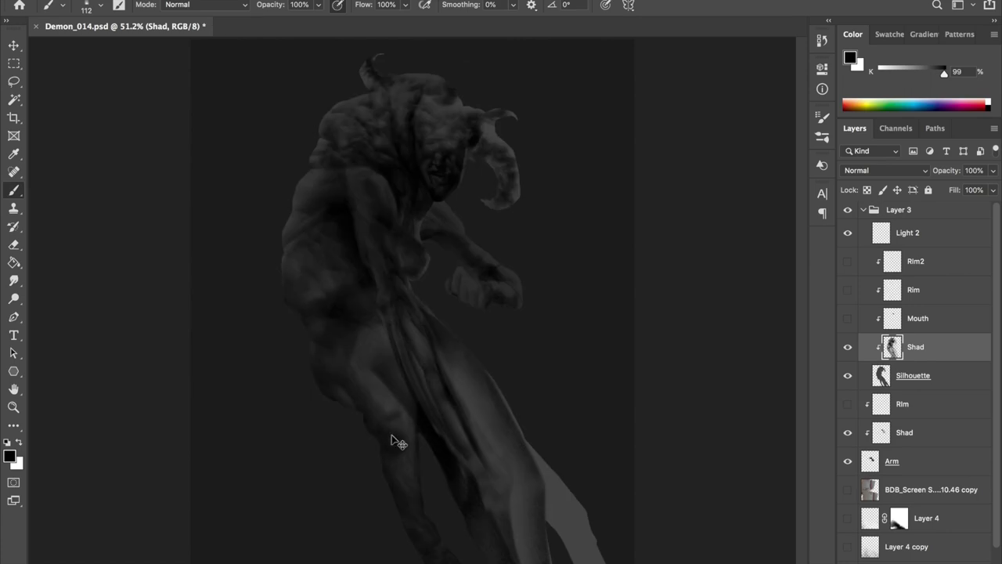
Mirror the canvas repeatedly to check the shading and save the painting
key(h)
key(h)
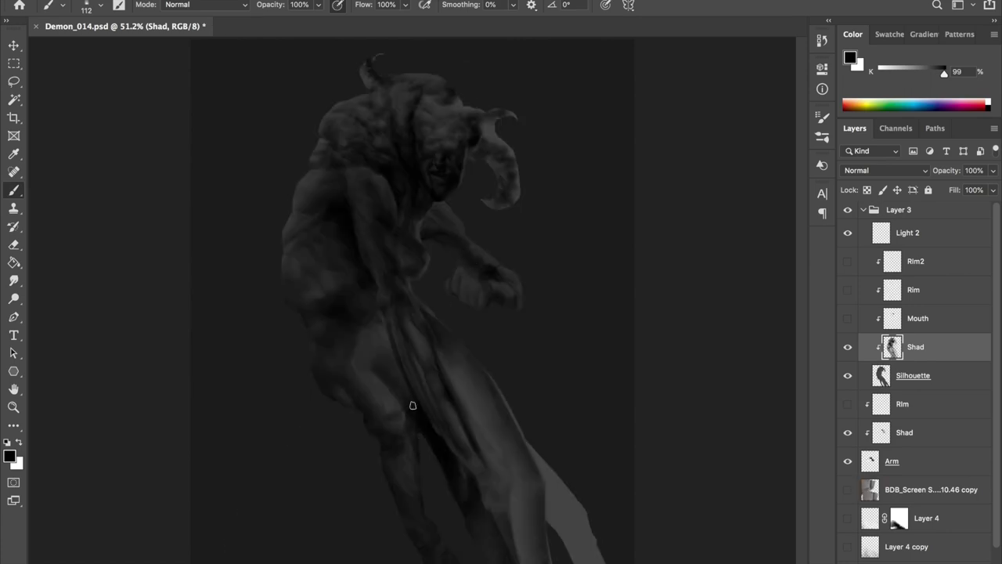
key(h)
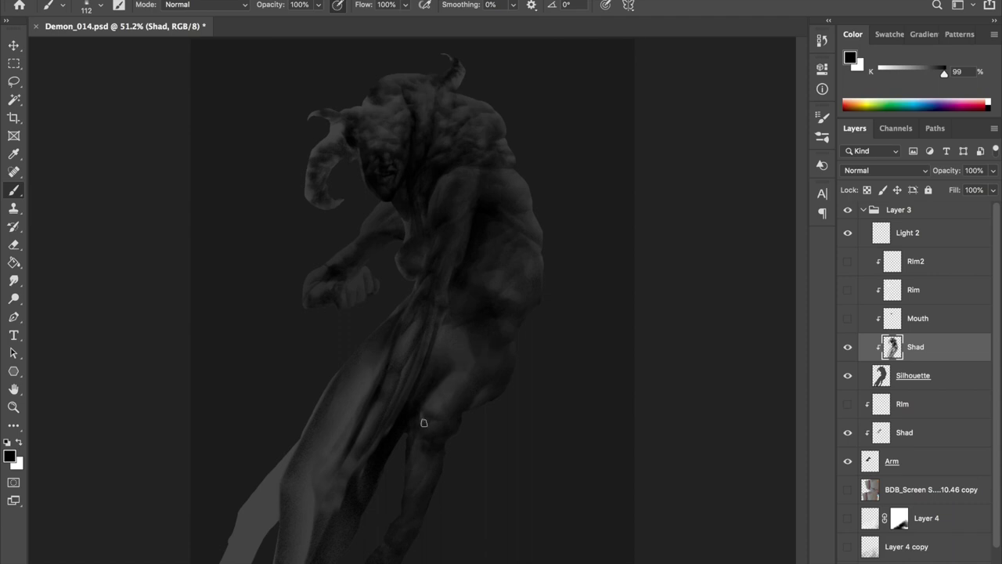
key(h)
key(ctrl+s)
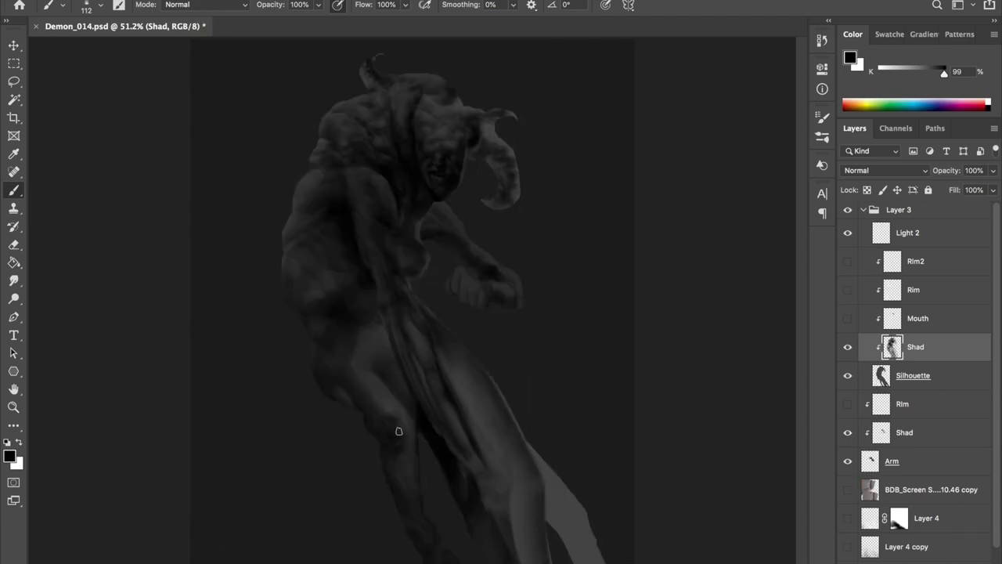
key(h)
key(h)
key(h)
key(ctrl+s)
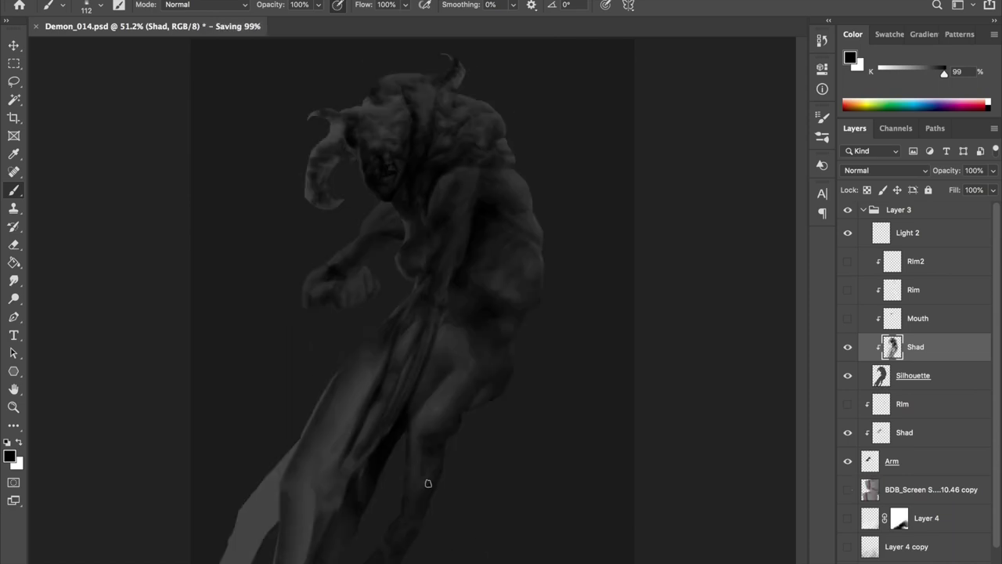
Adjust the brush between about 81 and 174 px while mirror-checking the canvas and saving
key(h)
key(bracketleft)
key(bracketleft)
key(bracketleft)
key(h)
key(ctrl+s)
key(h)
key(ctrl+s)
key(bracketright)
key(bracketright)
key(bracketright)
key(h)
key(h)
key(h)
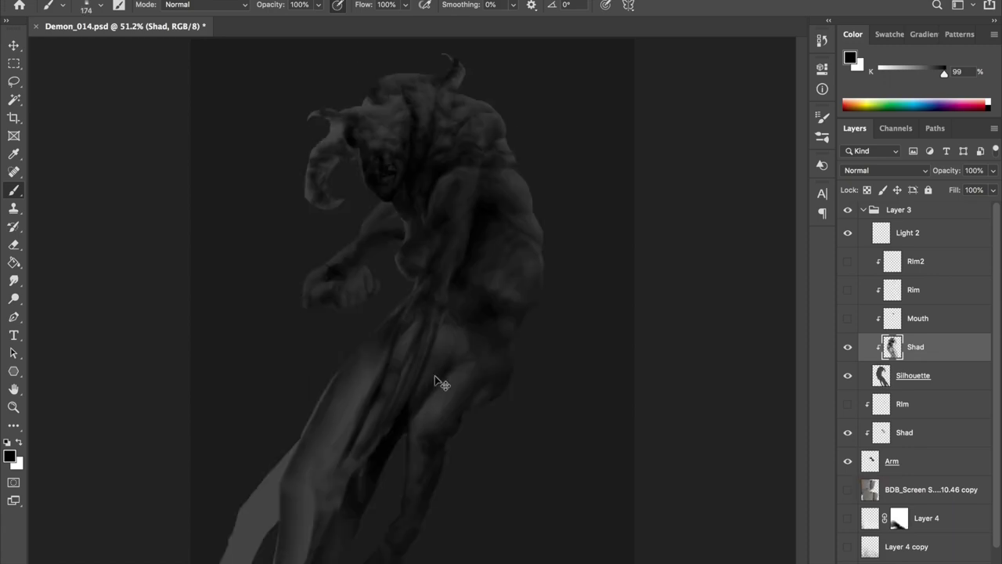
key(h)
key(bracketleft)
key(bracketleft)
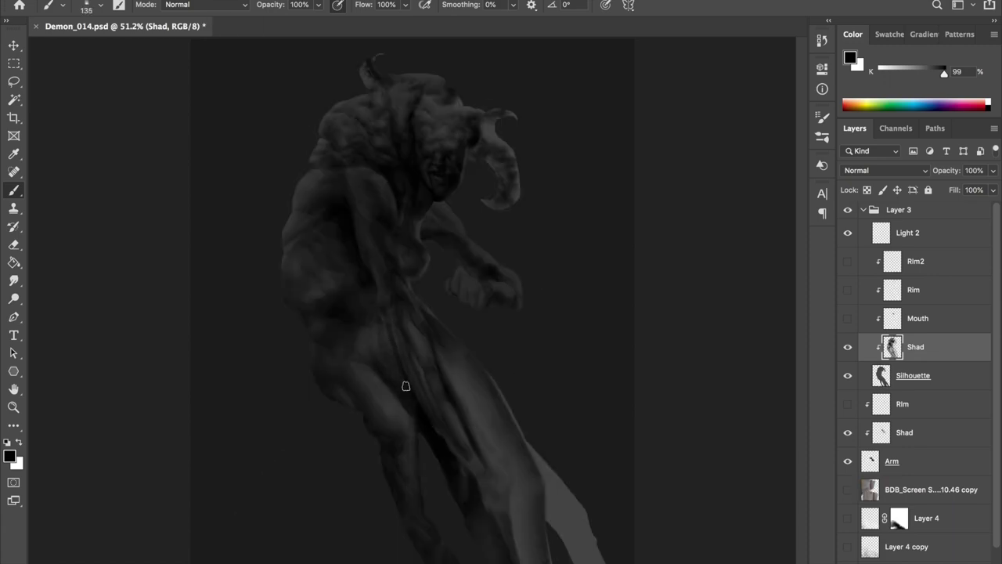
key(h)
key(h)
key(h)
key(h)
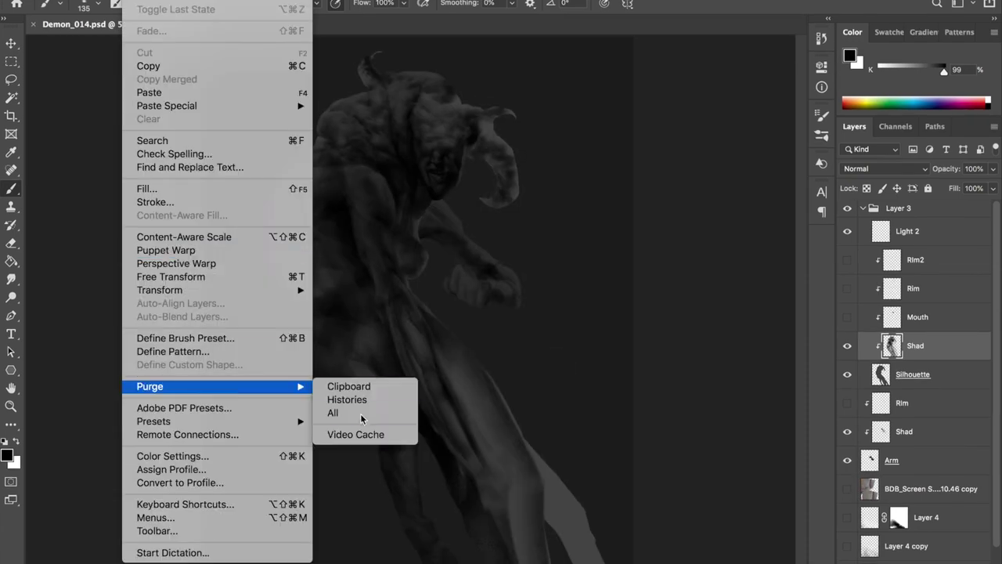
key(h)
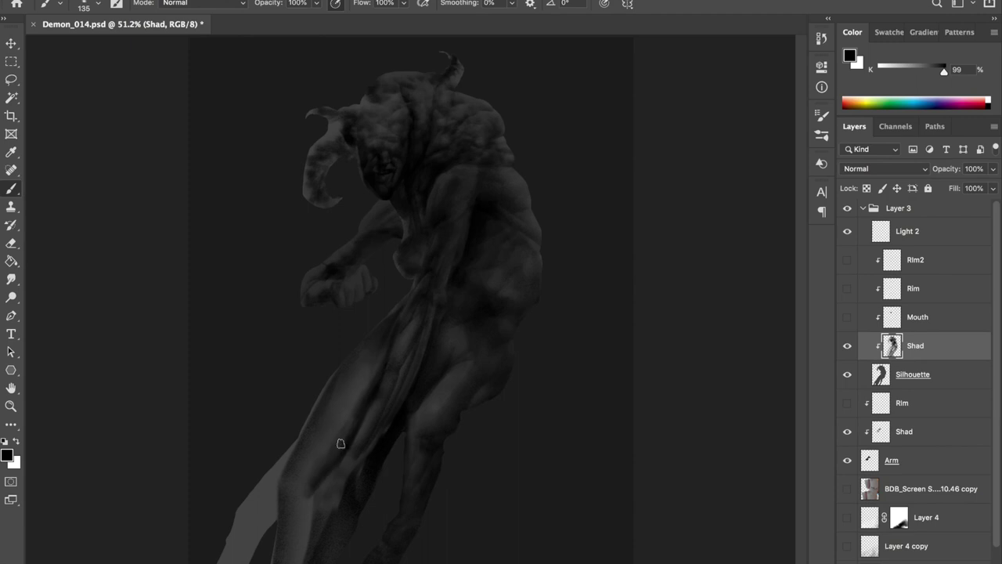
key(h)
scroll(425, 268, up, 2)
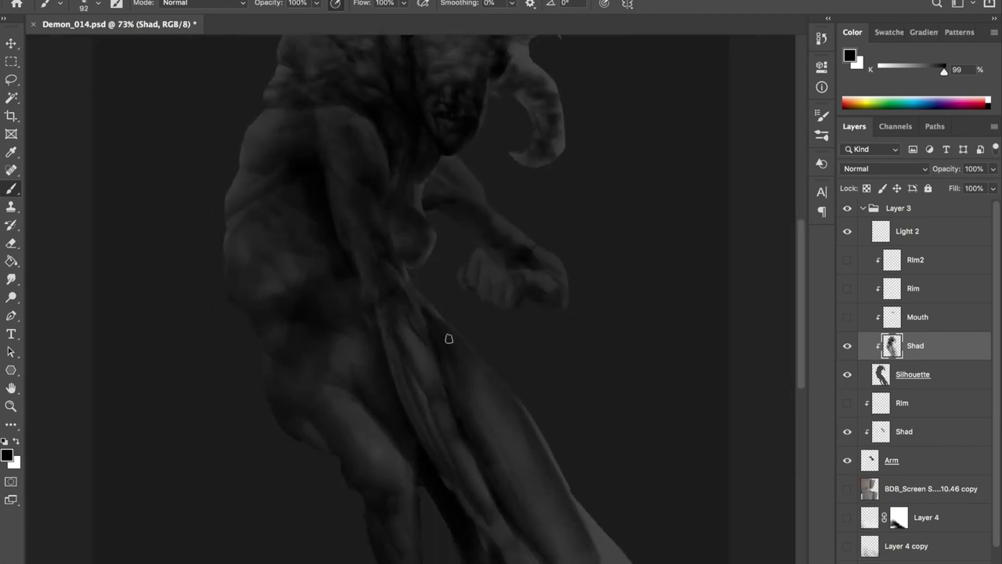
scroll(392, 291, down, 5)
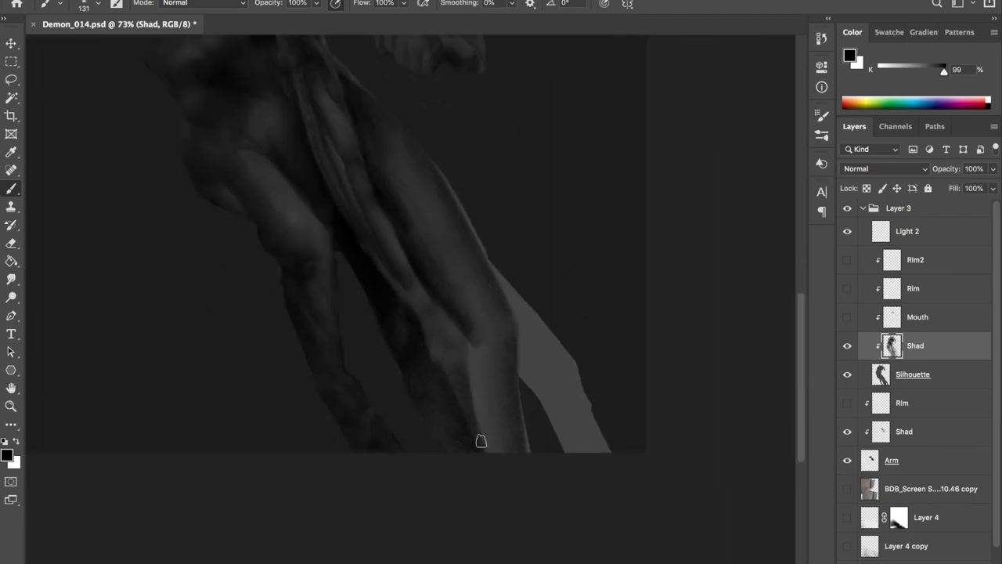
Zoom into the legs and darken the lit lower-right leg edge, then sample a lighter grey
mouse_move(431, 402)
mouse_down()
mouse_move(360, 203)
mouse_move(302, 132)
mouse_up()
mouse_move(530, 398)
mouse_down()
mouse_move(501, 398)
mouse_move(525, 287)
mouse_move(594, 514)
mouse_move(566, 347)
mouse_move(486, 421)
mouse_move(532, 454)
mouse_up()
drag(516, 380, 526, 381)
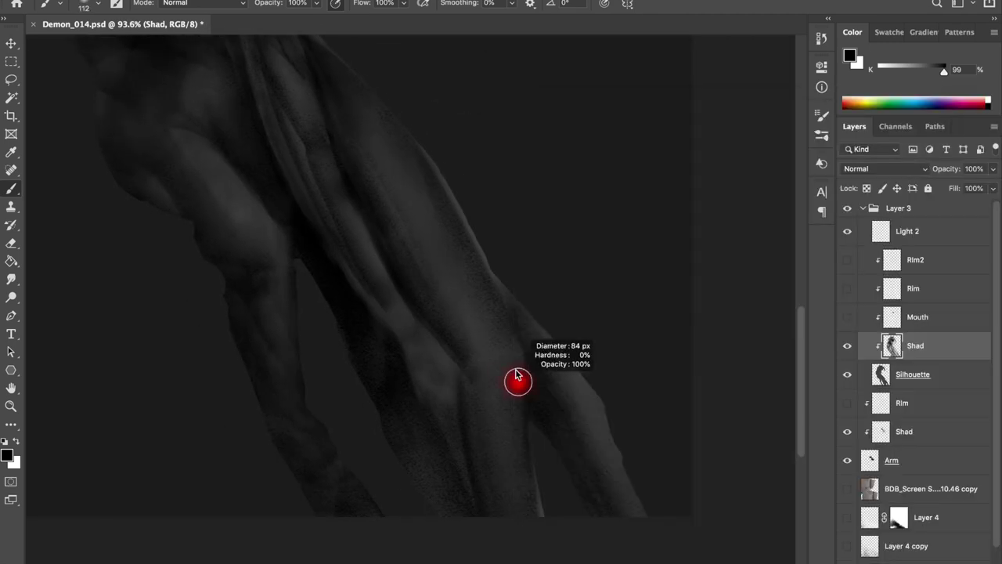
scroll(514, 442, up, 2)
alt+click(494, 331)
key(bracketleft)
key(bracketleft)
key(bracketleft)
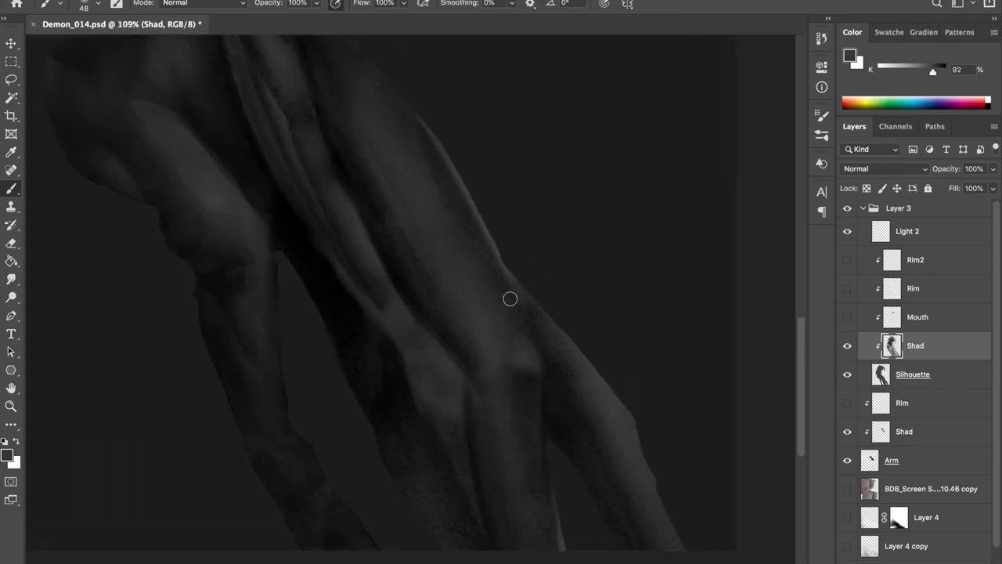
right_click(508, 305)
scroll(532, 407, down, 1)
scroll(537, 387, down, 3)
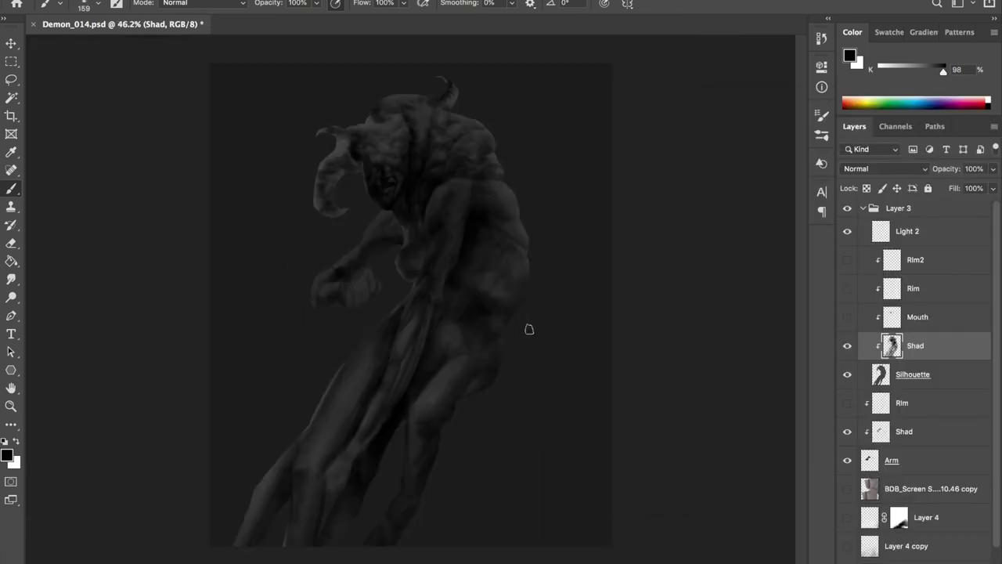
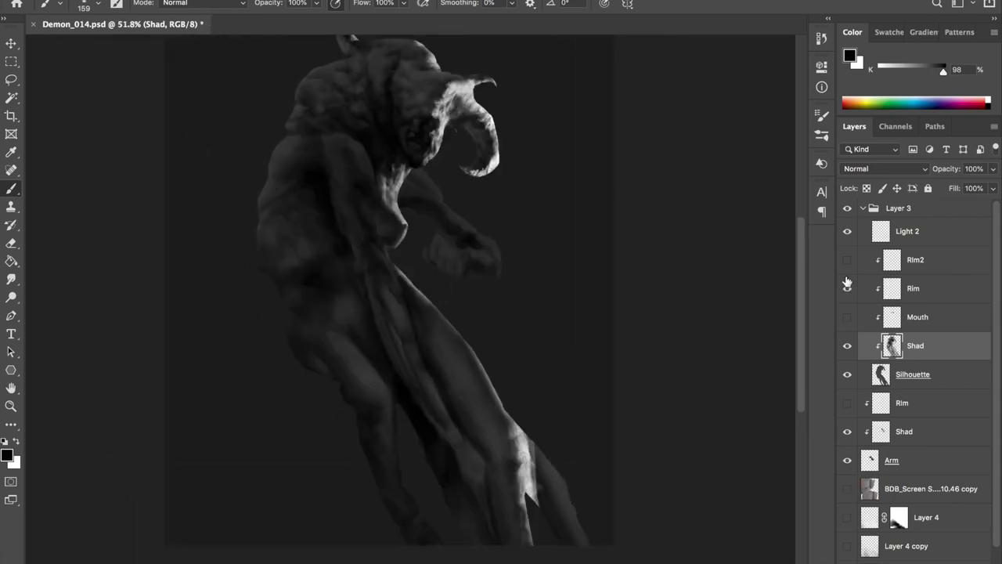
Paint white rim-light strokes along the outer and inner limb edges on the Rim layer
key(x)
key(b)
mouse_move(527, 387)
mouse_down()
mouse_move(516, 448)
mouse_move(579, 548)
mouse_up()
key(bracketleft)
key(bracketleft)
key(bracketleft)
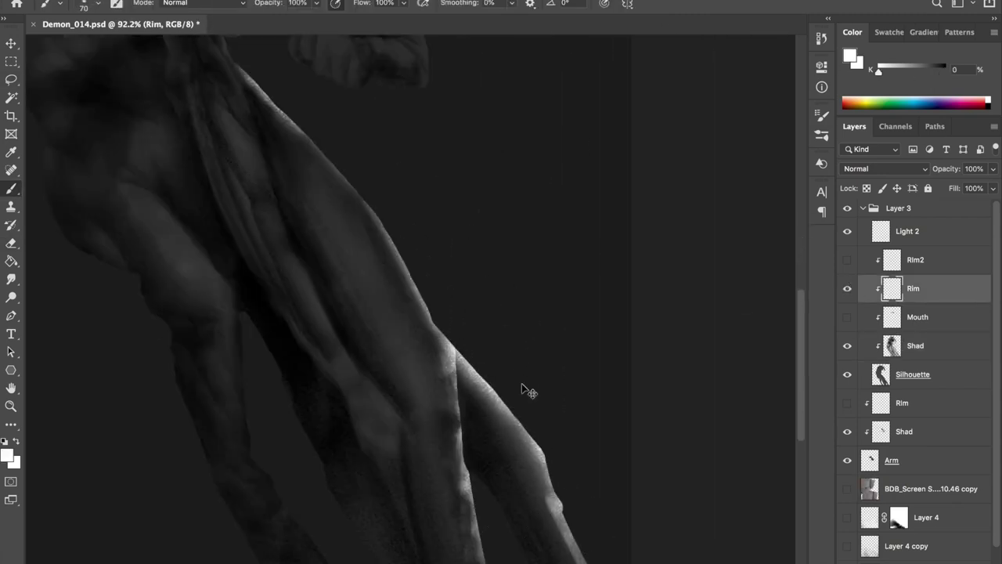
scroll(405, 299, down, 5)
scroll(405, 299, left, 5)
mouse_move(347, 336)
mouse_down()
mouse_move(358, 316)
mouse_move(350, 331)
mouse_move(431, 467)
mouse_up()
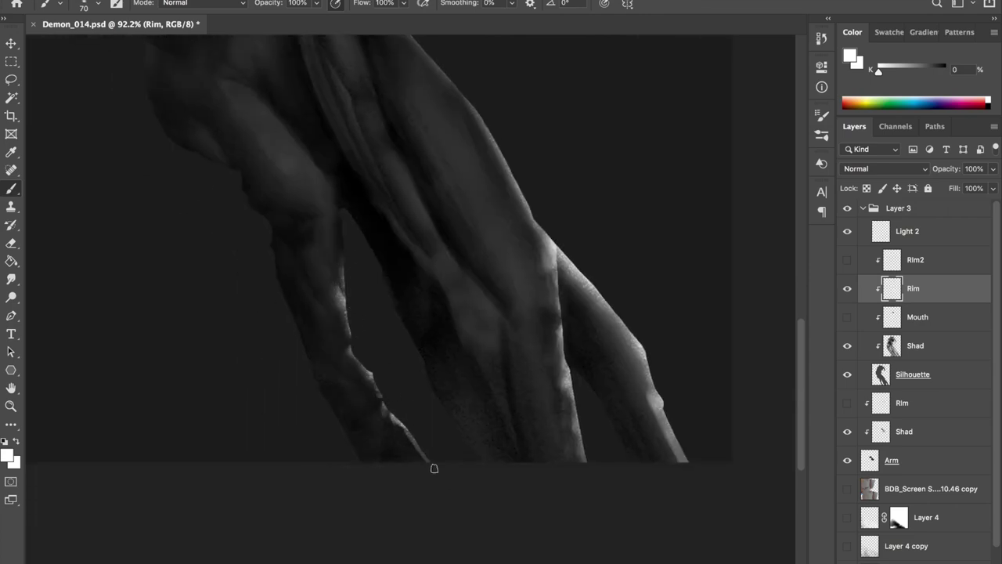
scroll(391, 336, down, 2)
scroll(391, 336, down, 2)
scroll(441, 449, up, 2)
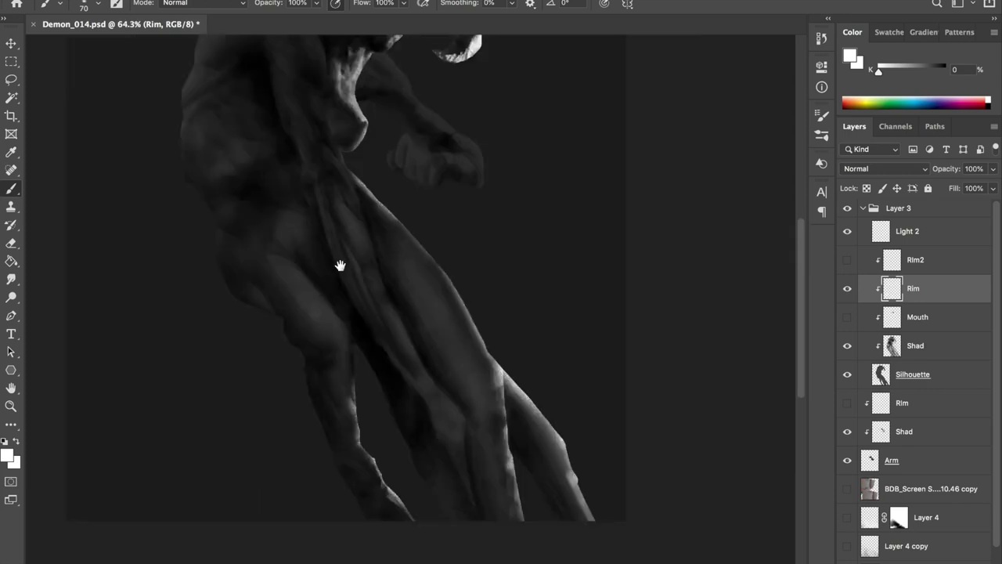
scroll(340, 264, up, 1)
Erase excess rim light and add a thin white stroke along the lower edge
key(e)
scroll(406, 372, up, 2)
key(b)
drag(483, 426, 492, 478)
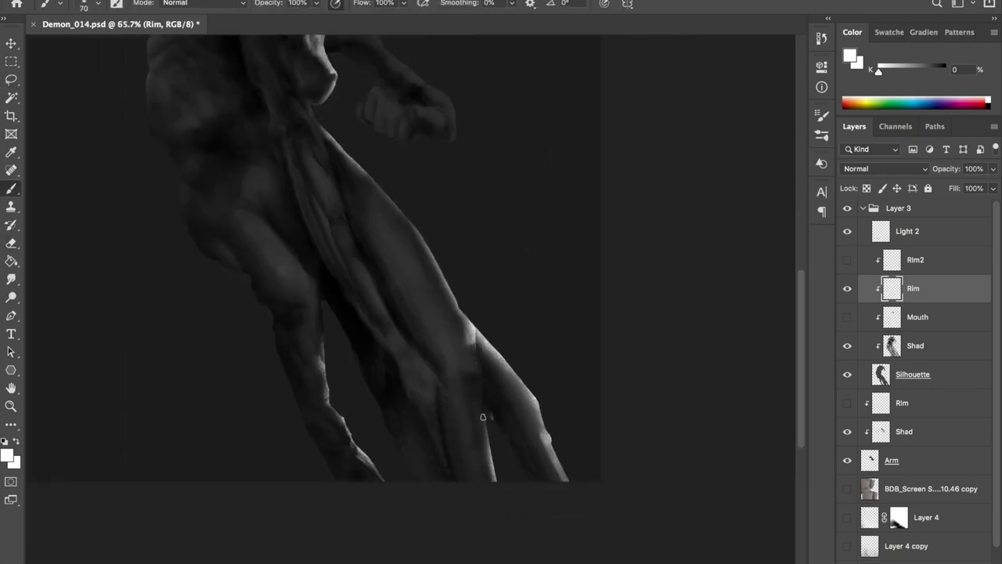
key(e)
scroll(504, 398, down, 2)
Show and select the Rim2 layer, mirror the view, and erase with a roughly 50-pixel eraser
click(848, 259)
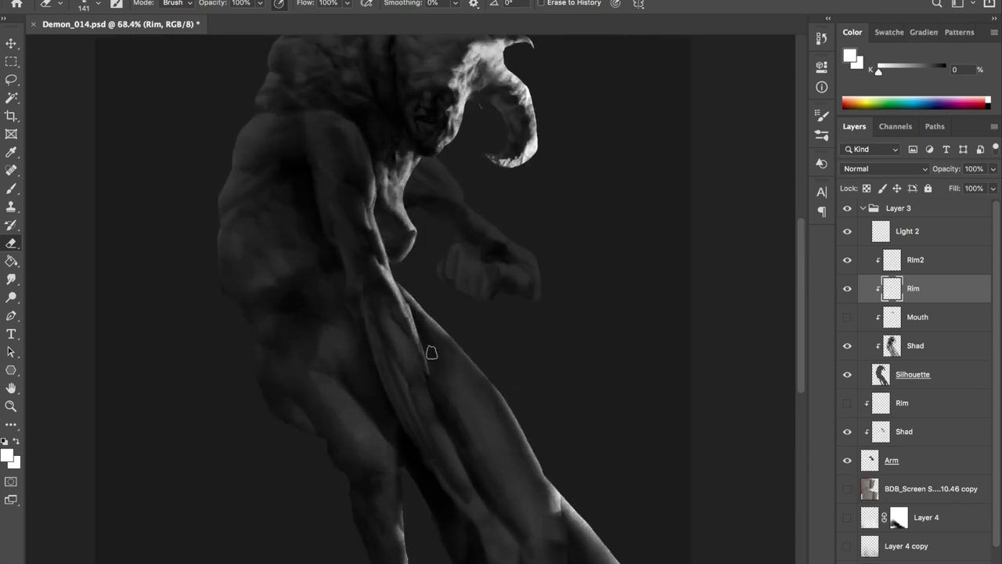
key(alt+bracketright)
scroll(430, 357, down, 1)
scroll(428, 364, up, 3)
drag(429, 364, 408, 364)
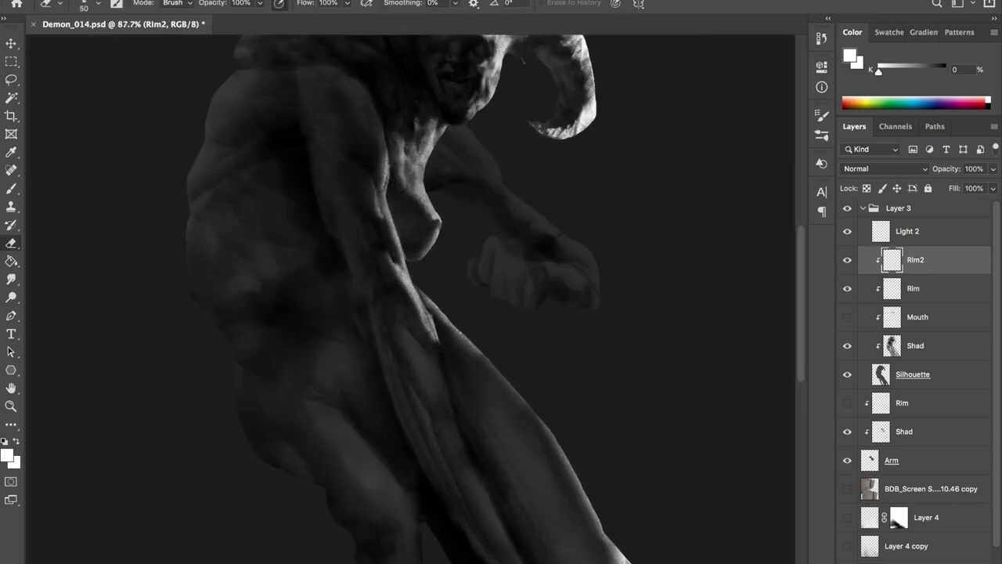
scroll(443, 365, up, 3)
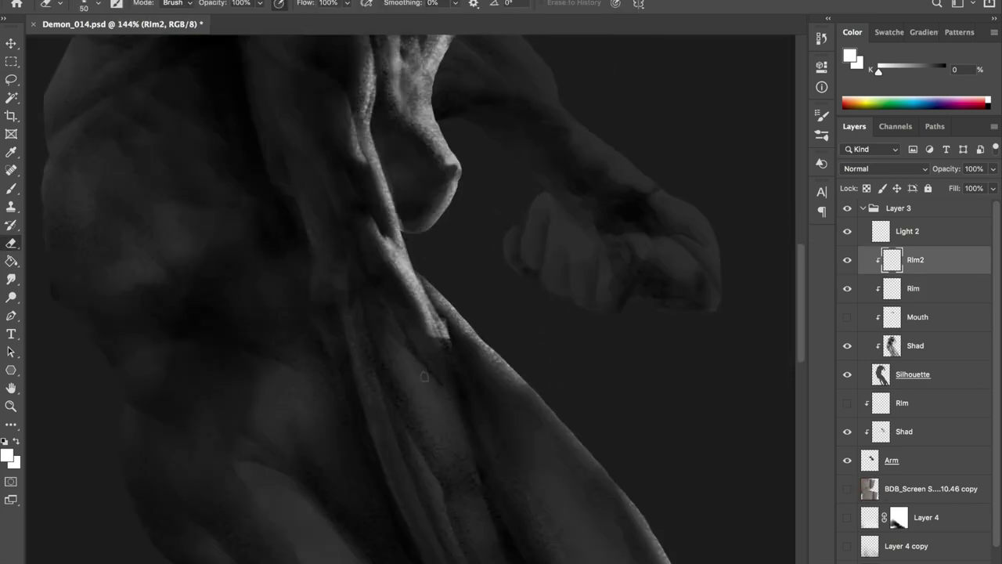
scroll(421, 367, down, 2)
scroll(426, 337, down, 1)
scroll(434, 274, down, 1)
scroll(444, 217, down, 1)
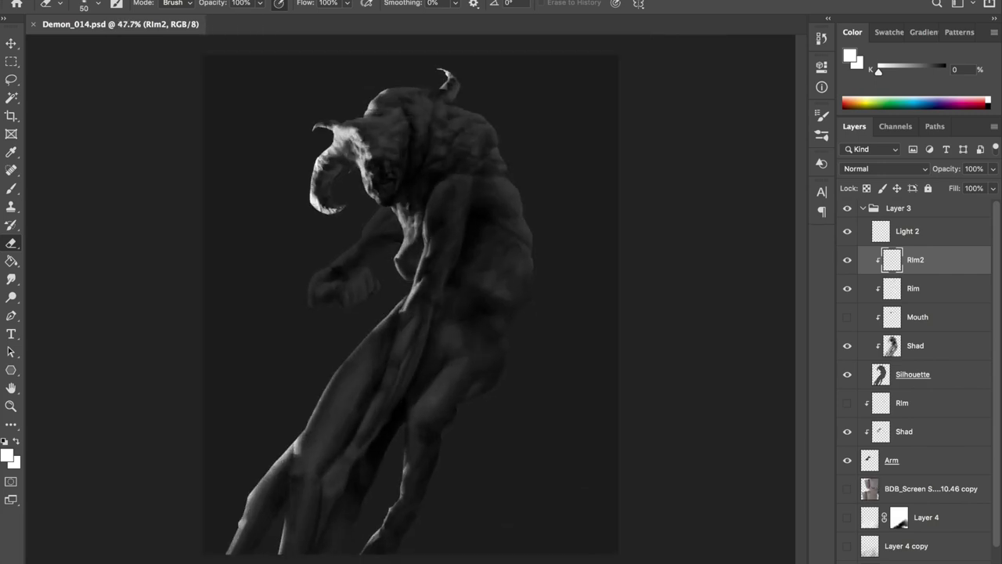
Select the Shad layer with a black brush ready for shading
click(893, 345)
key(b)
key(x)
scroll(413, 377, up, 2)
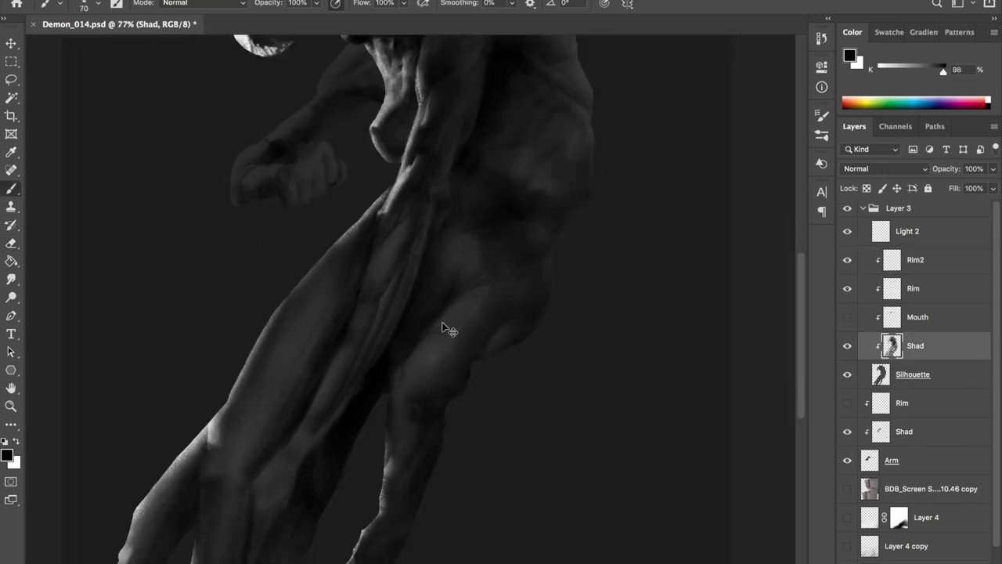
Mirror the canvas to check proportions and resize the brush for the hip shading
scroll(495, 291, down, 1)
key(h)
scroll(298, 363, up, 2)
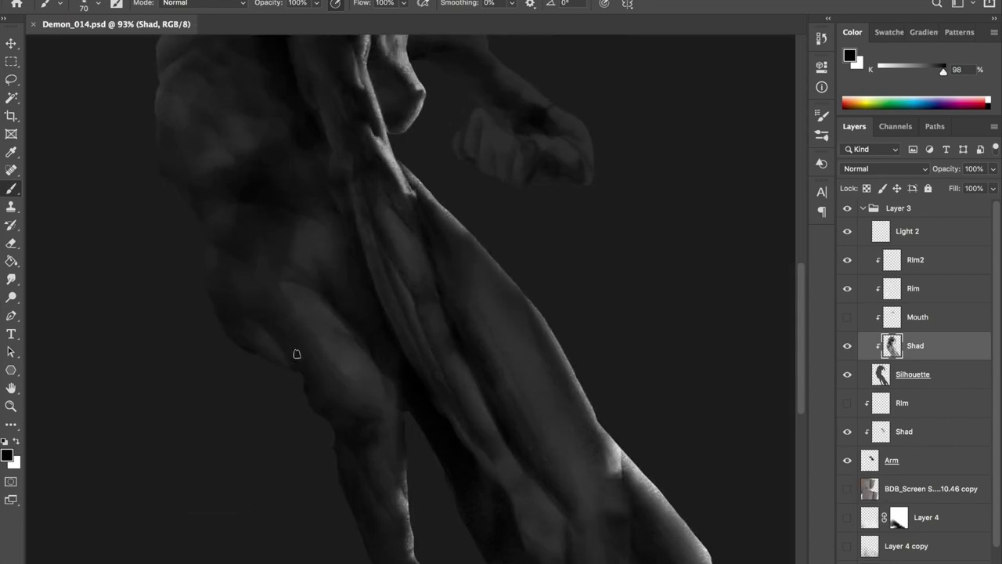
right_click(387, 409)
key(Return)
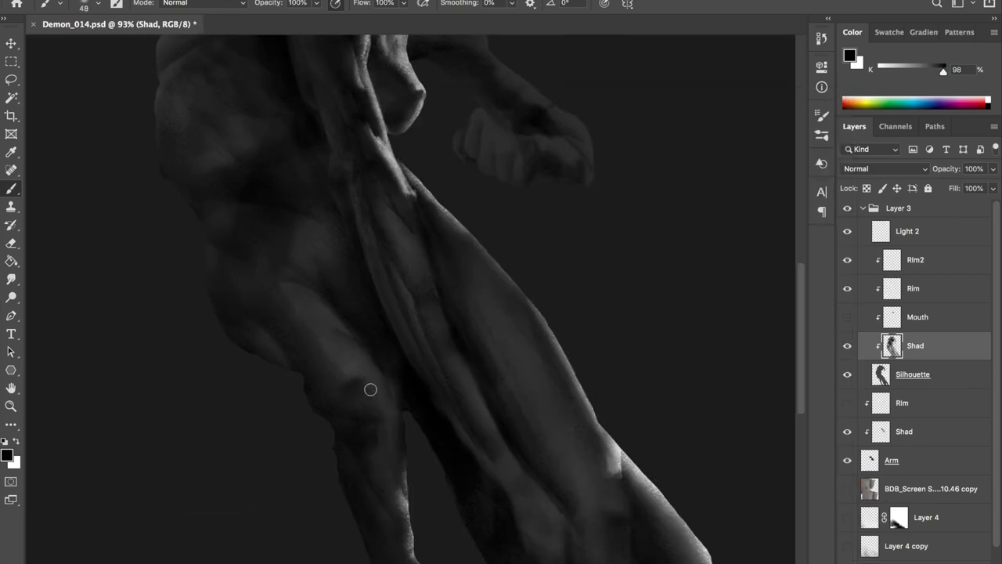
scroll(366, 430, down, 3)
scroll(647, 330, up, 3)
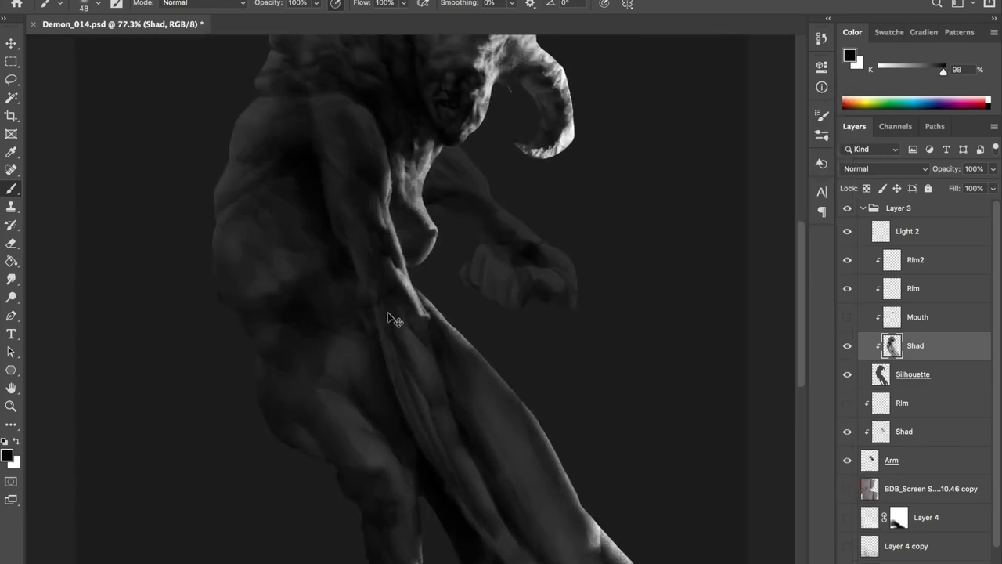
scroll(548, 352, down, 3)
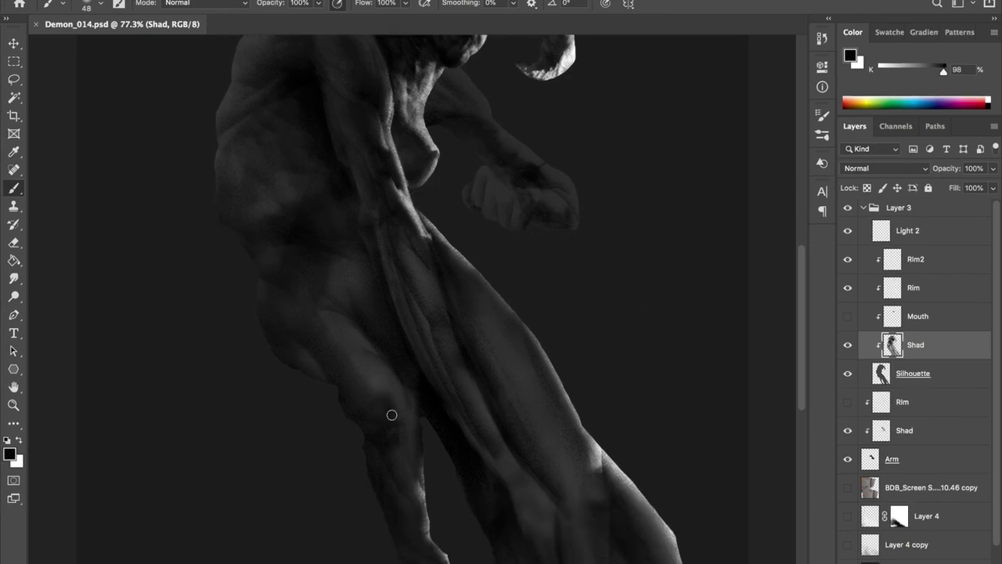
drag(392, 414, 386, 411)
Sample shadow and lighter greys from the hips and thigh, then save the document
alt+click(420, 365)
alt+click(353, 390)
alt+click(402, 402)
alt+click(411, 401)
key(ctrl+s)
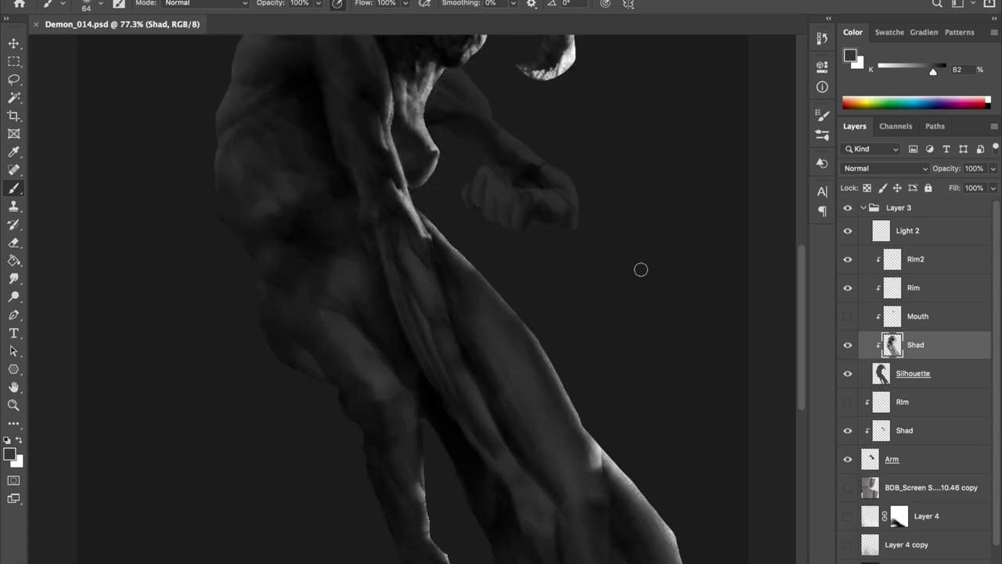
With black and a larger brush, shade the thighs broadly, flipping to check and sampling mid-grey
key(d)
drag(467, 322, 401, 181)
right_click(379, 89)
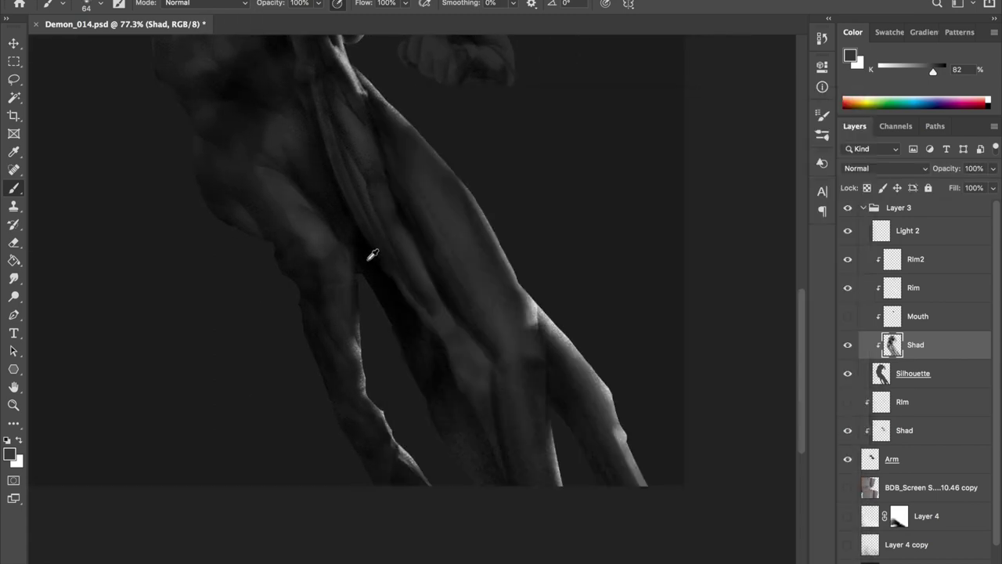
alt+scroll(504, 219, down, 2)
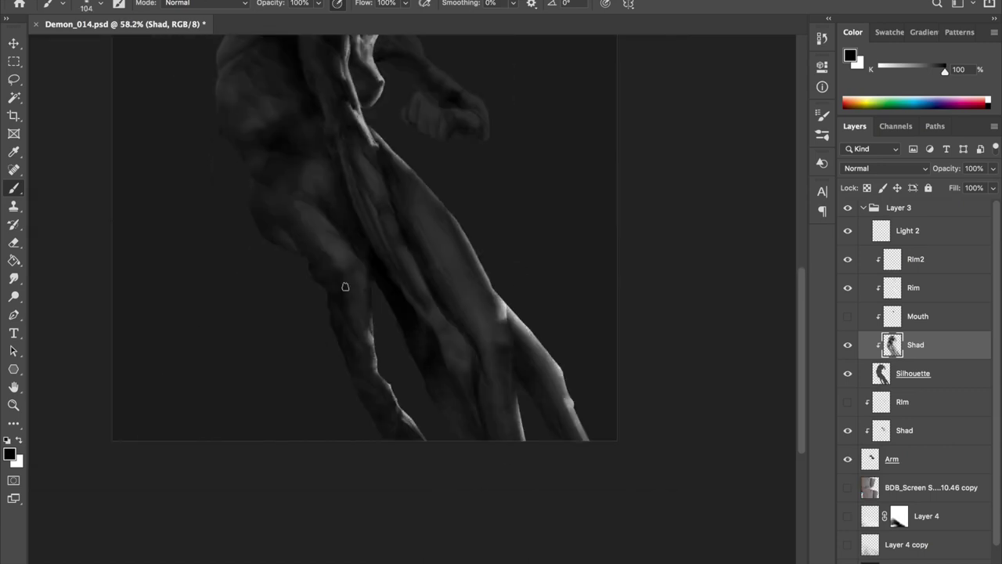
key(h)
key(h)
alt+scroll(367, 331, up, 2)
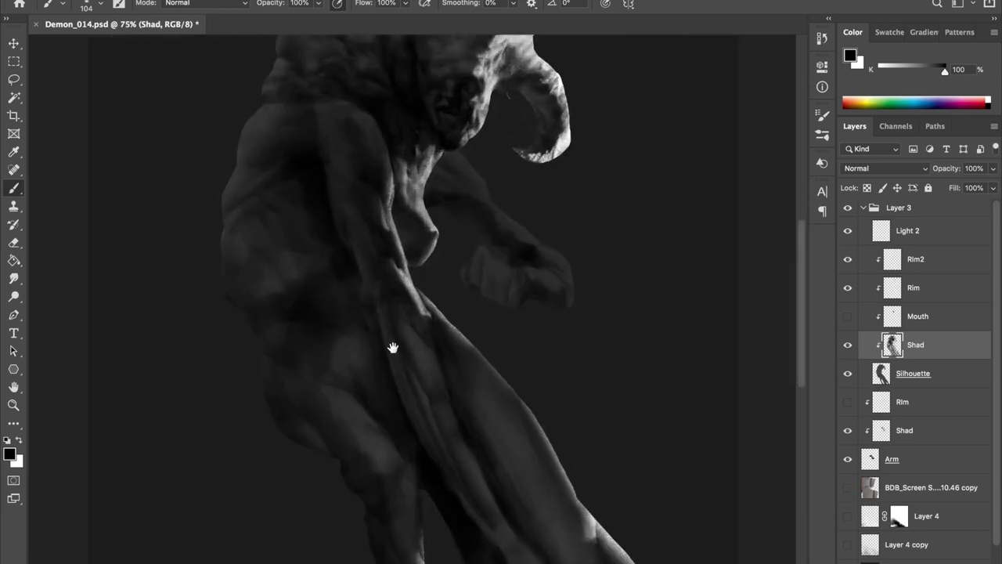
alt+scroll(381, 373, up, 1)
key(h)
key(h)
alt+click(351, 355)
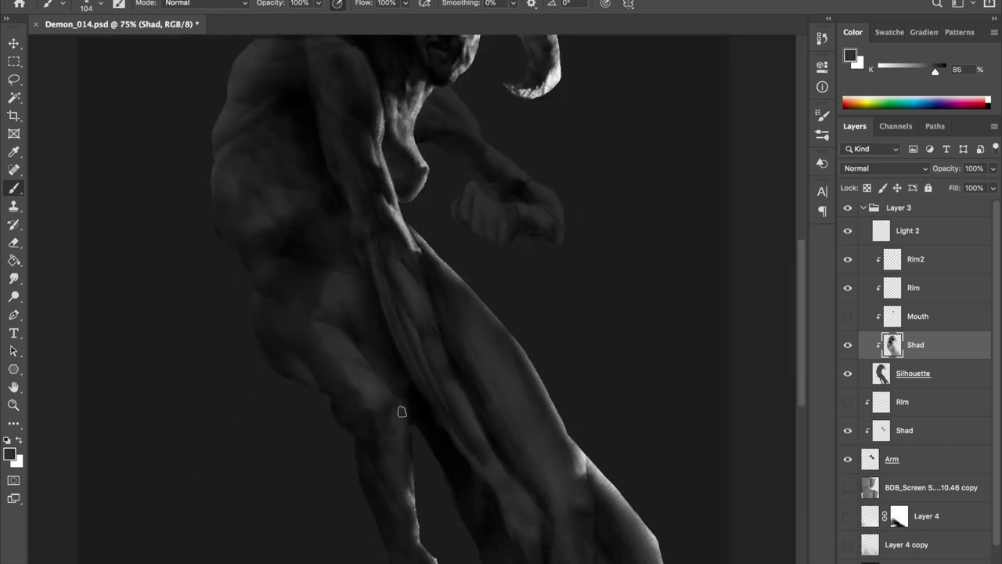
Sample a darker grey to shade the abdomen and save the document
key(h)
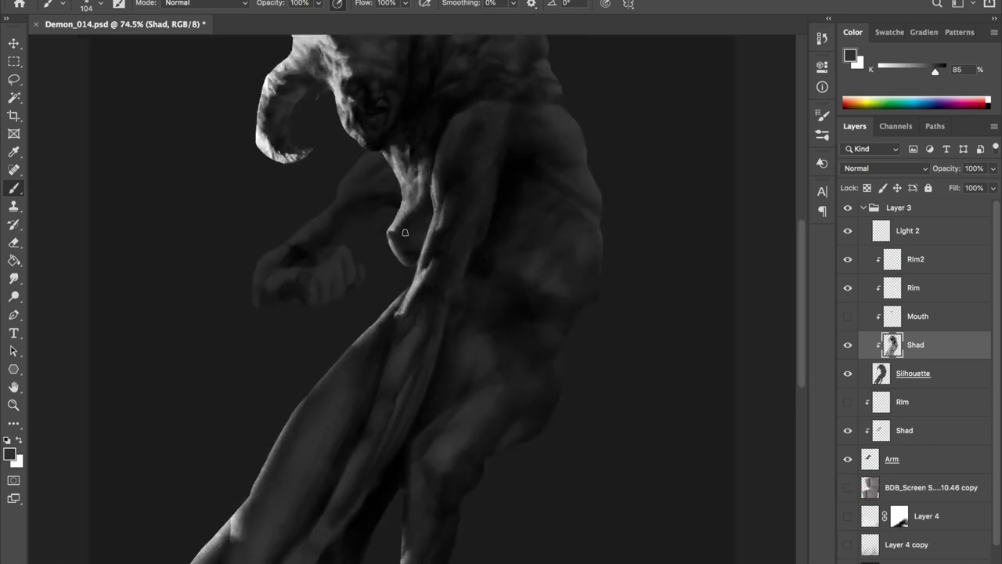
key(h)
alt+scroll(376, 329, up, 1)
alt+click(434, 410)
alt+scroll(380, 313, down, 1)
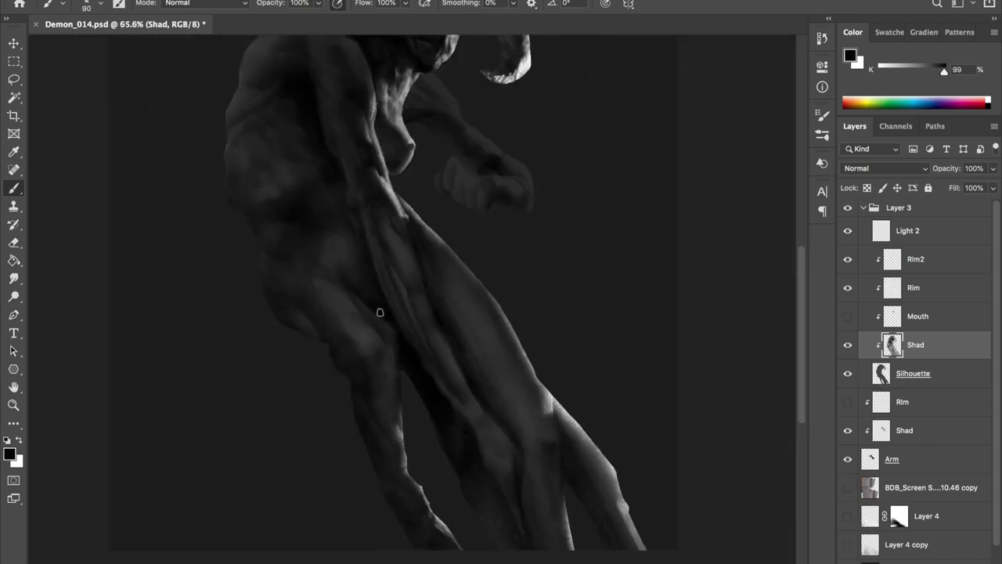
alt+scroll(388, 227, down, 1)
key(ctrl+s)
alt+scroll(368, 413, up, 2)
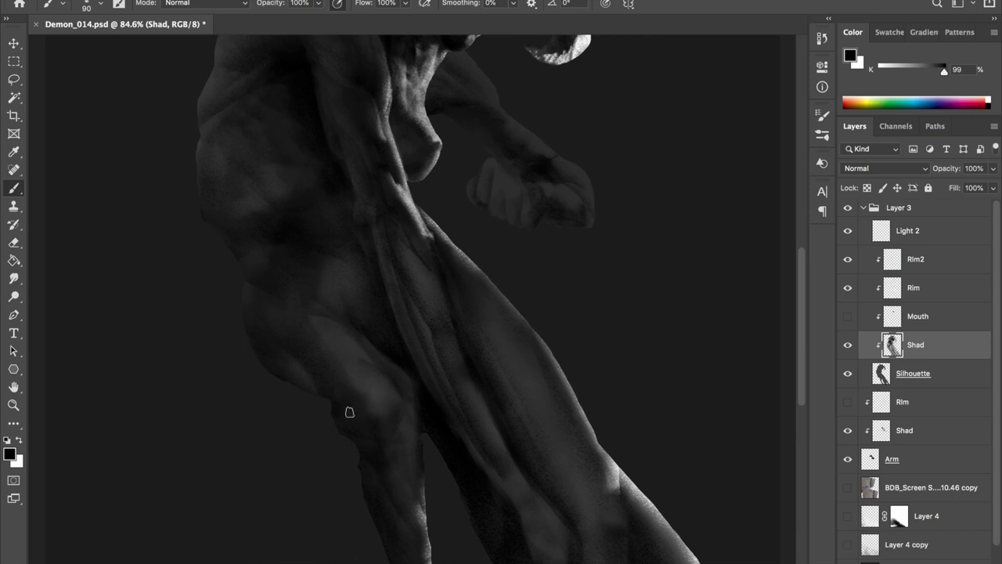
scroll(356, 435, down, 2)
key(ctrl+s)
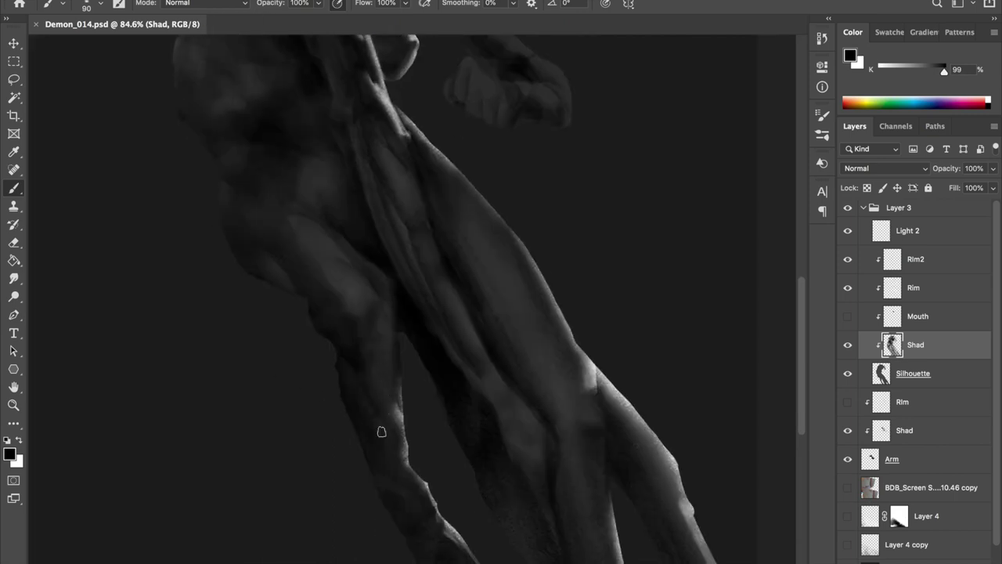
Mirror the canvas to check the pose while smoothing the torso shading
alt+scroll(386, 360, down, 3)
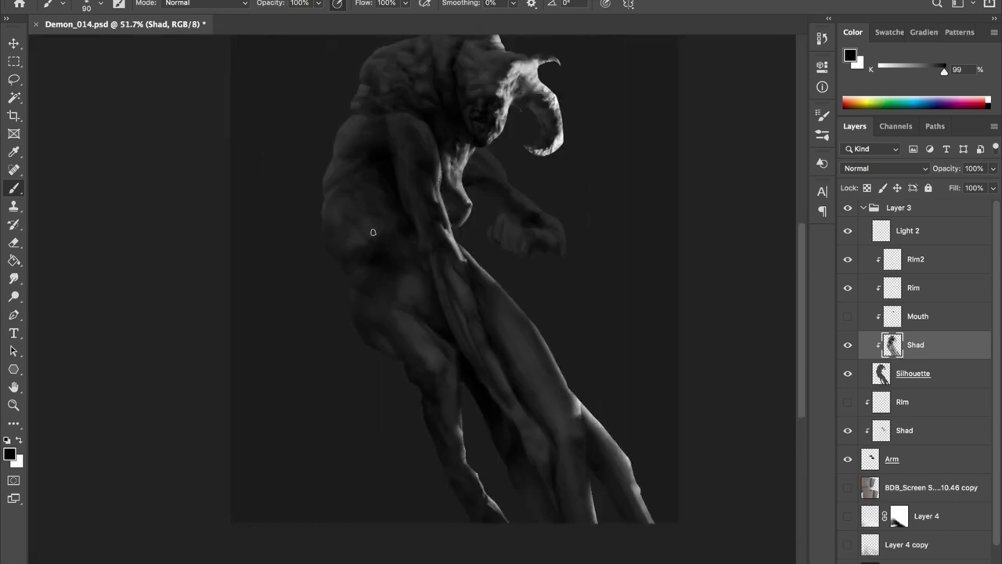
alt+scroll(384, 243, up, 2)
alt+scroll(384, 243, up, 2)
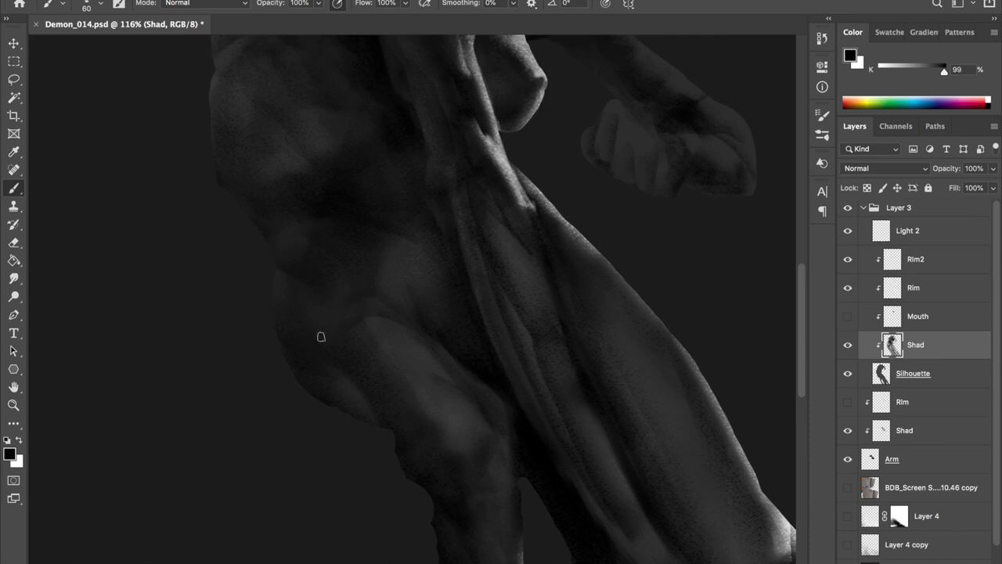
alt+scroll(463, 340, down, 2)
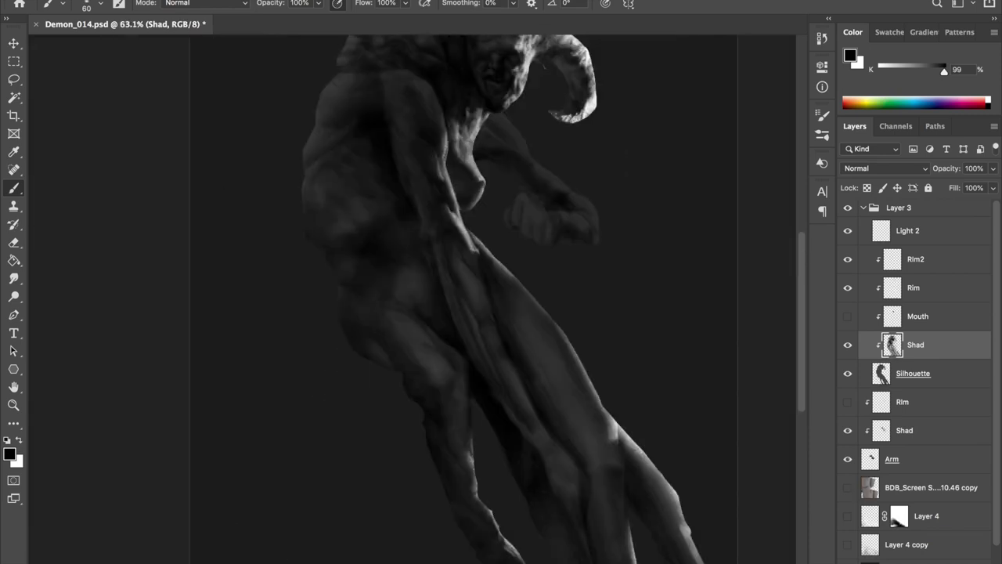
key(h)
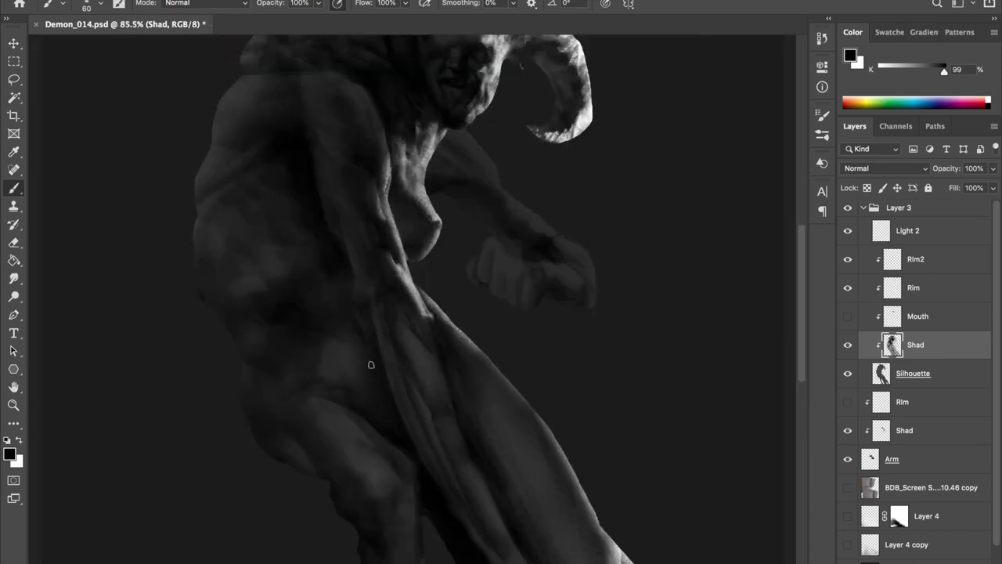
alt+scroll(403, 291, down, 1)
key(h)
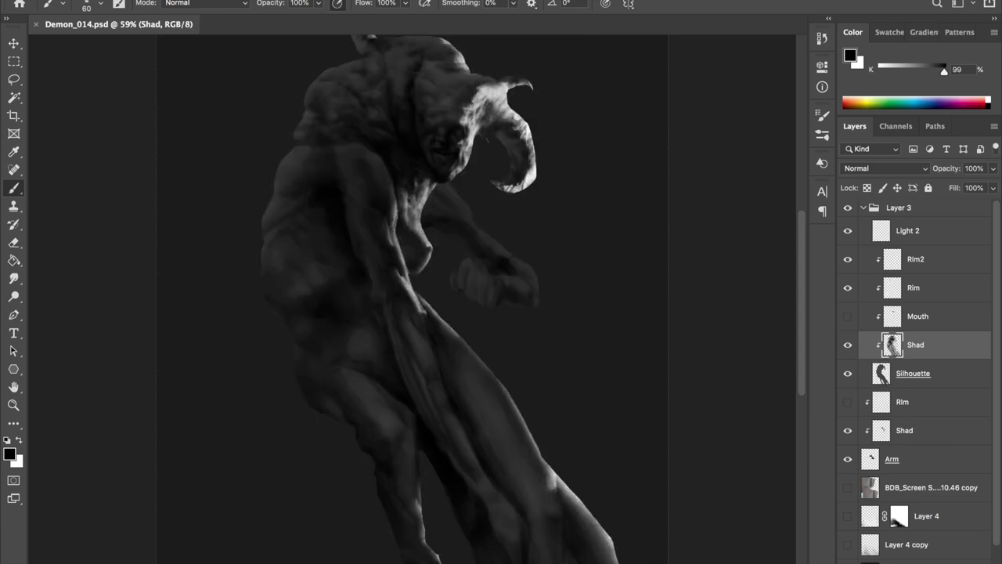
alt+scroll(344, 426, up, 2)
Sample lighter and darker greys from the lower torso and flank, flipping to check the shading
alt+click(346, 429)
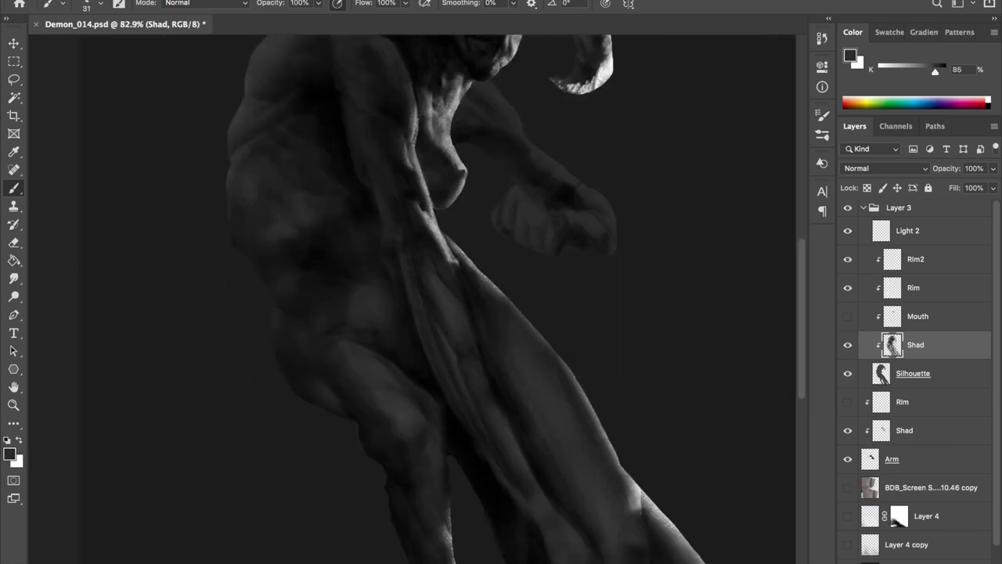
key(h)
key(h)
alt+scroll(354, 342, up, 1)
alt+click(417, 381)
alt+scroll(344, 306, down, 4)
key(h)
alt+click(507, 199)
Switch to pure black, sample a mid-grey, and save Demon_014.psd
click(945, 74)
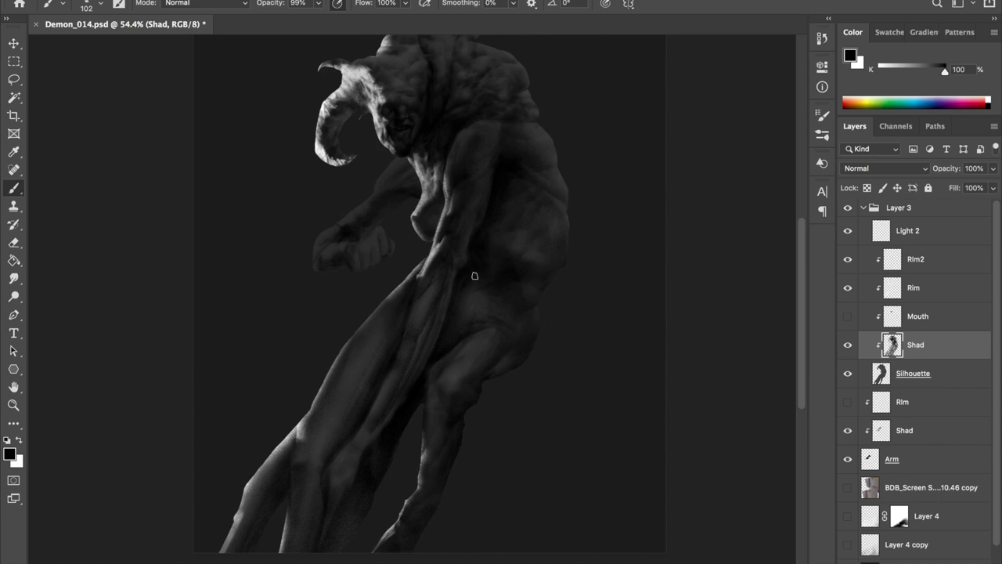
key(h)
scroll(384, 280, up, 2)
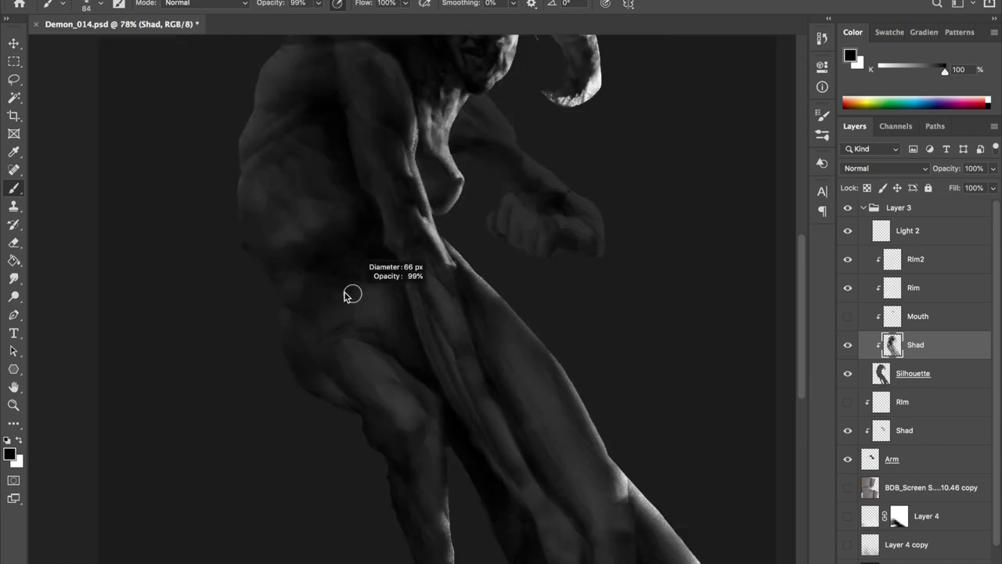
key(h)
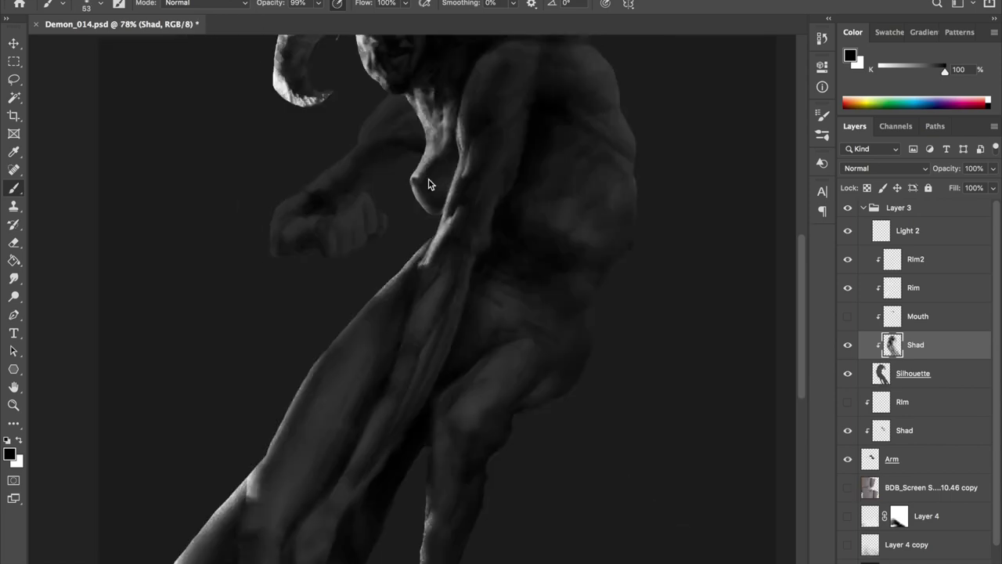
scroll(478, 344, up, 2)
alt+click(496, 392)
key(ctrl+s)
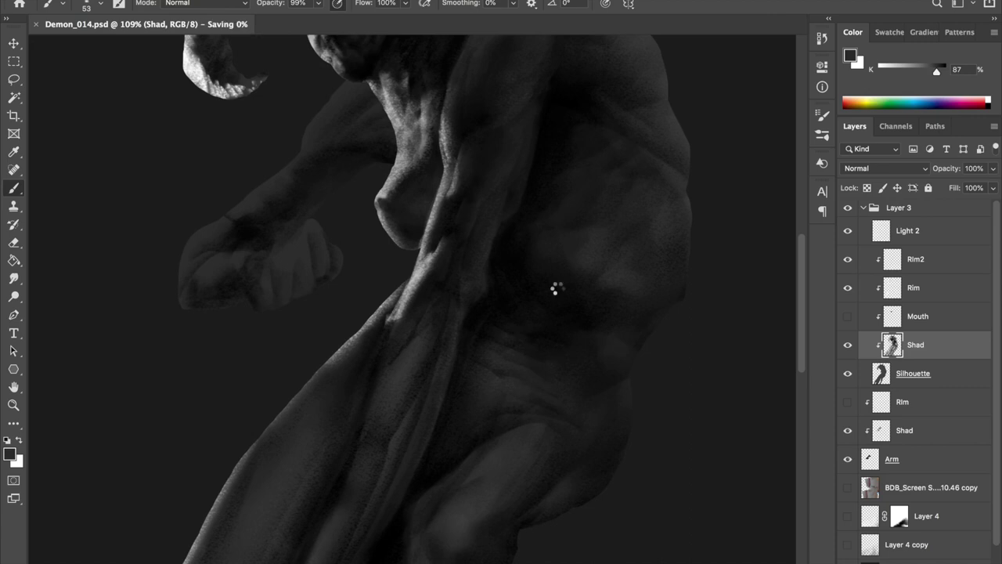
Restore the normal view and shade the hip with a sampled darker grey
key(h)
scroll(553, 288, down, 3)
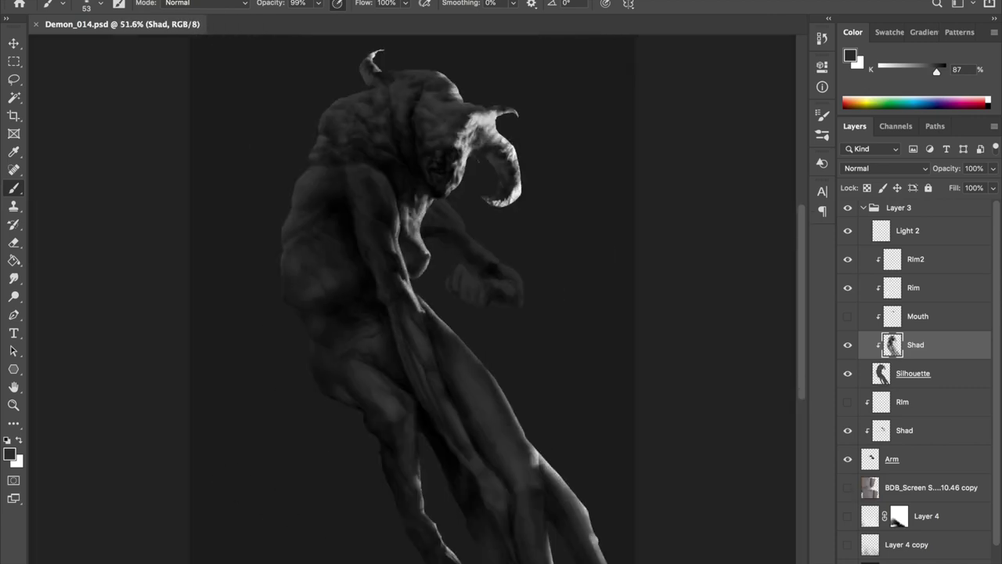
scroll(414, 353, up, 2)
alt+click(414, 354)
scroll(426, 367, down, 3)
scroll(431, 325, up, 4)
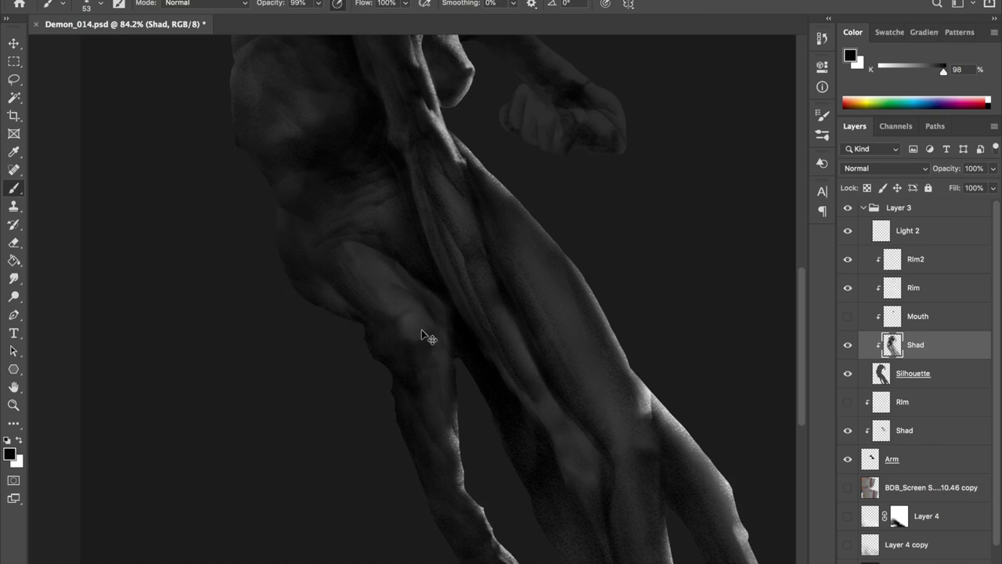
scroll(432, 284, down, 2)
scroll(422, 271, up, 3)
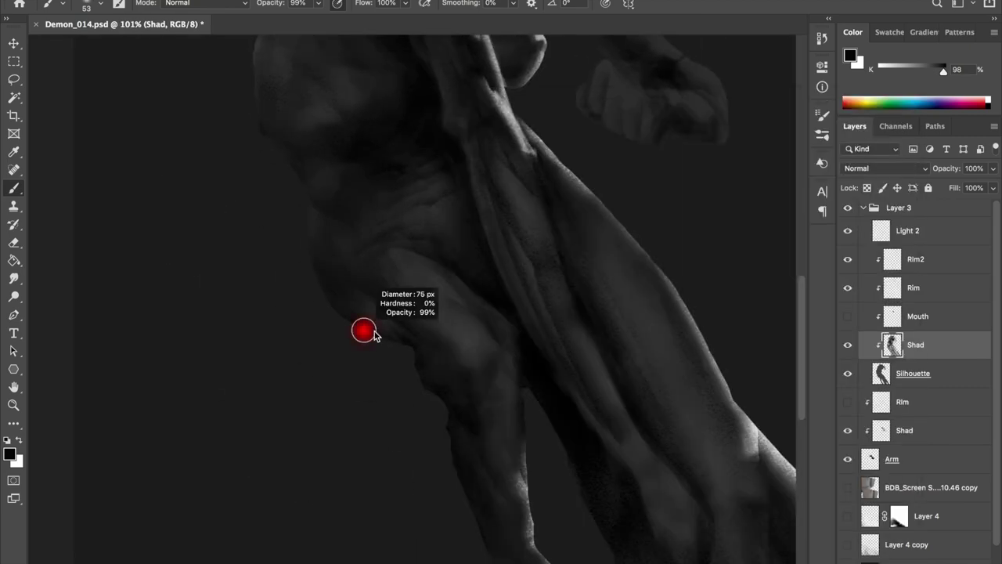
scroll(374, 334, up, 1)
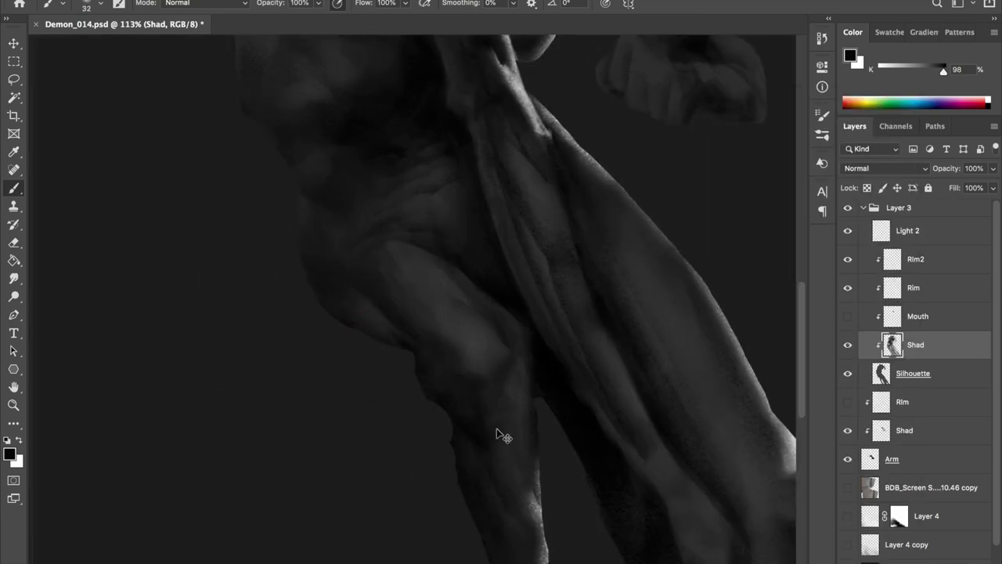
Deepen hip and upper-thigh shadows using sampled lighter, mid and darkest greys, then save
alt+click(491, 363)
scroll(519, 289, down, 4)
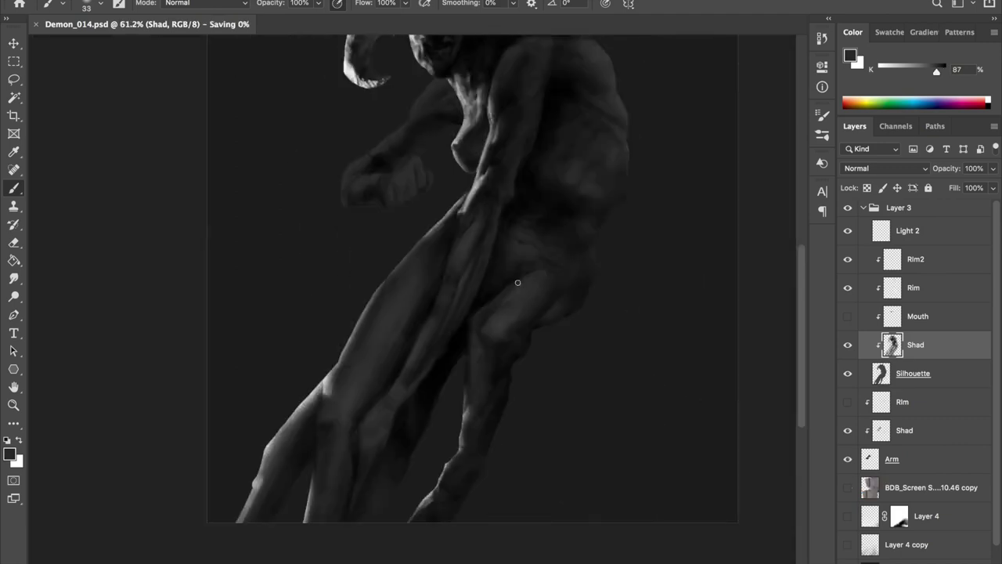
scroll(518, 289, up, 2)
alt+click(505, 429)
scroll(505, 395, up, 1)
alt+click(499, 357)
alt+click(516, 393)
scroll(519, 392, down, 3)
key(ctrl+s)
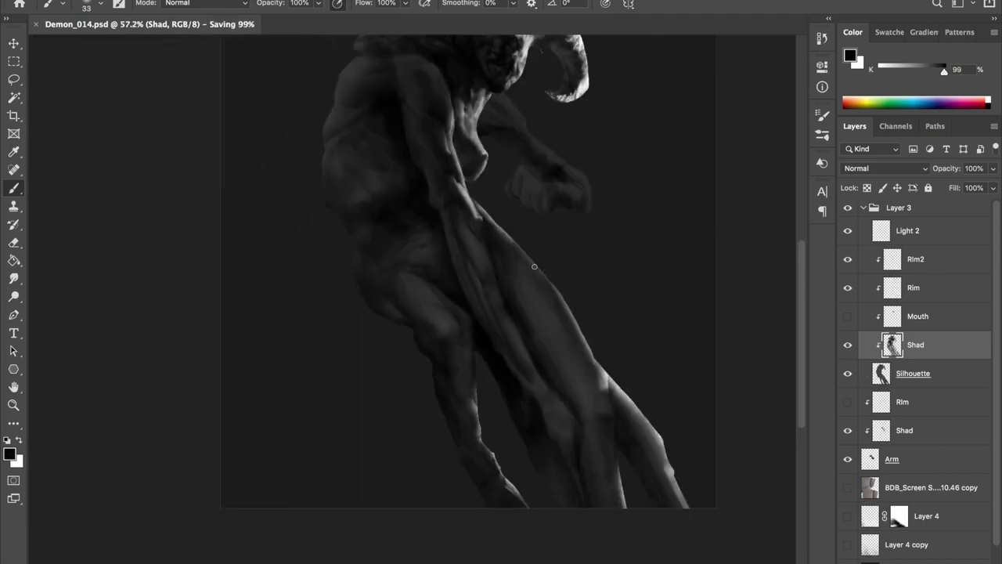
drag(534, 266, 564, 284)
scroll(642, 273, up, 1)
scroll(640, 325, down, 1)
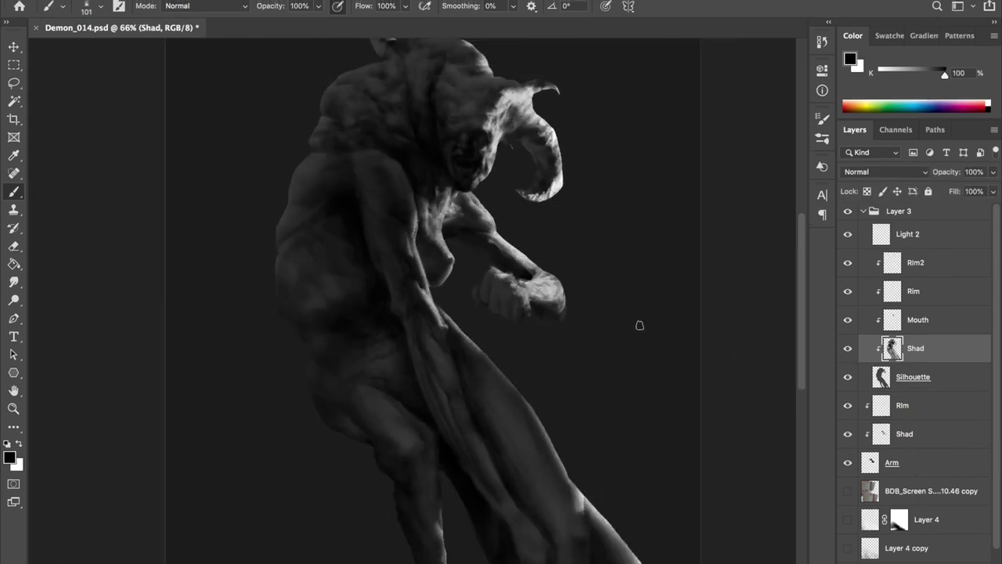
Move to the lower legs, pick a lighter grey, fine-tune brush size, and reset to black
scroll(640, 325, down, 2)
scroll(576, 368, up, 3)
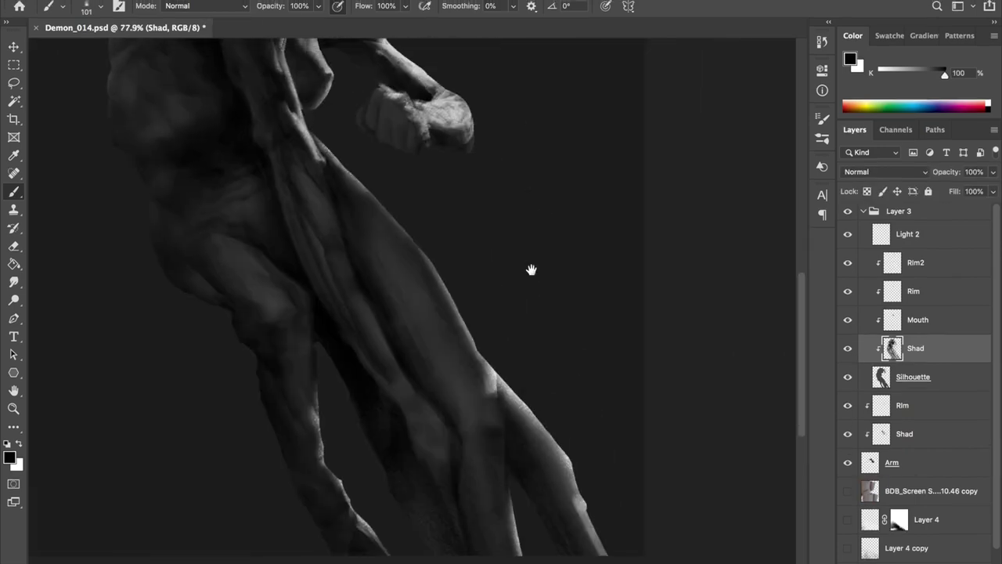
drag(531, 270, 547, 222)
alt+click(267, 266)
scroll(228, 224, up, 3)
scroll(309, 365, down, 5)
scroll(261, 268, up, 2)
drag(245, 181, 242, 181)
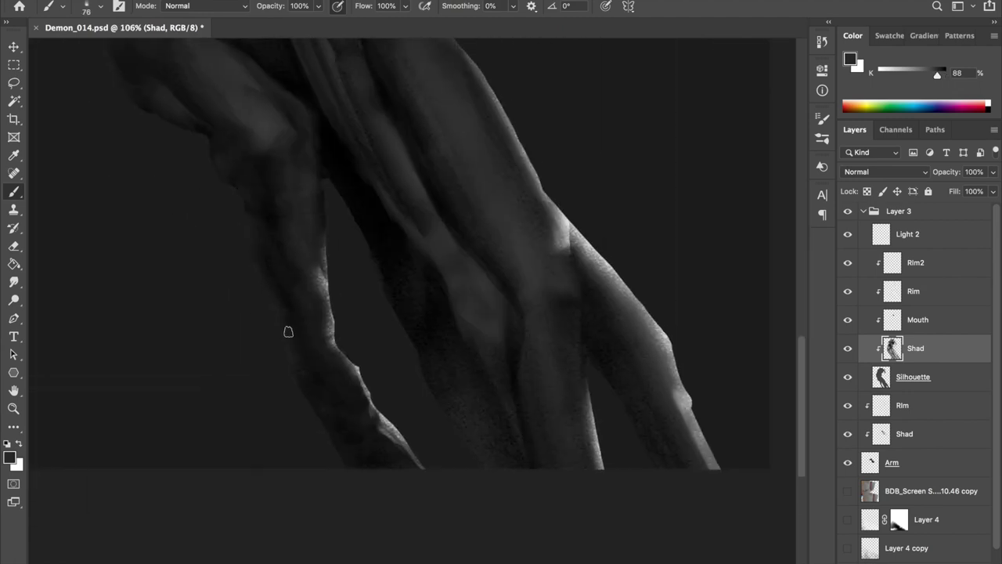
key(d)
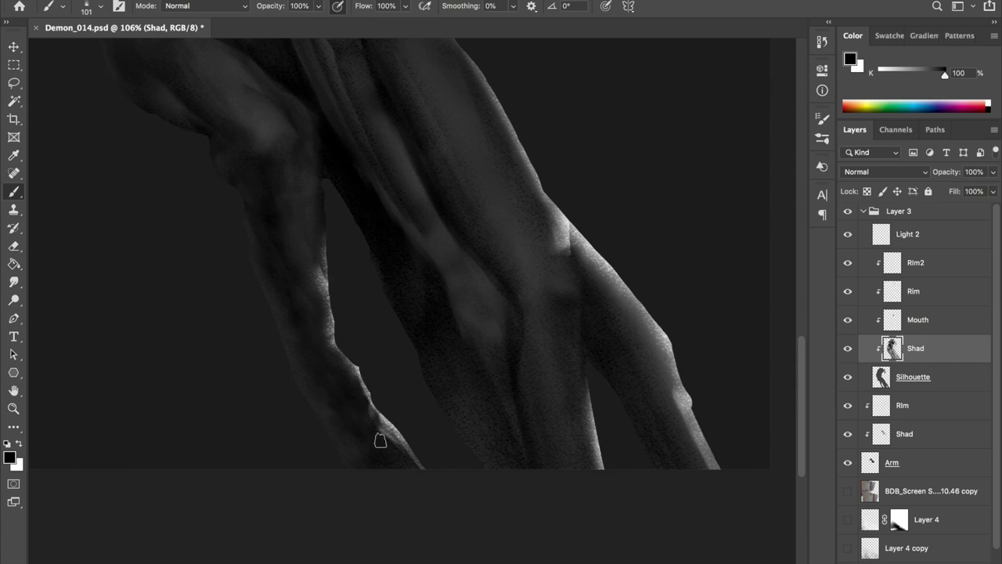
Shade the knees and shins with sampled lighter grey and black on a smaller brush
scroll(295, 313, down, 3)
scroll(244, 225, up, 4)
alt+click(244, 225)
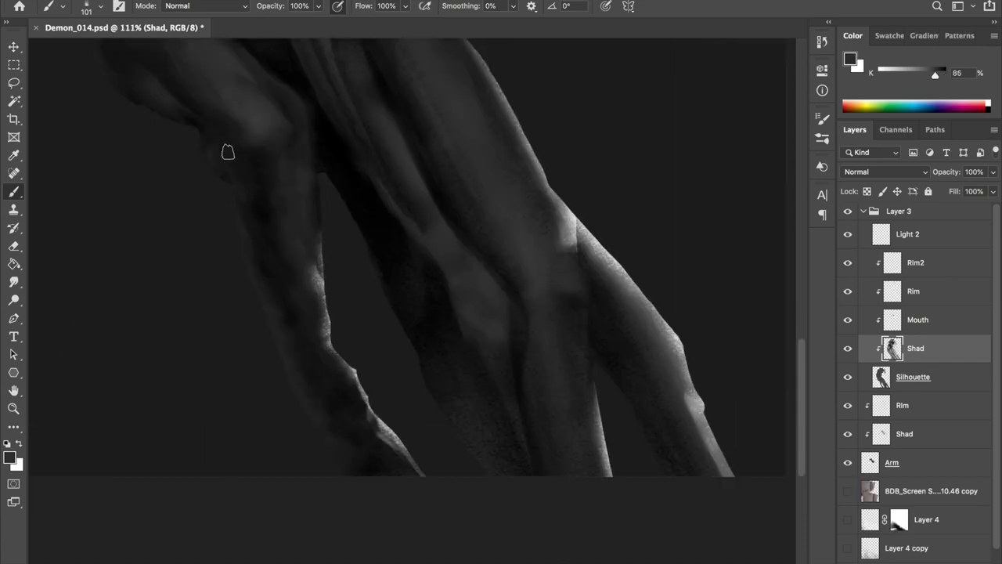
scroll(235, 146, down, 2)
scroll(307, 208, up, 2)
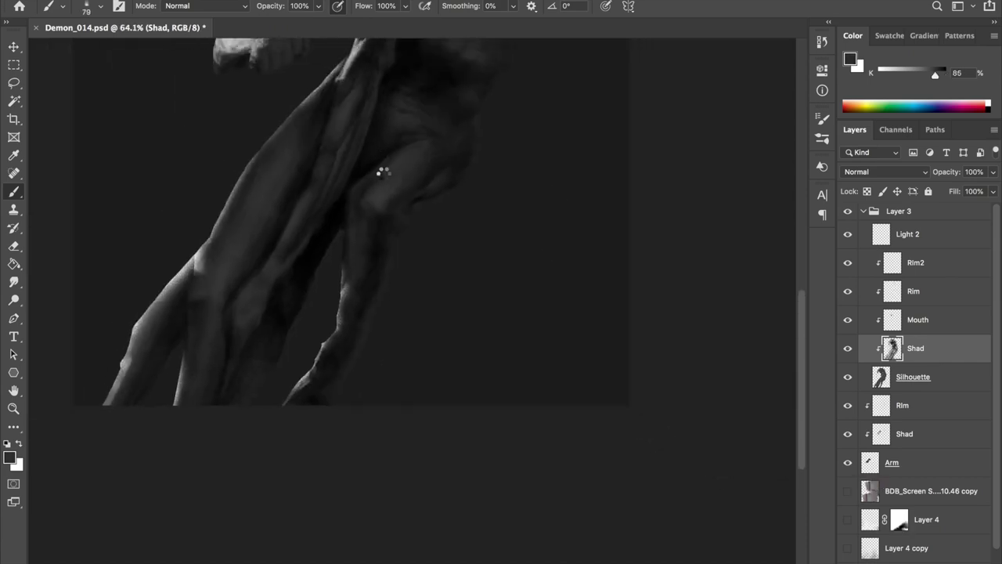
scroll(376, 157, up, 2)
key(bracketleft)
key(bracketleft)
alt+click(429, 254)
scroll(238, 233, down, 3)
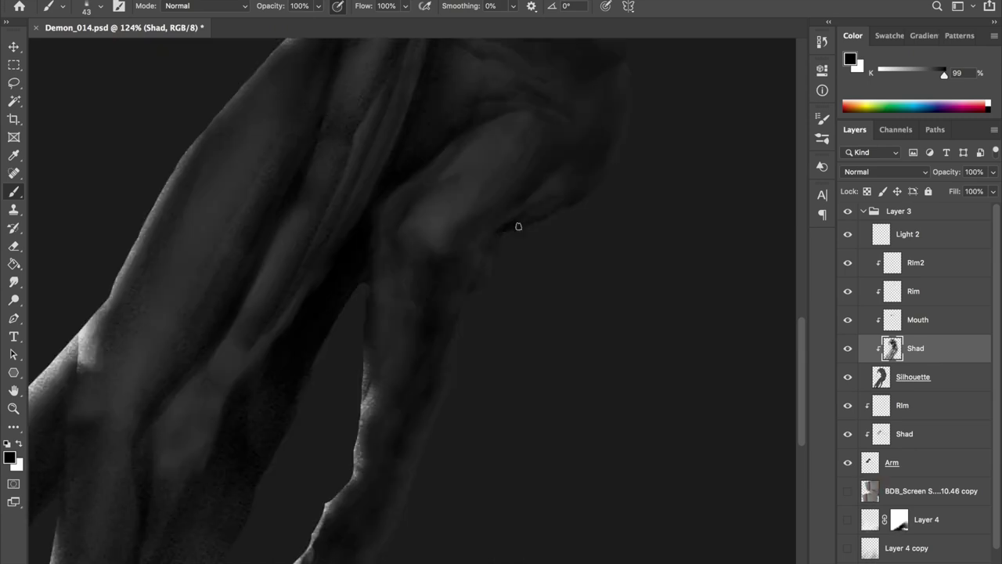
scroll(498, 264, up, 2)
scroll(498, 264, down, 3)
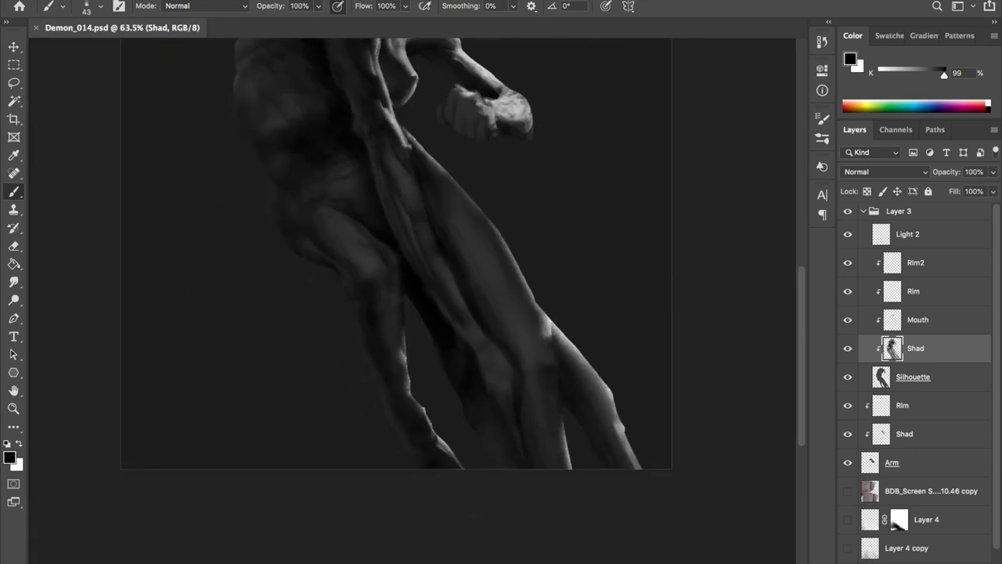
scroll(361, 412, up, 3)
scroll(303, 370, up, 5)
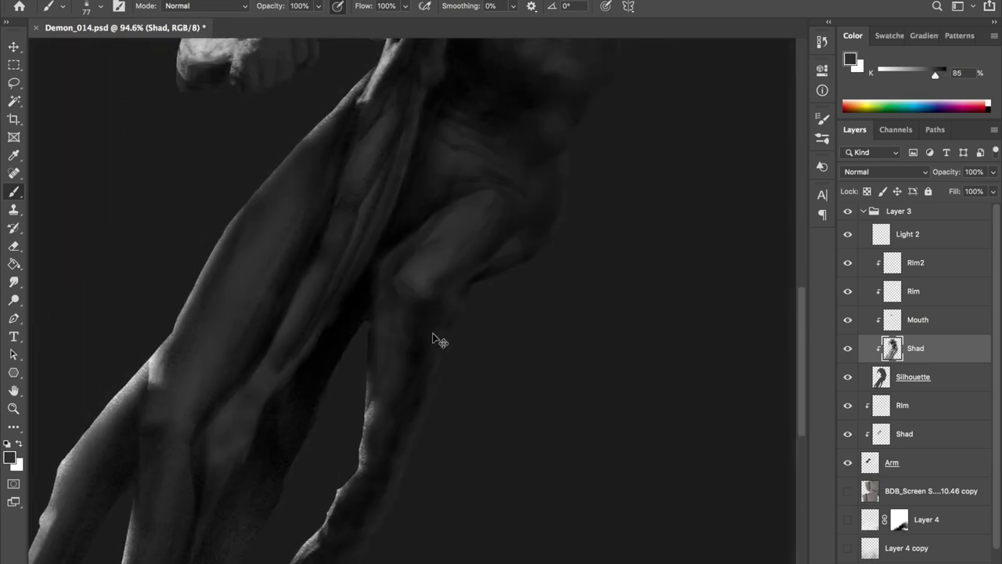
Move to the hip and back leg, then select the Rim layer with white as the colour
drag(450, 316, 320, 346)
scroll(321, 324, down, 3)
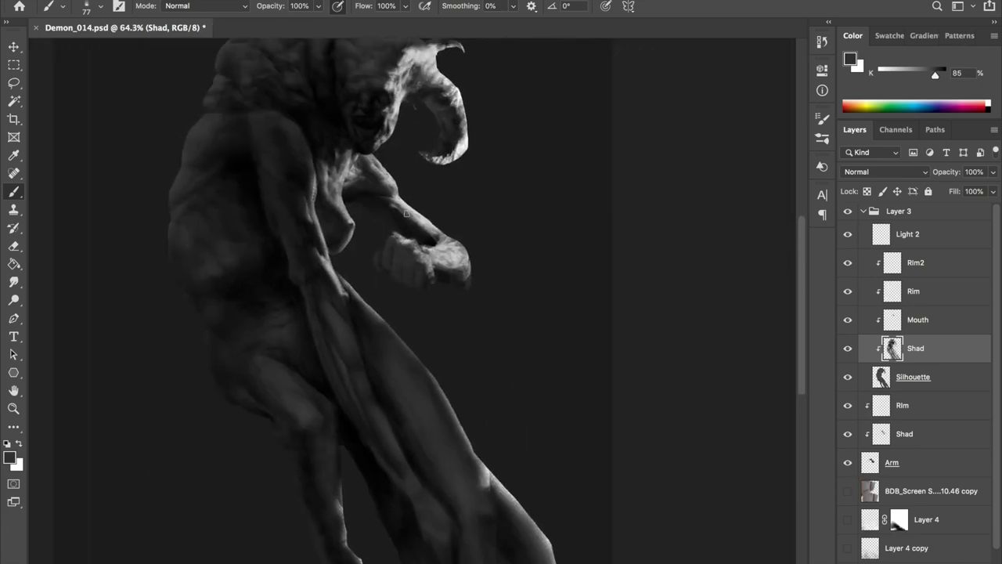
scroll(404, 195, down, 3)
ctrl+click(398, 290)
ctrl+click(371, 244)
key(x)
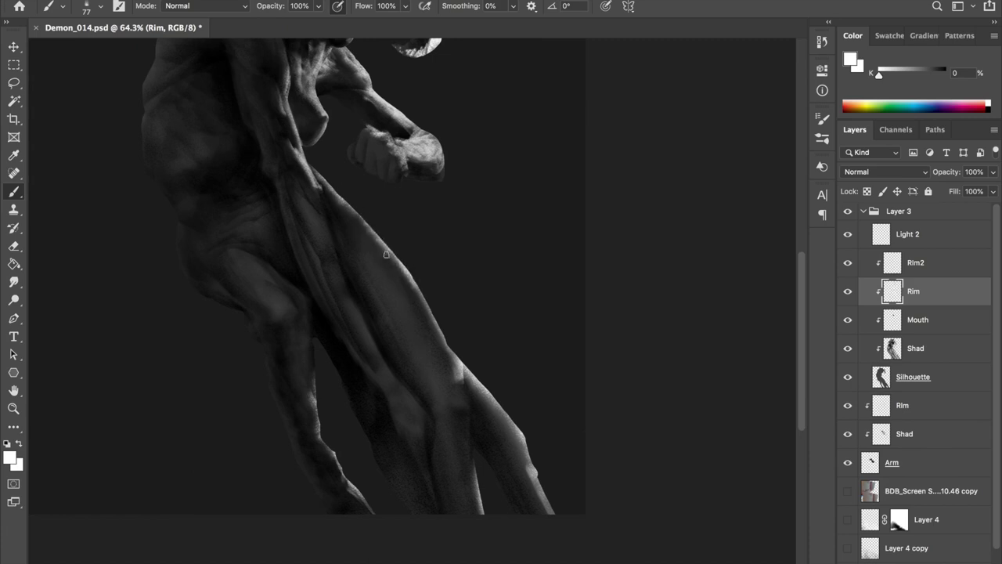
Paint a white rim light along the front leg's right edge on the Rim layer
key(e)
key(ctrl+s)
key(b)
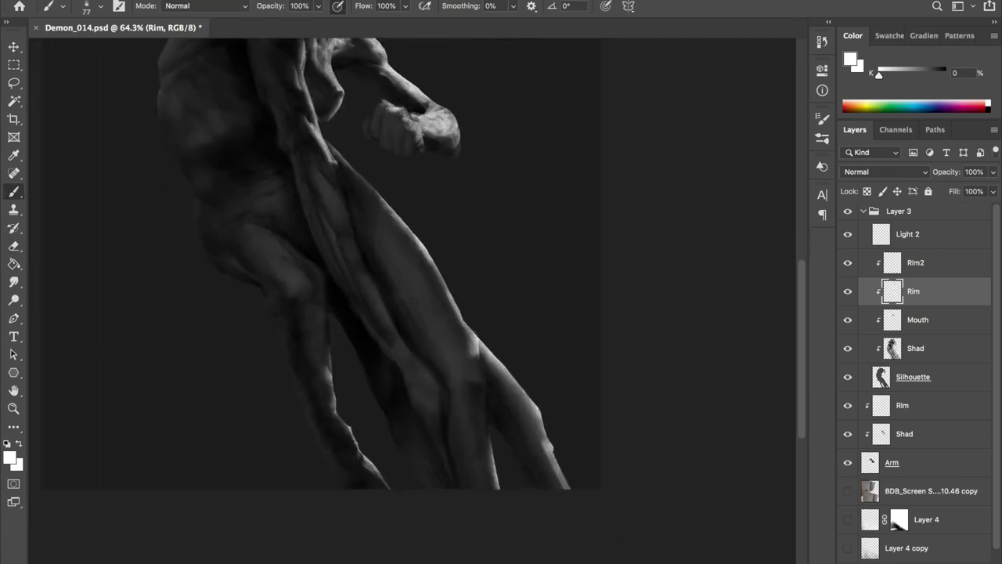
drag(518, 382, 546, 439)
Mirror the view to check the rim light, then save the painting
key(h)
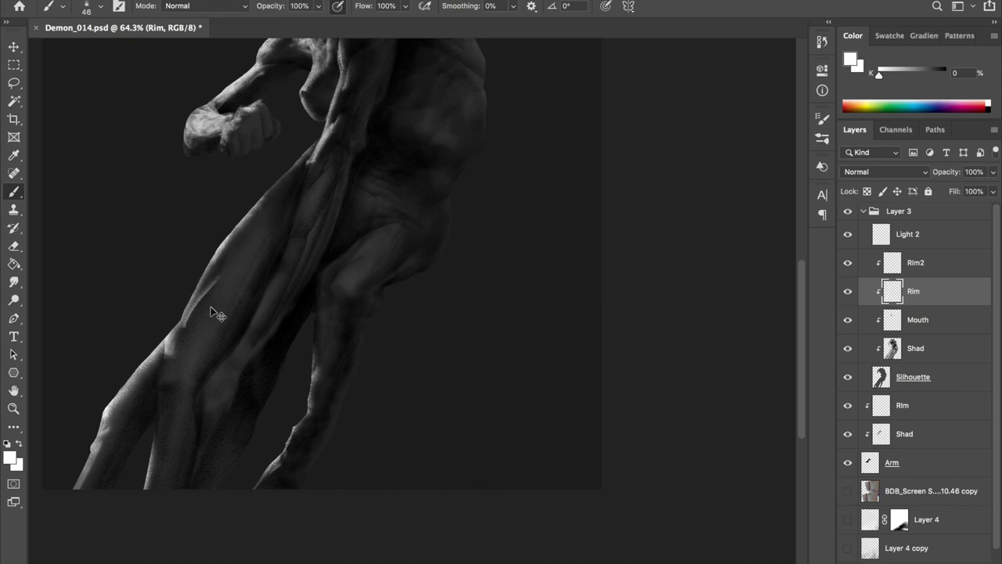
key(h)
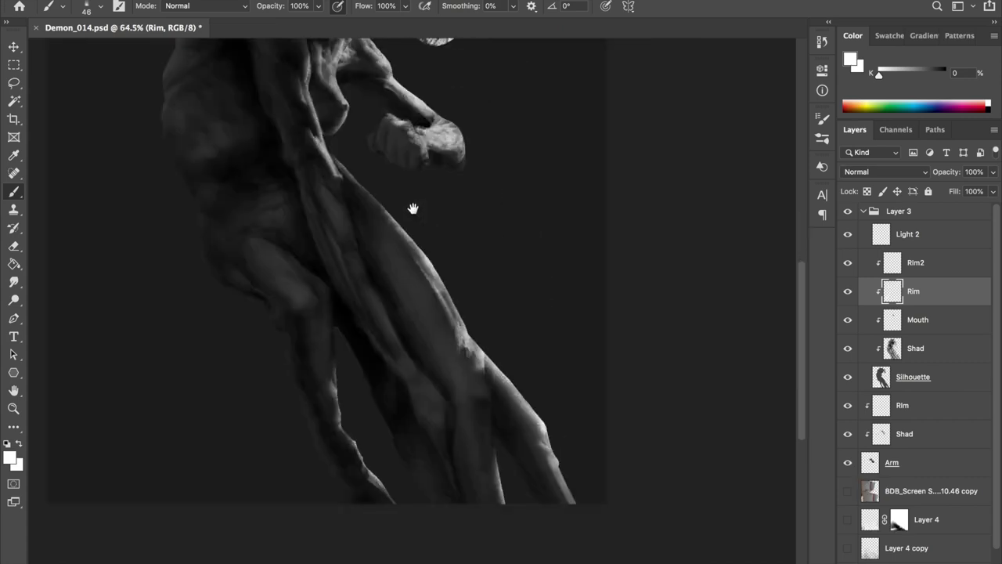
scroll(412, 208, up, 3)
scroll(463, 271, down, 3)
key(e)
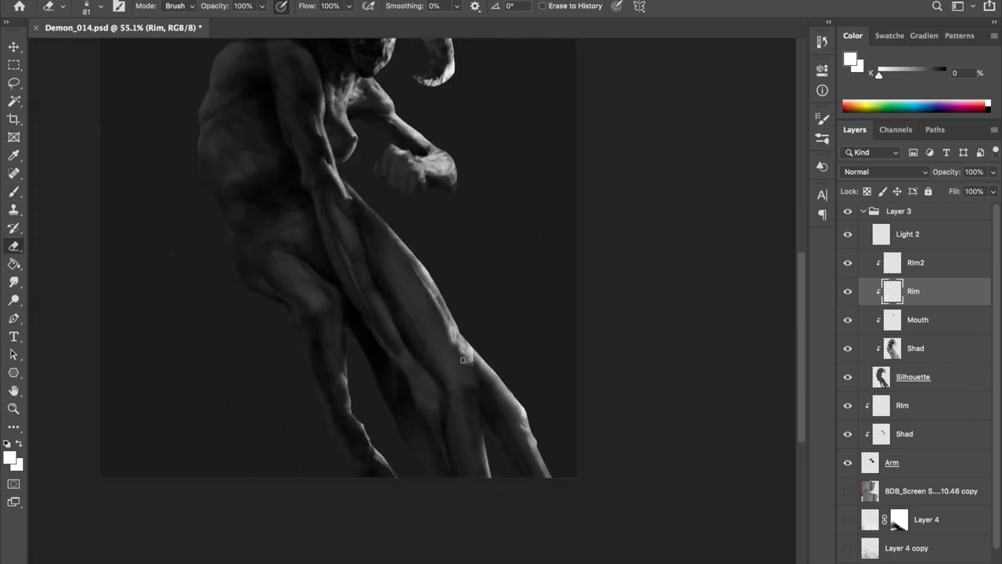
key(b)
scroll(454, 302, down, 2)
key(ctrl+s)
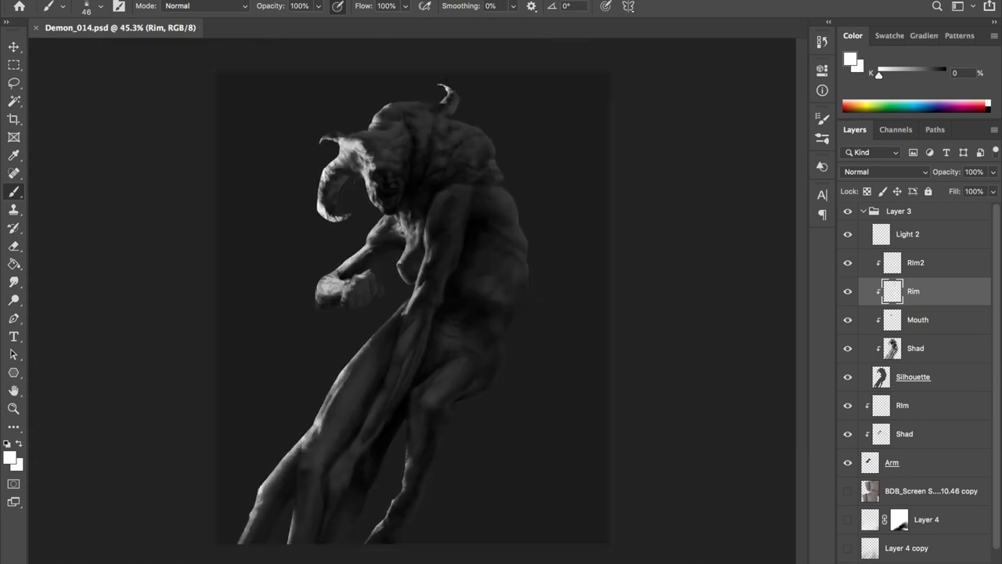
On the Shad layer with black, darken the shading along the leg's edge
scroll(451, 290, up, 3)
scroll(444, 271, up, 1)
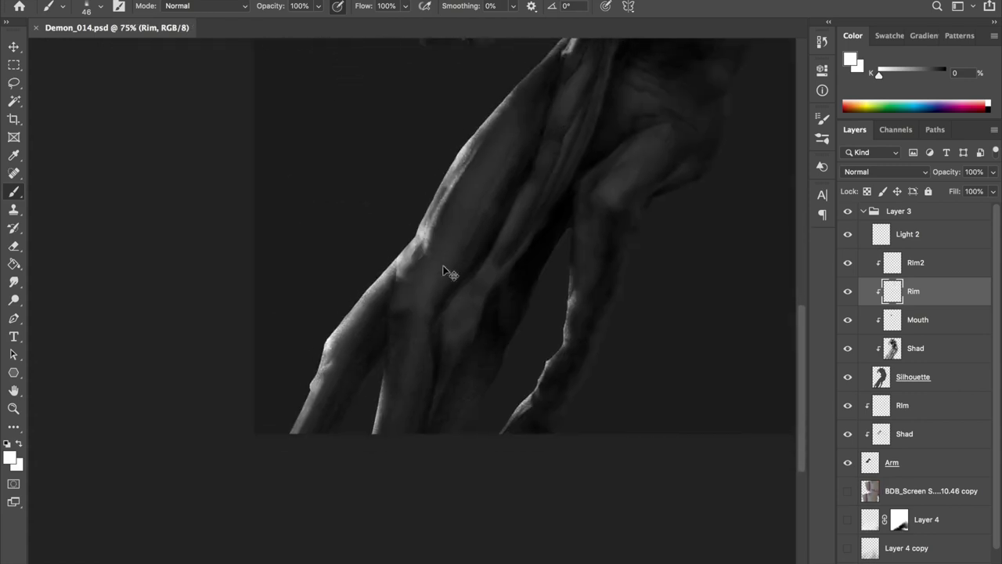
click(905, 361)
key(x)
drag(311, 409, 372, 316)
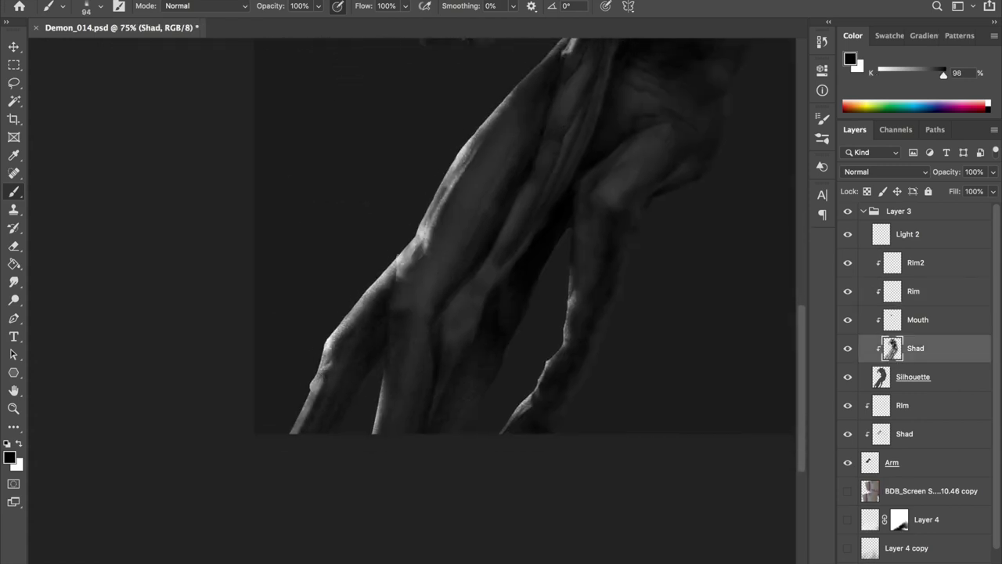
Sample light and dark shadow greys from the leg and shrink the brush
alt+click(405, 353)
key(bracketleft)
key(bracketleft)
key(bracketleft)
alt+click(398, 389)
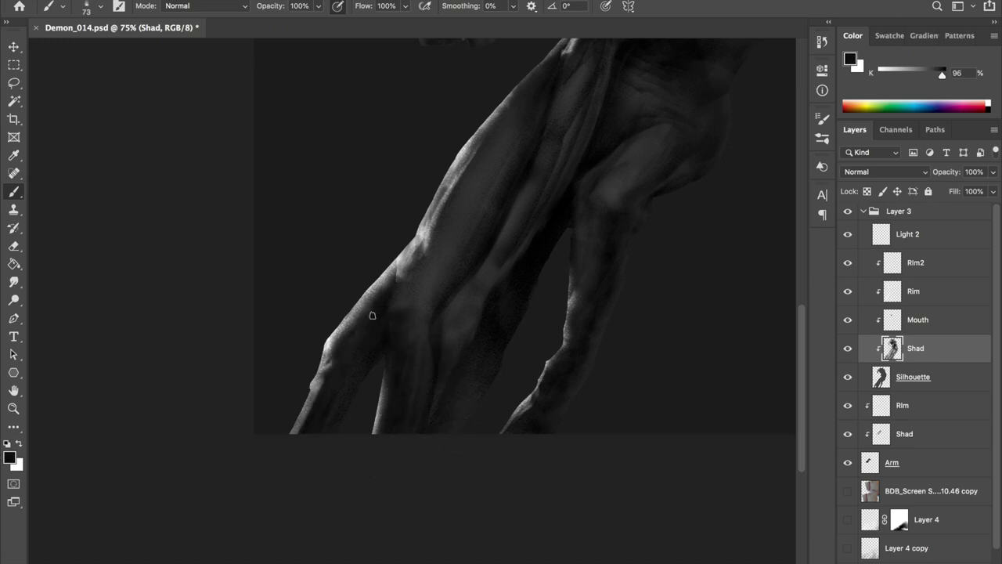
scroll(362, 318, right, 5)
scroll(554, 313, up, 5)
scroll(556, 280, up, 3)
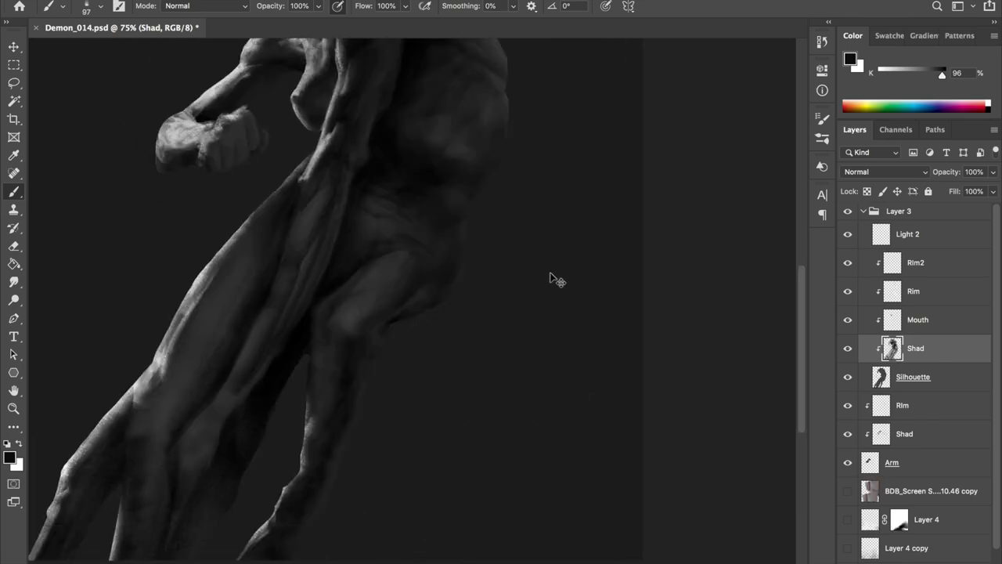
Briefly try the History Brush, then return to the regular Brush tool
right_click(14, 227)
click(78, 225)
right_click(13, 227)
key(Escape)
key(b)
scroll(246, 329, up, 3)
Set a small brush with dark sampled grey and paint a subtle stroke on the lower leg
alt+click(274, 290)
alt+click(289, 208)
right_click(227, 360)
click(533, 376)
alt+click(246, 307)
alt+click(266, 288)
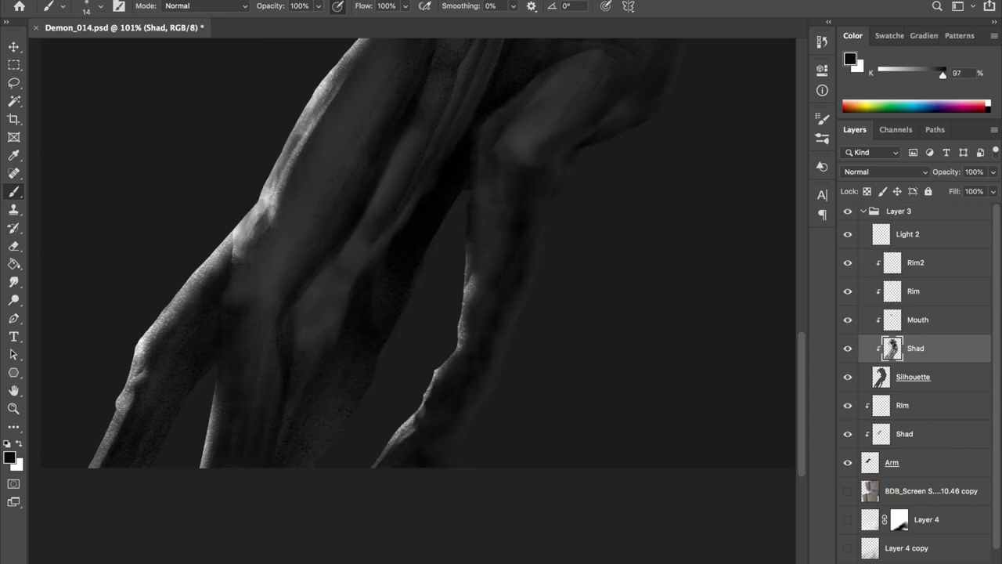
scroll(266, 266, down, 3)
alt+click(267, 266)
key(bracketleft)
key(bracketleft)
key(bracketleft)
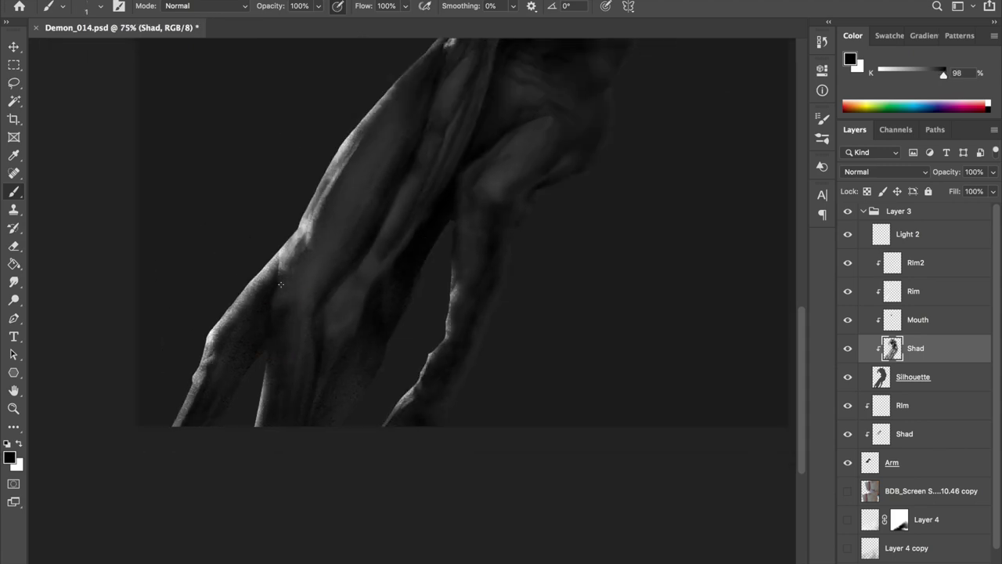
drag(275, 288, 270, 339)
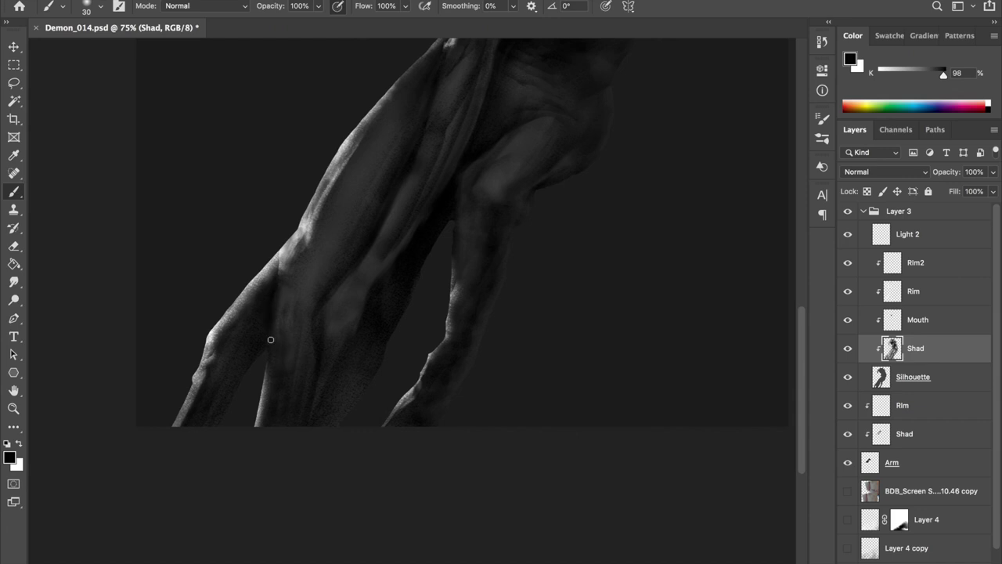
Sample leg greys, enlarge the brush to about 118 px, and save the painting
scroll(265, 311, right, 5)
alt+click(363, 278)
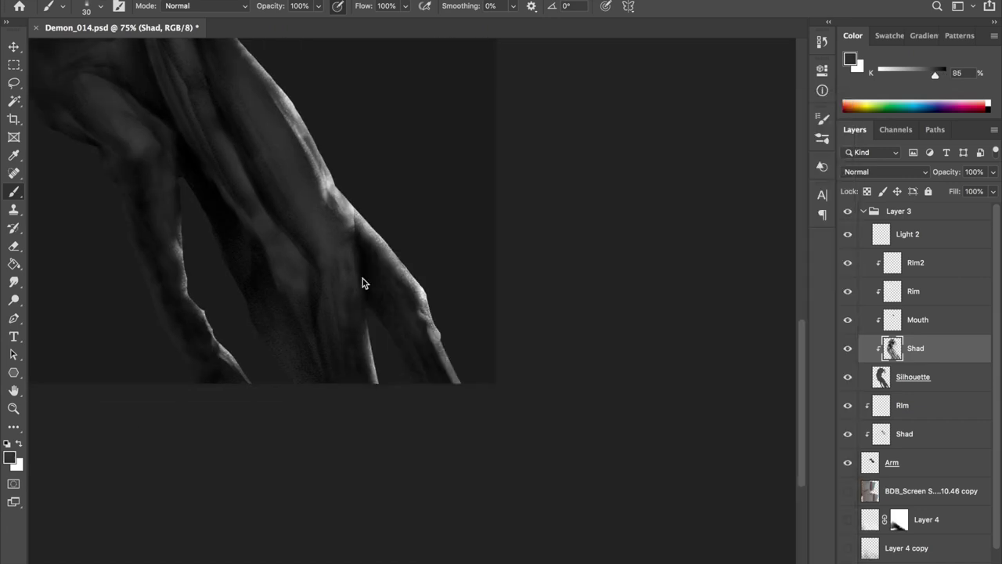
scroll(394, 286, up, 2)
alt+click(394, 286)
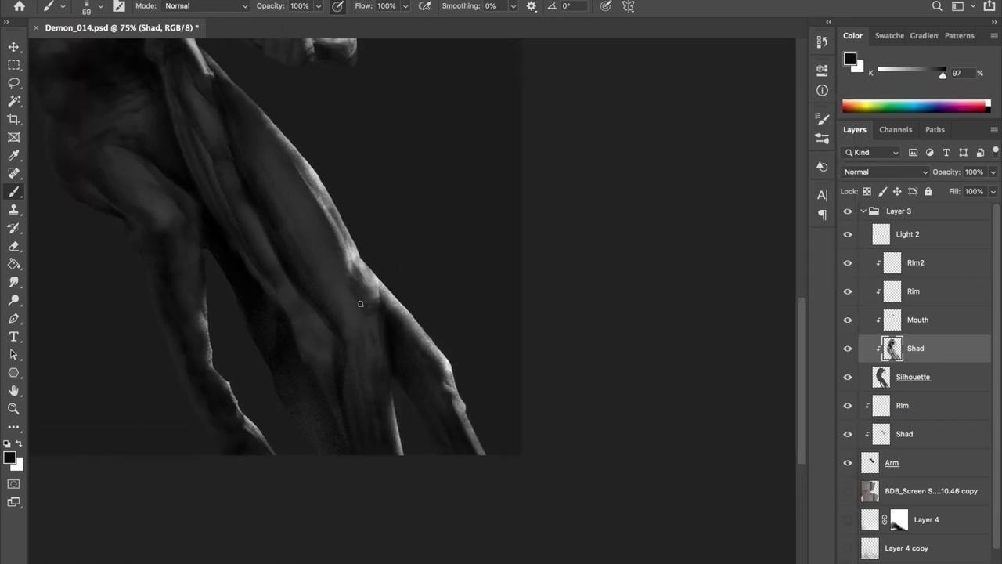
drag(337, 284, 375, 284)
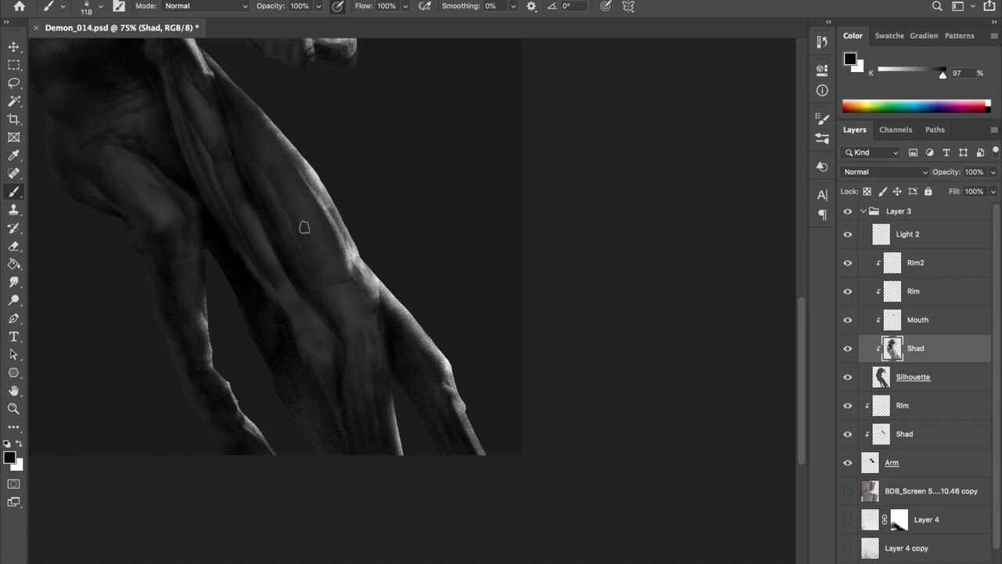
scroll(291, 216, down, 2)
scroll(284, 188, right, 3)
key(ctrl+s)
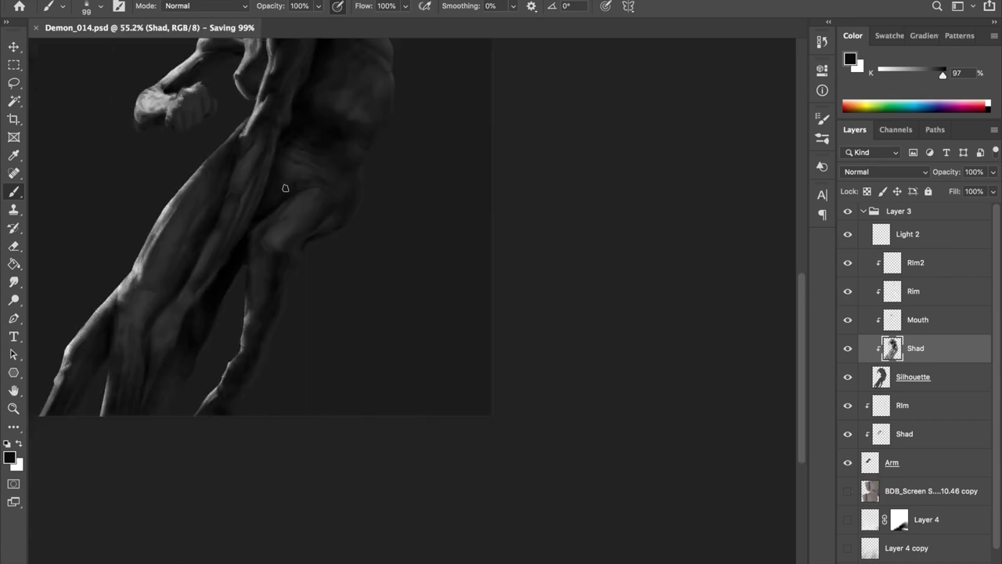
Shrink the brush, bring the lower leg into view, and sample a dark grey
scroll(234, 207, up, 2)
drag(252, 254, 247, 254)
drag(235, 294, 220, 294)
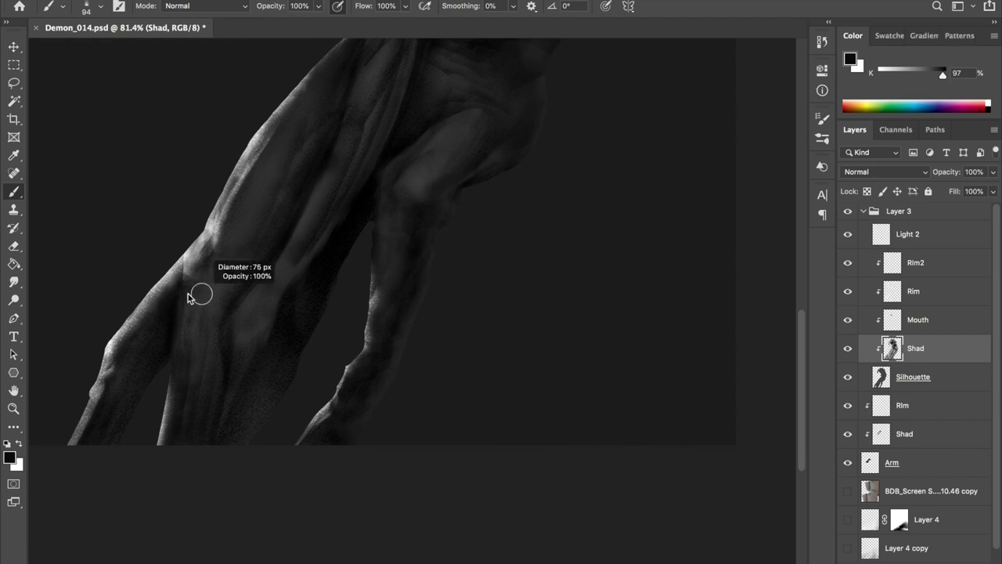
drag(280, 228, 562, 287)
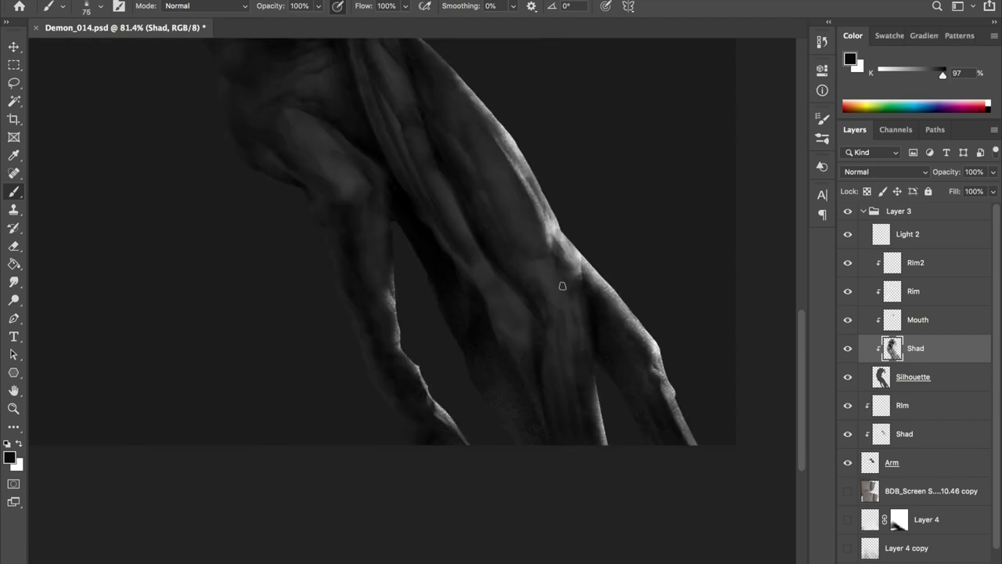
scroll(559, 290, down, 1)
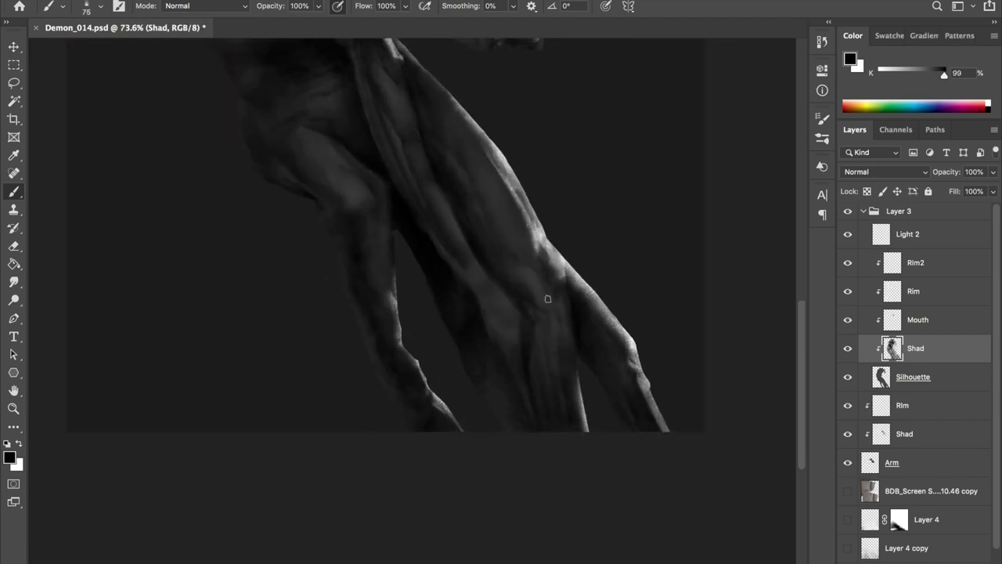
alt+click(539, 348)
right_click(558, 326)
key(Escape)
Enlarge the brush slightly and sample a lighter grey from the leg
scroll(526, 374, left, 5)
scroll(365, 297, left, 2)
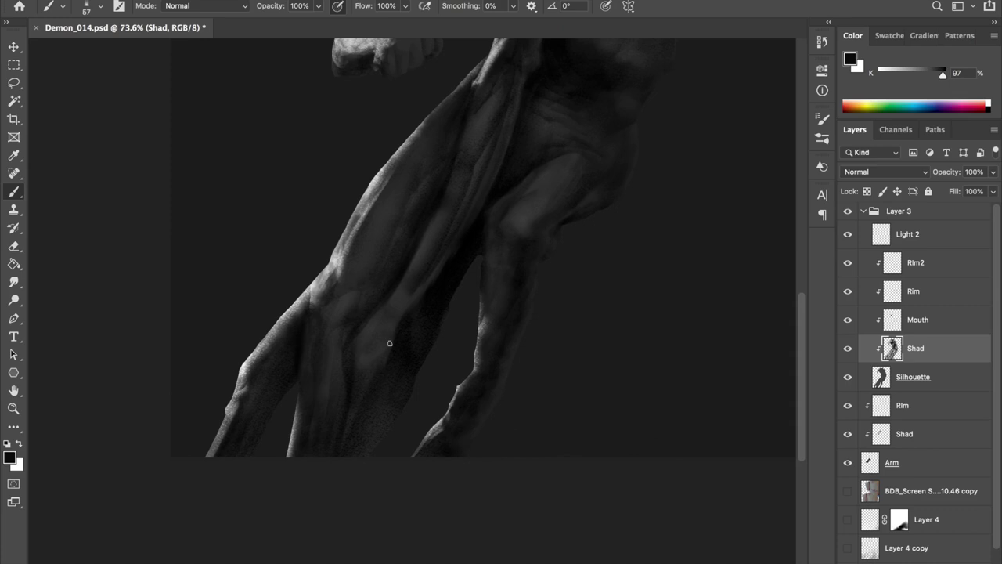
scroll(387, 296, down, 3)
scroll(399, 409, up, 2)
scroll(398, 410, up, 2)
drag(470, 298, 488, 297)
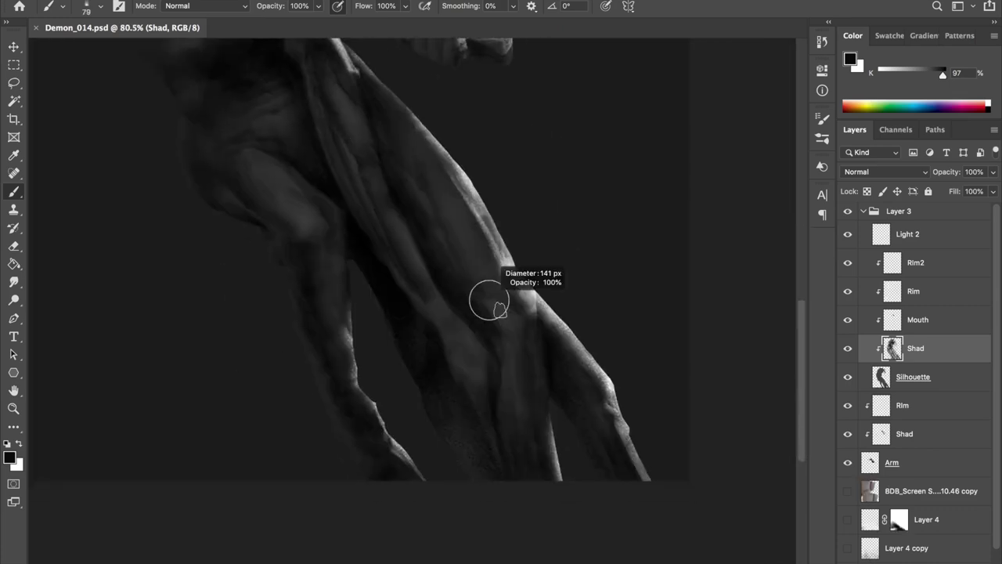
alt+click(525, 400)
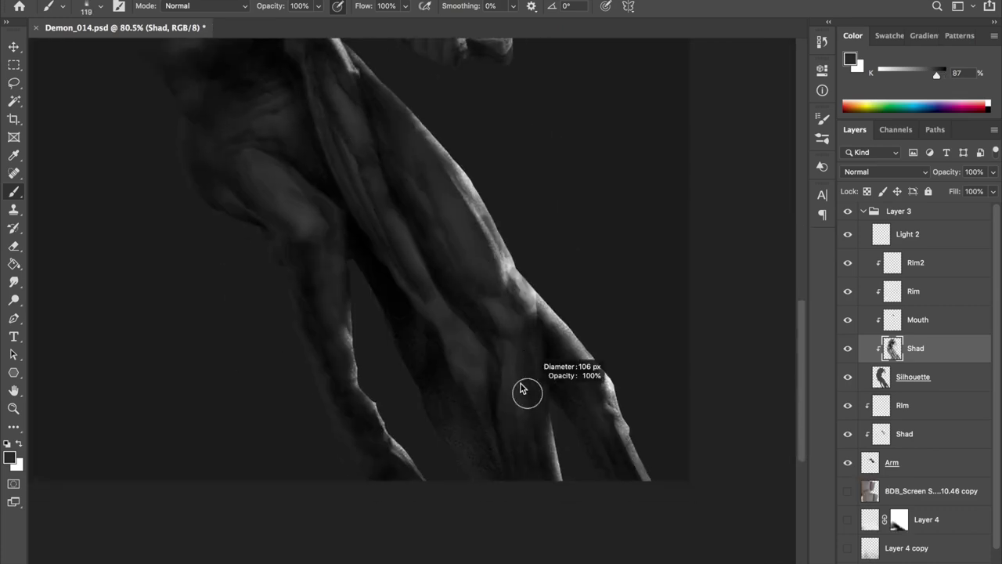
Toggle between eraser and brush, then open the brush presets
key(e)
scroll(519, 349, down, 3)
scroll(392, 399, up, 2)
scroll(393, 400, up, 3)
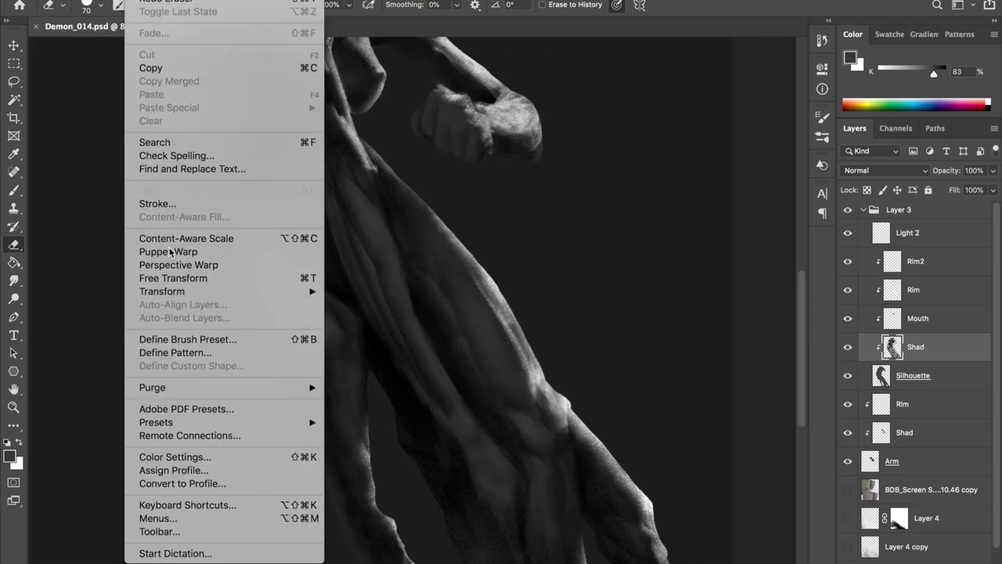
click(590, 191)
key(b)
right_click(440, 93)
Sample mid and lighter leg greys and paint a faint light stroke on the lower leg
key(Escape)
scroll(470, 251, up, 2)
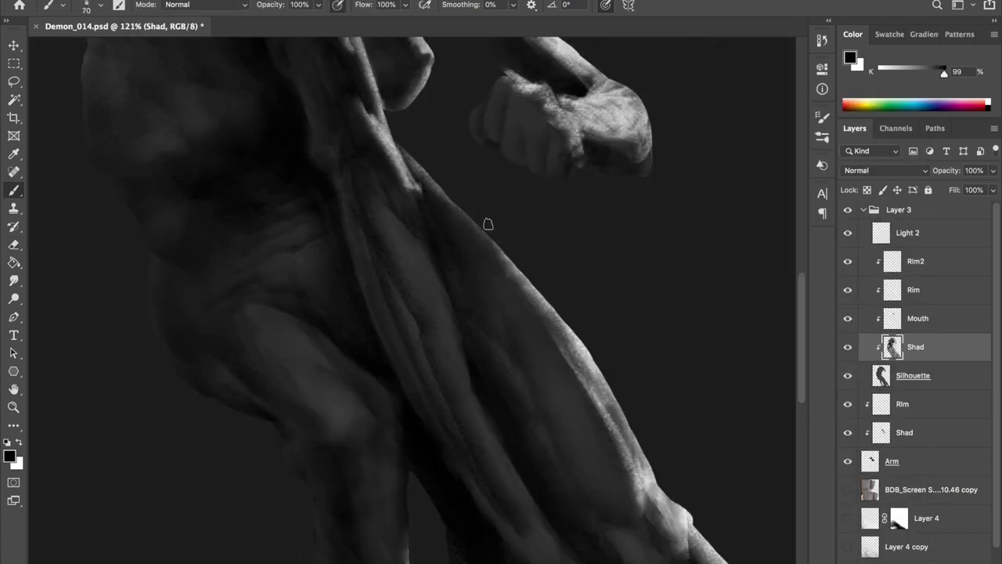
scroll(340, 193, down, 3)
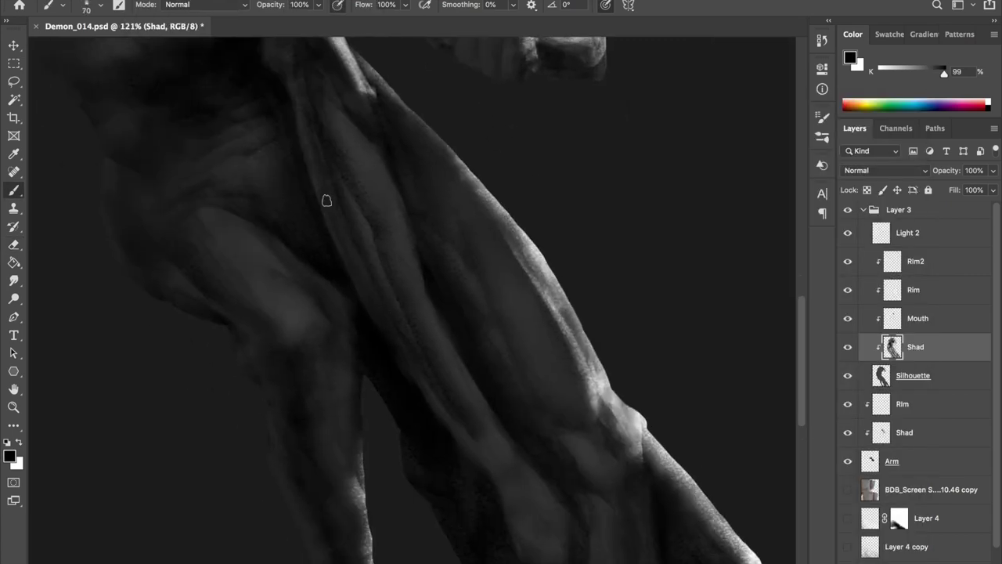
scroll(510, 396, down, 3)
scroll(527, 416, down, 3)
alt+click(523, 353)
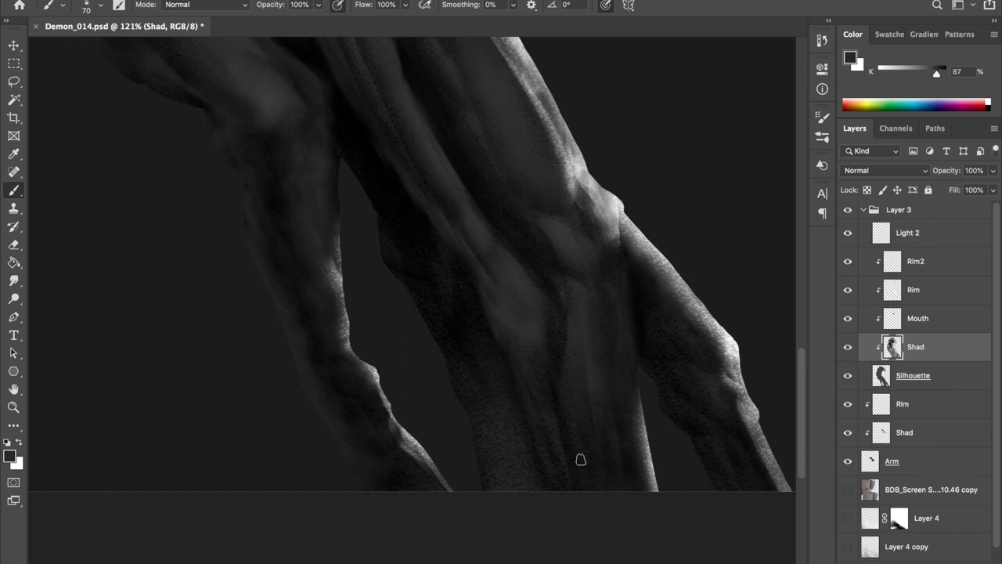
alt+click(540, 317)
mouse_move(550, 340)
mouse_down()
mouse_move(552, 384)
mouse_move(577, 424)
mouse_up()
Add a faint edge stroke and a long dark shadow along the leg
alt+click(413, 218)
alt+click(520, 218)
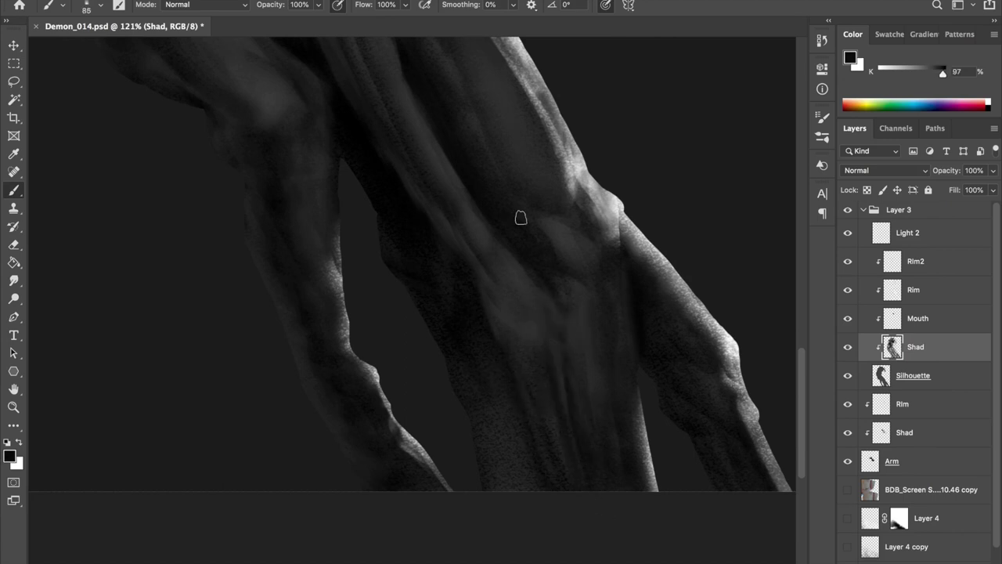
drag(515, 288, 430, 91)
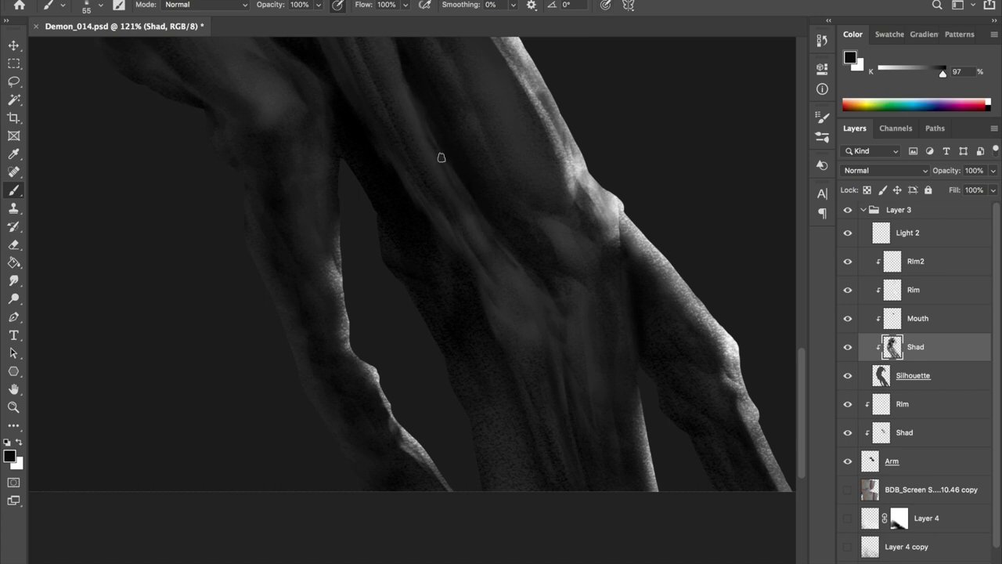
alt+click(532, 331)
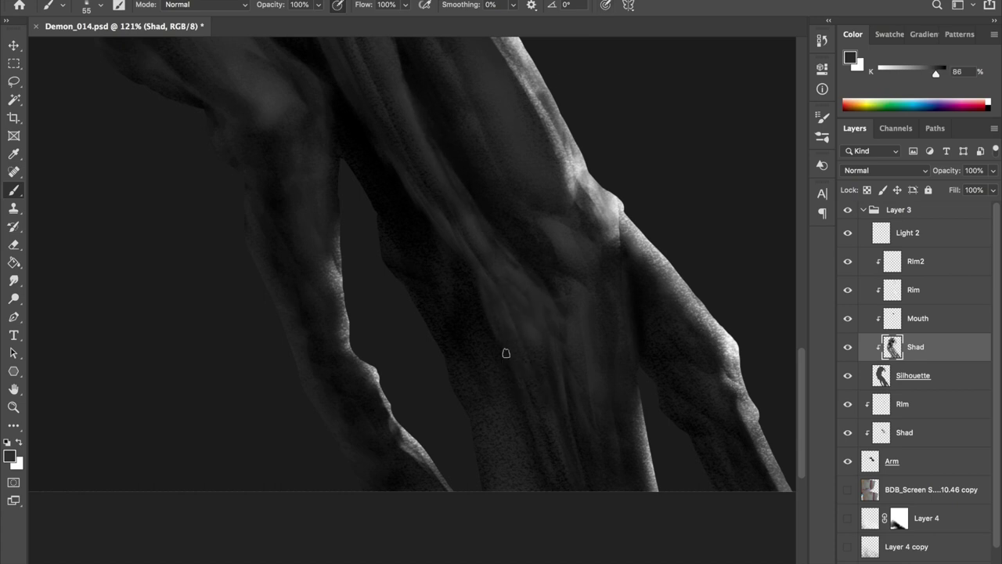
alt+click(391, 117)
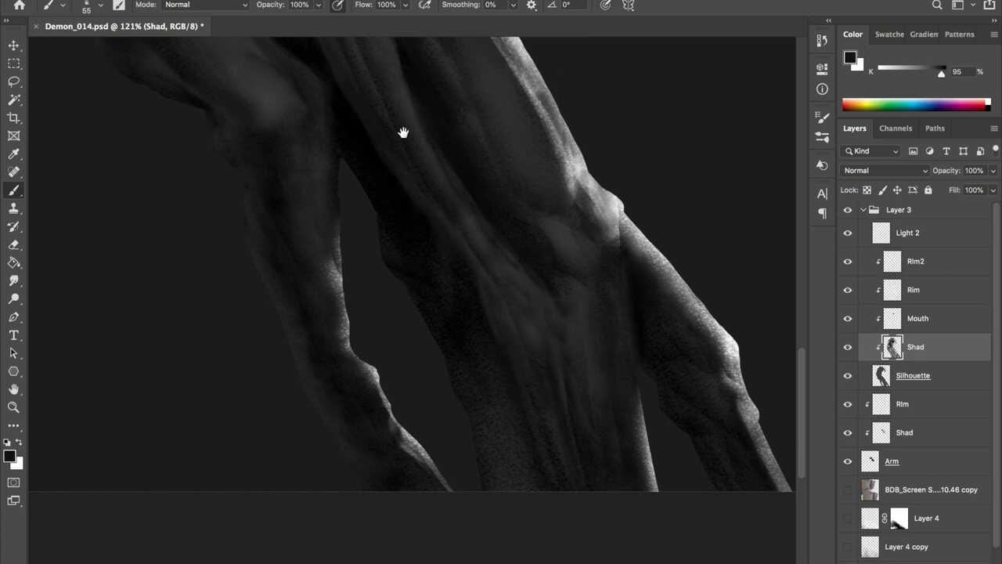
drag(403, 134, 446, 188)
Sample near-black tones and mirror the view back and forth to check the forms
alt+click(517, 244)
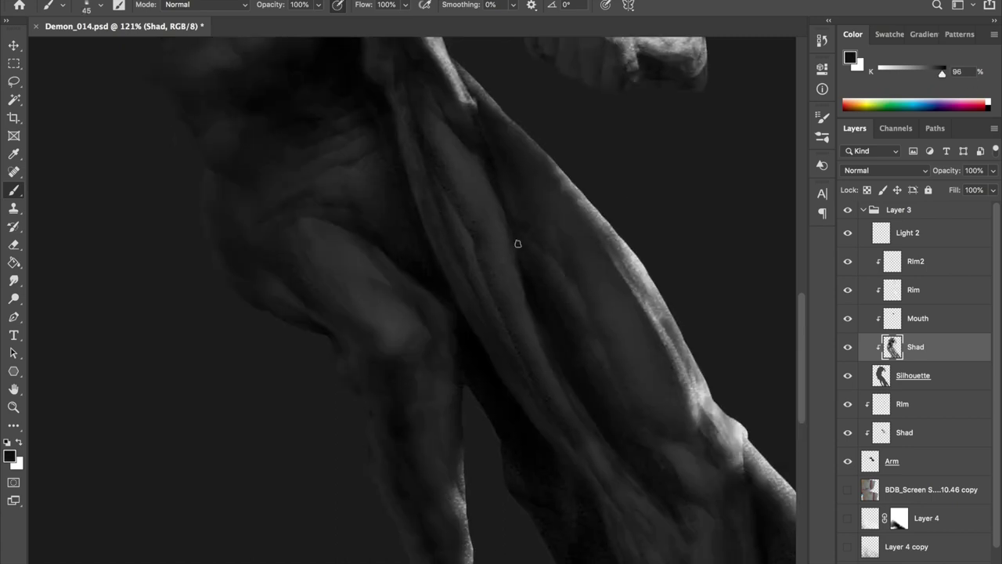
key(h)
alt+click(501, 136)
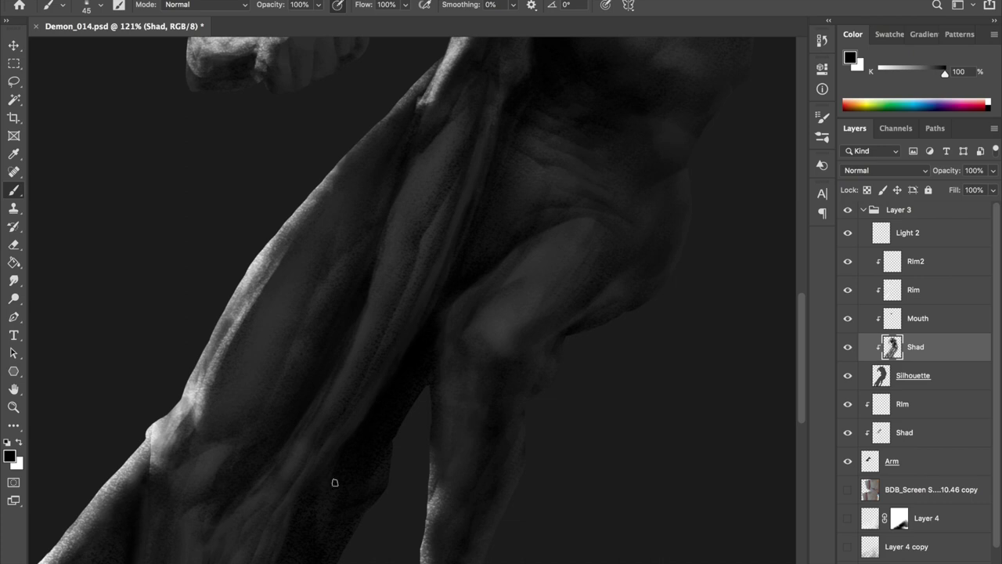
key(h)
scroll(462, 282, down, 3)
scroll(419, 268, down, 2)
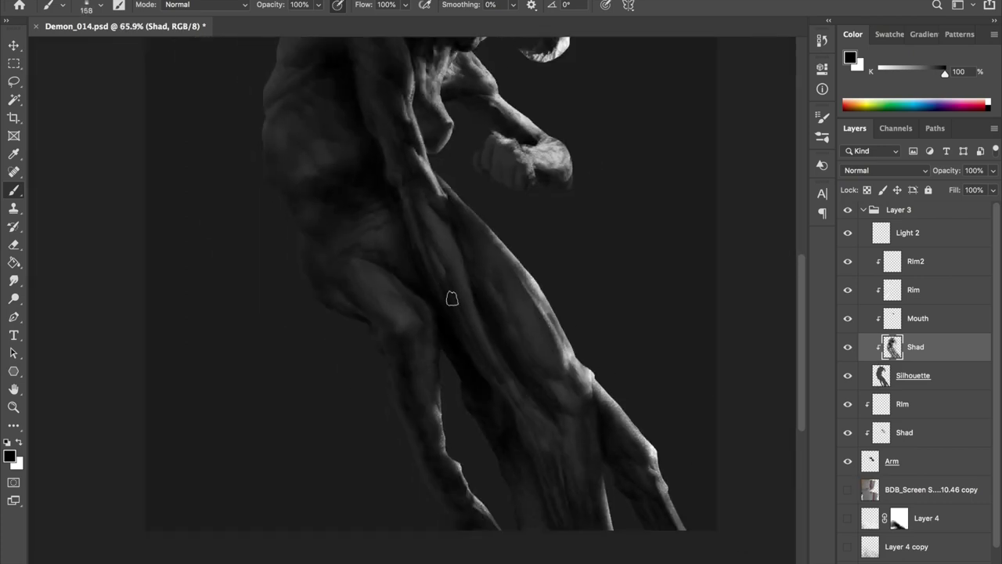
key(h)
scroll(560, 230, down, 2)
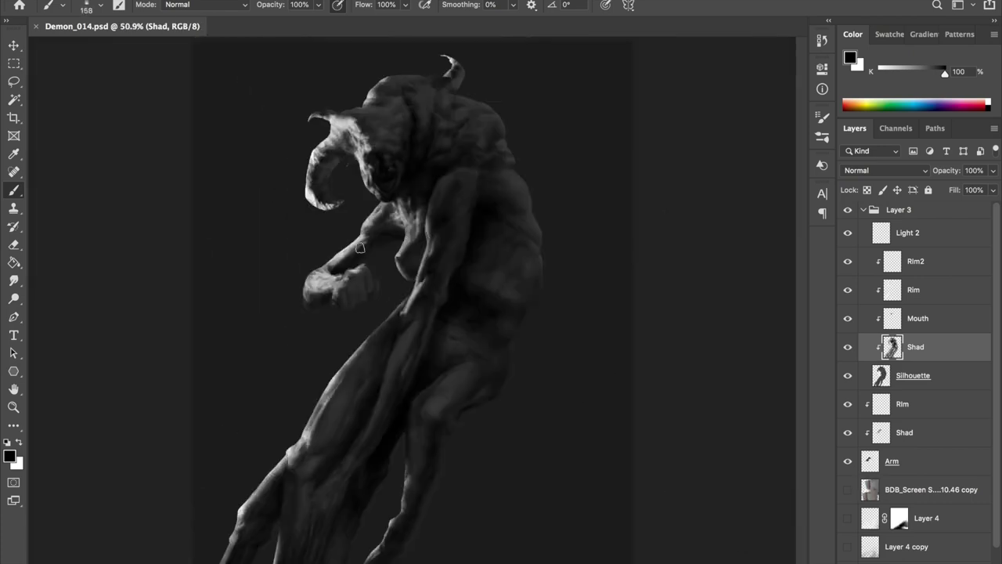
key(h)
scroll(380, 155, up, 3)
scroll(422, 282, up, 3)
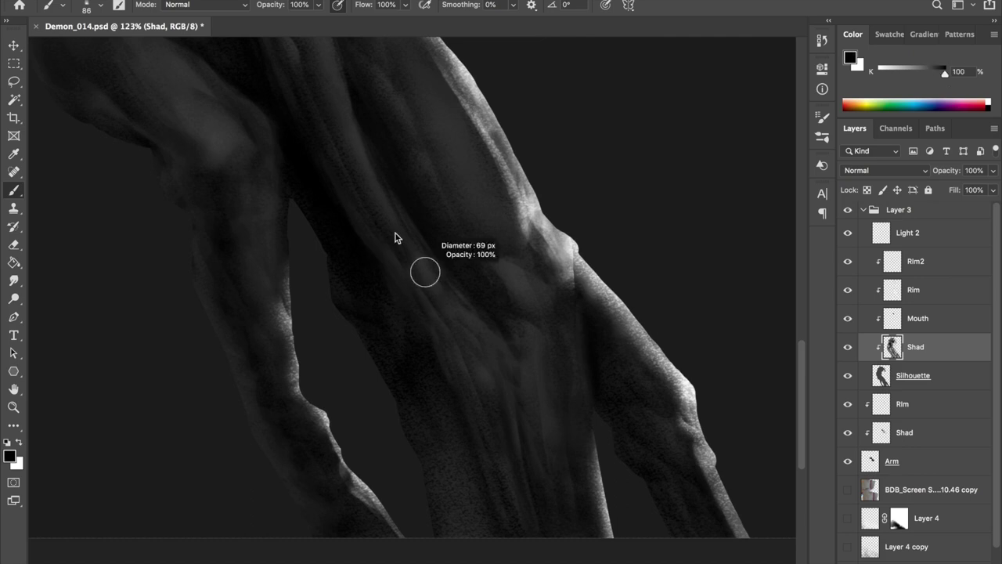
Enlarge the brush and paint dark vertical shadows on the lower leg
drag(492, 480, 448, 416)
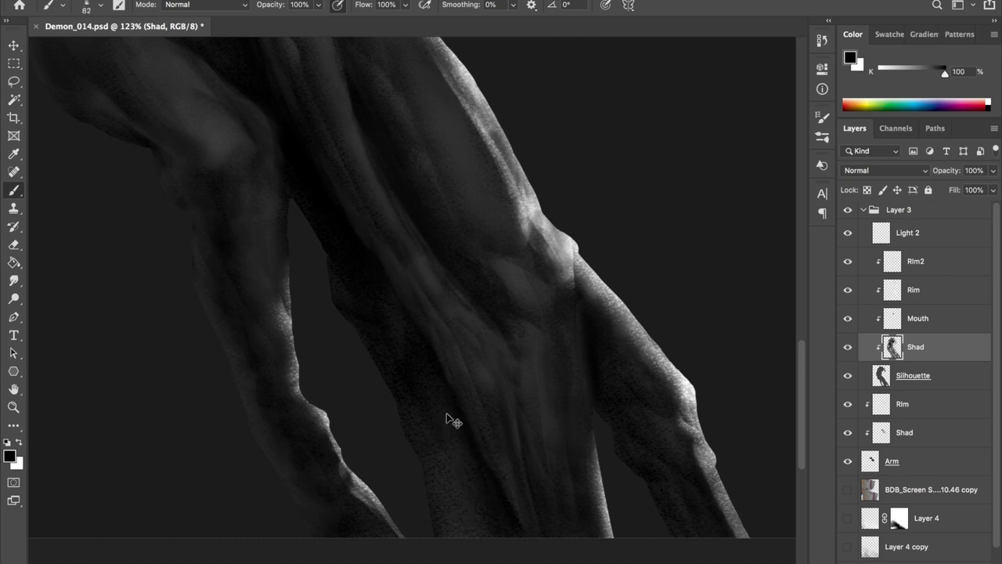
alt+click(479, 400)
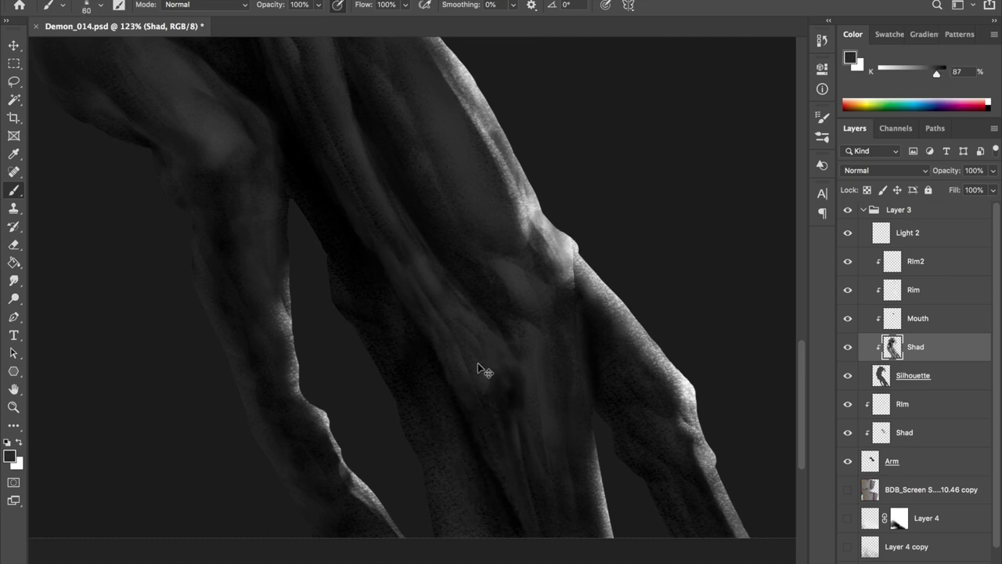
alt+click(525, 439)
drag(519, 528, 459, 382)
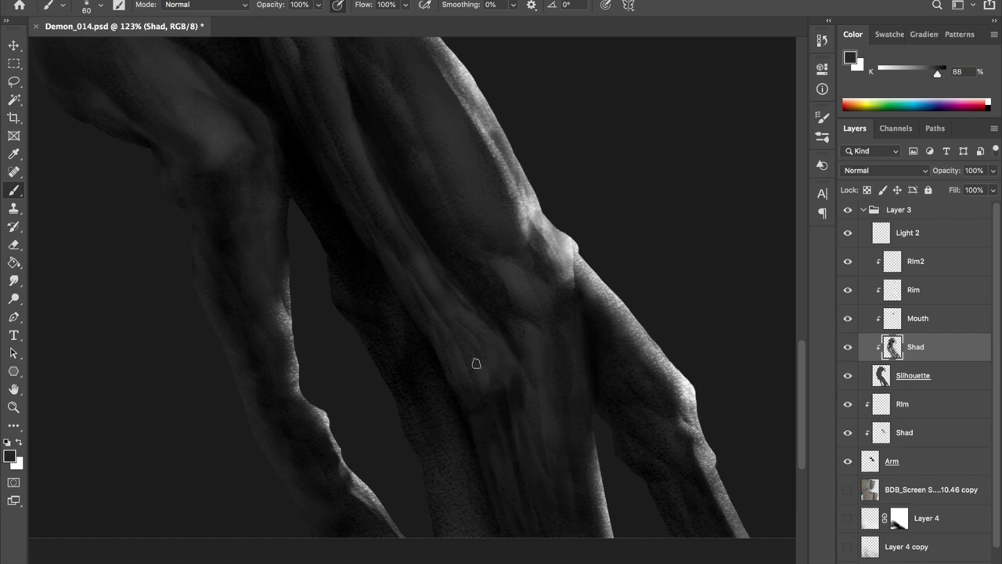
alt+click(563, 476)
scroll(464, 409, down, 3)
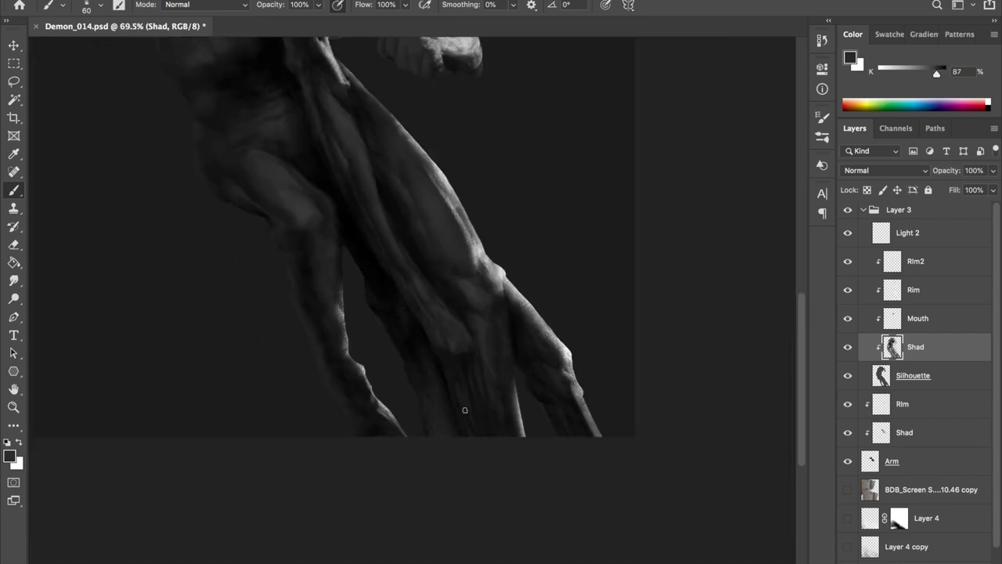
alt+click(474, 428)
At actual size, lighten the lower leg with a few light strokes
key(ctrl+plus)
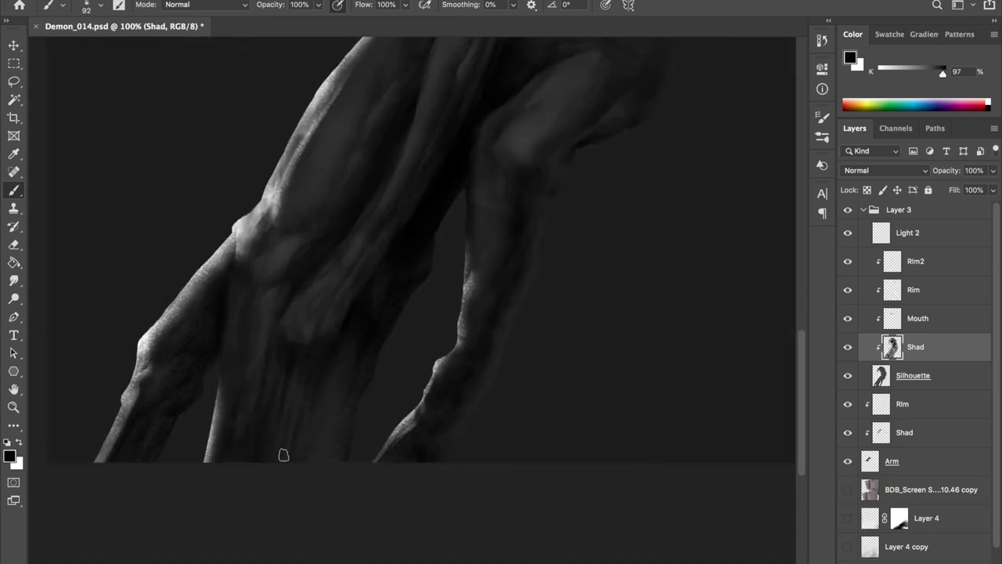
alt+click(253, 454)
drag(253, 455, 235, 462)
alt+click(233, 368)
drag(233, 368, 227, 435)
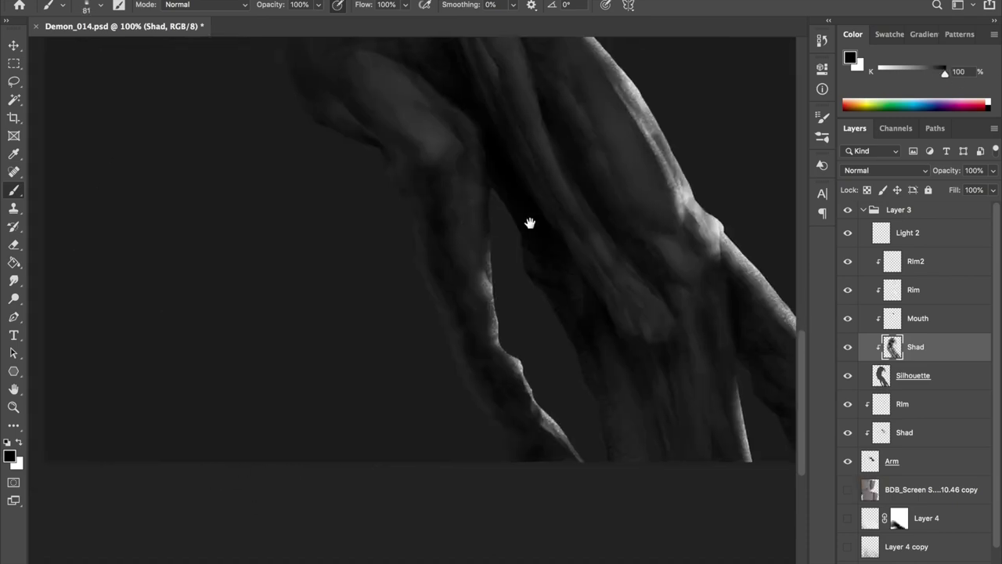
Review the lower leg shading and save the painting
scroll(514, 269, down, 1)
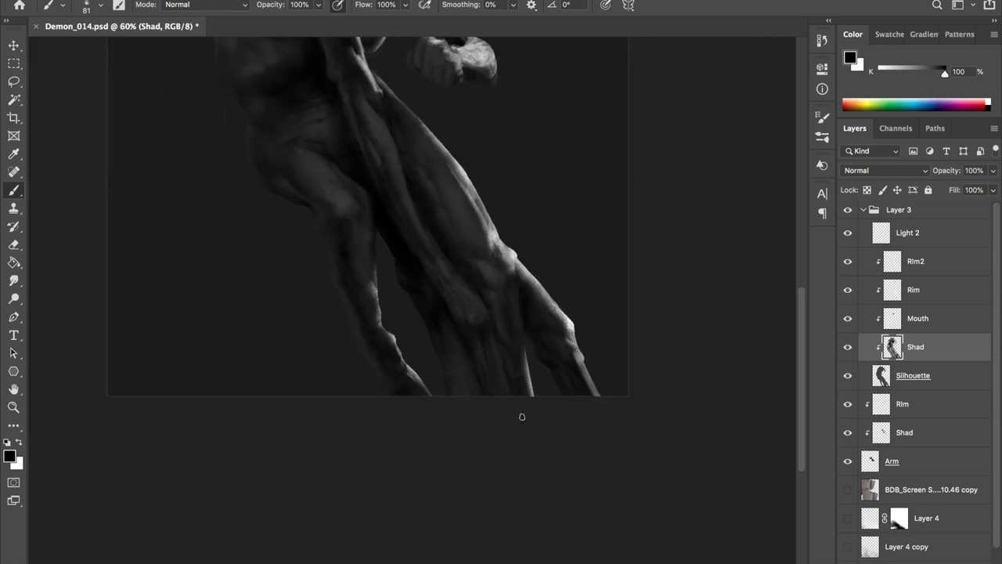
scroll(526, 321, up, 3)
scroll(425, 226, up, 2)
scroll(391, 314, down, 2)
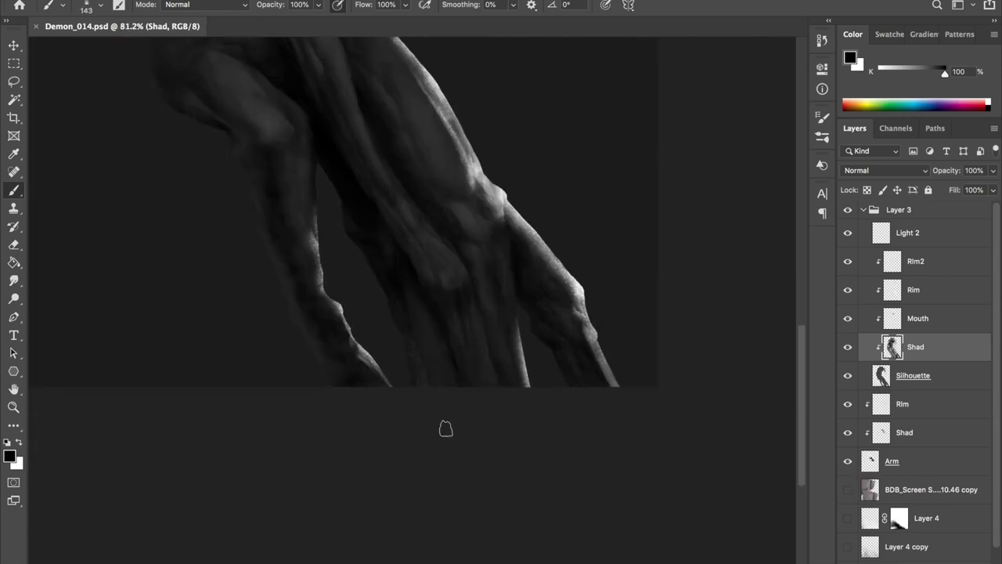
scroll(480, 383, down, 1)
scroll(454, 285, up, 2)
key(ctrl+s)
Sample mid and darker greys from the hip and leg, then enlarge the brush
scroll(443, 325, up, 2)
scroll(448, 276, up, 2)
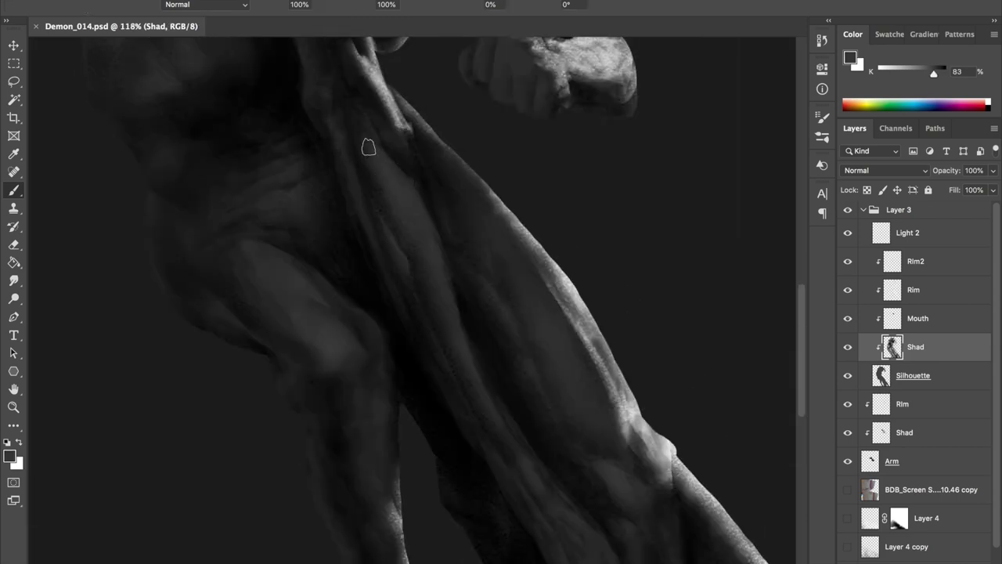
alt+click(337, 131)
scroll(438, 270, down, 2)
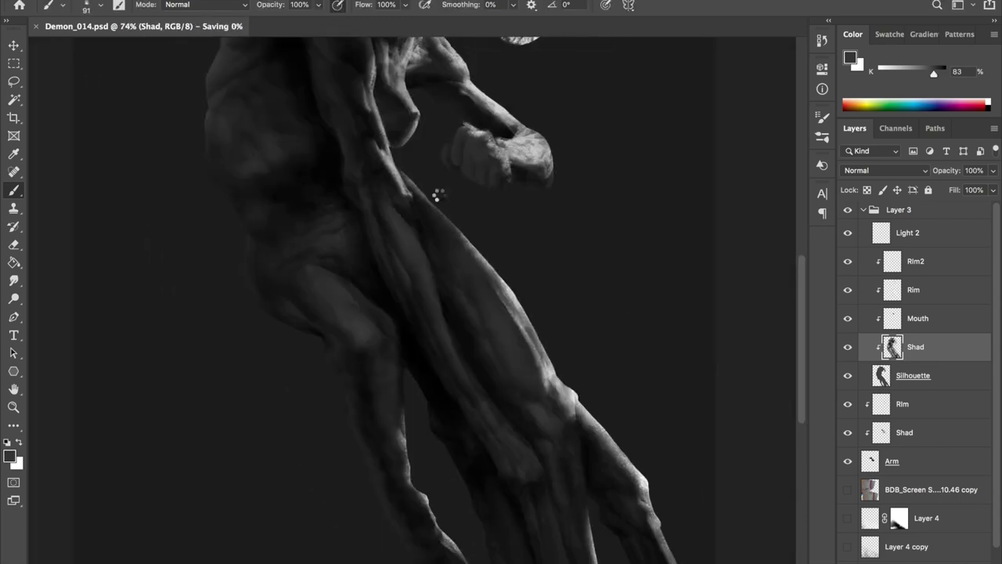
scroll(446, 216, down, 1)
scroll(431, 329, up, 4)
scroll(421, 376, down, 3)
alt+click(425, 269)
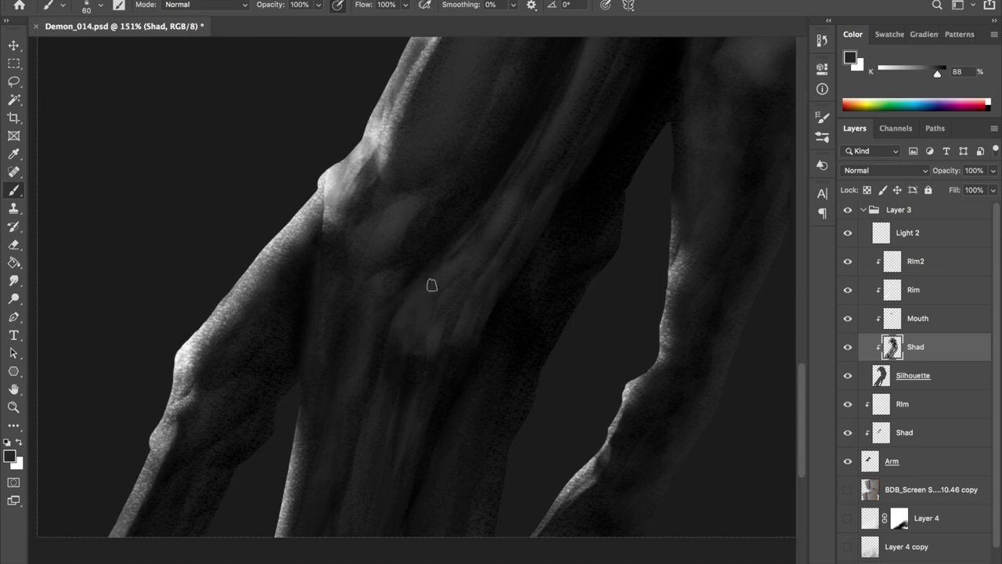
alt+click(492, 426)
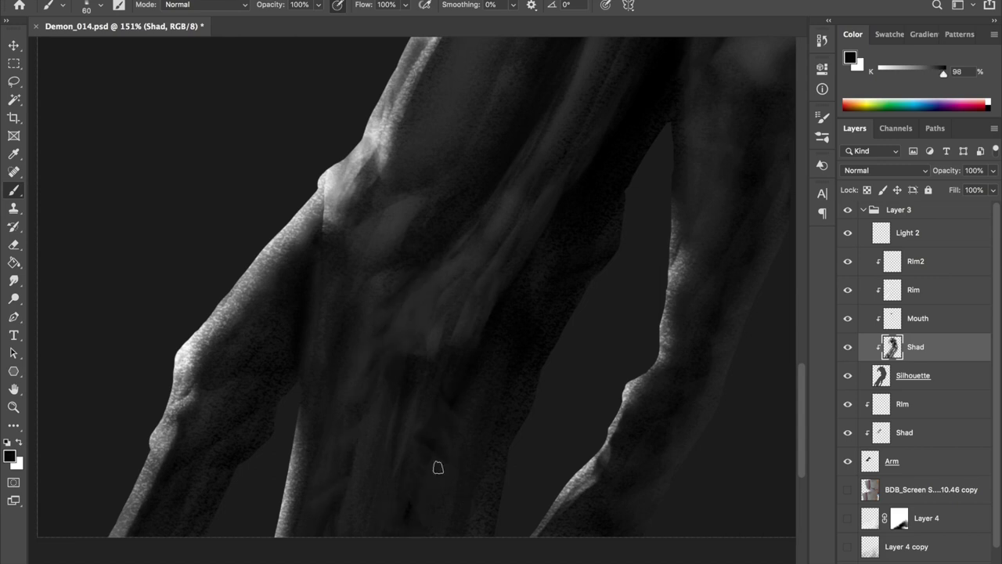
drag(314, 318, 324, 309)
Sample a lighter torso grey and save the document
alt+click(291, 363)
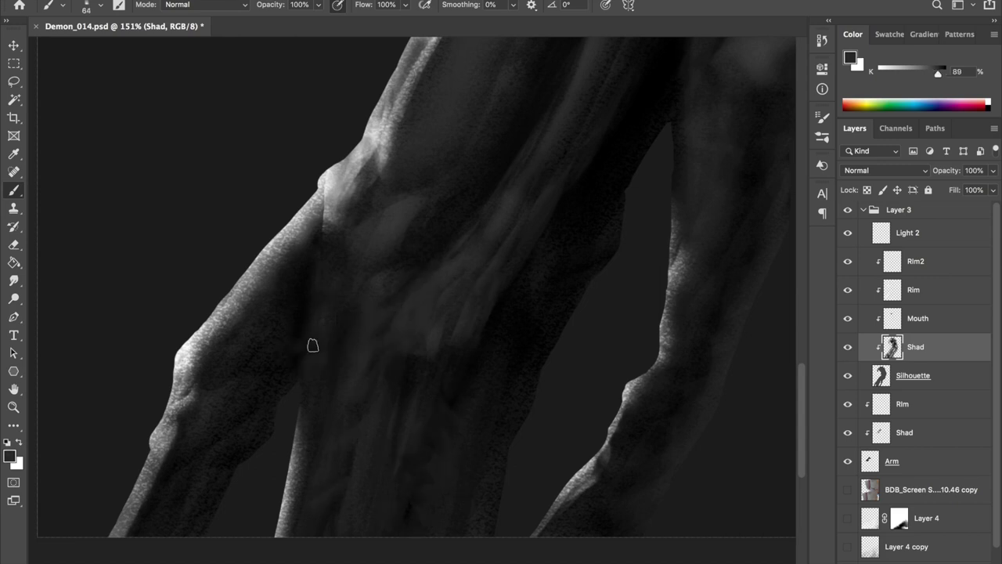
scroll(352, 307, down, 5)
scroll(481, 237, up, 4)
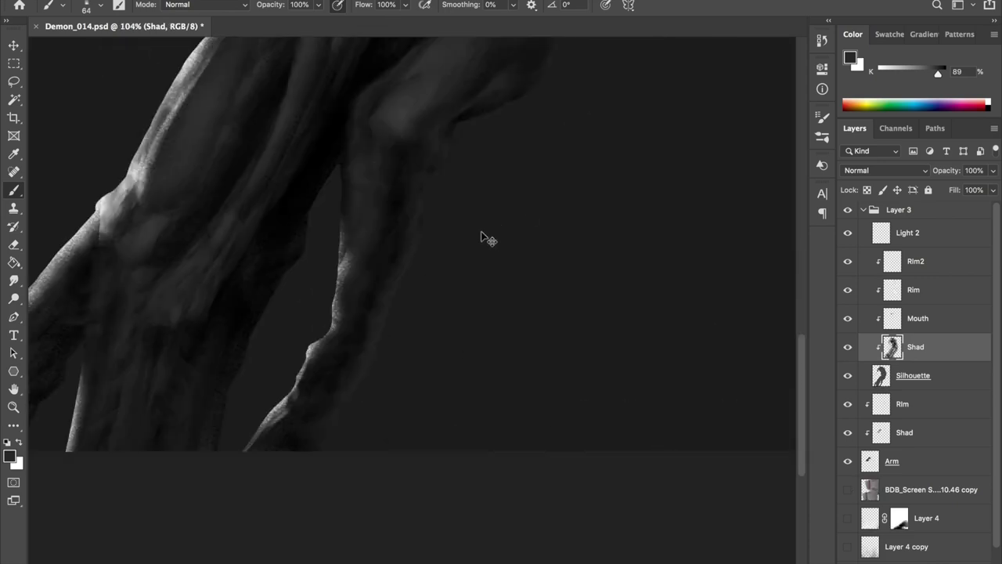
scroll(462, 265, down, 3)
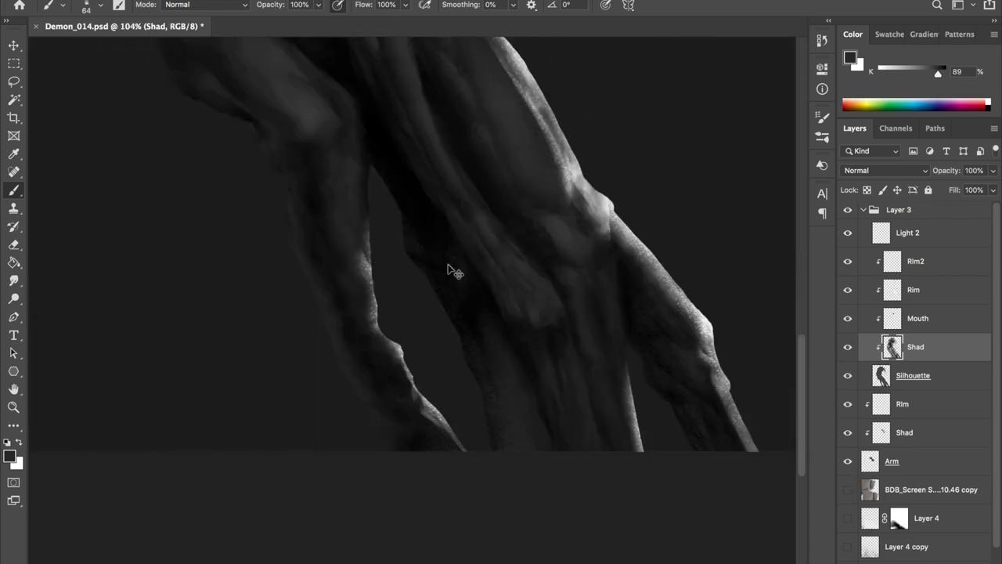
scroll(519, 335, down, 3)
scroll(378, 104, up, 4)
key(ctrl+s)
Shrink the brush, pick torso greys and black, and save again
alt+click(383, 44)
drag(427, 270, 416, 268)
alt+click(398, 282)
key(d)
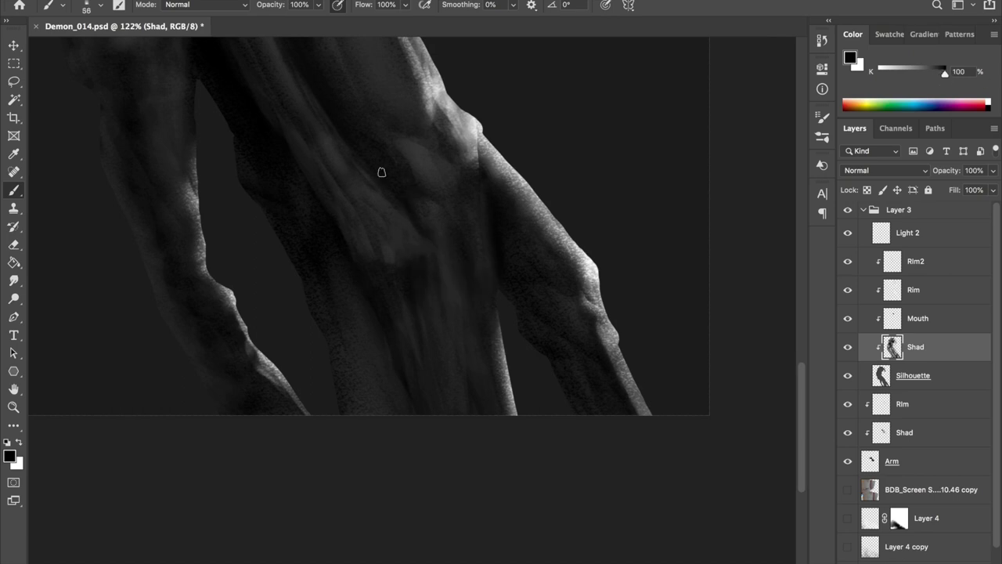
key(ctrl+s)
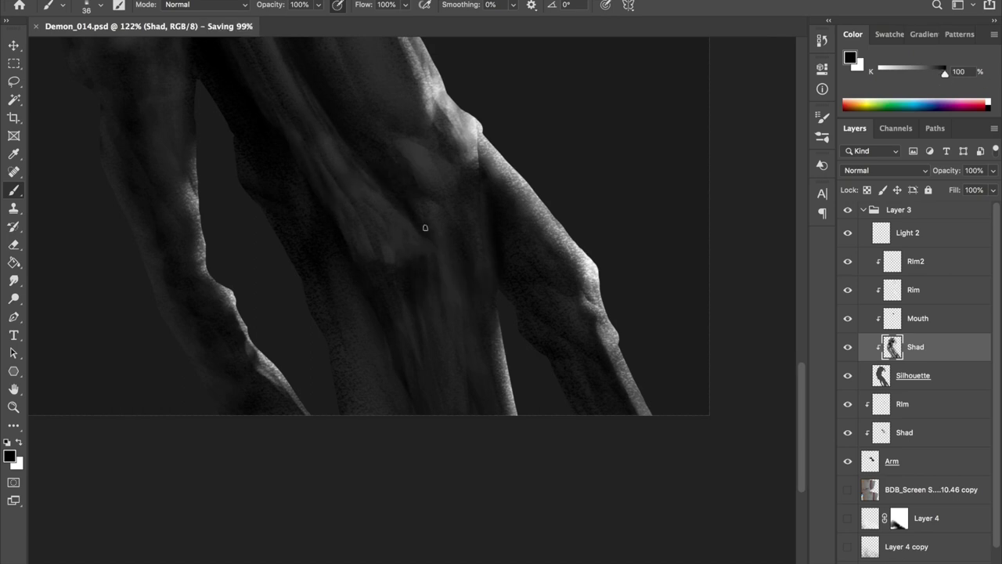
alt+click(435, 164)
key(d)
Flip the view, enlarge the brush and pick black and abdomen greys for torso shading
key(ctrl+shift+h)
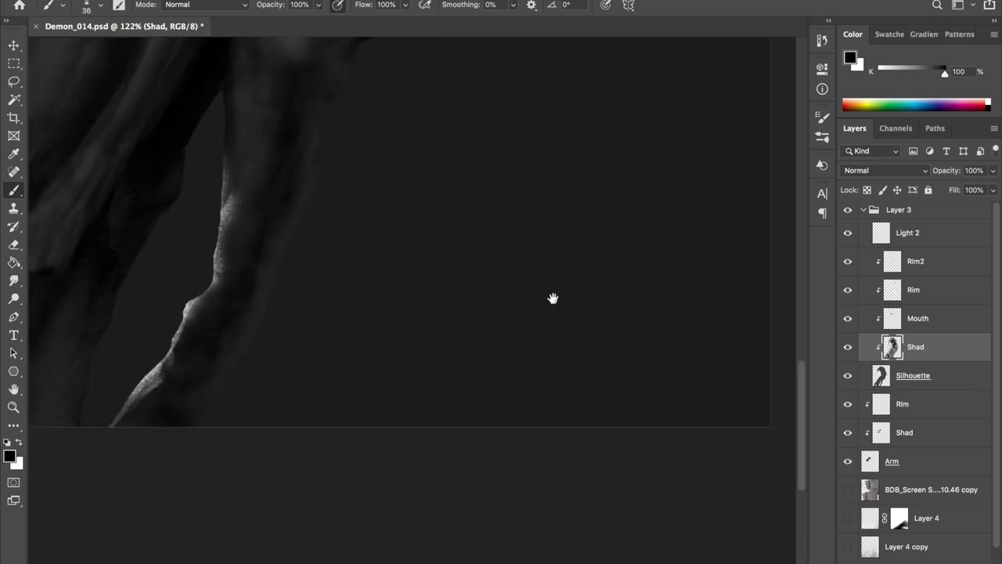
alt+click(406, 229)
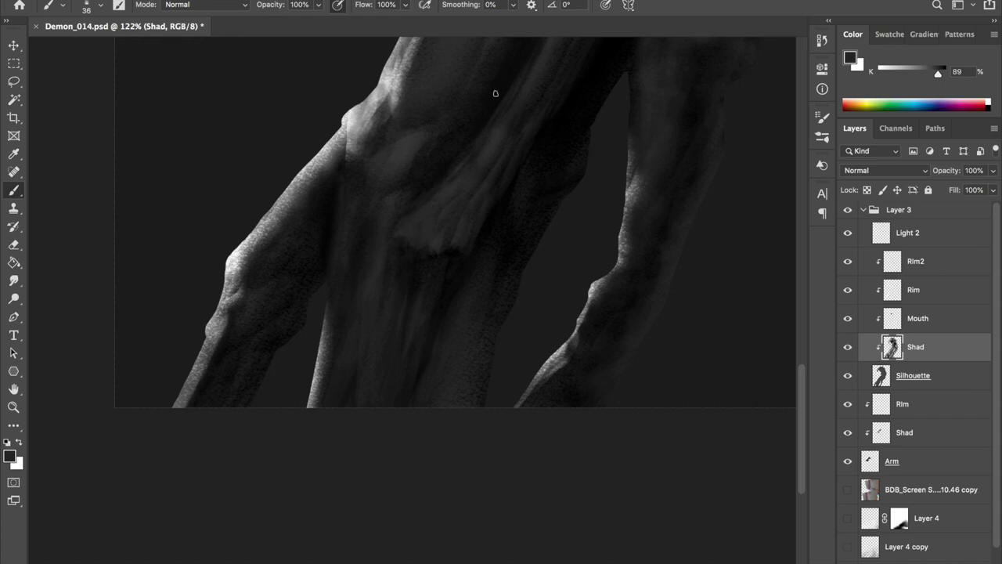
key(d)
drag(391, 282, 418, 287)
alt+click(387, 284)
key(d)
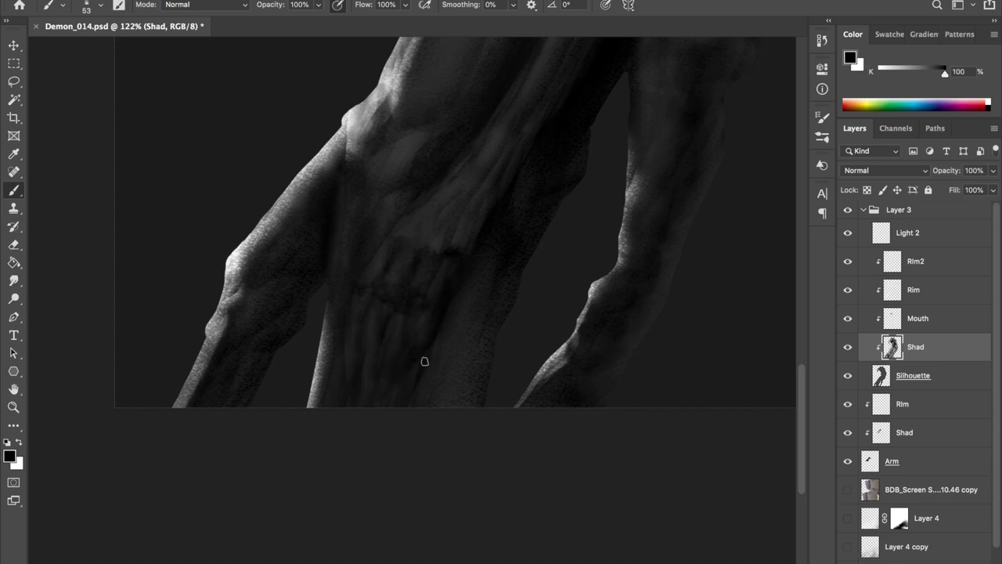
mouse_move(650, 224)
mouse_down()
mouse_move(462, 284)
mouse_move(495, 156)
mouse_up()
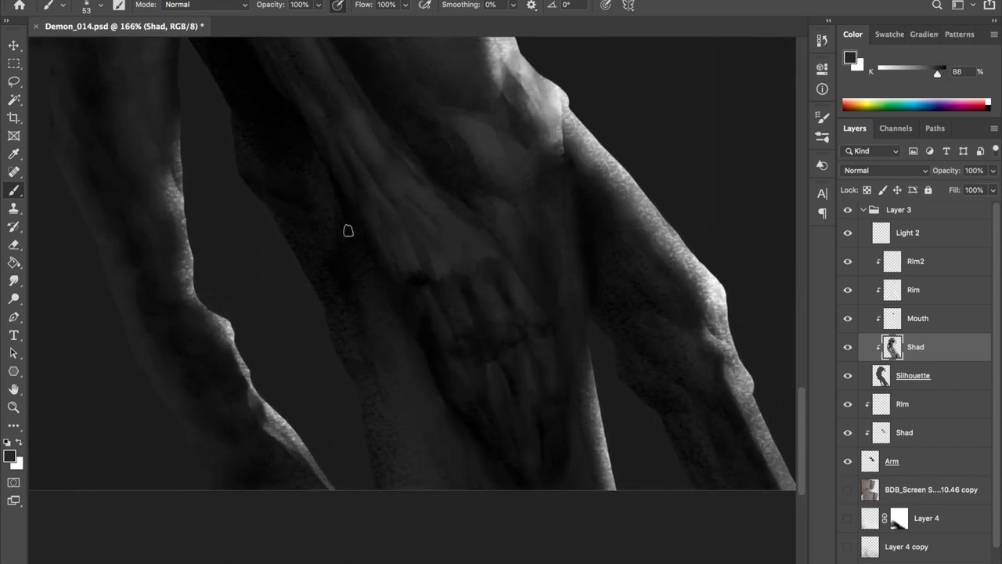
alt+click(358, 179)
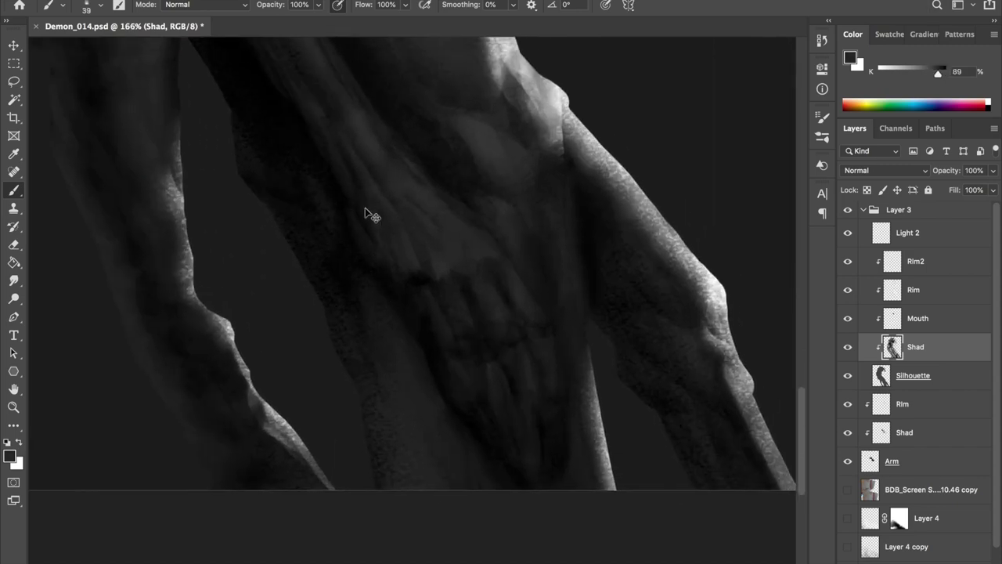
Paint dark strokes over the lower ribcage and finger-like shadows down the hip
drag(373, 167, 444, 245)
drag(360, 277, 383, 278)
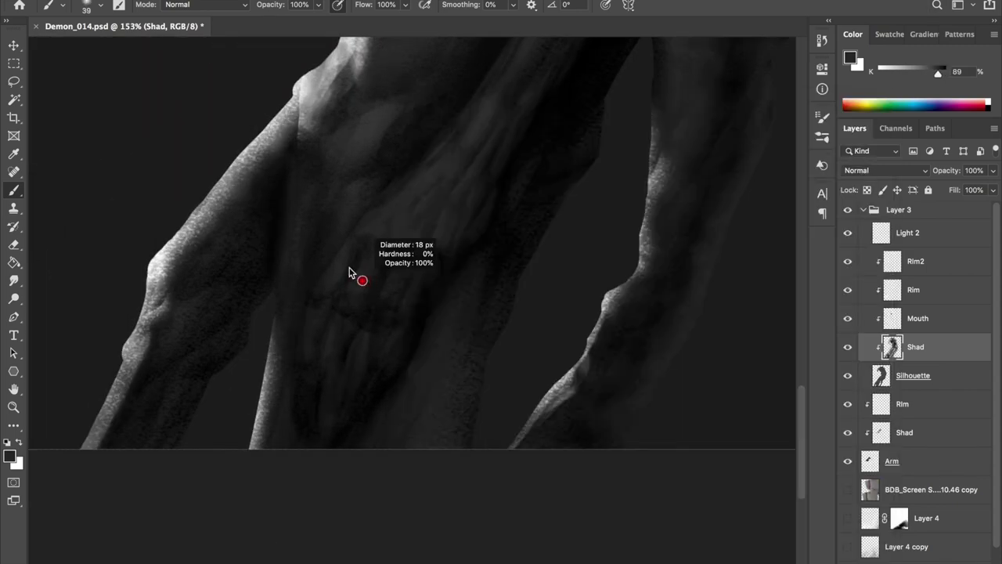
alt+click(312, 323)
mouse_move(349, 271)
mouse_down()
mouse_move(324, 383)
mouse_move(327, 353)
mouse_move(370, 345)
mouse_move(366, 442)
mouse_up()
drag(420, 314, 423, 423)
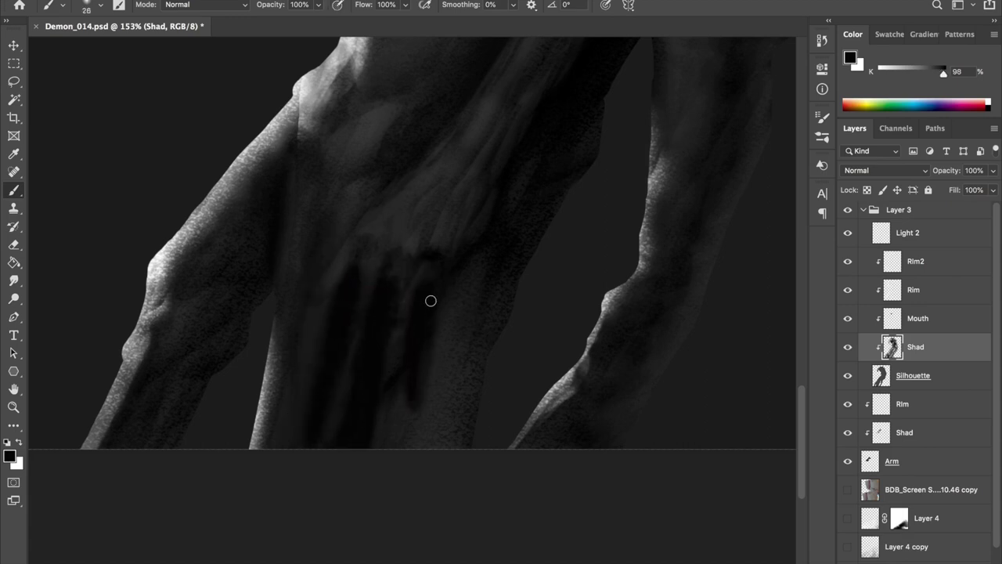
drag(469, 270, 435, 422)
Paint lighter grey between the finger shapes and shadow to their left
alt+click(425, 286)
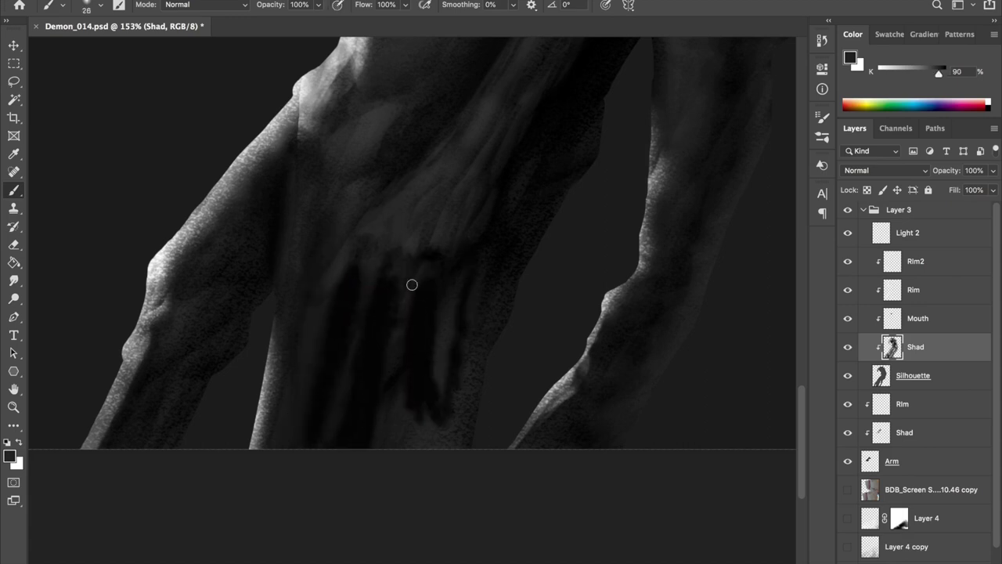
drag(423, 283, 400, 411)
drag(379, 287, 352, 411)
drag(407, 447, 387, 394)
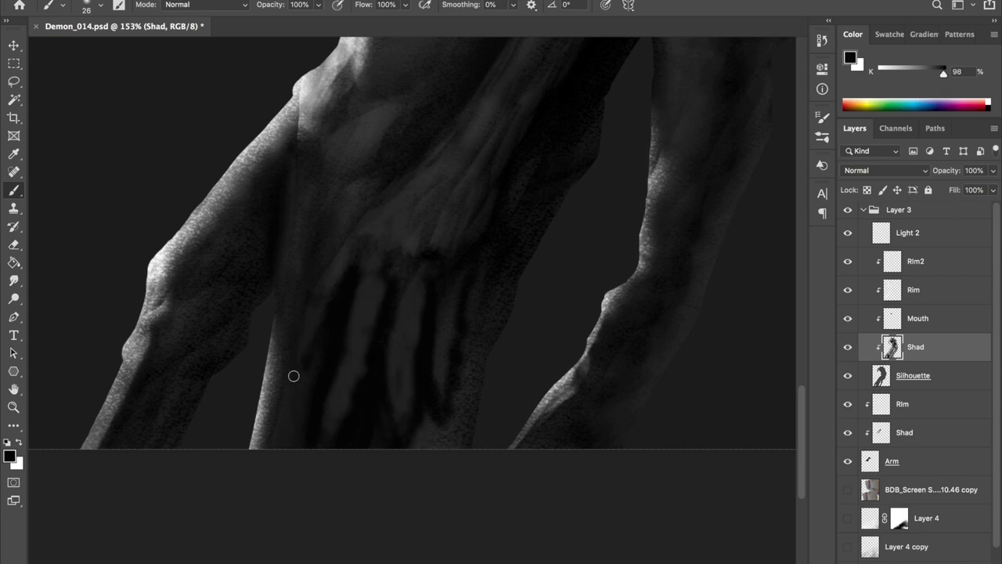
drag(333, 311, 278, 346)
alt+click(453, 281)
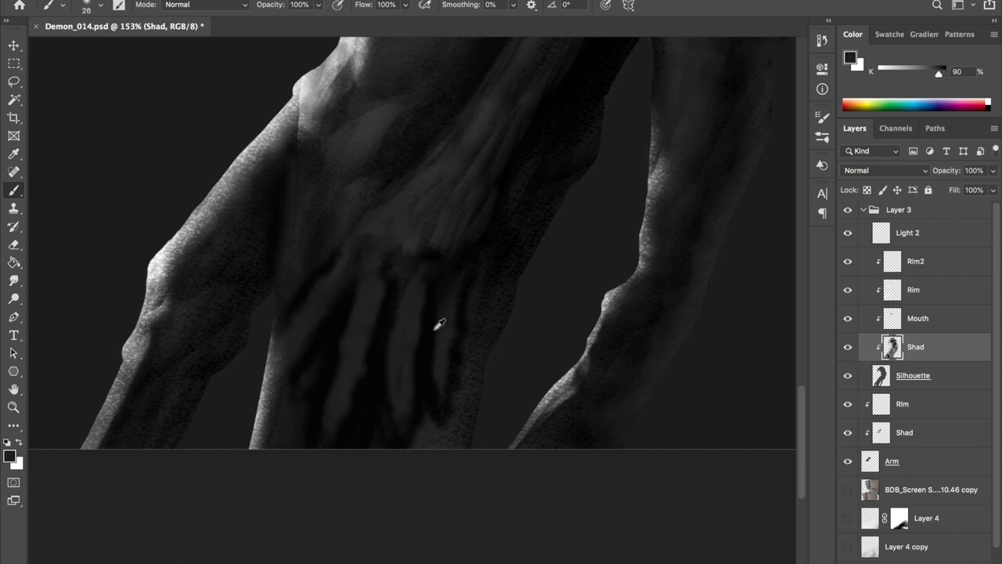
drag(384, 270, 395, 401)
drag(477, 312, 443, 423)
Zoom out and pan around to judge the new hip shading
key(ctrl+minus)
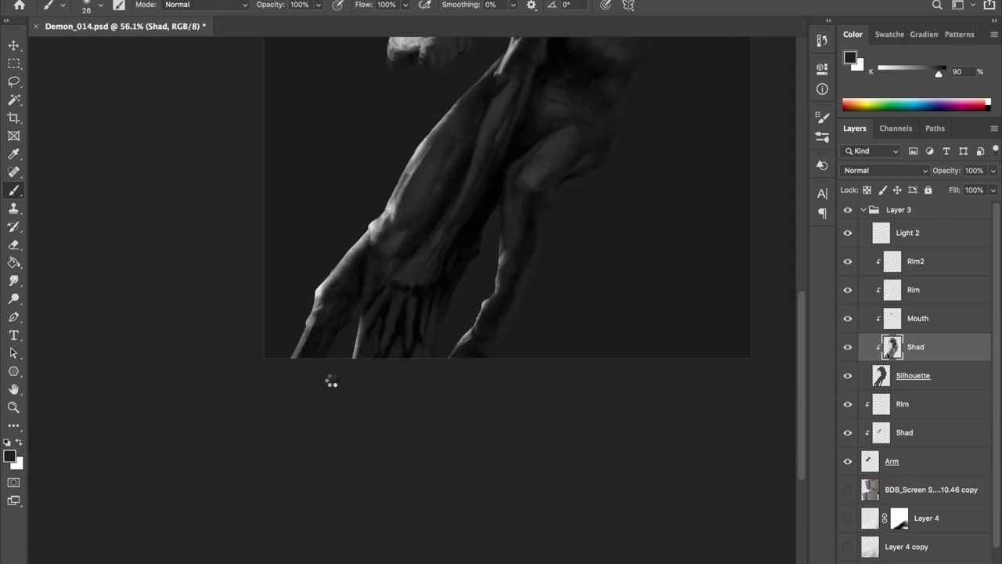
drag(332, 381, 185, 551)
scroll(545, 249, up, 3)
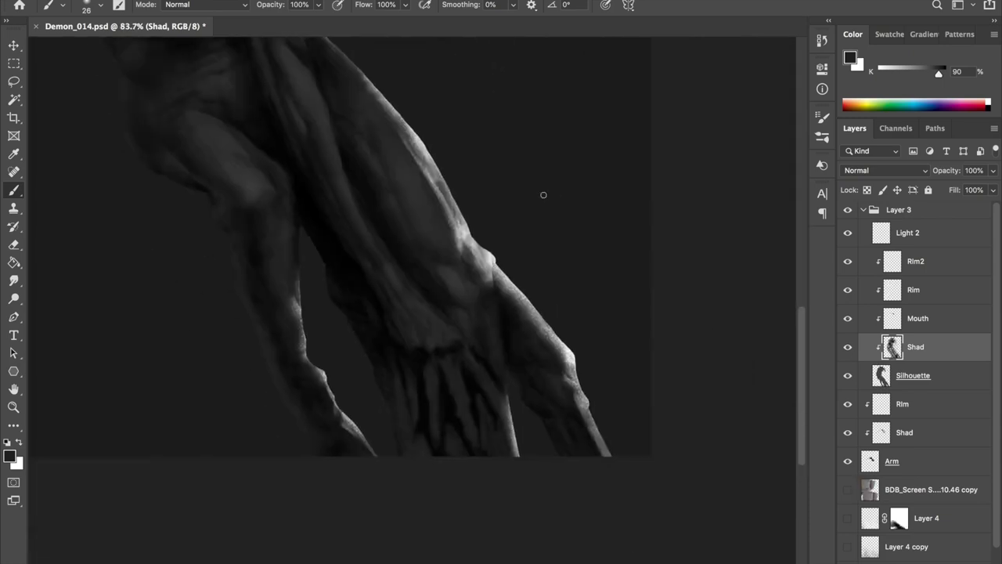
scroll(413, 365, right, 5)
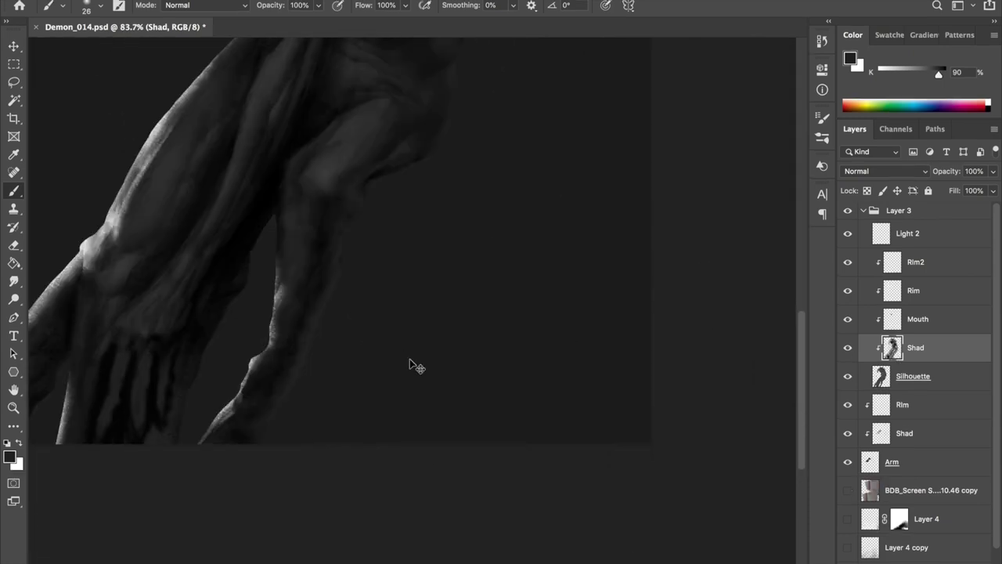
scroll(409, 359, left, 3)
scroll(334, 365, down, 3)
Switch to a smaller eraser at 40% opacity and frame the hip area
key(e)
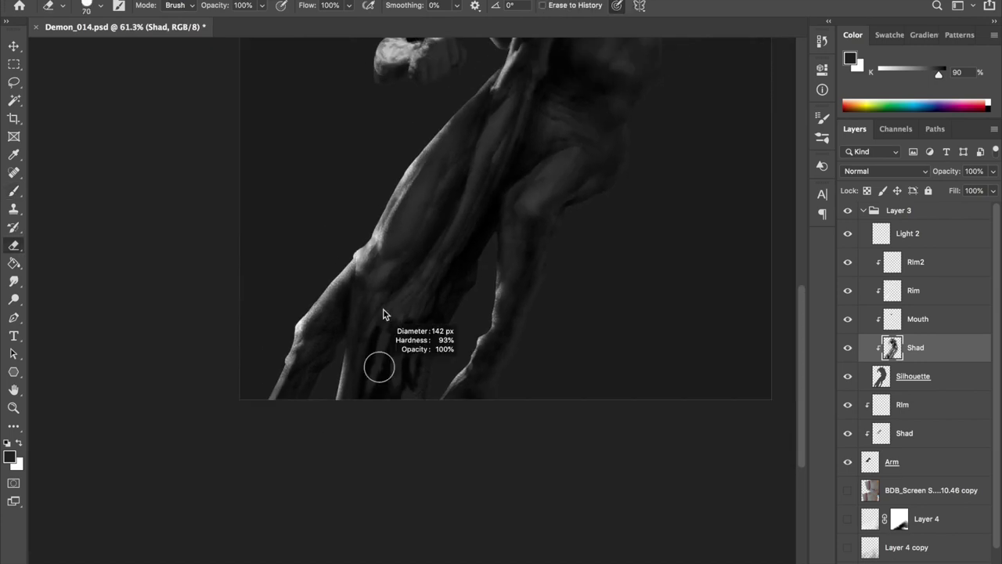
key(bracketleft)
key(bracketleft)
key(4)
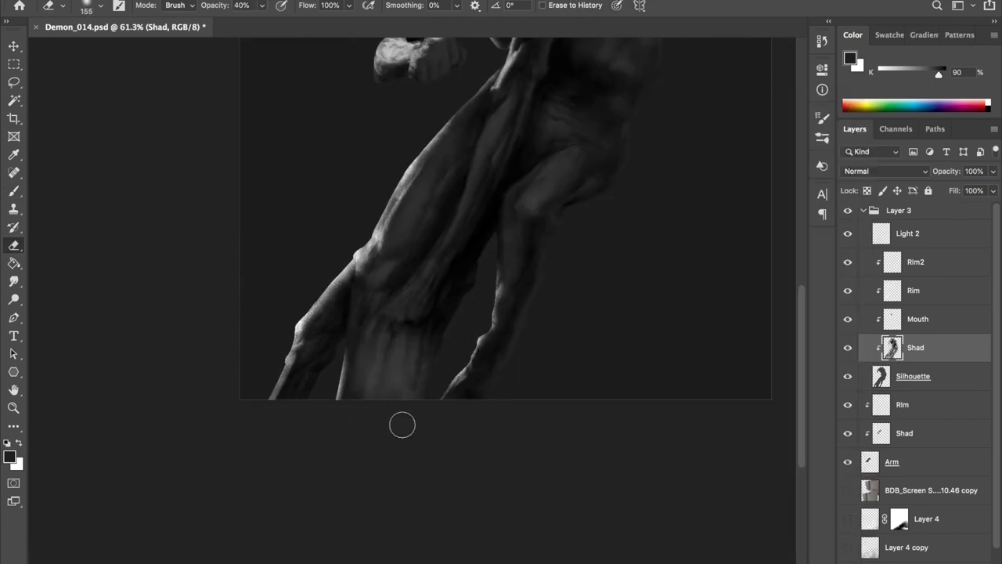
key(ctrl+shift+h)
key(ctrl+0)
scroll(423, 329, up, 1)
scroll(422, 360, up, 1)
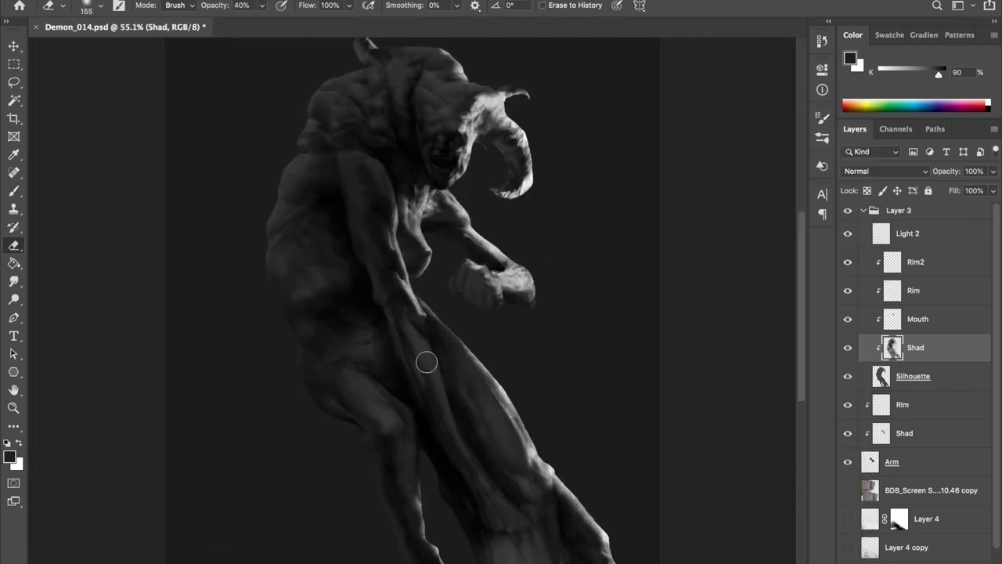
scroll(413, 384, up, 5)
drag(413, 389, 391, 243)
Return to the brush, pick a preset and paint knuckle-like shadows on the lower abdomen
key(b)
right_click(391, 152)
double_click(431, 315)
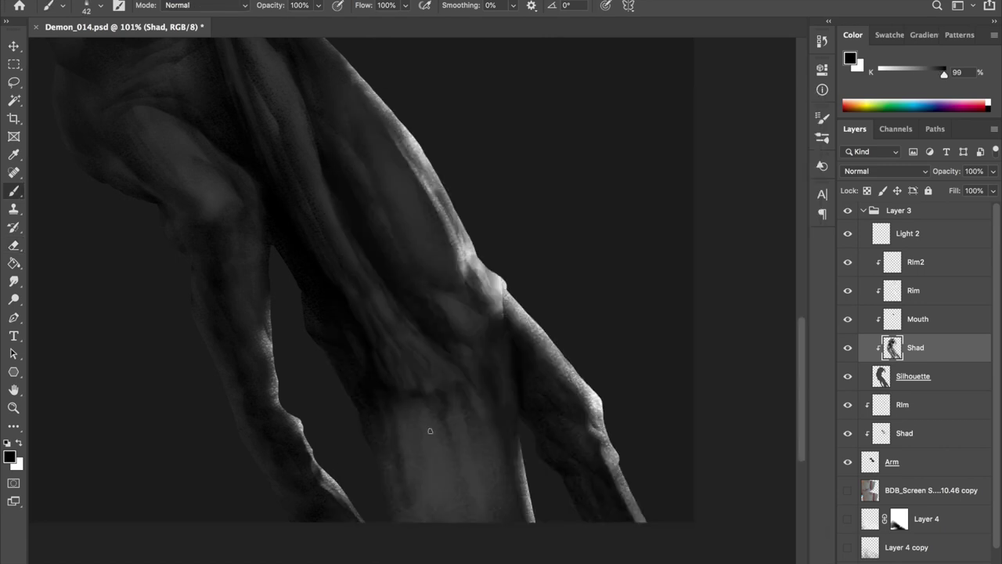
drag(446, 435, 487, 440)
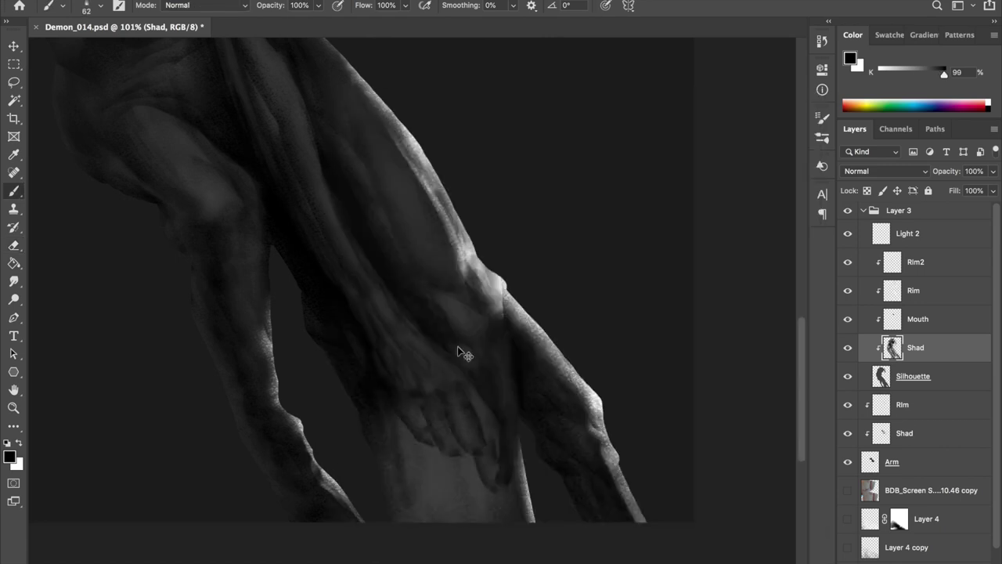
scroll(421, 337, down, 5)
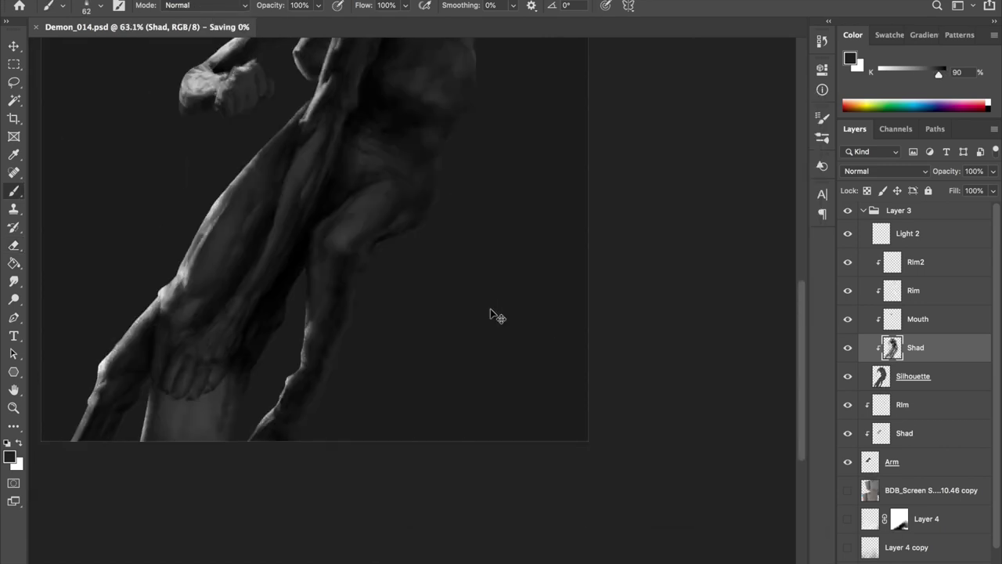
scroll(490, 313, up, 8)
Darken the lower torso's left edge and deepen the shadow beneath the knuckle shapes
alt+click(331, 396)
drag(332, 396, 354, 434)
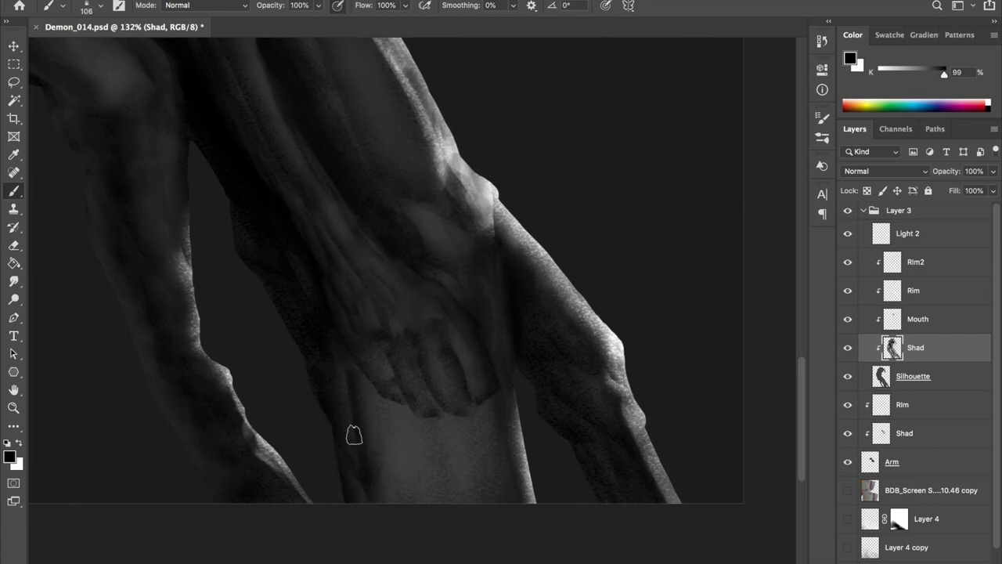
mouse_move(468, 427)
mouse_down()
mouse_move(405, 419)
mouse_move(509, 414)
mouse_up()
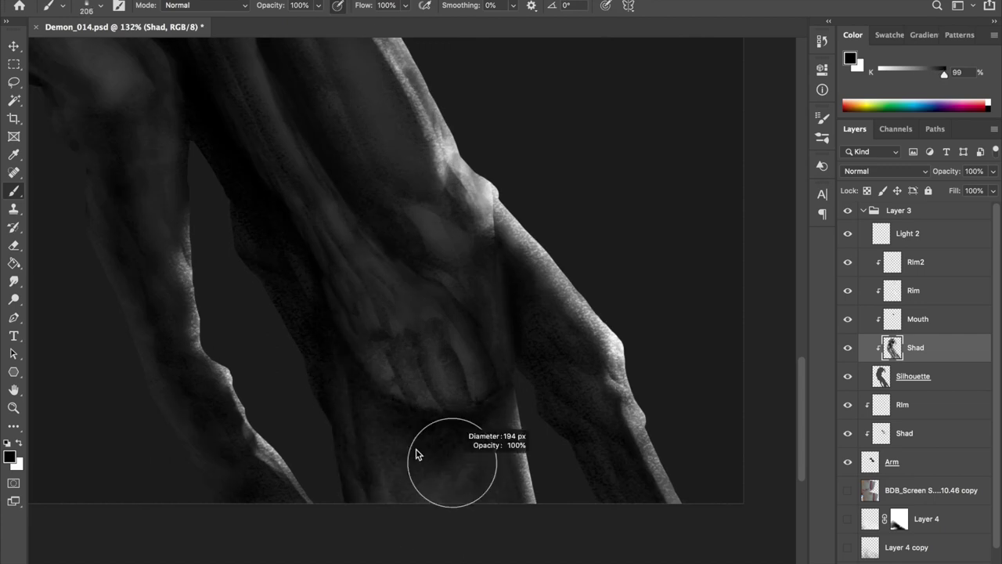
mouse_move(418, 369)
mouse_down()
mouse_move(403, 447)
mouse_move(427, 441)
mouse_up()
Save the document and undo the last shadow stroke
key(super+s)
scroll(461, 200, down, 3)
scroll(460, 200, up, 2)
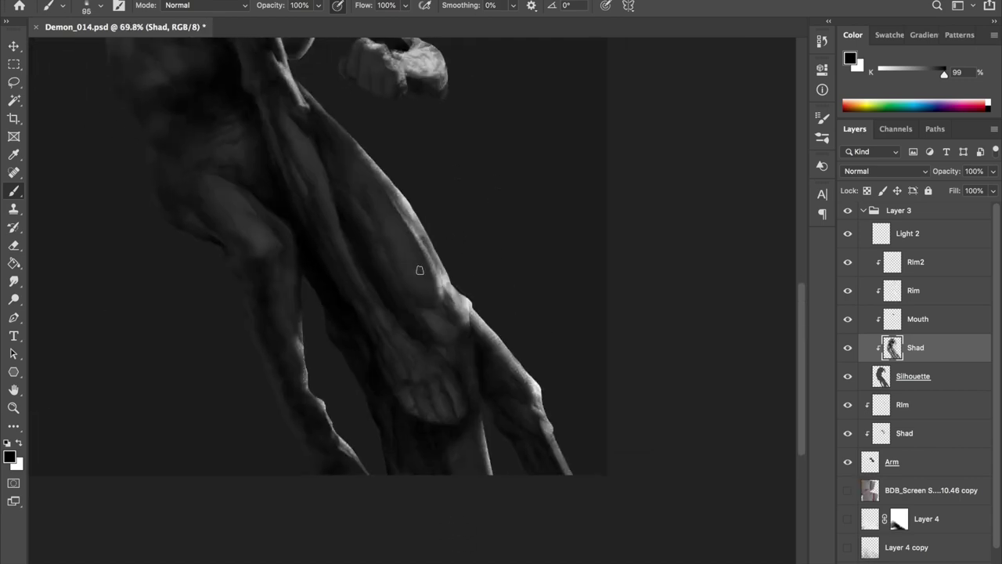
scroll(418, 268, up, 3)
key(super+z)
Enlarge the brush, sample a mid abdomen grey, save, and select the Silhouette layer
mouse_move(546, 180)
mouse_down()
mouse_move(498, 100)
mouse_move(523, 217)
mouse_up()
alt+click(526, 307)
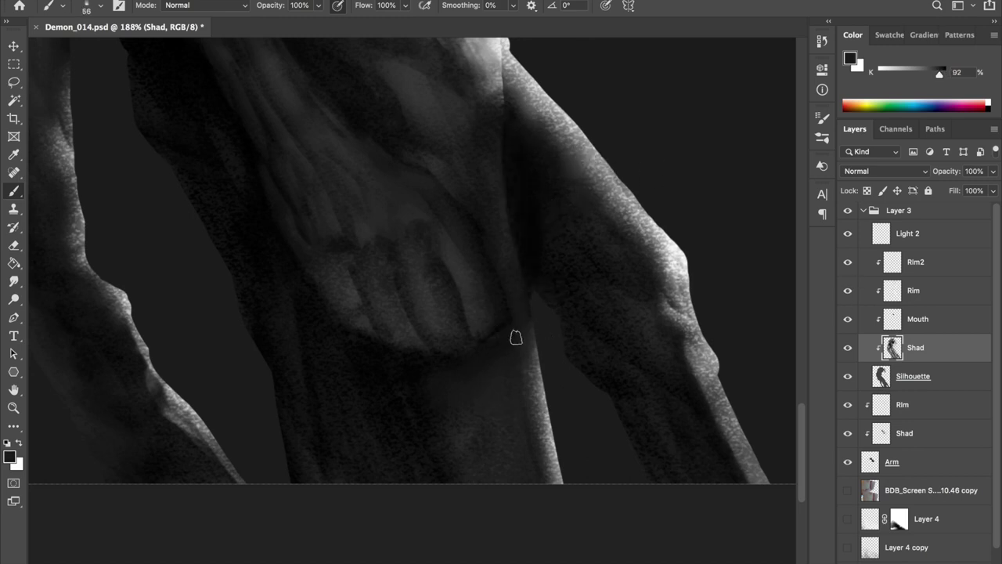
key(super+s)
scroll(407, 177, down, 2)
scroll(407, 177, down, 4)
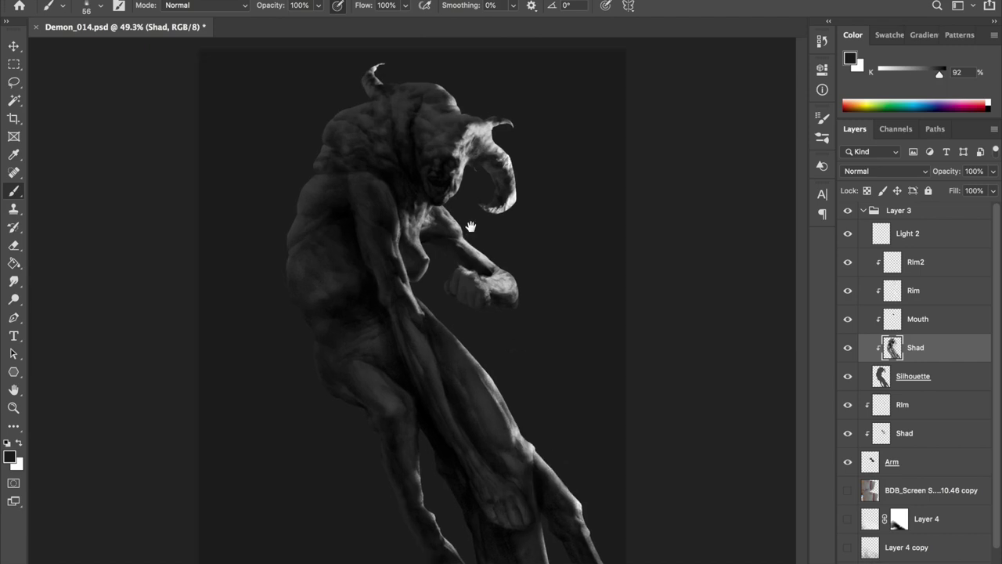
scroll(470, 231, up, 3)
key(alt+bracketleft)
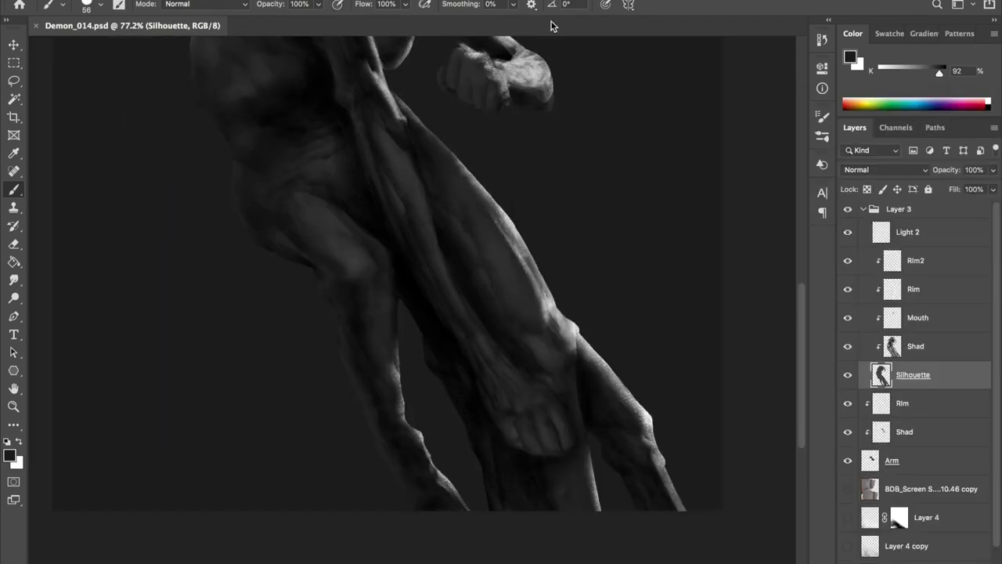
Pick a brush preset and hide the Shad layer to inspect the bare silhouette mirrored
right_click(628, 310)
click(911, 377)
key(Return)
alt+click(847, 375)
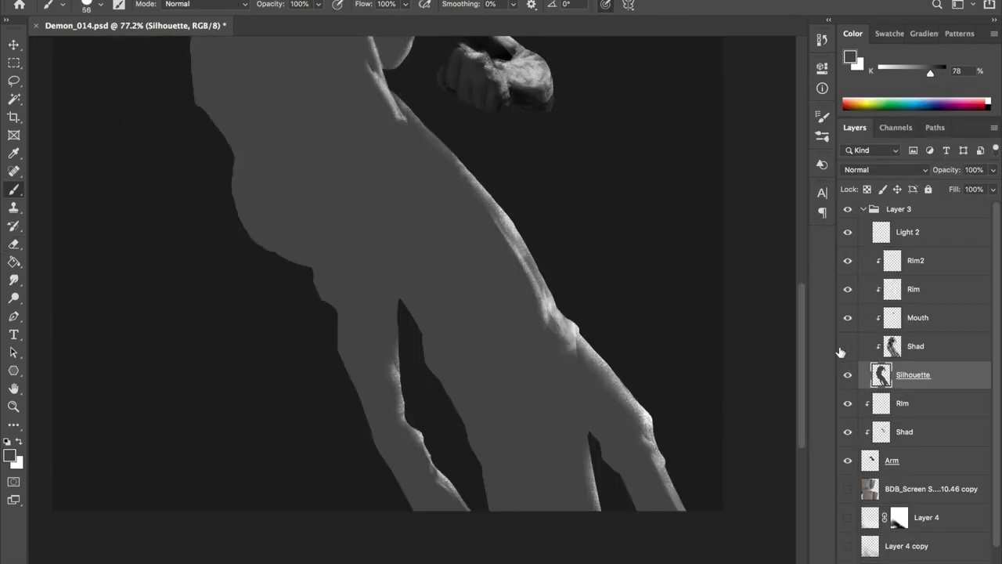
scroll(359, 266, left, 3)
scroll(445, 235, up, 2)
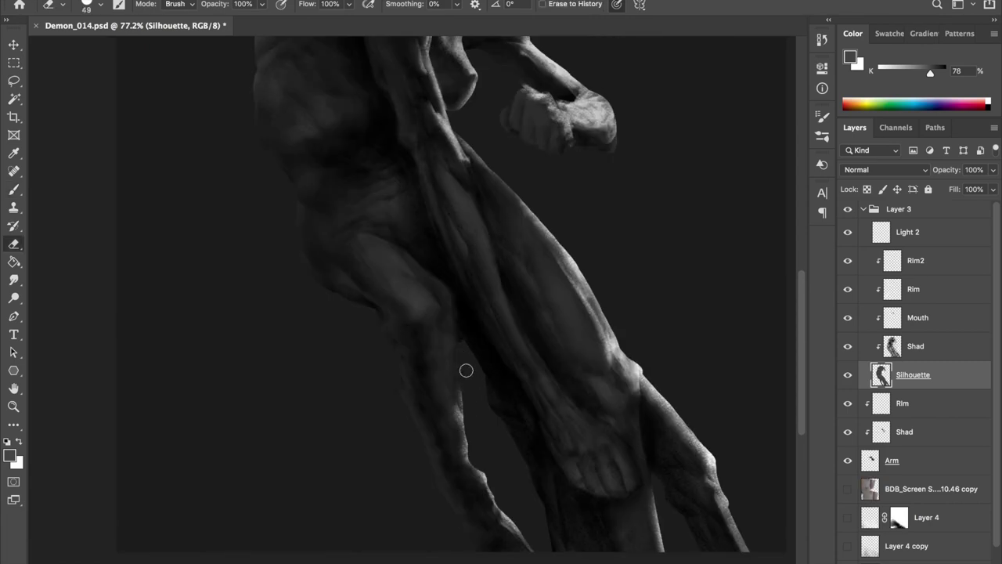
key(ctrl+shift+h)
key(ctrl+shift+h)
key(ctrl+shift+h)
key(ctrl+shift+h)
scroll(436, 263, down, 2)
Erase the dark shading in the gap between the limbs and between the legs, then save
key(e)
mouse_move(422, 267)
mouse_down()
mouse_move(425, 237)
mouse_move(490, 361)
mouse_up()
mouse_move(535, 444)
mouse_down()
mouse_move(548, 465)
mouse_move(544, 405)
mouse_up()
key(ctrl+s)
scroll(549, 382, down, 2)
scroll(454, 44, up, 3)
scroll(429, 256, up, 3)
scroll(476, 316, down, 2)
scroll(476, 317, down, 2)
On the Shad layer, paint leg shadows with a soft brush at 60% opacity, size about 80
key(b)
click(899, 349)
right_click(369, 346)
key(Return)
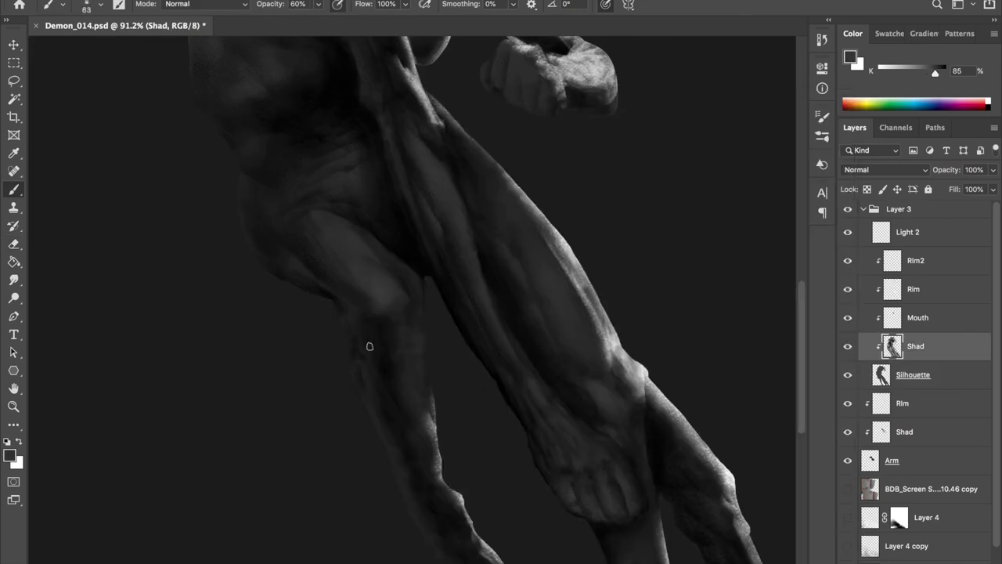
drag(363, 377, 366, 381)
key(h)
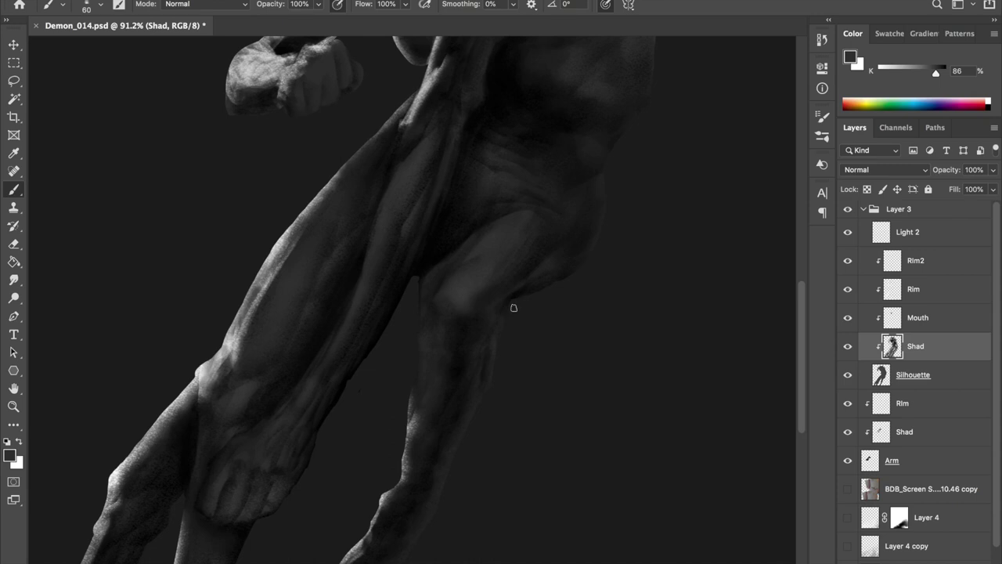
key(h)
drag(380, 402, 383, 401)
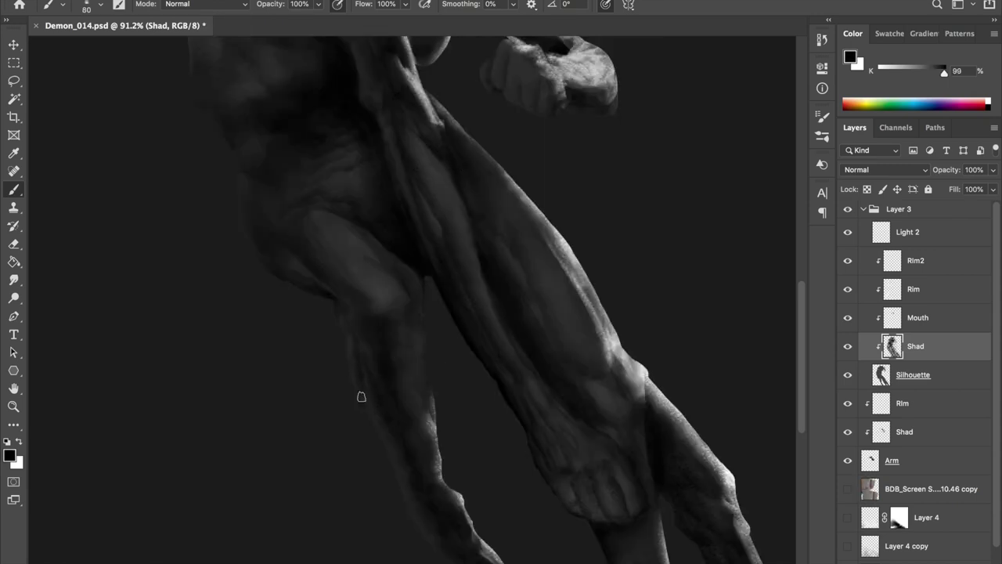
key(h)
key(h)
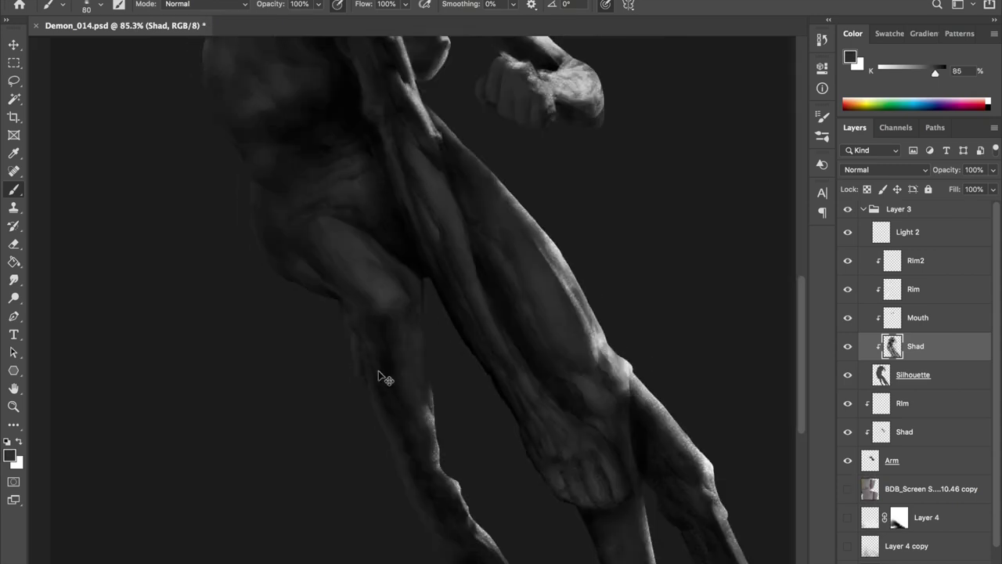
key(h)
key(ctrl+s)
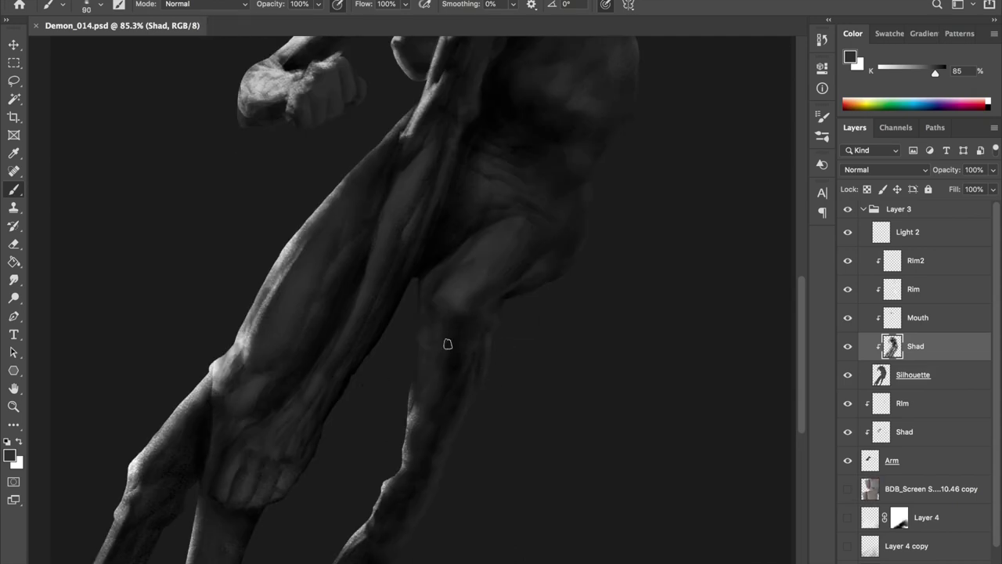
On the Silhouette layer, erase the thin light line beside the lower leg
key(h)
key(h)
key(h)
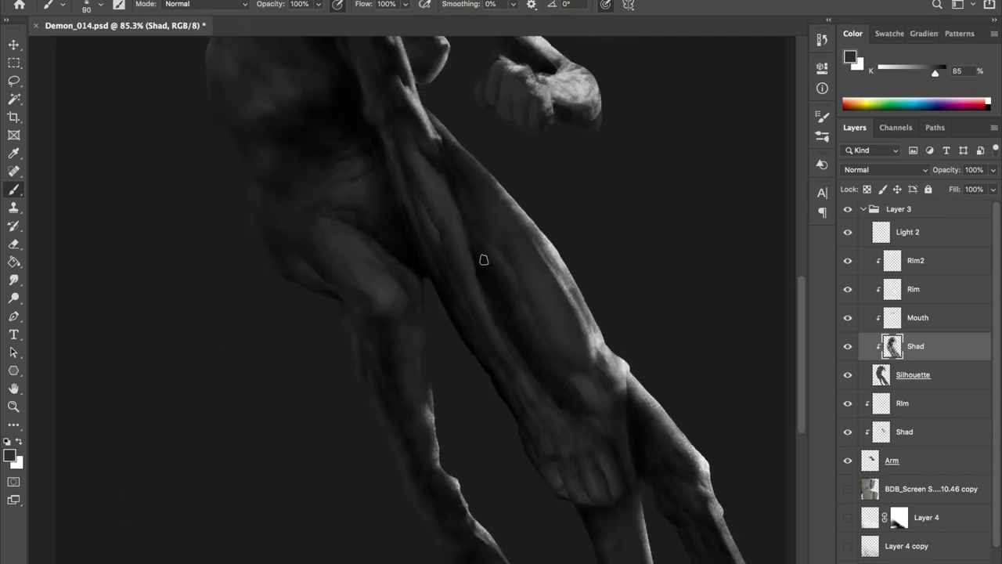
scroll(489, 261, down, 2)
scroll(490, 259, down, 5)
scroll(490, 259, up, 1)
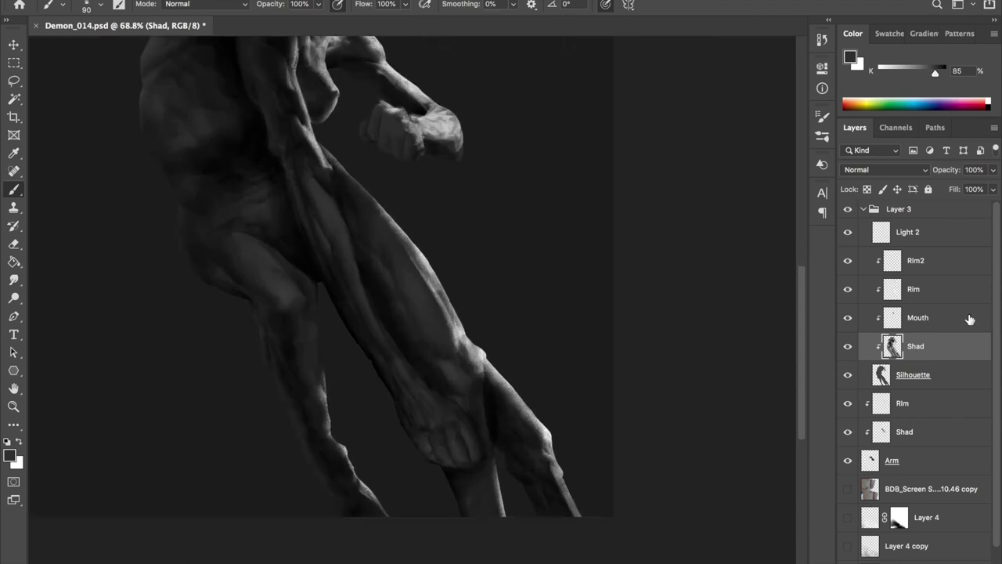
key(alt+bracketleft)
key(e)
right_click(470, 90)
scroll(543, 409, up, 1)
mouse_move(502, 498)
mouse_down()
mouse_move(459, 488)
mouse_move(501, 498)
mouse_up()
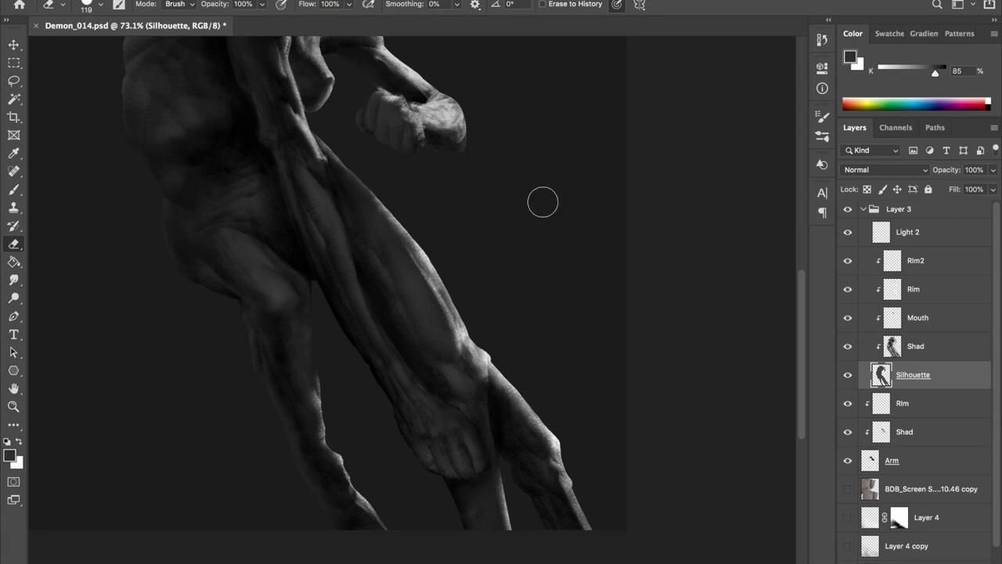
Lasso the area to the right of the calf and remove it from the silhouette
key(l)
mouse_move(580, 337)
mouse_down()
mouse_move(510, 458)
mouse_move(603, 360)
mouse_up()
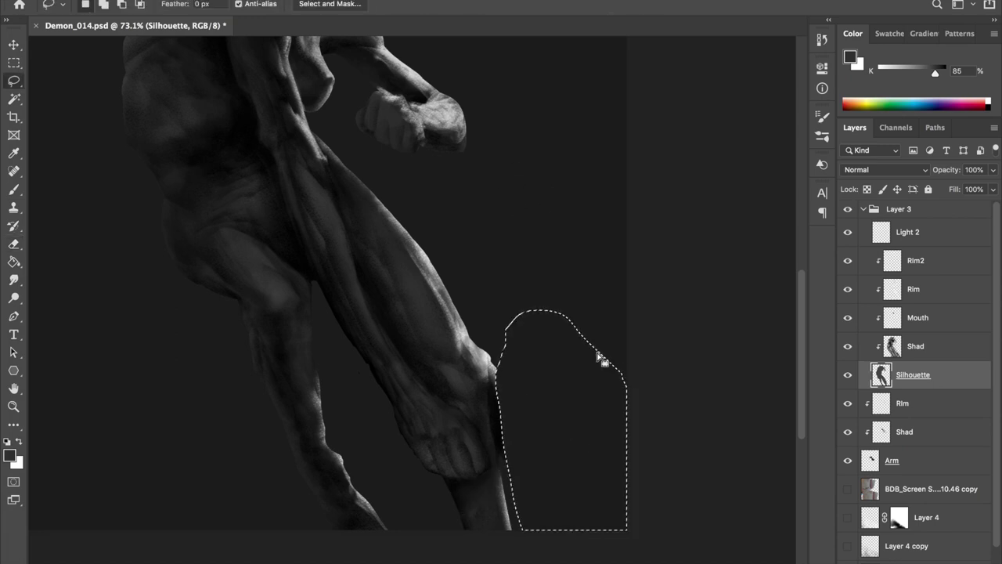
key(ctrl+d)
key(e)
scroll(564, 369, up, 1)
scroll(524, 342, up, 1)
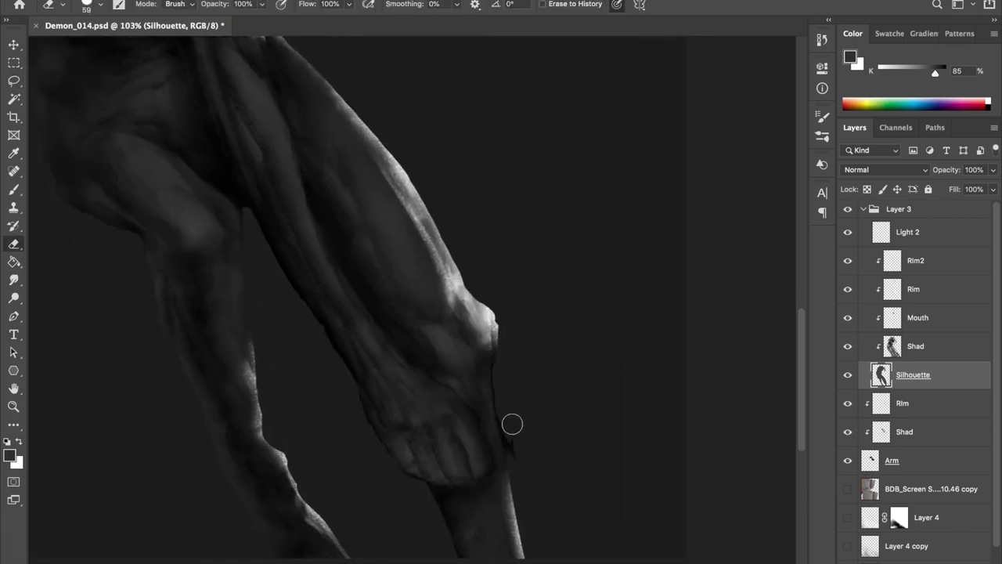
scroll(509, 313, down, 3)
Paint a dark stroke along the front shin's edge to trim it narrower
key(b)
scroll(517, 289, up, 2)
right_click(481, 89)
key(Escape)
drag(469, 360, 507, 438)
scroll(543, 383, left, 5)
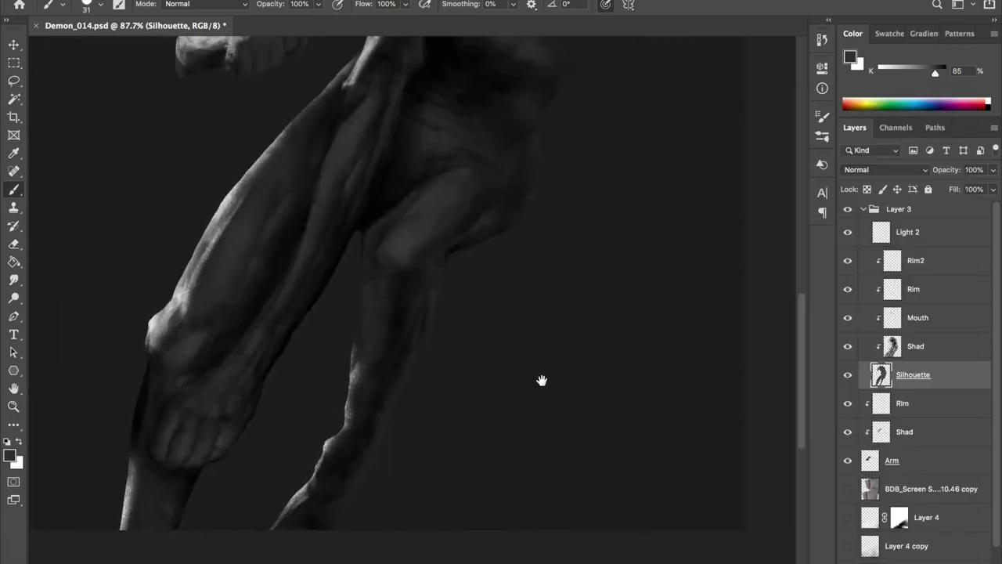
key(e)
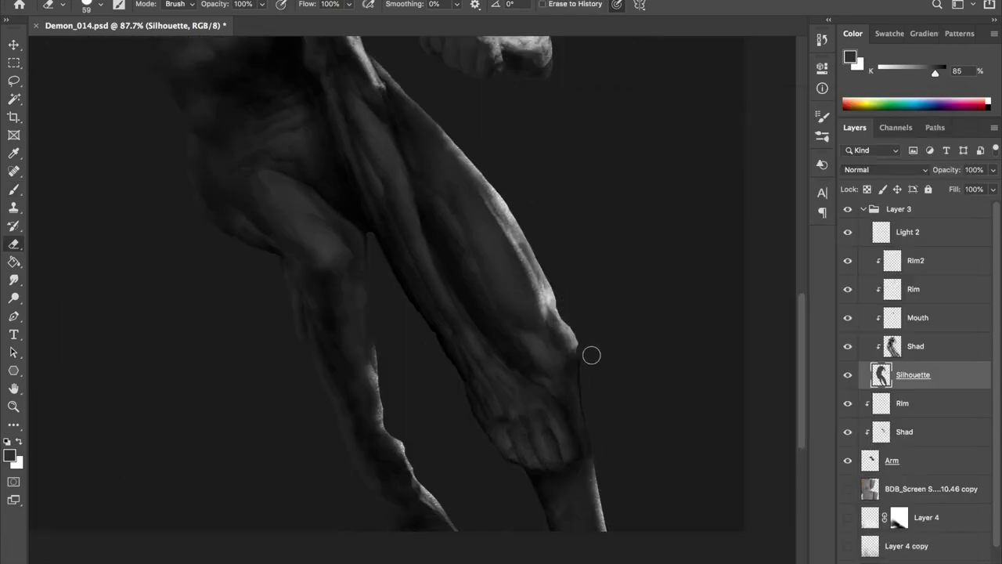
key(b)
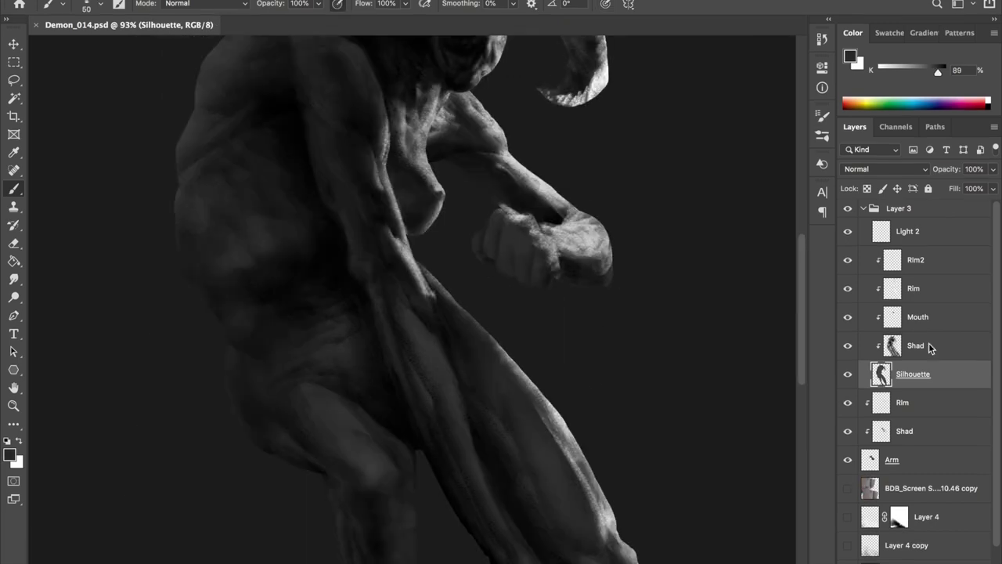
Add a new layer clipped to Shad and sample darker torso greys with a resized brush
click(930, 347)
key(ctrl+shift+alt+n)
scroll(364, 161, up, 2)
alt+click(339, 191)
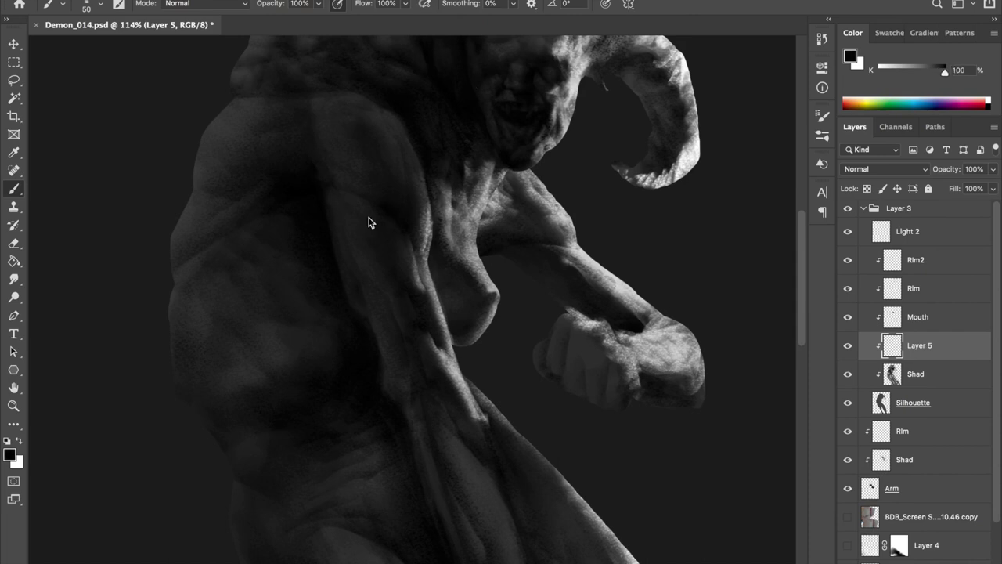
drag(391, 185, 396, 185)
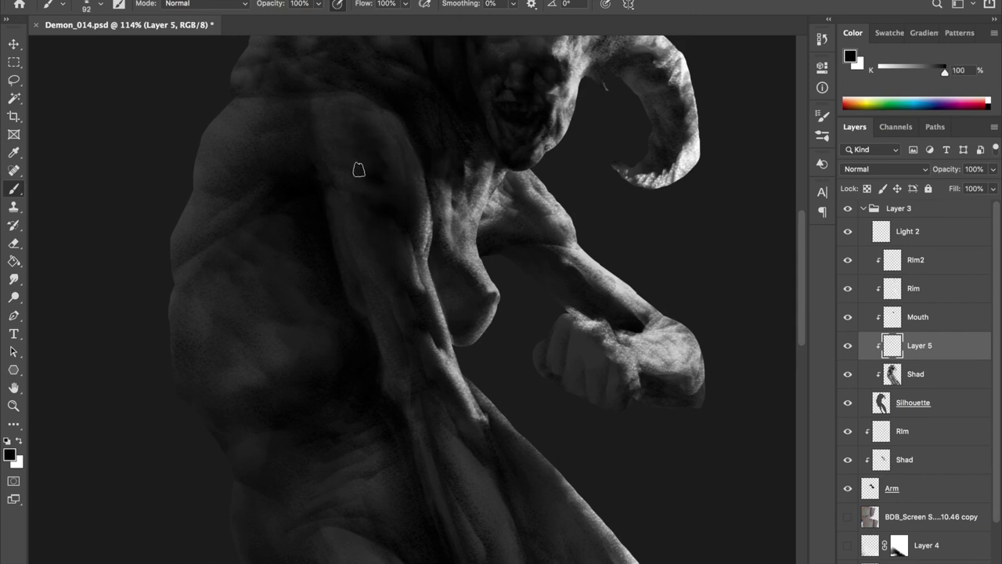
key(ctrl+shift+h)
alt+click(604, 155)
alt+click(592, 220)
Paint shading strokes across the torso muscles, sampling mid greys, and save
scroll(600, 235, down, 3)
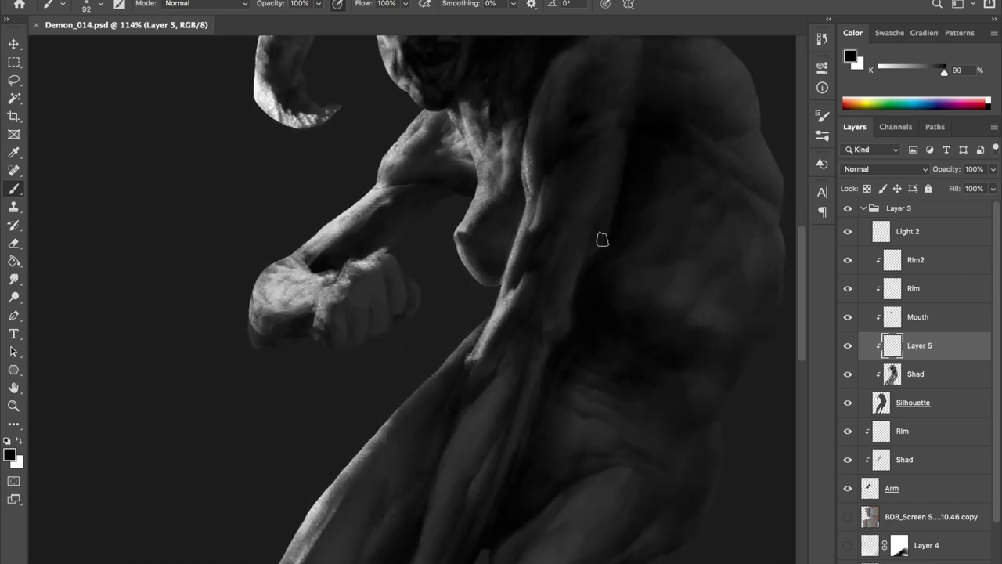
scroll(526, 186, down, 3)
scroll(530, 232, up, 2)
mouse_move(540, 232)
mouse_down()
mouse_move(530, 233)
mouse_move(513, 269)
mouse_up()
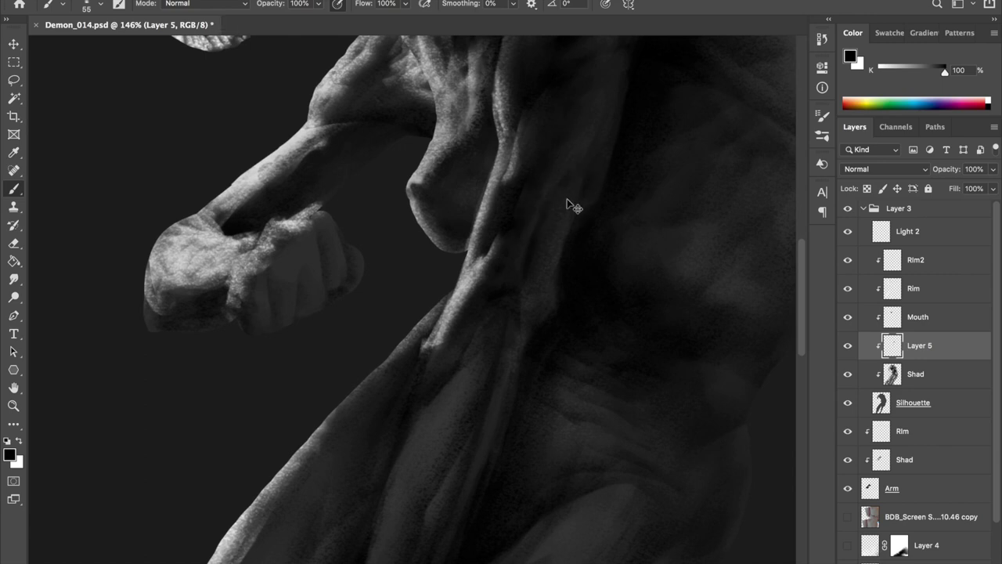
scroll(568, 192, down, 5)
scroll(562, 193, up, 4)
alt+click(513, 280)
scroll(512, 280, down, 5)
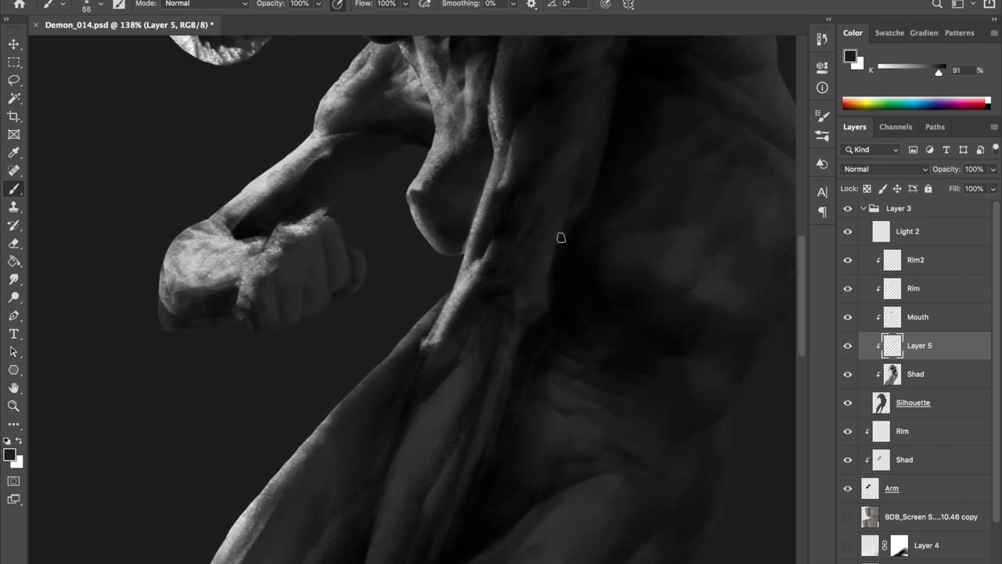
scroll(540, 133, up, 3)
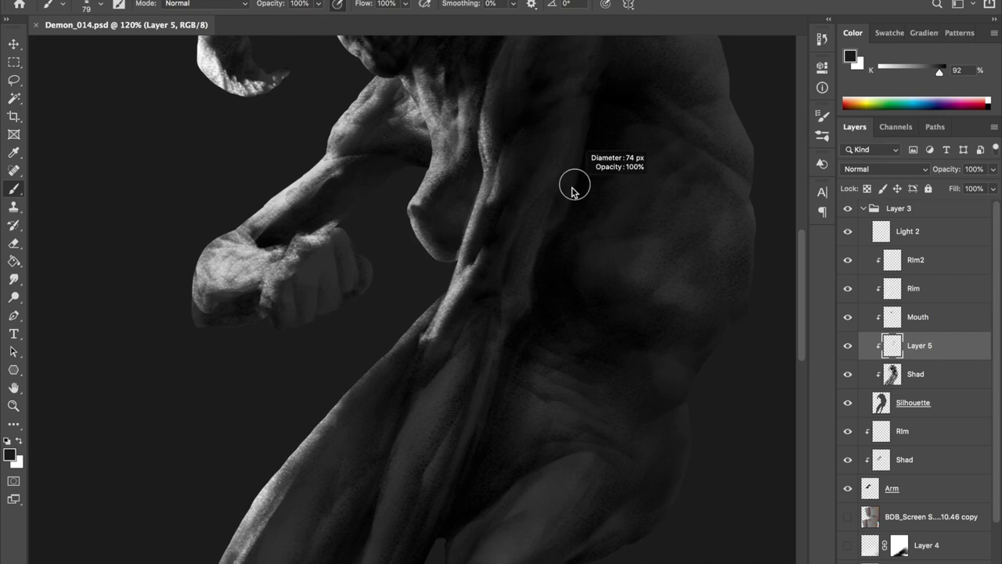
alt+click(526, 163)
key(ctrl+s)
Paint a soft shading stroke along the torso's side, sampling greys from the flank and hip
scroll(548, 134, down, 4)
key(h)
scroll(398, 316, up, 4)
key(bracketleft)
drag(349, 274, 344, 223)
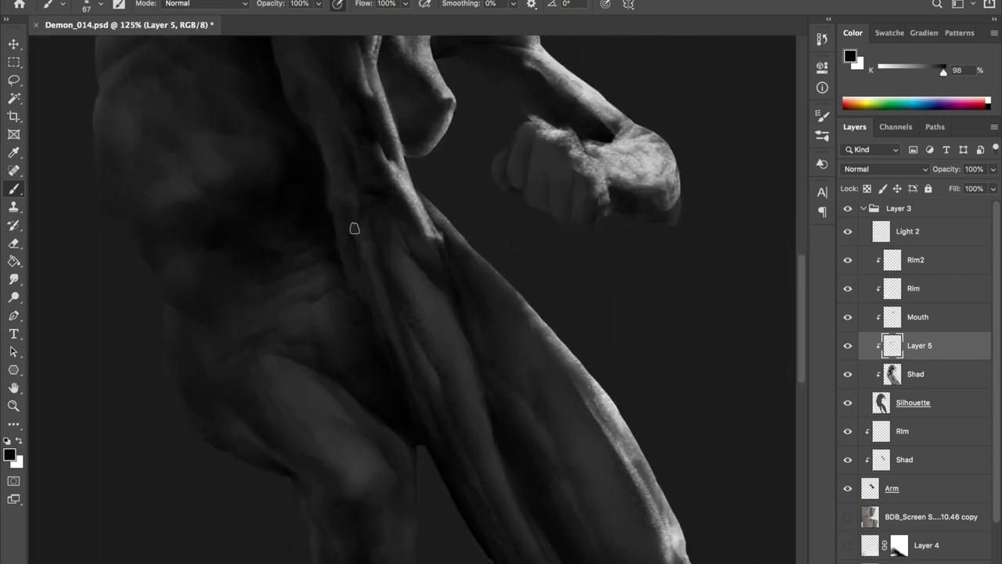
alt+click(421, 278)
alt+click(413, 206)
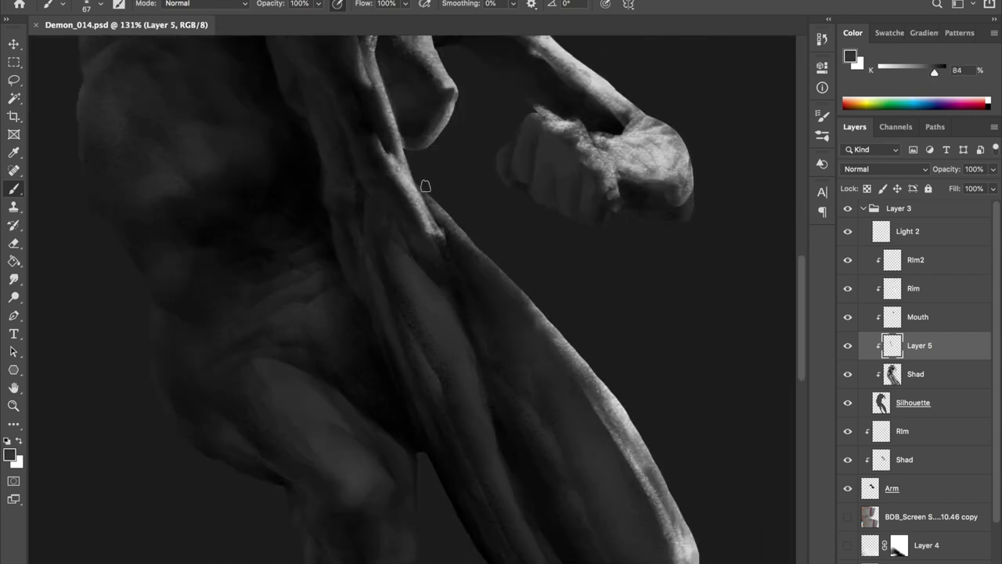
scroll(384, 196, up, 2)
alt+click(380, 205)
alt+click(360, 235)
Sample darker greys and near-black for the deepest torso shadows, then pick light grey on Rim2
scroll(360, 235, down, 3)
scroll(392, 163, up, 2)
scroll(447, 140, up, 1)
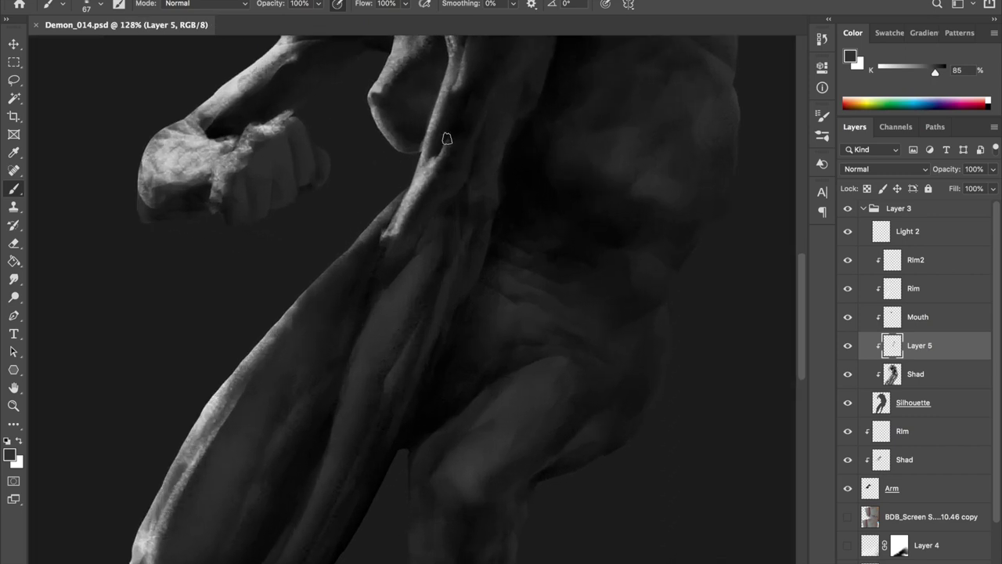
key(ctrl+shift+h)
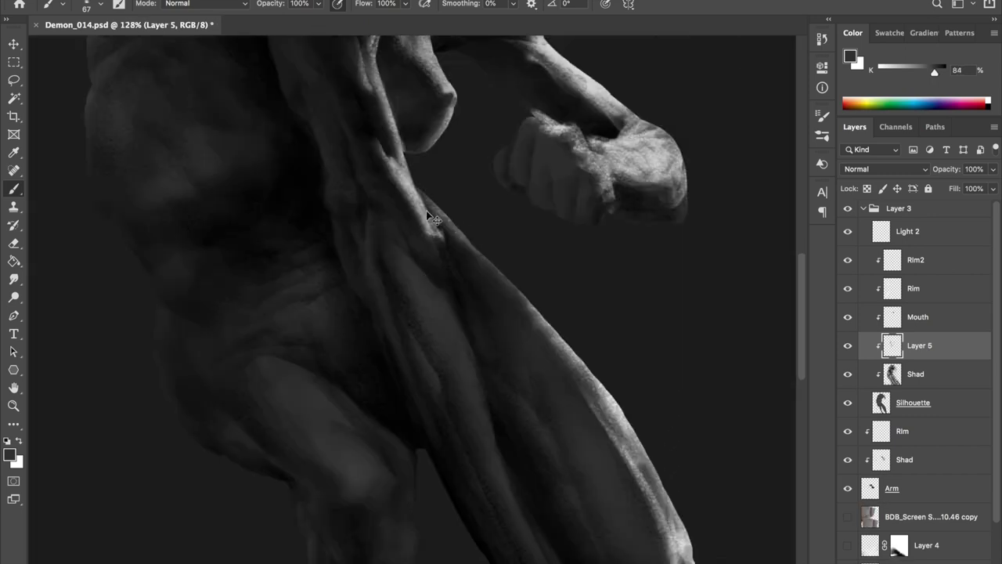
scroll(429, 217, down, 1)
alt+click(370, 243)
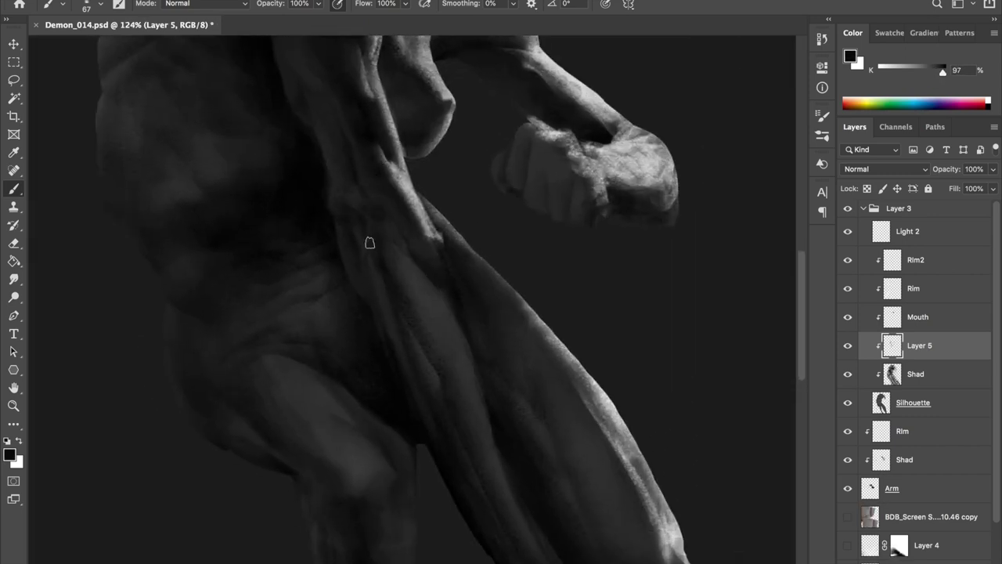
alt+click(413, 141)
scroll(397, 252, up, 3)
scroll(406, 260, left, 1)
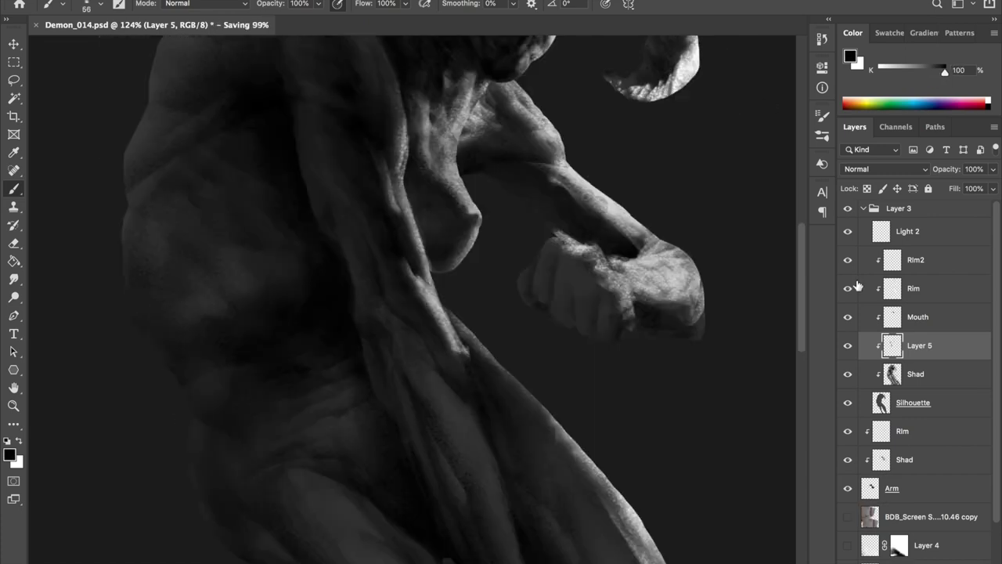
key(alt+bracketright)
key(alt+bracketright)
key(alt+bracketright)
alt+click(373, 153)
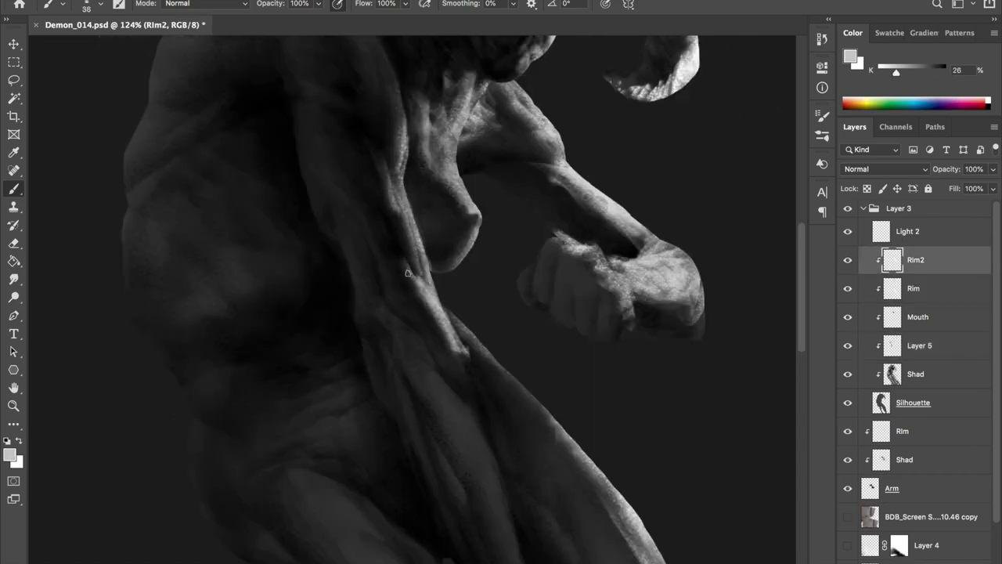
Toggle Rim2 to compare, then paint a brighter light-grey rim stroke along the torso edge
key(h)
key(h)
click(848, 261)
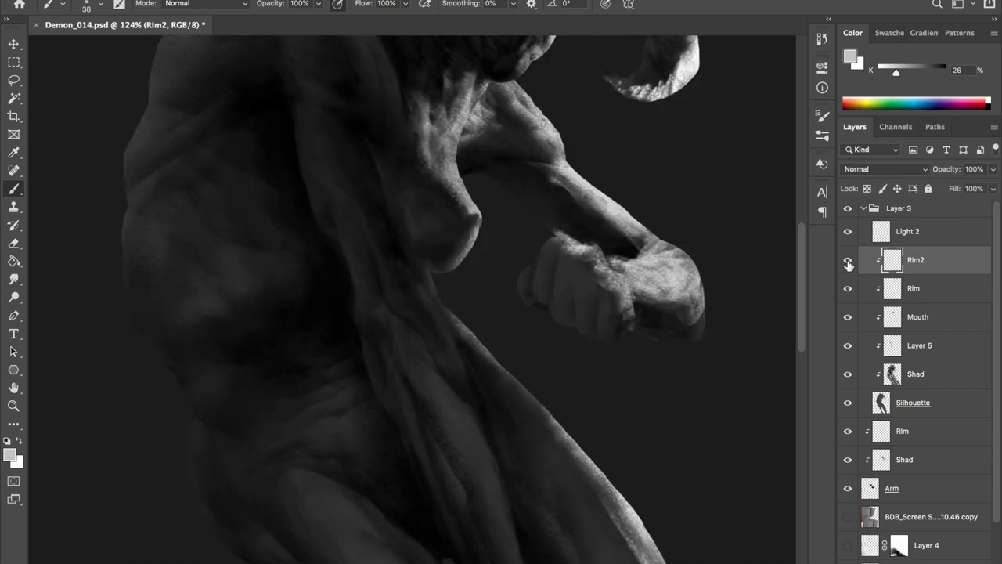
key(e)
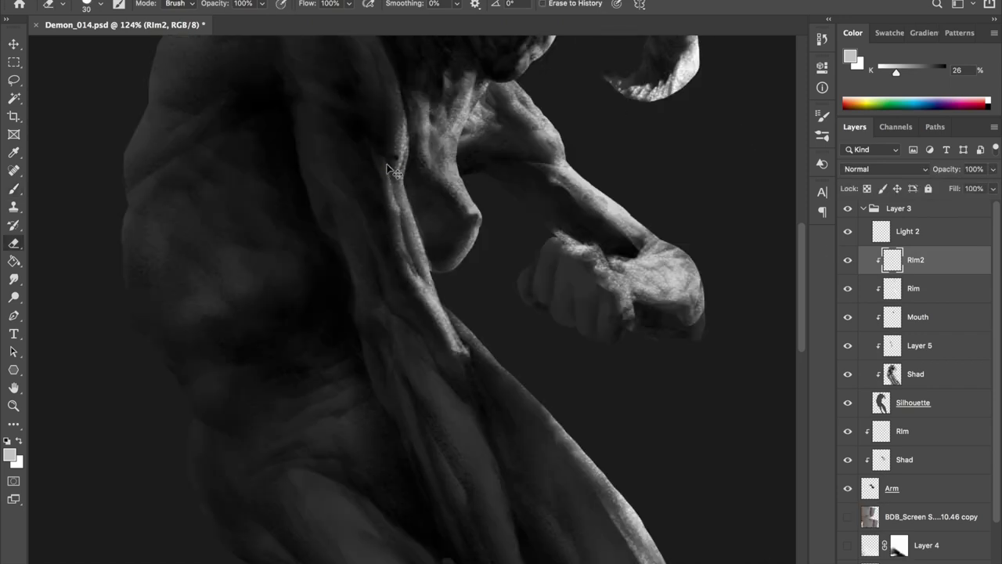
key(h)
key(h)
key(ctrl+s)
key(h)
key(h)
key(h)
key(b)
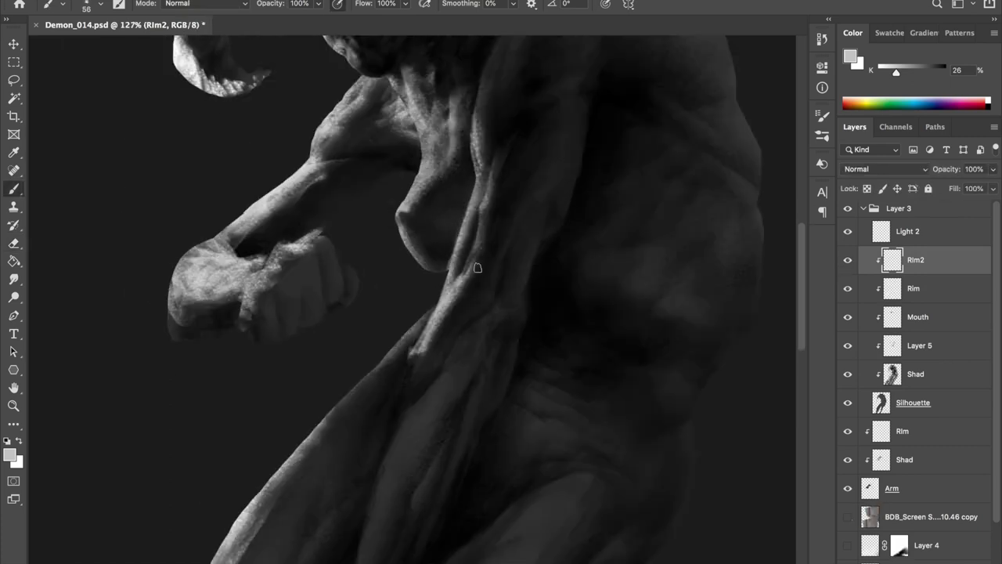
key(h)
drag(411, 278, 407, 188)
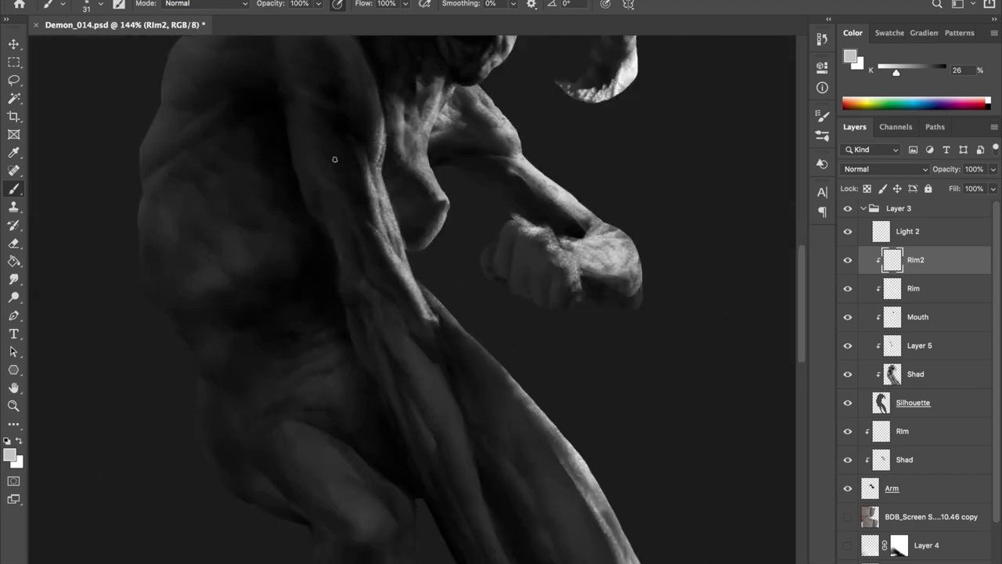
Merge Layer 5's torso shading down into the Shad layer
click(843, 349)
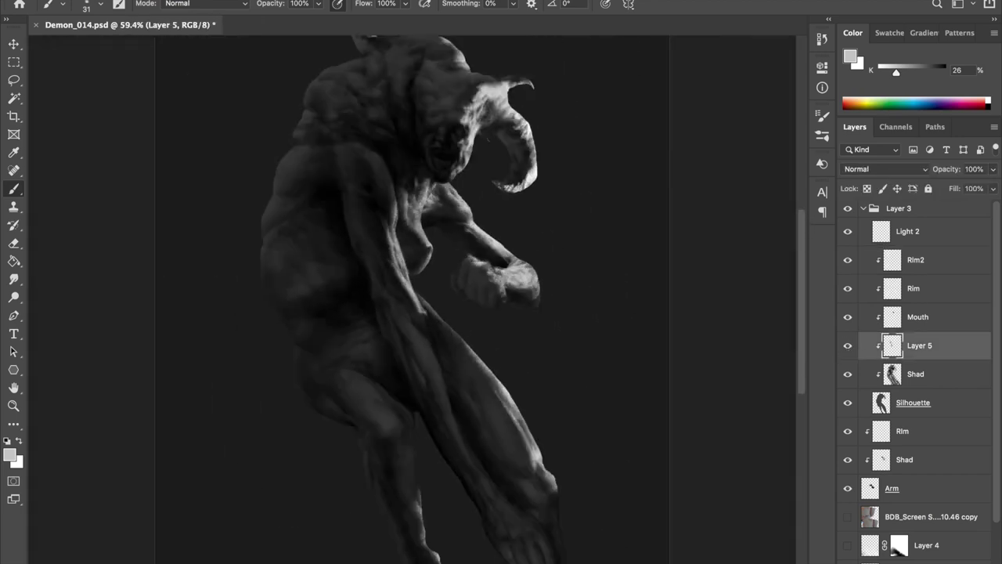
key(ctrl+e)
scroll(419, 192, up, 3)
Enlarge the brush and paint black shading over the demon's hip, mirroring the canvas to check
drag(419, 192, 419, 286)
key(d)
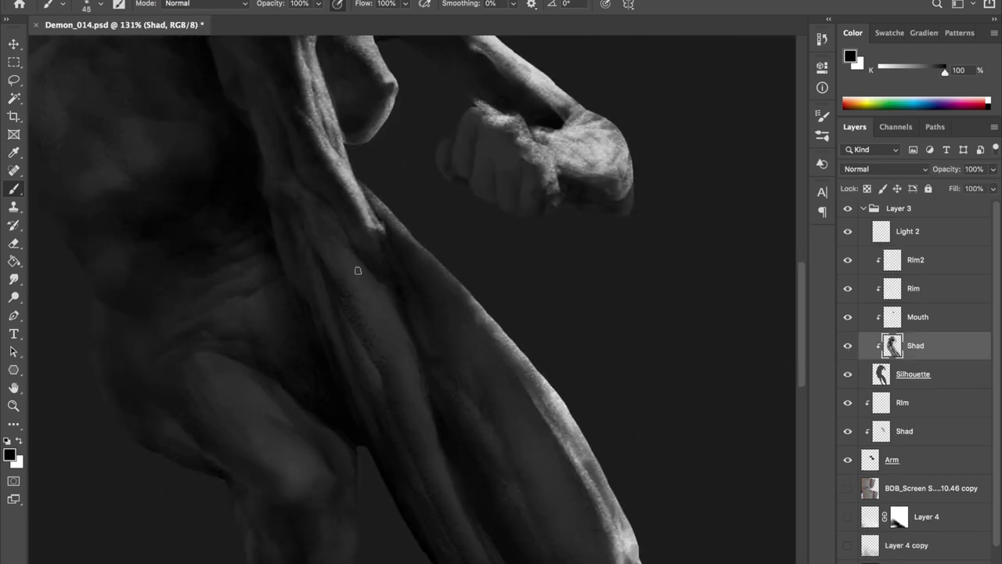
scroll(374, 313, down, 3)
scroll(345, 329, right, 5)
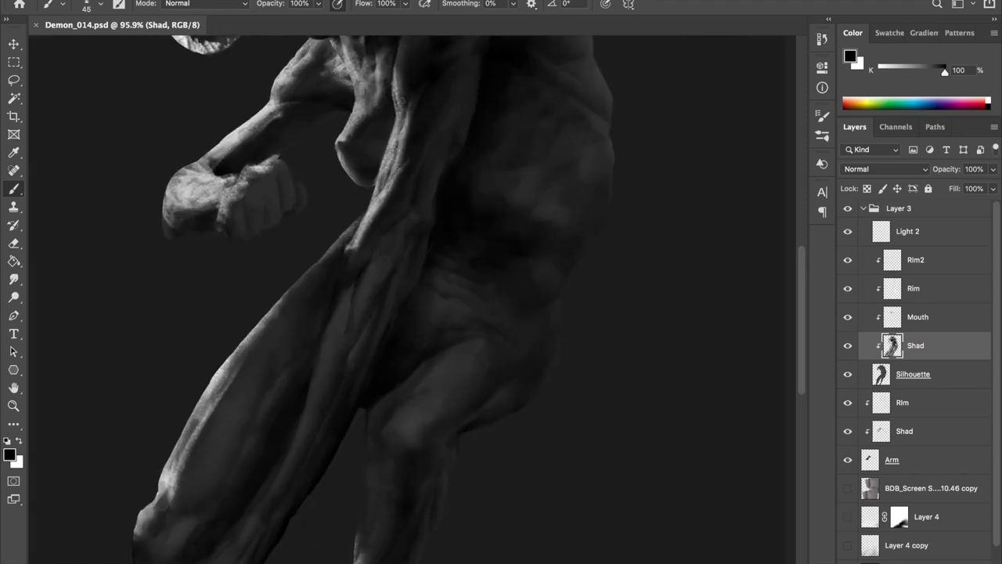
scroll(321, 341, up, 1)
key(h)
scroll(327, 350, down, 2)
scroll(380, 259, up, 3)
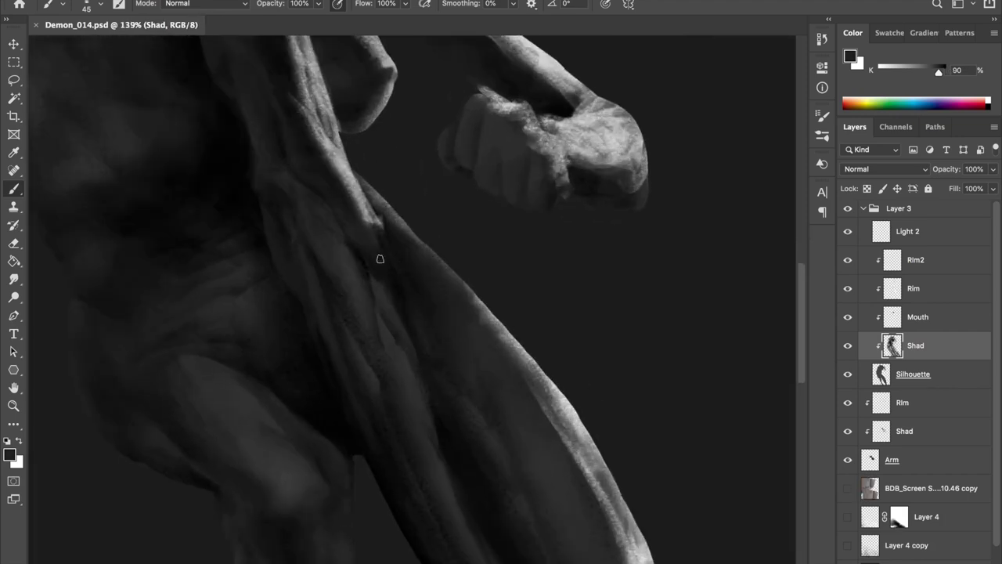
scroll(397, 296, down, 2)
scroll(371, 284, up, 2)
Compare the hip shading in mirrored and normal views, and save the painting with Ctrl+S
key(h)
scroll(371, 284, down, 2)
key(ctrl+s)
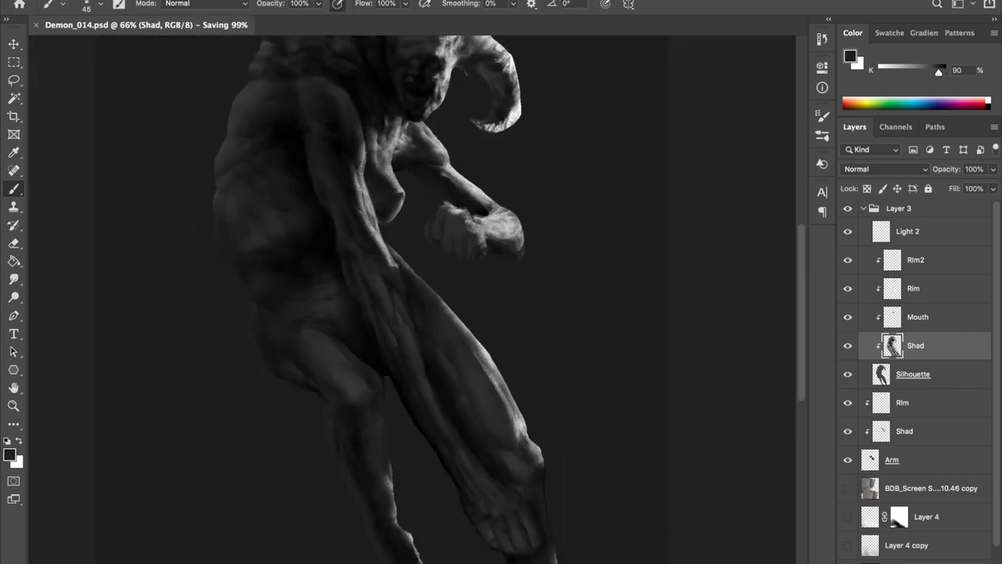
key(h)
scroll(356, 186, up, 2)
scroll(392, 282, up, 1)
key(ctrl+s)
Shade the inner upper thigh in a slightly lighter dark grey, then black
alt+click(296, 235)
key(h)
scroll(360, 362, down, 3)
key(h)
scroll(344, 274, up, 2)
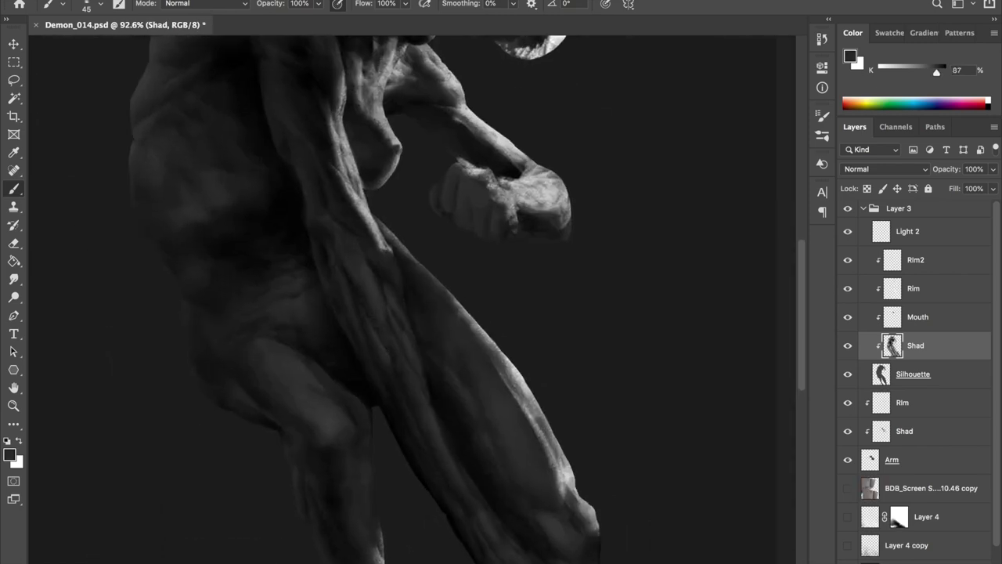
scroll(337, 235, up, 1)
key(d)
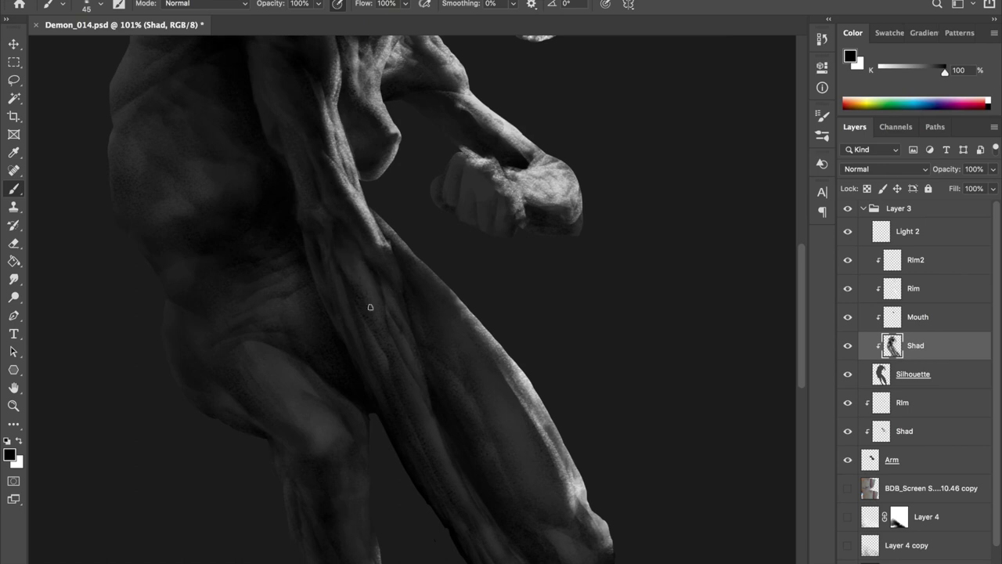
scroll(356, 234, down, 3)
key(h)
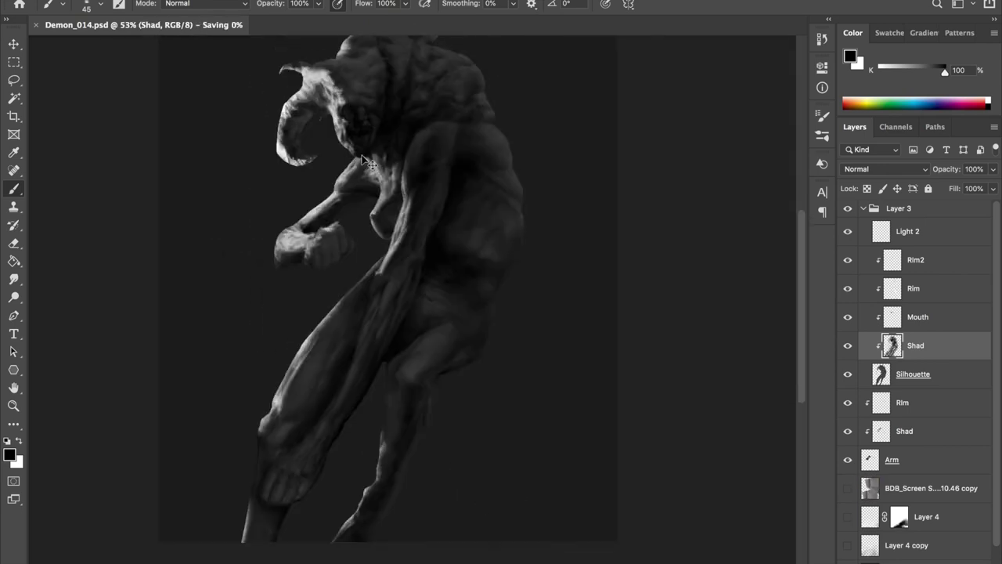
key(h)
scroll(378, 192, up, 3)
drag(378, 192, 386, 247)
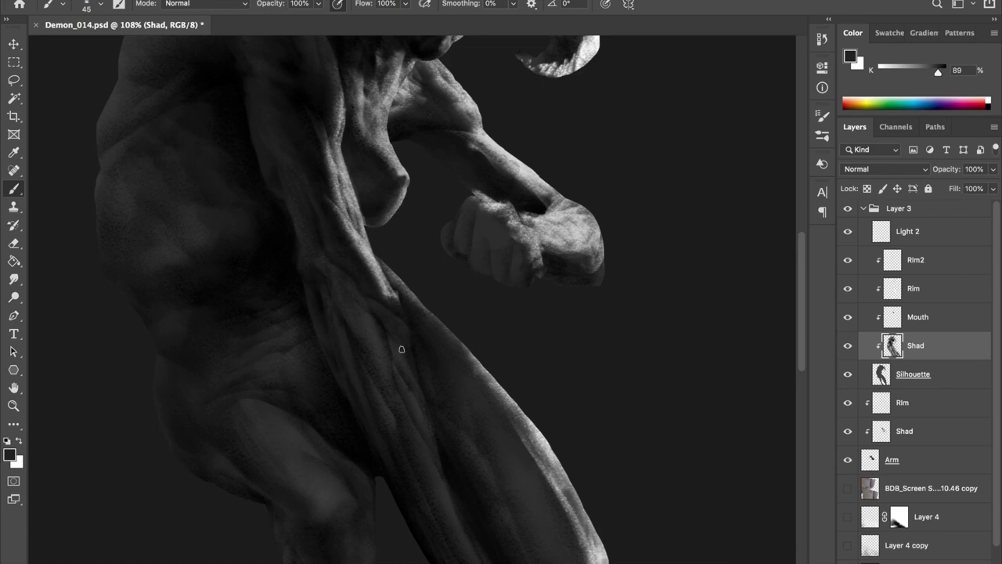
Judge the hip and thigh shading in the mirrored view and keep refining the strokes
key(h)
scroll(445, 117, up, 1)
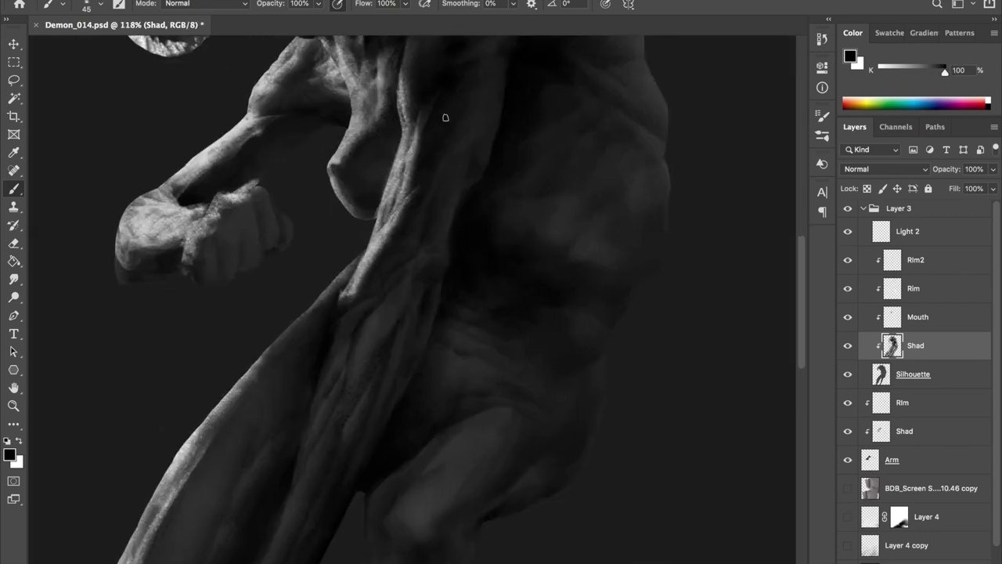
key(h)
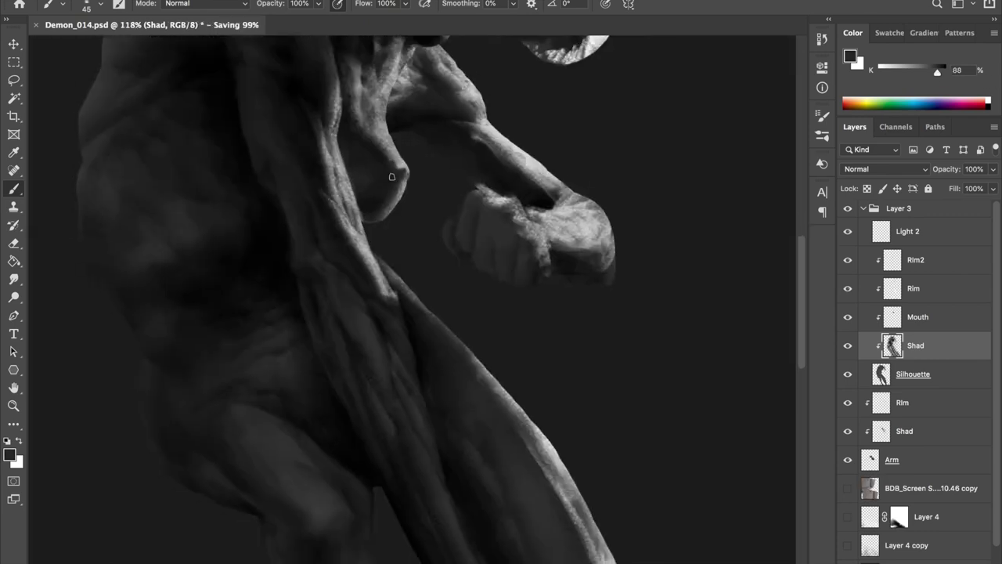
scroll(337, 274, down, 3)
scroll(357, 119, up, 3)
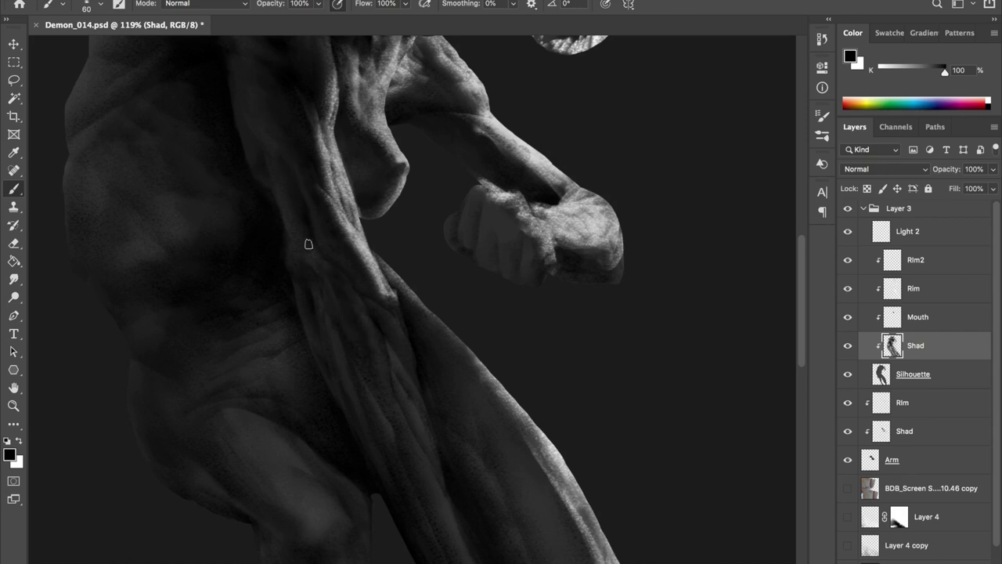
scroll(324, 186, down, 2)
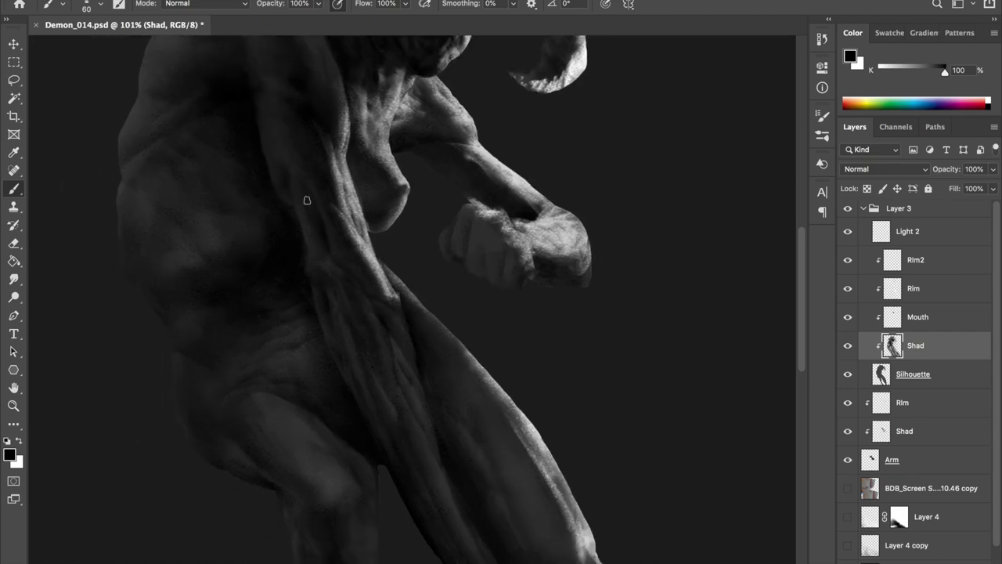
scroll(324, 274, down, 2)
scroll(353, 188, down, 2)
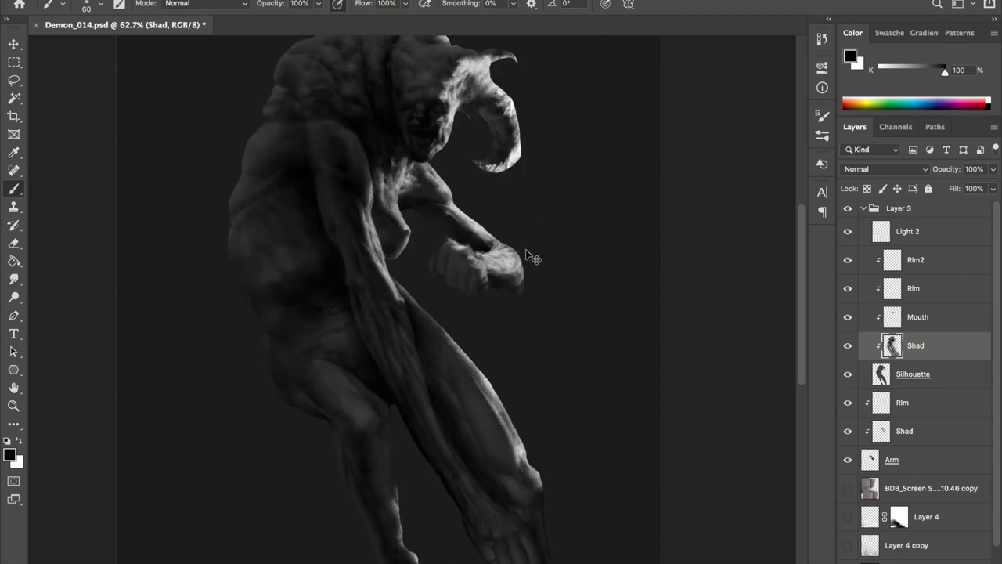
Sample a mid-grey from the torso and darken the shoulder and upper arm shadow
key(h)
key(h)
scroll(407, 313, up, 4)
scroll(423, 258, up, 6)
alt+click(309, 239)
scroll(331, 268, down, 3)
scroll(335, 268, down, 2)
scroll(425, 290, down, 2)
key(h)
key(h)
scroll(399, 227, up, 4)
drag(325, 240, 336, 306)
Shade the back in a darker sampled grey, checking it in the mirrored view
alt+click(322, 55)
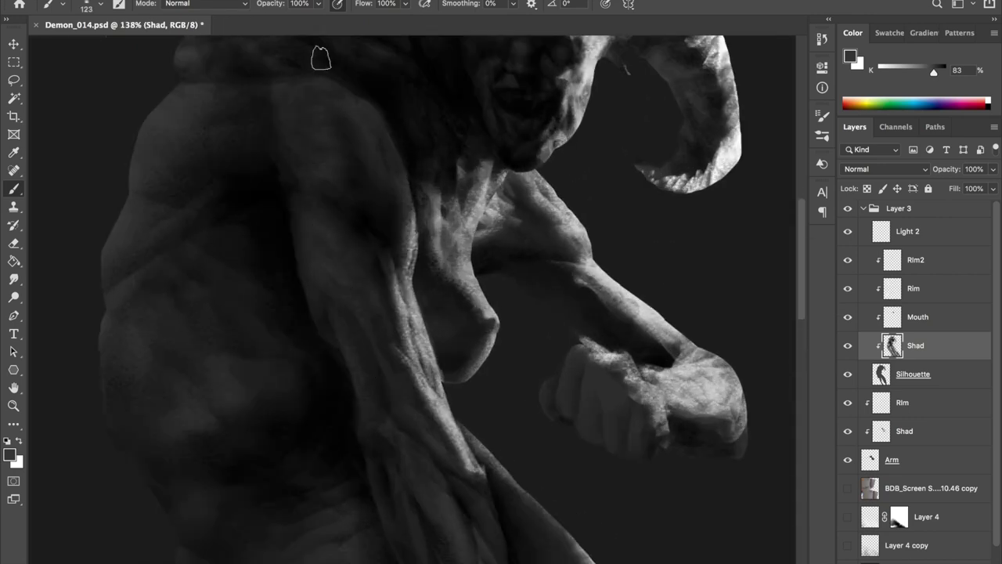
scroll(319, 236, down, 5)
scroll(566, 90, up, 6)
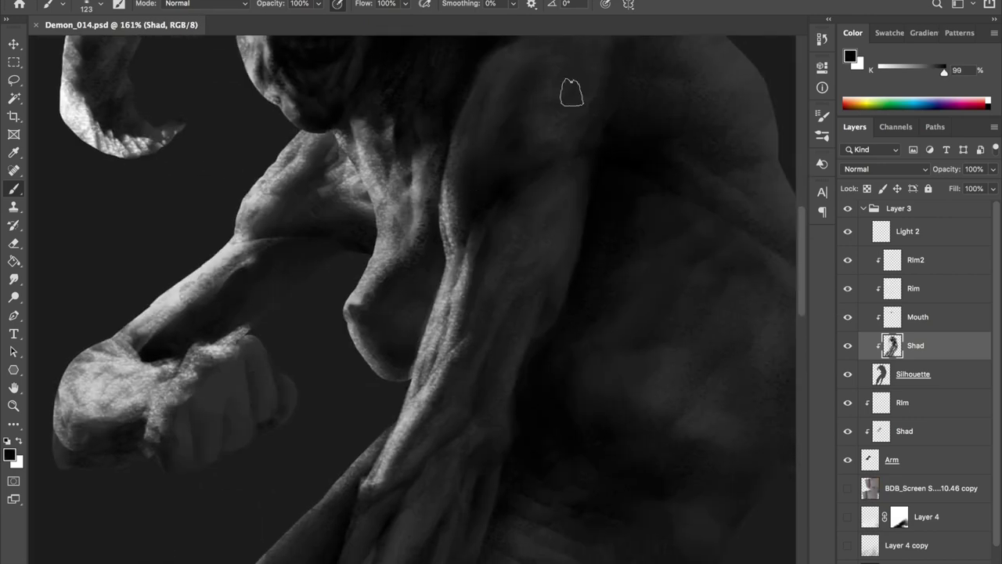
scroll(474, 273, down, 2)
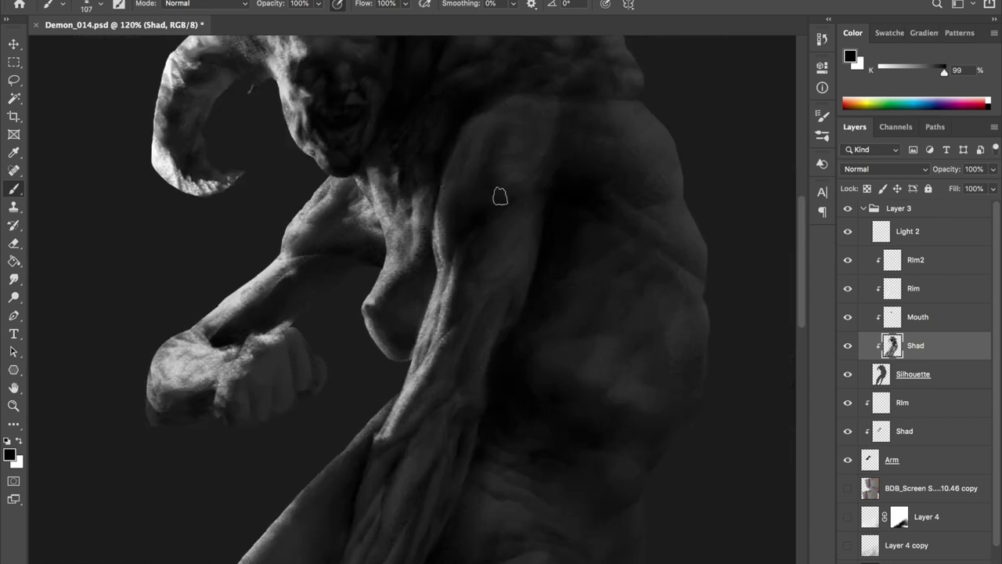
scroll(488, 212, down, 1)
key(h)
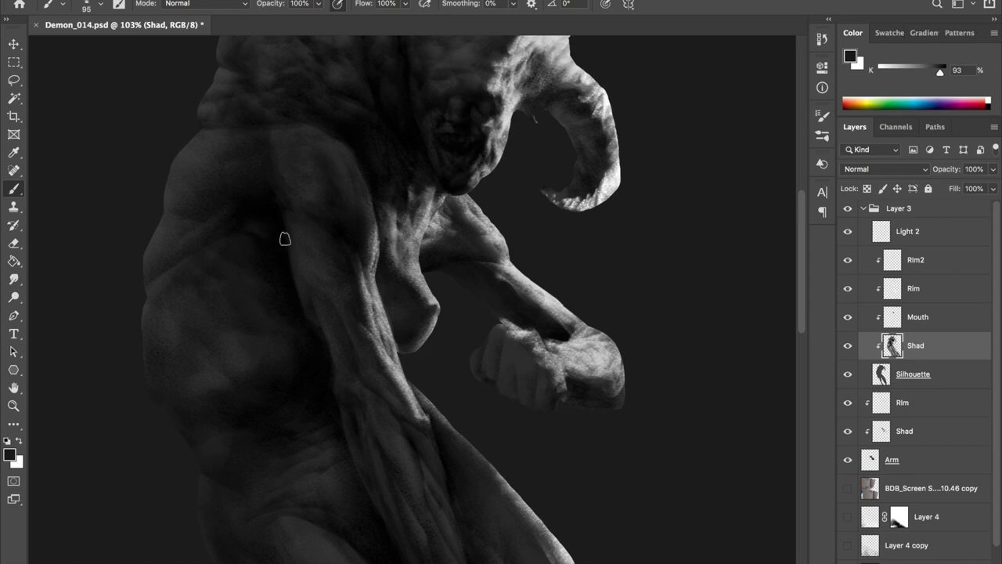
scroll(306, 161, down, 3)
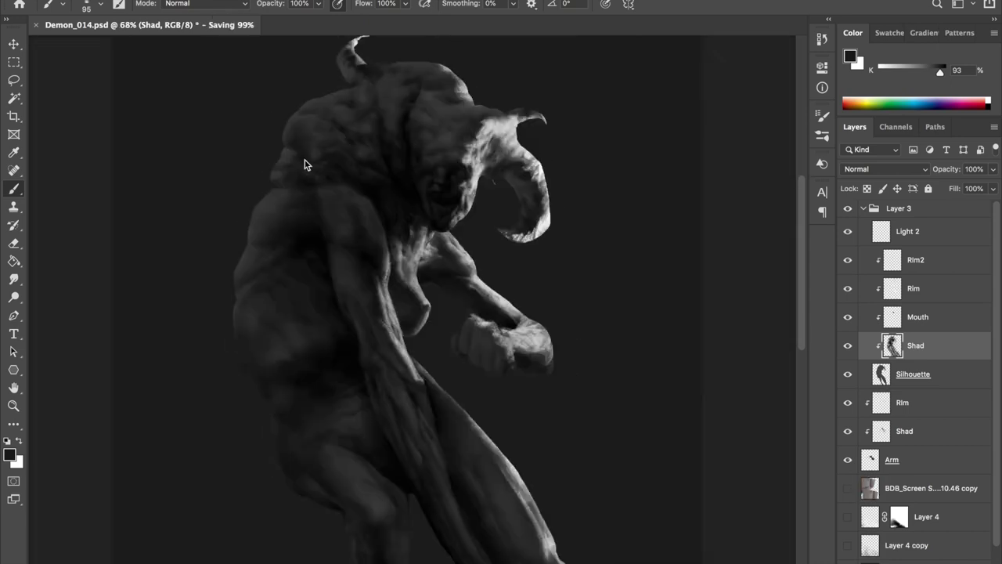
scroll(292, 313, up, 4)
Shrink the brush for finer strokes, then enlarge it for broad back shading
drag(320, 217, 282, 217)
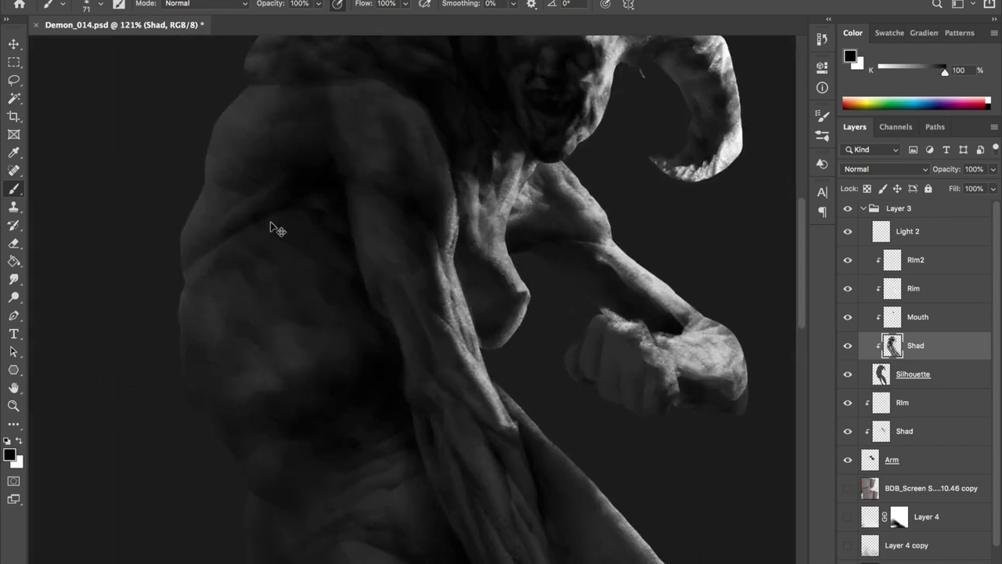
scroll(267, 262, down, 2)
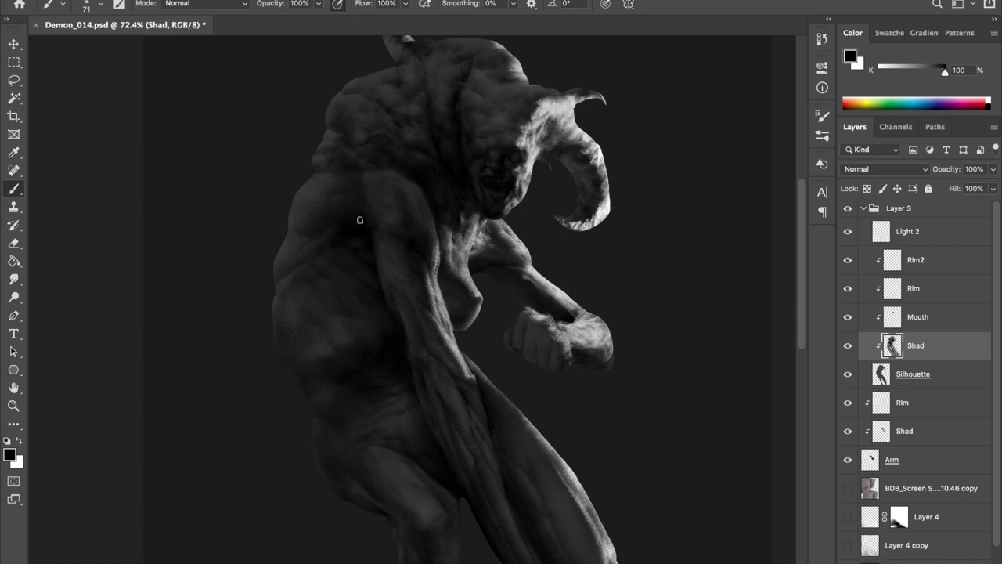
key(h)
key(h)
scroll(392, 188, up, 2)
mouse_move(414, 195)
mouse_down()
mouse_move(386, 174)
mouse_move(407, 211)
mouse_up()
key(h)
key(h)
Layer lighter, darker and near-black sampled greys over the shoulder and back
key(h)
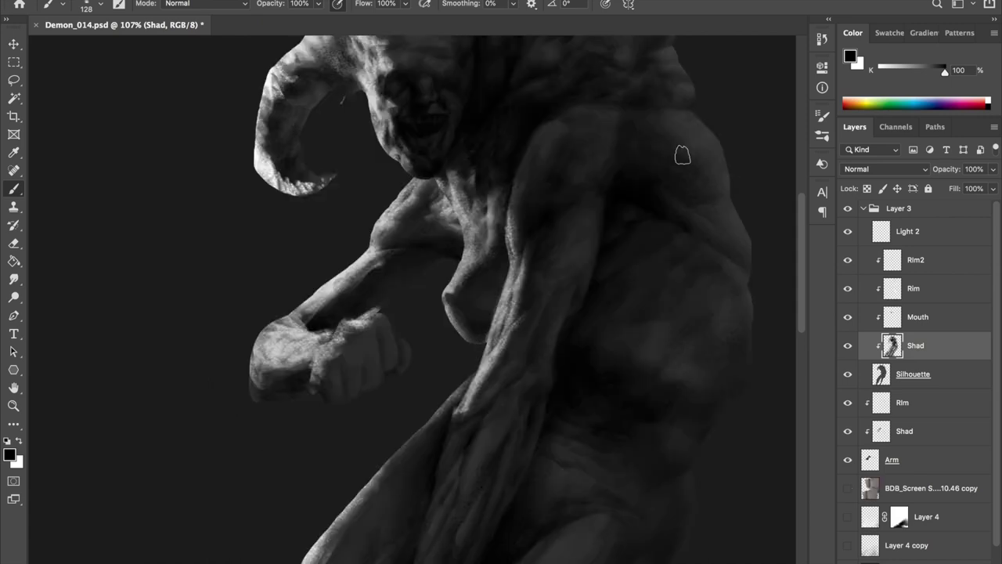
alt+click(595, 239)
key(h)
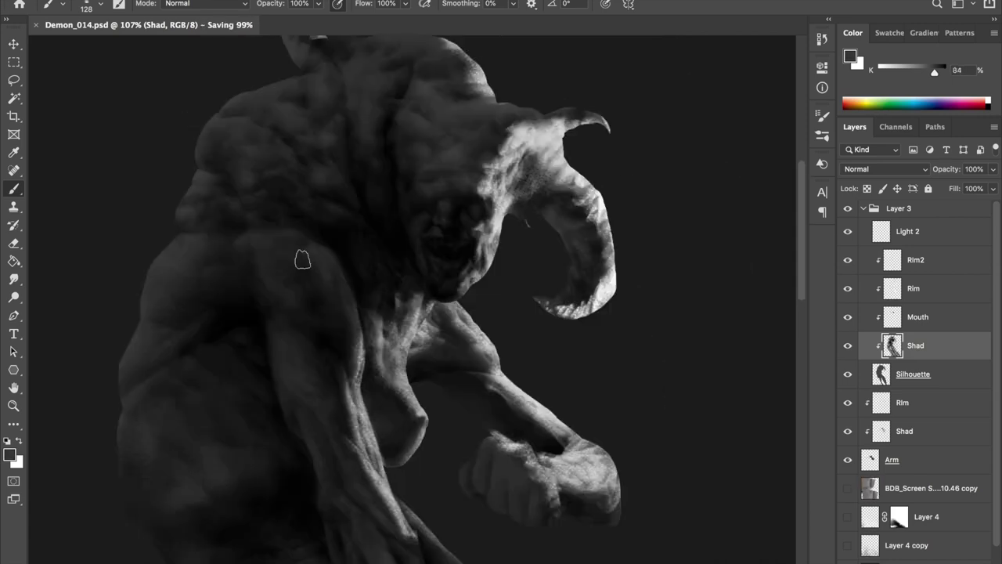
scroll(313, 317, up, 2)
alt+click(292, 248)
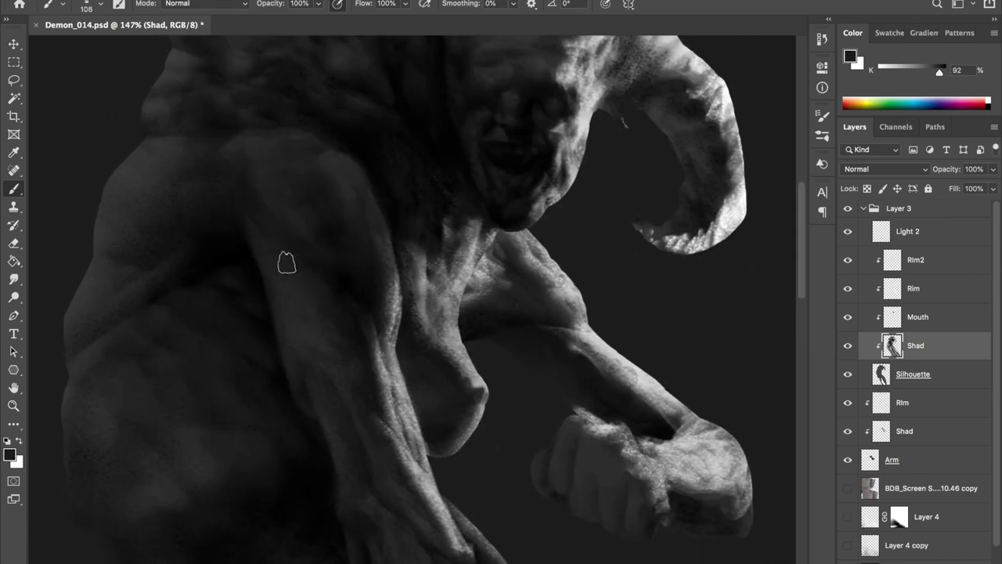
scroll(331, 174, down, 3)
alt+click(323, 165)
key(h)
key(h)
scroll(298, 159, down, 1)
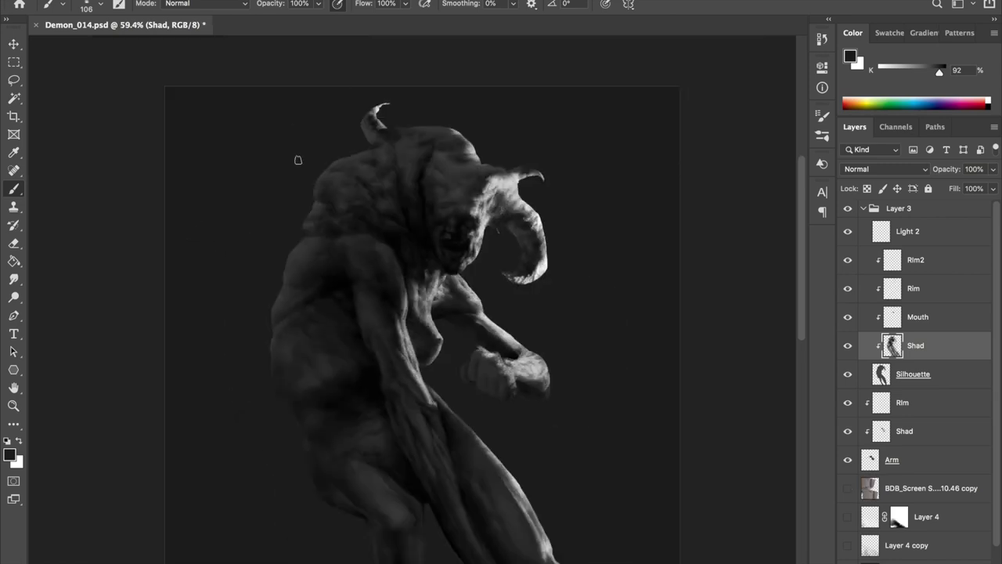
scroll(298, 159, up, 4)
Paint the back muscles in a lighter grey with a smaller brush, then pick pure black
alt+click(291, 364)
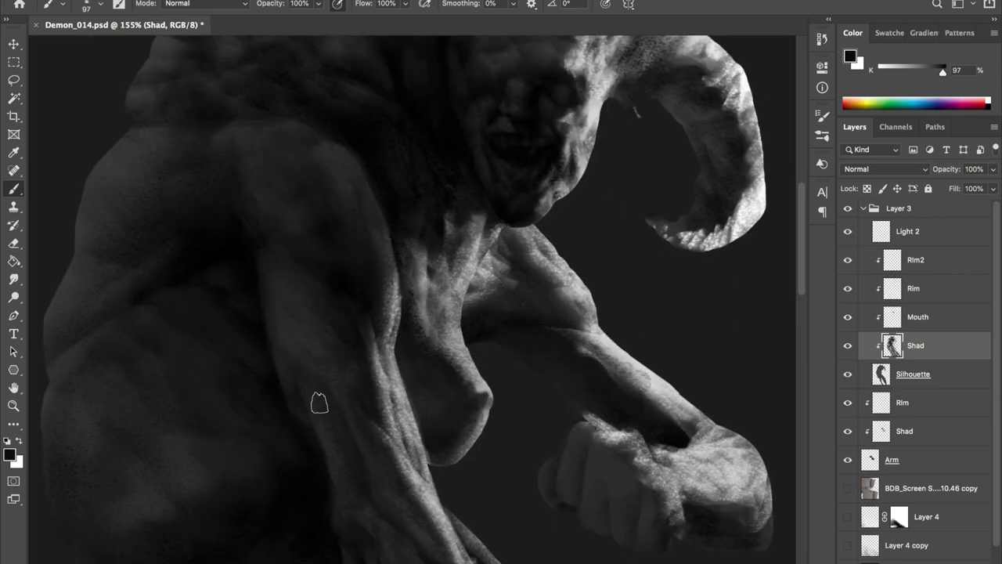
drag(291, 348, 282, 348)
scroll(354, 381, down, 2)
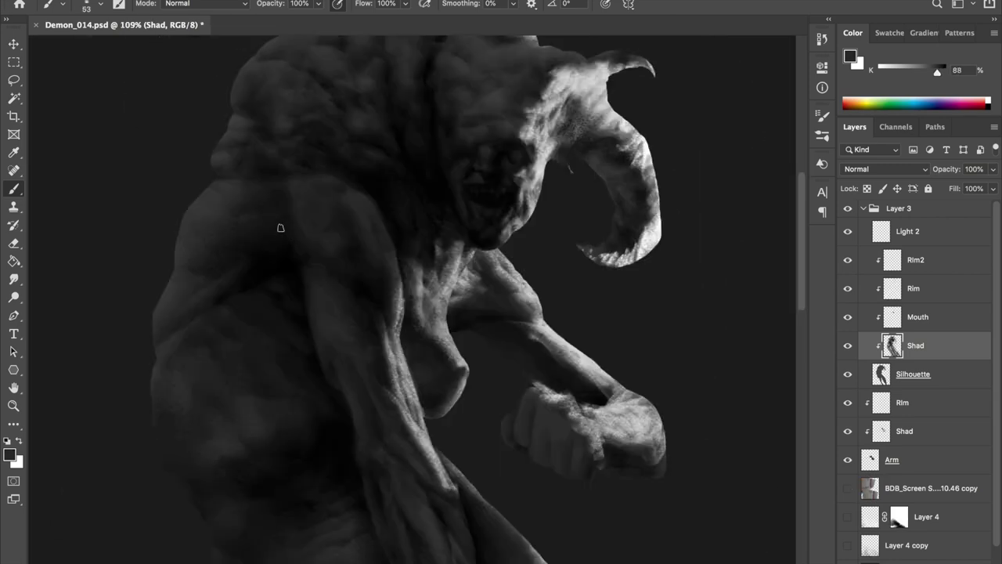
scroll(402, 219, down, 2)
key(h)
scroll(402, 219, down, 2)
scroll(511, 242, up, 5)
scroll(511, 242, up, 2)
alt+click(490, 122)
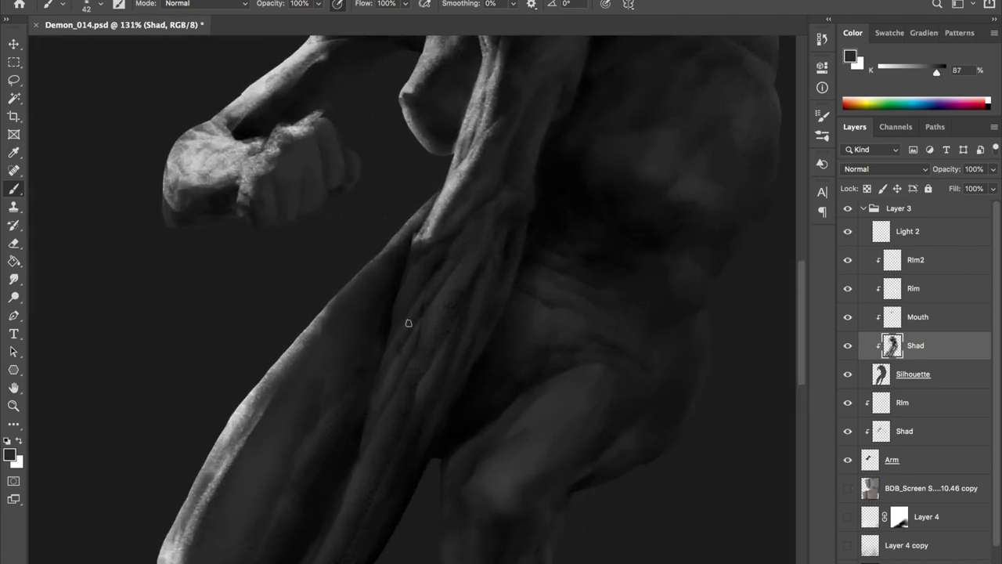
Fit the canvas, save, and paint near-black groin and hip shadows with a smaller brush
key(ctrl+0)
key(ctrl+s)
scroll(463, 214, up, 3)
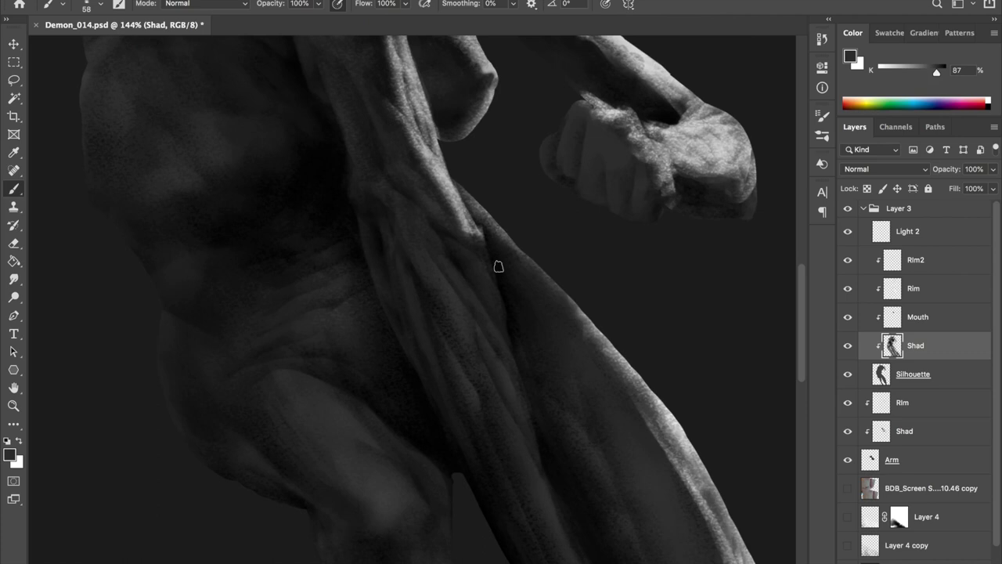
scroll(376, 201, down, 3)
alt+click(376, 201)
scroll(376, 201, up, 3)
drag(381, 215, 380, 232)
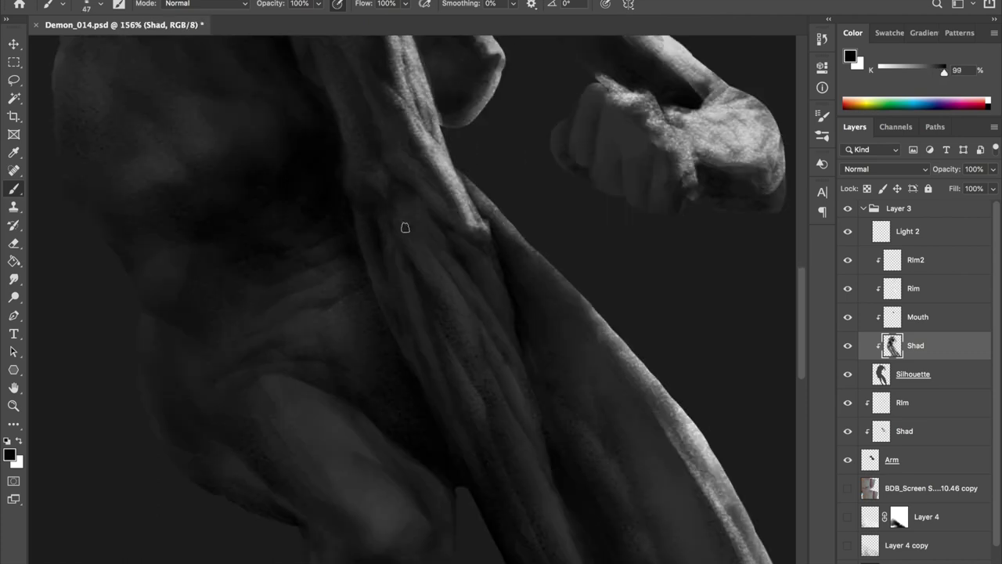
scroll(443, 245, down, 3)
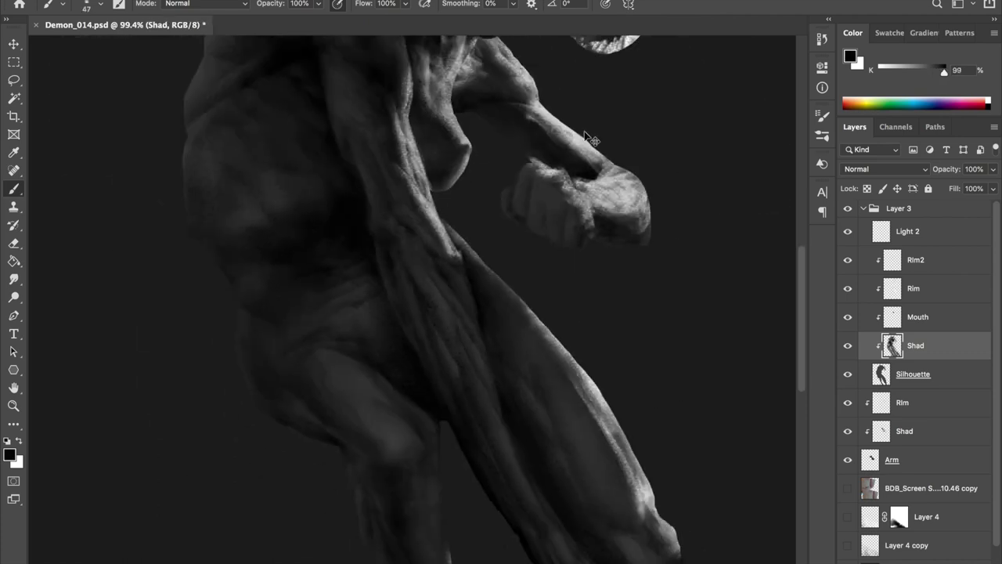
scroll(589, 138, down, 5)
scroll(584, 133, up, 2)
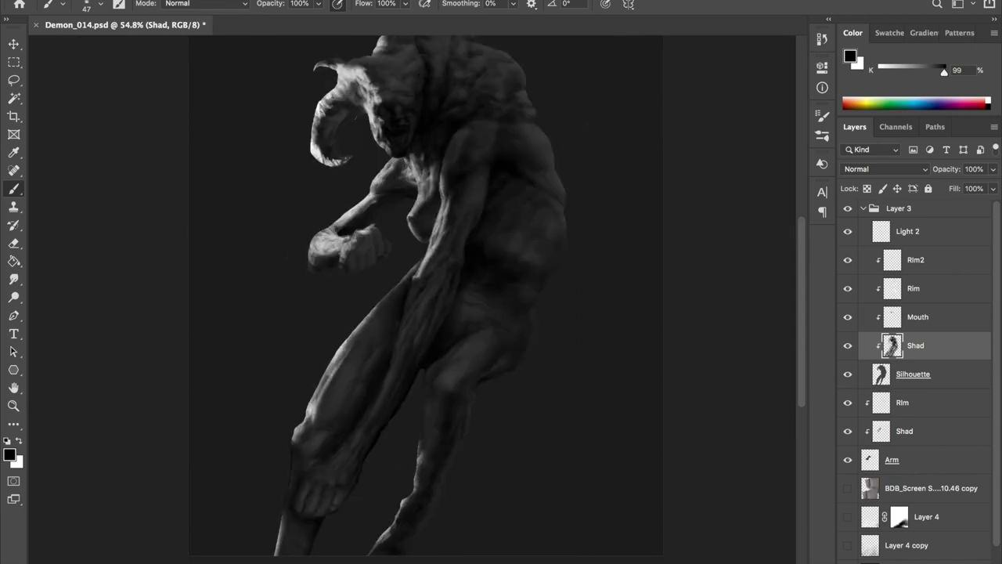
scroll(429, 273, up, 3)
Erase part of the Rim2 rim light, then sample a darker shadow tone and save
key(alt+bracketright)
key(alt+bracketright)
key(alt+bracketright)
key(e)
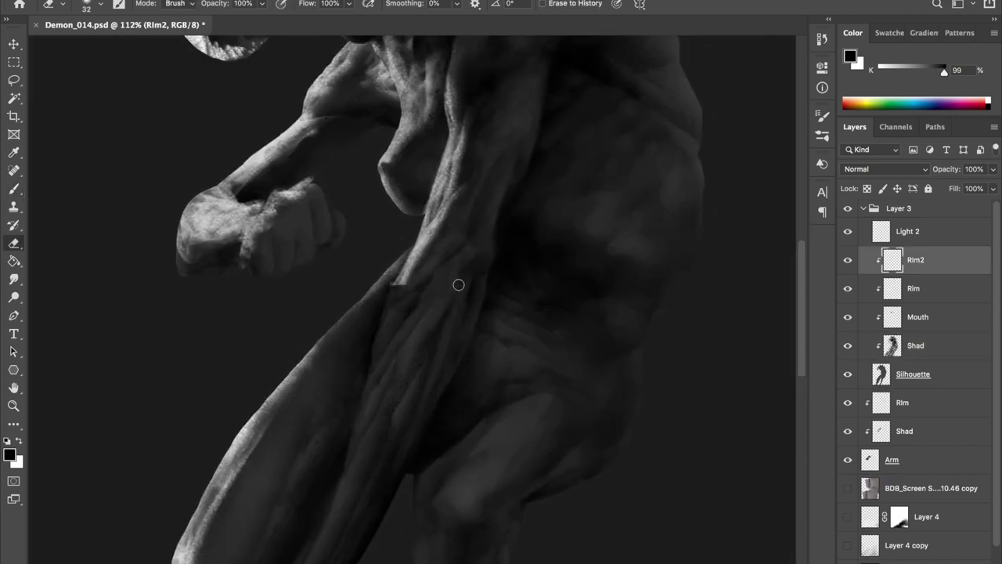
scroll(425, 309, down, 2)
key(alt+bracketleft)
key(alt+bracketleft)
key(alt+bracketleft)
scroll(572, 222, up, 2)
key(b)
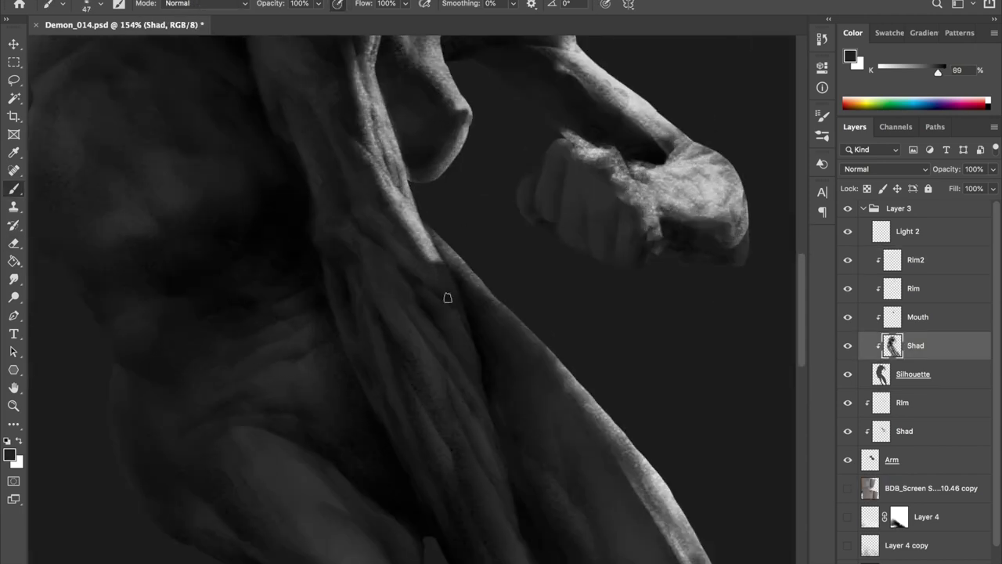
scroll(462, 281, up, 2)
alt+click(479, 276)
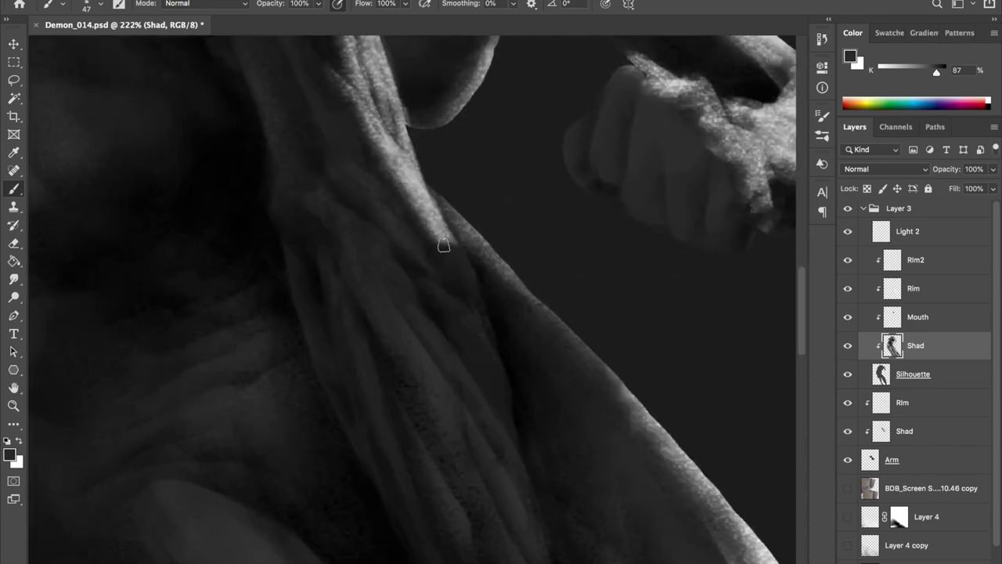
key(ctrl+s)
scroll(455, 295, down, 5)
scroll(500, 254, up, 4)
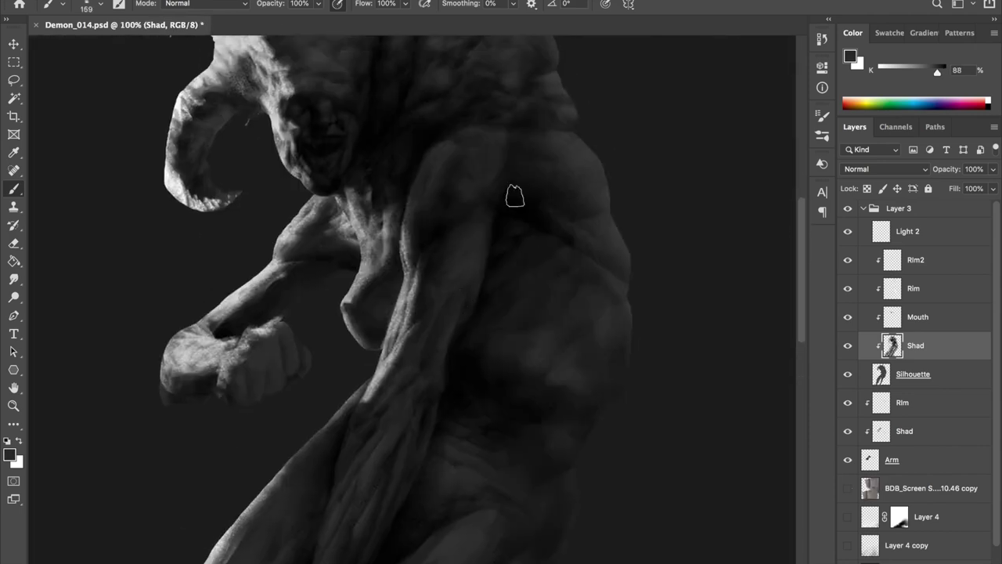
Shade the torso with darker and lighter sampled greys, saving the progress twice
key(h)
alt+click(298, 275)
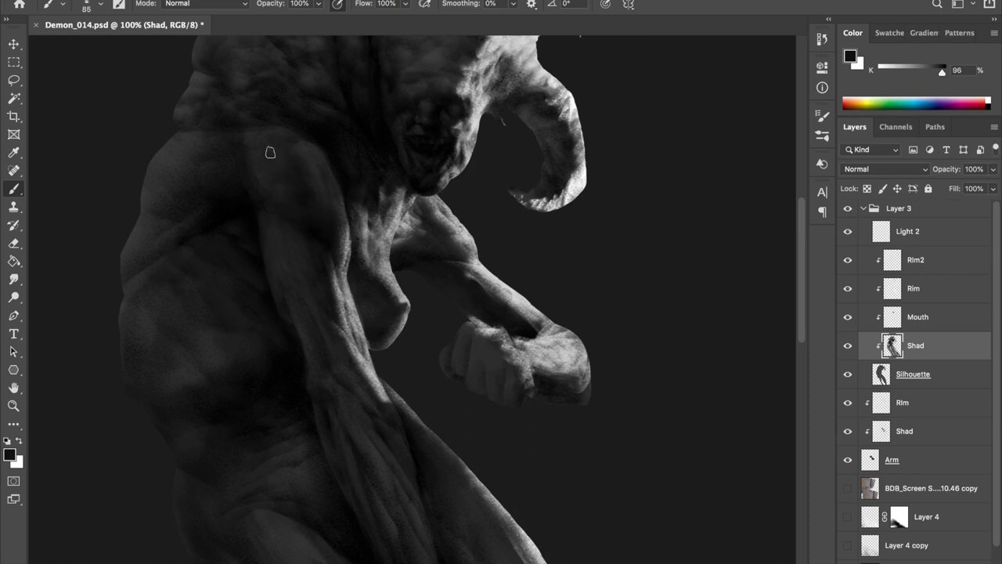
key(h)
alt+click(498, 204)
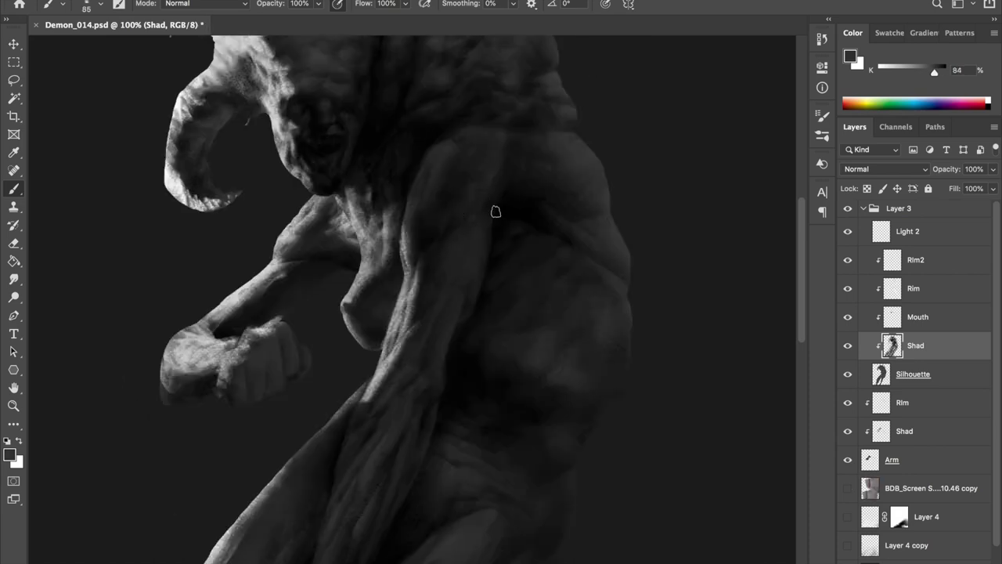
key(h)
key(ctrl+s)
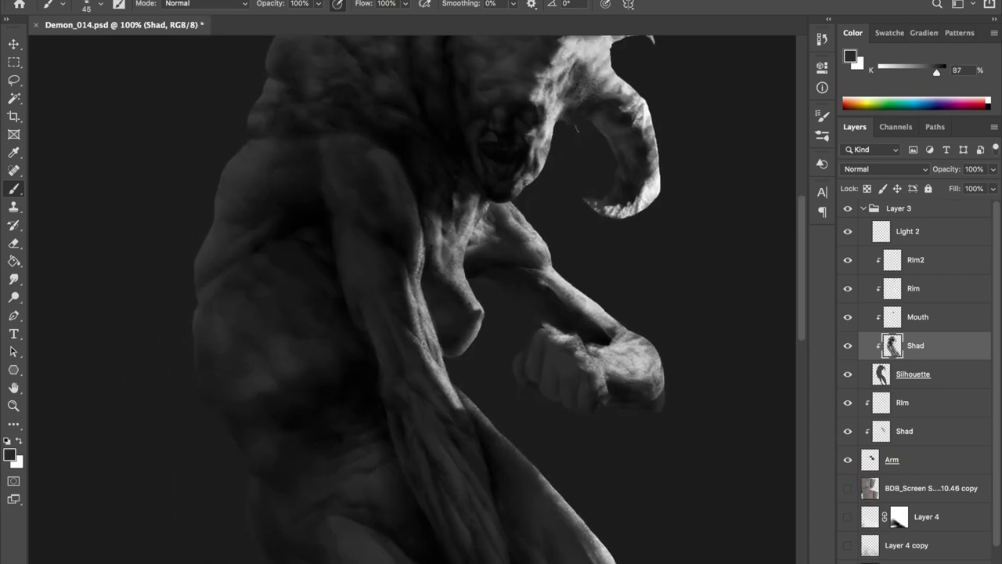
alt+click(395, 290)
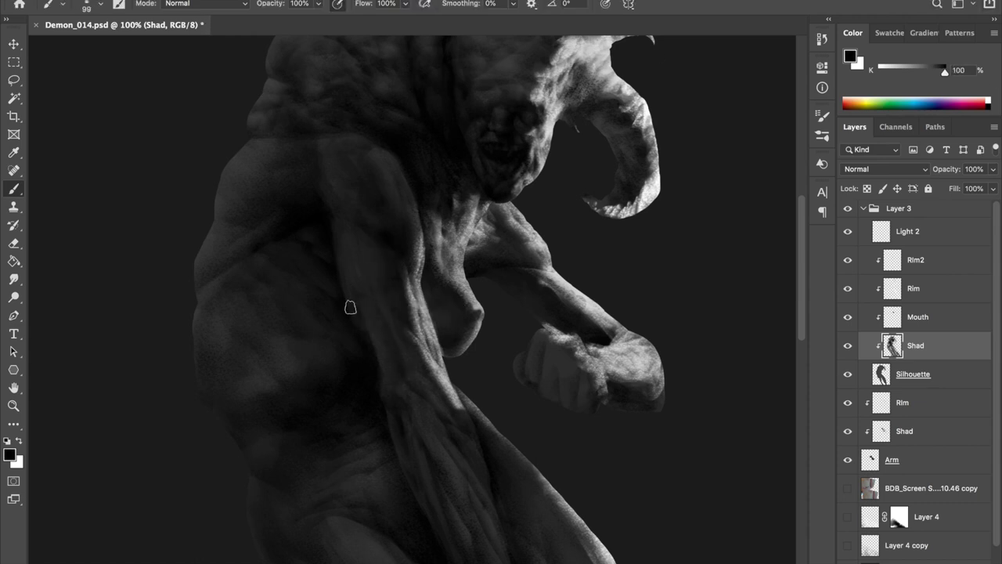
key(ctrl+s)
Zoom in on the torso and shrink the brush for finer shadow work
key(h)
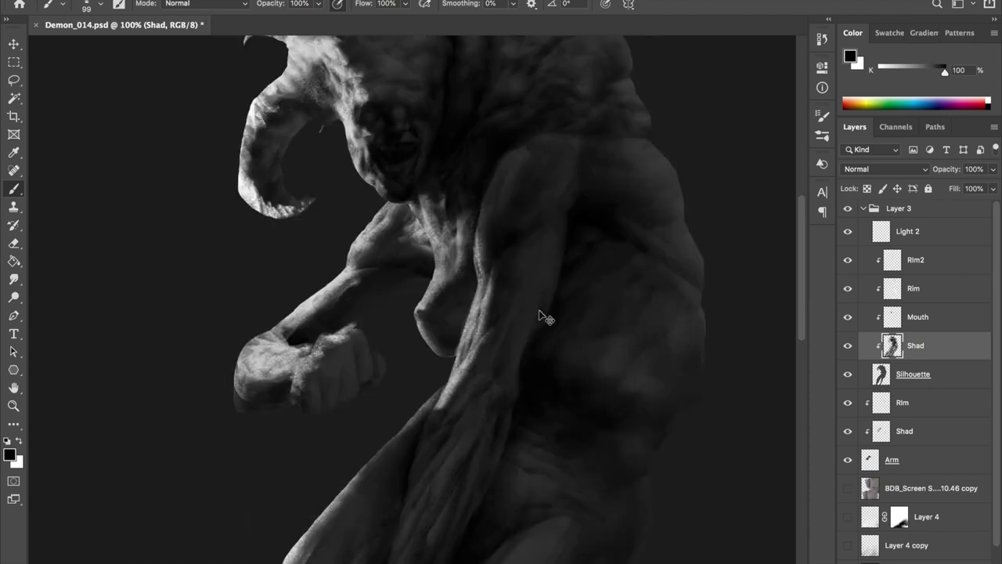
key(h)
key(h)
key(ctrl+plus)
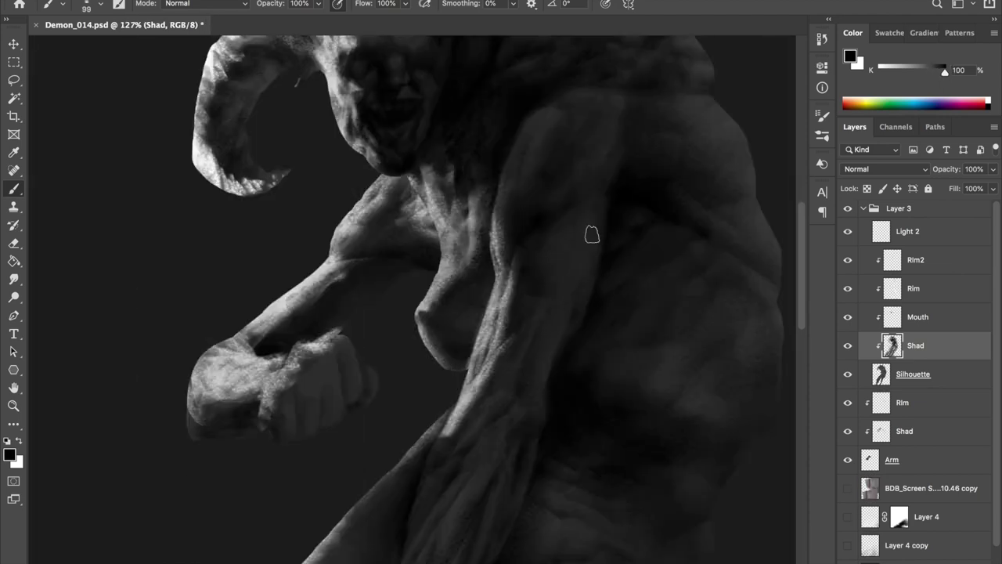
drag(537, 317, 548, 329)
scroll(537, 347, down, 5)
scroll(574, 232, up, 3)
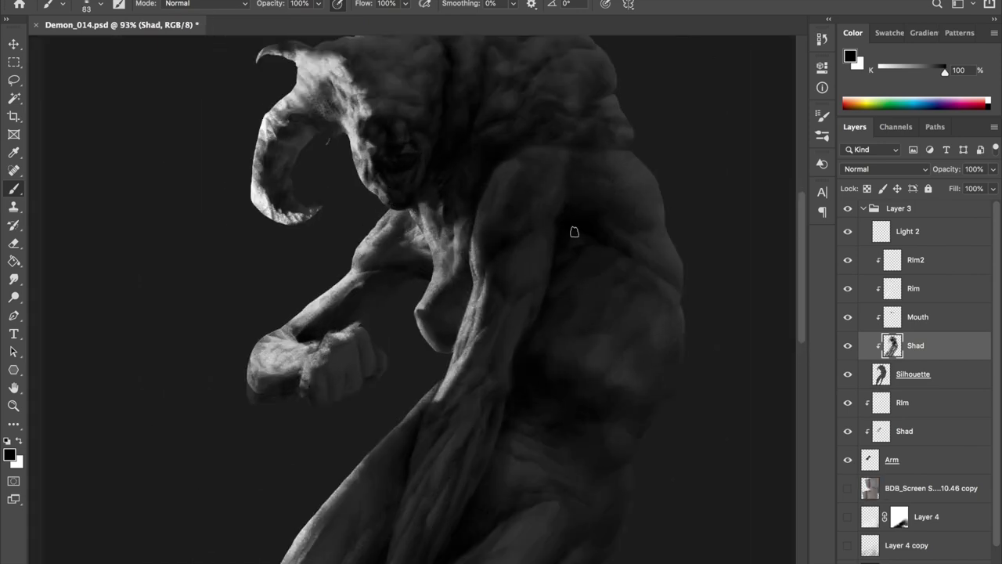
Paint a soft mid-grey shadow near the shoulder and save
key(h)
alt+click(336, 235)
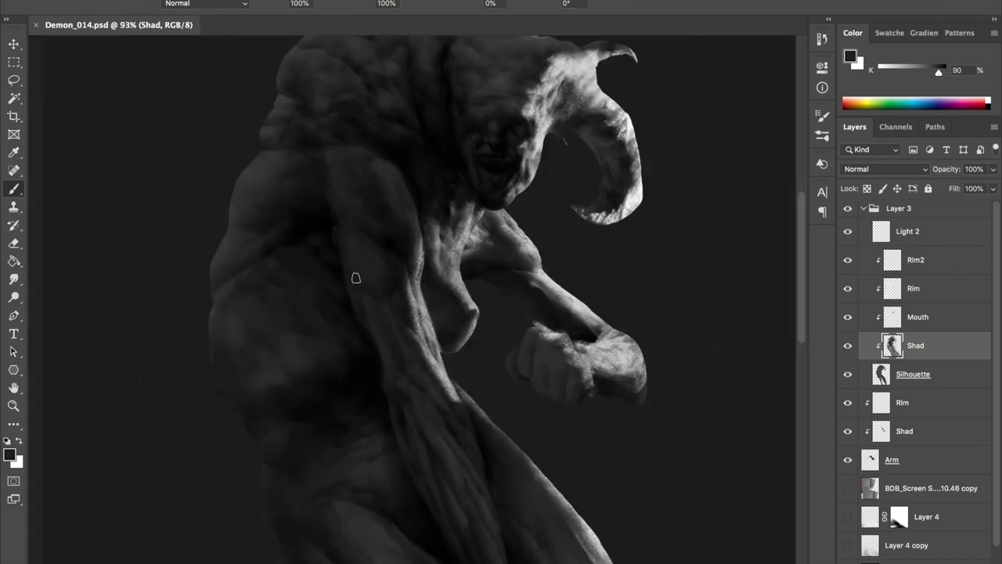
key(h)
scroll(492, 158, down, 3)
key(h)
key(ctrl+s)
scroll(481, 161, up, 2)
alt+click(381, 212)
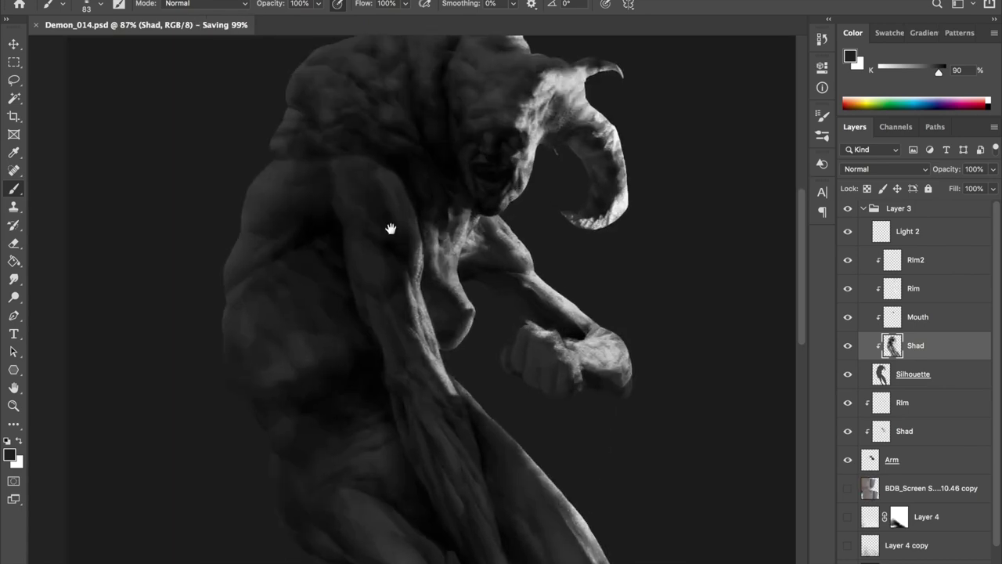
scroll(405, 236, up, 2)
drag(398, 268, 407, 291)
Touch up the shoulder with near-black and lighter grey tones, saving again
key(h)
alt+click(552, 225)
alt+click(562, 208)
key(h)
key(ctrl+s)
scroll(630, 171, down, 3)
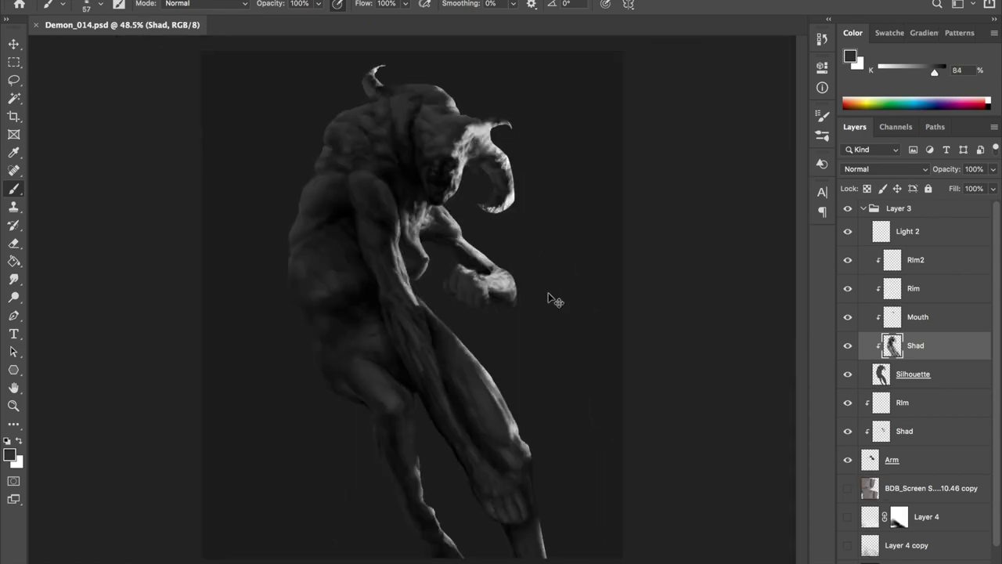
key(h)
key(ctrl+s)
scroll(438, 313, up, 3)
On the Rim layer, paint a white rim light along the left edge of the lower leg
click(913, 288)
key(x)
scroll(347, 215, up, 2)
drag(315, 185, 291, 353)
Undo the last rim light stroke and repaint it along the leg edge
key(ctrl+z)
drag(293, 331, 286, 396)
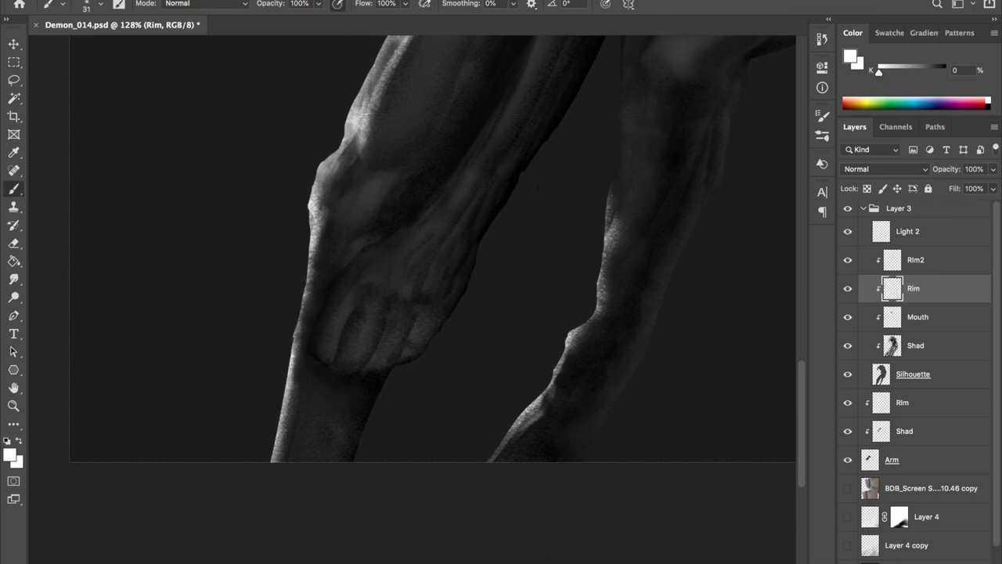
scroll(435, 234, down, 3)
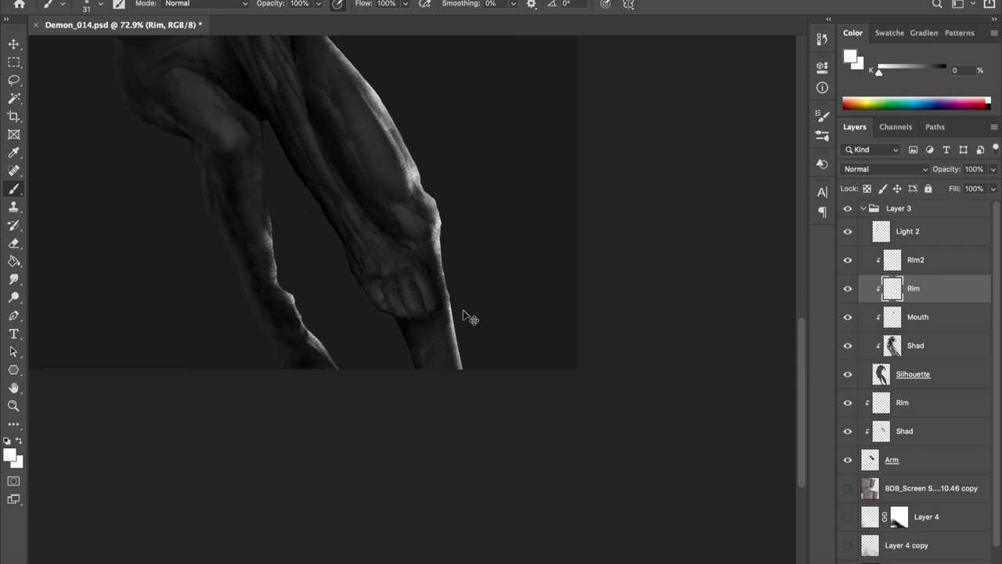
scroll(473, 329, right, 3)
Erase part of the lit leg edge to refine the rim light
key(e)
scroll(360, 209, up, 2)
right_click(304, 91)
key(Escape)
drag(227, 267, 213, 259)
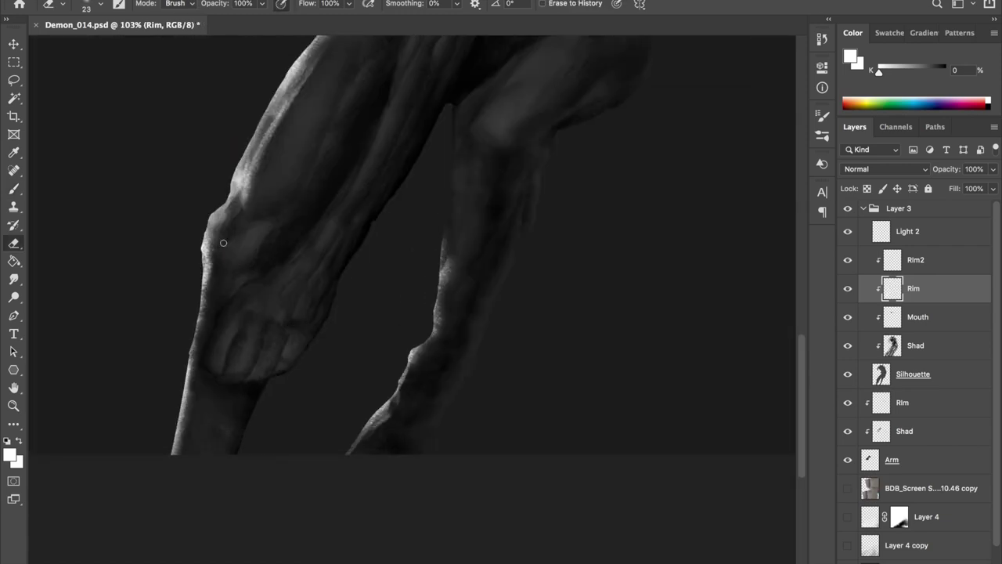
Paint a textured light stroke on the upper leg with a textured brush at 20% opacity
key(b)
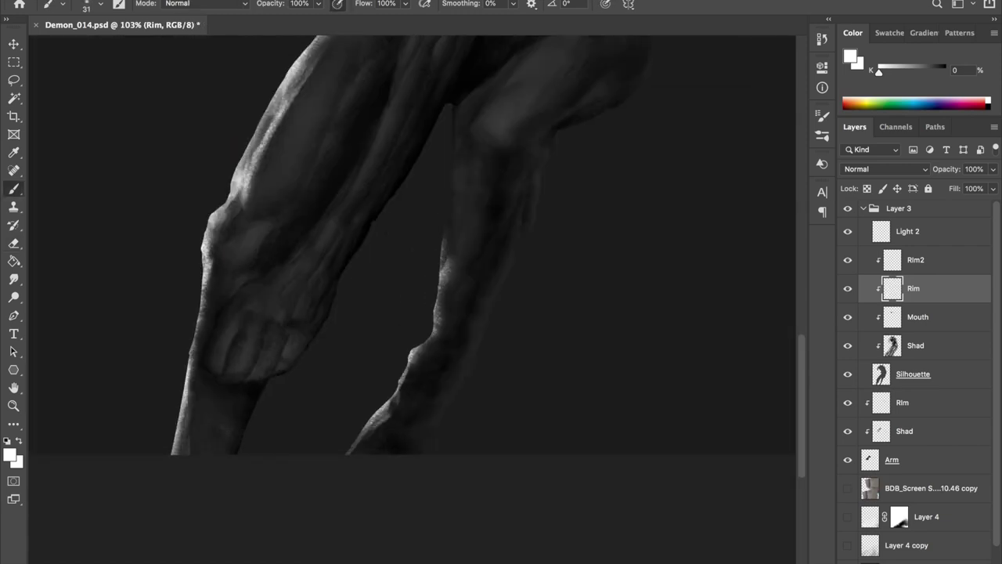
key(ctrl+s)
right_click(255, 344)
double_click(448, 392)
key(2)
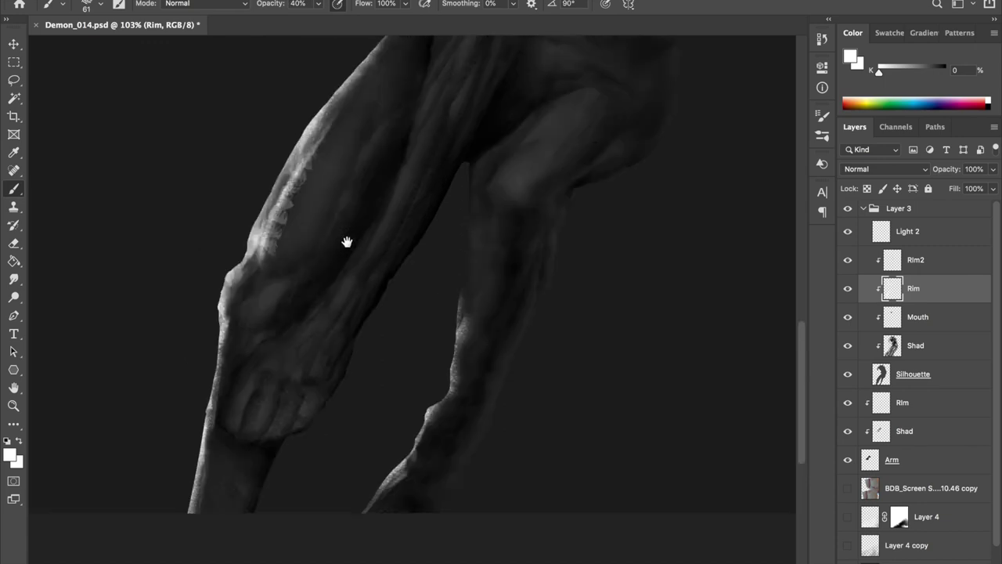
scroll(347, 235, up, 3)
drag(313, 280, 320, 291)
scroll(298, 345, down, 3)
Switch to a different brush tip at 100% opacity
right_click(274, 400)
double_click(570, 335)
right_click(266, 414)
key(Escape)
right_click(270, 258)
double_click(517, 298)
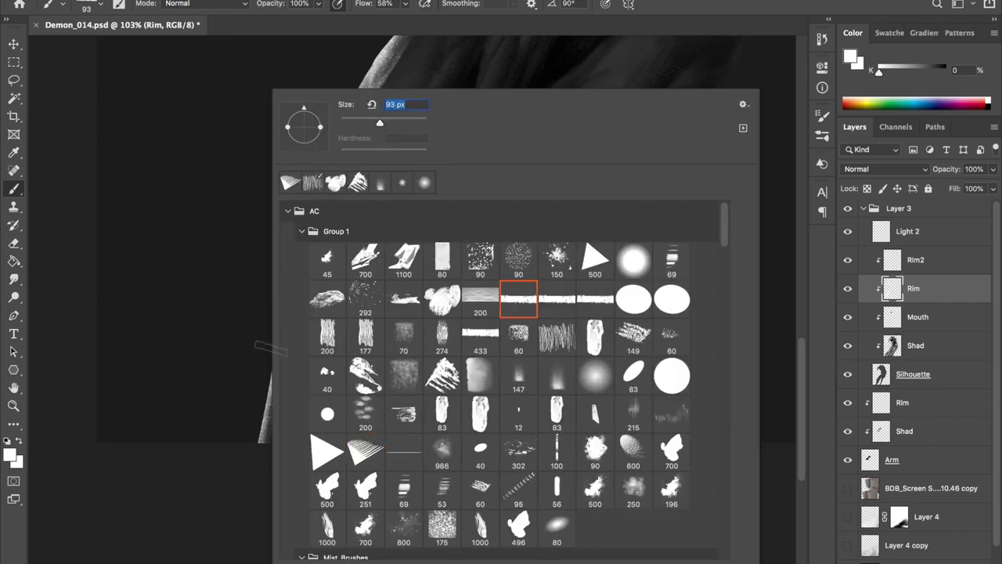
scroll(266, 360, down, 2)
Frame both legs in view and make the eraser slightly larger
mouse_move(313, 196)
mouse_down()
mouse_move(328, 205)
mouse_move(447, 167)
mouse_up()
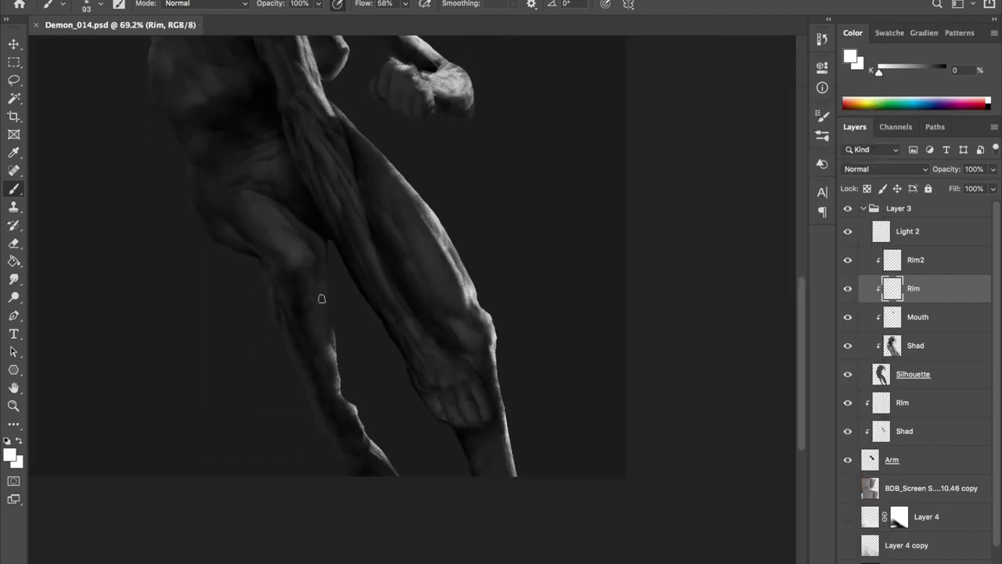
scroll(313, 314, up, 3)
scroll(259, 170, down, 3)
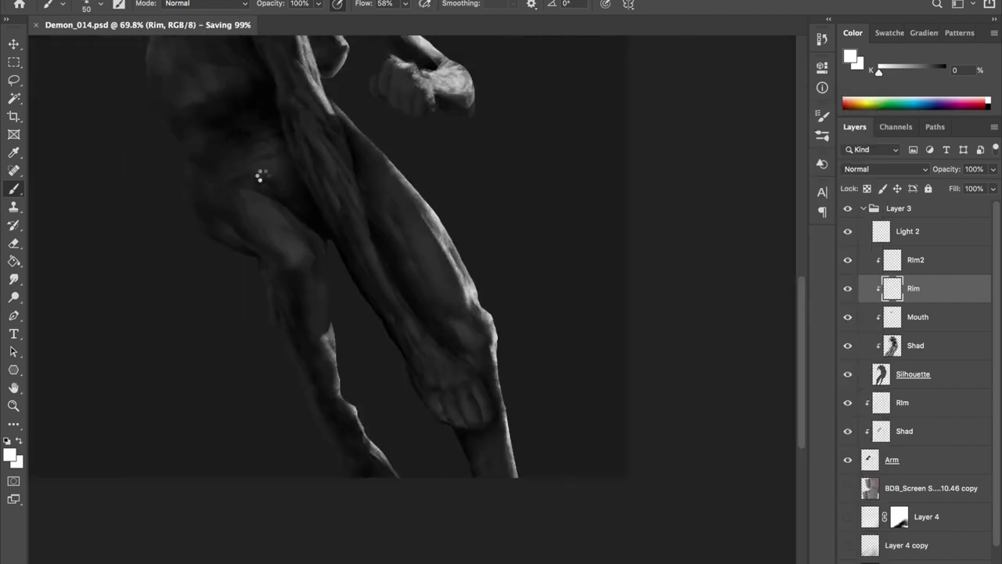
scroll(313, 235, up, 2)
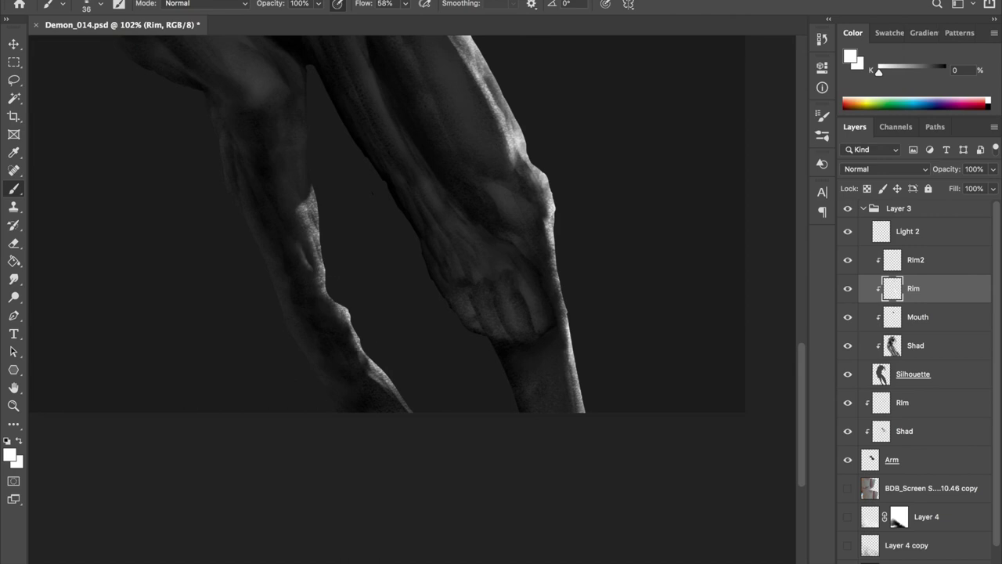
key(e)
drag(338, 325, 341, 320)
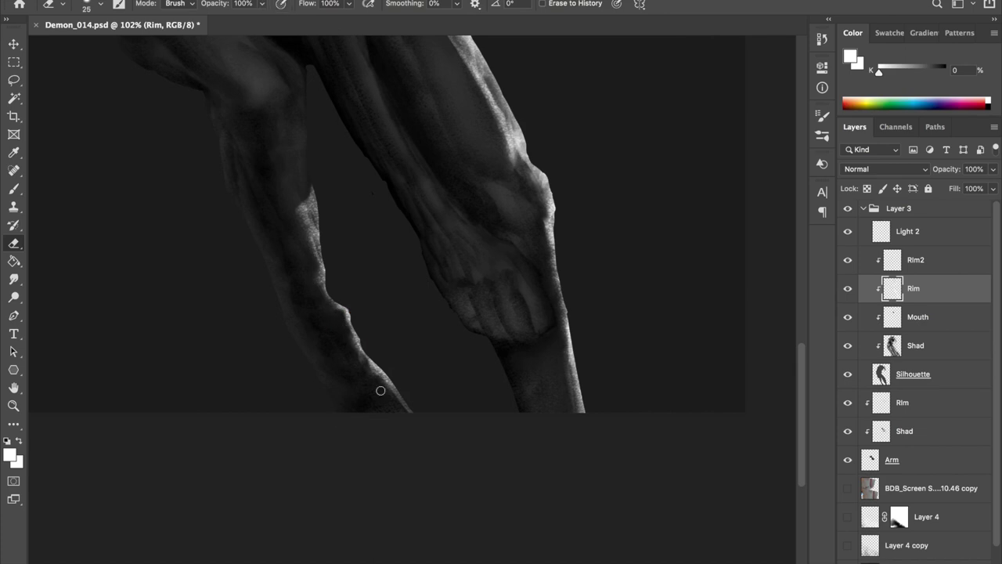
scroll(366, 397, down, 2)
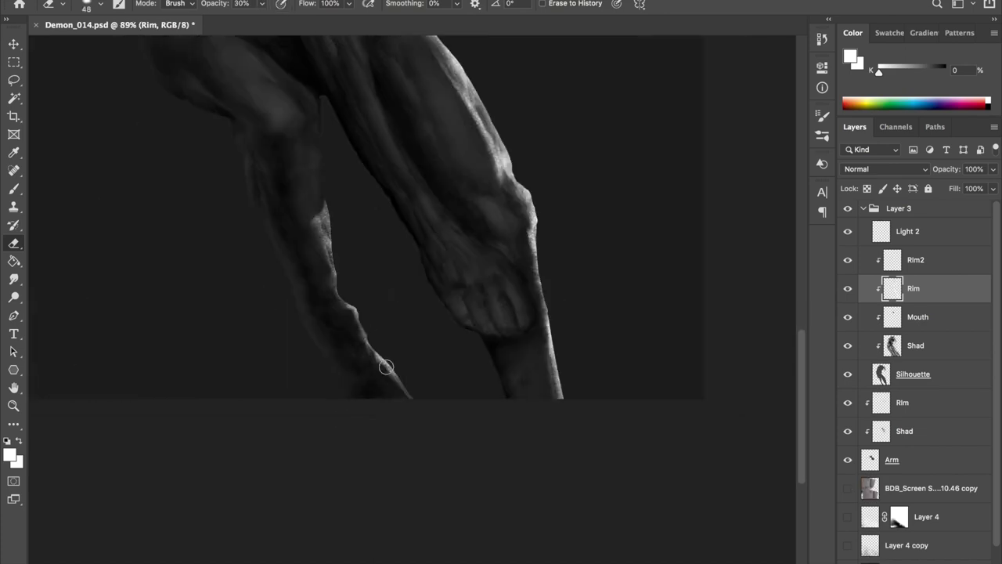
Brighten the lower-leg rim light in the mirrored view and save the painting
key(b)
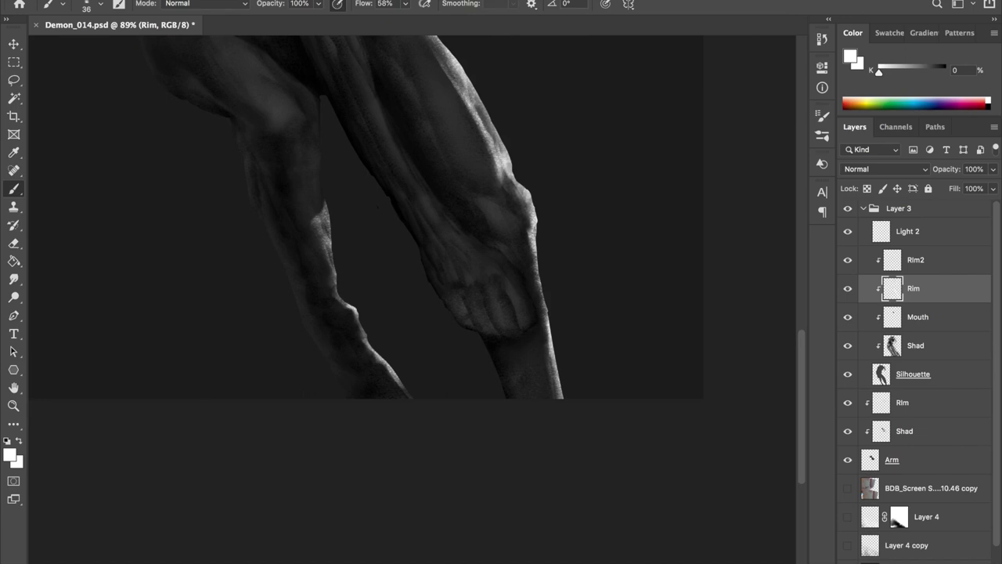
key(h)
drag(312, 255, 318, 227)
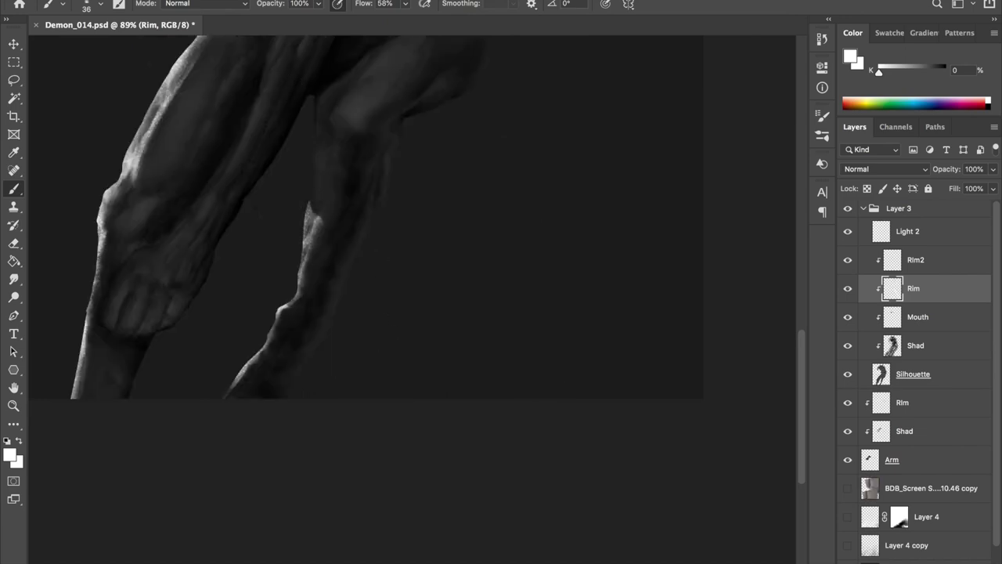
key(ctrl+s)
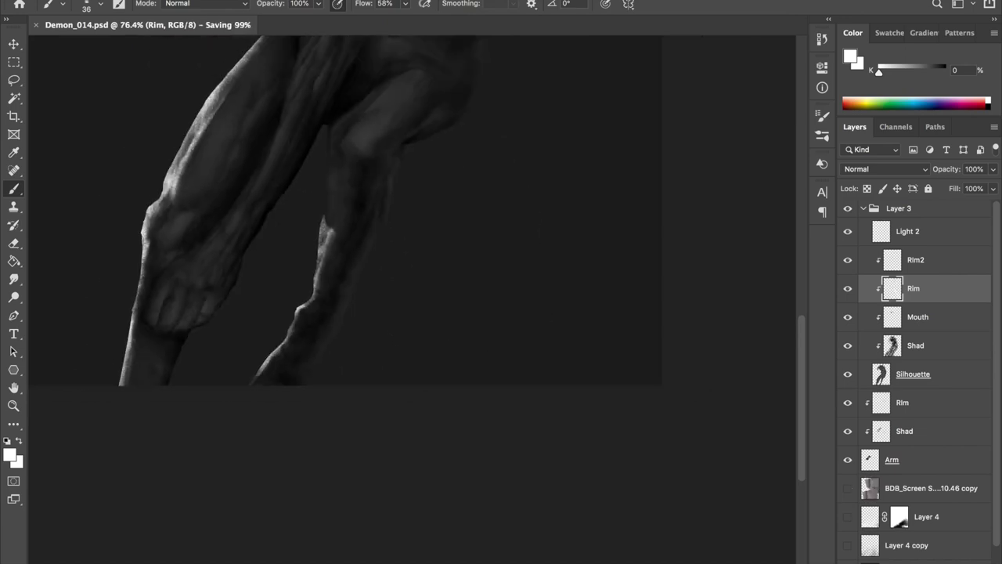
scroll(296, 247, down, 3)
Flip the view back to normal and set pure black paint at lower brush opacity
key(h)
scroll(306, 153, up, 4)
drag(306, 153, 368, 203)
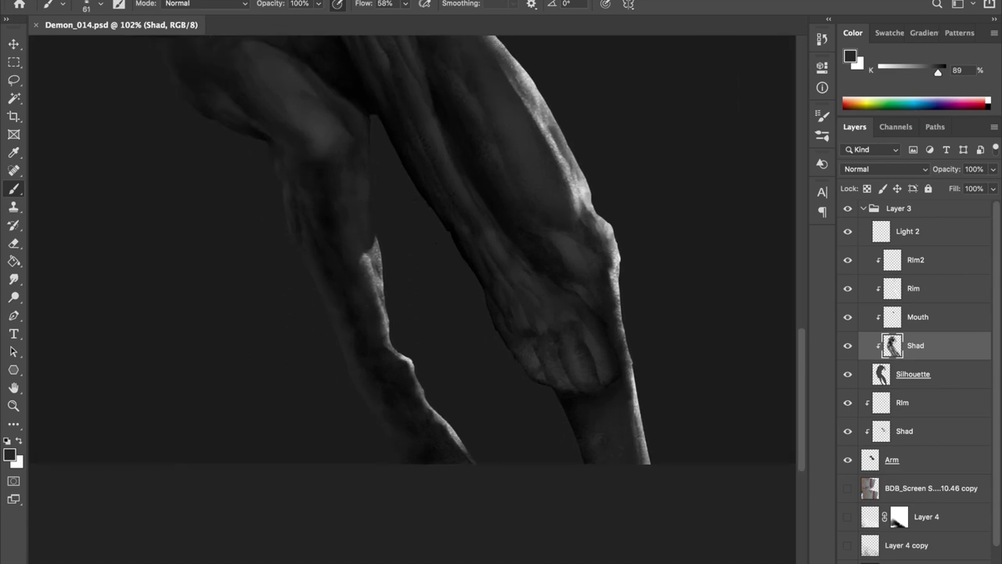
drag(935, 73, 948, 73)
key(4)
key(5)
Shrink the brush size for darkening the legs on the Shad layer
right_click(351, 248)
key(Escape)
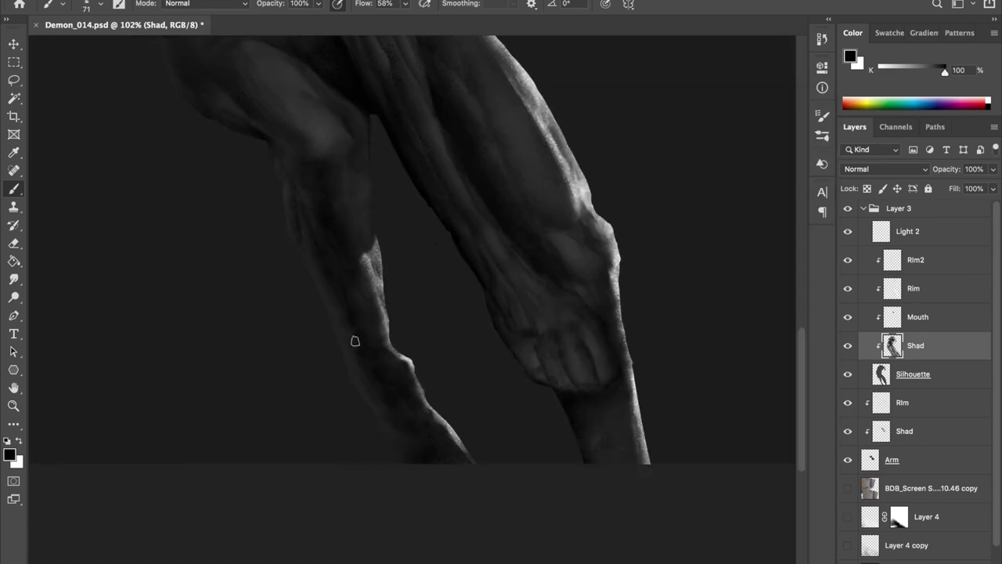
scroll(385, 358, down, 3)
scroll(430, 262, up, 1)
scroll(386, 268, up, 3)
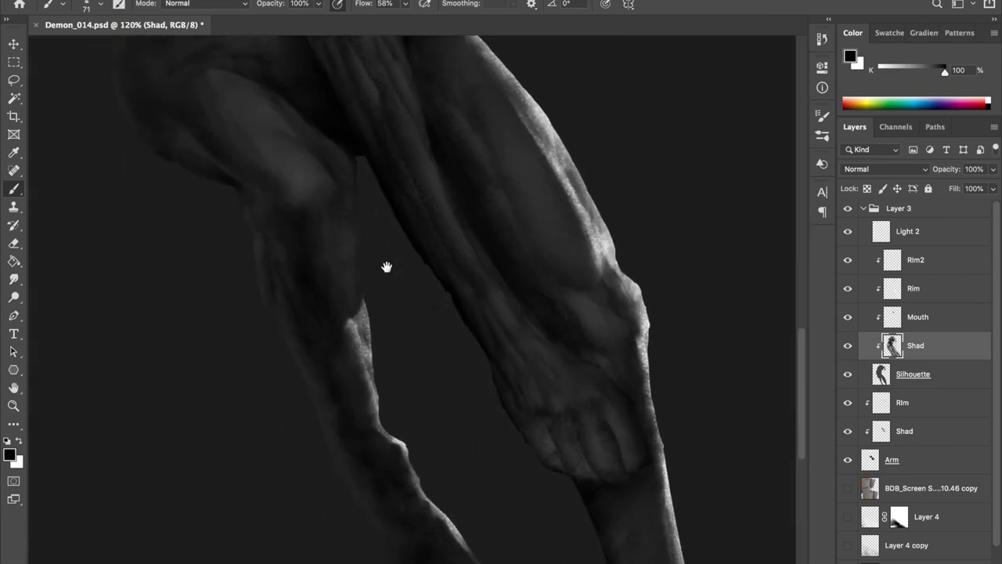
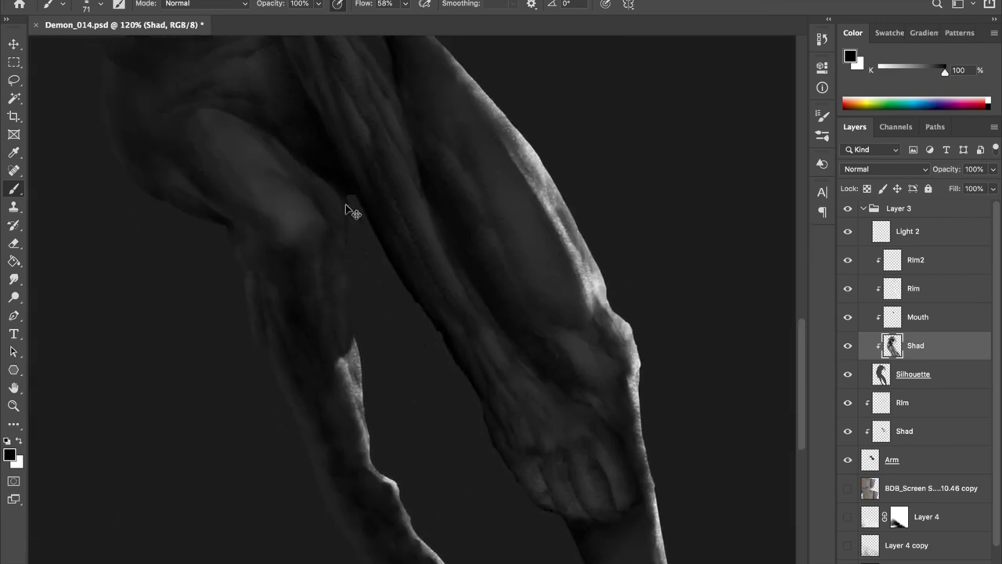
Pick a dark grey and create a new Layer 5 clipped above Shad
alt+click(368, 164)
scroll(290, 115, down, 1)
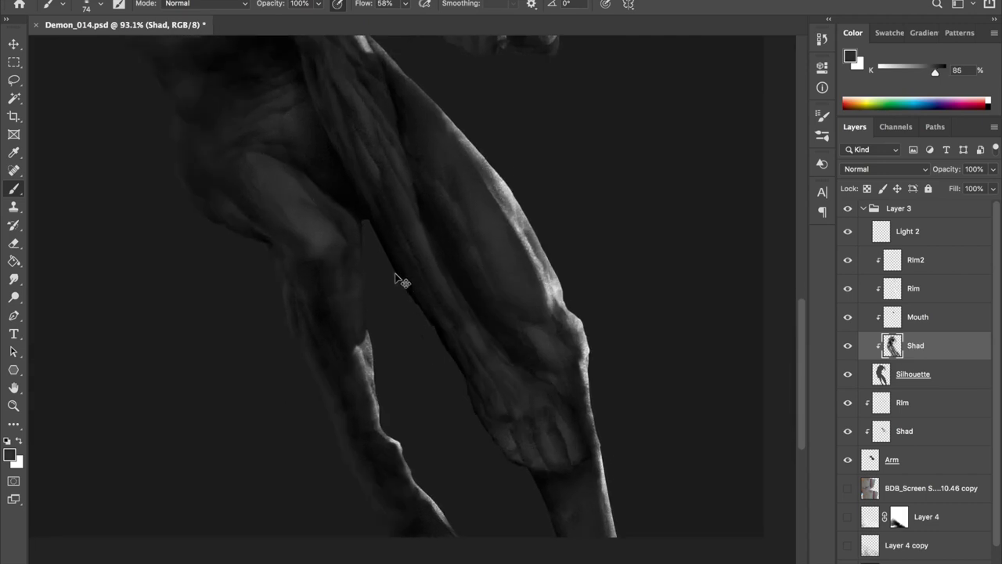
key(ctrl+shift+h)
key(ctrl+shift+alt+n)
key(d)
Paint a faint grey shadow on the forearm, then enlarge the brush to about 98 px
scroll(394, 278, up, 3)
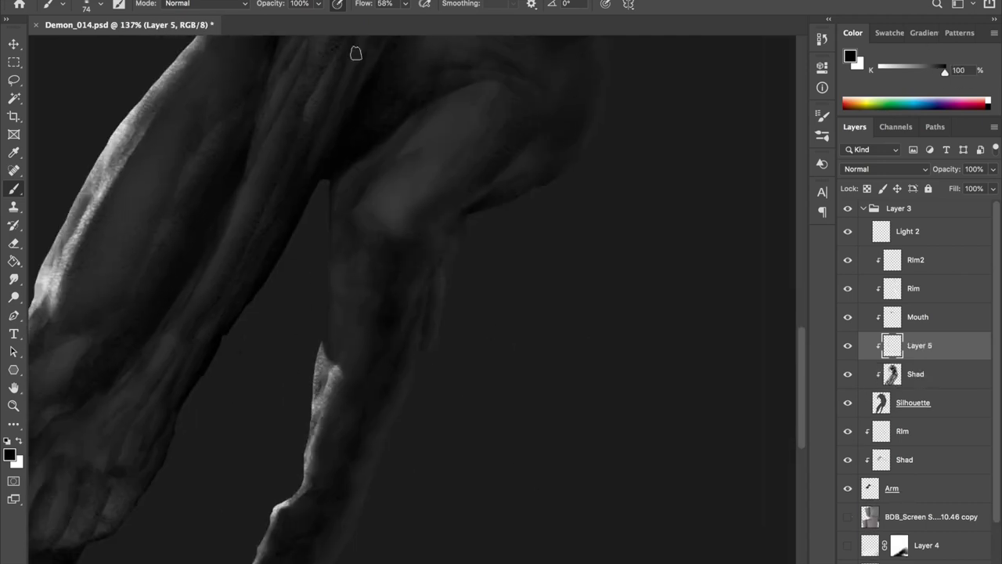
scroll(389, 325, down, 3)
alt+click(440, 260)
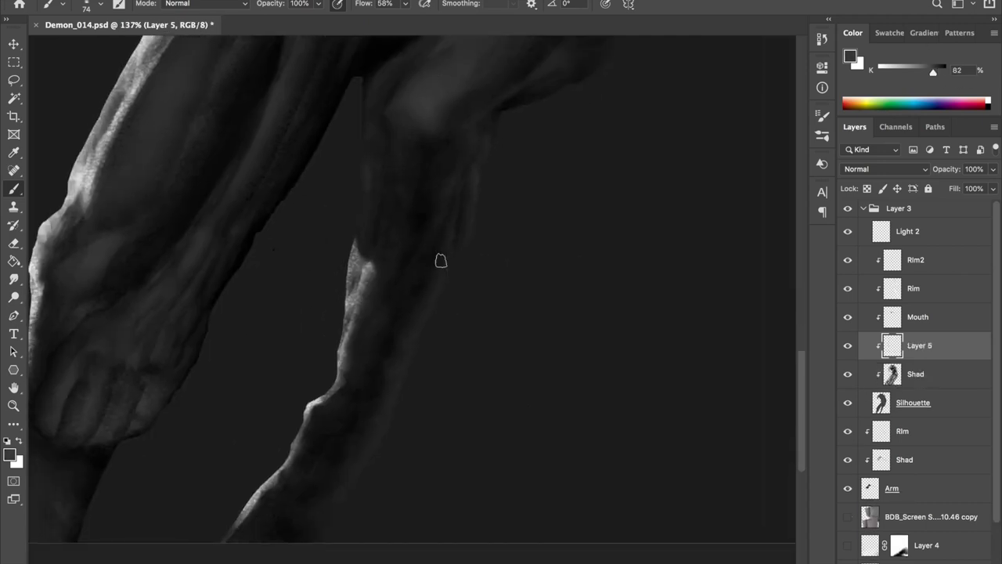
drag(345, 411, 350, 461)
drag(365, 392, 400, 329)
key(d)
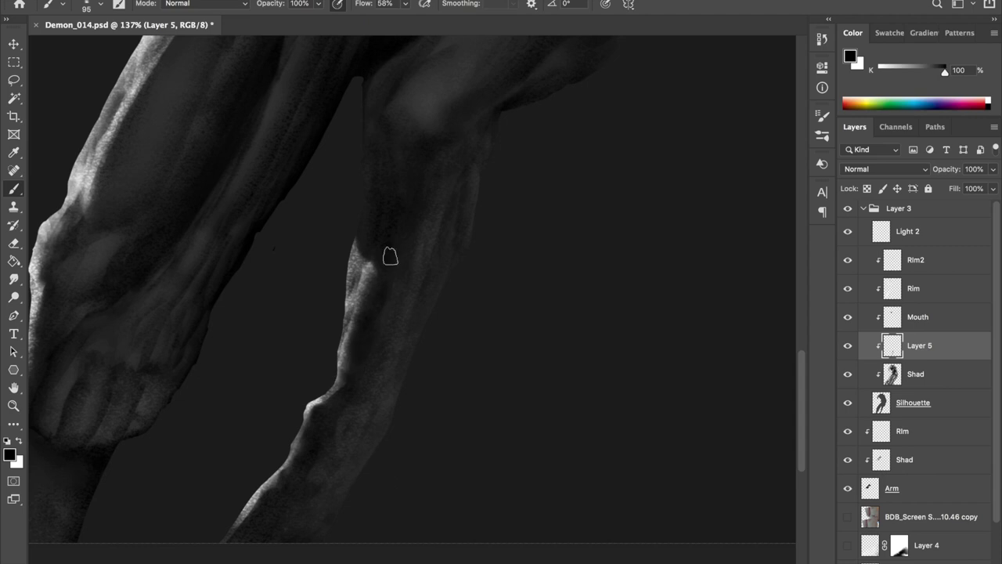
Sample dark and lighter greys from the forearm and leg, bringing the upper leg into view
alt+click(355, 429)
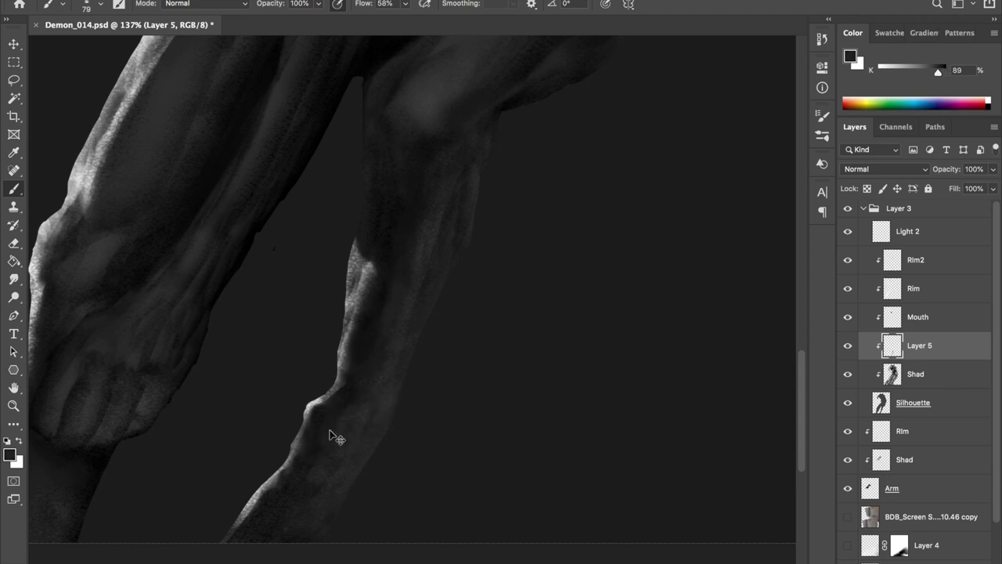
scroll(337, 436, down, 3)
scroll(454, 260, up, 3)
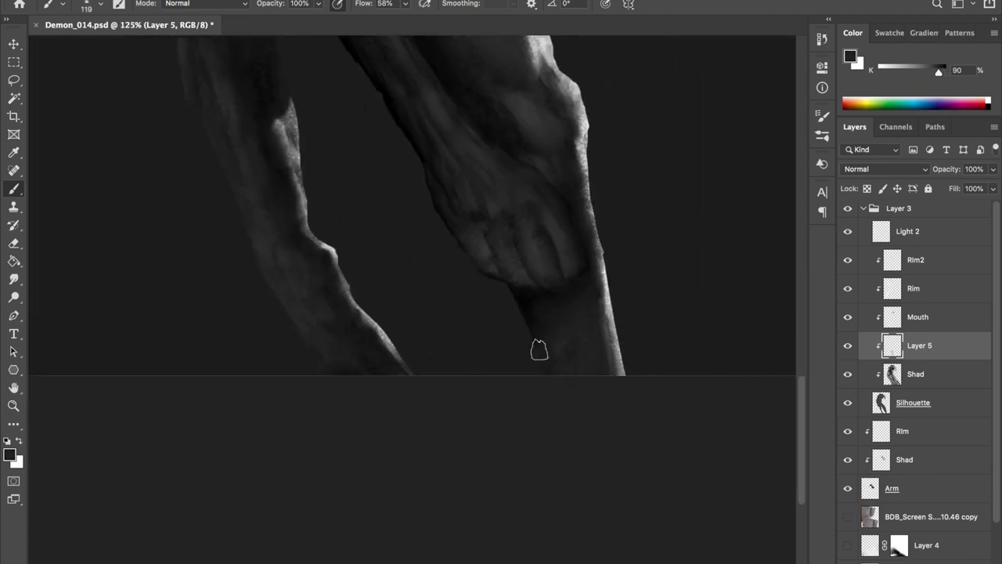
key(d)
alt+click(575, 321)
alt+click(559, 318)
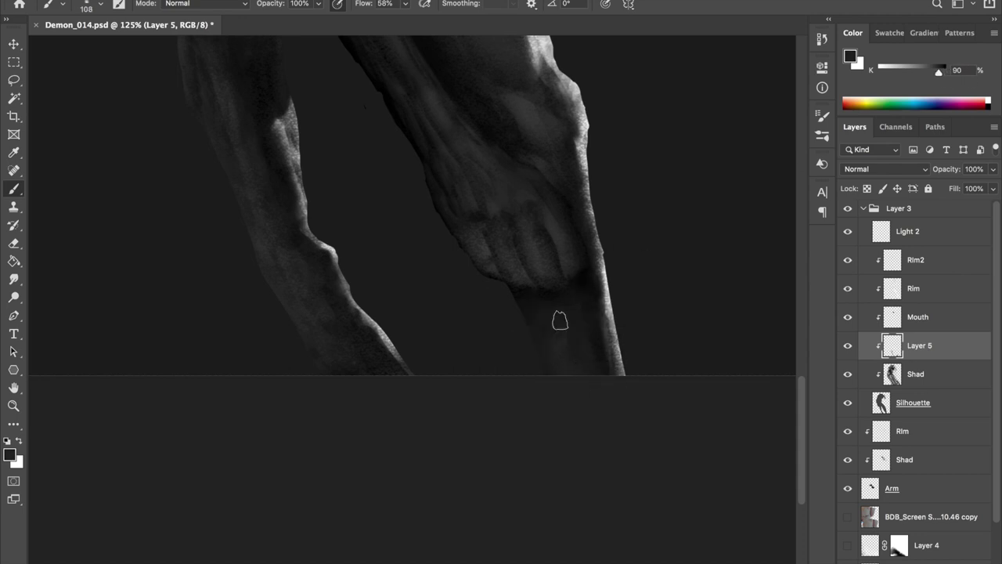
scroll(555, 235, down, 2)
scroll(517, 273, up, 1)
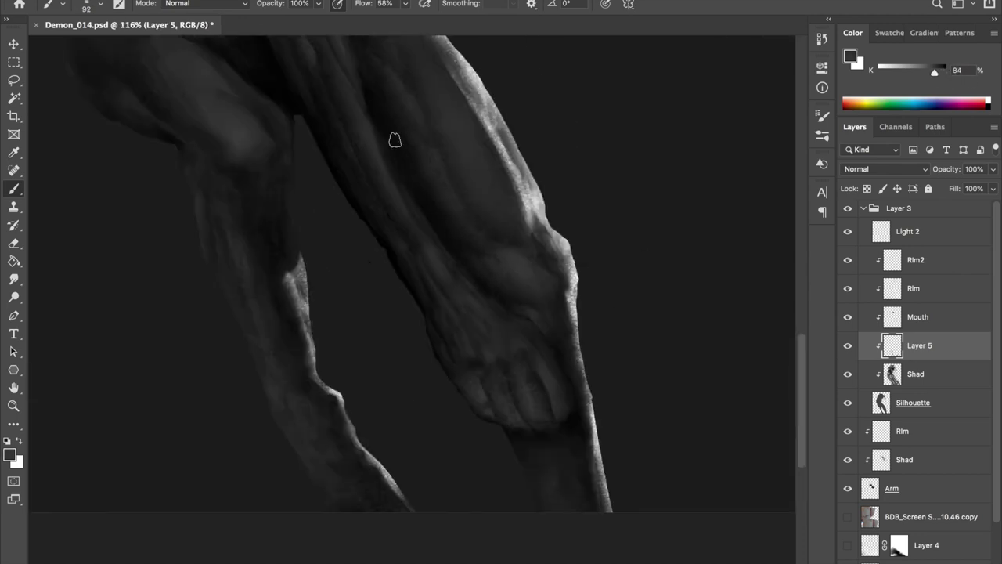
drag(475, 240, 541, 369)
Pick a near-black shadow tone and mirror the canvas repeatedly to check the forms
click(941, 70)
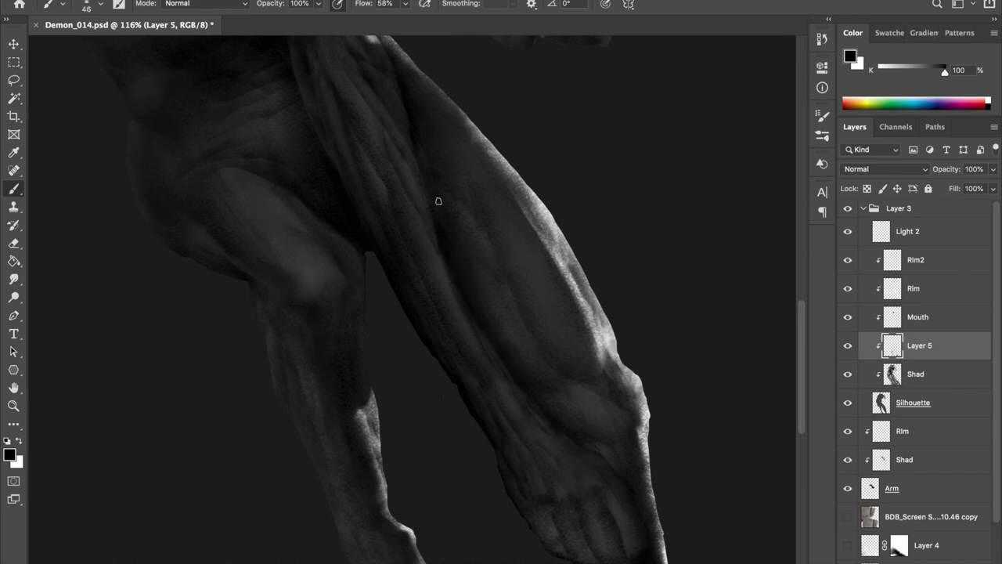
scroll(493, 331, up, 1)
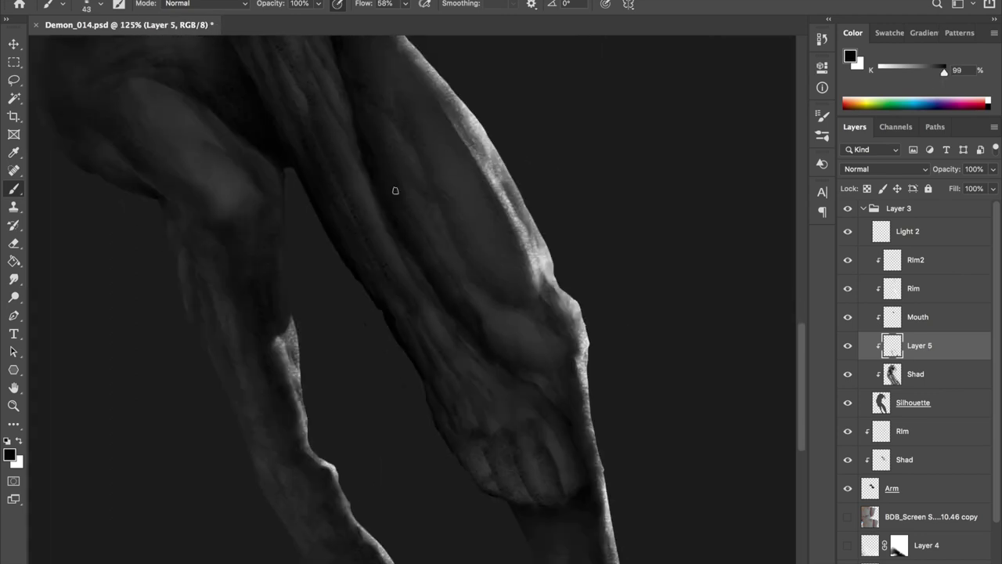
scroll(451, 205, down, 5)
key(ctrl+shift+h)
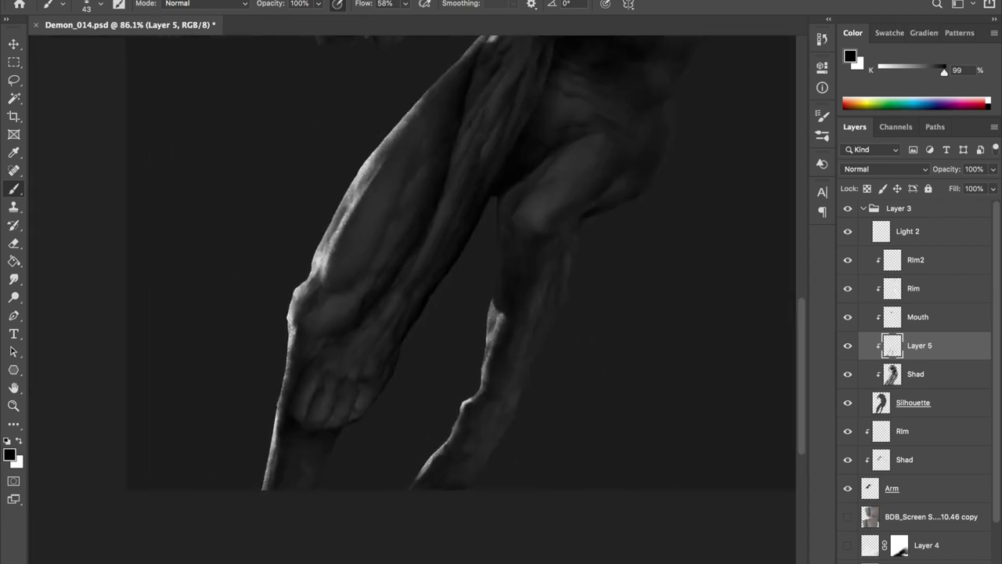
key(ctrl+shift+h)
scroll(635, 271, up, 1)
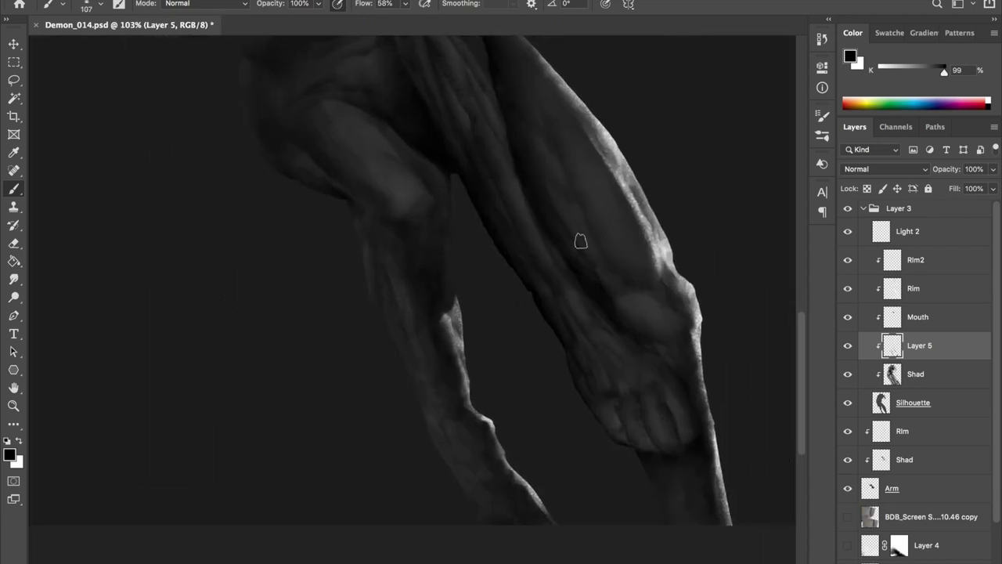
scroll(619, 320, down, 1)
key(ctrl+shift+h)
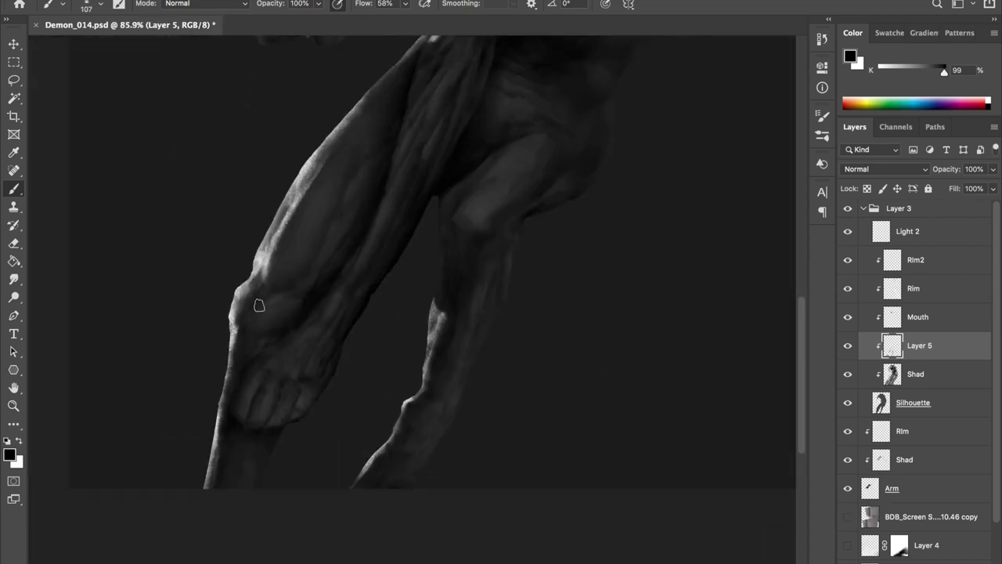
scroll(293, 358, up, 2)
scroll(374, 275, up, 2)
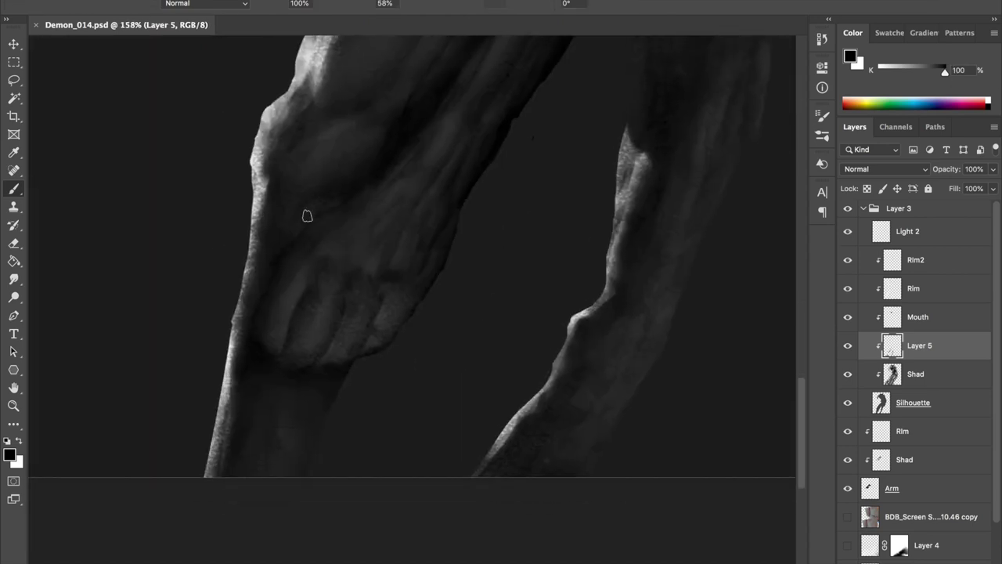
Sample a mid-dark grey, save Demon_014.psd, and flip the view back to normal
alt+click(278, 223)
key(ctrl+s)
key(ctrl+shift+h)
scroll(432, 137, down, 1)
scroll(460, 199, down, 2)
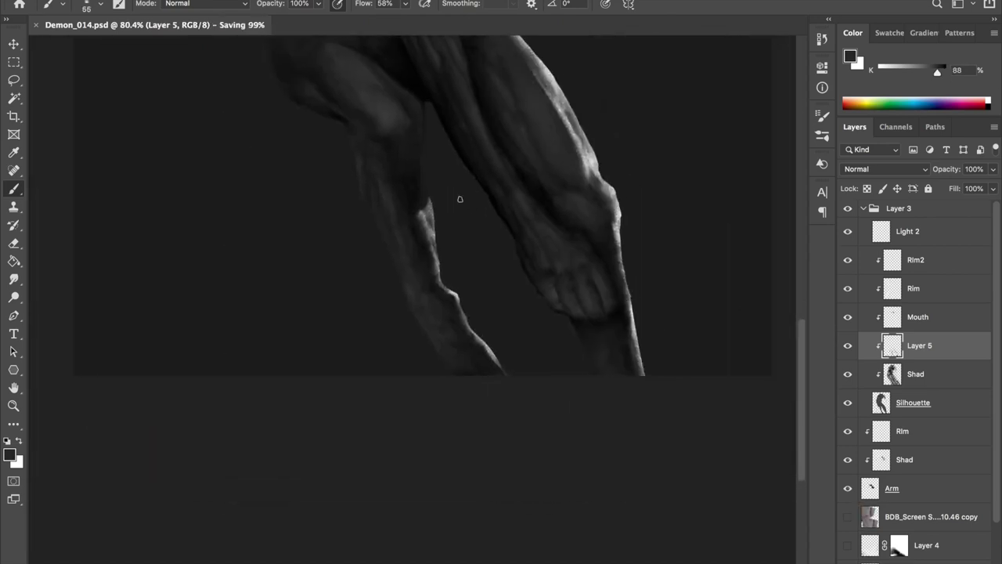
scroll(459, 198, up, 2)
click(892, 288)
Check the Shad layer and return to painting on Layer 5
key(x)
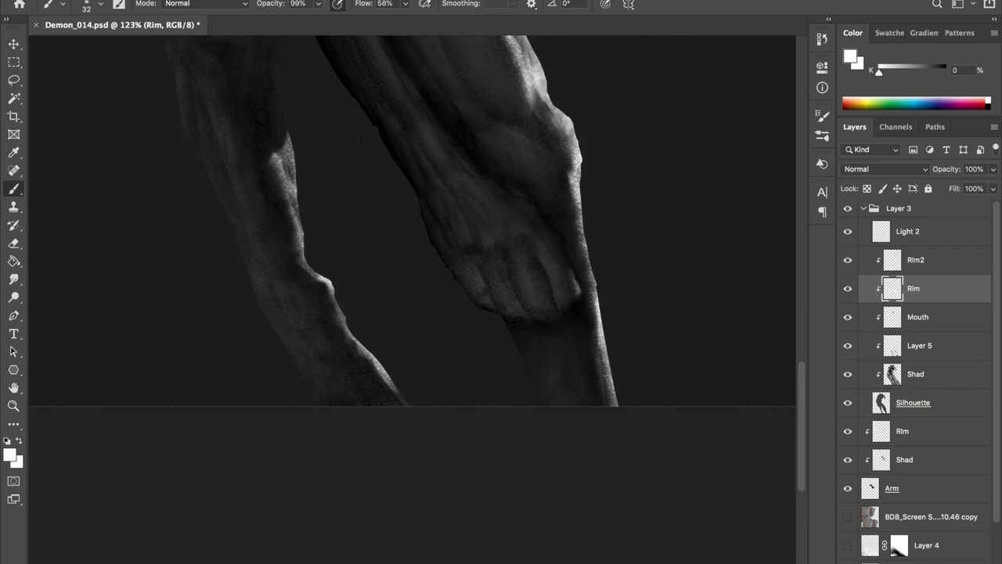
scroll(503, 224, down, 2)
scroll(504, 224, down, 1)
scroll(503, 224, up, 3)
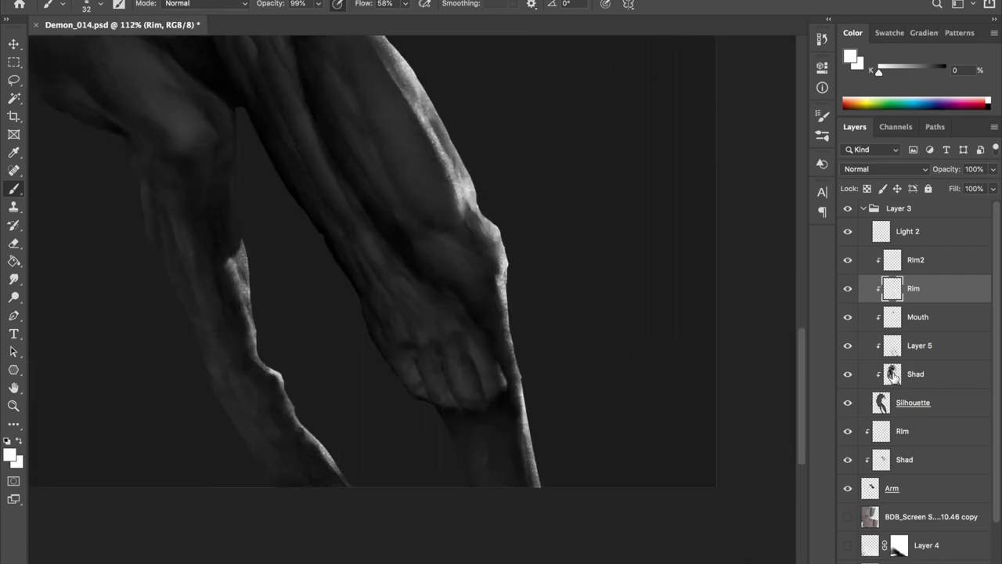
click(894, 374)
click(894, 345)
Deepen the fist shading with a near-black tone and larger brush, then save
alt+click(543, 271)
right_click(544, 271)
key(Return)
scroll(589, 218, down, 3)
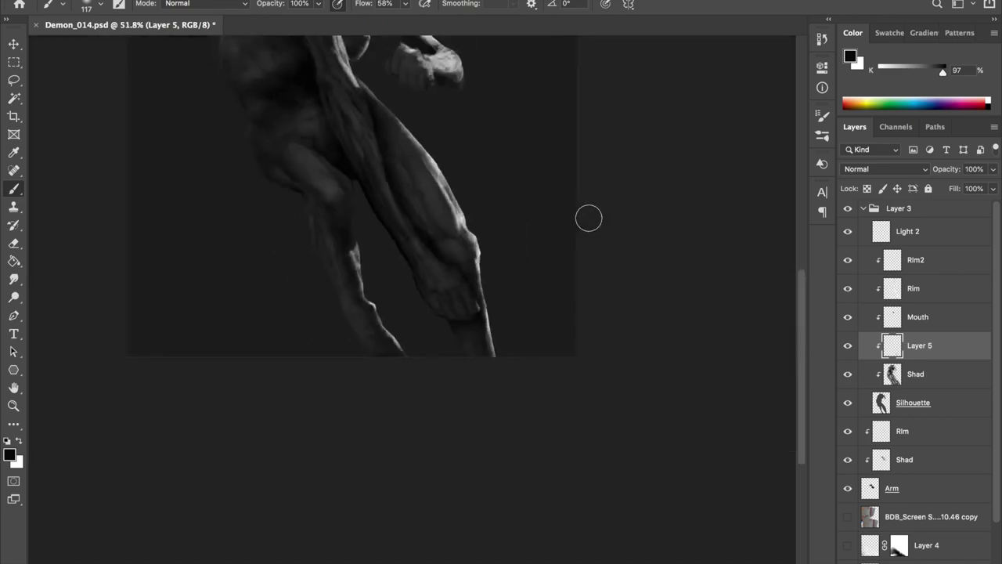
scroll(519, 206, down, 2)
scroll(465, 465, up, 4)
scroll(521, 295, down, 2)
scroll(442, 245, up, 2)
scroll(434, 282, up, 1)
scroll(461, 101, down, 1)
scroll(519, 291, down, 2)
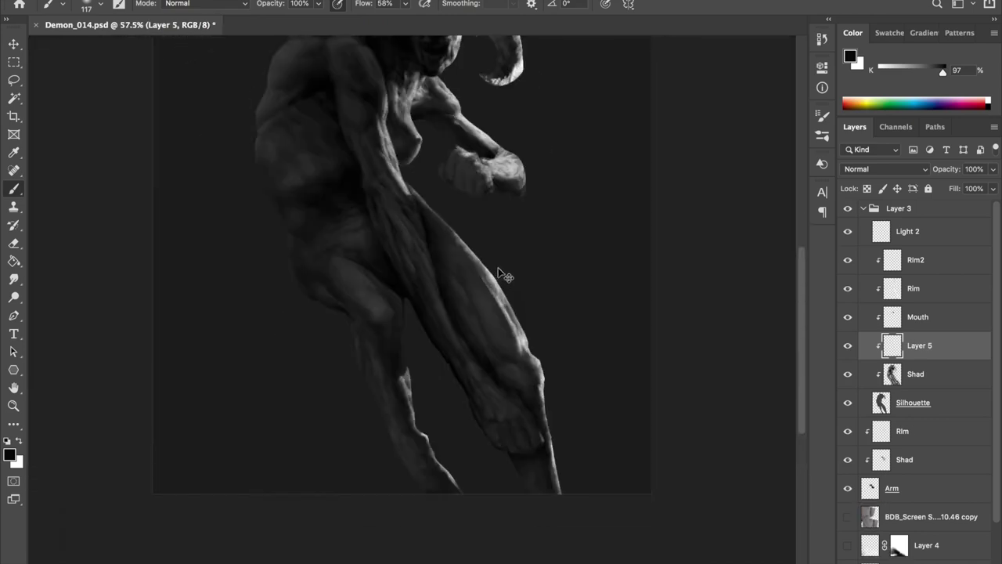
scroll(501, 278, up, 2)
scroll(440, 259, down, 2)
scroll(433, 272, down, 1)
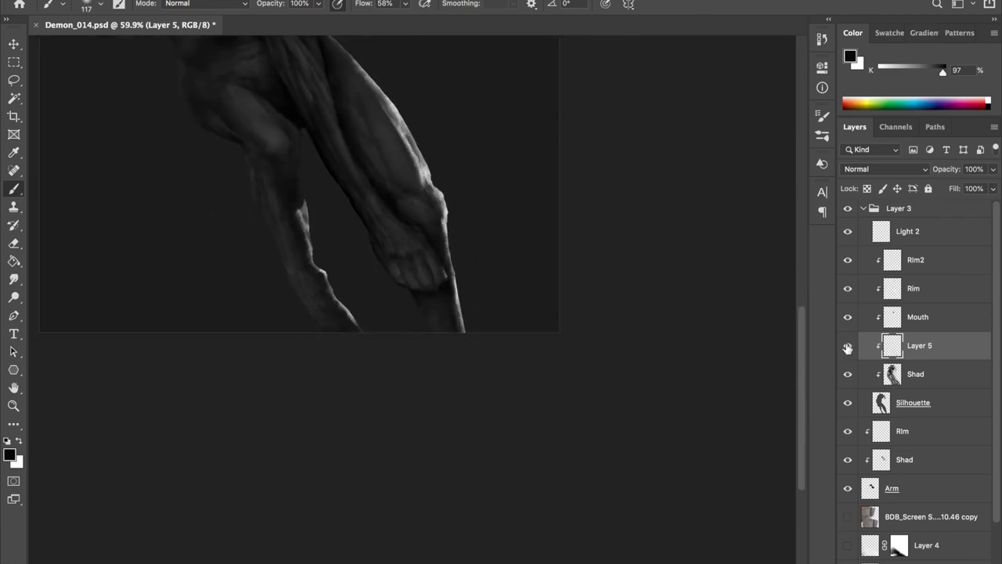
key(ctrl+s)
Erase excess shadow on the lower leg at 100% eraser strength and save again
key(e)
scroll(598, 357, up, 1)
scroll(414, 284, up, 2)
key(0)
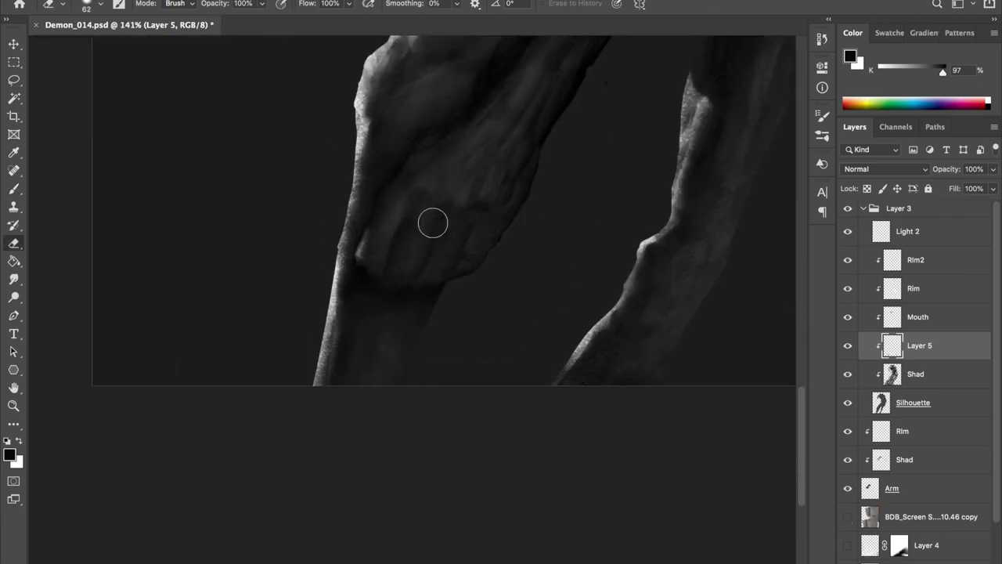
scroll(394, 287, down, 3)
scroll(485, 349, down, 2)
key(ctrl+s)
scroll(528, 298, up, 1)
key(b)
scroll(441, 425, up, 1)
right_click(388, 422)
key(Escape)
scroll(347, 279, up, 1)
Shrink the brush to about 41 px and sample a dark grey from the arm
drag(347, 280, 358, 284)
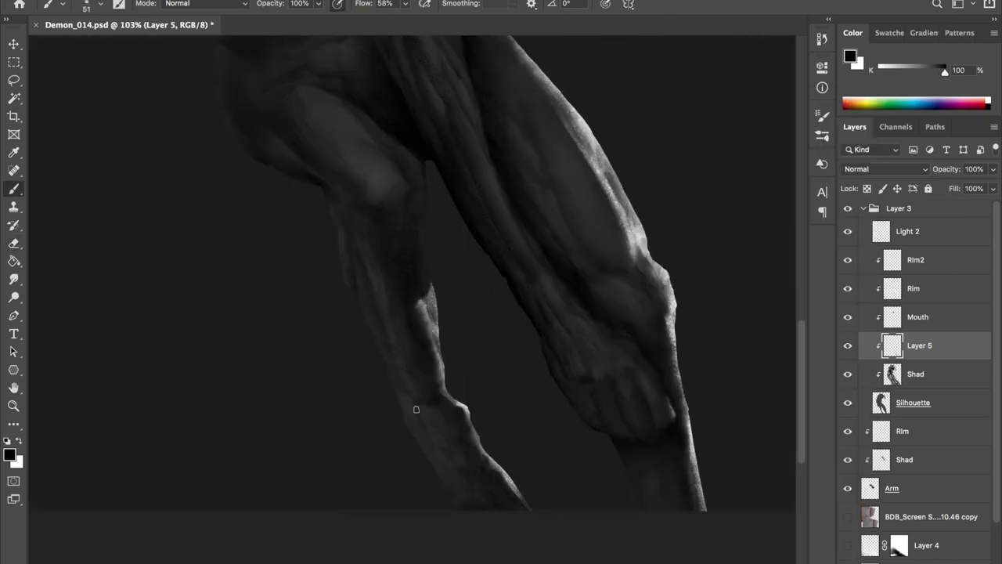
scroll(450, 360, up, 2)
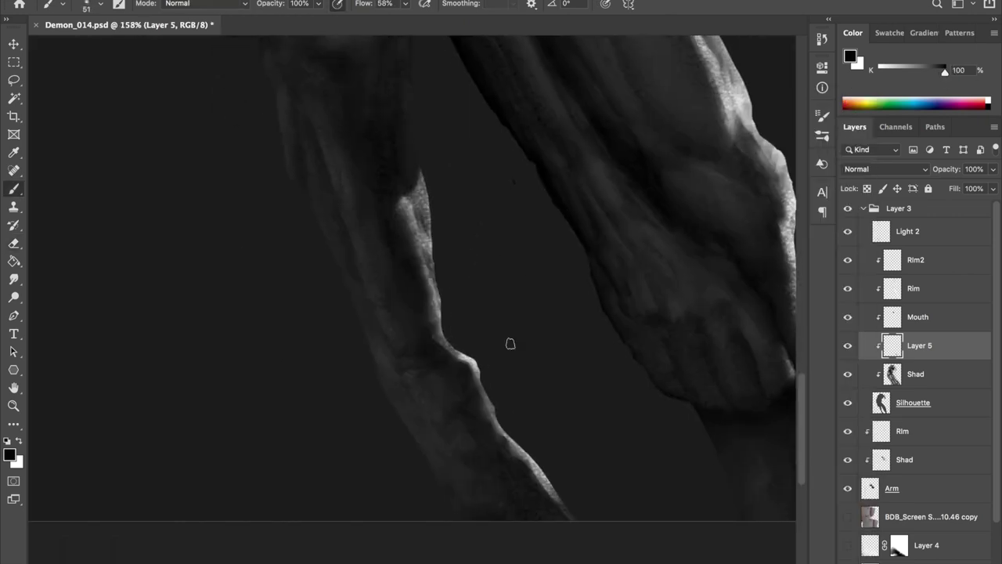
scroll(453, 362, up, 1)
alt+click(463, 434)
drag(462, 437, 458, 436)
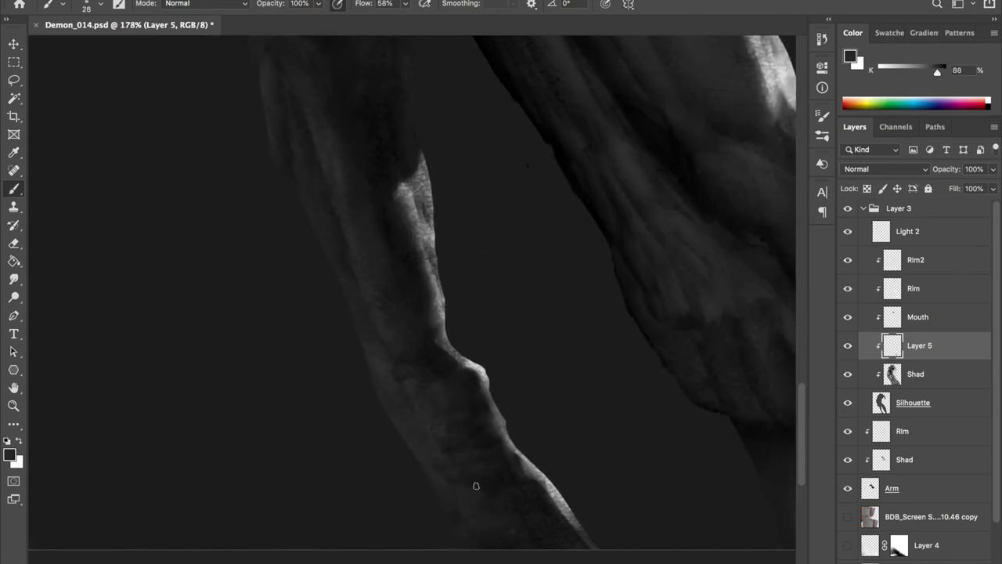
drag(404, 376, 455, 501)
key(d)
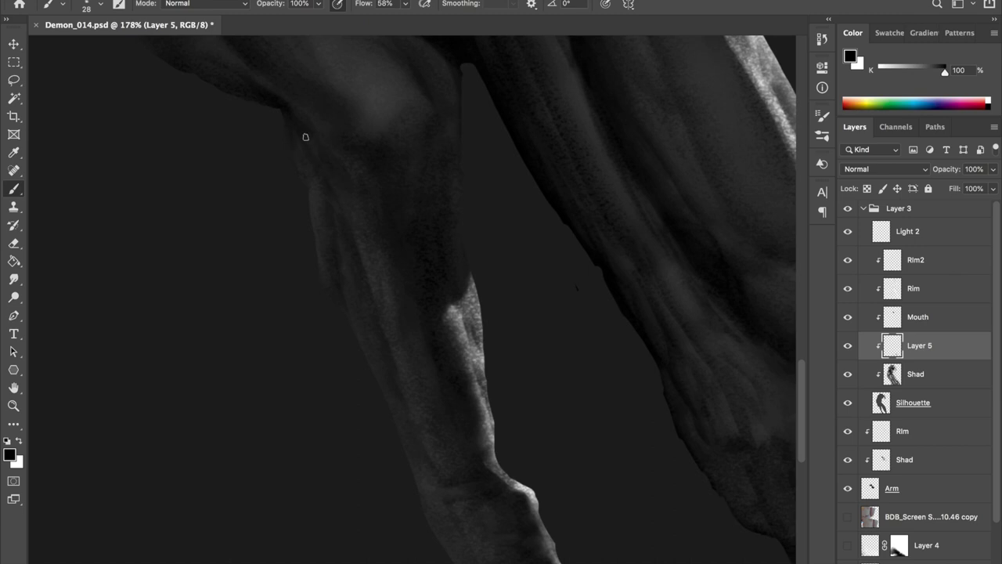
Sample a mid-dark grey from the leg and resize the brush for leg shading
alt+click(420, 171)
scroll(454, 152, down, 2)
scroll(481, 174, down, 1)
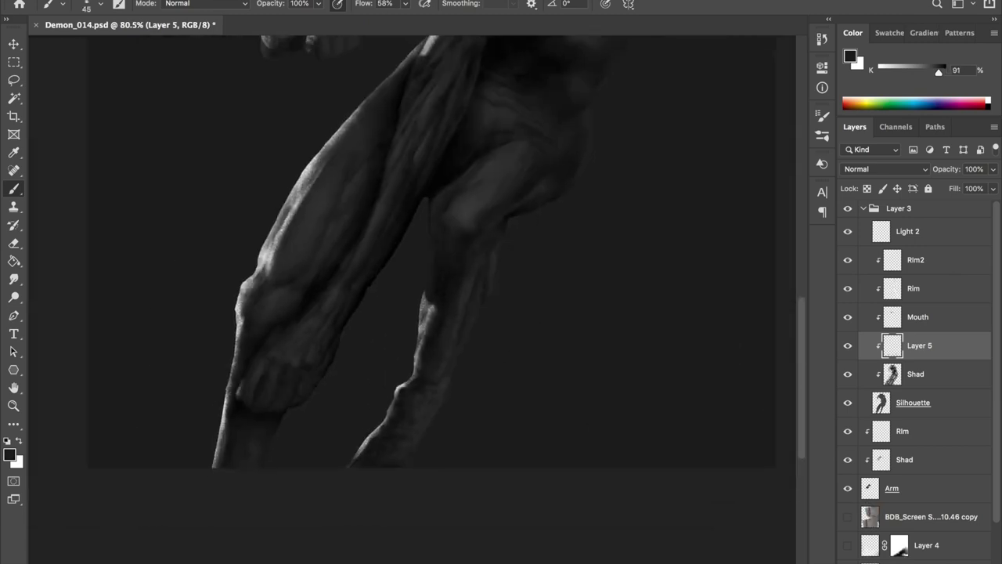
scroll(505, 210, up, 1)
scroll(505, 210, down, 1)
drag(496, 266, 477, 308)
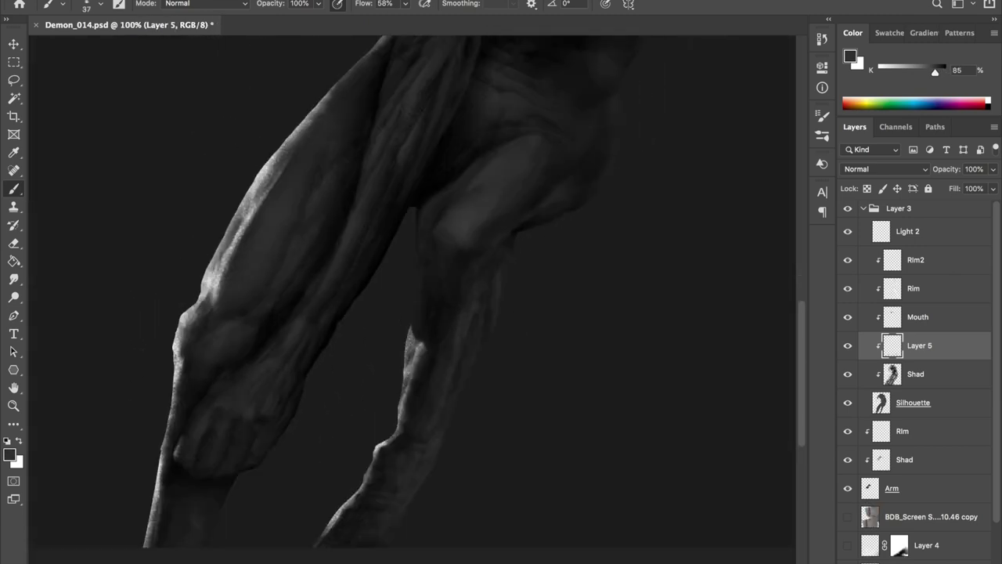
key(d)
scroll(511, 299, left, 3)
scroll(410, 292, down, 1)
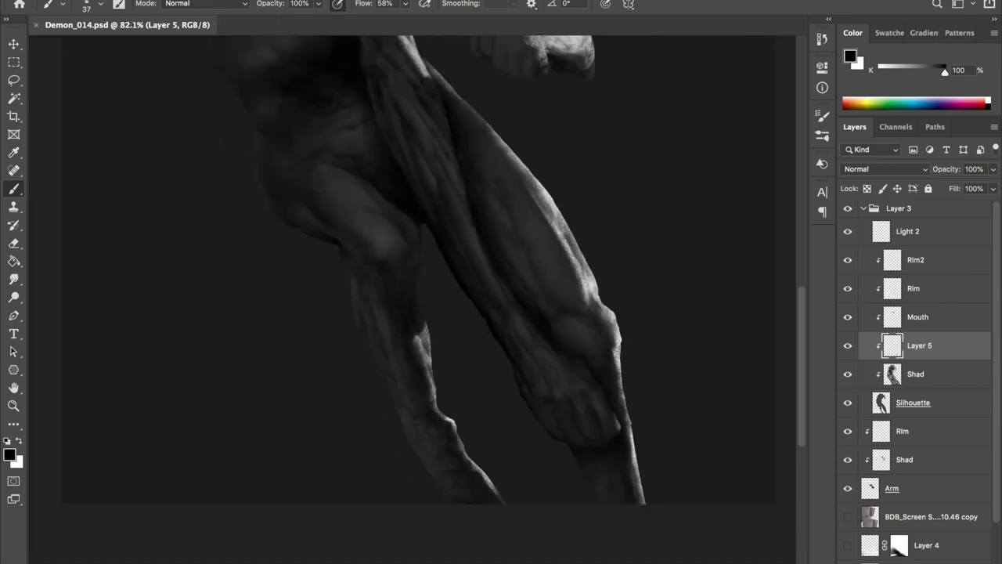
scroll(410, 292, up, 2)
mouse_move(410, 292)
mouse_down()
mouse_move(385, 321)
mouse_move(404, 266)
mouse_up()
Shade the legs with dark and near-black tones sampled from the leg
alt+click(408, 266)
scroll(410, 271, down, 3)
scroll(441, 296, up, 1)
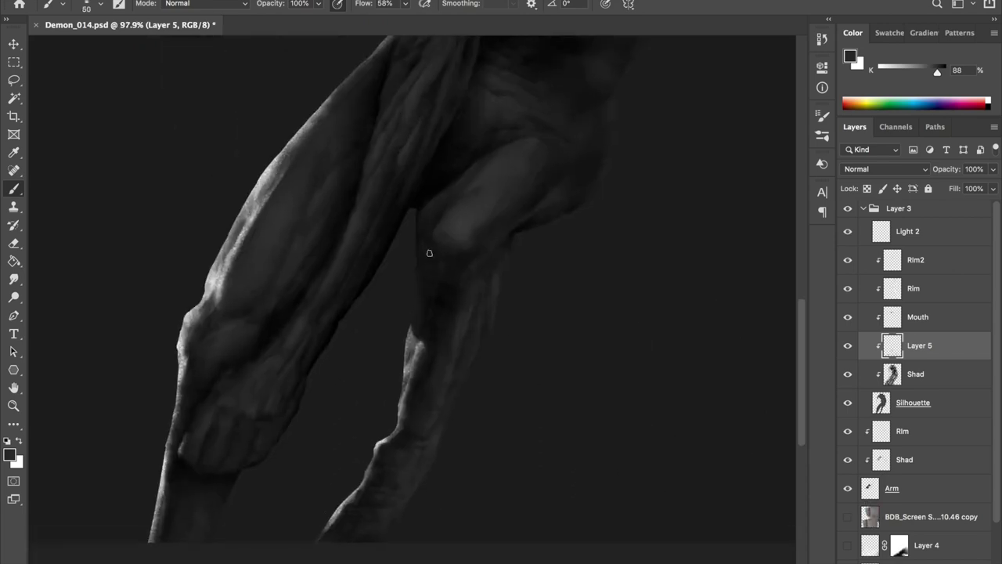
scroll(431, 304, up, 1)
alt+click(430, 164)
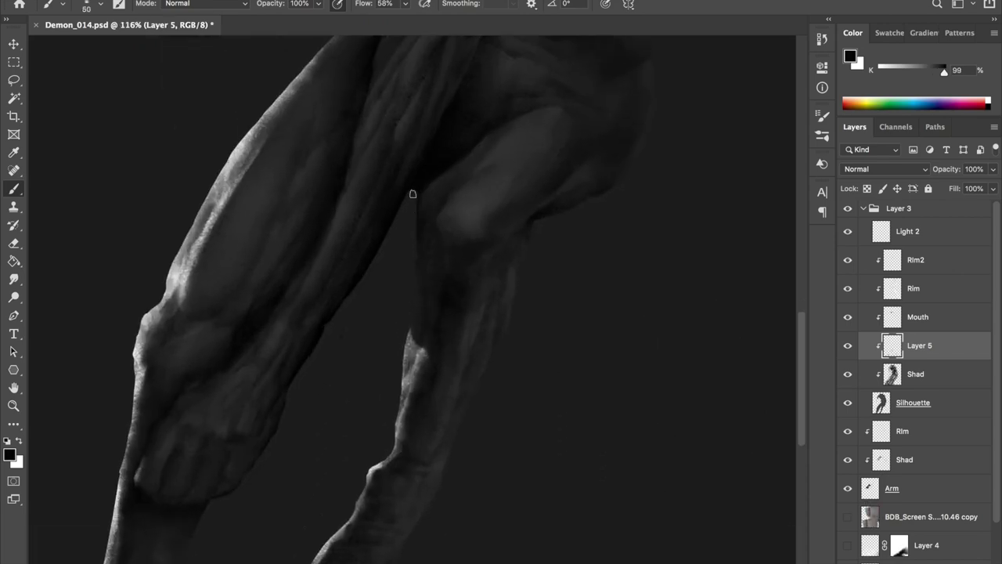
scroll(424, 275, up, 1)
alt+click(416, 190)
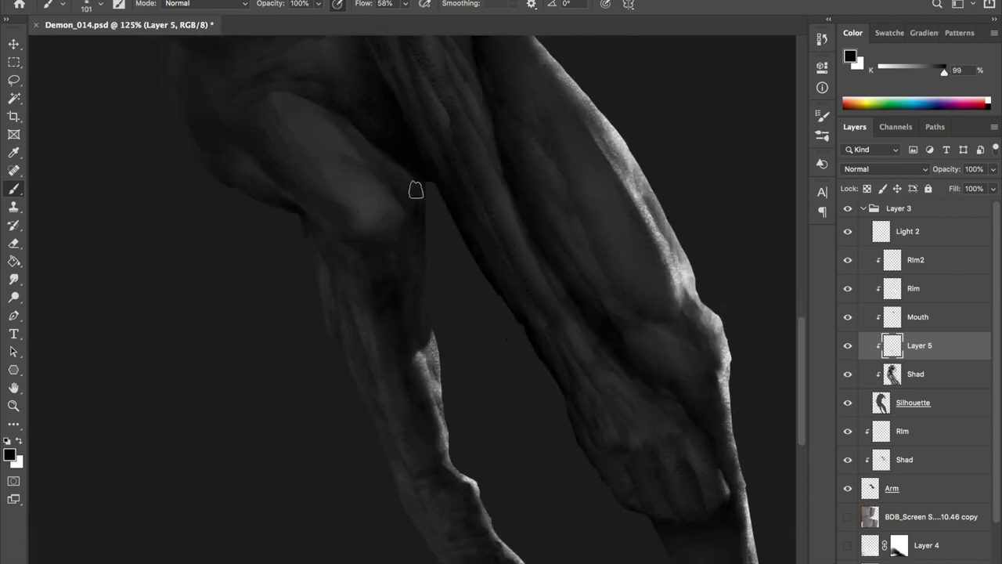
scroll(388, 164, down, 3)
scroll(438, 186, up, 1)
scroll(423, 274, up, 3)
Soften the leg shading with lighter grey samples from the figure
alt+click(397, 373)
scroll(416, 291, down, 1)
scroll(416, 291, down, 2)
key(d)
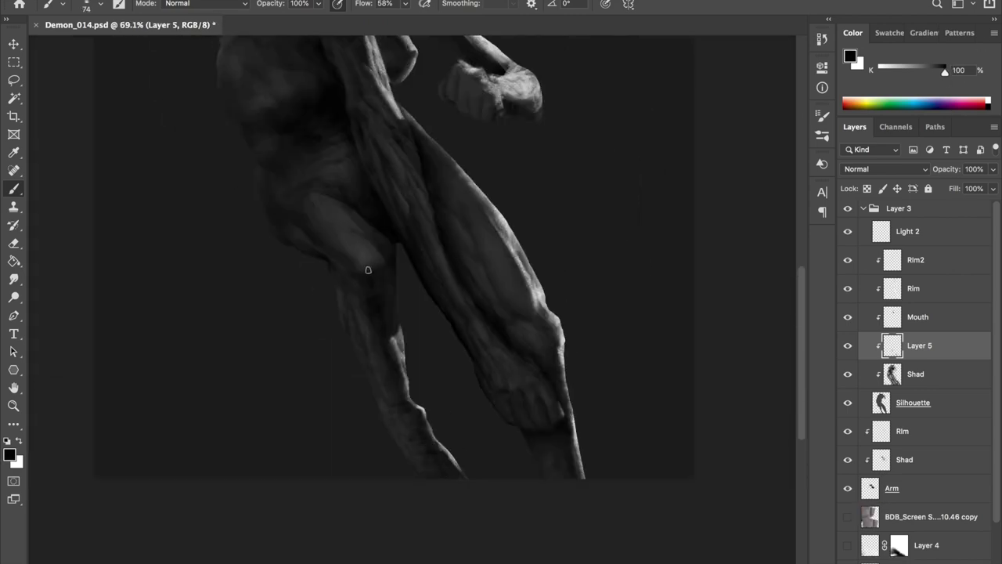
scroll(368, 270, up, 2)
scroll(353, 259, down, 2)
scroll(416, 165, up, 2)
alt+click(426, 161)
right_click(438, 157)
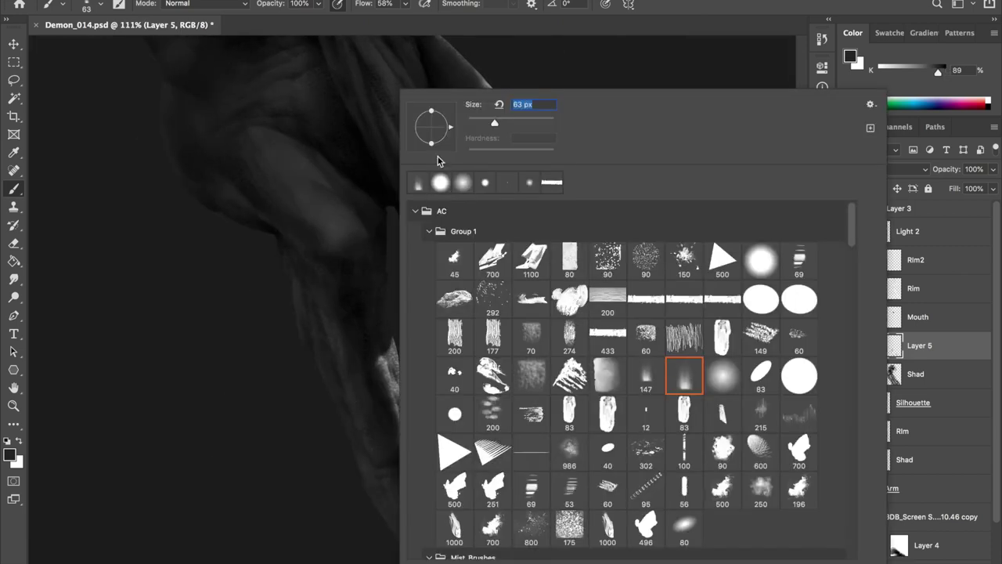
key(Escape)
scroll(320, 227, up, 2)
Deepen thigh and calf shadows with dark tones sampled from the legs
alt+click(510, 167)
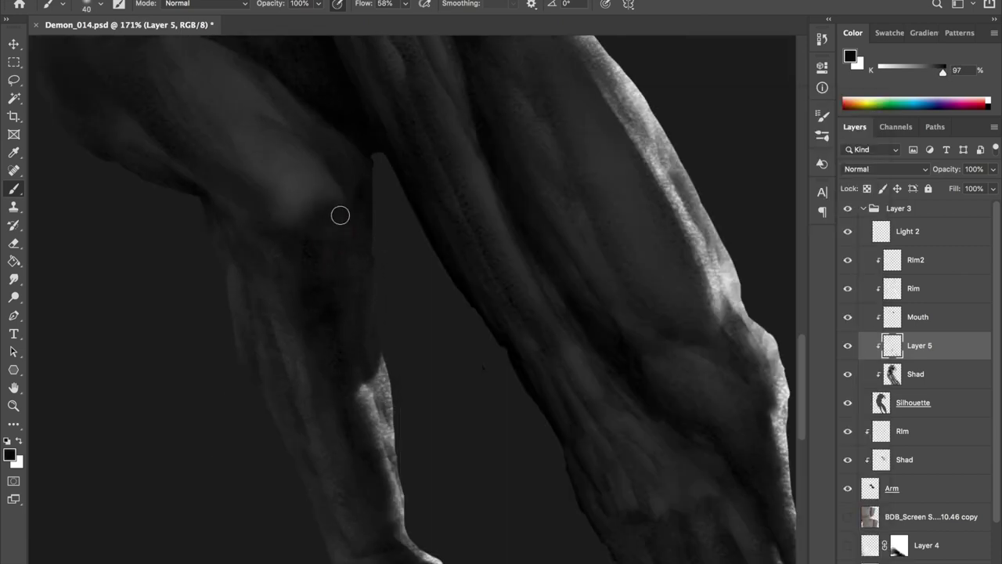
scroll(332, 221, down, 2)
scroll(401, 282, up, 1)
scroll(395, 280, down, 3)
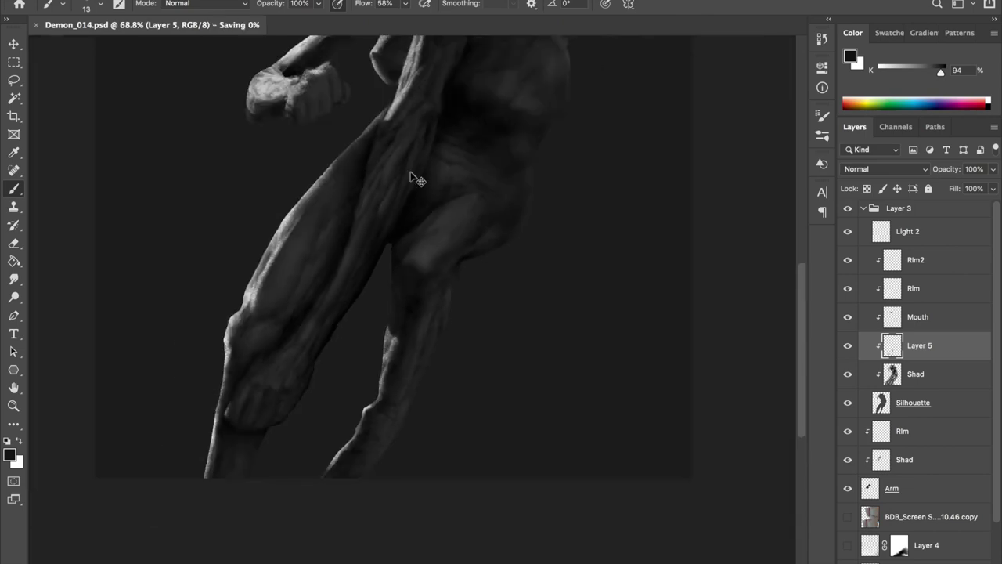
scroll(392, 280, up, 1)
scroll(391, 280, down, 1)
alt+click(392, 280)
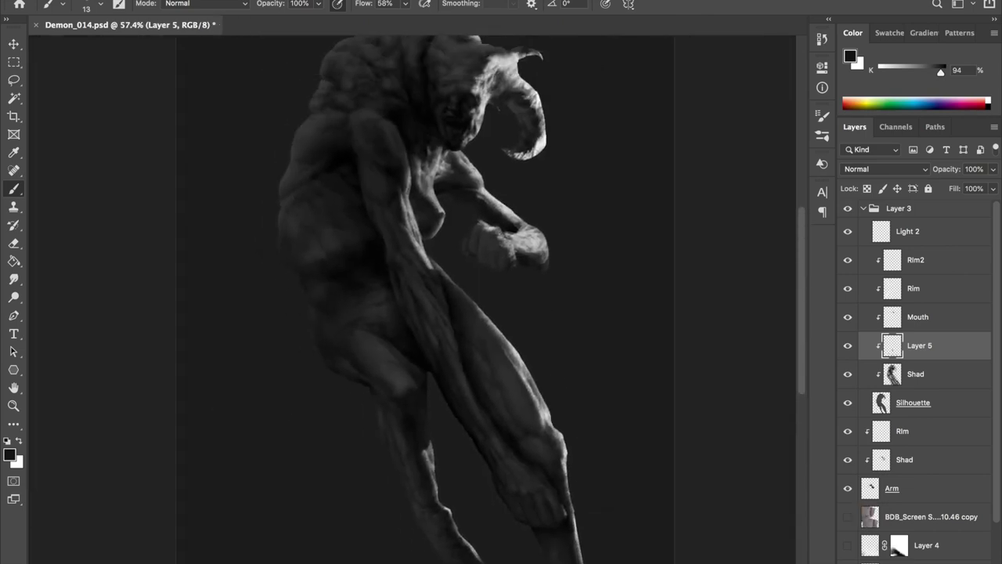
scroll(501, 282, up, 5)
Select the Rim layer, mirror the view to check proportions, and save
click(913, 288)
key(h)
key(h)
scroll(457, 177, down, 3)
key(ctrl+s)
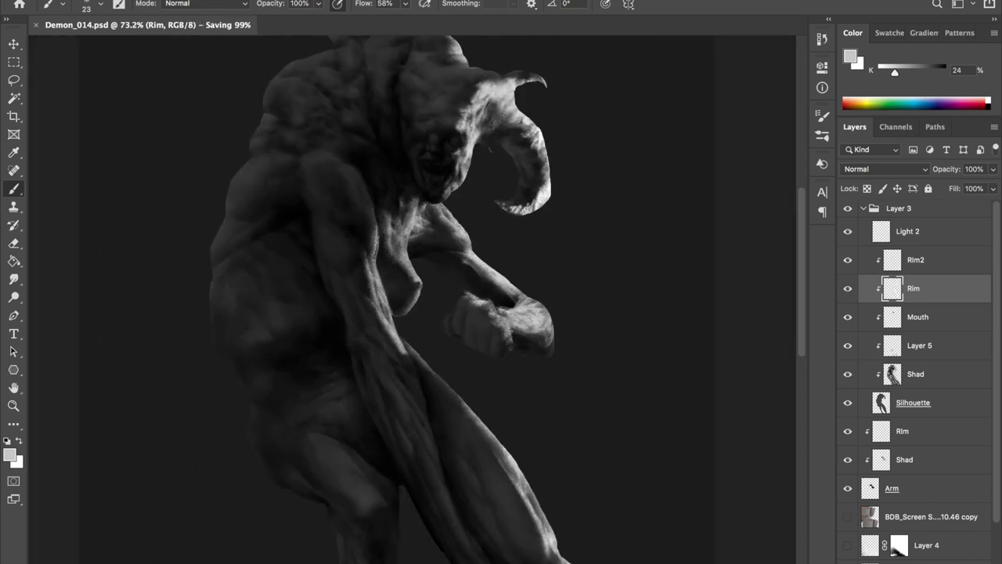
key(h)
key(h)
scroll(415, 314, down, 1)
key(ctrl+s)
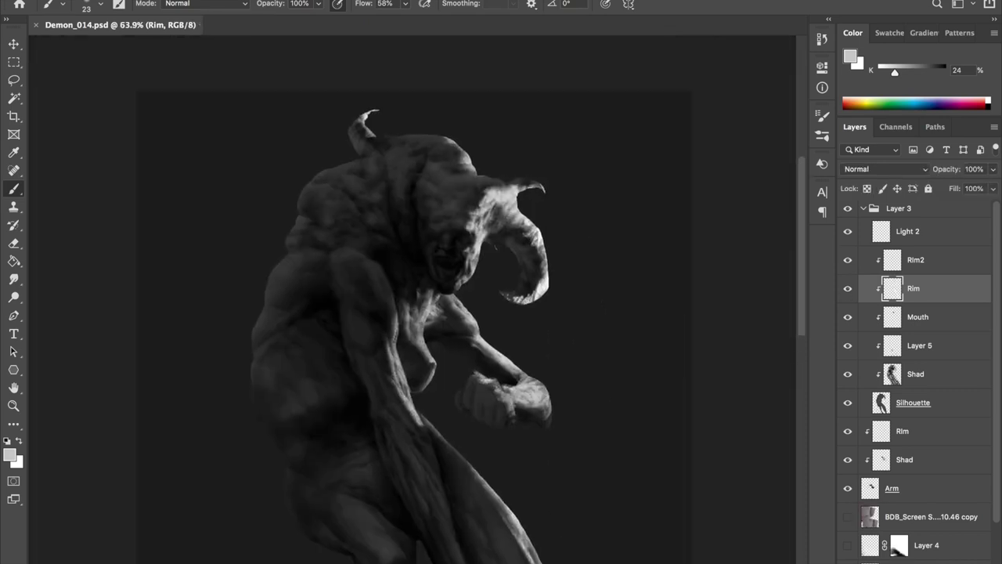
Choose a soft round brush and make the Shad layer active
scroll(587, 248, down, 5)
scroll(501, 314, up, 2)
scroll(443, 245, up, 3)
right_click(732, 379)
double_click(837, 375)
click(904, 459)
scroll(360, 208, up, 4)
Create a new layer clipped to the layer below and adjust the brush size
key(ctrl+alt+shift+n)
key(d)
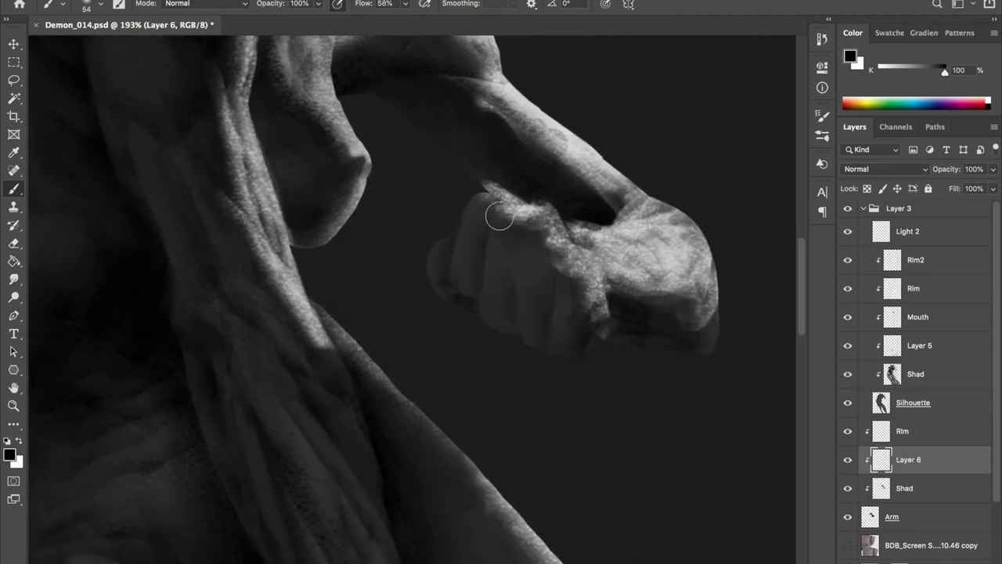
key(bracketleft)
key(bracketleft)
key(bracketleft)
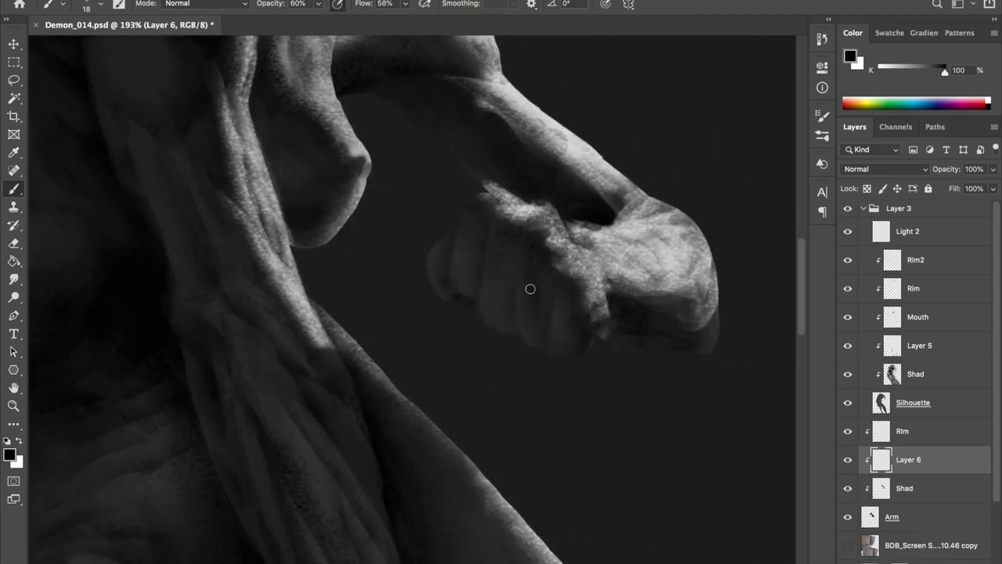
scroll(554, 364, down, 5)
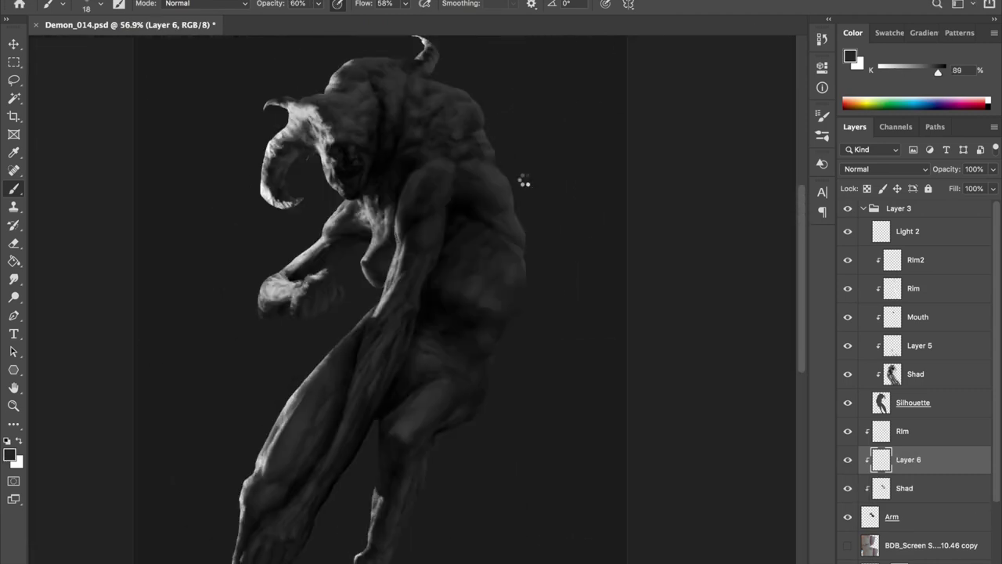
scroll(463, 213, up, 5)
drag(464, 273, 470, 304)
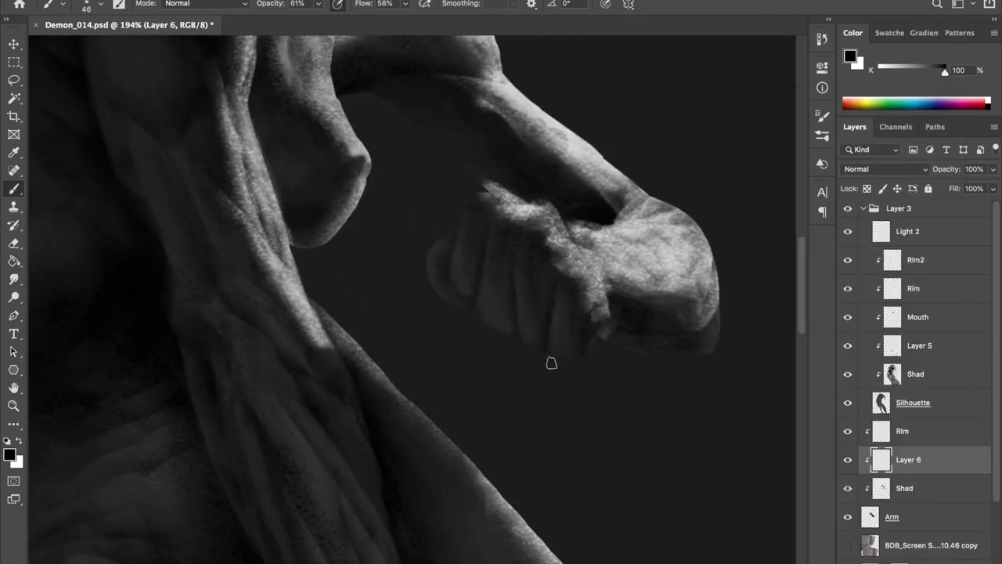
scroll(450, 325, down, 2)
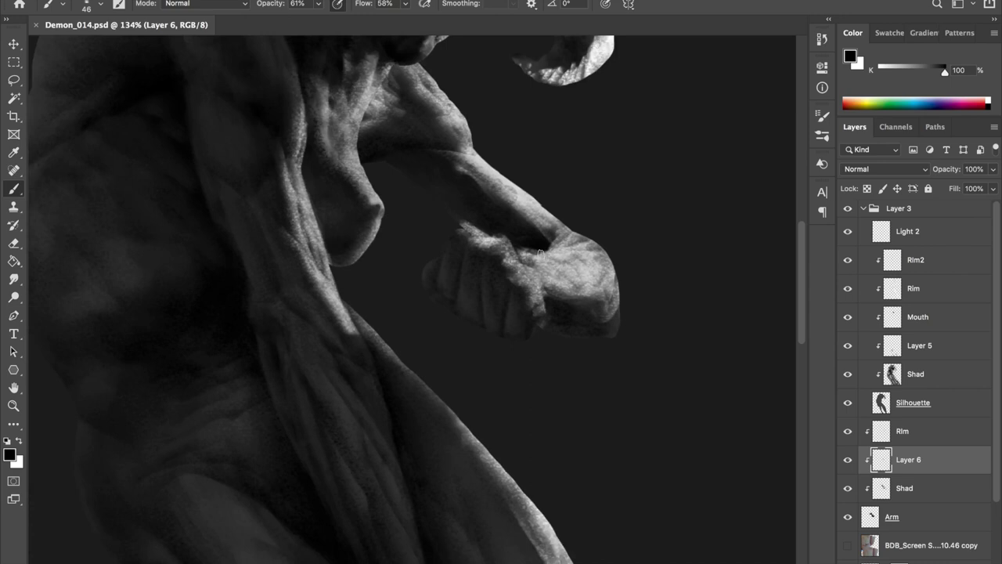
scroll(450, 325, up, 3)
Select the Rim layer with the Eraser and flip the canvas view to check the figure
key(alt+bracketright)
key(e)
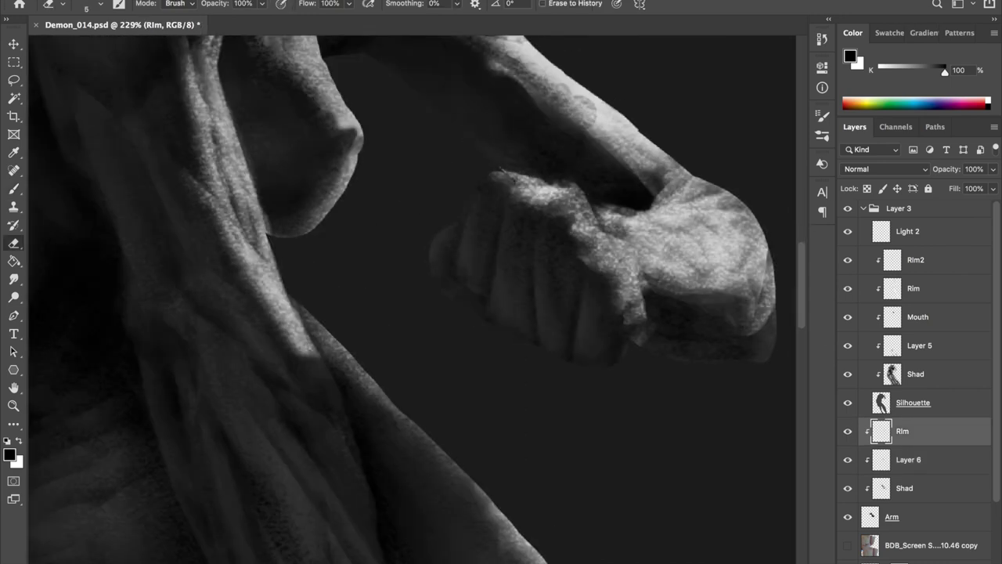
scroll(502, 196, down, 5)
scroll(503, 212, up, 5)
scroll(469, 206, down, 1)
scroll(413, 151, right, 5)
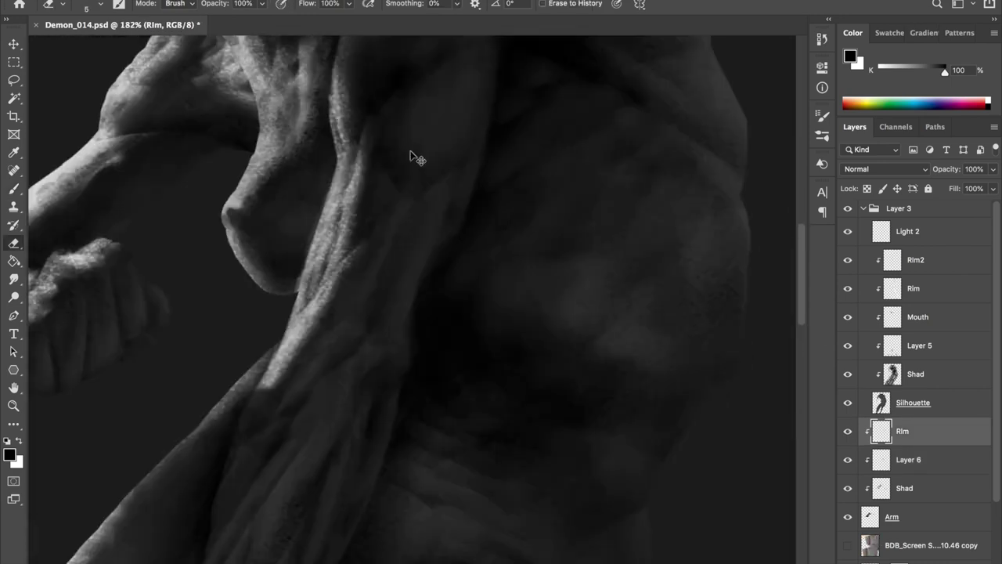
scroll(413, 151, left, 5)
scroll(427, 250, down, 2)
key(ctrl+shift+h)
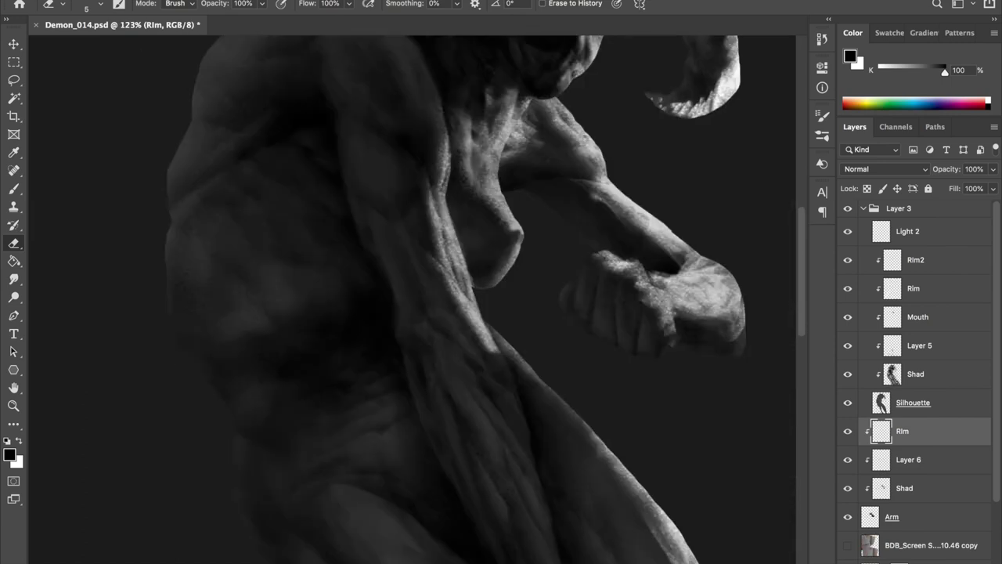
scroll(377, 227, up, 3)
Sample a dark grey from the fist and return to the Rim layer with the Brush
key(alt+bracketleft)
key(alt+bracketleft)
key(b)
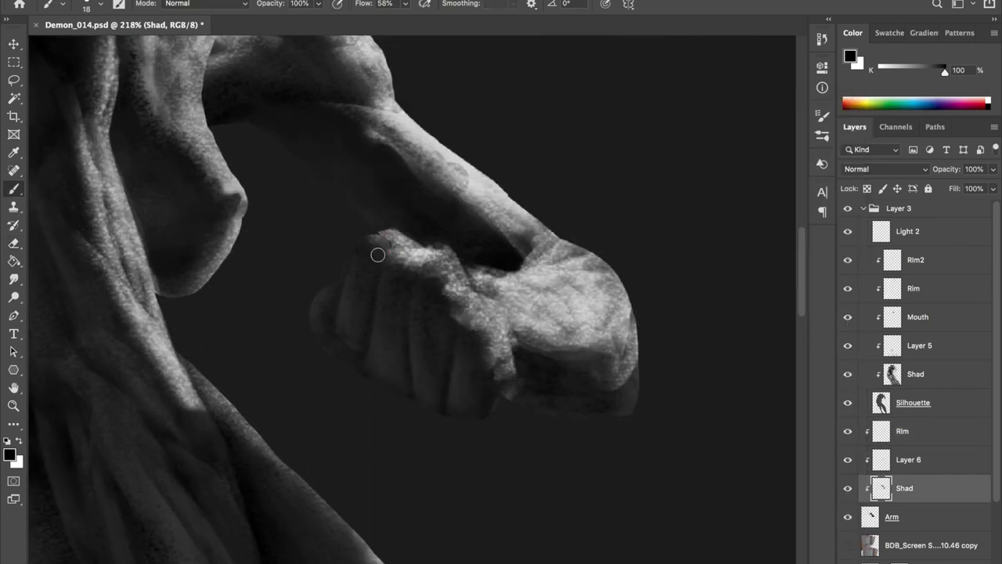
click(870, 518)
alt+click(376, 218)
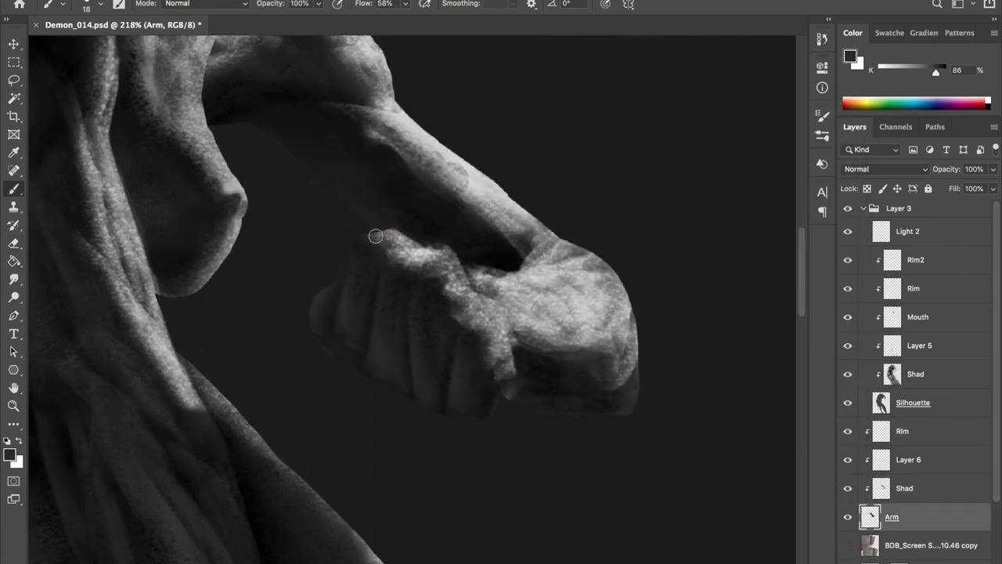
key(alt+bracketright)
key(alt+bracketright)
key(alt+bracketright)
Paint white rim light along the fist's top edge on the Rim layer
key(x)
mouse_move(372, 238)
mouse_down()
mouse_move(407, 231)
mouse_move(520, 309)
mouse_up()
scroll(509, 159, down, 5)
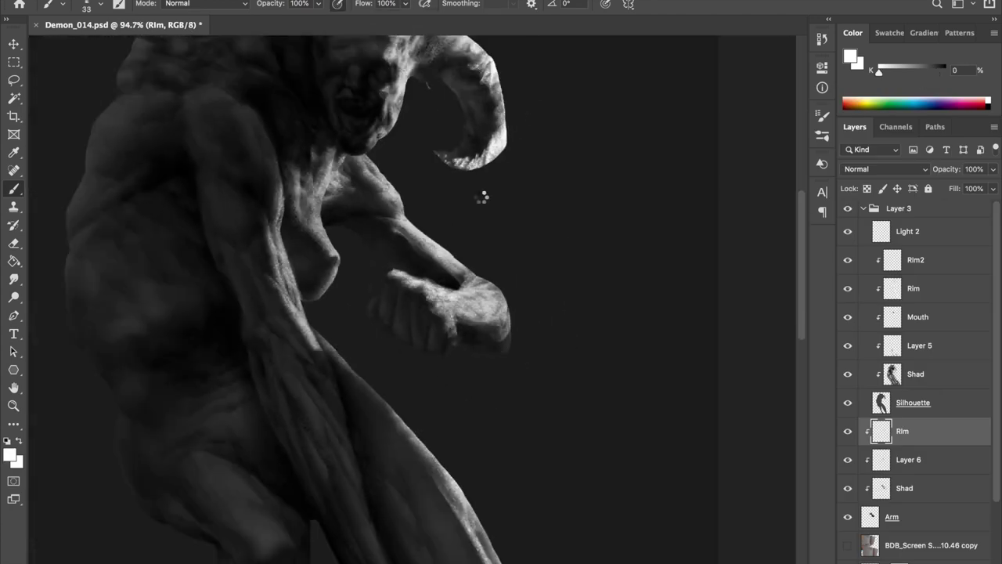
drag(509, 159, 470, 118)
scroll(509, 159, up, 4)
scroll(510, 280, up, 3)
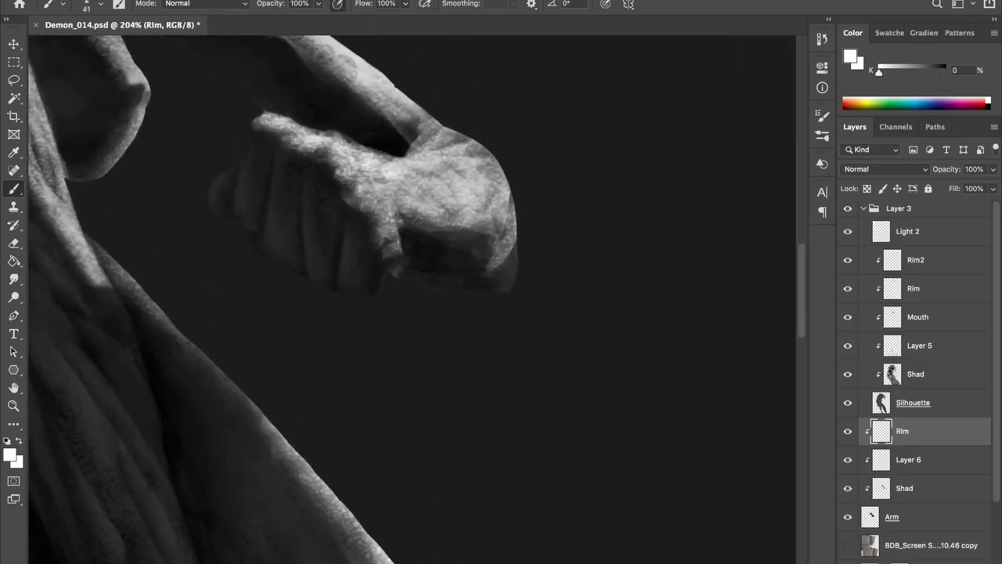
Trim the fist's lower edge with a smaller Eraser tip
key(e)
key(bracketleft)
key(bracketleft)
key(bracketleft)
drag(507, 277, 400, 286)
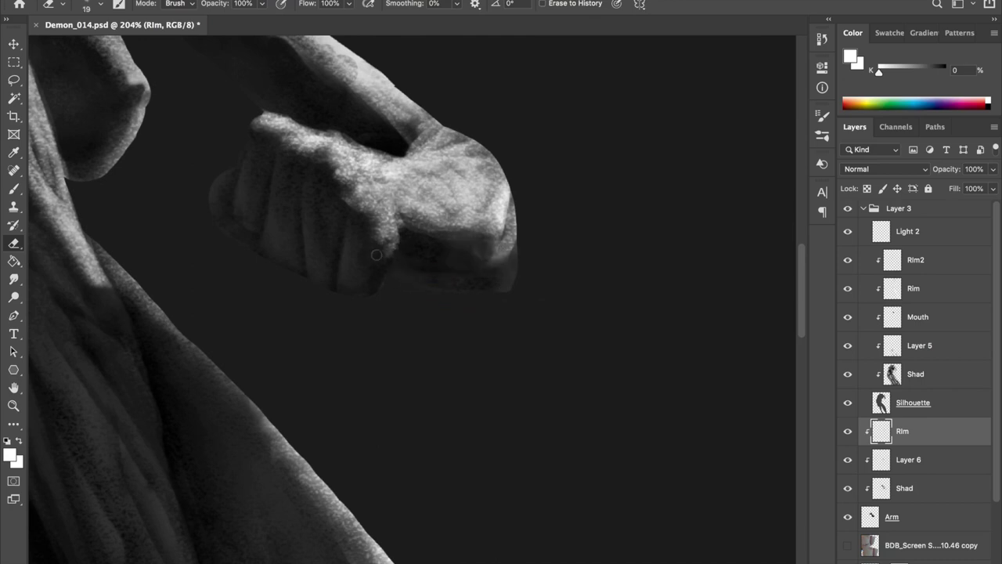
key(b)
scroll(441, 139, down, 2)
scroll(441, 139, down, 2)
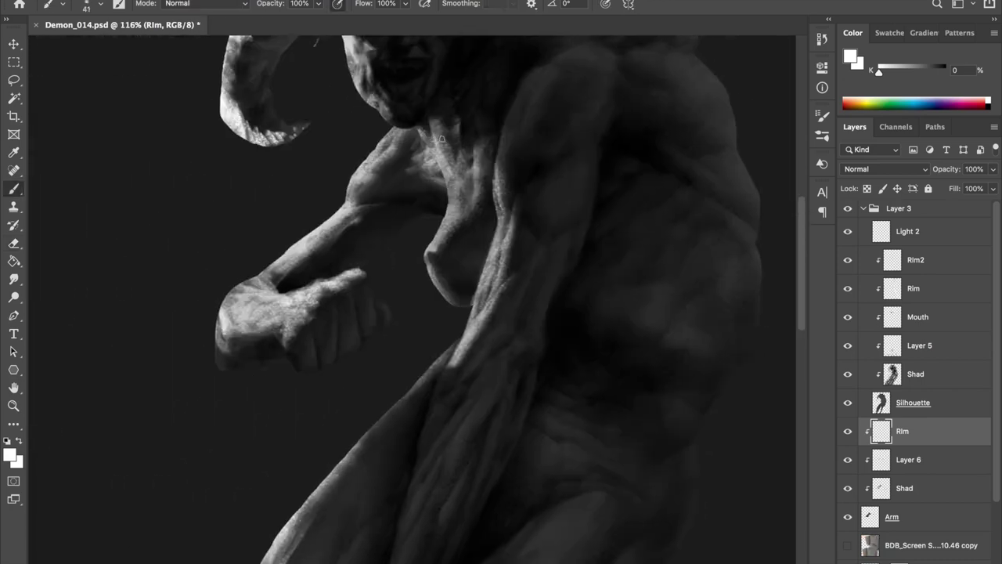
scroll(447, 139, up, 3)
Save the painting, delete Layer 6 and reselect the Rim layer
key(alt+bracketleft)
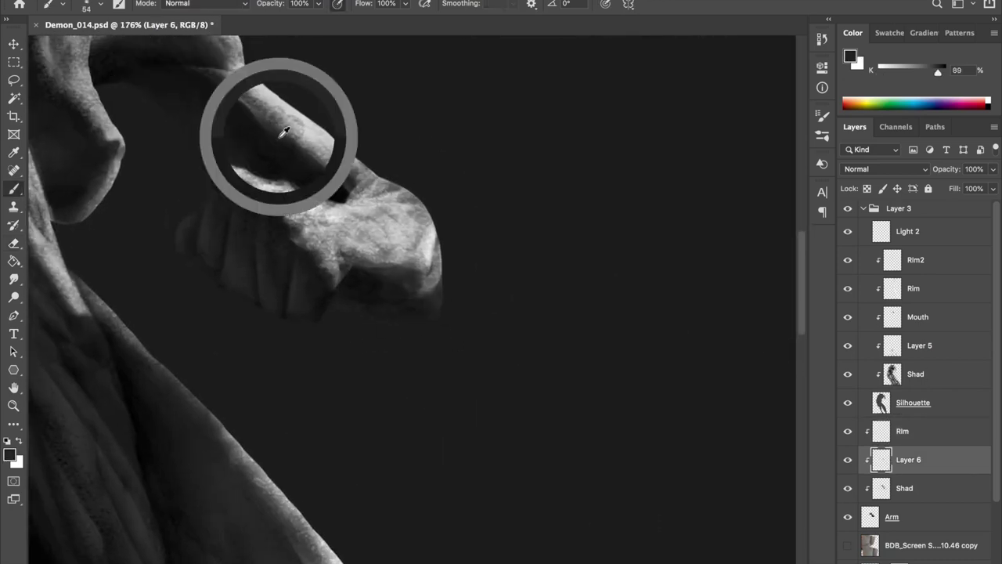
key(ctrl+s)
scroll(413, 332, down, 3)
scroll(445, 287, up, 2)
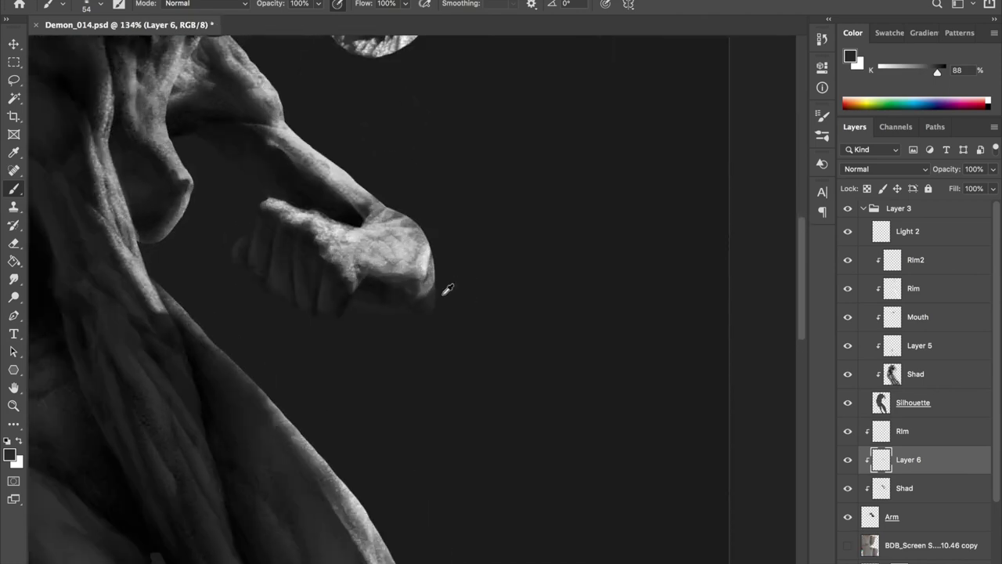
key(Delete)
alt+click(432, 296)
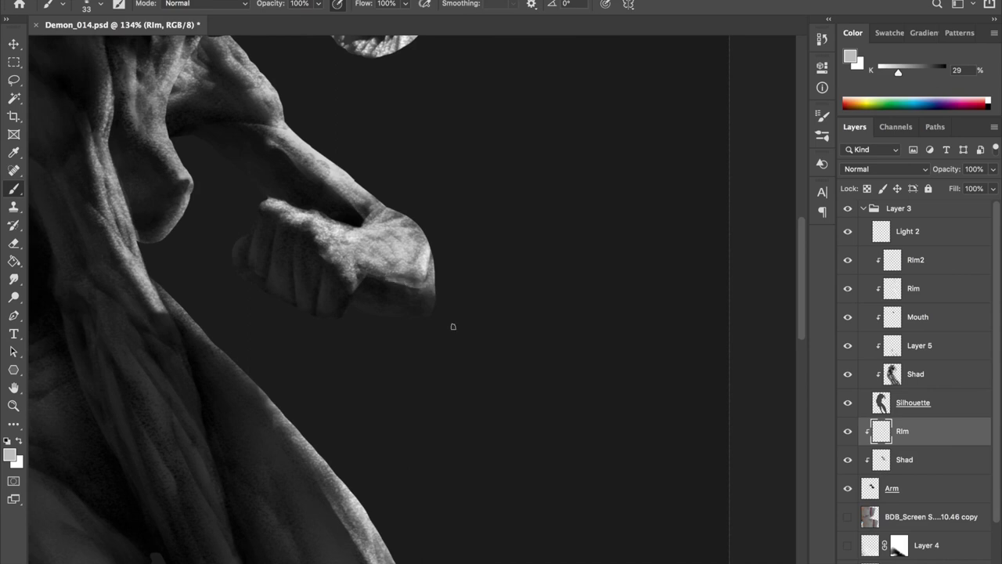
Save Demon_014.psd again
scroll(392, 278, down, 2)
key(ctrl+s)
scroll(410, 219, down, 1)
scroll(410, 220, up, 3)
scroll(407, 235, up, 1)
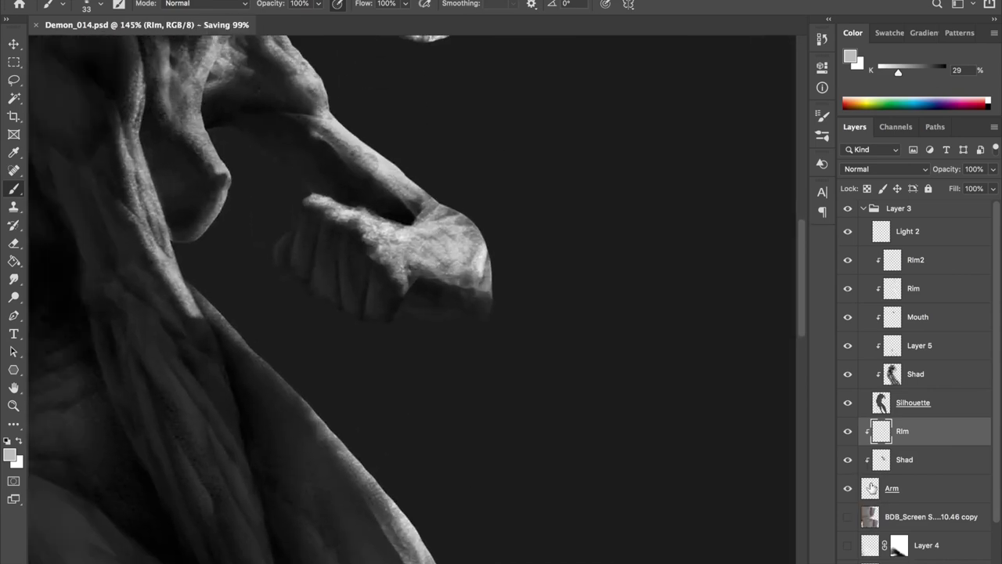
On the Arm layer, erase the faint patch off the hand's lower-left edge
click(888, 488)
scroll(258, 231, up, 1)
alt+click(259, 232)
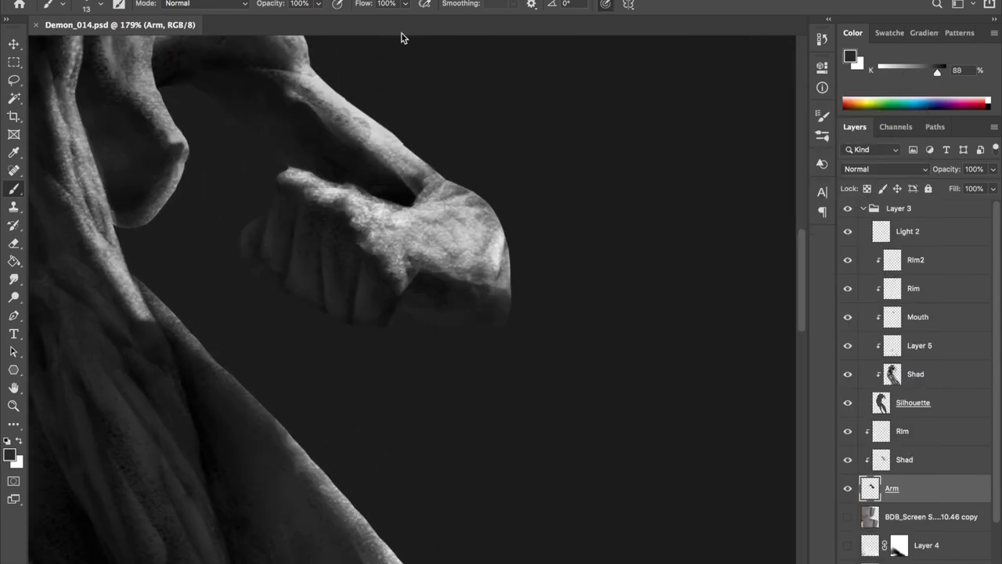
key(e)
drag(255, 220, 233, 259)
key(b)
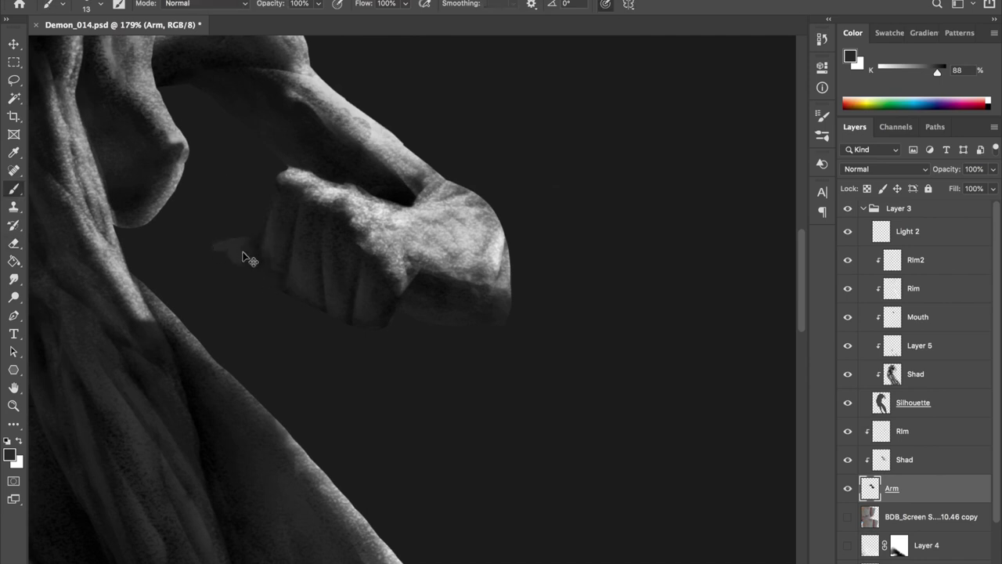
Open the Eraser's brush tip choices, then flip the canvas view to check the figure
key(e)
right_click(220, 185)
key(Escape)
key(h)
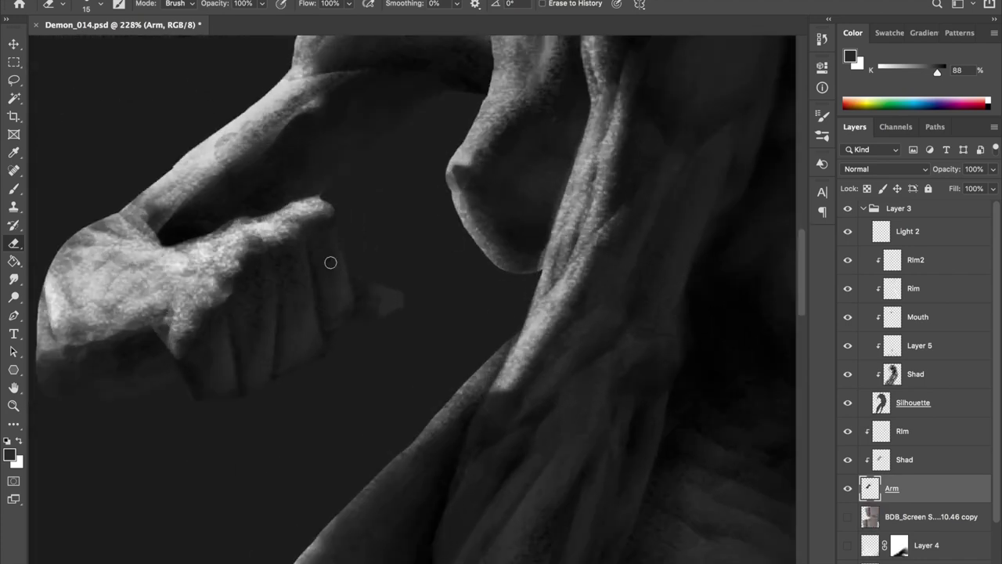
scroll(415, 292, up, 2)
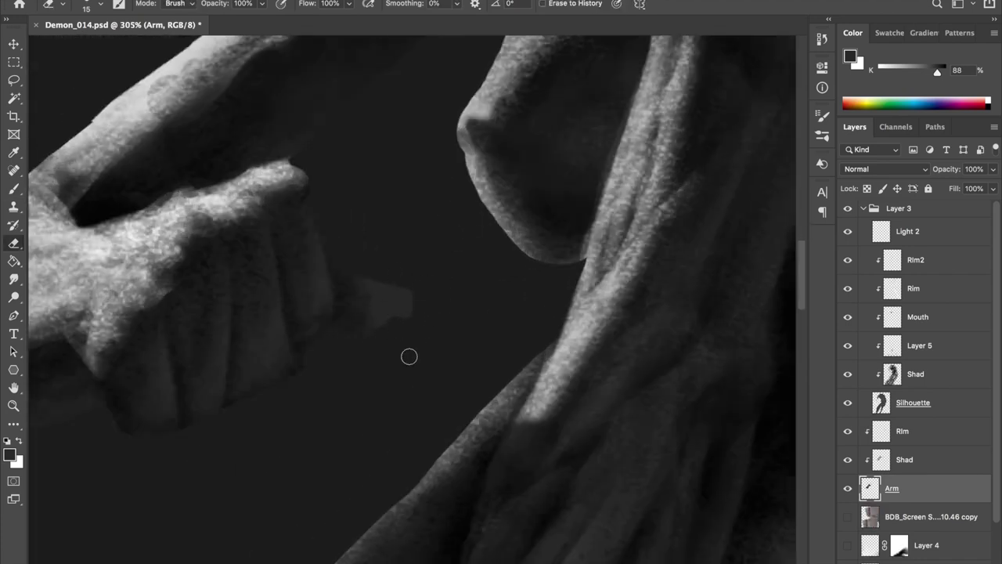
key(b)
On the Shad layer, choose a different brush tip and darken the grey shape beside the fist
click(904, 460)
right_click(368, 92)
double_click(649, 380)
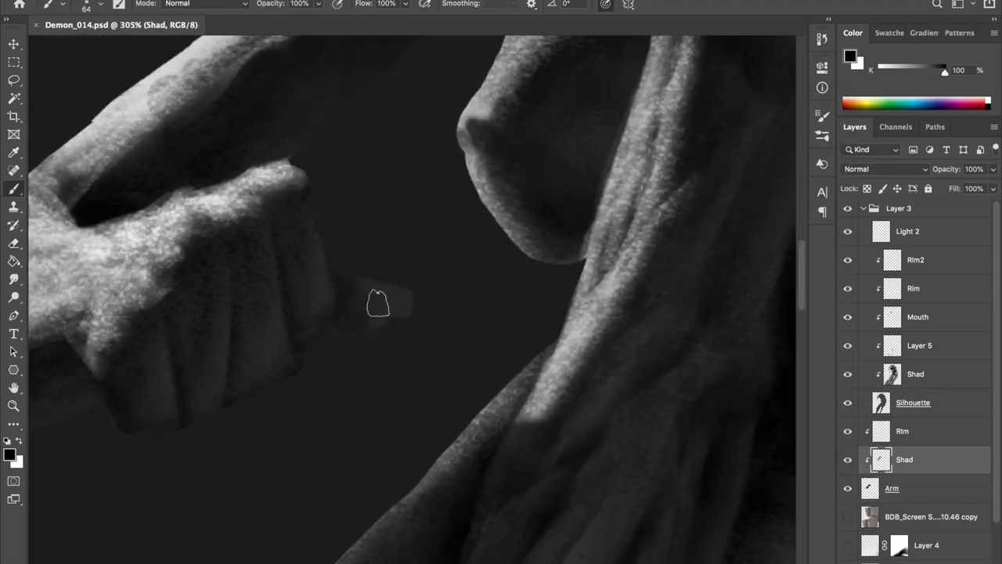
drag(368, 296, 399, 321)
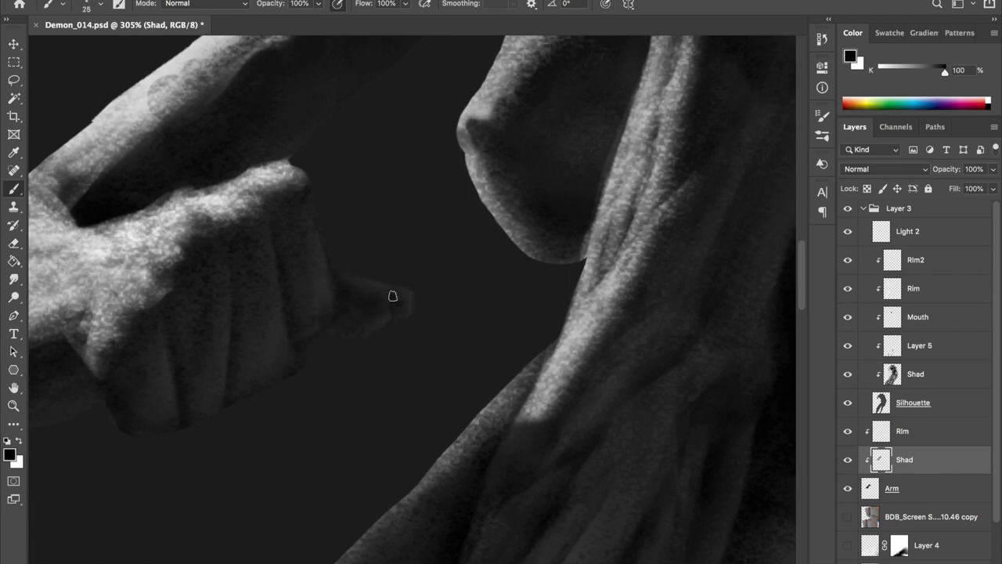
Sample a darker shadow tone, shrink the brush and set the paint colour to black
alt+click(354, 280)
scroll(385, 246, down, 3)
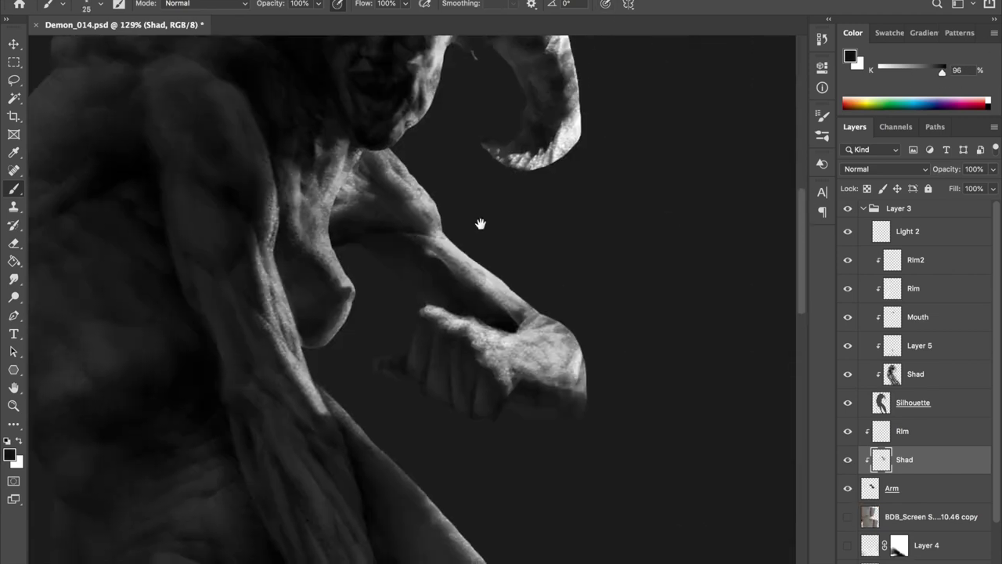
scroll(376, 154, up, 3)
scroll(329, 290, up, 2)
drag(330, 291, 314, 288)
key(d)
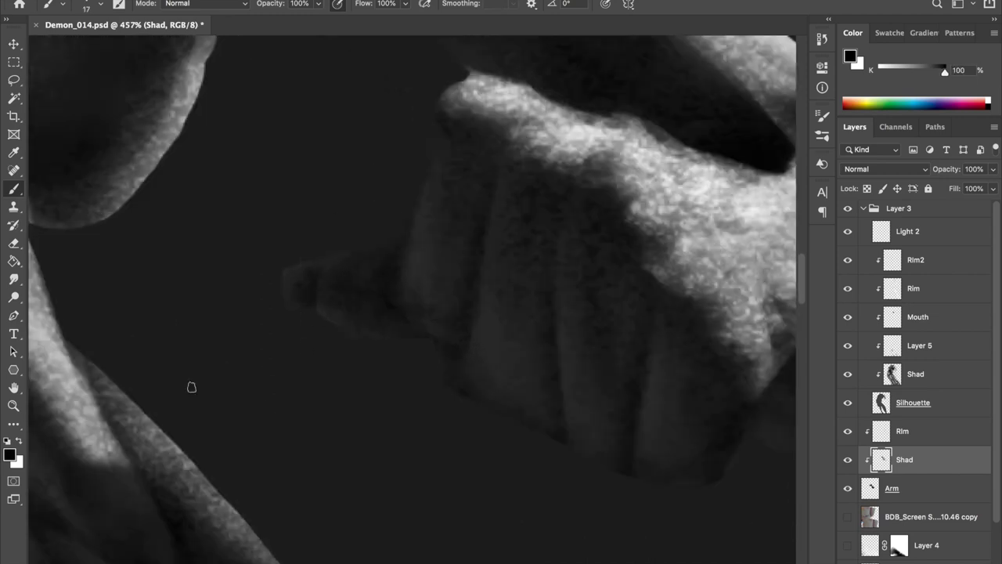
scroll(409, 319, down, 2)
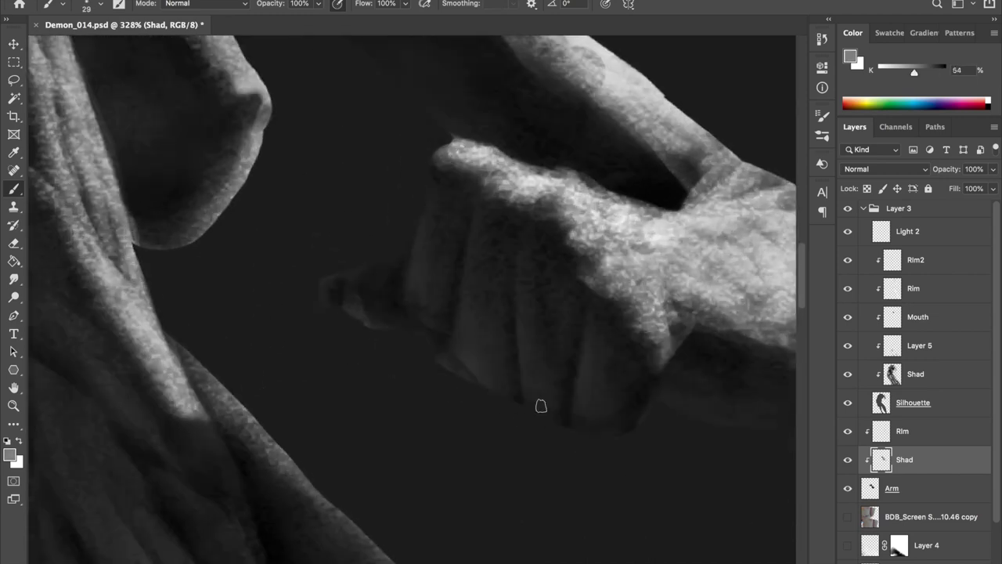
scroll(509, 282, down, 5)
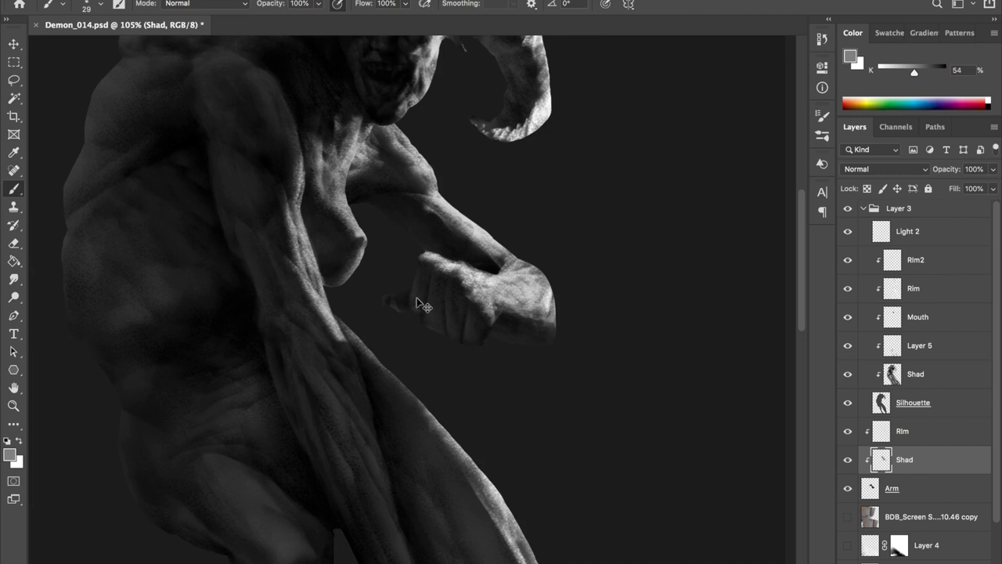
Flip the view to check proportions and sample dark shadow tones from the knuckle and hand
key(h)
key(h)
scroll(424, 219, up, 5)
scroll(317, 280, up, 2)
alt+click(316, 280)
alt+click(325, 317)
scroll(340, 284, down, 3)
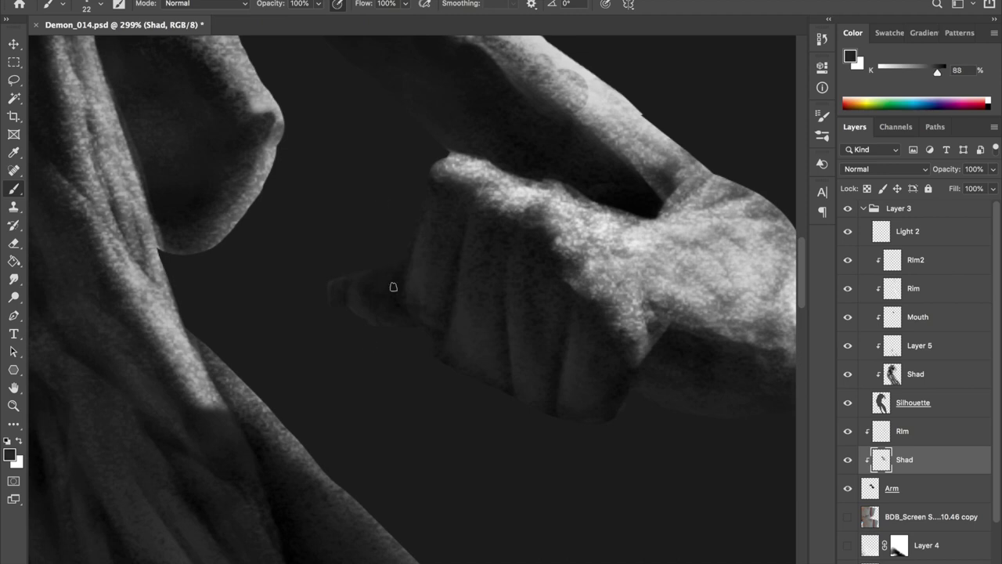
alt+click(392, 286)
alt+click(394, 274)
scroll(402, 161, down, 3)
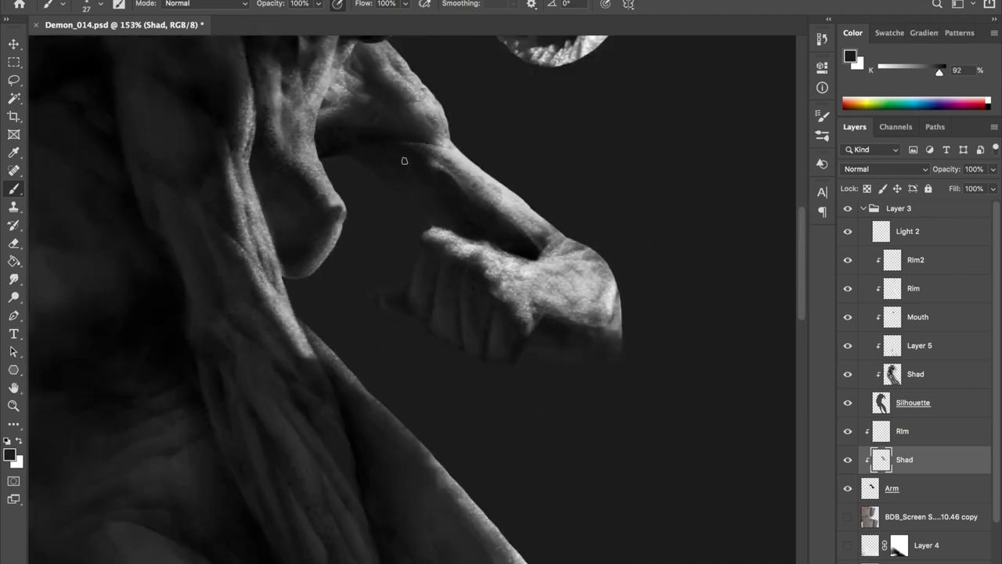
scroll(297, 212, right, 5)
scroll(337, 284, up, 3)
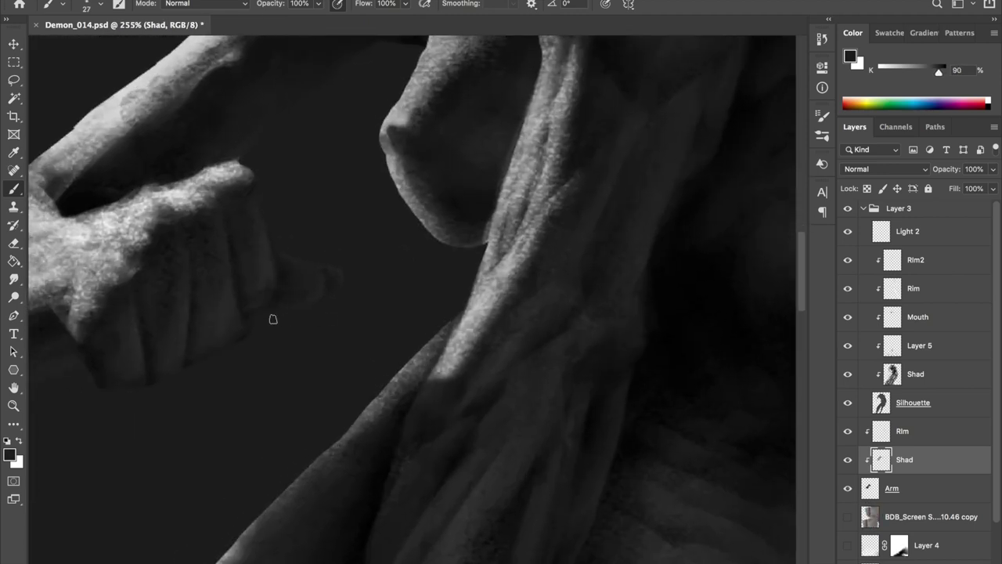
scroll(375, 374, down, 2)
scroll(371, 231, down, 4)
scroll(372, 230, down, 1)
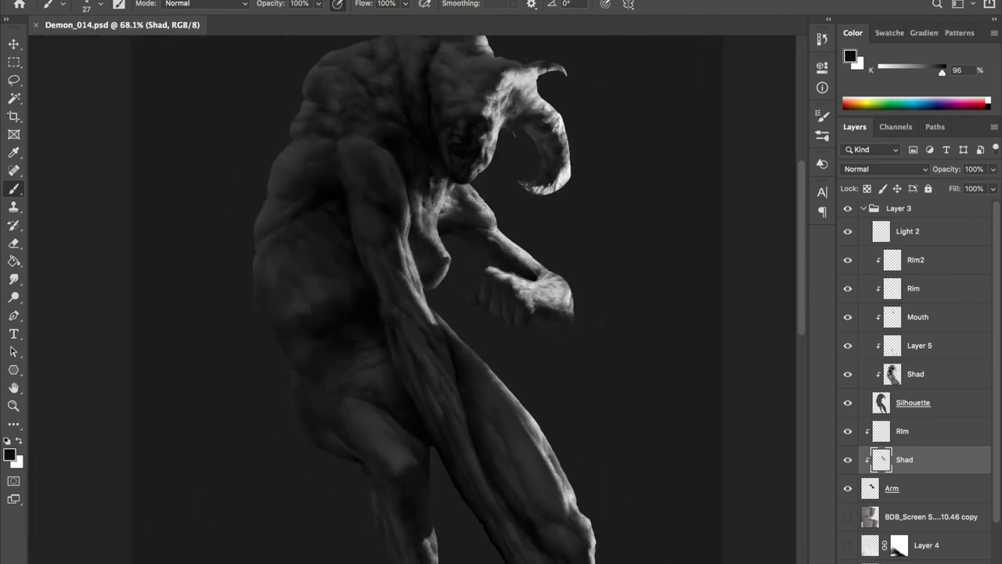
scroll(311, 219, down, 3)
scroll(311, 219, up, 1)
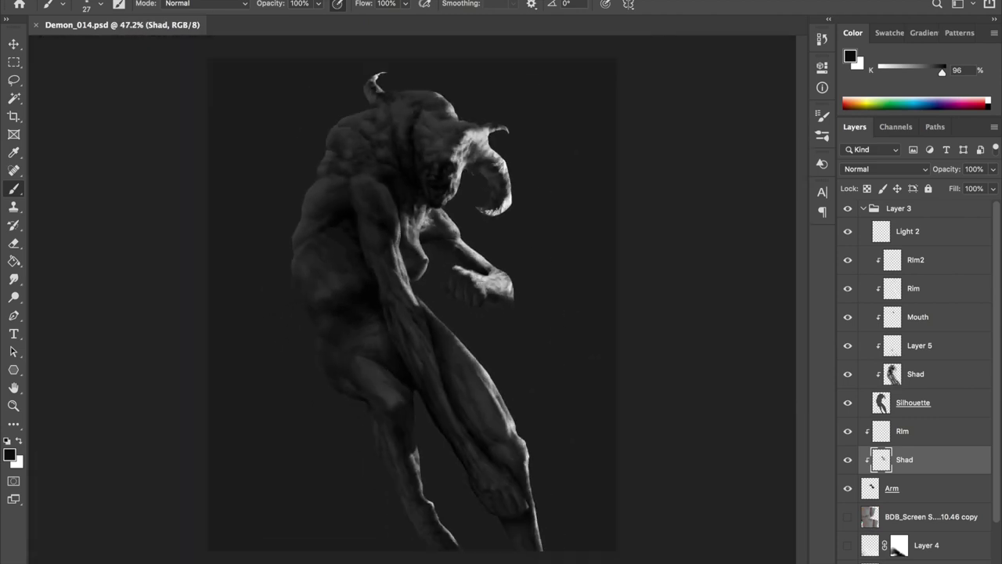